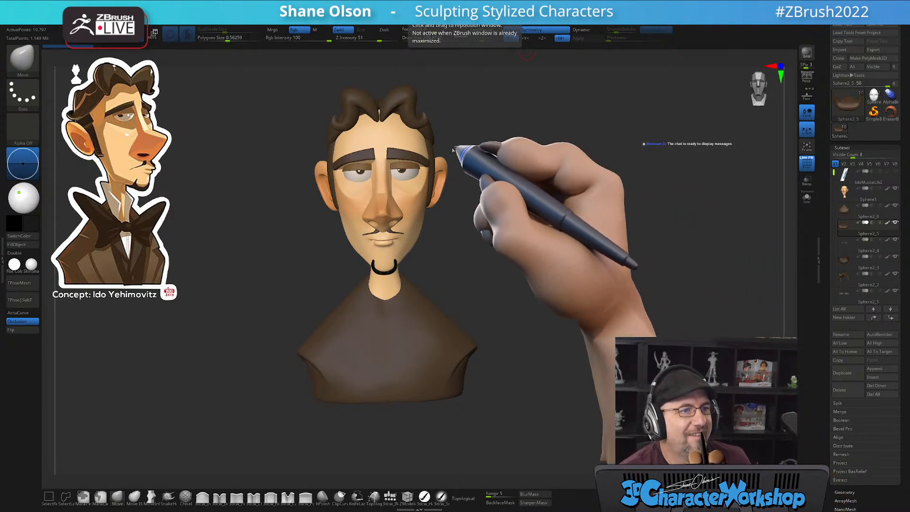
Examine the bust's head, nose and facial hair from front, three-quarter and low angles against the concept art
{"action": "left_click_drag", "start_coordinate": [494, 278], "coordinate": [544, 286]}
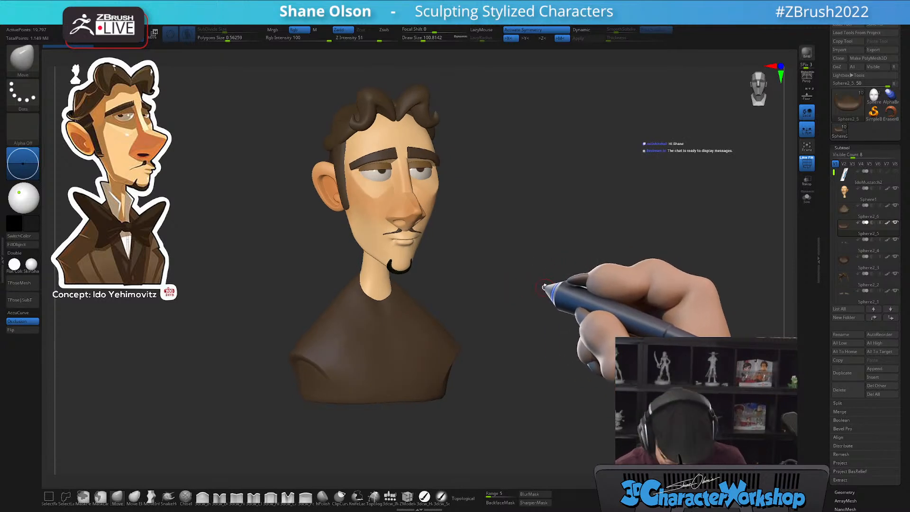
{"action": "key", "text": "bracketright"}
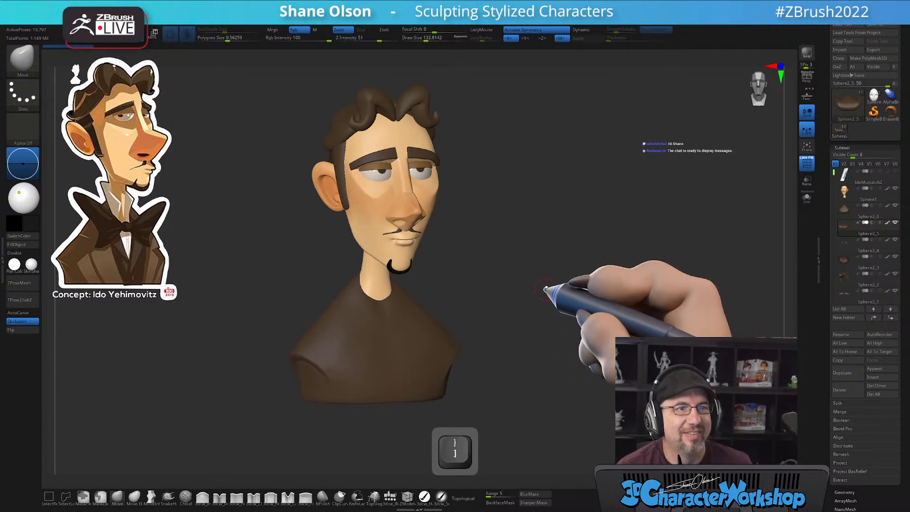
{"action": "key", "text": "s"}
{"action": "mouse_move", "coordinate": [543, 301]}
{"action": "left_mouse_down"}
{"action": "mouse_move", "coordinate": [550, 271]}
{"action": "mouse_move", "coordinate": [525, 268]}
{"action": "mouse_move", "coordinate": [532, 289]}
{"action": "left_mouse_up"}
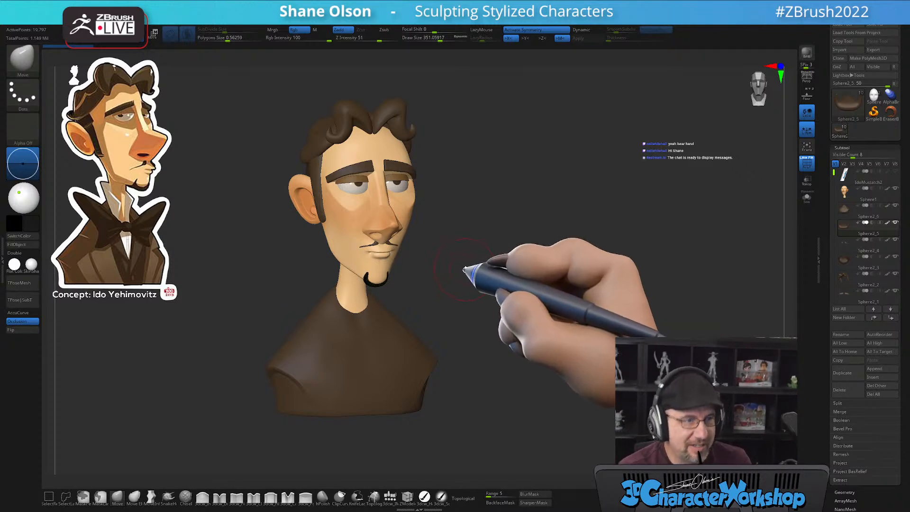
{"action": "key", "text": "bracketright"}
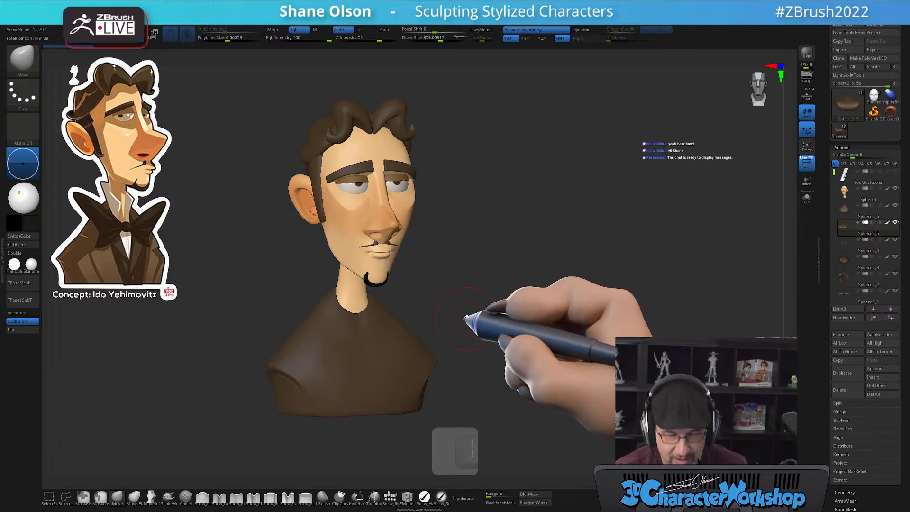
{"action": "left_click_drag", "start_coordinate": [469, 297], "coordinate": [463, 318], "text": "alt"}
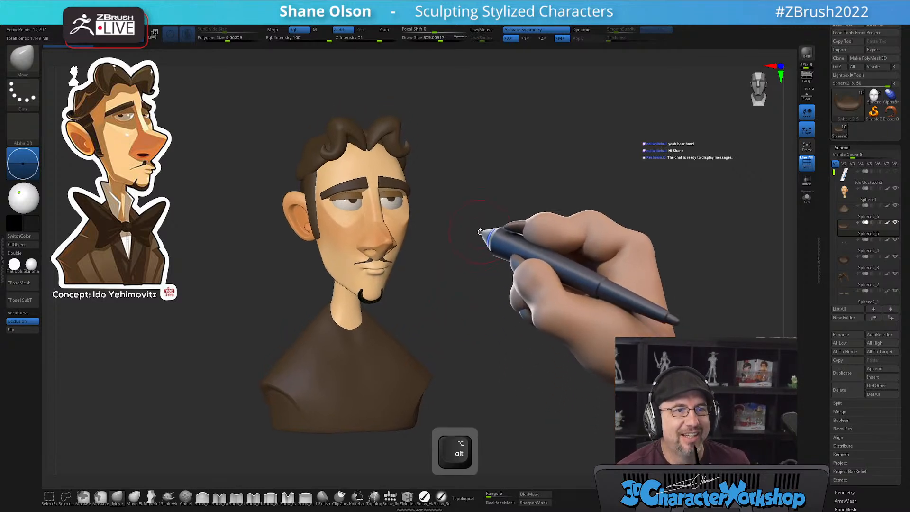
{"action": "left_click_drag", "start_coordinate": [463, 230], "coordinate": [450, 221], "text": "alt"}
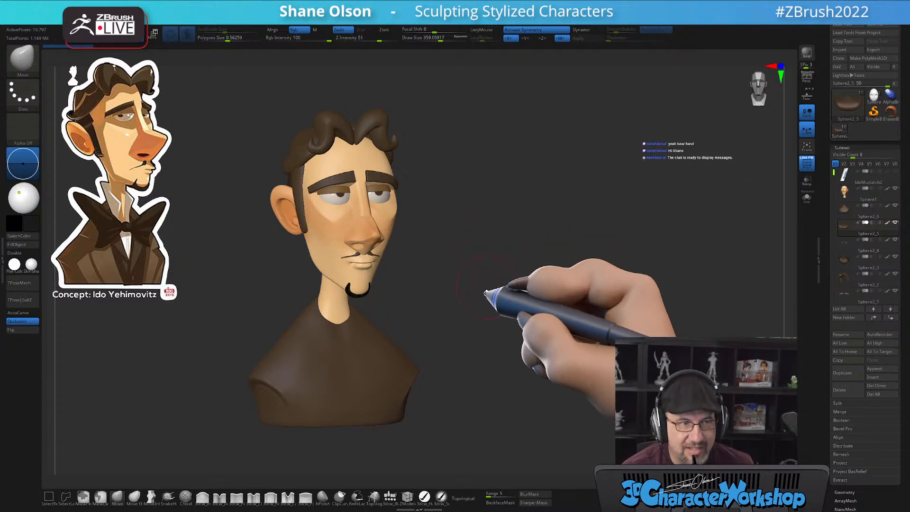
{"action": "mouse_move", "coordinate": [500, 364]}
{"action": "left_mouse_down", "text": "alt"}
{"action": "mouse_move", "coordinate": [483, 371]}
{"action": "mouse_move", "coordinate": [482, 353]}
{"action": "mouse_move", "coordinate": [541, 365]}
{"action": "mouse_move", "coordinate": [496, 372]}
{"action": "mouse_move", "coordinate": [486, 339]}
{"action": "mouse_move", "coordinate": [491, 362]}
{"action": "mouse_move", "coordinate": [525, 366]}
{"action": "mouse_move", "coordinate": [490, 369]}
{"action": "mouse_move", "coordinate": [517, 377]}
{"action": "mouse_move", "coordinate": [526, 368]}
{"action": "left_mouse_up", "text": "alt"}
{"action": "key", "text": "s"}
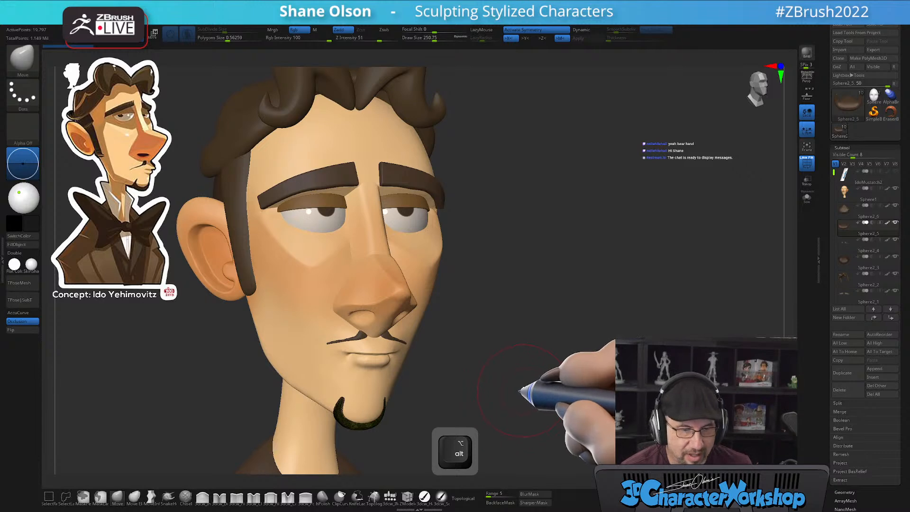
{"action": "mouse_move", "coordinate": [516, 386]}
{"action": "left_mouse_down"}
{"action": "mouse_move", "coordinate": [545, 380]}
{"action": "mouse_move", "coordinate": [504, 378]}
{"action": "mouse_move", "coordinate": [525, 380]}
{"action": "mouse_move", "coordinate": [507, 387]}
{"action": "mouse_move", "coordinate": [522, 370]}
{"action": "left_mouse_up"}
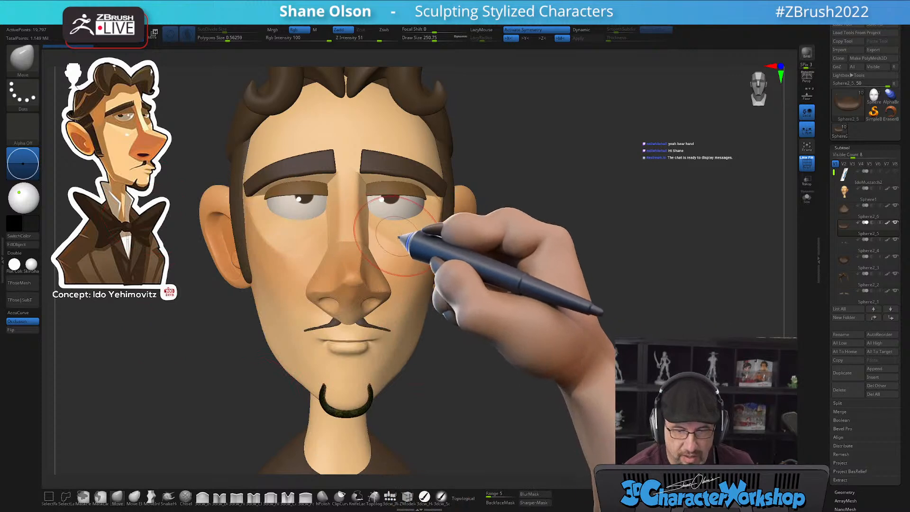
{"action": "mouse_move", "coordinate": [538, 362]}
{"action": "left_mouse_down"}
{"action": "mouse_move", "coordinate": [565, 349]}
{"action": "mouse_move", "coordinate": [559, 365]}
{"action": "left_mouse_up"}
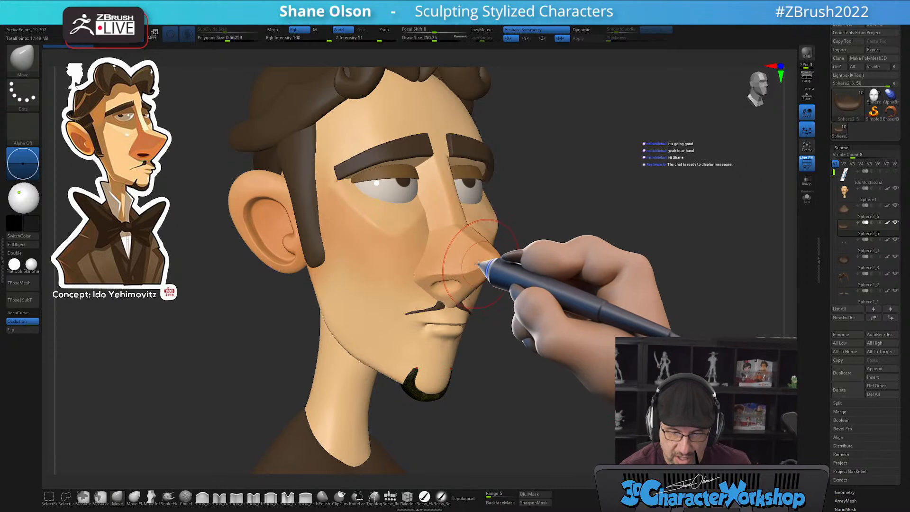
{"action": "mouse_move", "coordinate": [538, 326]}
{"action": "left_mouse_down"}
{"action": "mouse_move", "coordinate": [546, 321]}
{"action": "mouse_move", "coordinate": [513, 376]}
{"action": "left_mouse_up"}
{"action": "key", "text": "alt"}
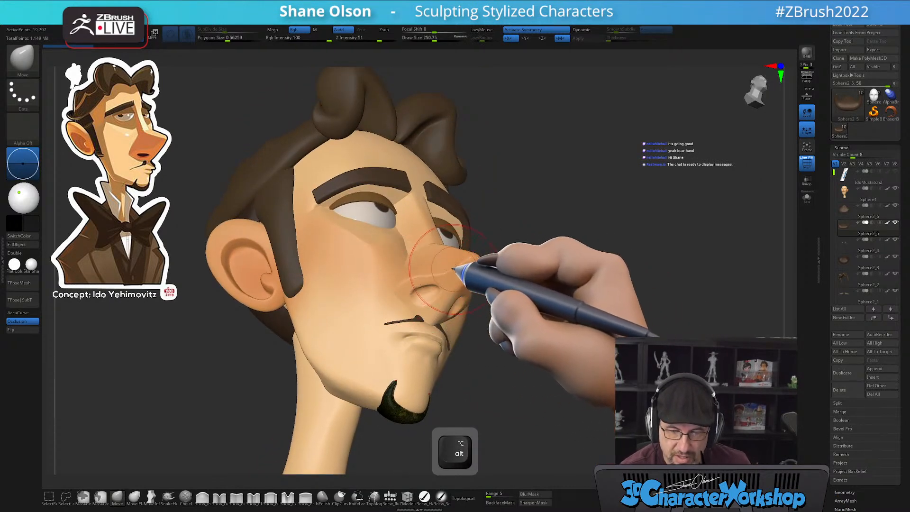
{"action": "mouse_move", "coordinate": [560, 350]}
{"action": "left_mouse_down"}
{"action": "mouse_move", "coordinate": [559, 376]}
{"action": "mouse_move", "coordinate": [605, 371]}
{"action": "mouse_move", "coordinate": [609, 382]}
{"action": "mouse_move", "coordinate": [546, 377]}
{"action": "mouse_move", "coordinate": [535, 326]}
{"action": "mouse_move", "coordinate": [535, 335]}
{"action": "left_mouse_up"}
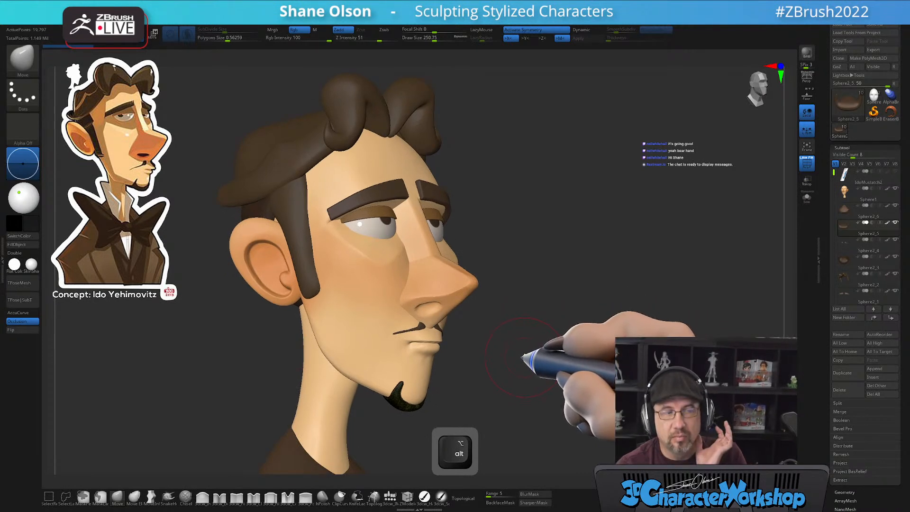
{"action": "left_click_drag", "start_coordinate": [526, 344], "coordinate": [522, 360], "text": "alt"}
{"action": "mouse_move", "coordinate": [519, 323]}
{"action": "left_mouse_down", "text": "alt"}
{"action": "mouse_move", "coordinate": [509, 377]}
{"action": "mouse_move", "coordinate": [512, 351]}
{"action": "mouse_move", "coordinate": [417, 300]}
{"action": "left_mouse_up", "text": "alt"}
Make the head the active subtool, turn off its polyframe display and set the brush Draw Size to about 197
{"action": "key", "text": "s"}
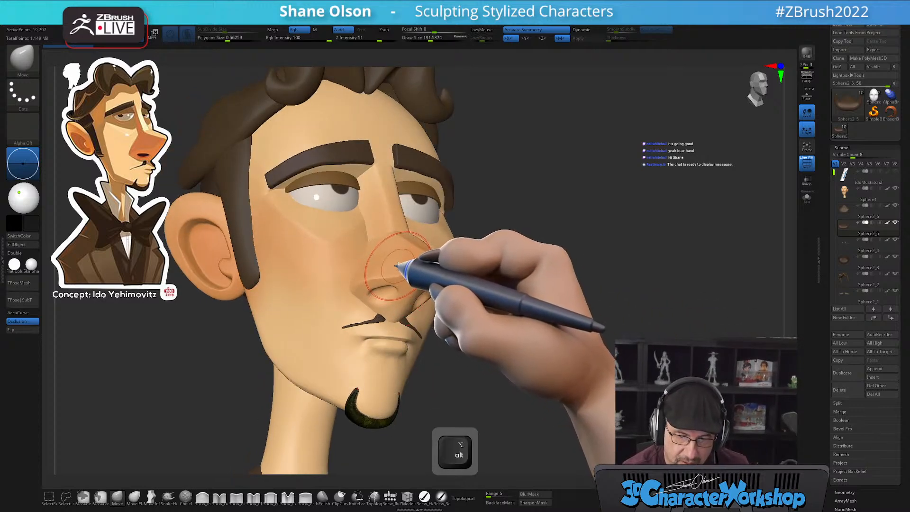
{"action": "left_click", "coordinate": [402, 267], "text": "alt"}
{"action": "key", "text": "shift+f"}
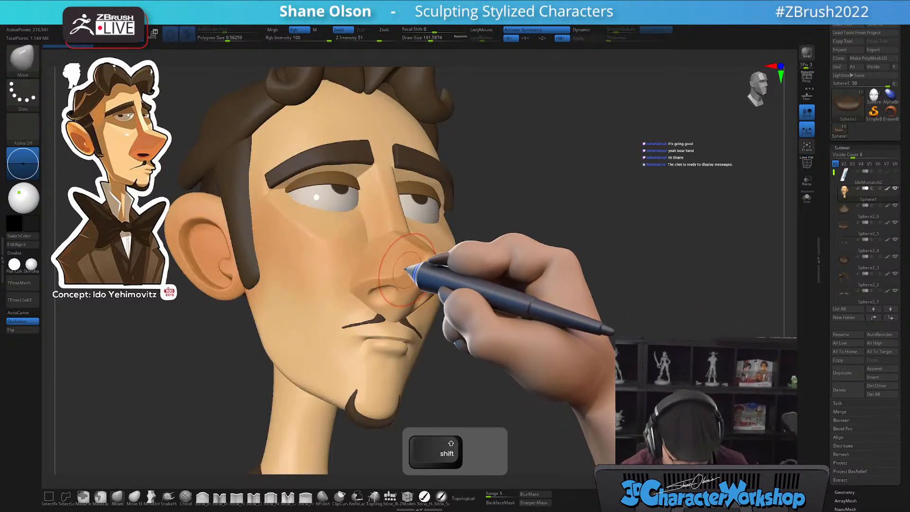
{"action": "key", "text": "s"}
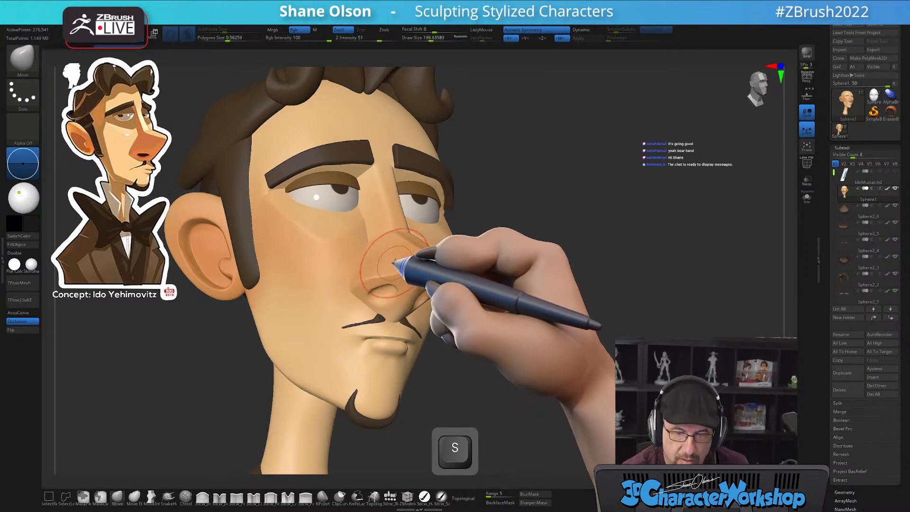
{"action": "left_click_drag", "start_coordinate": [498, 315], "coordinate": [510, 298]}
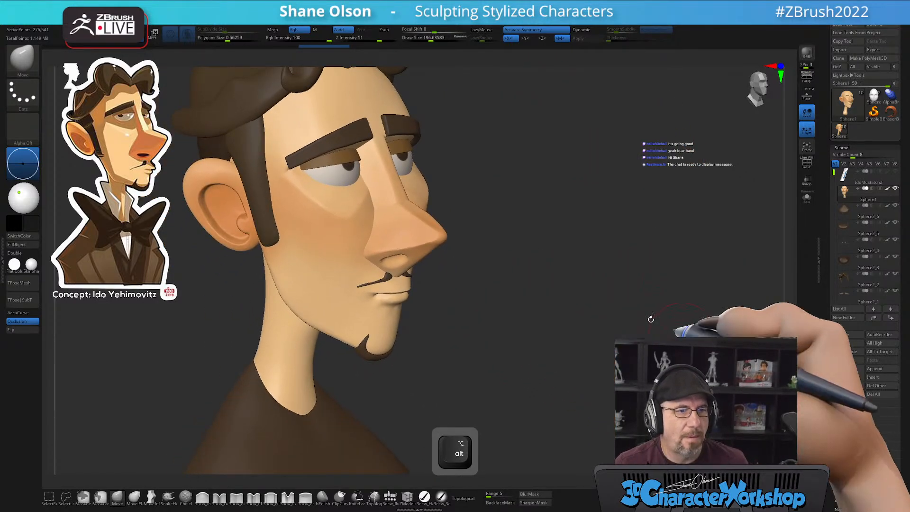
{"action": "mouse_move", "coordinate": [620, 353]}
{"action": "left_mouse_down", "text": "alt"}
{"action": "mouse_move", "coordinate": [628, 343]}
{"action": "mouse_move", "coordinate": [614, 351]}
{"action": "mouse_move", "coordinate": [593, 260]}
{"action": "mouse_move", "coordinate": [582, 308]}
{"action": "mouse_move", "coordinate": [531, 310]}
{"action": "mouse_move", "coordinate": [571, 260]}
{"action": "mouse_move", "coordinate": [525, 274]}
{"action": "mouse_move", "coordinate": [530, 297]}
{"action": "mouse_move", "coordinate": [537, 285]}
{"action": "left_mouse_up", "text": "alt"}
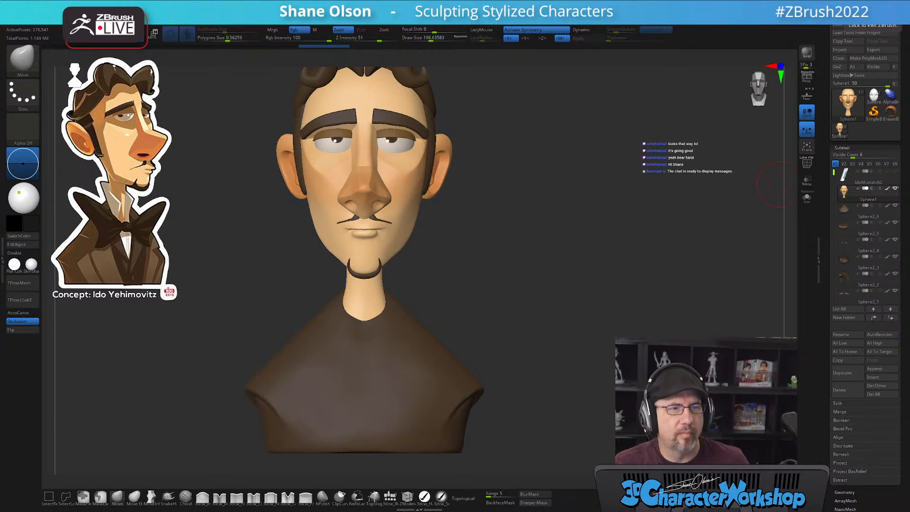
{"action": "key", "text": "n"}
{"action": "key", "text": "i"}
{"action": "key", "text": "n"}
{"action": "key", "text": "l"}
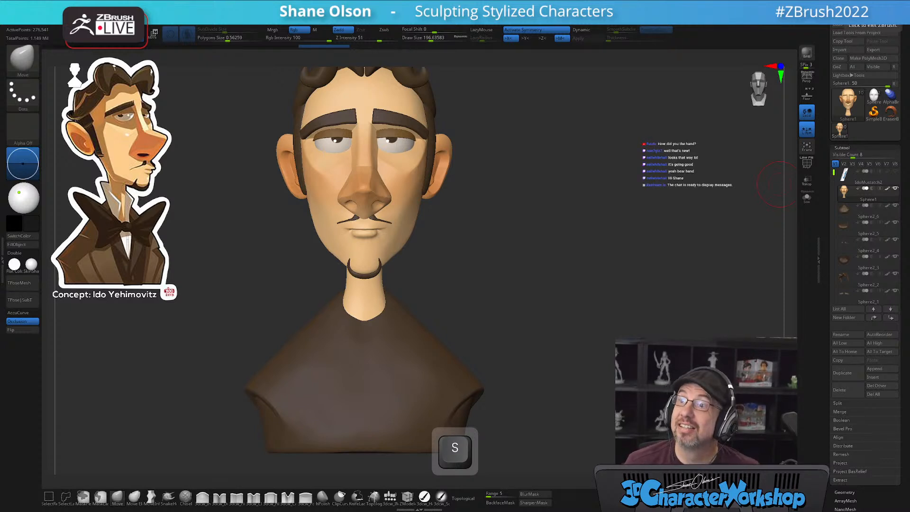
{"action": "key", "text": "Return"}
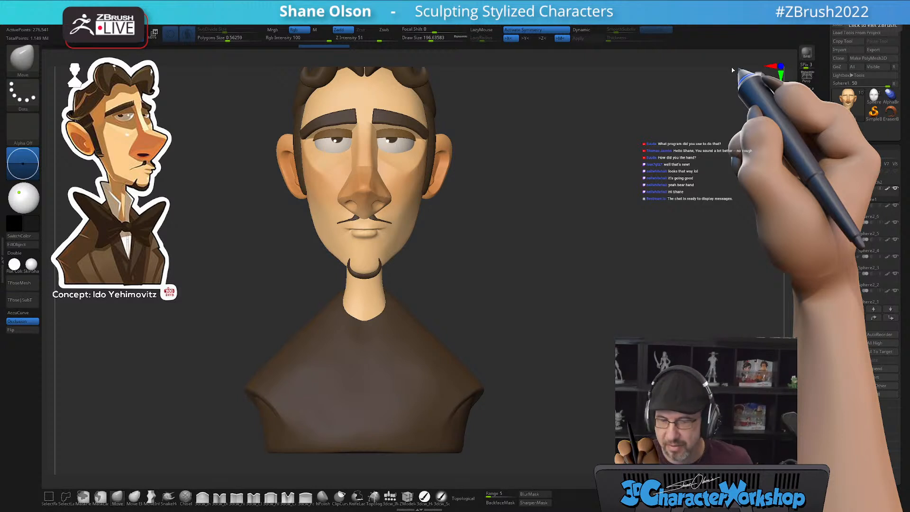
{"action": "left_click_drag", "start_coordinate": [599, 305], "coordinate": [595, 329]}
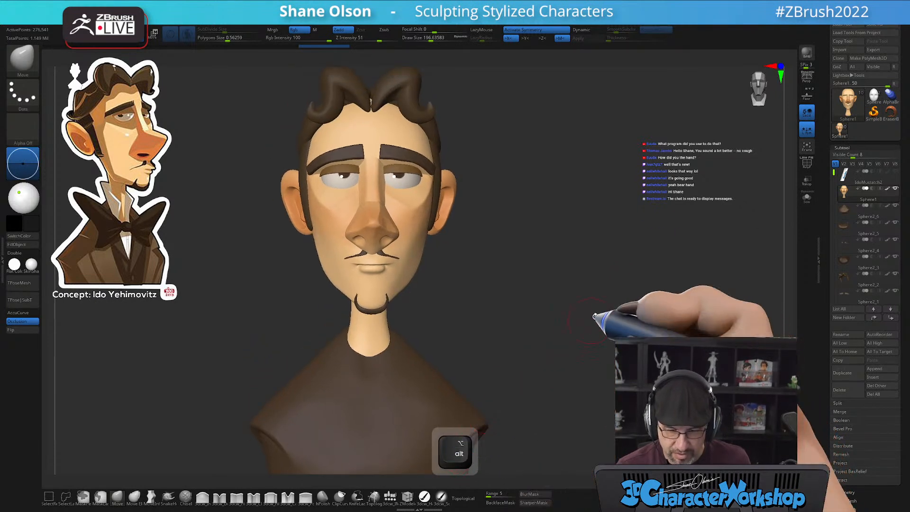
{"action": "left_click_drag", "start_coordinate": [609, 313], "coordinate": [580, 309], "text": "alt"}
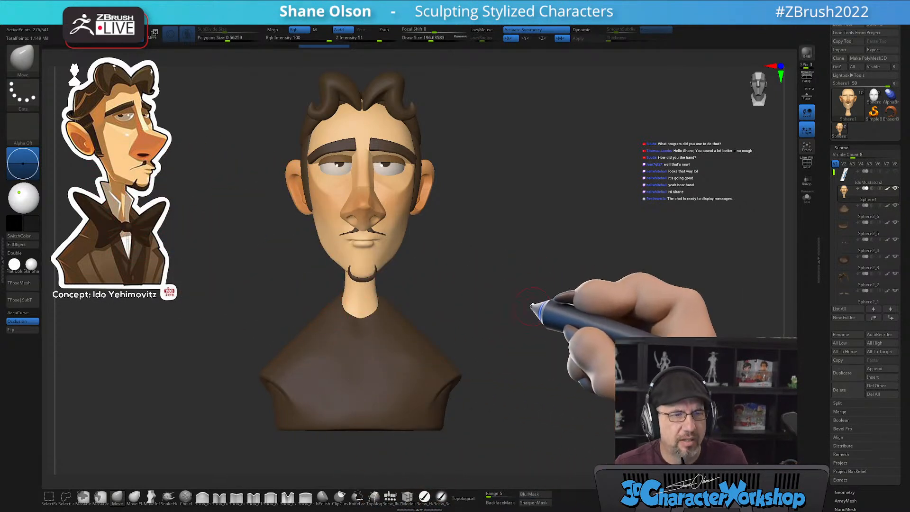
{"action": "key", "text": "p"}
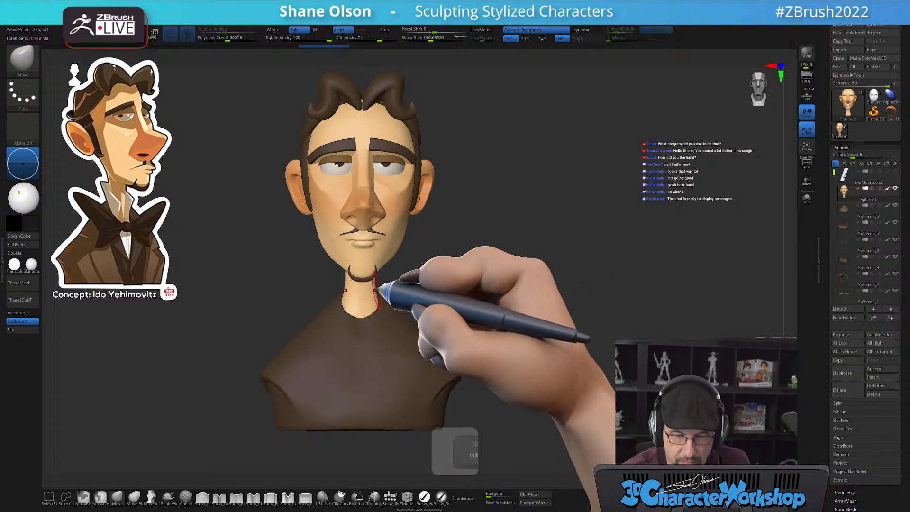
{"action": "key", "text": "p"}
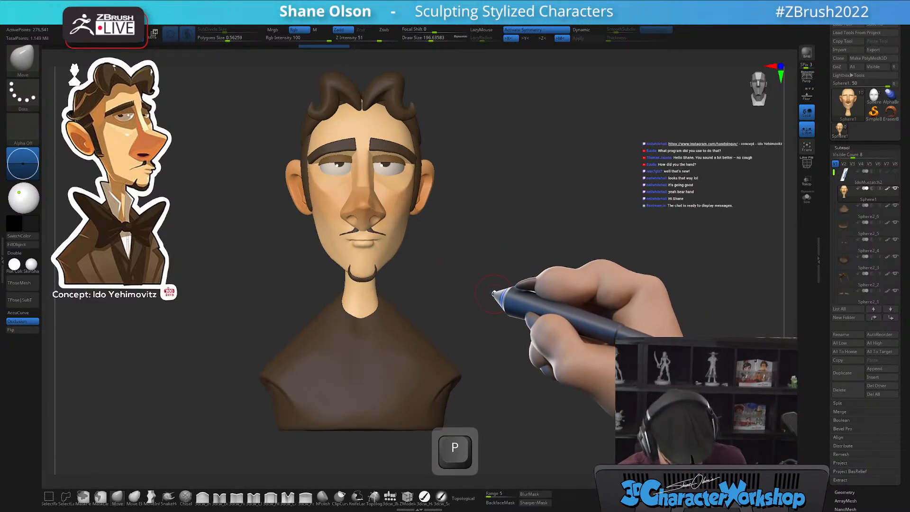
Reshape the back and side of the neck using the Move brush at a Draw Size of about 468
{"action": "key", "text": "shift+f"}
{"action": "left_click_drag", "start_coordinate": [496, 286], "coordinate": [481, 314], "text": "shift"}
{"action": "key", "text": "shift+f"}
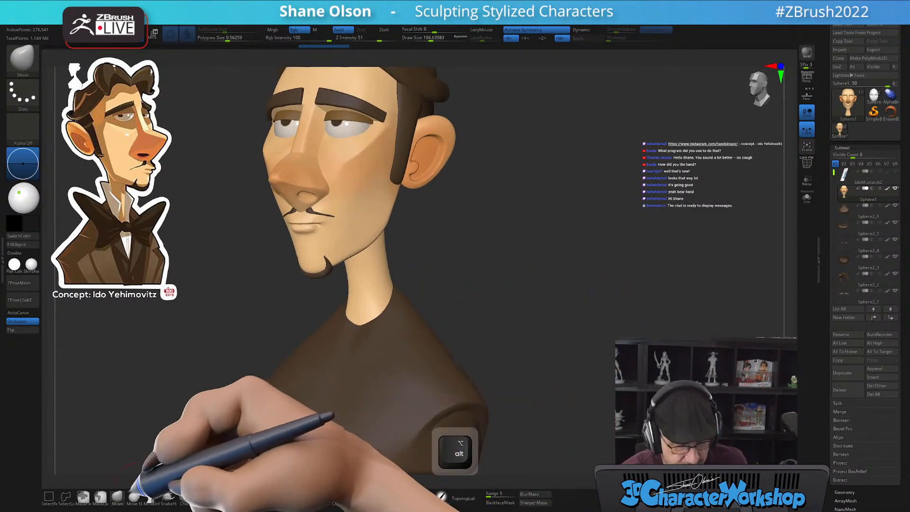
{"action": "mouse_move", "coordinate": [472, 260]}
{"action": "left_mouse_down", "text": "shift"}
{"action": "mouse_move", "coordinate": [512, 228]}
{"action": "mouse_move", "coordinate": [504, 238]}
{"action": "mouse_move", "coordinate": [528, 227]}
{"action": "mouse_move", "coordinate": [476, 258]}
{"action": "mouse_move", "coordinate": [449, 257]}
{"action": "mouse_move", "coordinate": [475, 247]}
{"action": "mouse_move", "coordinate": [488, 264]}
{"action": "mouse_move", "coordinate": [407, 274]}
{"action": "mouse_move", "coordinate": [361, 289]}
{"action": "mouse_move", "coordinate": [365, 294]}
{"action": "left_mouse_up", "text": "shift"}
{"action": "key", "text": "s"}
{"action": "key", "text": "s"}
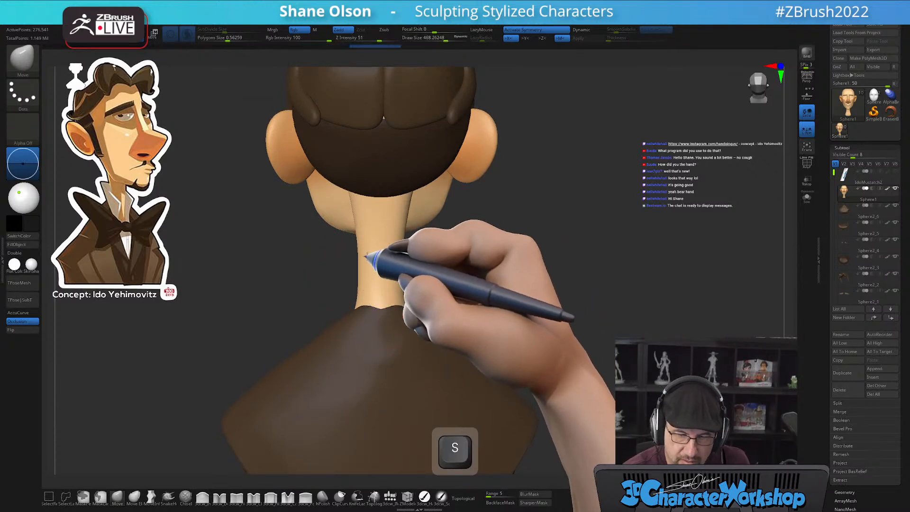
{"action": "left_click_drag", "start_coordinate": [362, 209], "coordinate": [366, 211]}
{"action": "left_click_drag", "start_coordinate": [418, 284], "coordinate": [328, 269]}
{"action": "left_click_drag", "start_coordinate": [375, 217], "coordinate": [367, 218]}
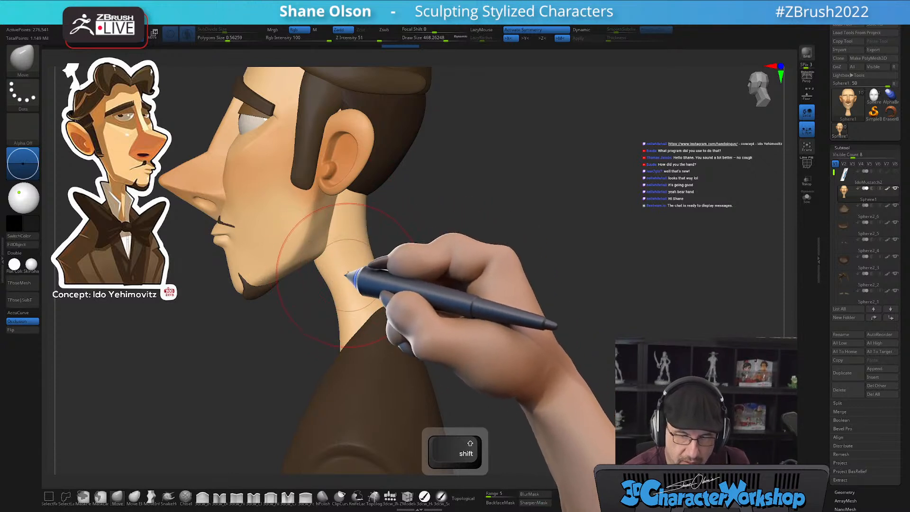
Enable the Topological option for the Move brush and refine the back contour of the neck
{"action": "left_click", "coordinate": [462, 497]}
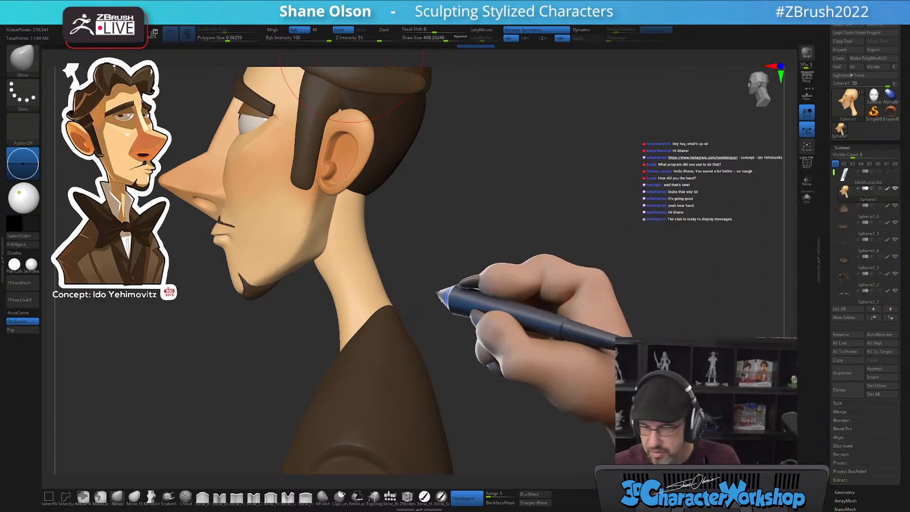
{"action": "key", "text": "shift"}
{"action": "key", "text": "shift"}
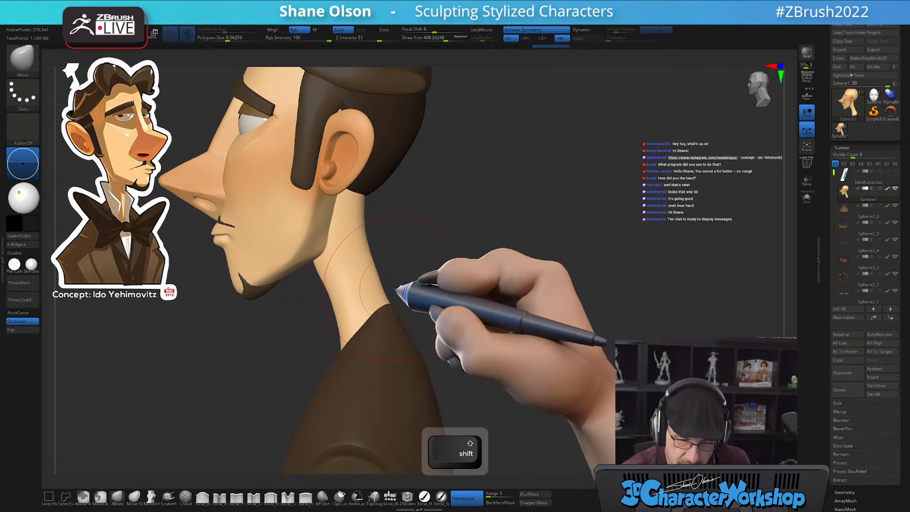
{"action": "left_click_drag", "start_coordinate": [378, 246], "coordinate": [521, 277]}
Set the Move brush's Draw Size to about 299 and examine the neck and shoulders from front, three-quarter and low angles
{"action": "key", "text": "s"}
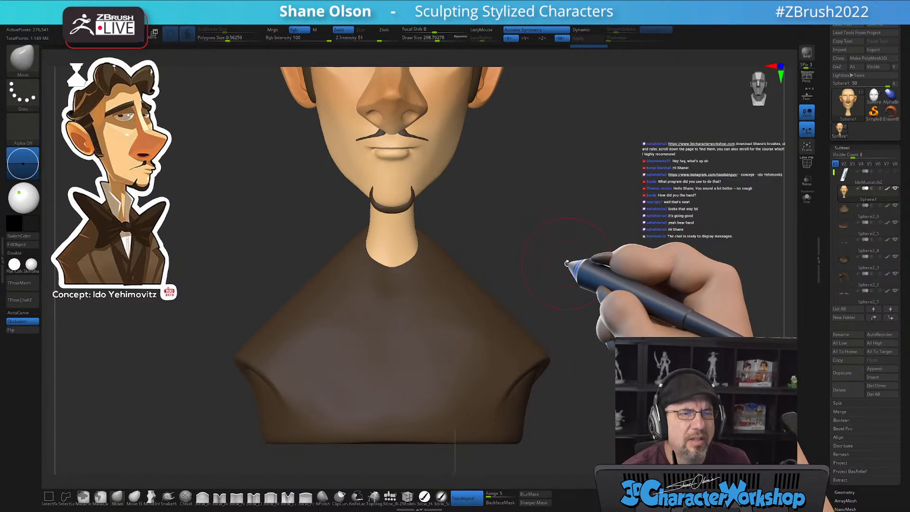
{"action": "left_click_drag", "start_coordinate": [607, 237], "coordinate": [538, 270], "text": "alt"}
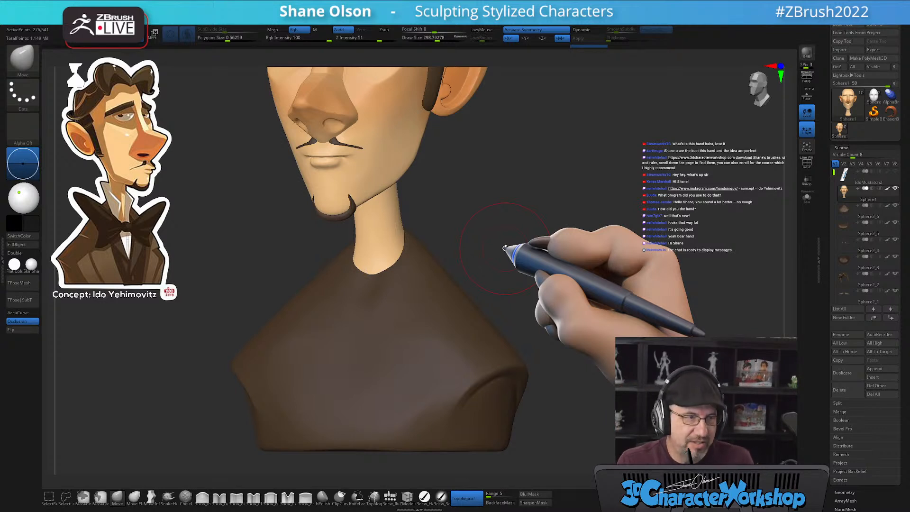
{"action": "left_click_drag", "start_coordinate": [559, 240], "coordinate": [502, 183]}
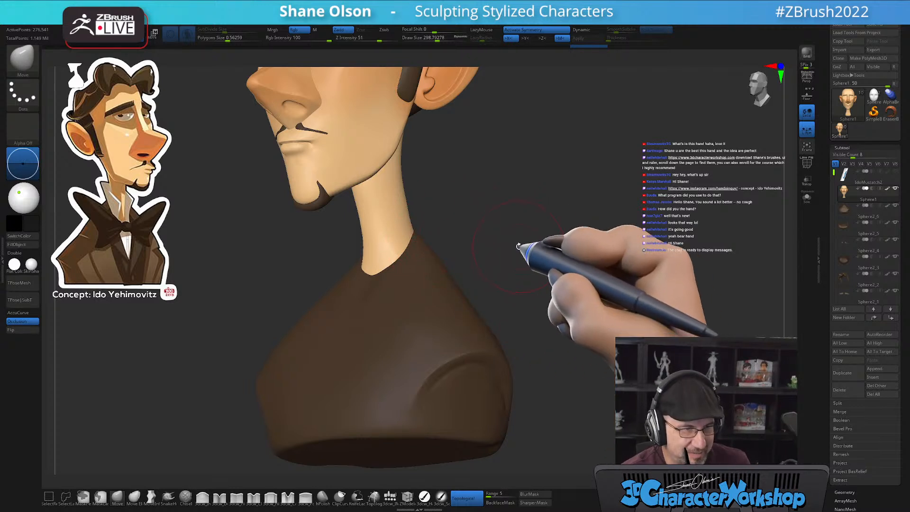
{"action": "left_click_drag", "start_coordinate": [538, 267], "coordinate": [547, 246]}
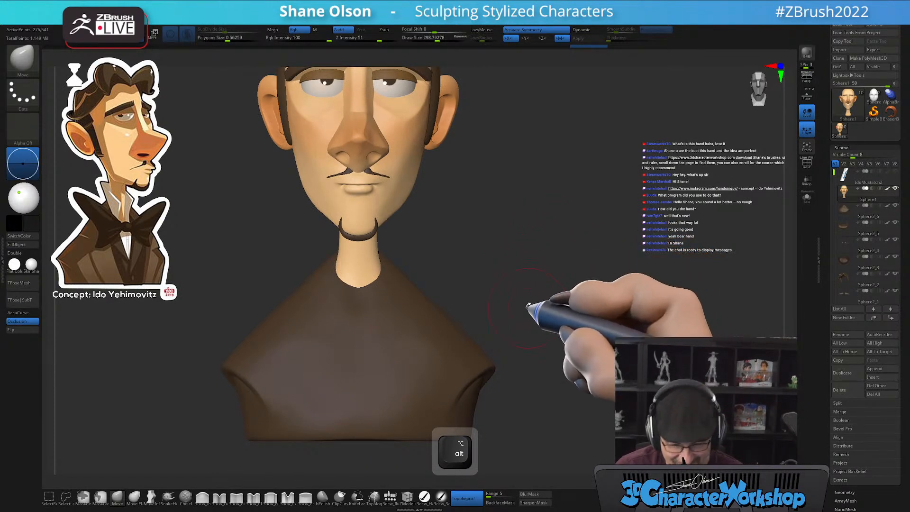
{"action": "mouse_move", "coordinate": [532, 305]}
{"action": "left_mouse_down", "text": "alt"}
{"action": "mouse_move", "coordinate": [544, 300]}
{"action": "mouse_move", "coordinate": [510, 305]}
{"action": "mouse_move", "coordinate": [497, 238]}
{"action": "left_mouse_up", "text": "alt"}
Activate the insert-mesh primitives brush, undo the trial insertion on the neck and set the active colour to white
{"action": "left_click", "coordinate": [385, 496]}
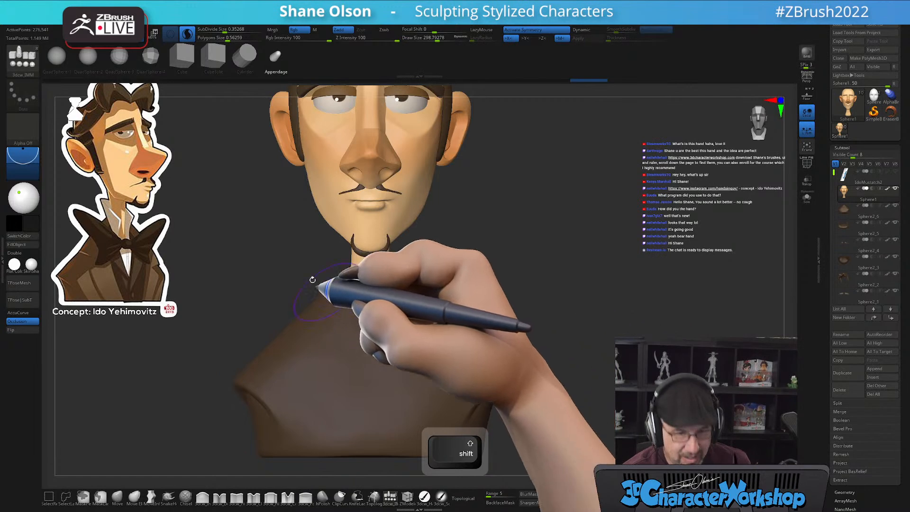
{"action": "left_click", "coordinate": [187, 34]}
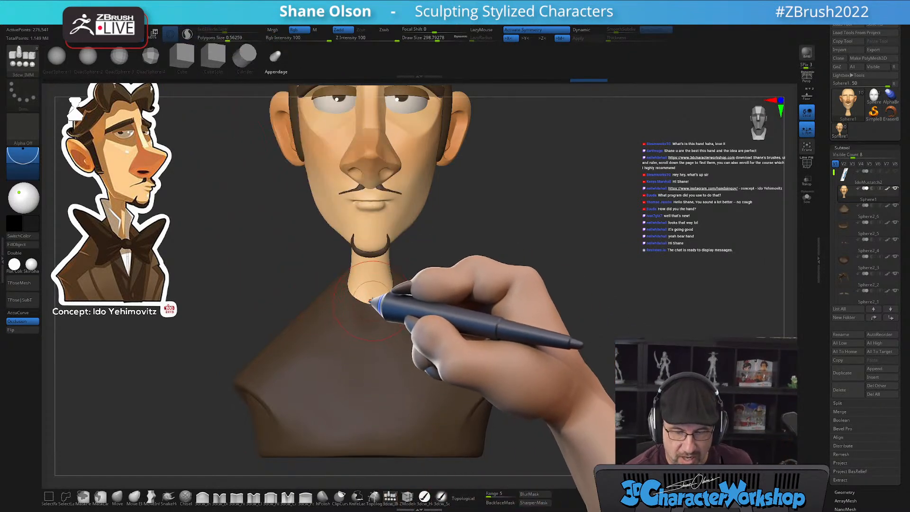
{"action": "key", "text": "shift"}
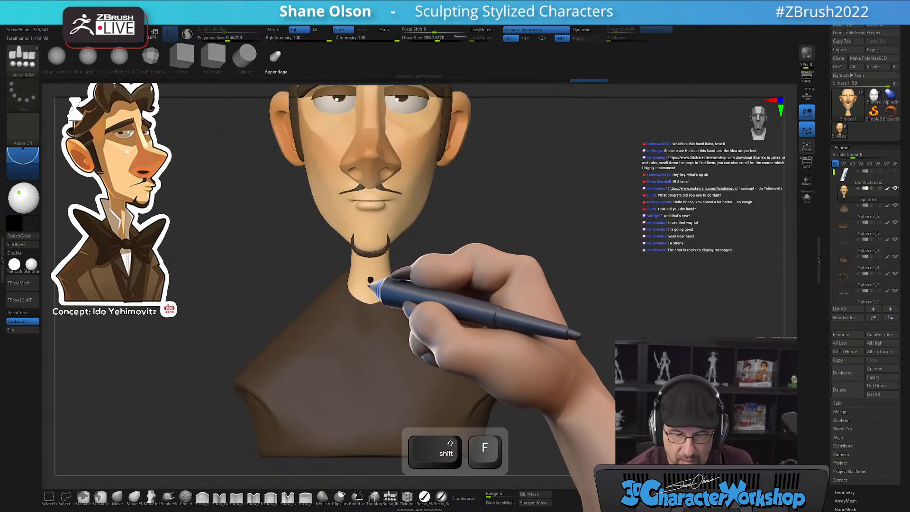
{"action": "key", "text": "ctrl+z"}
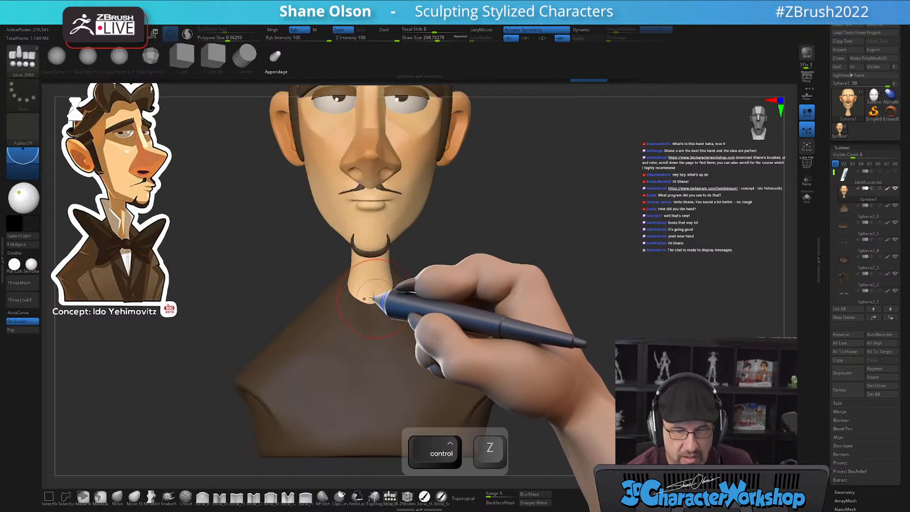
{"action": "left_click", "coordinate": [31, 223]}
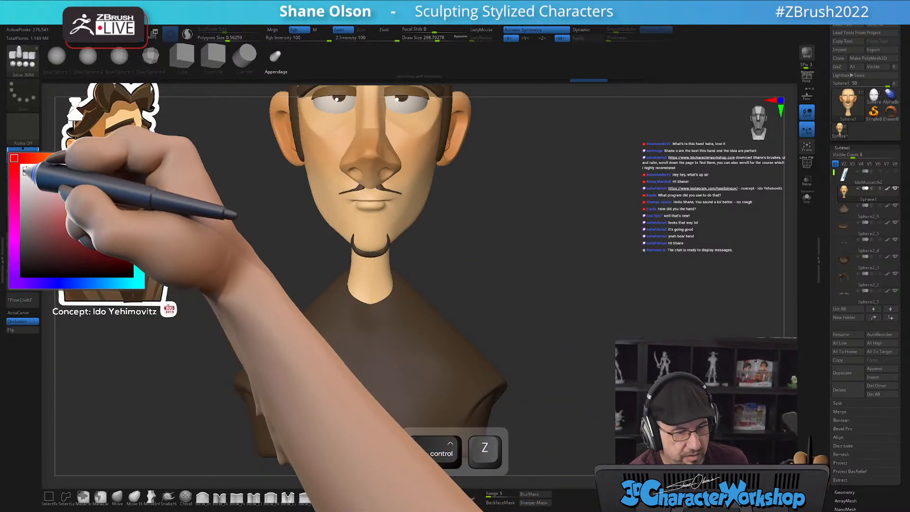
{"action": "left_click", "coordinate": [36, 179]}
Insert a white capsule at the base of the neck, split it into its own subtool and make it active
{"action": "key", "text": "shift"}
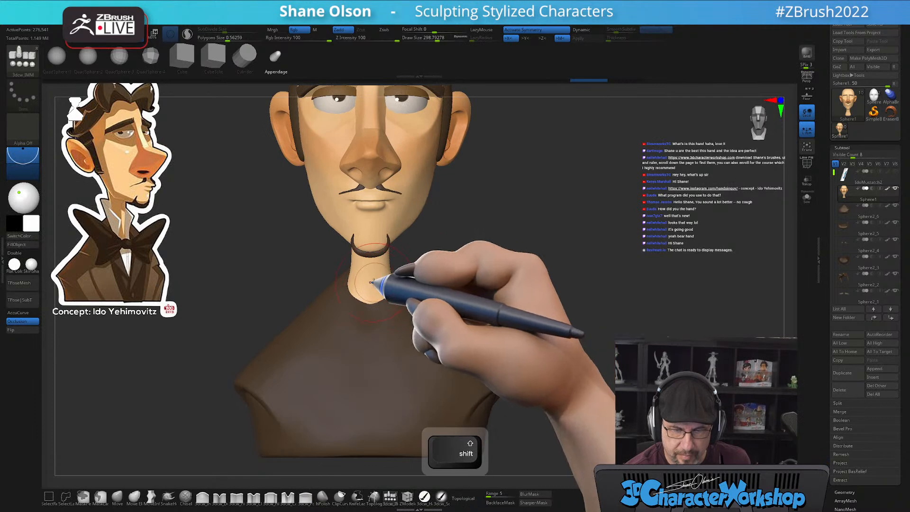
{"action": "mouse_move", "coordinate": [369, 322]}
{"action": "left_mouse_down", "text": "shift"}
{"action": "mouse_move", "coordinate": [369, 335]}
{"action": "mouse_move", "coordinate": [373, 325]}
{"action": "left_mouse_up", "text": "shift"}
{"action": "left_click_drag", "start_coordinate": [564, 272], "coordinate": [535, 255]}
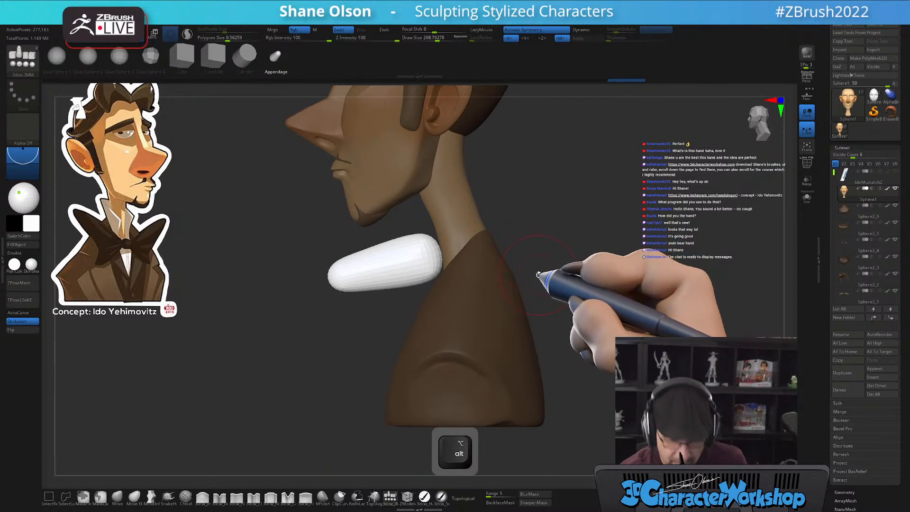
{"action": "key", "text": "2"}
{"action": "left_click", "coordinate": [530, 317]}
{"action": "key", "text": "Down"}
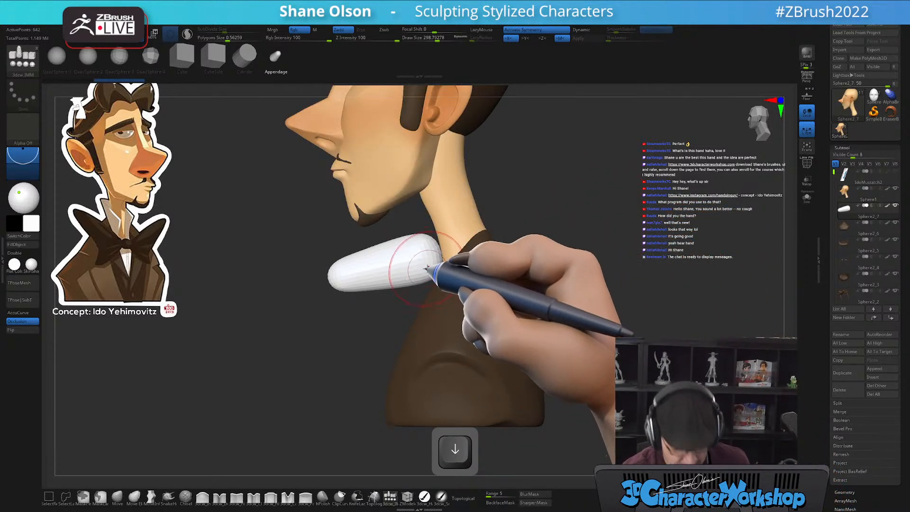
Rotate and move the white capsule with the gizmo so it wraps the neck along its tilt
{"action": "key", "text": "w"}
{"action": "left_click_drag", "start_coordinate": [468, 229], "coordinate": [406, 211]}
{"action": "left_click_drag", "start_coordinate": [436, 255], "coordinate": [524, 240]}
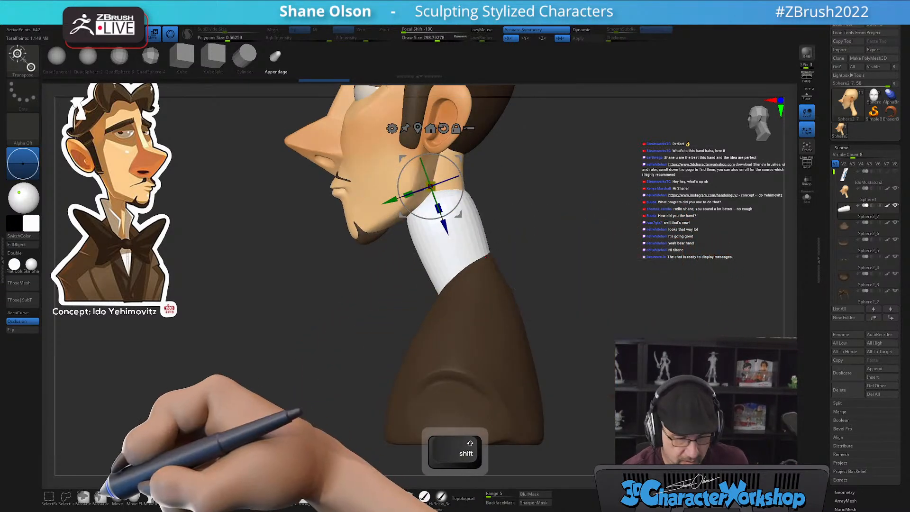
Fit the white capsule around the neck from side and front using the Move brush at Draw Sizes of about 508 and 408
{"action": "key", "text": "q"}
{"action": "key", "text": "s"}
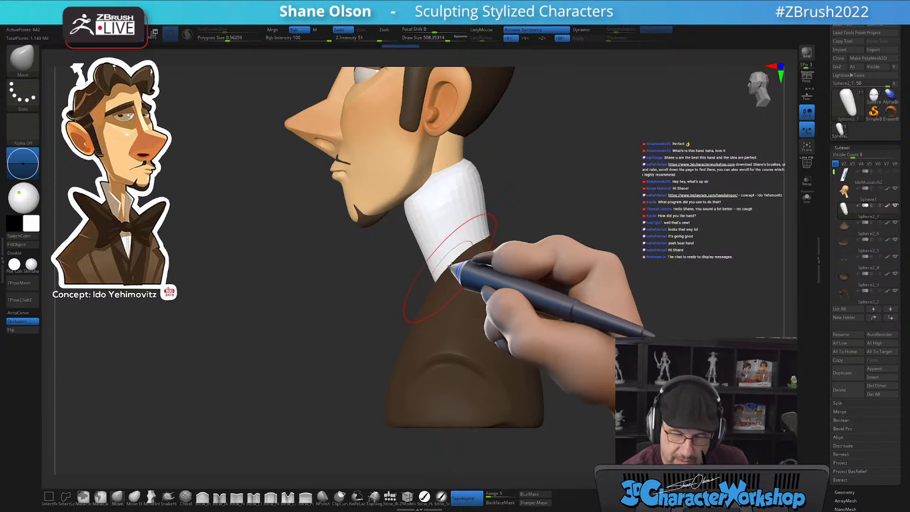
{"action": "mouse_move", "coordinate": [563, 240]}
{"action": "left_mouse_down", "text": "shift"}
{"action": "mouse_move", "coordinate": [571, 229]}
{"action": "mouse_move", "coordinate": [522, 250]}
{"action": "left_mouse_up", "text": "shift"}
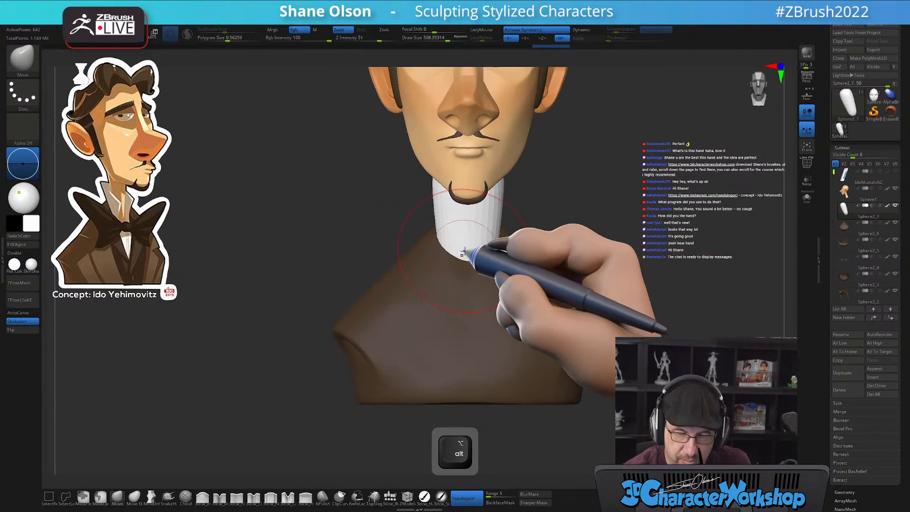
{"action": "left_click_drag", "start_coordinate": [576, 199], "coordinate": [524, 205]}
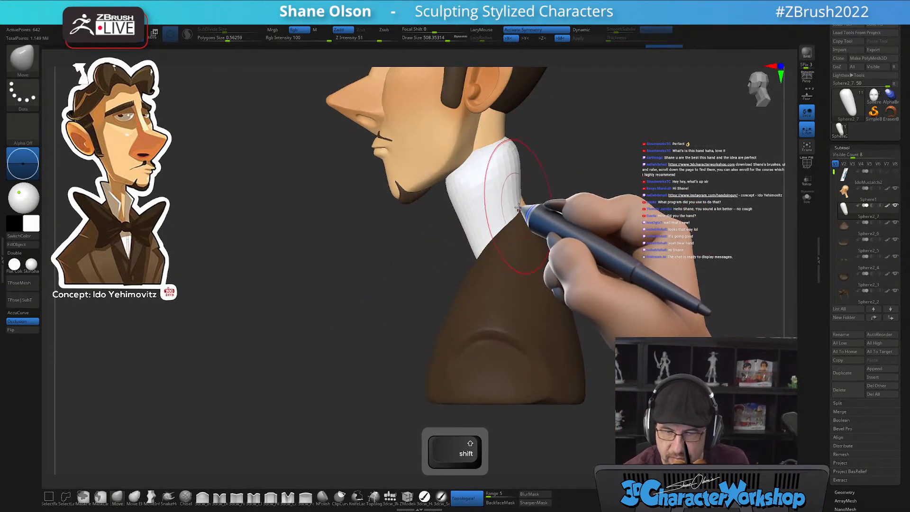
{"action": "key", "text": "s"}
{"action": "left_click_drag", "start_coordinate": [521, 167], "coordinate": [519, 146]}
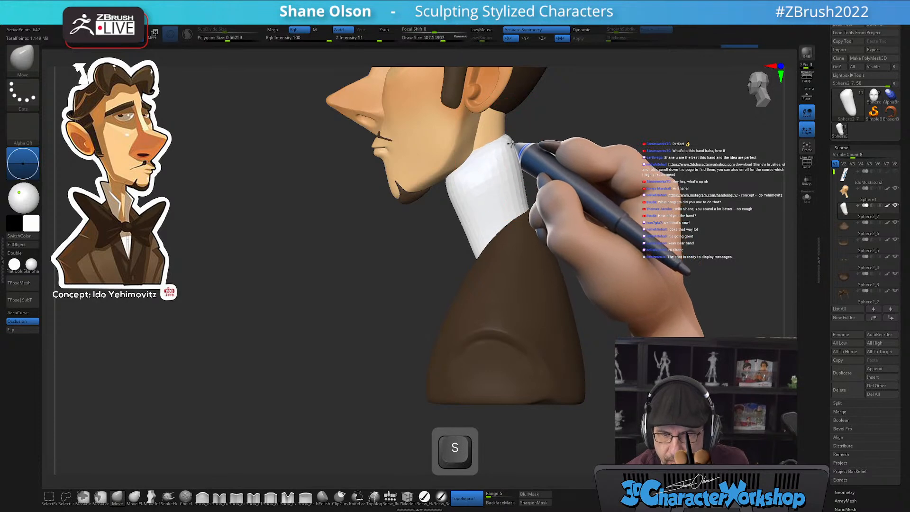
{"action": "key", "text": "shift+f"}
{"action": "key", "text": "shift+f"}
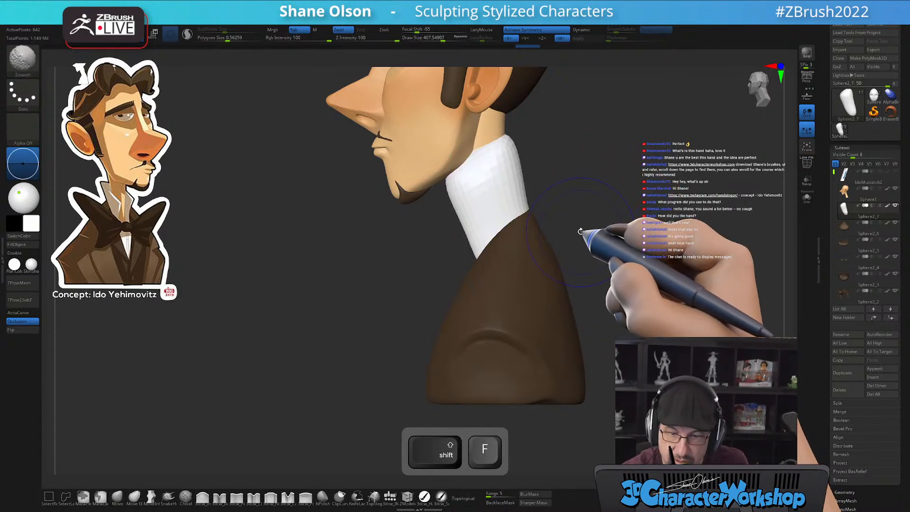
{"action": "left_click_drag", "start_coordinate": [589, 222], "coordinate": [553, 244], "text": "alt"}
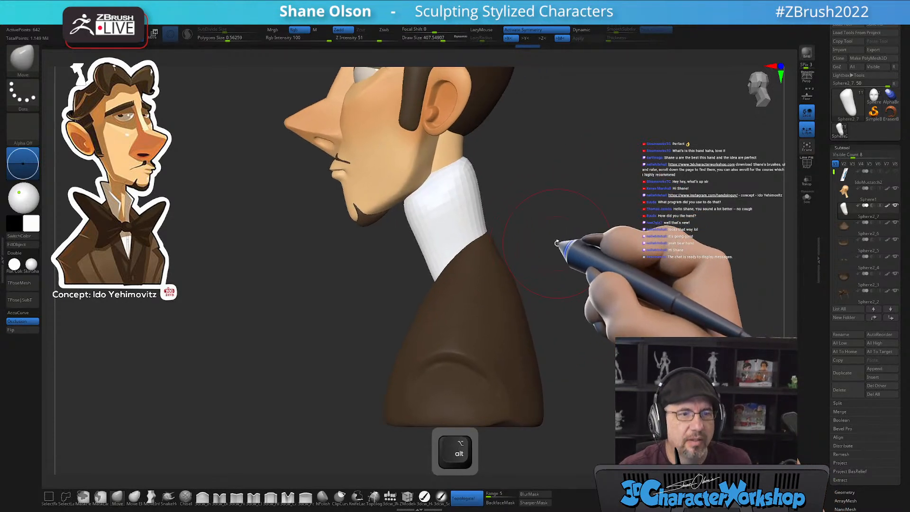
{"action": "mouse_move", "coordinate": [610, 286]}
{"action": "left_mouse_down"}
{"action": "mouse_move", "coordinate": [619, 275]}
{"action": "mouse_move", "coordinate": [610, 283]}
{"action": "left_mouse_up"}
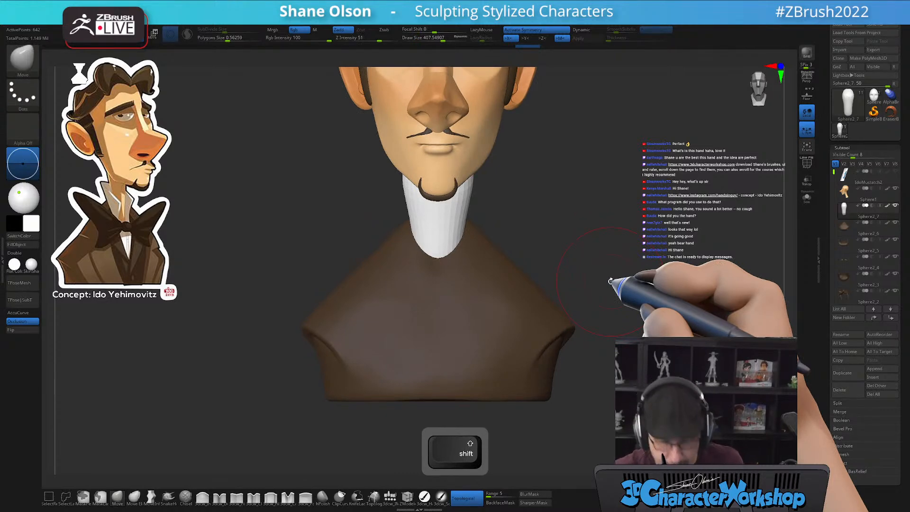
Isolate the capsule, show its polyframe and refine its side profile using the Move brush at a Draw Size of about 228
{"action": "left_click", "coordinate": [807, 197]}
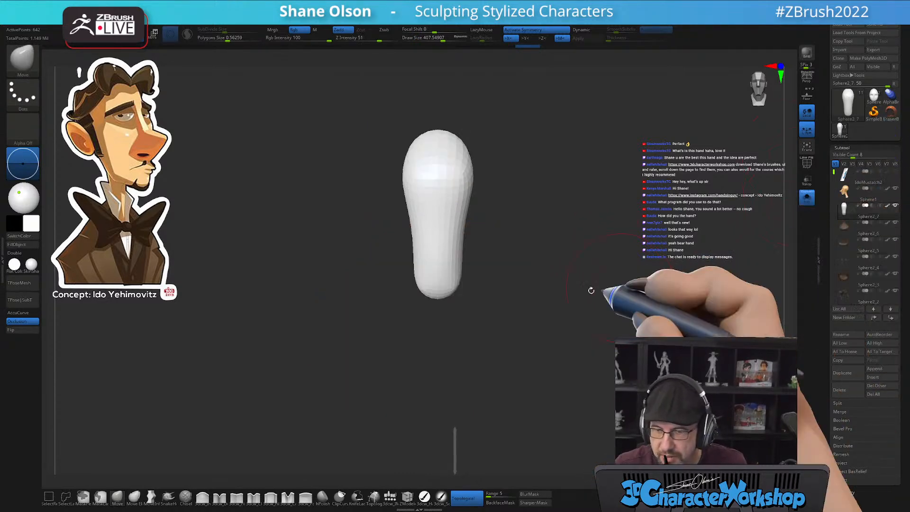
{"action": "key", "text": "shift+f"}
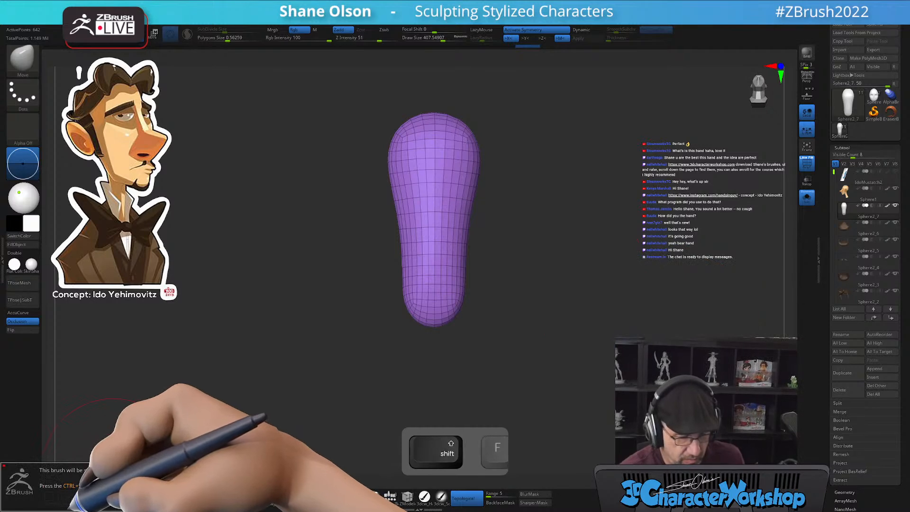
{"action": "right_click_drag", "start_coordinate": [518, 243], "coordinate": [516, 280], "text": "ctrl"}
{"action": "key", "text": "s"}
{"action": "left_click_drag", "start_coordinate": [515, 291], "coordinate": [511, 292]}
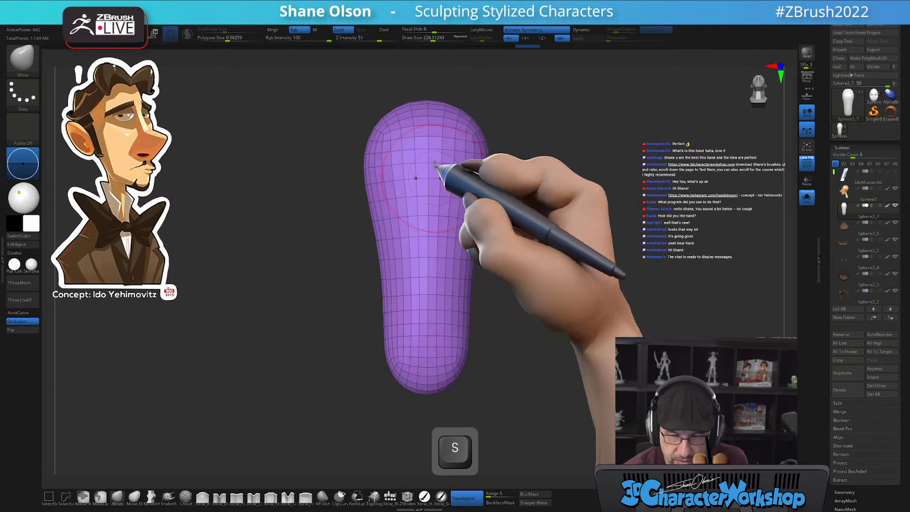
{"action": "right_click_drag", "start_coordinate": [423, 146], "coordinate": [485, 177]}
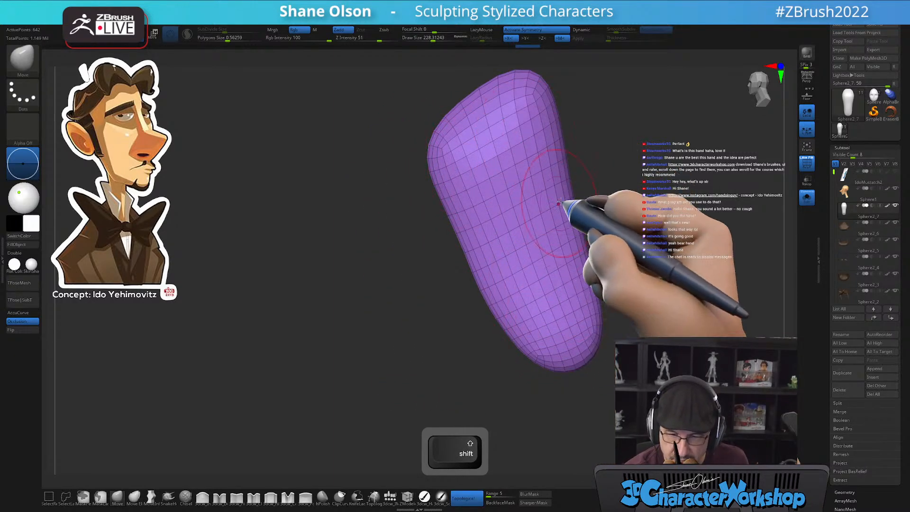
{"action": "right_click_drag", "start_coordinate": [547, 185], "coordinate": [496, 245], "text": "alt"}
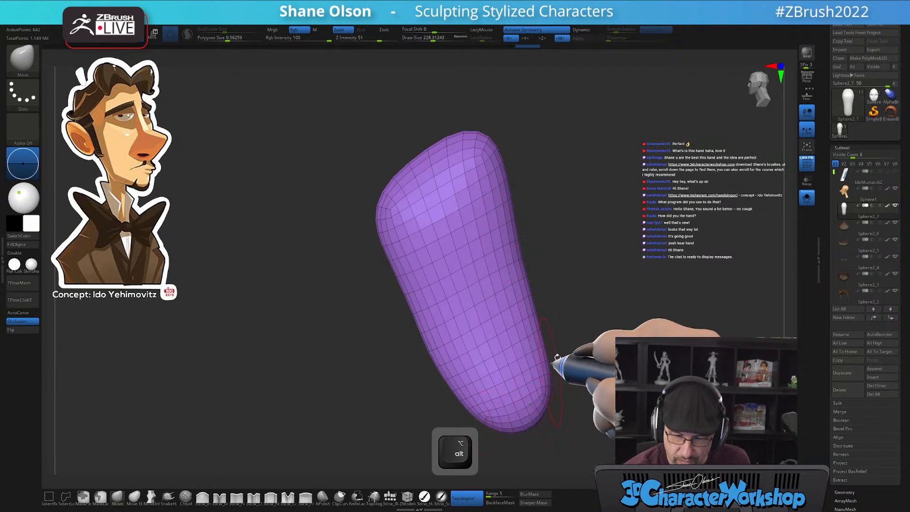
{"action": "right_click_drag", "start_coordinate": [583, 297], "coordinate": [576, 284], "text": "alt"}
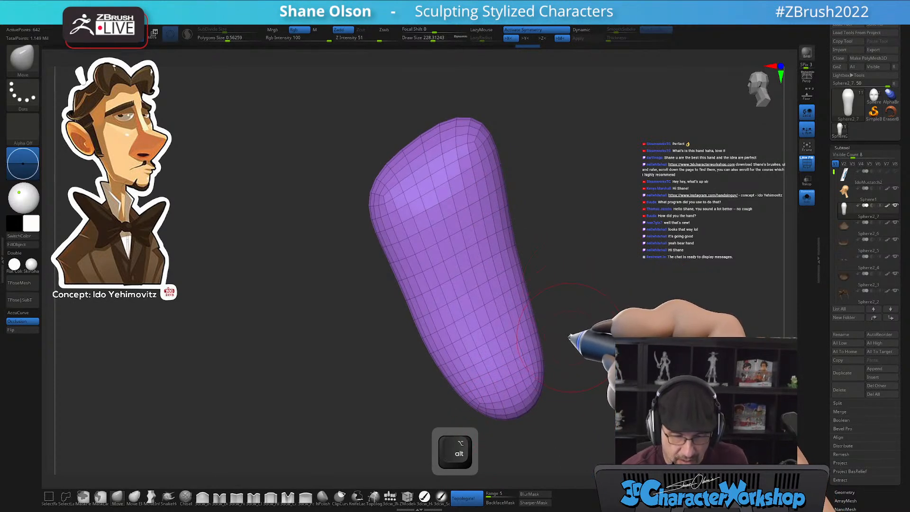
Hide one ring of polygons around the upper part of the capsule using the SelectLasso brush
{"action": "key", "text": "ctrl+shift"}
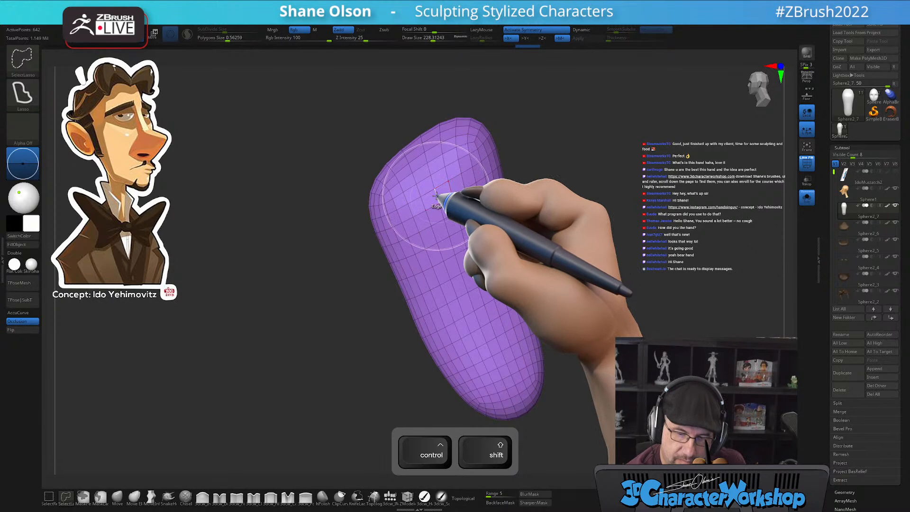
{"action": "mouse_move", "coordinate": [62, 502]}
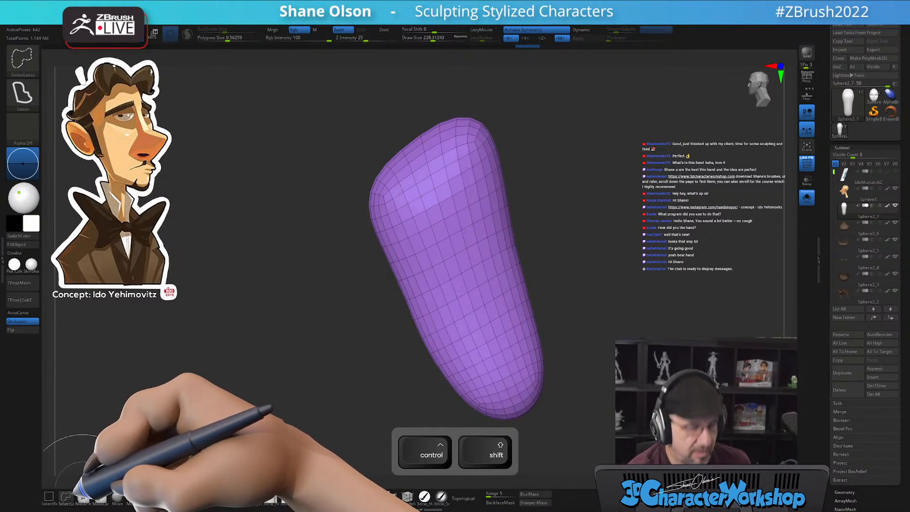
{"action": "mouse_move", "coordinate": [81, 481]}
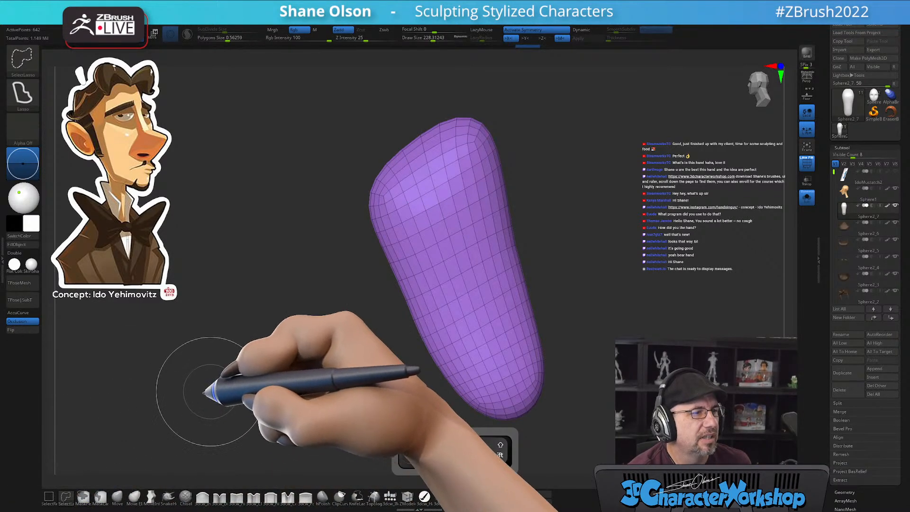
{"action": "key", "text": "ctrl"}
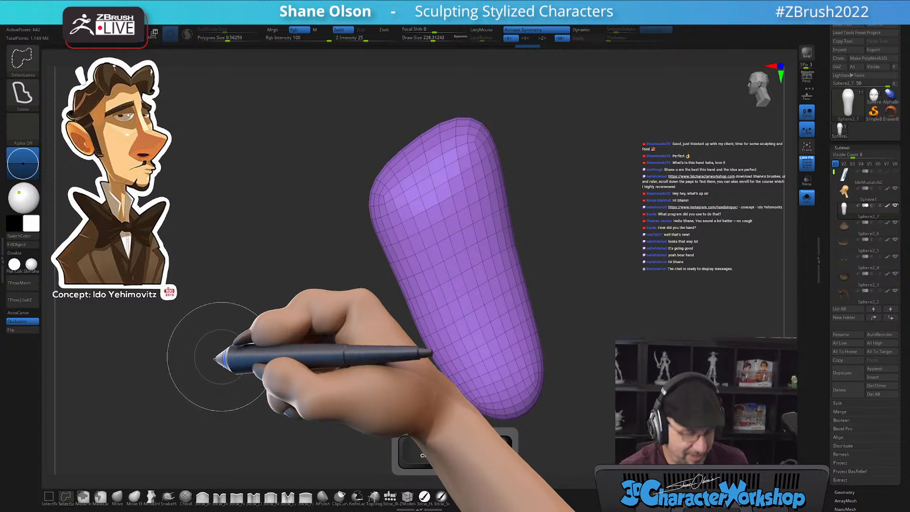
{"action": "key", "text": "ctrl+shift"}
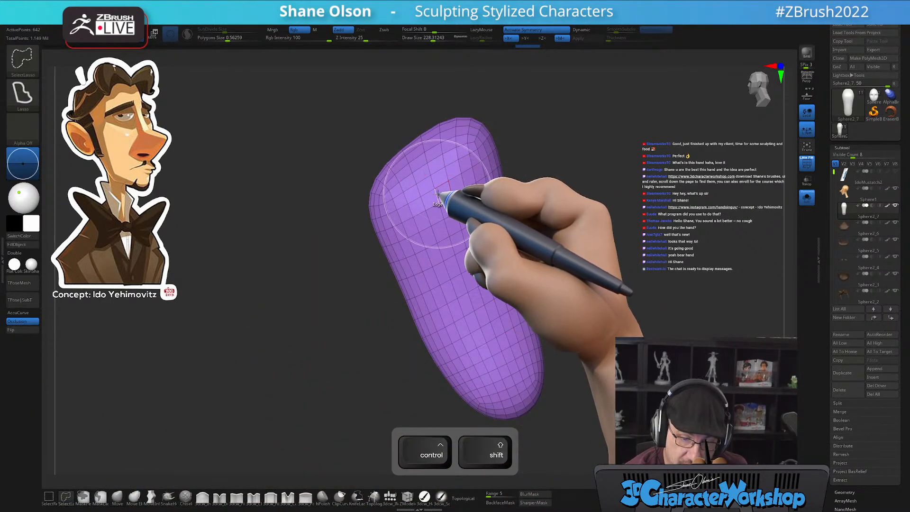
{"action": "left_click_drag", "start_coordinate": [451, 197], "coordinate": [435, 195], "text": "ctrl+shift"}
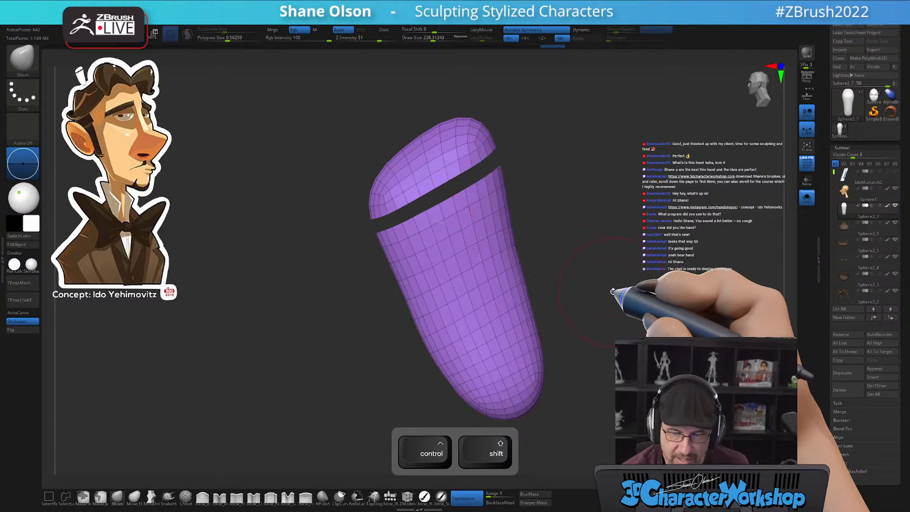
Compare the cut capsule with the full bust, isolate it again and hide a second polygon ring near its lower end
{"action": "left_click", "coordinate": [807, 197]}
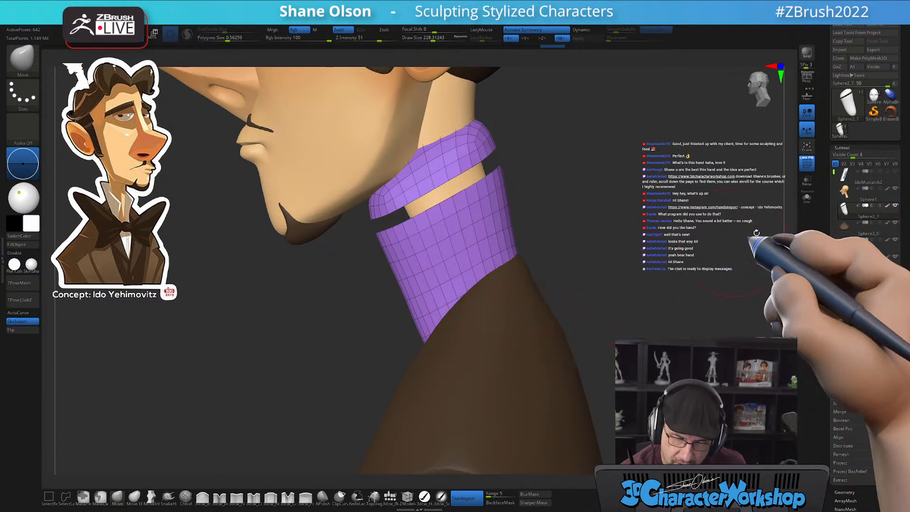
{"action": "left_click", "coordinate": [807, 197]}
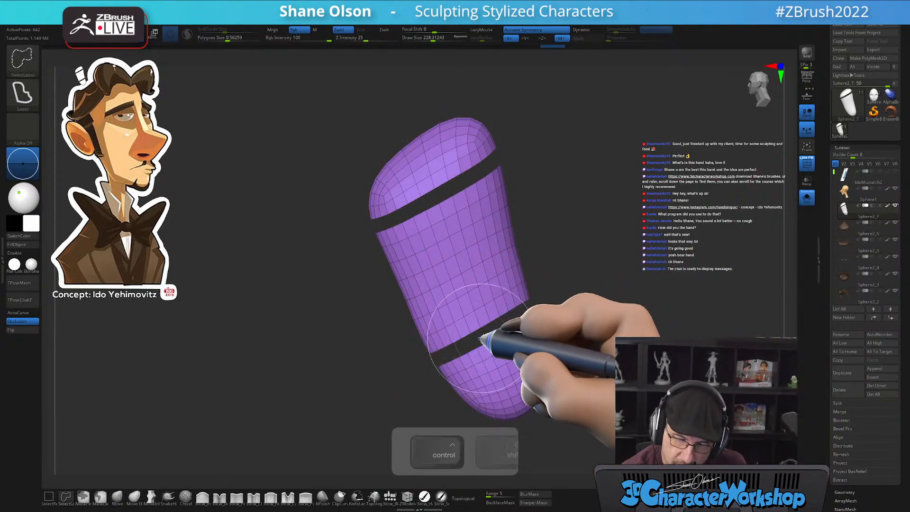
{"action": "mouse_move", "coordinate": [593, 328]}
{"action": "left_mouse_down"}
{"action": "mouse_move", "coordinate": [622, 332]}
{"action": "mouse_move", "coordinate": [605, 330]}
{"action": "left_mouse_up"}
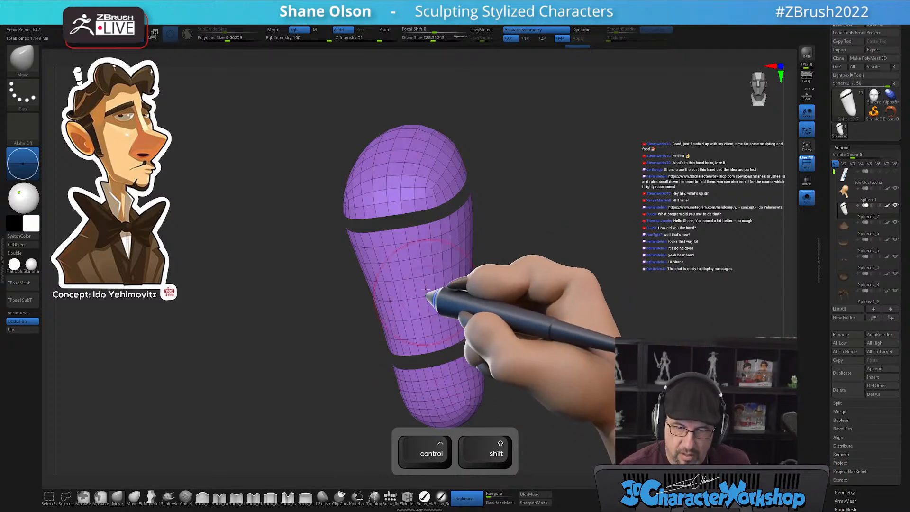
Try to assign new polygroups to the separated capsule sections with Auto Groups, checking them from the front and side
{"action": "key", "text": "2"}
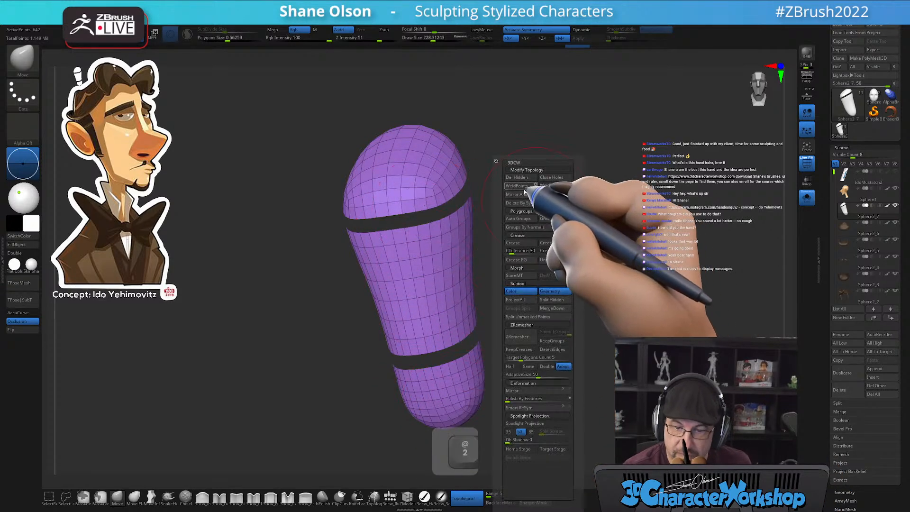
{"action": "left_click", "coordinate": [532, 218]}
{"action": "left_click_drag", "start_coordinate": [553, 178], "coordinate": [536, 230]}
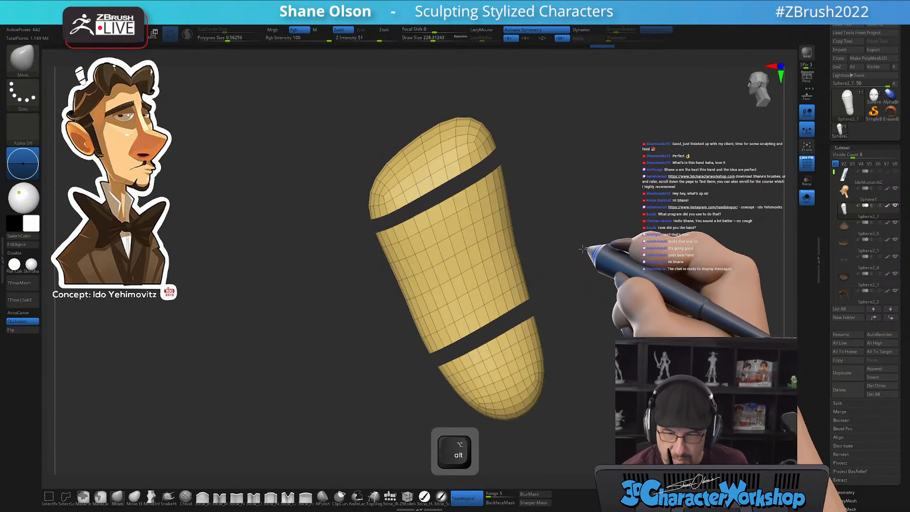
{"action": "left_click_drag", "start_coordinate": [590, 248], "coordinate": [532, 254]}
{"action": "key", "text": "2"}
{"action": "left_click", "coordinate": [520, 219]}
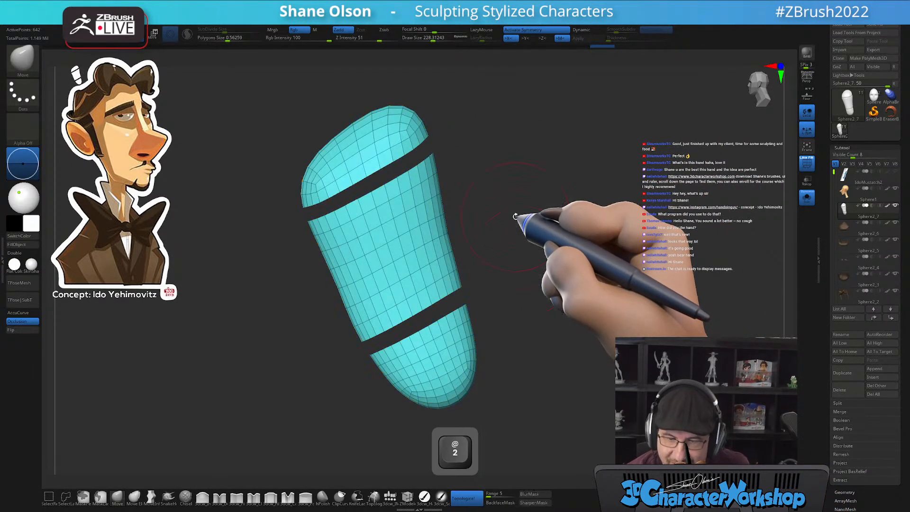
{"action": "mouse_move", "coordinate": [538, 270]}
{"action": "left_mouse_down"}
{"action": "mouse_move", "coordinate": [558, 336]}
{"action": "mouse_move", "coordinate": [593, 330]}
{"action": "mouse_move", "coordinate": [580, 336]}
{"action": "left_mouse_up"}
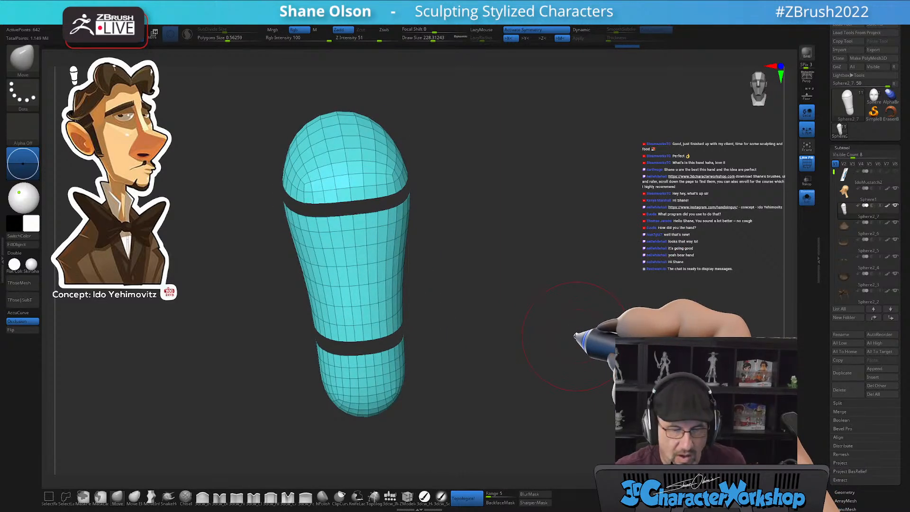
Reveal the capsule's hidden polygon rings from the front, undo that reveal and review the Auto Groups option
{"action": "left_click_drag", "start_coordinate": [589, 301], "coordinate": [575, 270], "text": "shift"}
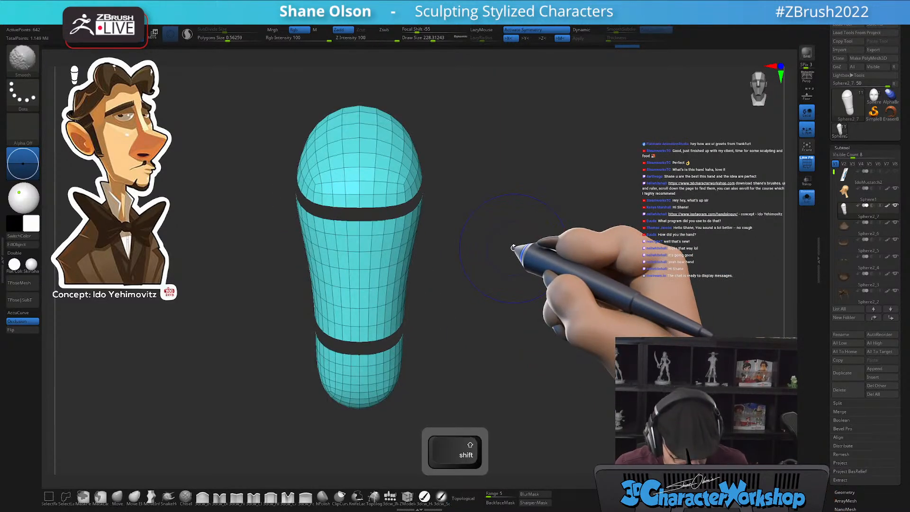
{"action": "key", "text": "shift+f"}
{"action": "key", "text": "shift+f"}
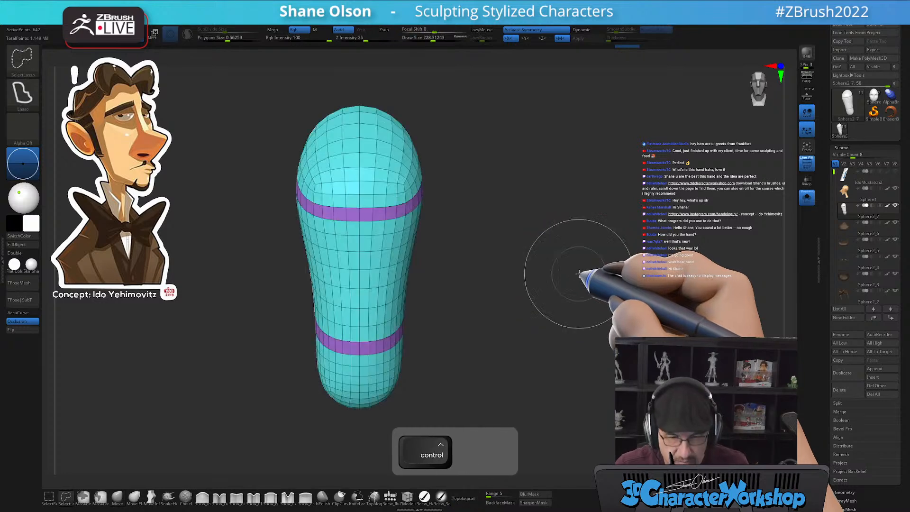
{"action": "left_click_drag", "start_coordinate": [616, 274], "coordinate": [593, 264]}
{"action": "key", "text": "ctrl+z"}
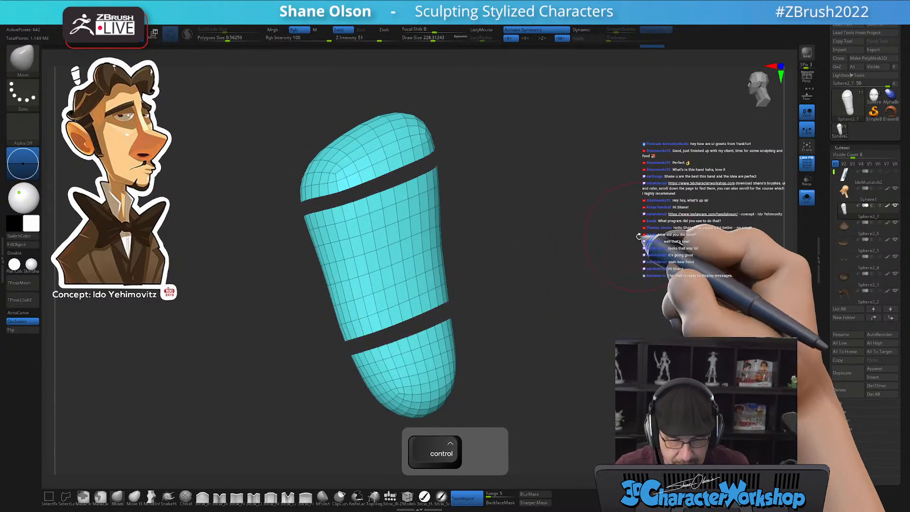
{"action": "left_click_drag", "start_coordinate": [644, 241], "coordinate": [632, 238], "text": "shift"}
{"action": "key", "text": "2"}
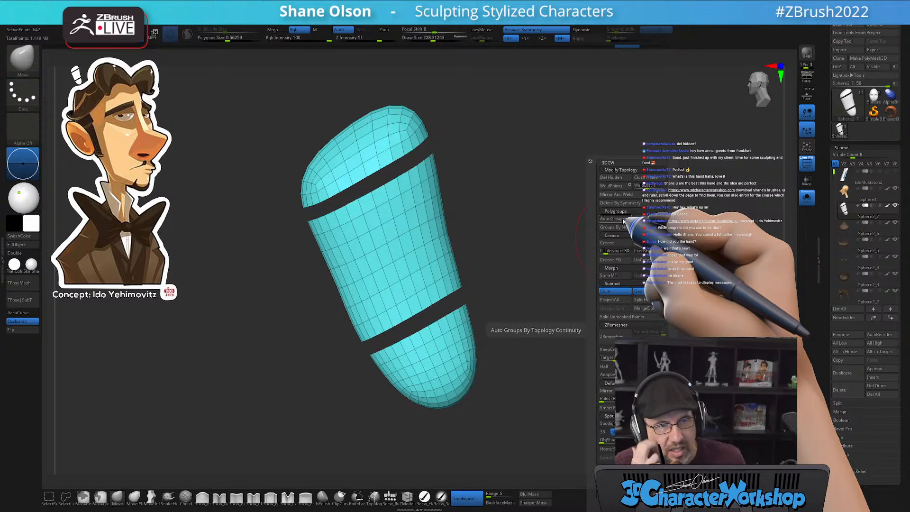
{"action": "left_click_drag", "start_coordinate": [558, 159], "coordinate": [544, 161], "text": "alt"}
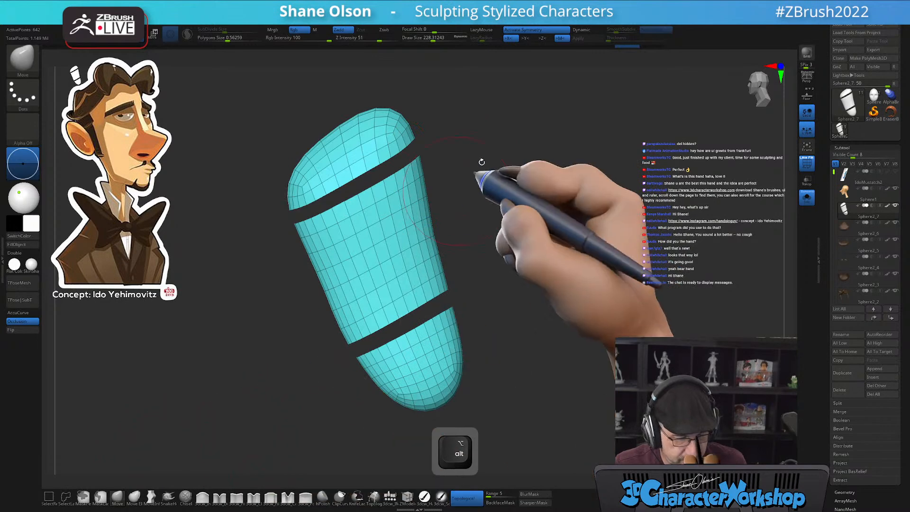
Hide both end caps of the capsule and delete the hidden geometry, keeping only the middle section
{"action": "key", "text": "ctrl+shift"}
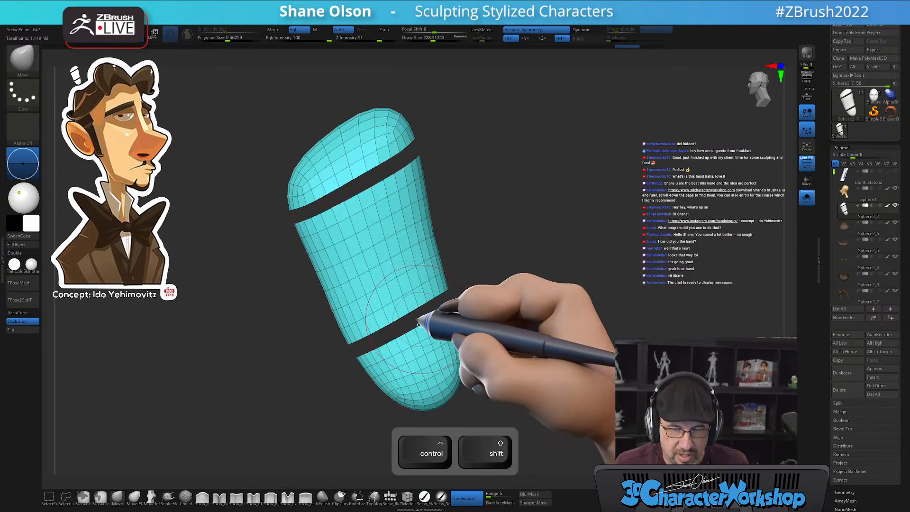
{"action": "mouse_move", "coordinate": [429, 145]}
{"action": "left_mouse_down", "text": "ctrl+shift"}
{"action": "mouse_move", "coordinate": [234, 159]}
{"action": "mouse_move", "coordinate": [264, 229]}
{"action": "mouse_move", "coordinate": [285, 214]}
{"action": "mouse_move", "coordinate": [297, 221]}
{"action": "left_mouse_up", "text": "ctrl+shift"}
{"action": "key", "text": "alt"}
{"action": "mouse_move", "coordinate": [459, 294]}
{"action": "left_mouse_down", "text": "ctrl+shift"}
{"action": "mouse_move", "coordinate": [545, 353]}
{"action": "mouse_move", "coordinate": [416, 433]}
{"action": "mouse_move", "coordinate": [327, 365]}
{"action": "mouse_move", "coordinate": [351, 361]}
{"action": "left_mouse_up", "text": "ctrl+shift"}
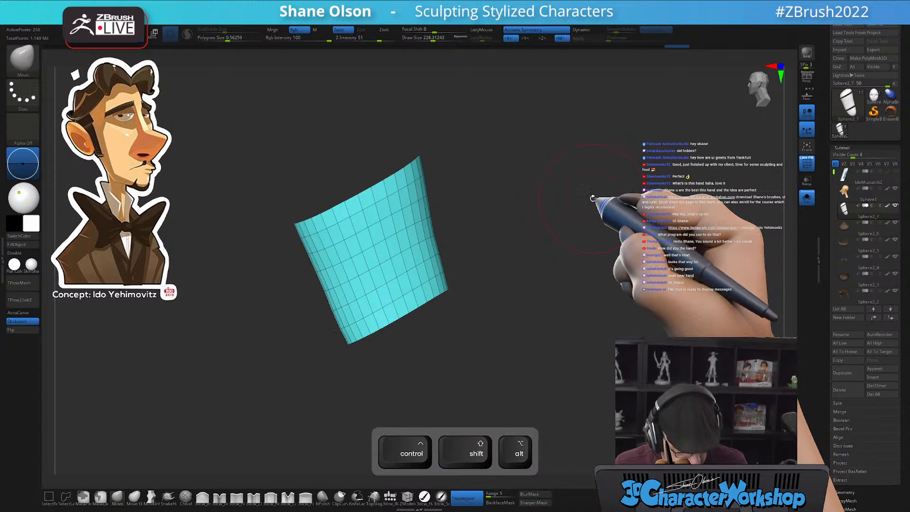
{"action": "key", "text": "2"}
{"action": "key", "text": "2"}
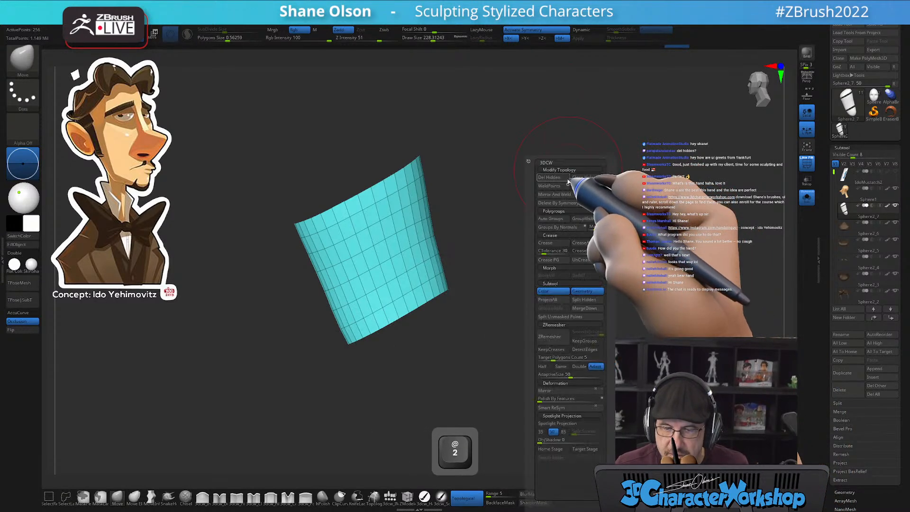
{"action": "left_click", "coordinate": [551, 177]}
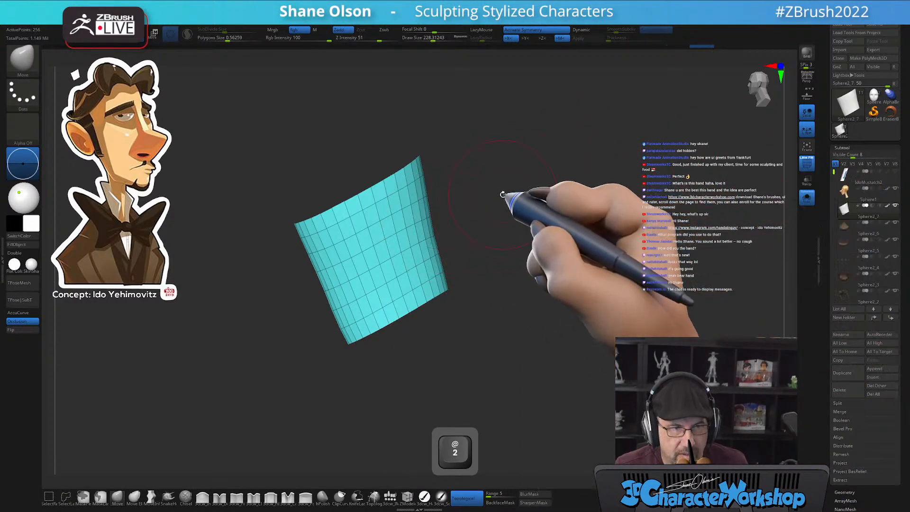
Turn on double-sided display for the tube and run ZRemesher on it at Half density
{"action": "left_click_drag", "start_coordinate": [493, 260], "coordinate": [524, 252]}
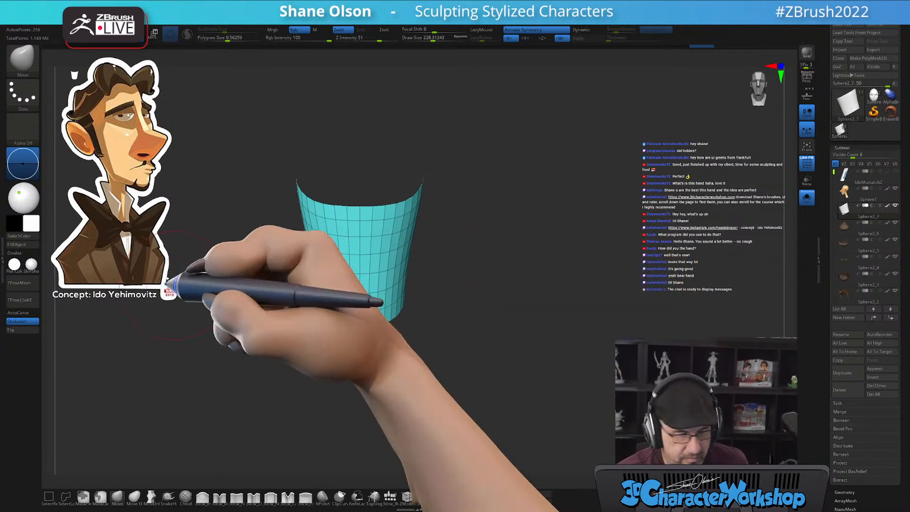
{"action": "left_click_drag", "start_coordinate": [549, 270], "coordinate": [559, 275], "text": "alt"}
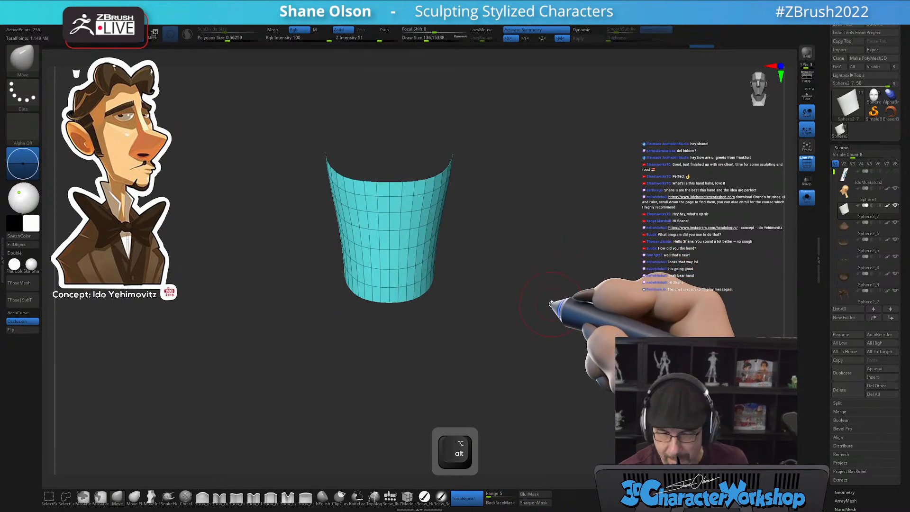
{"action": "left_click", "coordinate": [14, 253]}
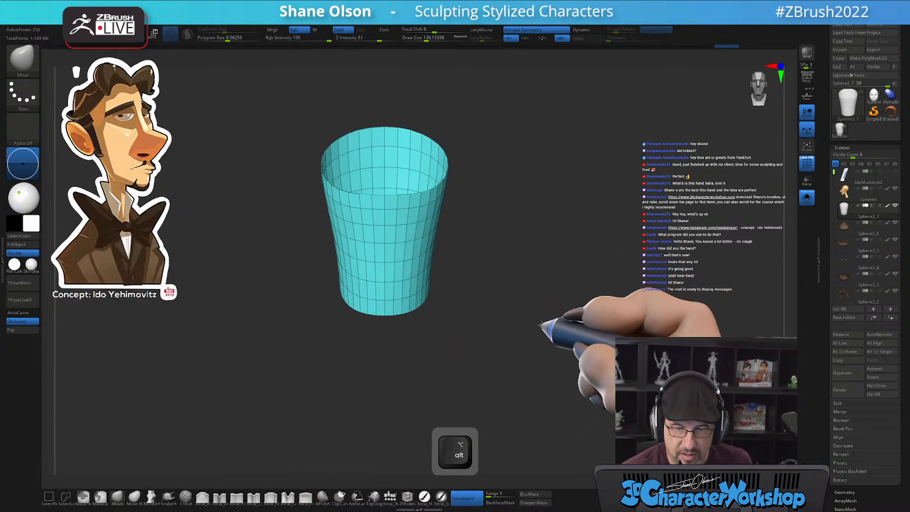
{"action": "key", "text": "shift+2"}
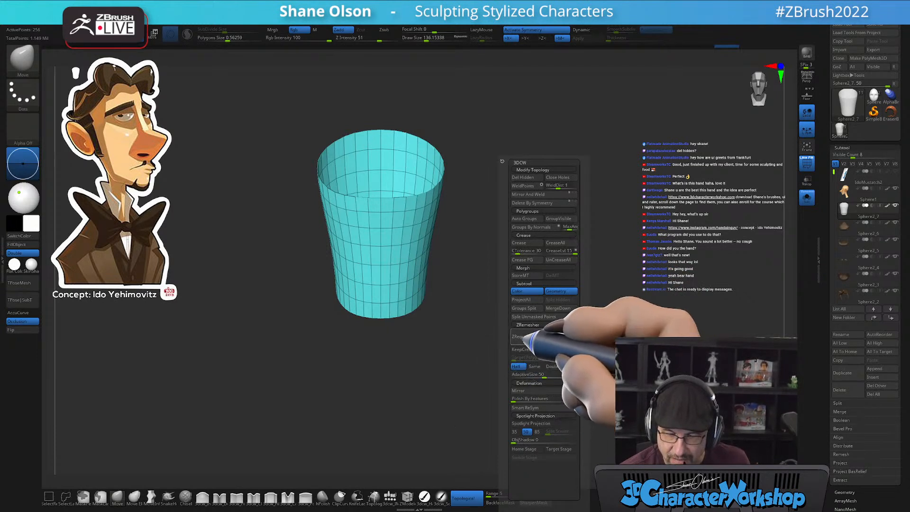
{"action": "left_click", "coordinate": [523, 337]}
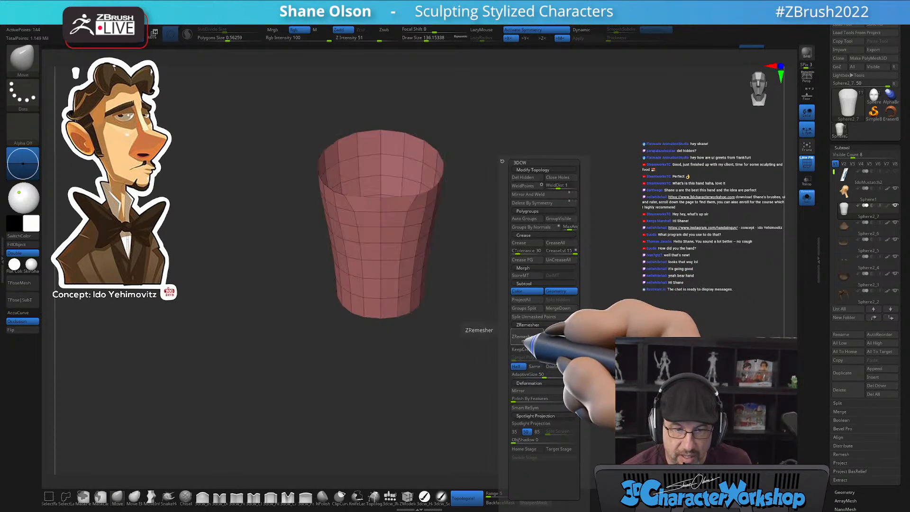
Hide the vertical polygon strip at the tube's front with SelectLasso and delete it to open the collar
{"action": "mouse_move", "coordinate": [591, 258]}
{"action": "left_mouse_down"}
{"action": "mouse_move", "coordinate": [601, 260]}
{"action": "mouse_move", "coordinate": [429, 285]}
{"action": "left_mouse_up"}
{"action": "key", "text": "ctrl"}
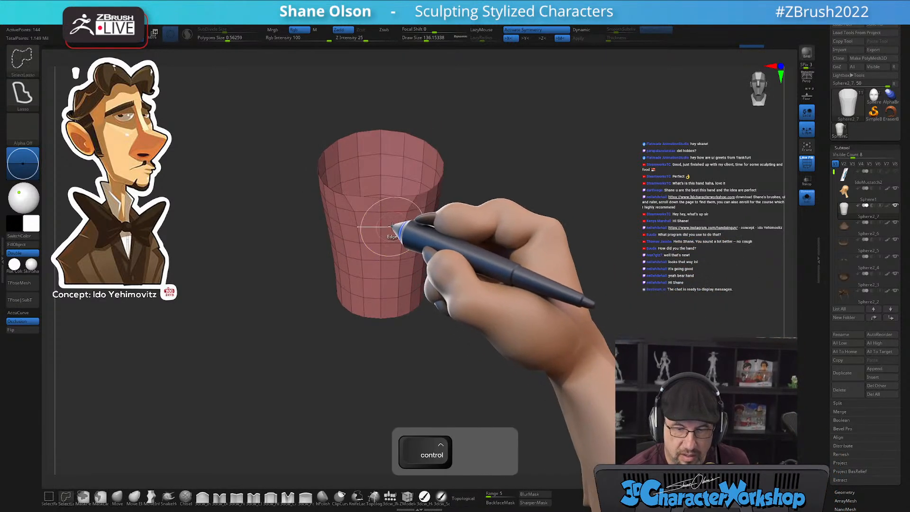
{"action": "left_click_drag", "start_coordinate": [392, 225], "coordinate": [412, 205], "text": "ctrl+shift"}
{"action": "mouse_move", "coordinate": [504, 315]}
{"action": "left_mouse_down"}
{"action": "mouse_move", "coordinate": [481, 319]}
{"action": "mouse_move", "coordinate": [497, 301]}
{"action": "mouse_move", "coordinate": [477, 309]}
{"action": "left_mouse_up"}
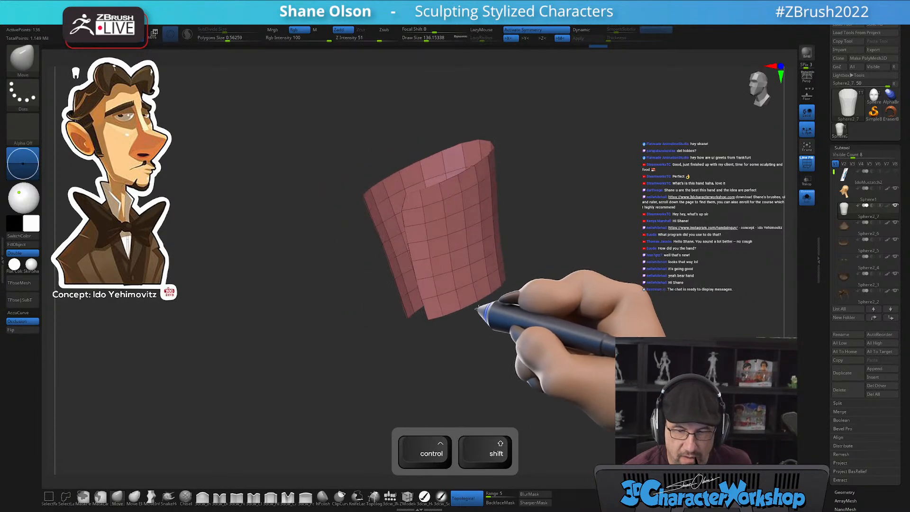
{"action": "key", "text": "2"}
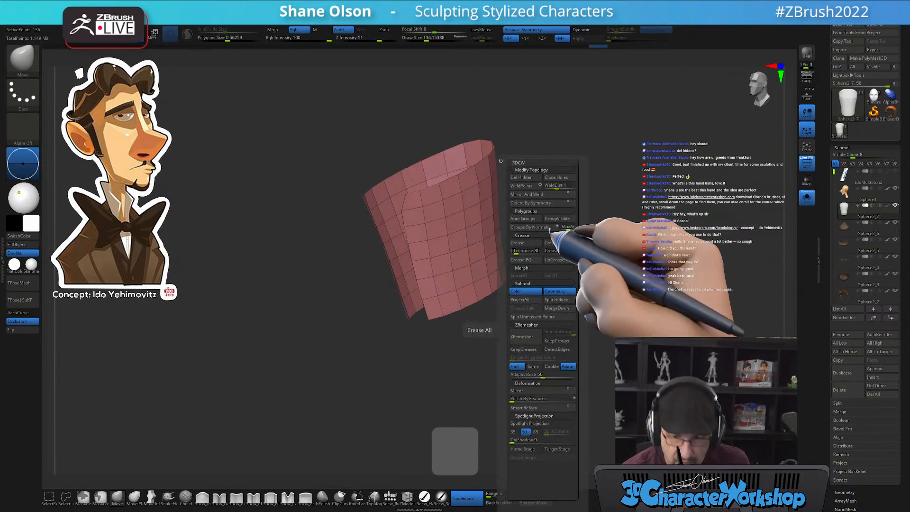
{"action": "left_click", "coordinate": [532, 178]}
{"action": "mouse_move", "coordinate": [526, 292]}
{"action": "left_mouse_down", "text": "alt"}
{"action": "mouse_move", "coordinate": [512, 294]}
{"action": "mouse_move", "coordinate": [525, 300]}
{"action": "left_mouse_up", "text": "alt"}
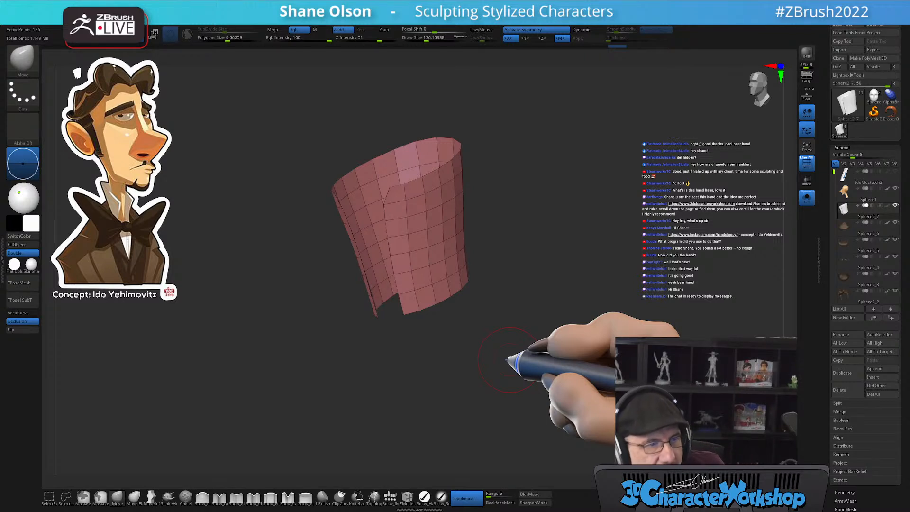
{"action": "mouse_move", "coordinate": [481, 305]}
{"action": "left_mouse_down"}
{"action": "mouse_move", "coordinate": [507, 301]}
{"action": "mouse_move", "coordinate": [492, 303]}
{"action": "left_mouse_up"}
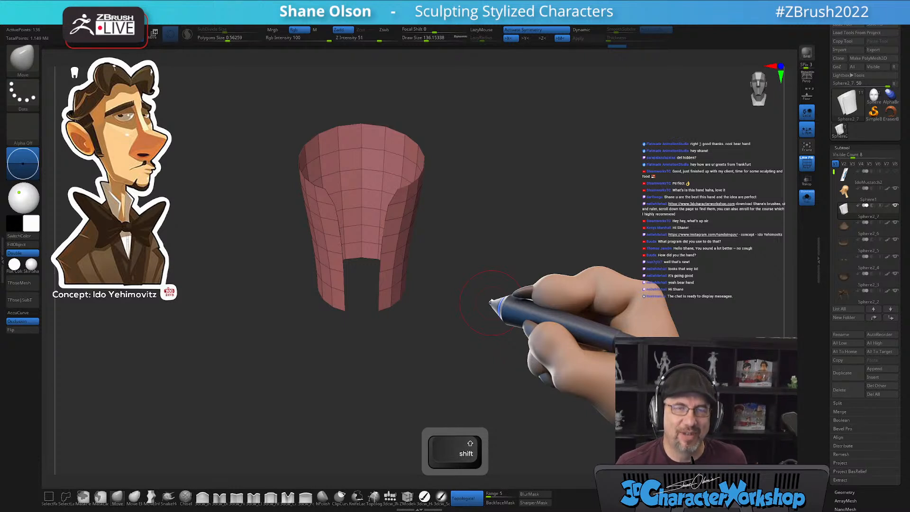
Set the Draw Size to about 87 and rework the open collar mesh with fewer polygon rows
{"action": "mouse_move", "coordinate": [518, 302]}
{"action": "left_mouse_down"}
{"action": "mouse_move", "coordinate": [524, 269]}
{"action": "mouse_move", "coordinate": [508, 291]}
{"action": "mouse_move", "coordinate": [345, 362]}
{"action": "left_mouse_up"}
{"action": "key", "text": "s"}
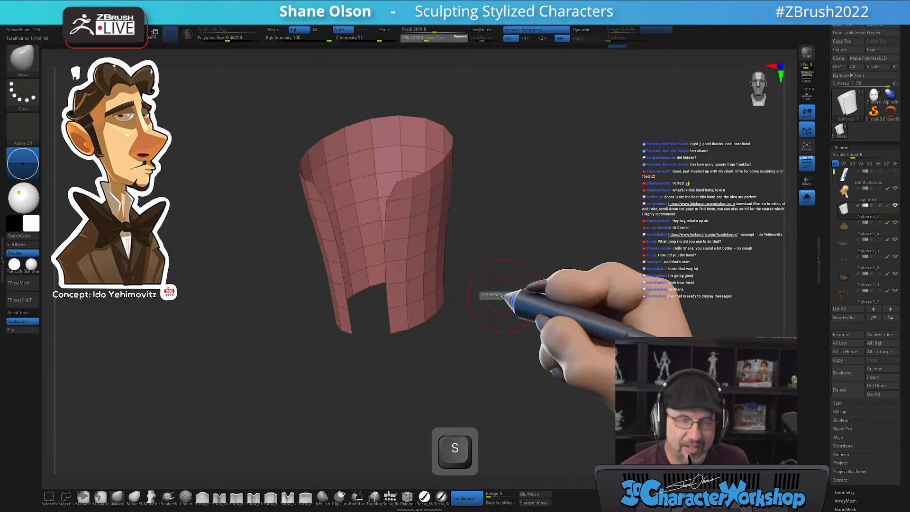
{"action": "left_click_drag", "start_coordinate": [512, 274], "coordinate": [482, 308]}
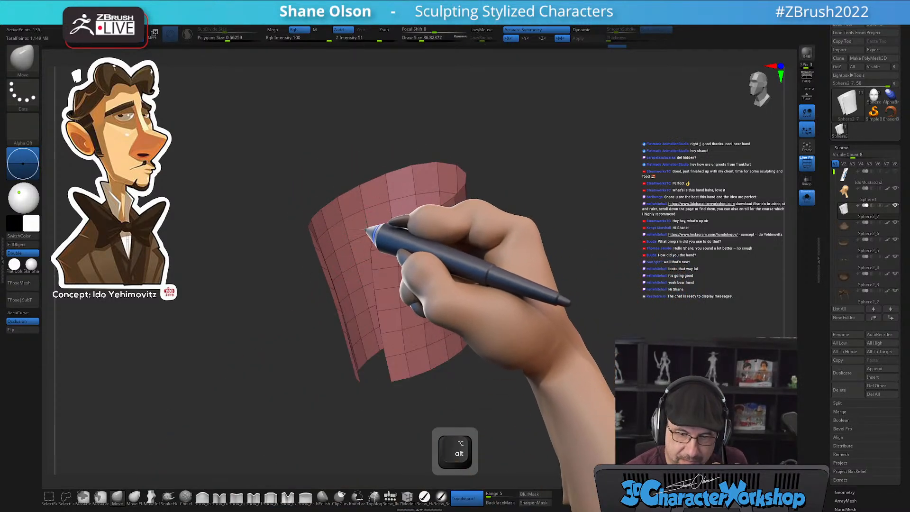
{"action": "left_click_drag", "start_coordinate": [467, 292], "coordinate": [512, 351]}
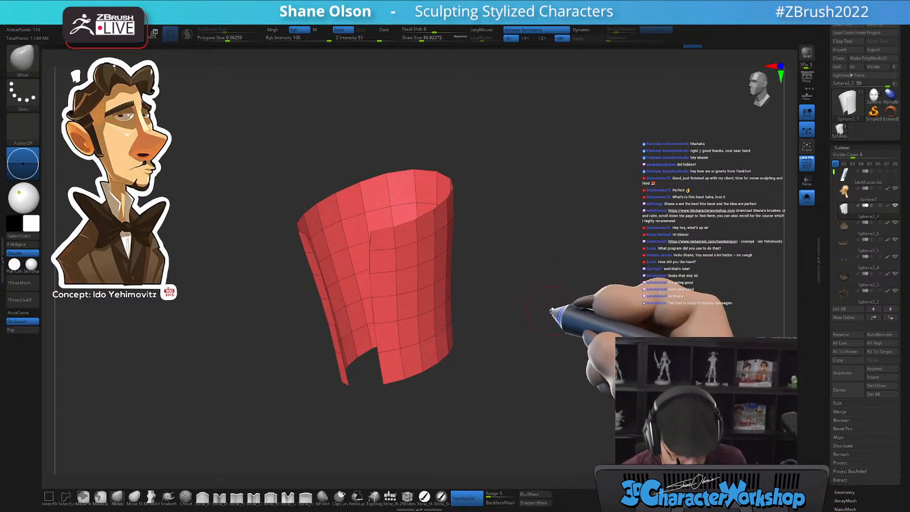
{"action": "mouse_move", "coordinate": [544, 322]}
{"action": "left_mouse_down"}
{"action": "mouse_move", "coordinate": [554, 327]}
{"action": "mouse_move", "coordinate": [562, 315]}
{"action": "left_mouse_up"}
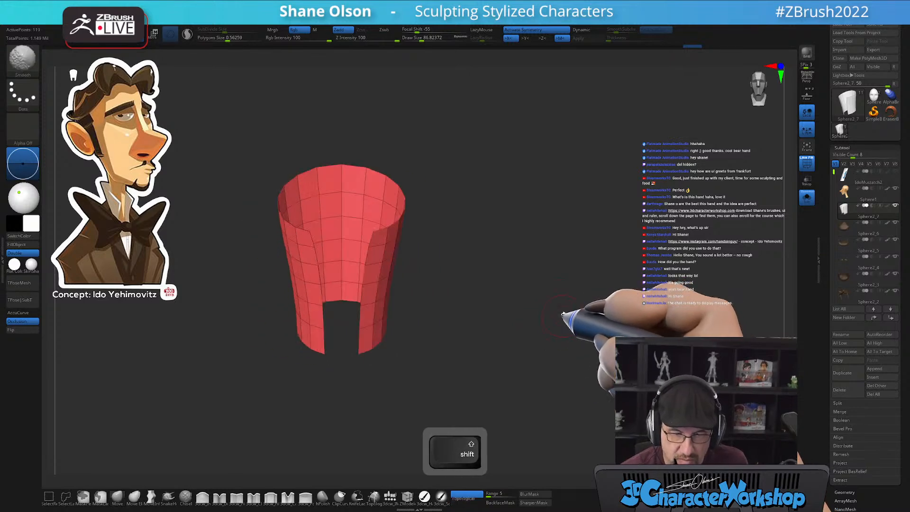
Show the full bust again and fit the collar around the neck using the Move brush at a Draw Size of about 330
{"action": "left_click", "coordinate": [807, 197]}
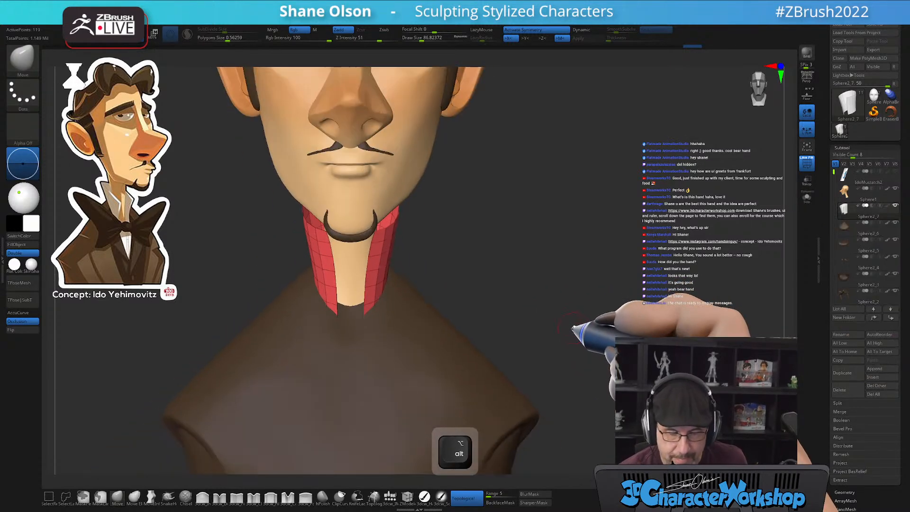
{"action": "key", "text": "alt"}
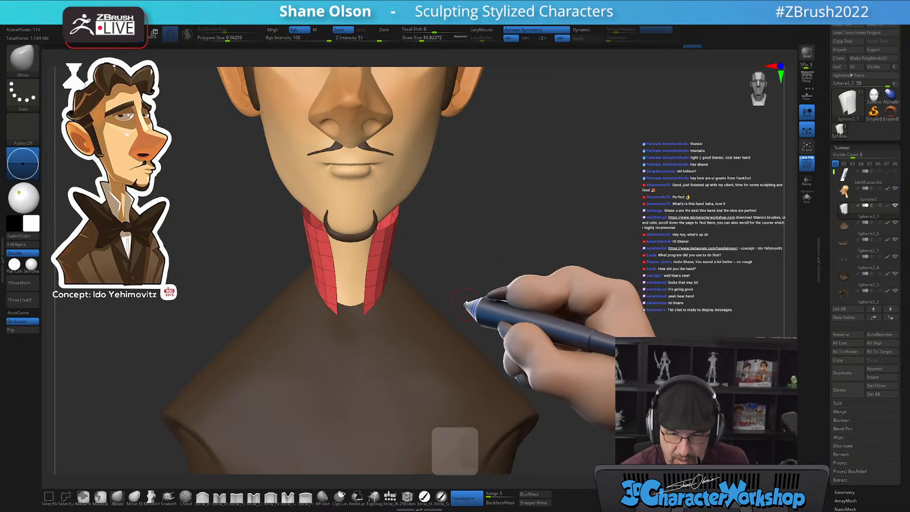
{"action": "mouse_move", "coordinate": [464, 283]}
{"action": "left_mouse_down", "text": "alt"}
{"action": "mouse_move", "coordinate": [459, 299]}
{"action": "mouse_move", "coordinate": [454, 284]}
{"action": "mouse_move", "coordinate": [306, 377]}
{"action": "mouse_move", "coordinate": [442, 279]}
{"action": "mouse_move", "coordinate": [392, 261]}
{"action": "left_mouse_up", "text": "alt"}
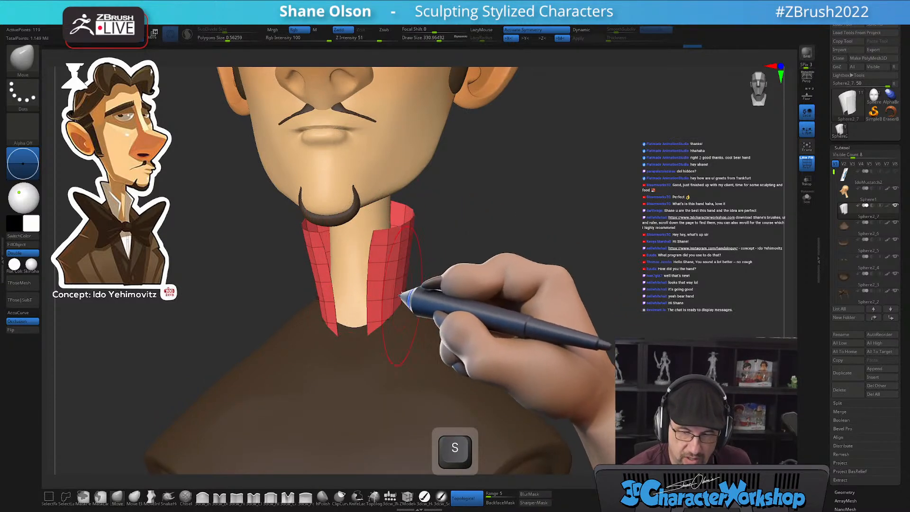
Activate Dynamic Subdiv on the collar with the Always YES option and set its thickness to 0.04468
{"action": "key", "text": "d"}
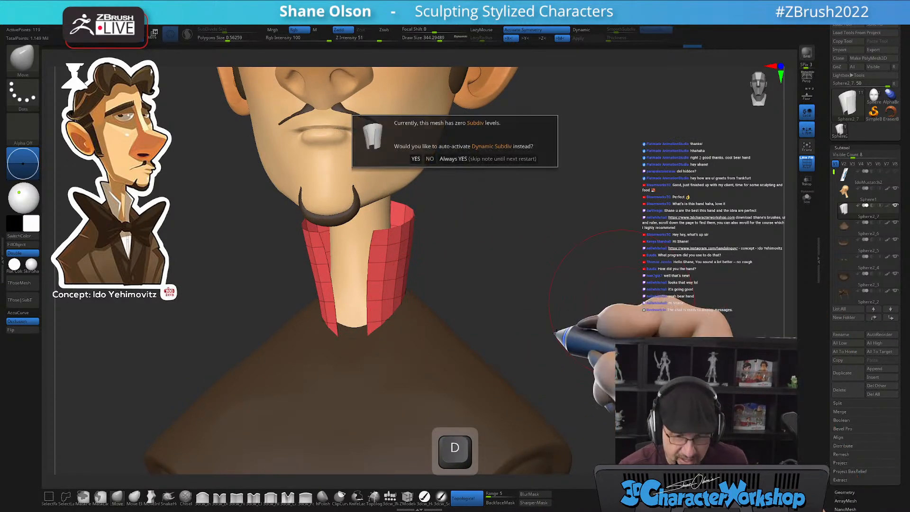
{"action": "left_click", "coordinate": [469, 159]}
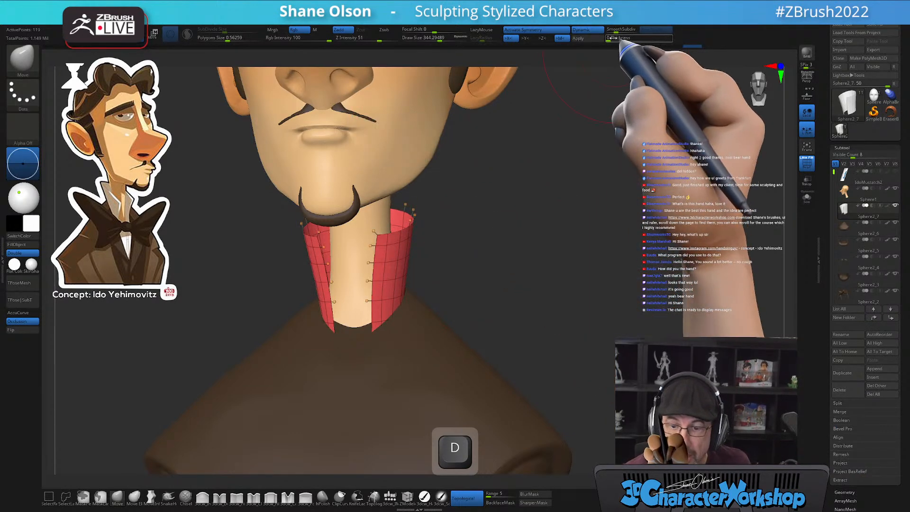
{"action": "left_click_drag", "start_coordinate": [620, 40], "coordinate": [649, 38]}
Refine the collar's front opening and upper rim with the Move brush, reducing the Draw Size to about 149
{"action": "left_click_drag", "start_coordinate": [516, 251], "coordinate": [407, 240]}
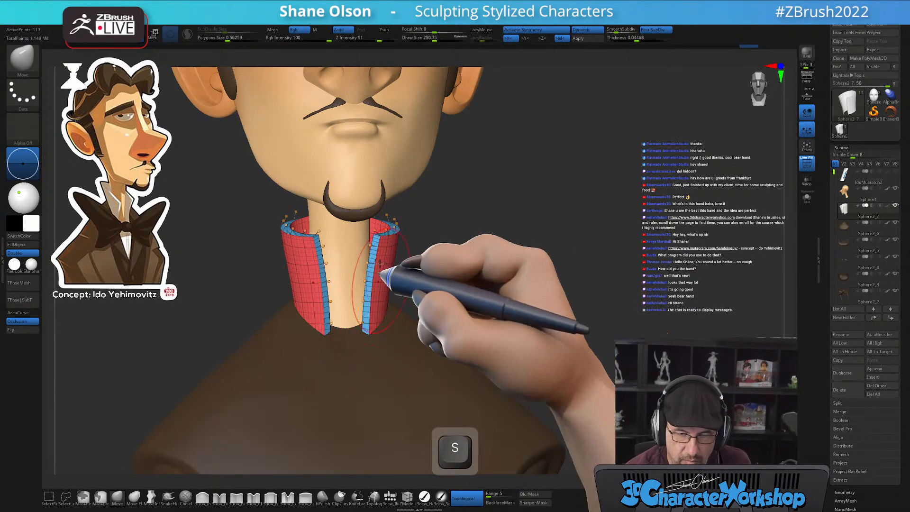
{"action": "mouse_move", "coordinate": [392, 254]}
{"action": "left_mouse_down"}
{"action": "mouse_move", "coordinate": [473, 244]}
{"action": "mouse_move", "coordinate": [480, 265]}
{"action": "mouse_move", "coordinate": [376, 214]}
{"action": "left_mouse_up"}
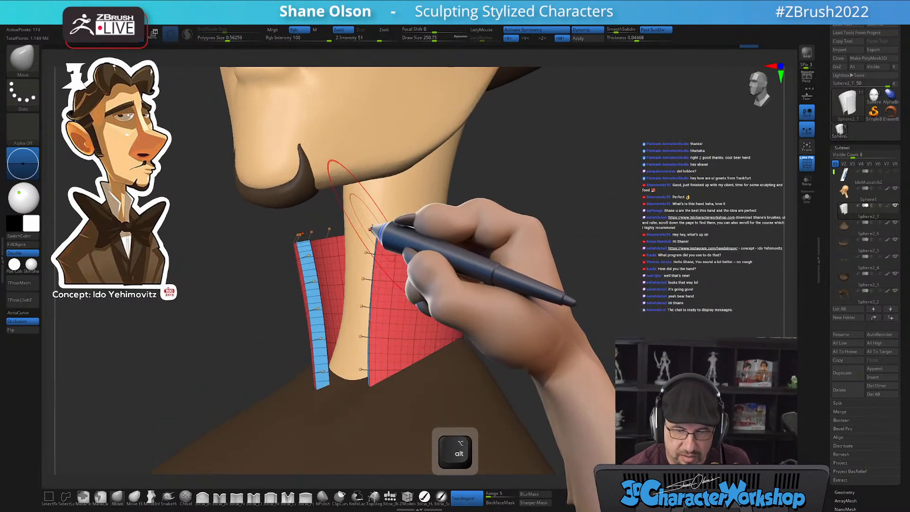
{"action": "left_click_drag", "start_coordinate": [526, 326], "coordinate": [531, 329]}
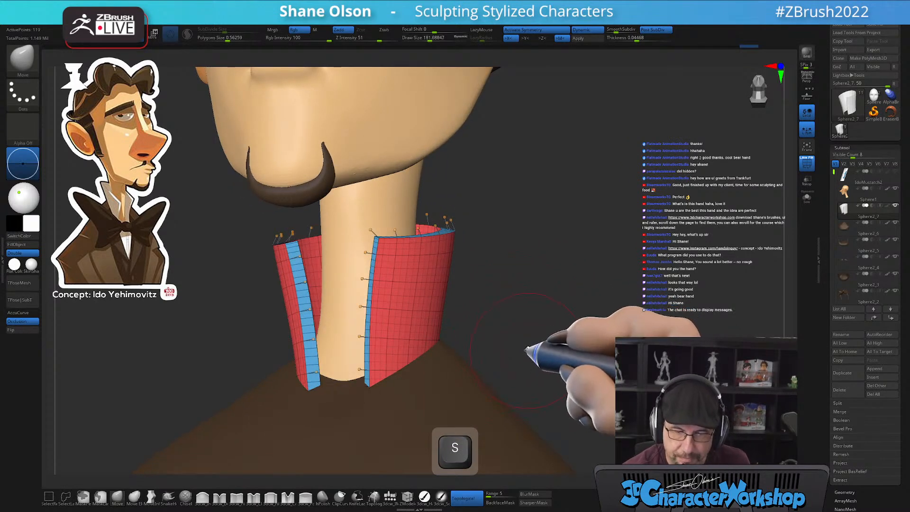
{"action": "key", "text": "shift"}
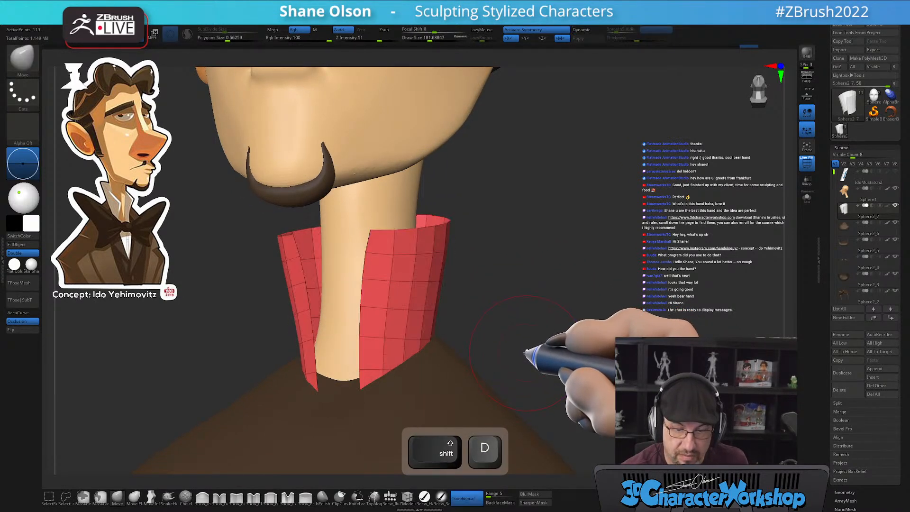
{"action": "key", "text": "d"}
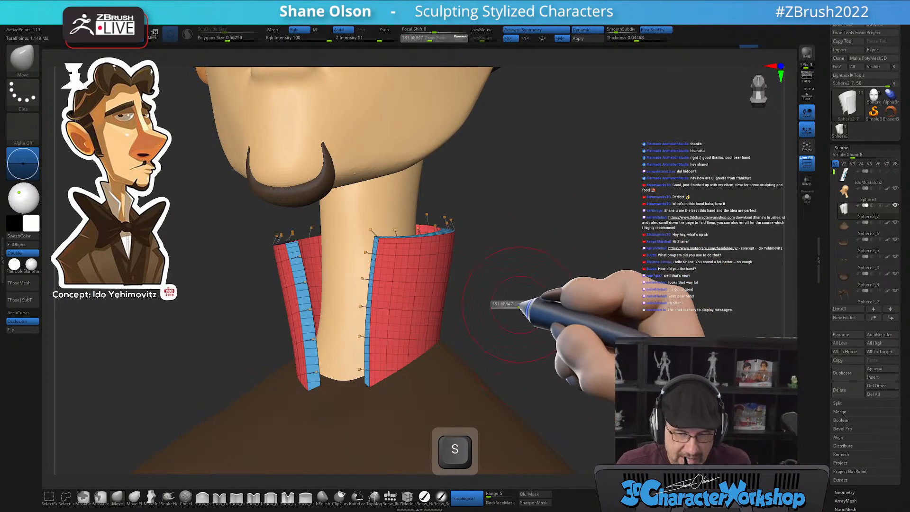
{"action": "left_click_drag", "start_coordinate": [516, 299], "coordinate": [516, 279], "text": "alt"}
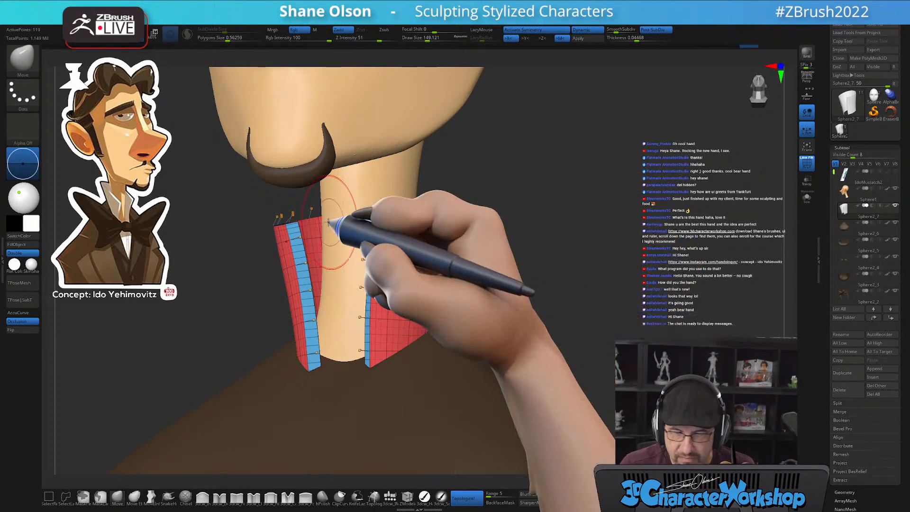
{"action": "left_click_drag", "start_coordinate": [535, 242], "coordinate": [534, 217], "text": "alt"}
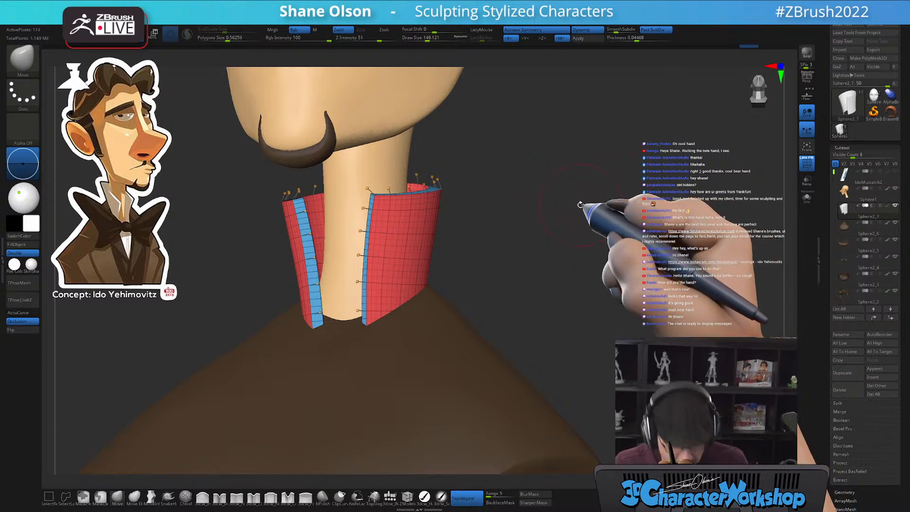
Set the collar's Dynamic Subdiv thickness to 0 and turn off the subdivision preview
{"action": "key", "text": "shift"}
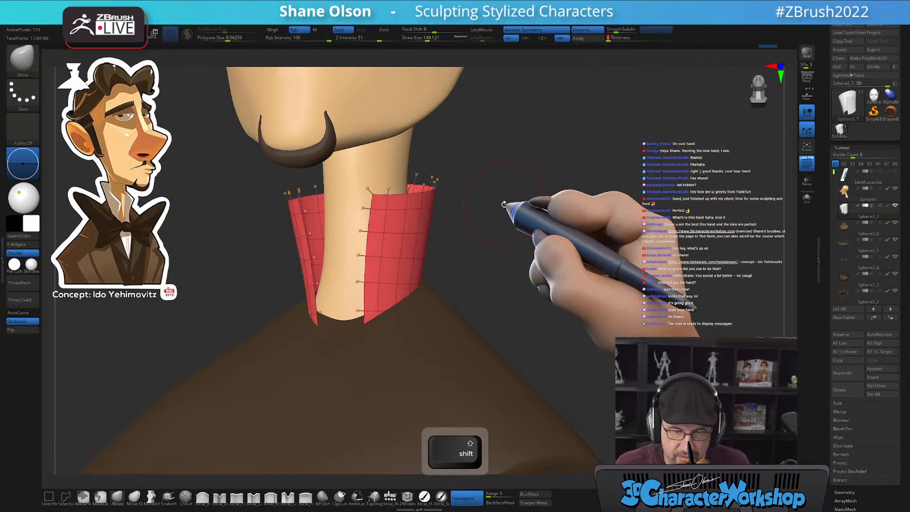
{"action": "key", "text": "shift+d"}
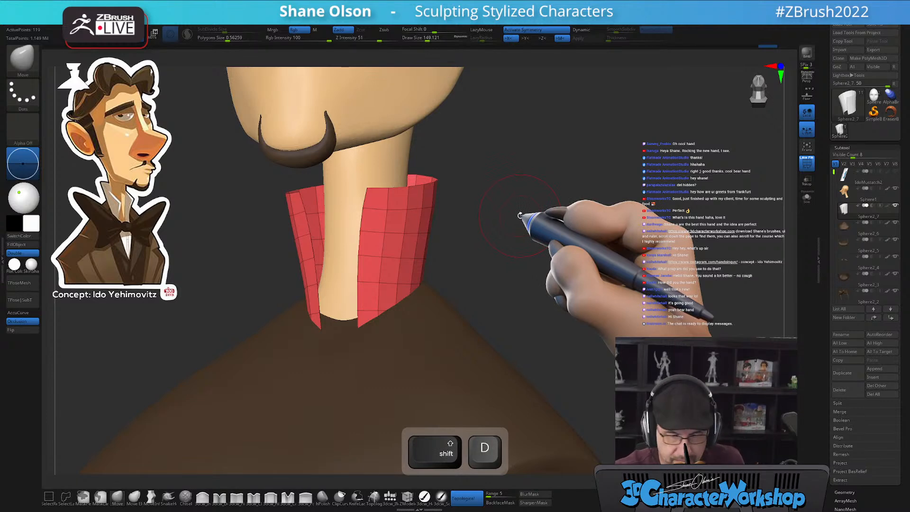
{"action": "left_click_drag", "start_coordinate": [521, 215], "coordinate": [467, 310]}
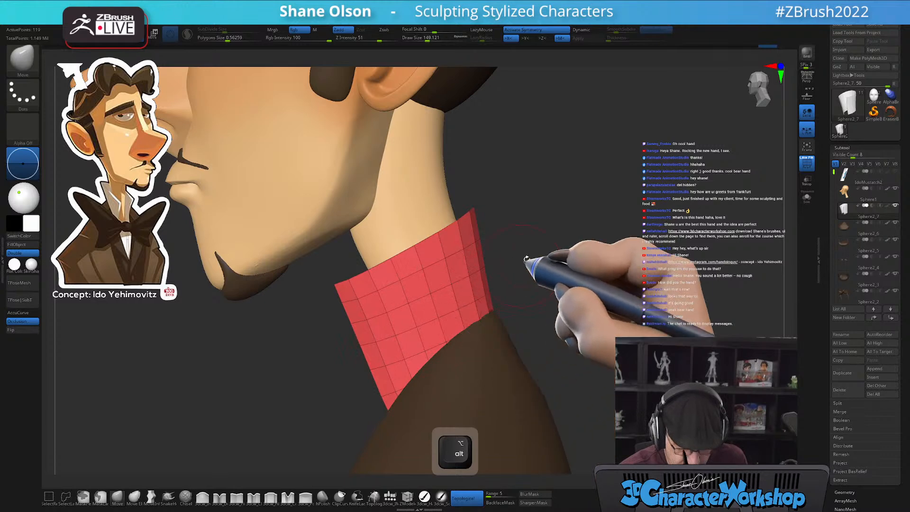
{"action": "left_click_drag", "start_coordinate": [518, 266], "coordinate": [545, 254]}
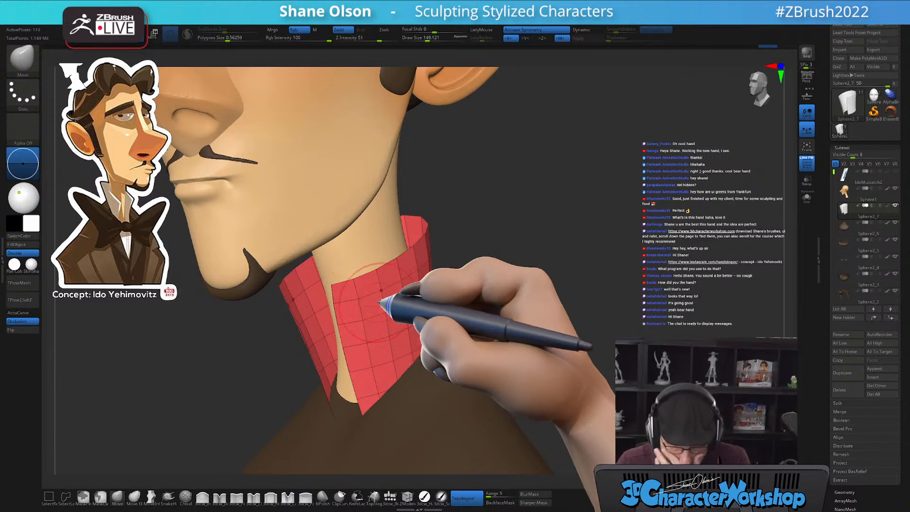
{"action": "left_click_drag", "start_coordinate": [511, 285], "coordinate": [501, 256], "text": "alt"}
Try to remesh the collar with ZRemesher
{"action": "key", "text": "2"}
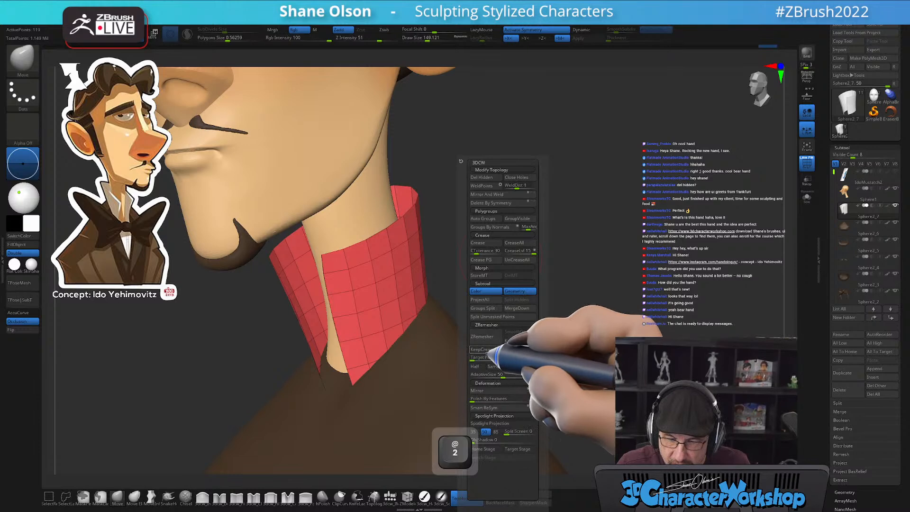
{"action": "left_click", "coordinate": [493, 336]}
{"action": "key", "text": "ctrl+z"}
{"action": "left_click_drag", "start_coordinate": [507, 193], "coordinate": [514, 172], "text": "alt"}
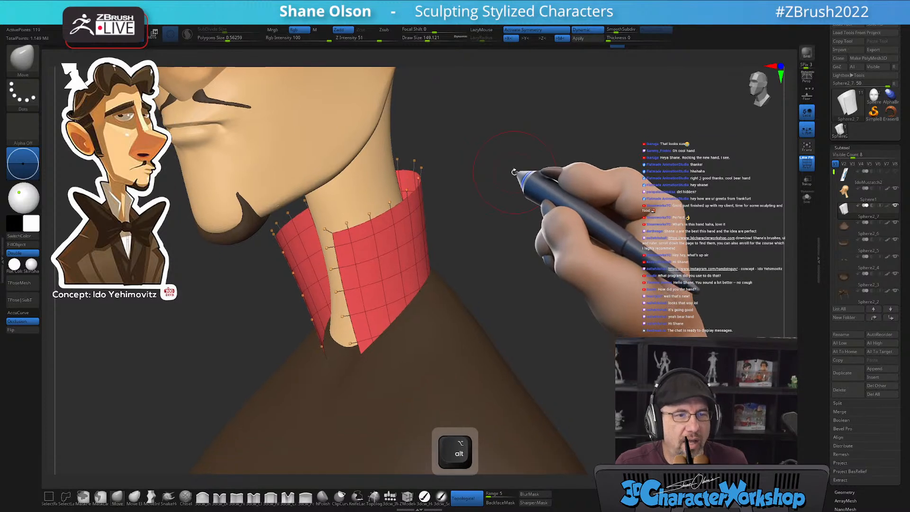
{"action": "key", "text": "shift+d"}
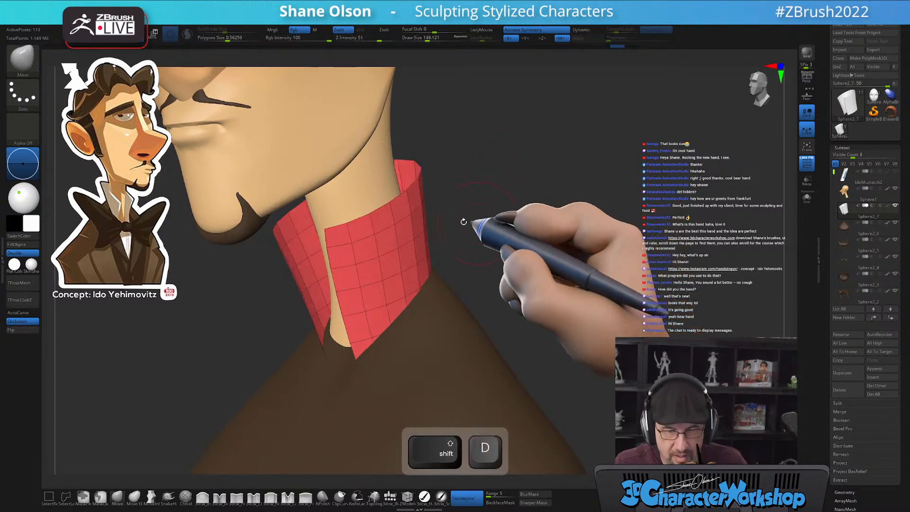
{"action": "key", "text": "shift+f"}
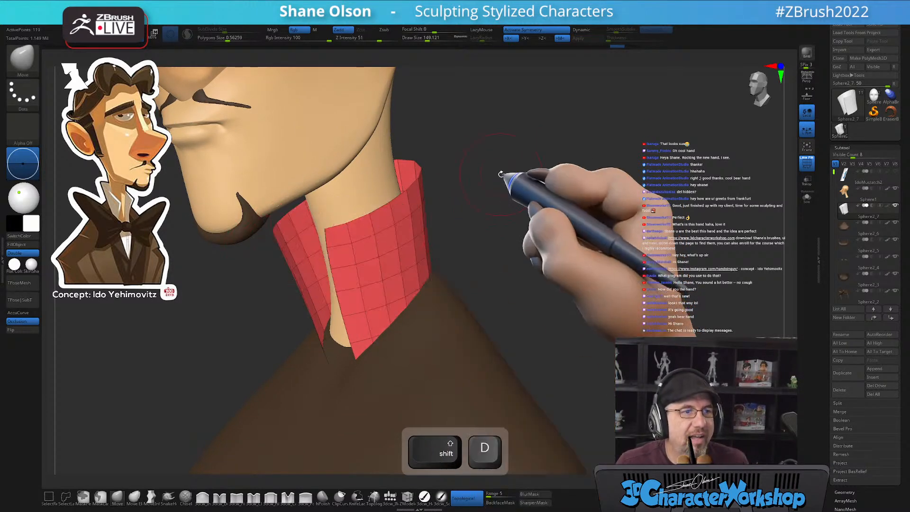
Isolate the collar with Solo so that only its low-poly mesh is shown
{"action": "left_click_drag", "start_coordinate": [589, 223], "coordinate": [580, 221], "text": "alt"}
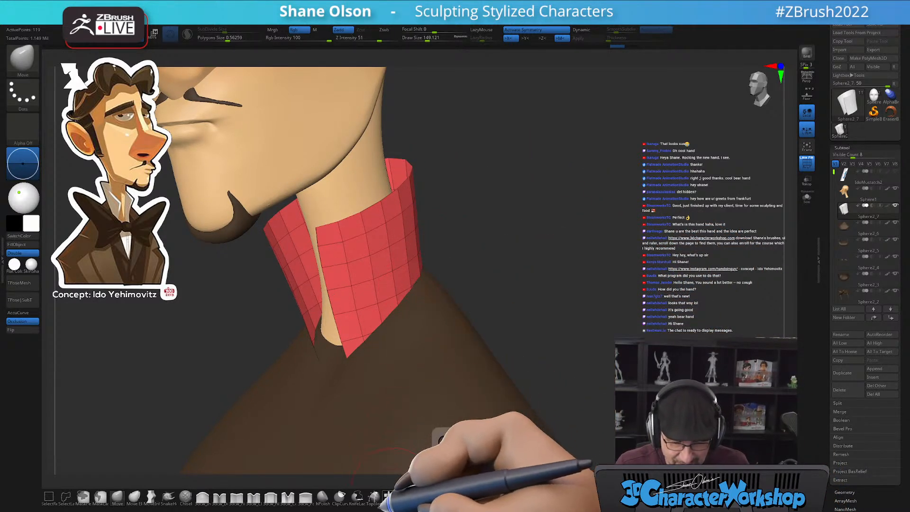
{"action": "key", "text": "alt"}
{"action": "left_click", "coordinate": [812, 204]}
{"action": "left_click_drag", "start_coordinate": [521, 299], "coordinate": [548, 221]}
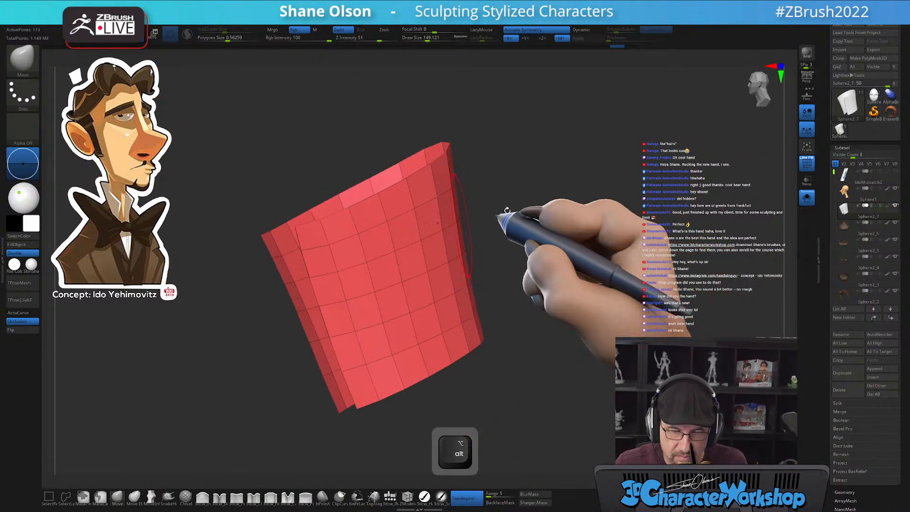
{"action": "left_click_drag", "start_coordinate": [538, 189], "coordinate": [579, 186]}
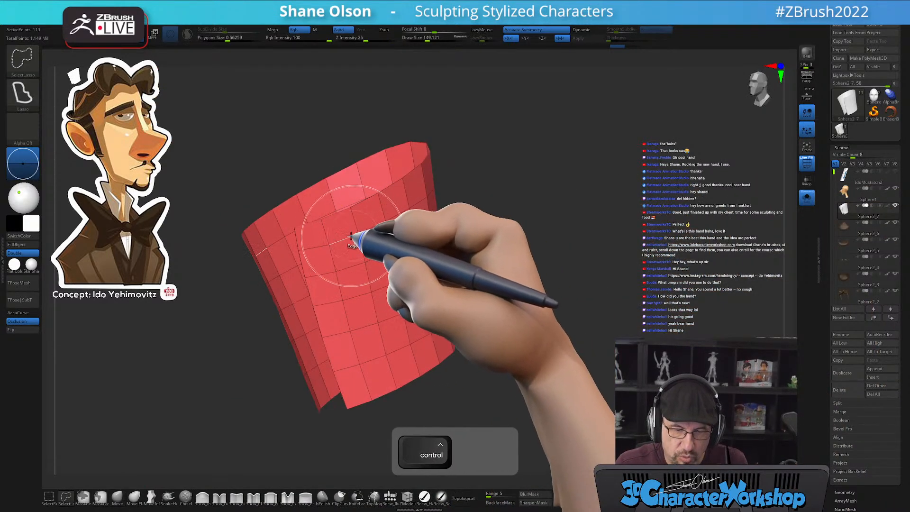
Try to hide polygon loops on the collar with SelectLasso
{"action": "key", "text": "ctrl+shift"}
{"action": "key", "text": "ctrl+z"}
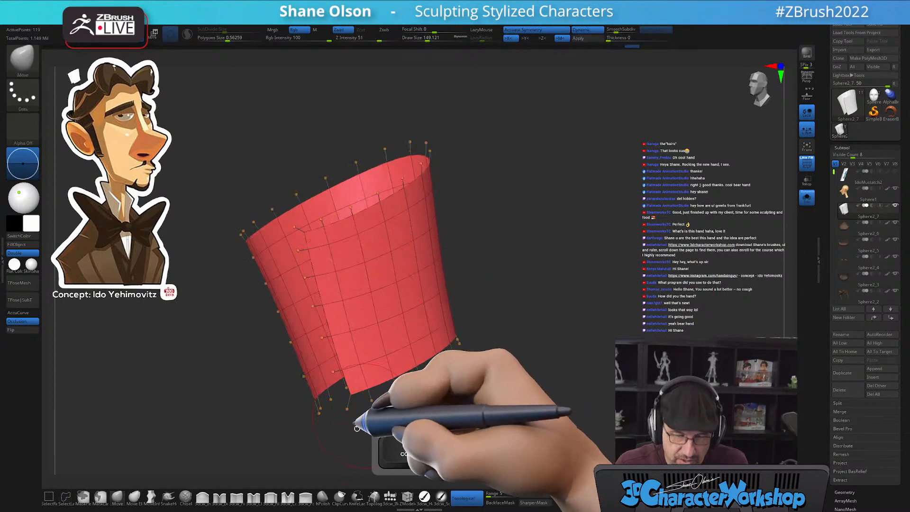
{"action": "key", "text": "shift+d"}
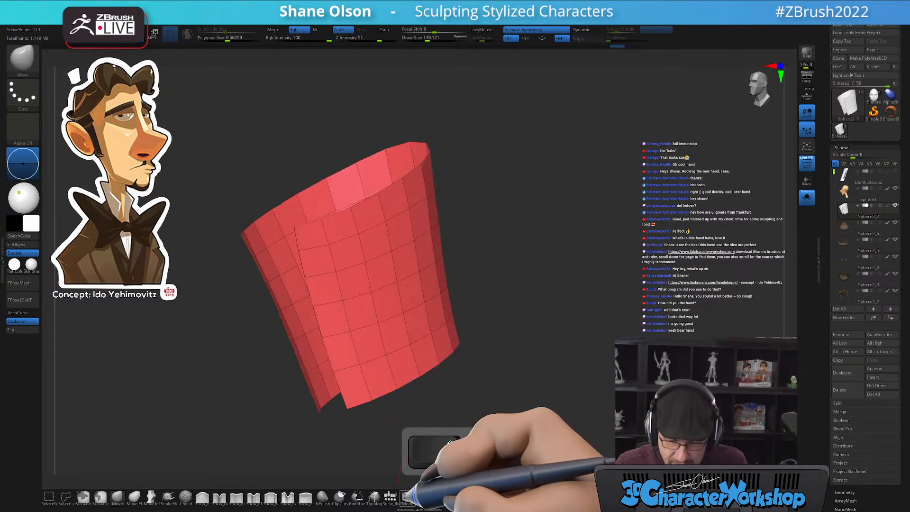
{"action": "key", "text": "ctrl"}
{"action": "left_click", "coordinate": [343, 250], "text": "ctrl+shift"}
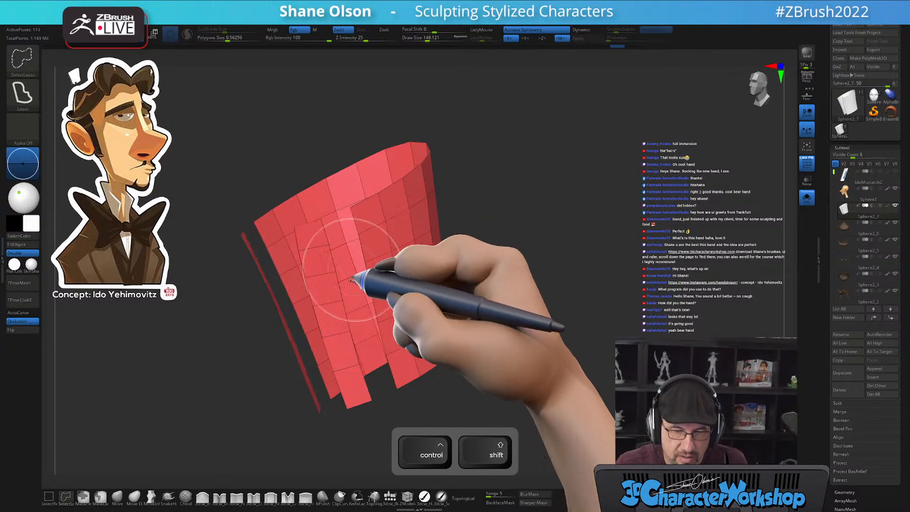
{"action": "key", "text": "ctrl+z"}
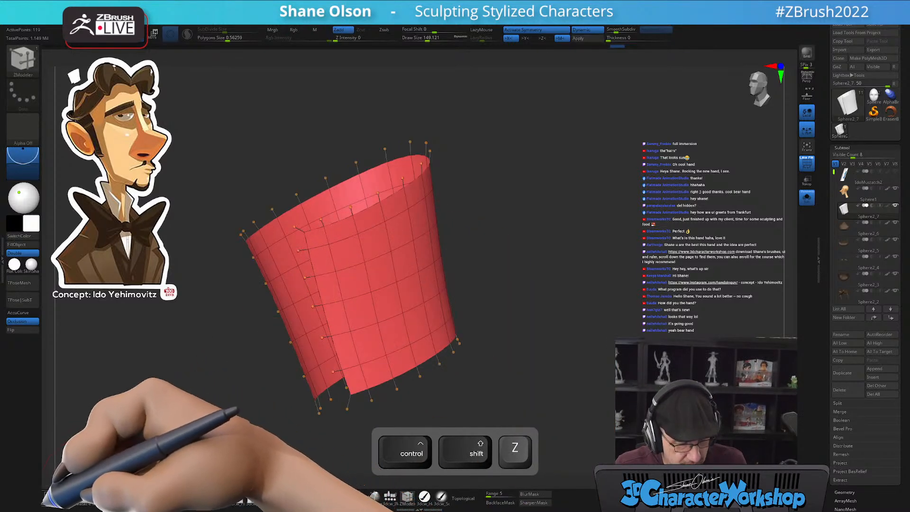
Switch the selection brush to SelectRect and set the ZModeler Draw Size to about 56
{"action": "left_click", "coordinate": [48, 498]}
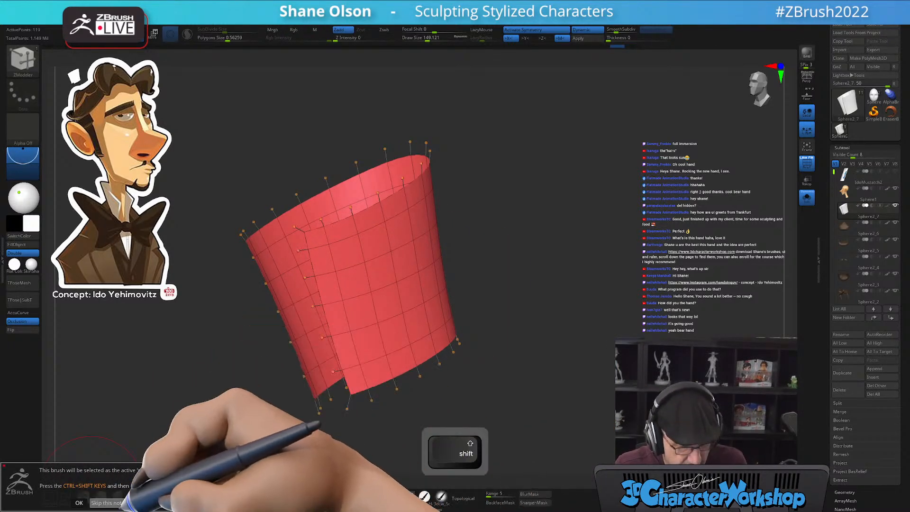
{"action": "left_click", "coordinate": [121, 502]}
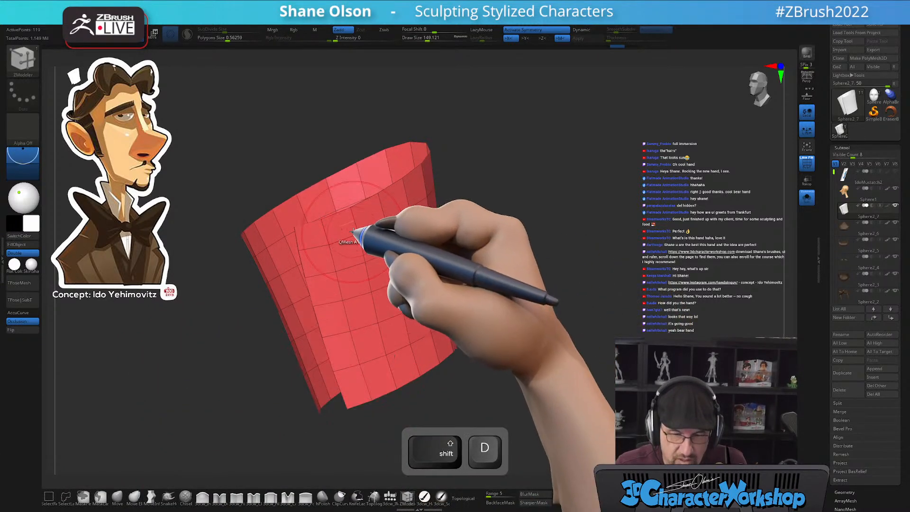
{"action": "key", "text": "s"}
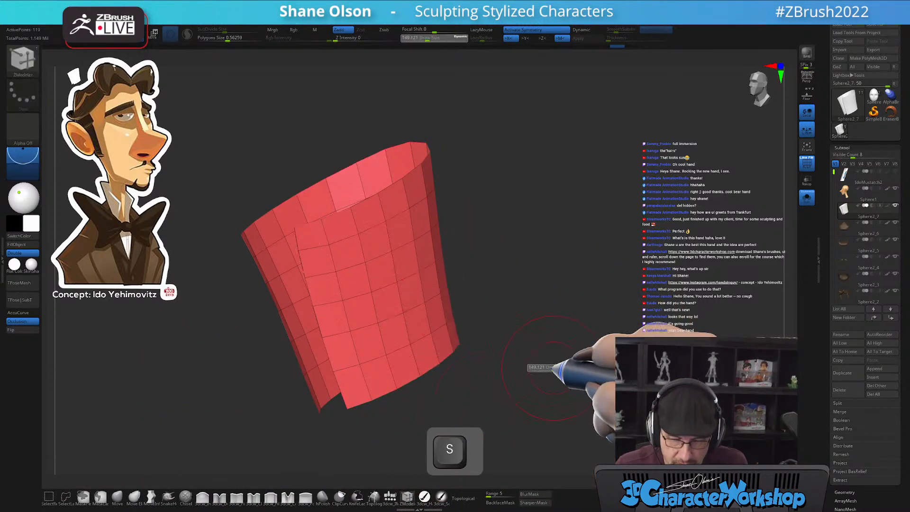
{"action": "left_click", "coordinate": [545, 369]}
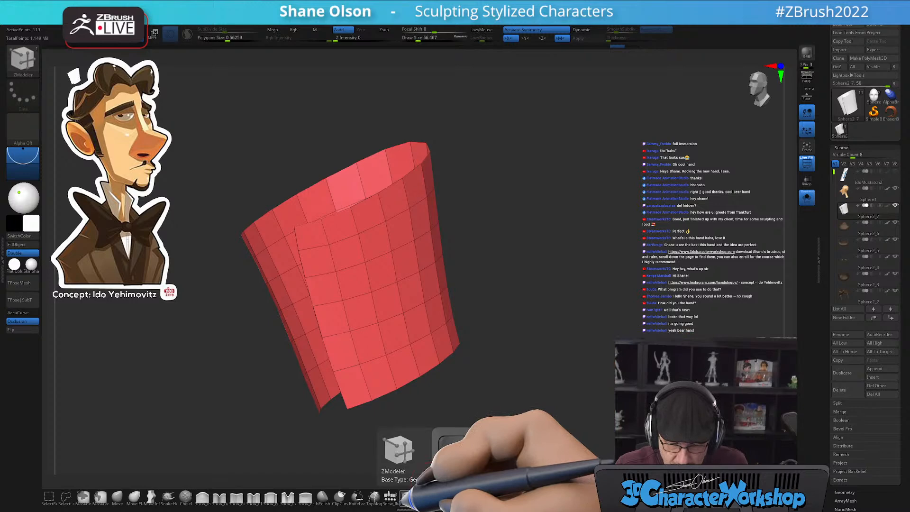
Delete alternate horizontal and vertical edge loops from the collar with the ZModeler EdgeLoop action to simplify the mesh
{"action": "key", "text": "space"}
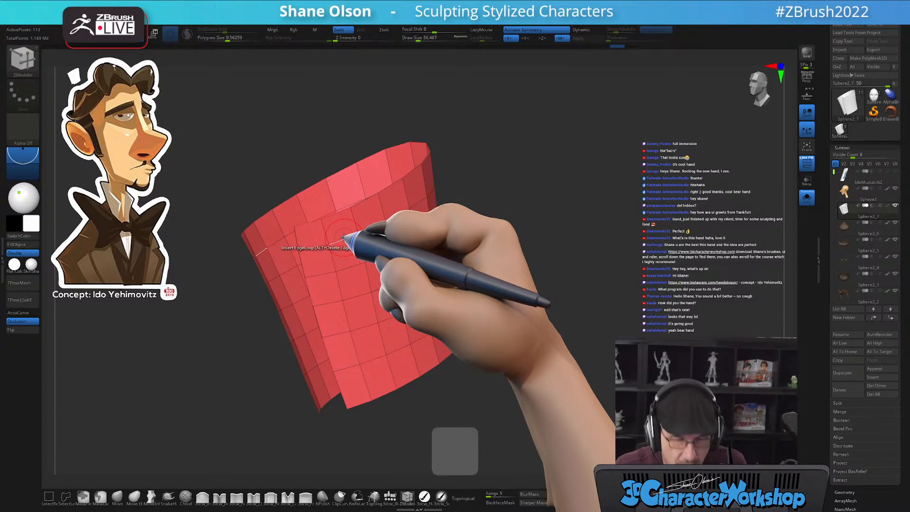
{"action": "left_click", "coordinate": [366, 299], "text": "alt"}
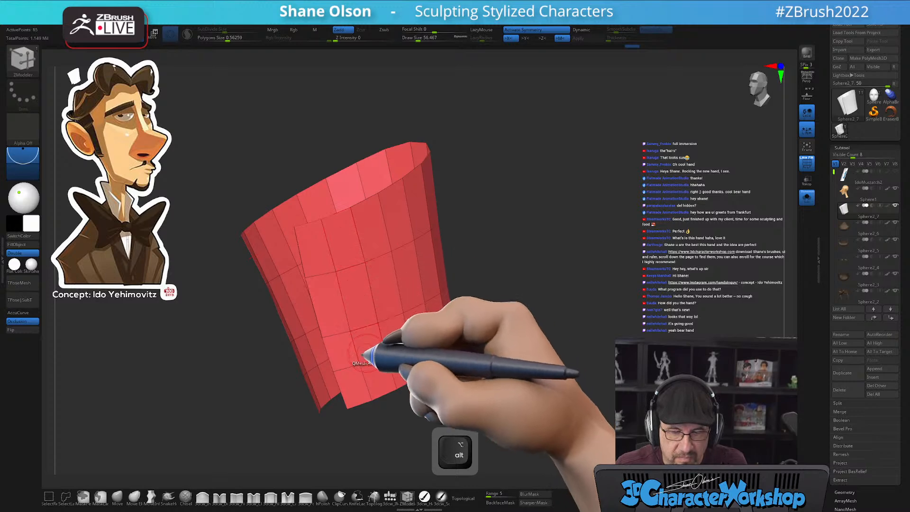
{"action": "left_click_drag", "start_coordinate": [498, 313], "coordinate": [365, 308]}
{"action": "left_click", "coordinate": [342, 298], "text": "alt"}
{"action": "left_click", "coordinate": [342, 298], "text": "alt"}
{"action": "left_click_drag", "start_coordinate": [469, 285], "coordinate": [528, 261]}
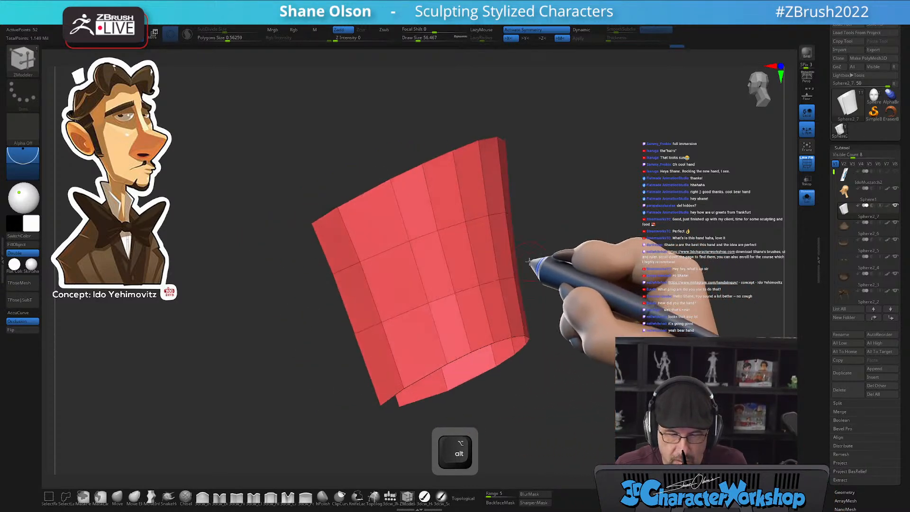
{"action": "left_click", "coordinate": [498, 261], "text": "alt"}
{"action": "left_click_drag", "start_coordinate": [612, 246], "coordinate": [580, 232]}
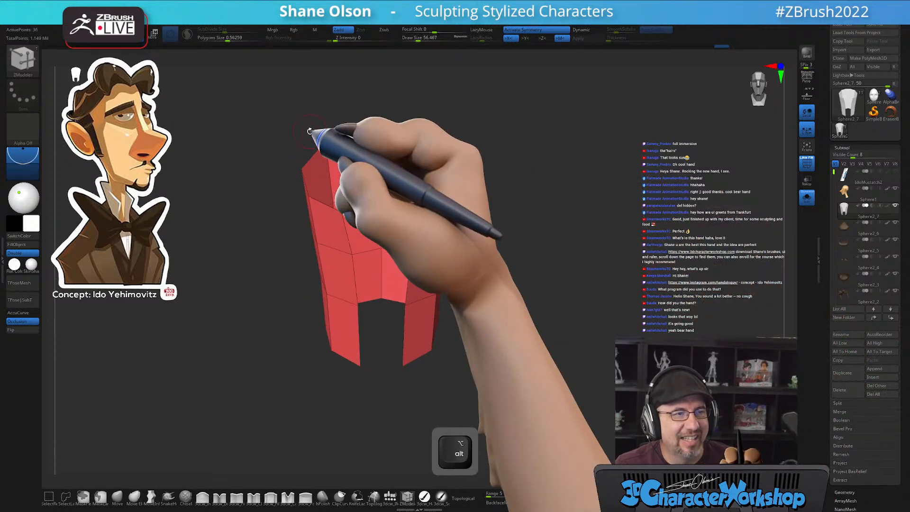
Set the Draw Size to about 197, preview the simplified collar with Dynamic Subdiv, and show the full bust again
{"action": "left_click_drag", "start_coordinate": [309, 134], "coordinate": [152, 183]}
{"action": "left_click_drag", "start_coordinate": [203, 346], "coordinate": [365, 362]}
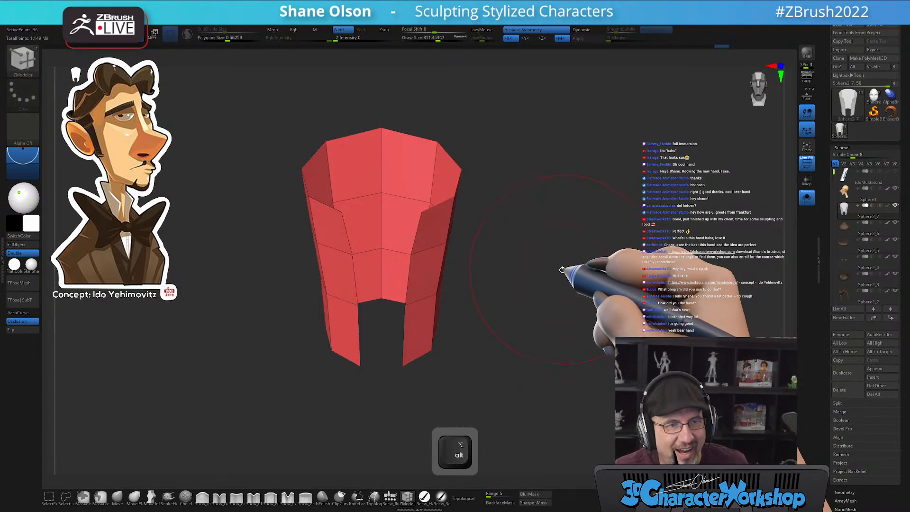
{"action": "left_click_drag", "start_coordinate": [563, 269], "coordinate": [550, 280], "text": "alt"}
{"action": "key", "text": "d"}
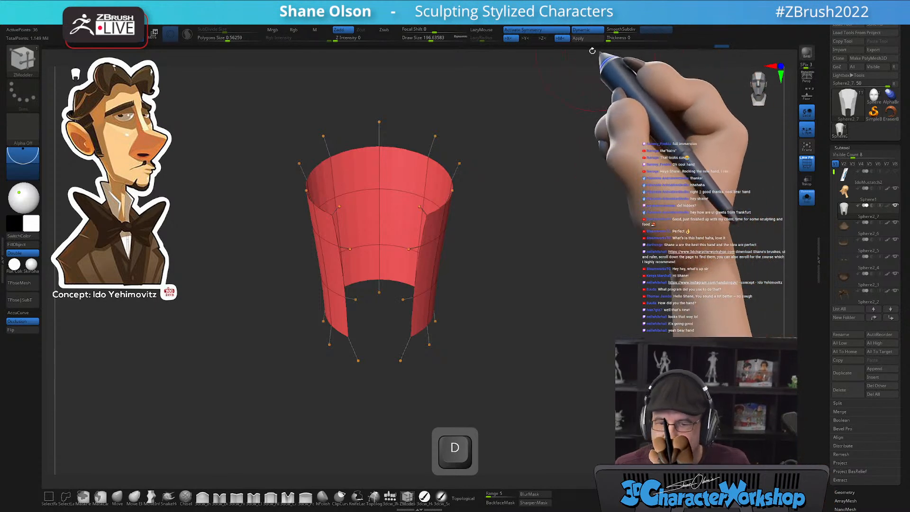
{"action": "key", "text": "shift+d"}
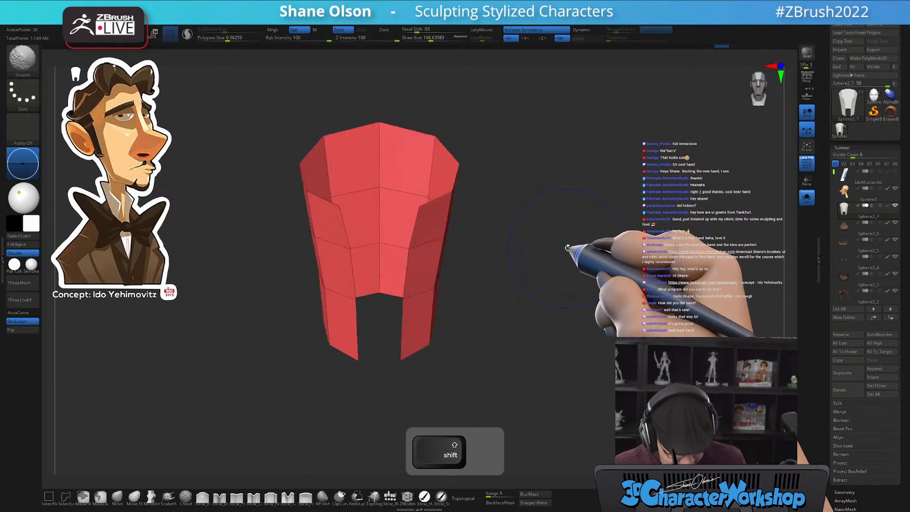
{"action": "key", "text": "space"}
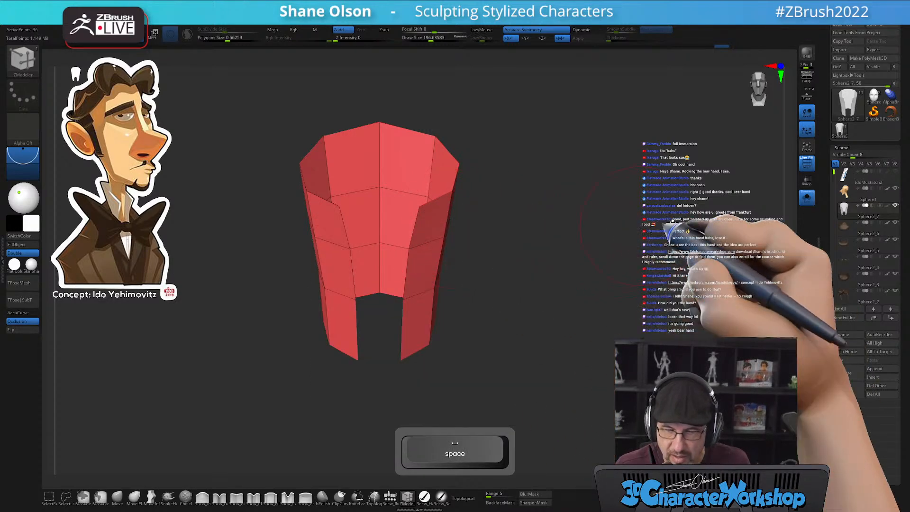
{"action": "left_click", "coordinate": [807, 197]}
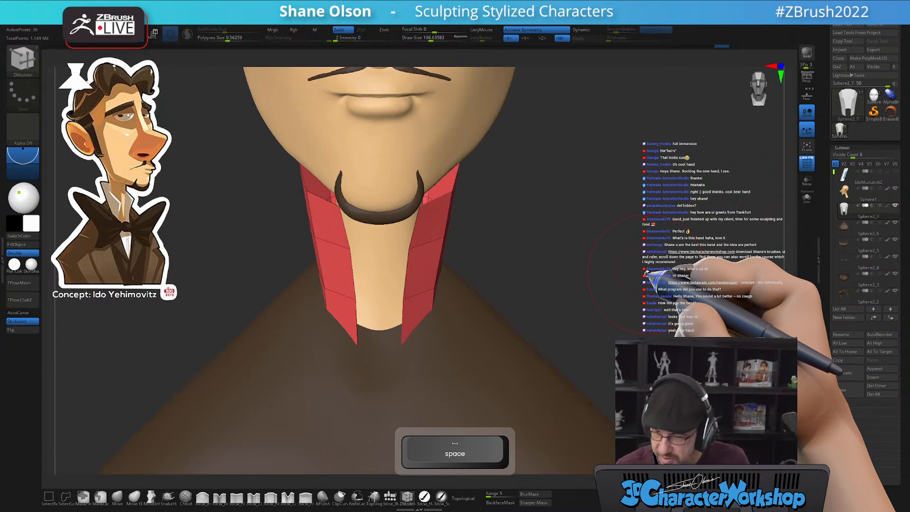
Reshape the collar's side profile with the Move brush at Draw Size about 331, lowering the front corner and raising the back point
{"action": "mouse_move", "coordinate": [488, 268]}
{"action": "left_mouse_down"}
{"action": "mouse_move", "coordinate": [518, 258]}
{"action": "mouse_move", "coordinate": [480, 265]}
{"action": "left_mouse_up"}
{"action": "left_click_drag", "start_coordinate": [491, 234], "coordinate": [543, 224], "text": "alt"}
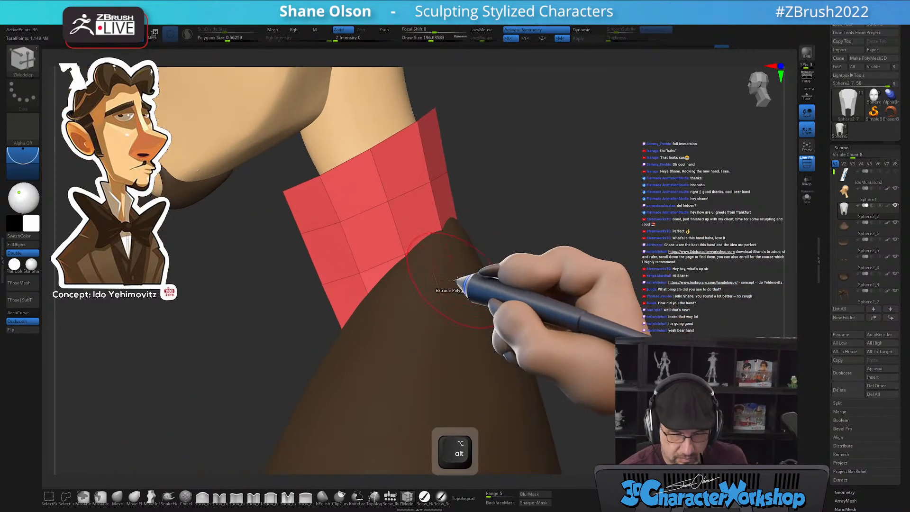
{"action": "left_click", "coordinate": [117, 496]}
{"action": "key", "text": "s"}
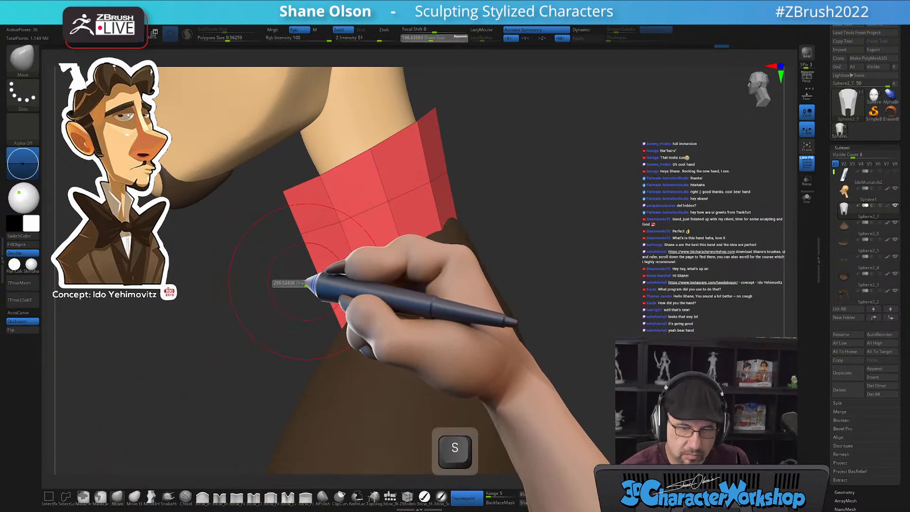
{"action": "left_click_drag", "start_coordinate": [295, 195], "coordinate": [303, 244]}
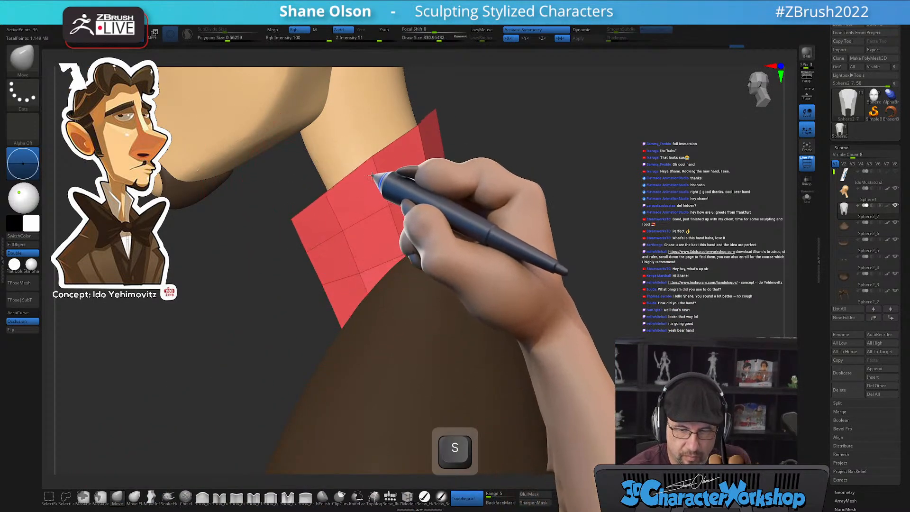
{"action": "left_click_drag", "start_coordinate": [434, 109], "coordinate": [431, 97]}
{"action": "mouse_move", "coordinate": [310, 216]}
{"action": "left_mouse_down"}
{"action": "mouse_move", "coordinate": [316, 227]}
{"action": "mouse_move", "coordinate": [287, 234]}
{"action": "left_mouse_up"}
{"action": "key", "text": "s"}
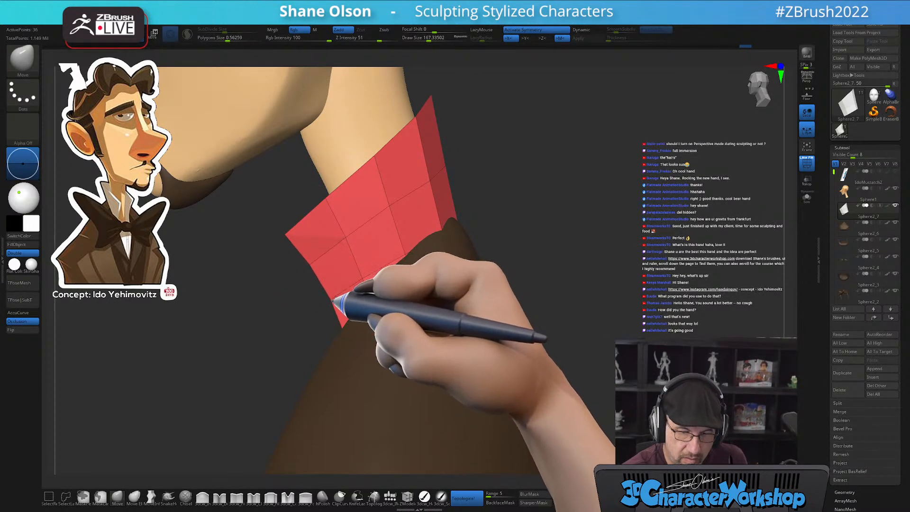
Refine the collar's front and side edges around the neck with the Move brush at Draw Size about 187
{"action": "left_click_drag", "start_coordinate": [396, 262], "coordinate": [398, 211], "text": "alt"}
{"action": "mouse_move", "coordinate": [514, 193]}
{"action": "left_mouse_down"}
{"action": "mouse_move", "coordinate": [555, 184]}
{"action": "mouse_move", "coordinate": [539, 209]}
{"action": "mouse_move", "coordinate": [579, 199]}
{"action": "mouse_move", "coordinate": [528, 214]}
{"action": "mouse_move", "coordinate": [532, 203]}
{"action": "mouse_move", "coordinate": [474, 228]}
{"action": "left_mouse_up"}
{"action": "key", "text": "s"}
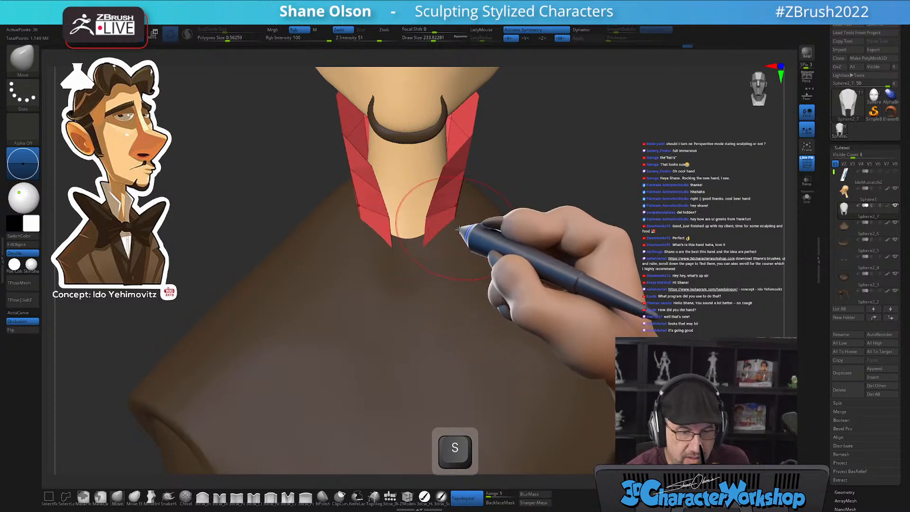
{"action": "left_click_drag", "start_coordinate": [459, 227], "coordinate": [496, 203]}
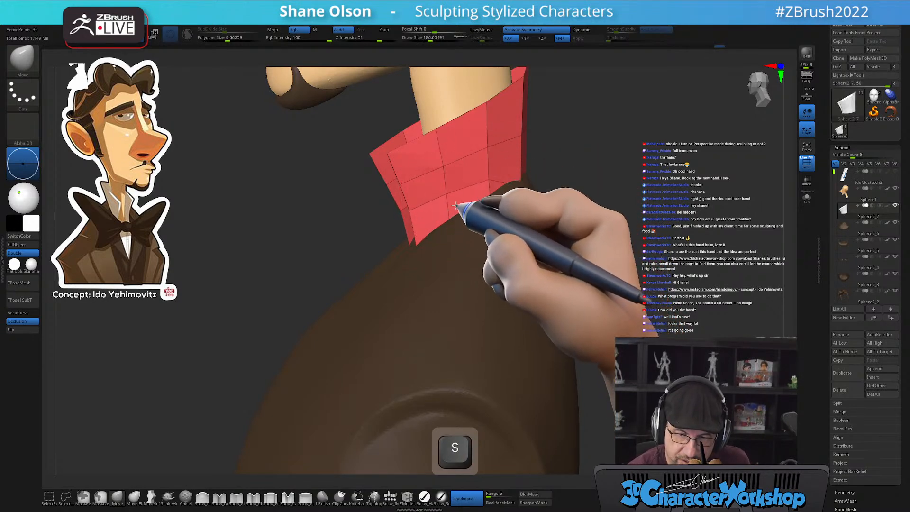
{"action": "left_click_drag", "start_coordinate": [487, 196], "coordinate": [482, 205], "text": "shift"}
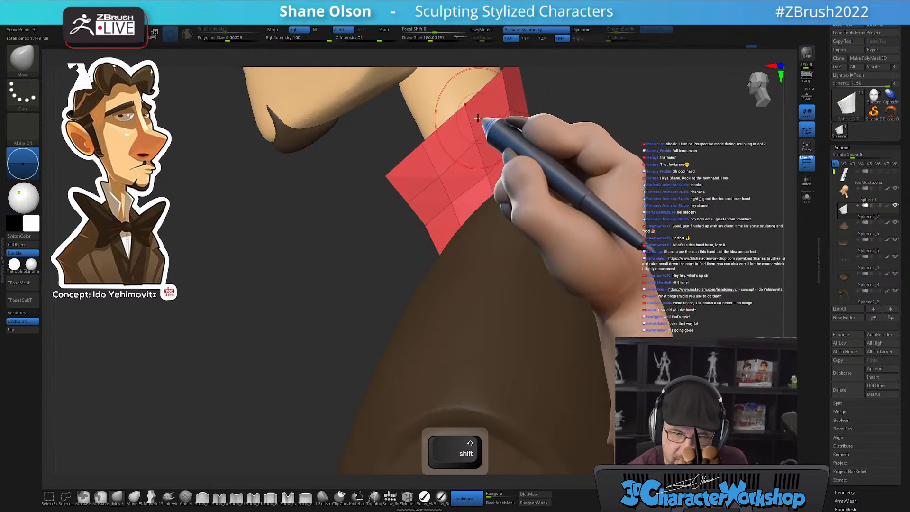
{"action": "left_click_drag", "start_coordinate": [513, 100], "coordinate": [473, 176]}
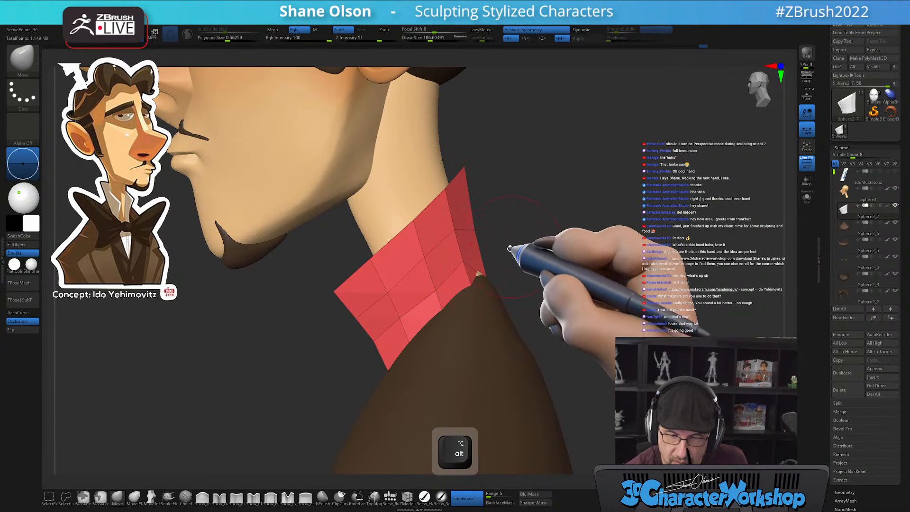
Shape the back of the collar at the nape with the Move brush and reduce the Draw Size to about 153
{"action": "left_click_drag", "start_coordinate": [512, 246], "coordinate": [477, 256], "text": "shift"}
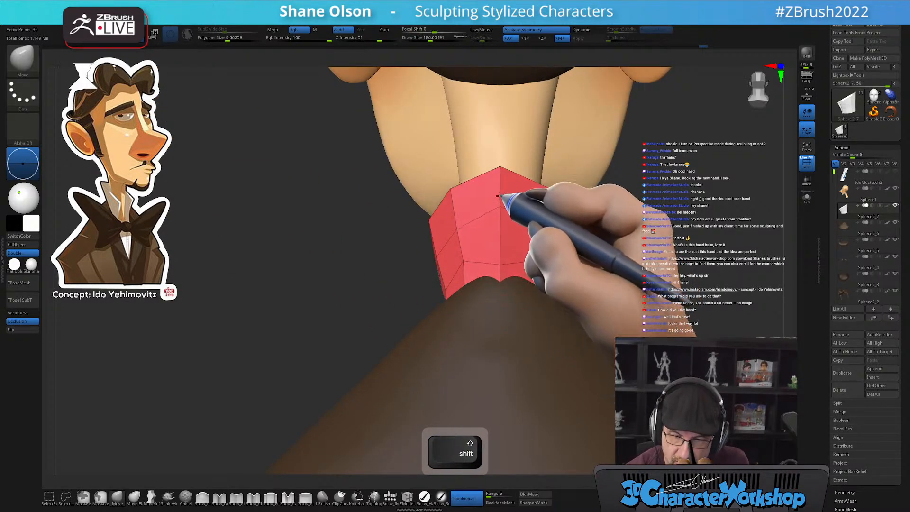
{"action": "left_click_drag", "start_coordinate": [500, 259], "coordinate": [537, 274], "text": "shift"}
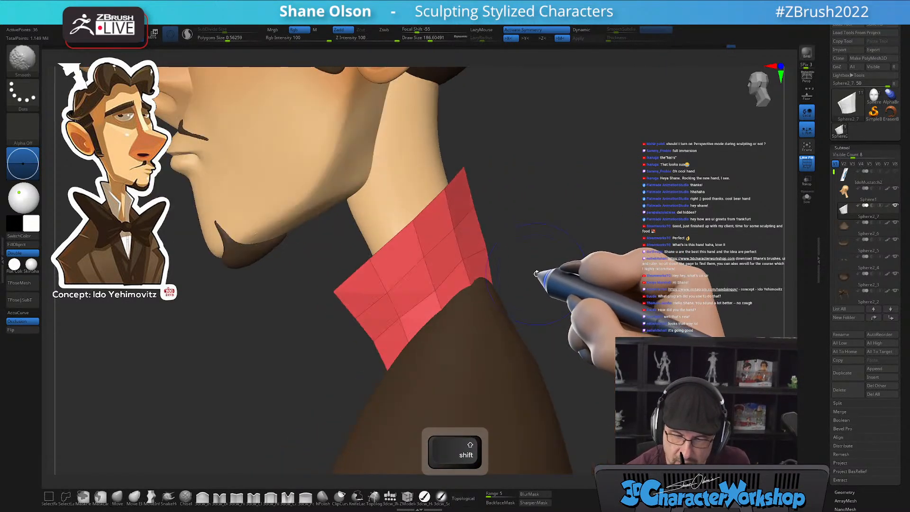
{"action": "left_click_drag", "start_coordinate": [486, 248], "coordinate": [487, 249]}
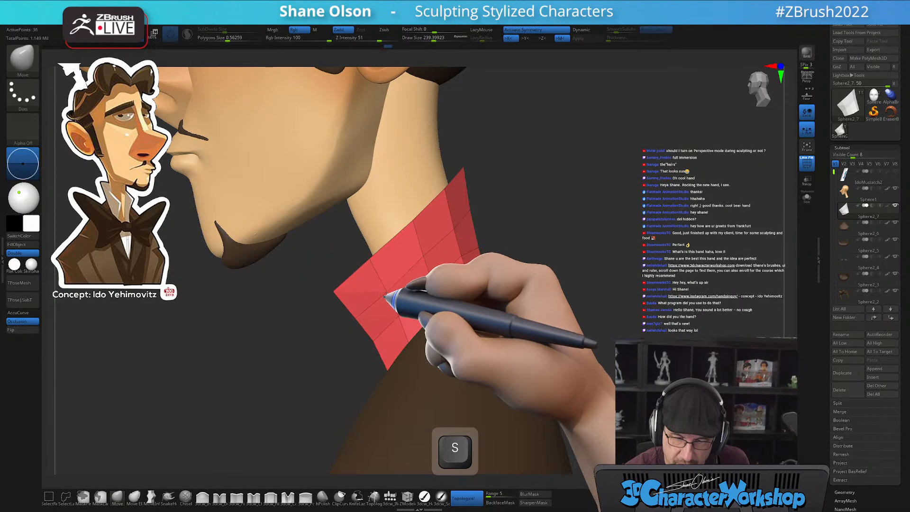
{"action": "mouse_move", "coordinate": [504, 242]}
{"action": "left_mouse_down"}
{"action": "mouse_move", "coordinate": [545, 239]}
{"action": "mouse_move", "coordinate": [532, 264]}
{"action": "mouse_move", "coordinate": [540, 245]}
{"action": "mouse_move", "coordinate": [525, 240]}
{"action": "mouse_move", "coordinate": [533, 244]}
{"action": "mouse_move", "coordinate": [533, 212]}
{"action": "mouse_move", "coordinate": [457, 243]}
{"action": "mouse_move", "coordinate": [505, 266]}
{"action": "left_mouse_up"}
{"action": "key", "text": "s"}
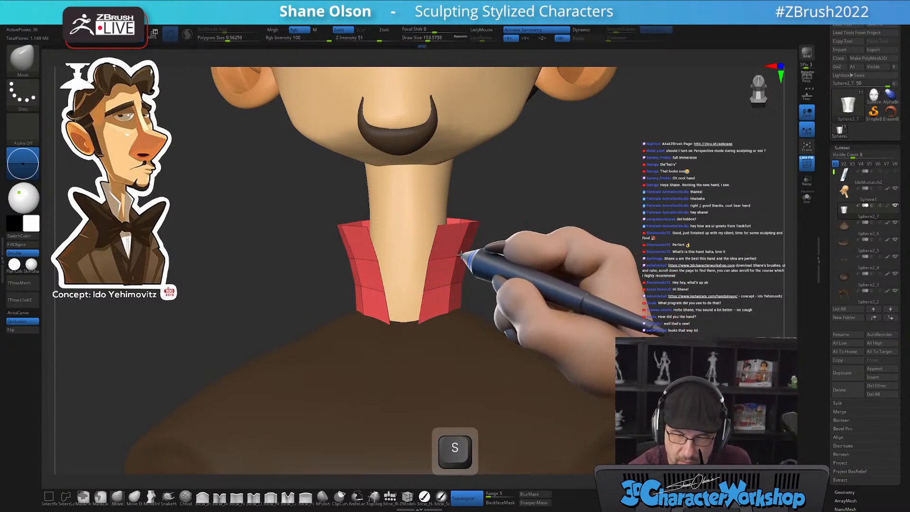
{"action": "left_click_drag", "start_coordinate": [533, 270], "coordinate": [527, 279]}
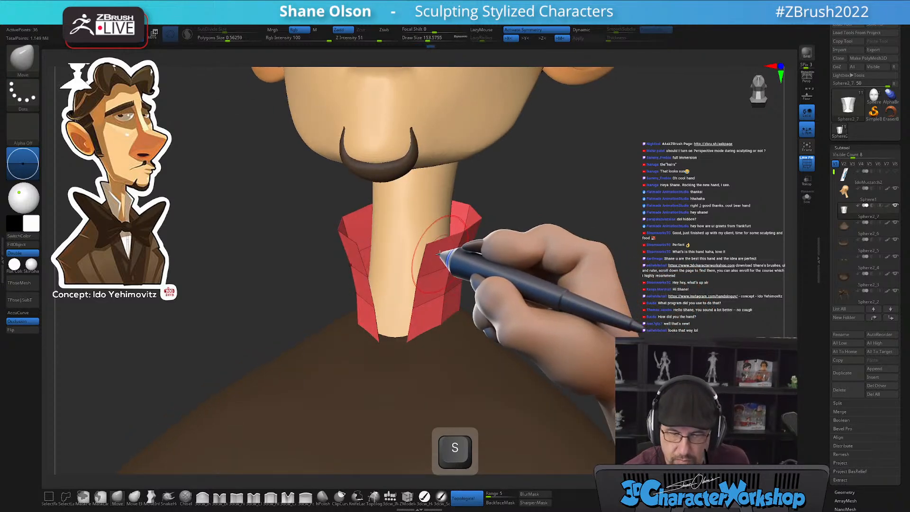
Extrude all of the collar's polygons with ZModeler to give it thickness, and check the form with a Dynamic Subdiv preview
{"action": "left_click", "coordinate": [407, 496]}
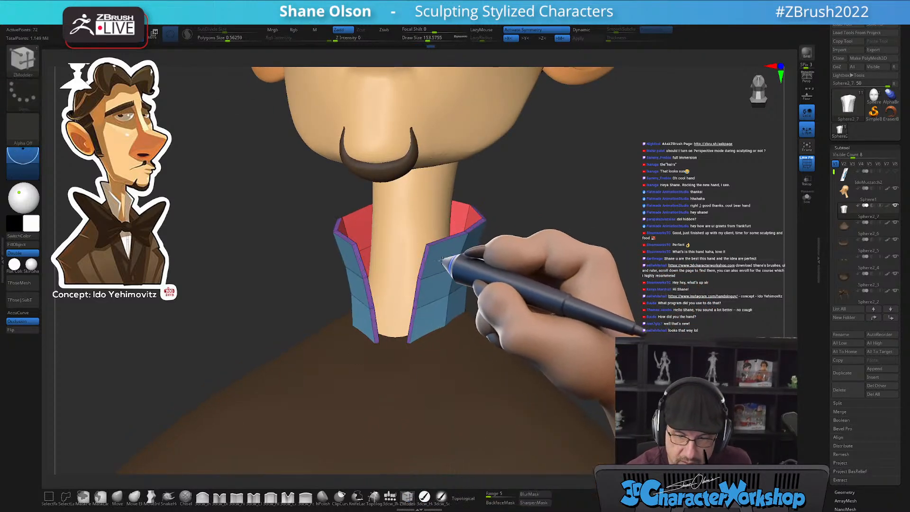
{"action": "left_click_drag", "start_coordinate": [440, 259], "coordinate": [447, 263]}
{"action": "key", "text": "d"}
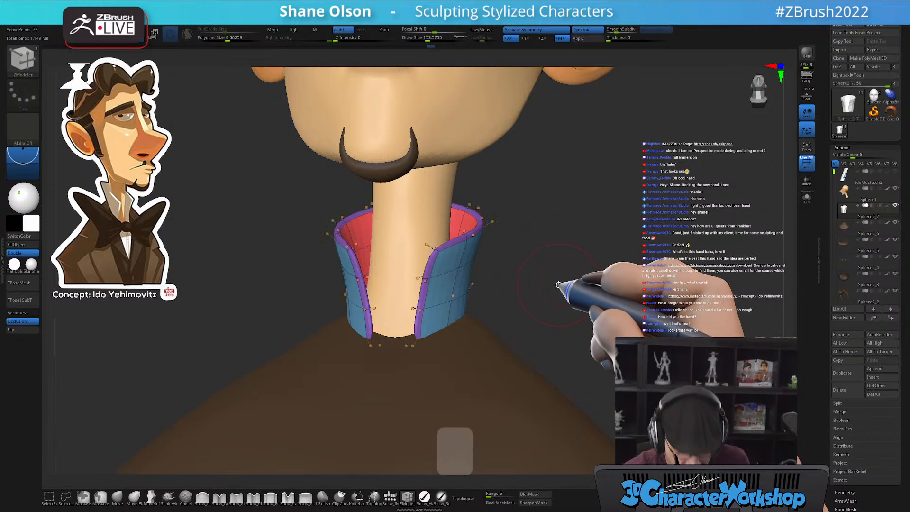
{"action": "key", "text": "shift+d"}
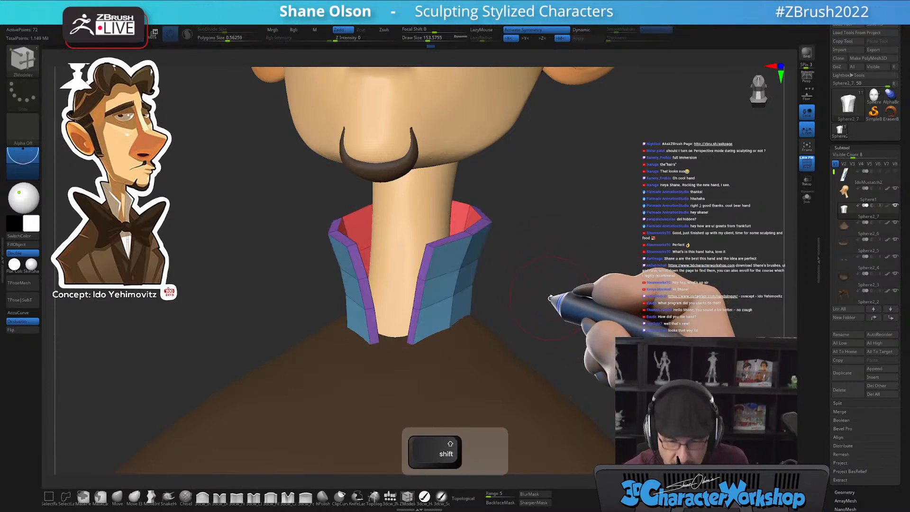
{"action": "left_click_drag", "start_coordinate": [534, 303], "coordinate": [548, 296]}
Regroup the collar's polygons with Groups By Normals, and apply Mirror And Weld to it with Local Symmetry off
{"action": "key", "text": "2"}
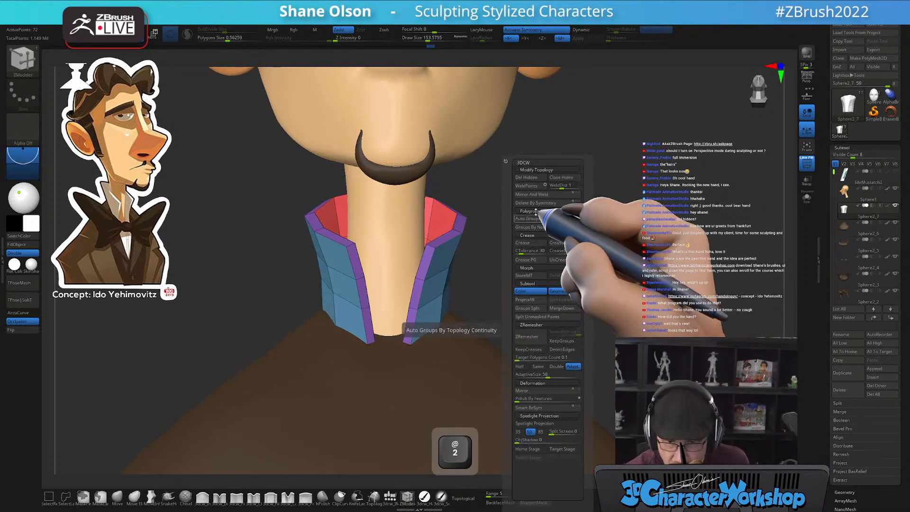
{"action": "left_click", "coordinate": [536, 227]}
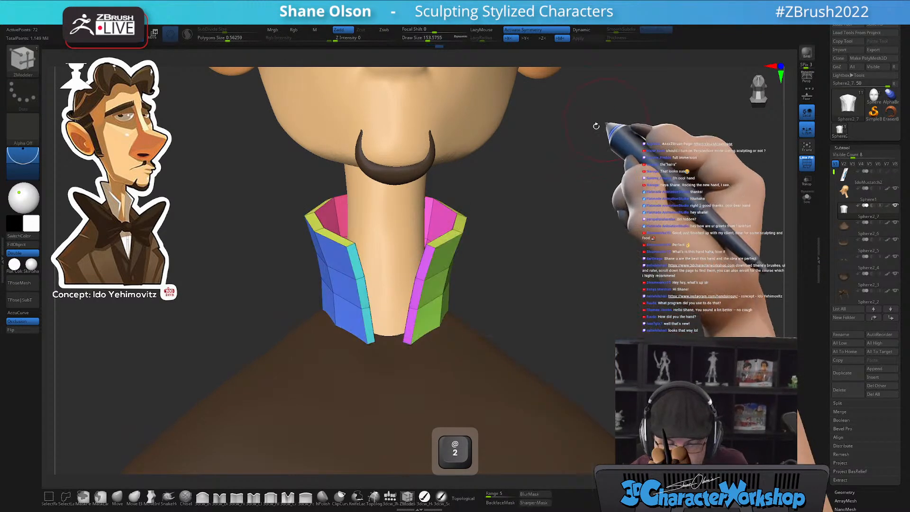
{"action": "left_click", "coordinate": [807, 129]}
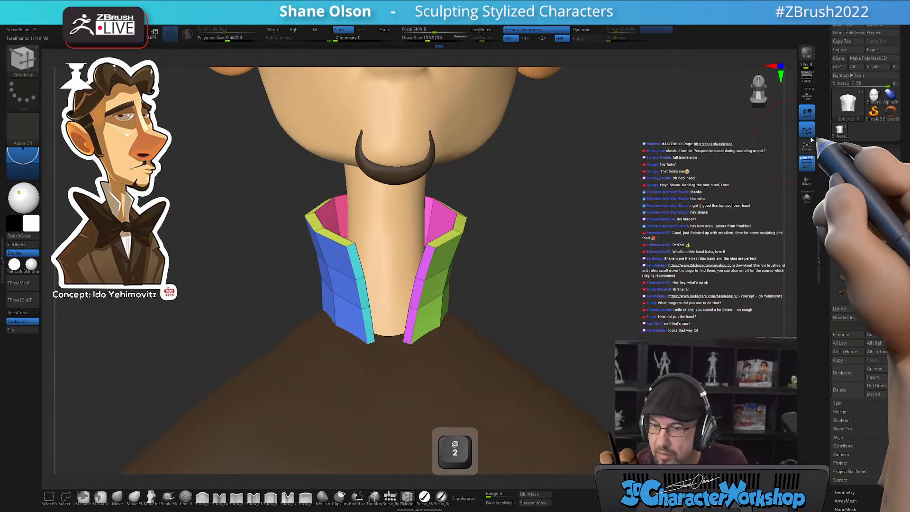
{"action": "key", "text": "2"}
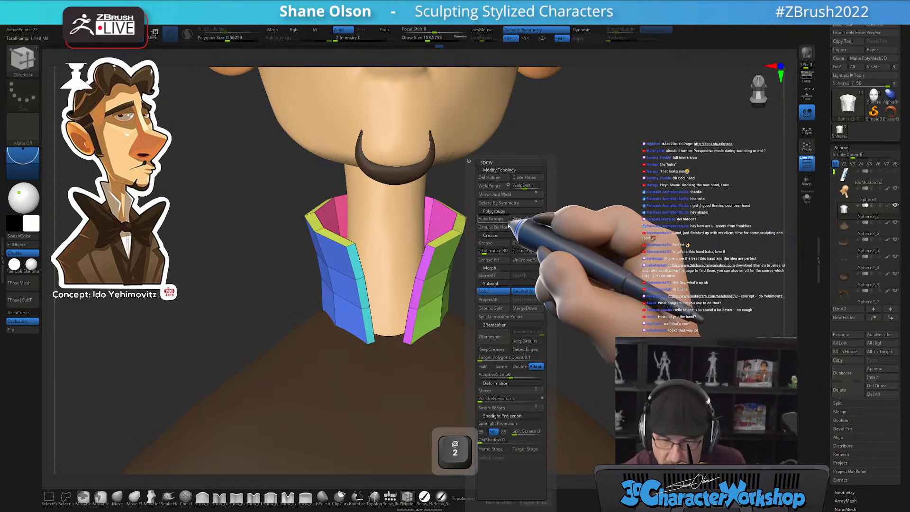
{"action": "left_click", "coordinate": [501, 194]}
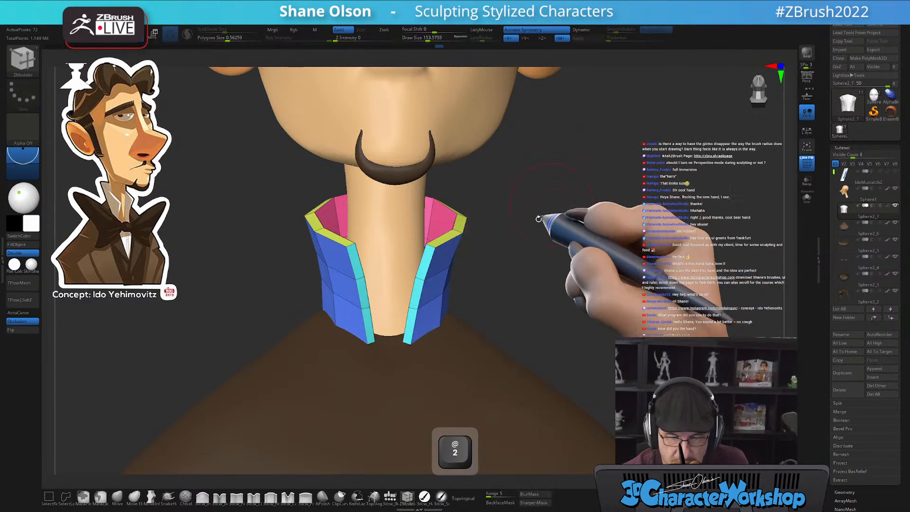
{"action": "key", "text": "2"}
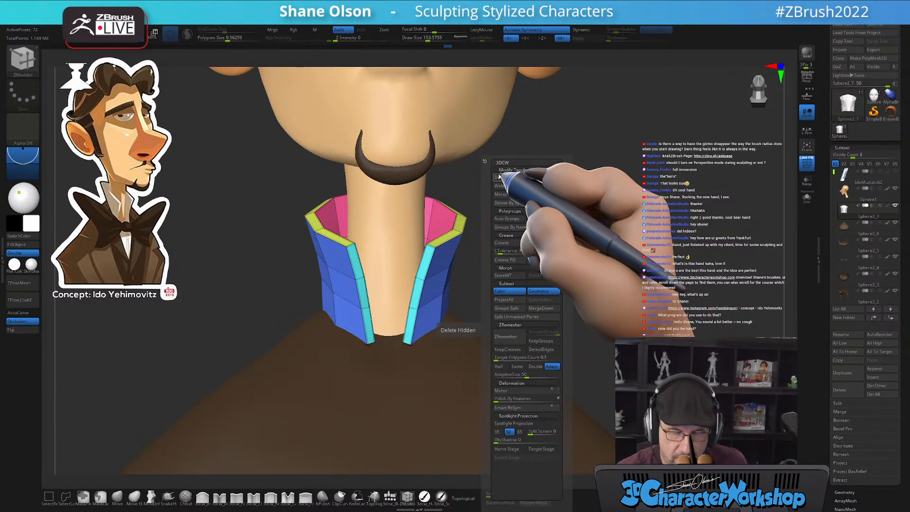
{"action": "left_click_drag", "start_coordinate": [575, 189], "coordinate": [592, 226]}
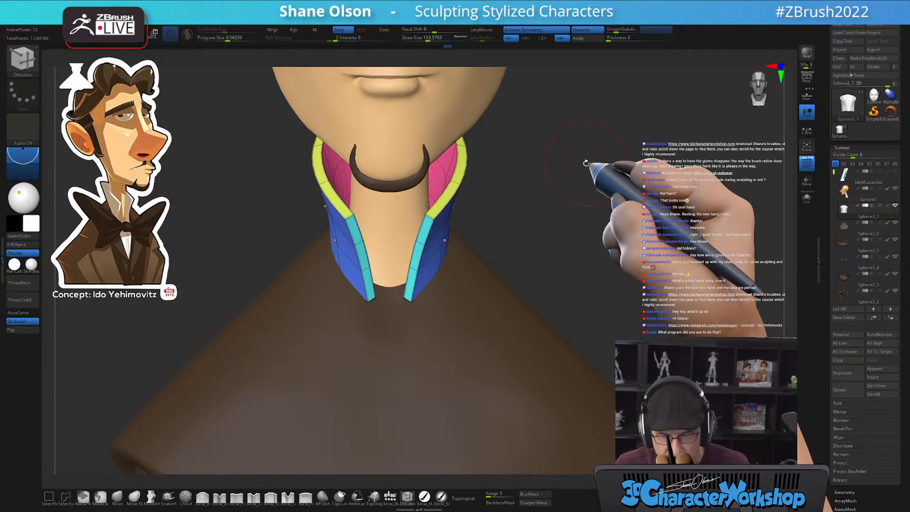
Show the transform gizmo, relocate it to the empty space beside the head without moving the collar, and return to Draw mode
{"action": "key", "text": "w"}
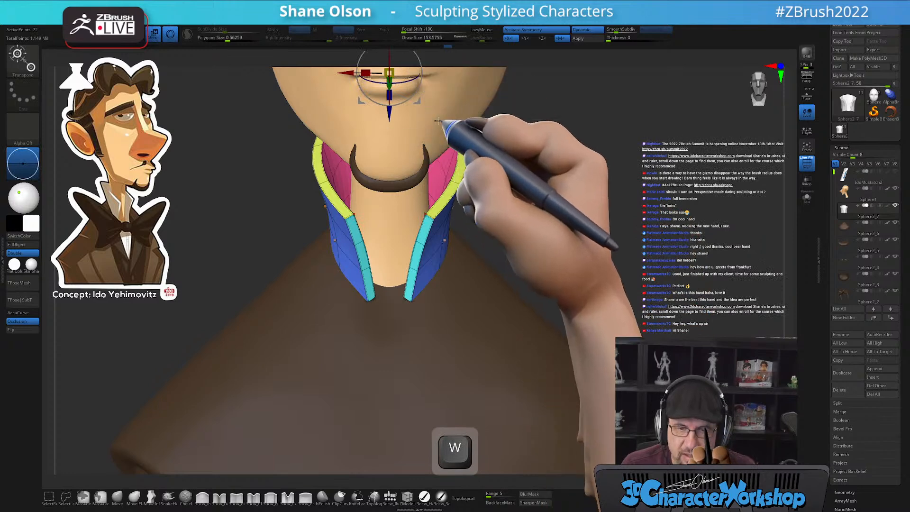
{"action": "key", "text": "alt"}
{"action": "left_click_drag", "start_coordinate": [594, 189], "coordinate": [576, 249], "text": "alt"}
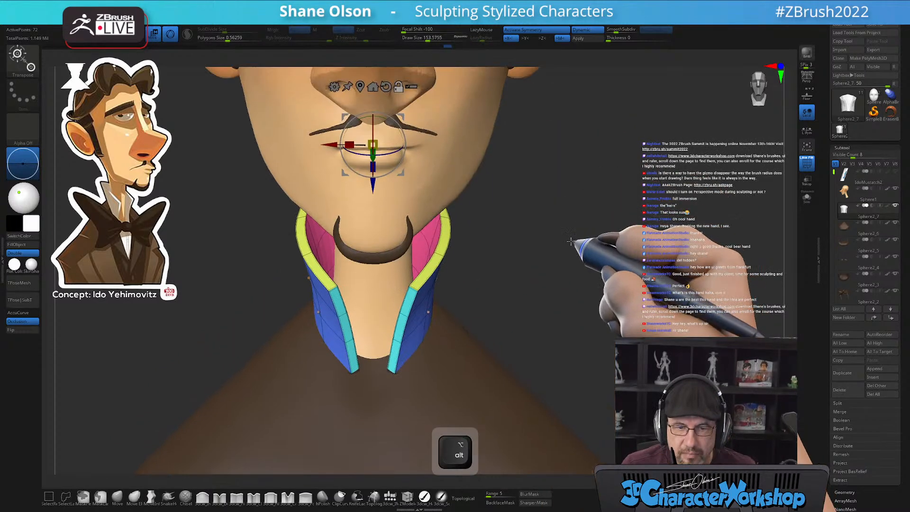
{"action": "left_click_drag", "start_coordinate": [403, 114], "coordinate": [572, 213], "text": "alt"}
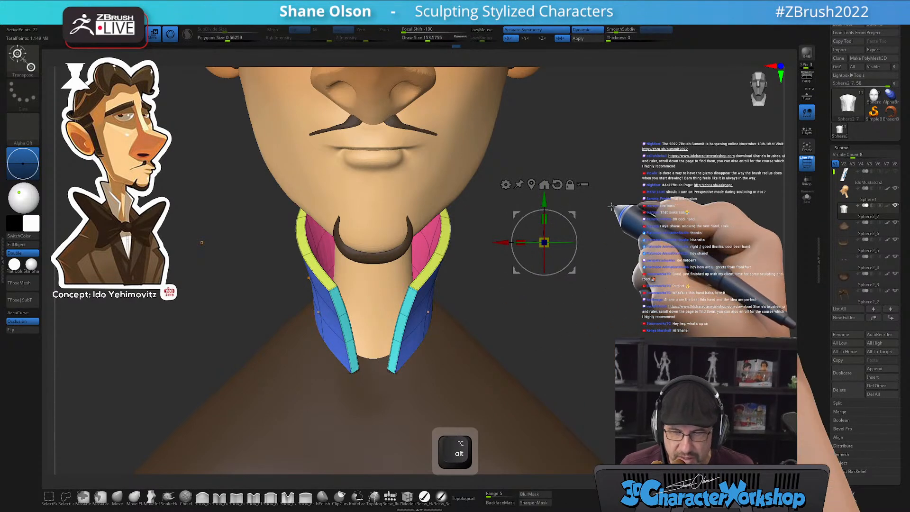
{"action": "left_click_drag", "start_coordinate": [611, 206], "coordinate": [598, 198], "text": "alt"}
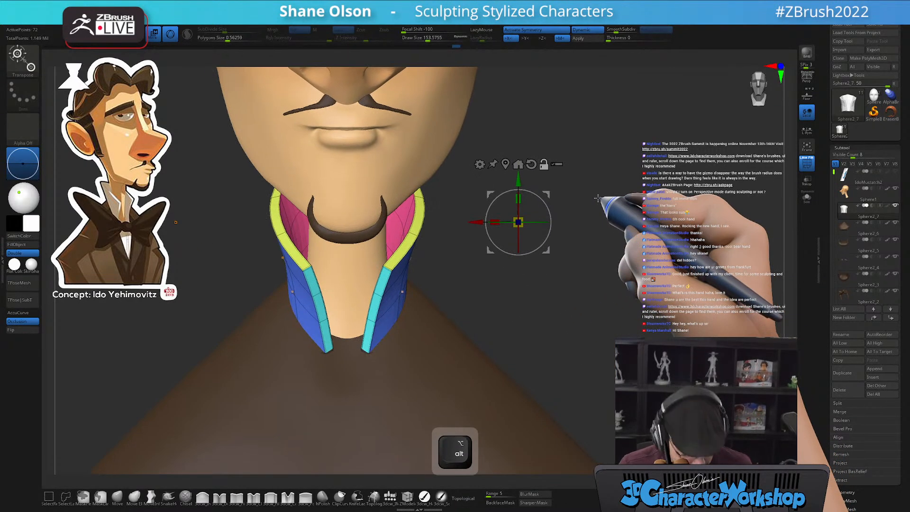
{"action": "key", "text": "q"}
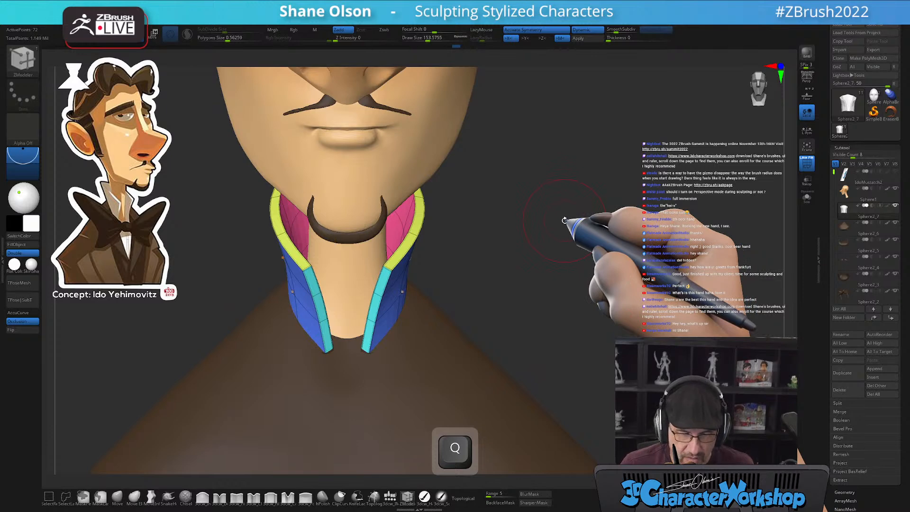
Pull the collar's top back corner up and outward with the Move brush, using Draw Sizes of about 437, 289 and 379
{"action": "left_click_drag", "start_coordinate": [626, 304], "coordinate": [512, 303]}
{"action": "left_click_drag", "start_coordinate": [682, 280], "coordinate": [564, 254], "text": "alt"}
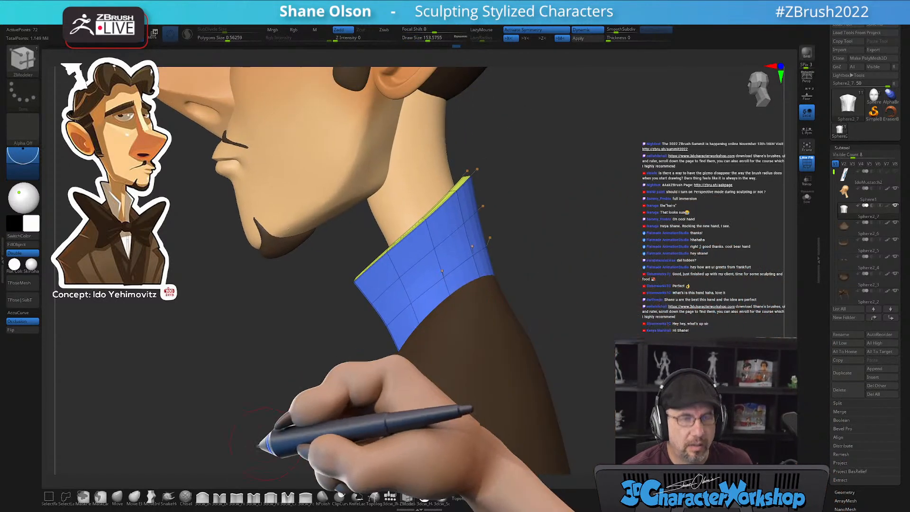
{"action": "left_click", "coordinate": [117, 496]}
{"action": "key", "text": "s"}
{"action": "left_click_drag", "start_coordinate": [212, 375], "coordinate": [230, 374]}
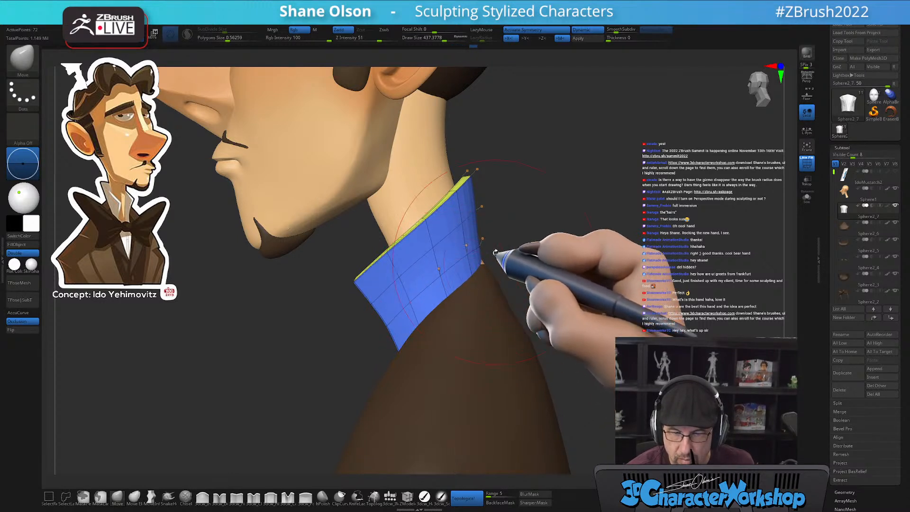
{"action": "left_click_drag", "start_coordinate": [470, 177], "coordinate": [484, 160]}
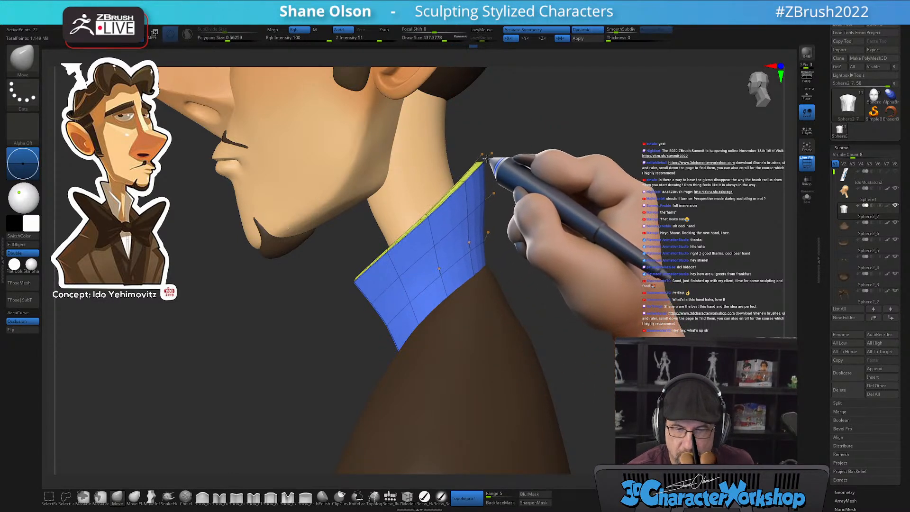
{"action": "key", "text": "s"}
{"action": "left_click_drag", "start_coordinate": [487, 212], "coordinate": [495, 191]}
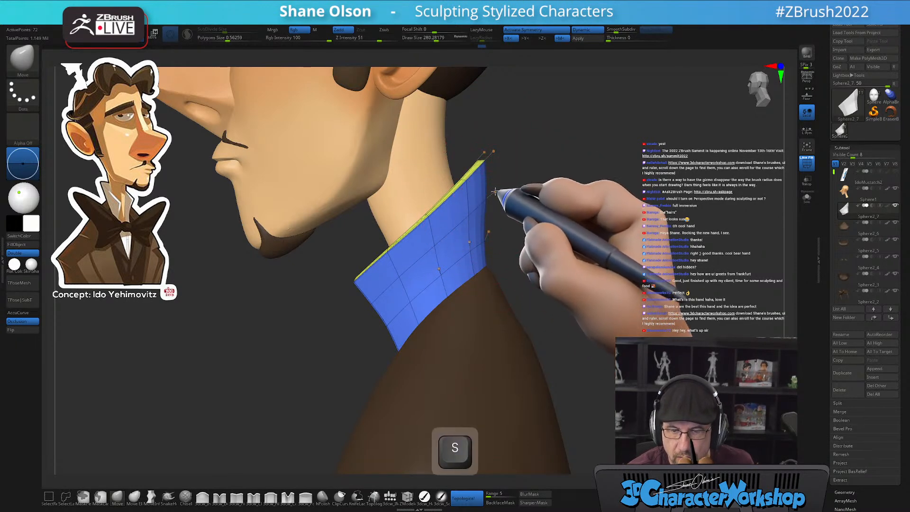
{"action": "mouse_move", "coordinate": [505, 250]}
{"action": "left_mouse_down"}
{"action": "mouse_move", "coordinate": [589, 251]}
{"action": "mouse_move", "coordinate": [521, 253]}
{"action": "mouse_move", "coordinate": [518, 274]}
{"action": "left_mouse_up"}
{"action": "key", "text": "s"}
{"action": "left_click_drag", "start_coordinate": [533, 232], "coordinate": [529, 232]}
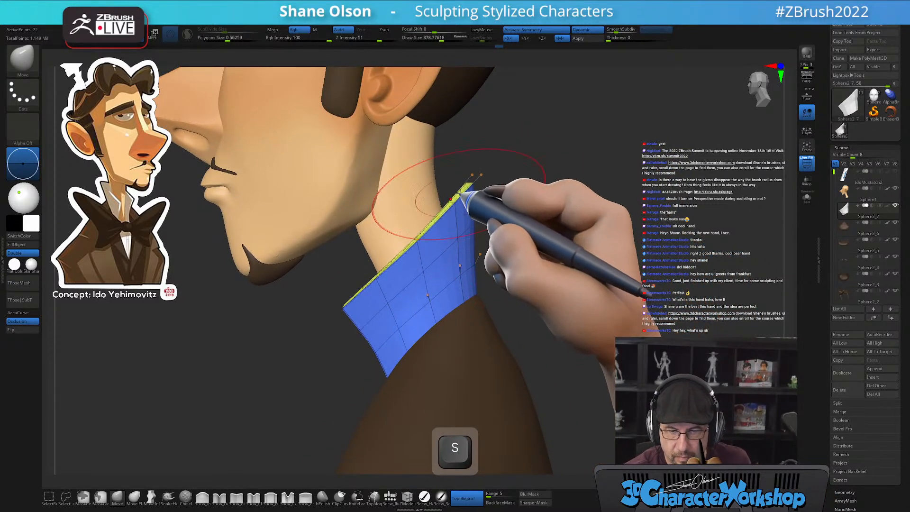
Adjust the collar's Dynamic Subdiv SmoothSubdiv level from the front view with polyframe off, and reduce the Draw Size to about 293
{"action": "left_click_drag", "start_coordinate": [577, 300], "coordinate": [545, 267]}
{"action": "key", "text": "shift+f"}
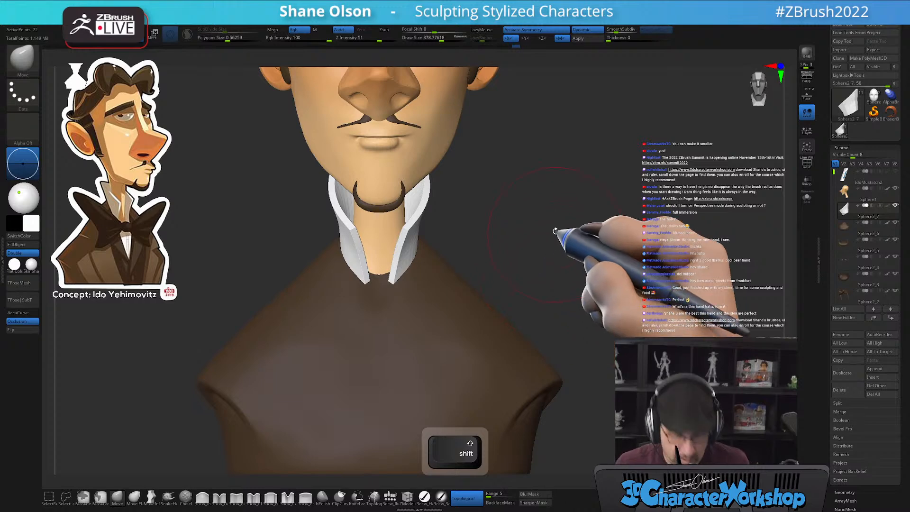
{"action": "key", "text": "shift+2"}
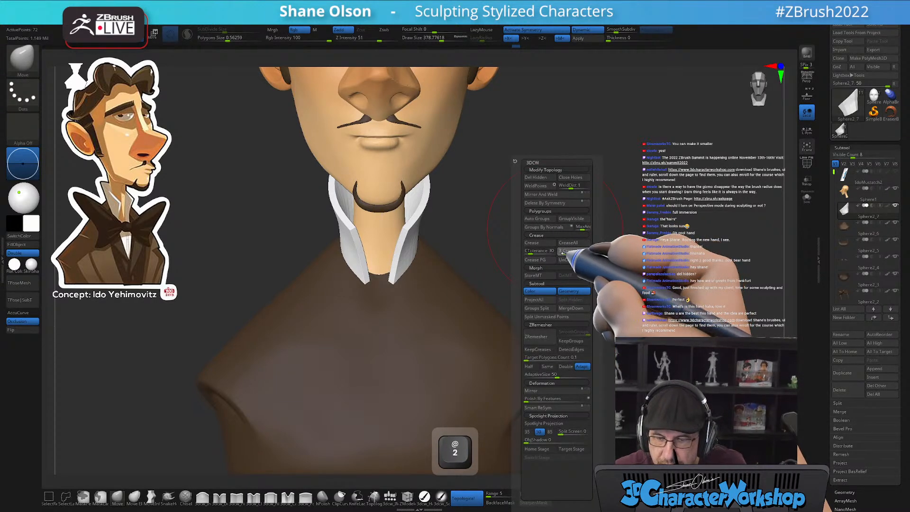
{"action": "left_click_drag", "start_coordinate": [620, 31], "coordinate": [624, 31]}
{"action": "mouse_move", "coordinate": [605, 183]}
{"action": "left_mouse_down"}
{"action": "mouse_move", "coordinate": [587, 197]}
{"action": "mouse_move", "coordinate": [645, 194]}
{"action": "mouse_move", "coordinate": [596, 185]}
{"action": "mouse_move", "coordinate": [591, 240]}
{"action": "mouse_move", "coordinate": [574, 208]}
{"action": "left_mouse_up"}
{"action": "key", "text": "s"}
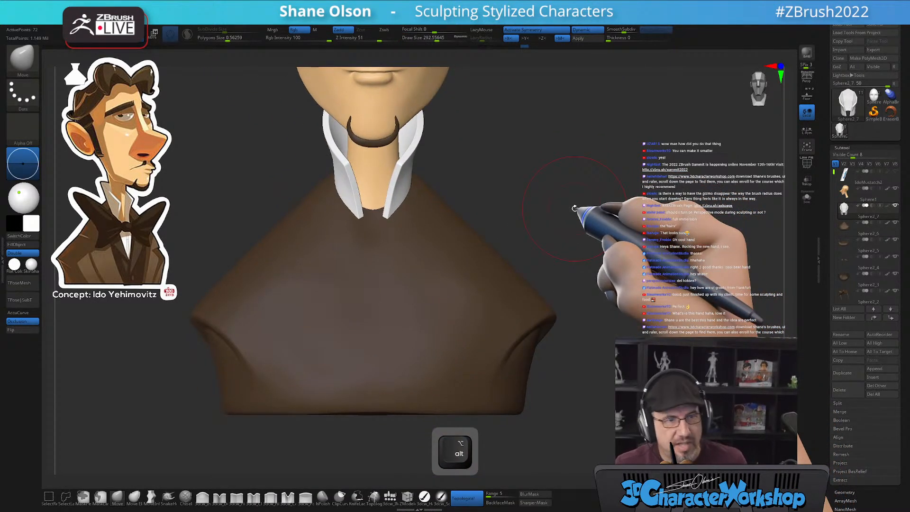
Examine the collar and whole bust from the front, three-quarter and side views against the concept art
{"action": "left_click_drag", "start_coordinate": [299, 201], "coordinate": [645, 228], "text": "alt"}
{"action": "left_click_drag", "start_coordinate": [538, 189], "coordinate": [517, 169], "text": "alt"}
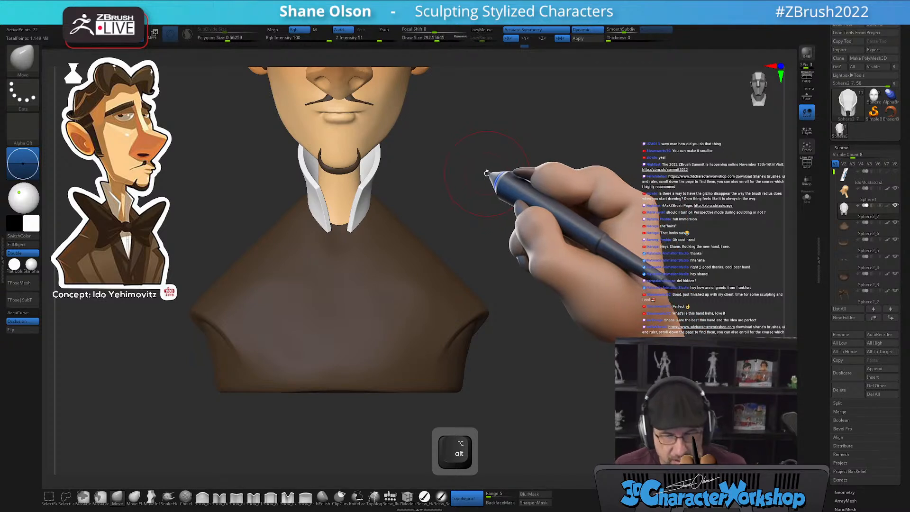
{"action": "mouse_move", "coordinate": [493, 181]}
{"action": "left_mouse_down", "text": "alt"}
{"action": "mouse_move", "coordinate": [495, 219]}
{"action": "mouse_move", "coordinate": [502, 192]}
{"action": "left_mouse_up", "text": "alt"}
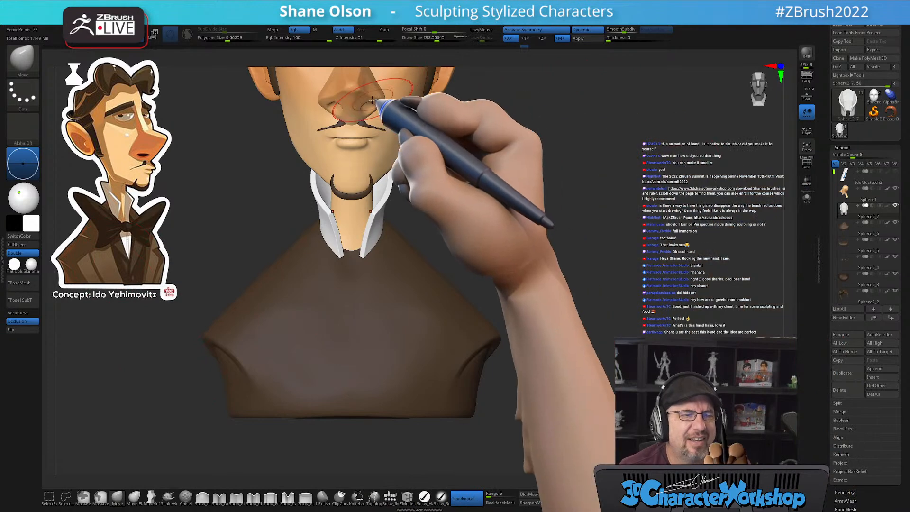
{"action": "left_click_drag", "start_coordinate": [536, 189], "coordinate": [510, 225], "text": "alt"}
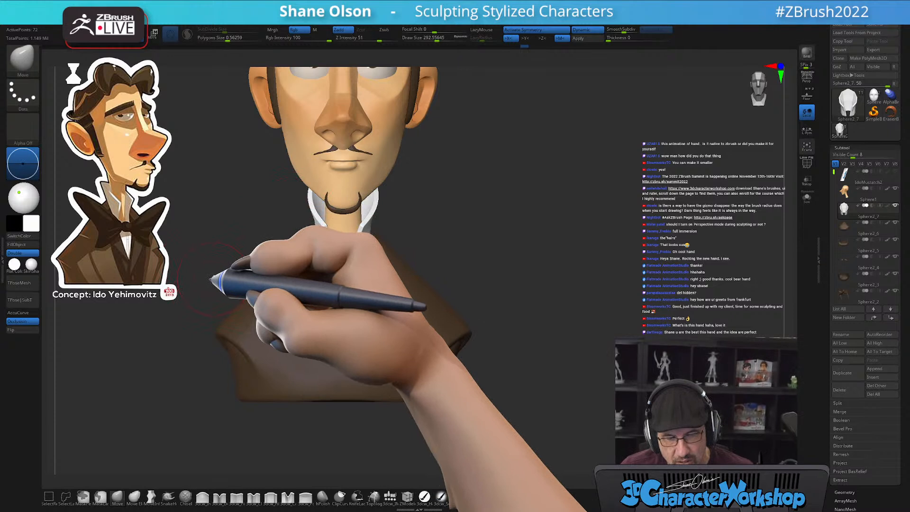
{"action": "left_click_drag", "start_coordinate": [222, 271], "coordinate": [217, 272]}
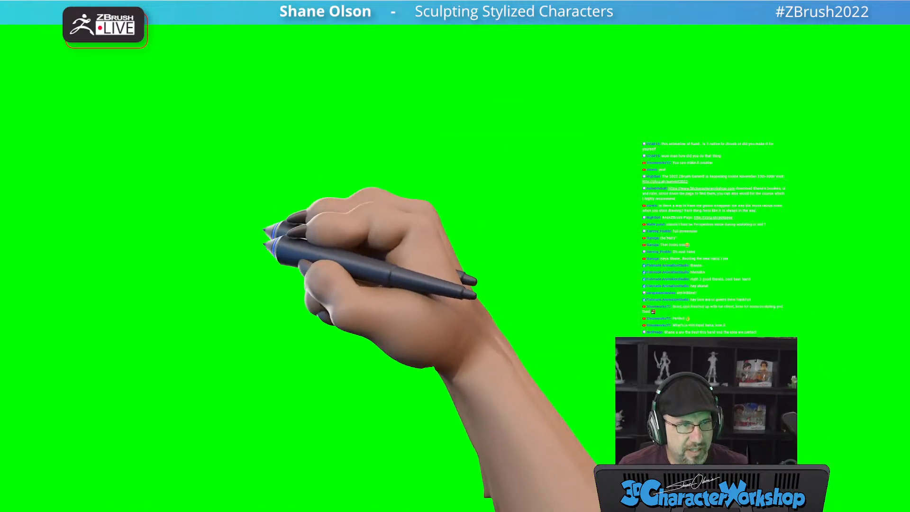
{"action": "key", "text": "alt+Tab"}
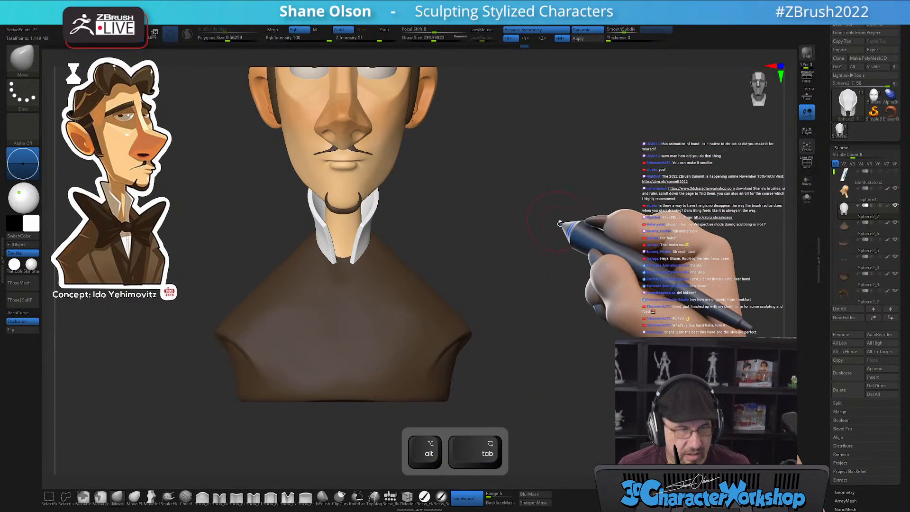
{"action": "left_click_drag", "start_coordinate": [580, 232], "coordinate": [574, 179]}
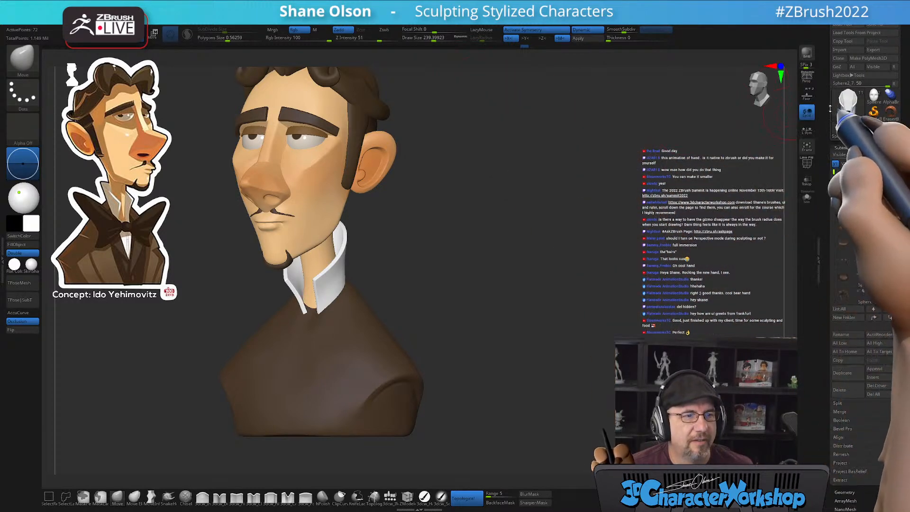
{"action": "mouse_move", "coordinate": [616, 185]}
{"action": "left_mouse_down"}
{"action": "mouse_move", "coordinate": [635, 185]}
{"action": "mouse_move", "coordinate": [617, 185]}
{"action": "left_mouse_up"}
{"action": "left_click_drag", "start_coordinate": [498, 215], "coordinate": [568, 226], "text": "alt"}
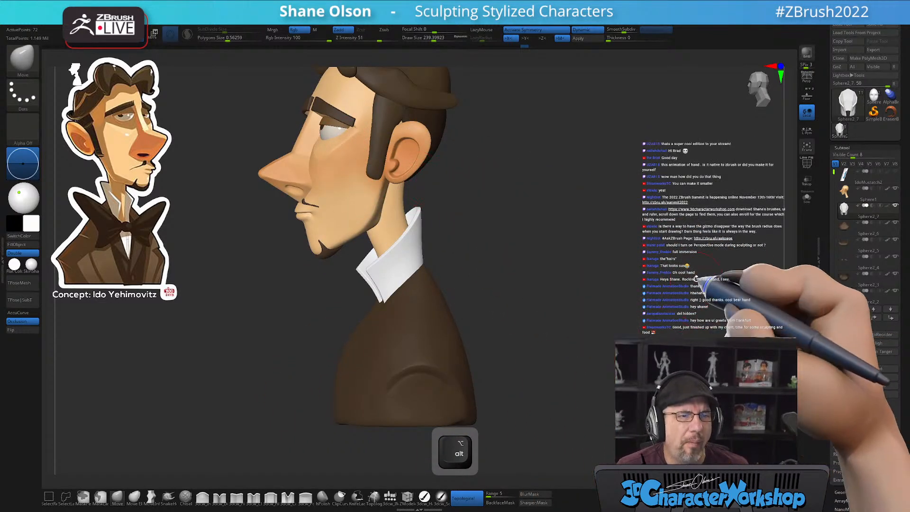
{"action": "left_click_drag", "start_coordinate": [690, 294], "coordinate": [683, 290]}
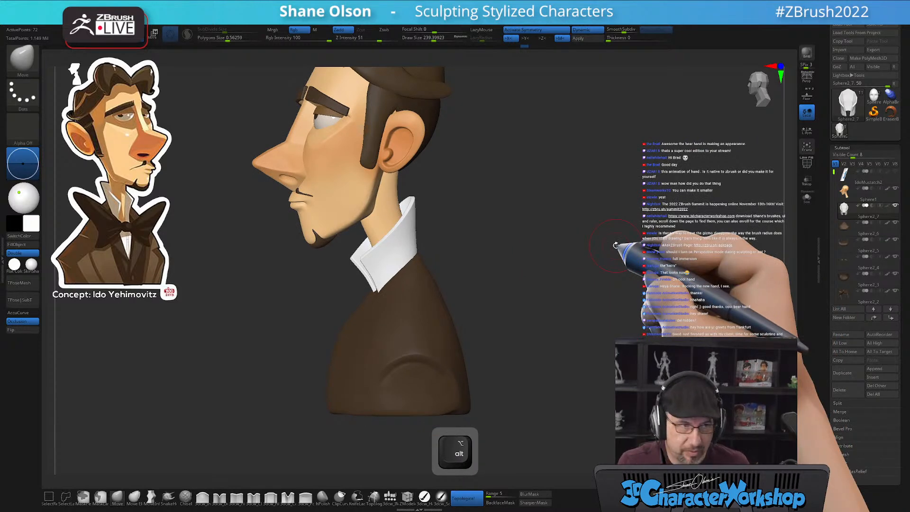
{"action": "left_click_drag", "start_coordinate": [616, 245], "coordinate": [457, 254], "text": "alt"}
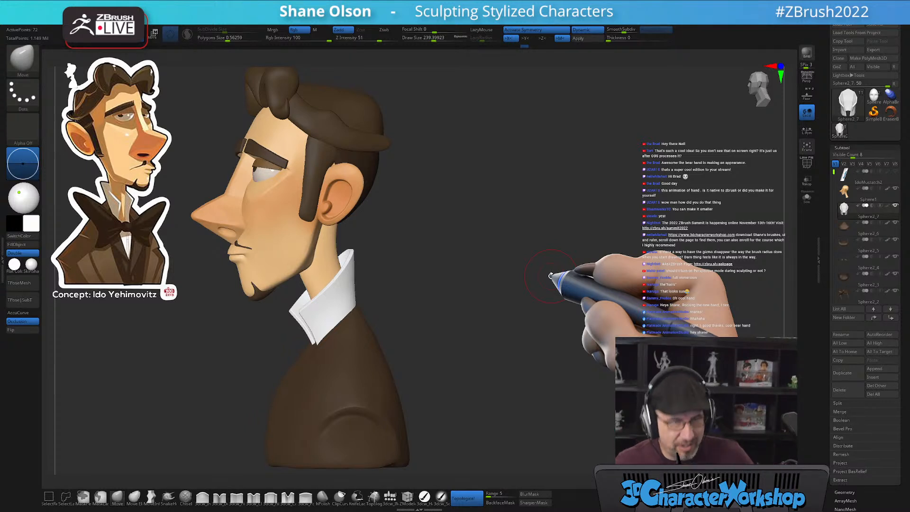
{"action": "key", "text": "s"}
{"action": "left_click_drag", "start_coordinate": [471, 264], "coordinate": [489, 262]}
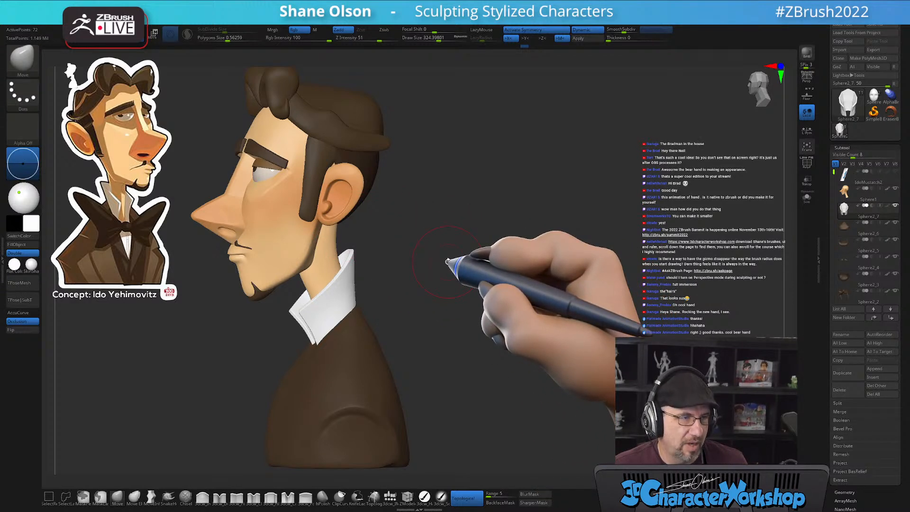
{"action": "left_click_drag", "start_coordinate": [432, 266], "coordinate": [439, 270]}
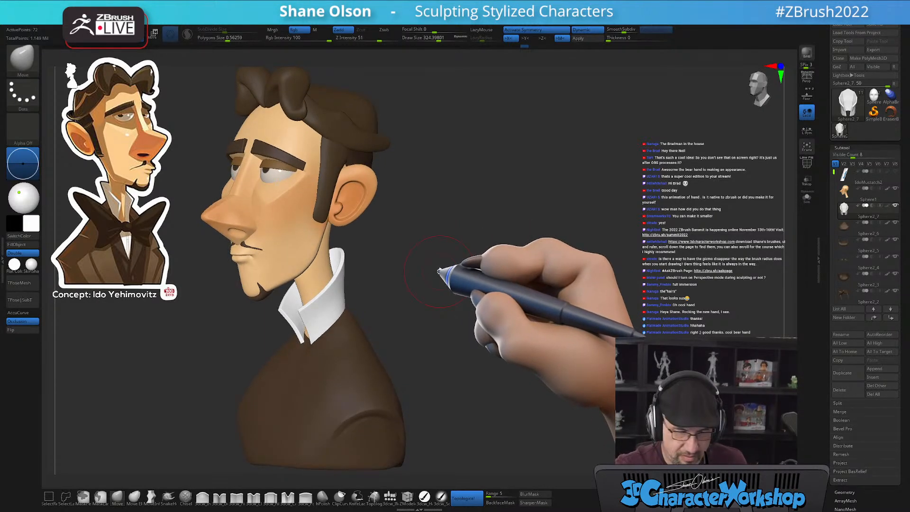
{"action": "mouse_move", "coordinate": [519, 315]}
{"action": "left_mouse_down"}
{"action": "mouse_move", "coordinate": [539, 335]}
{"action": "mouse_move", "coordinate": [492, 305]}
{"action": "mouse_move", "coordinate": [532, 314]}
{"action": "mouse_move", "coordinate": [512, 283]}
{"action": "mouse_move", "coordinate": [553, 276]}
{"action": "mouse_move", "coordinate": [509, 327]}
{"action": "left_mouse_up"}
{"action": "key", "text": "s"}
{"action": "left_click_drag", "start_coordinate": [537, 285], "coordinate": [546, 284], "text": "alt"}
{"action": "key", "text": "s"}
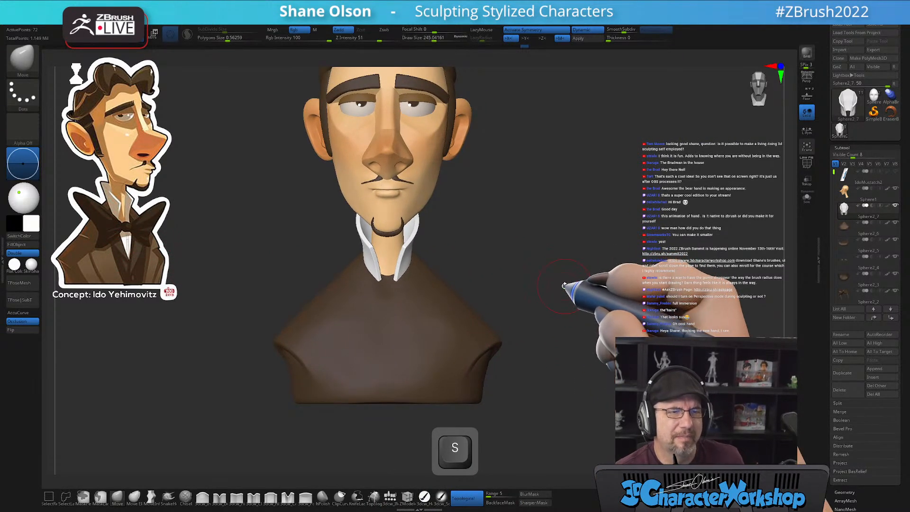
{"action": "left_click_drag", "start_coordinate": [562, 268], "coordinate": [552, 264], "text": "alt"}
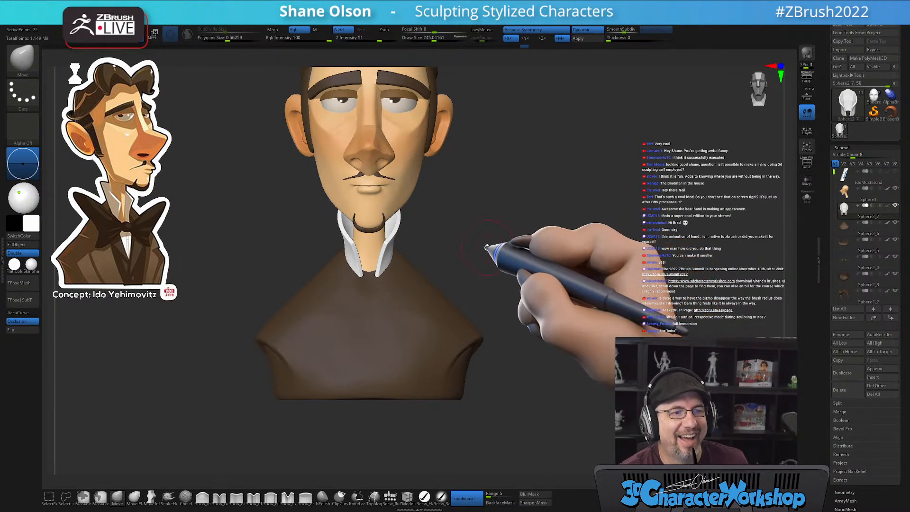
{"action": "mouse_move", "coordinate": [471, 317]}
{"action": "left_mouse_down"}
{"action": "mouse_move", "coordinate": [474, 248]}
{"action": "mouse_move", "coordinate": [494, 235]}
{"action": "left_mouse_up"}
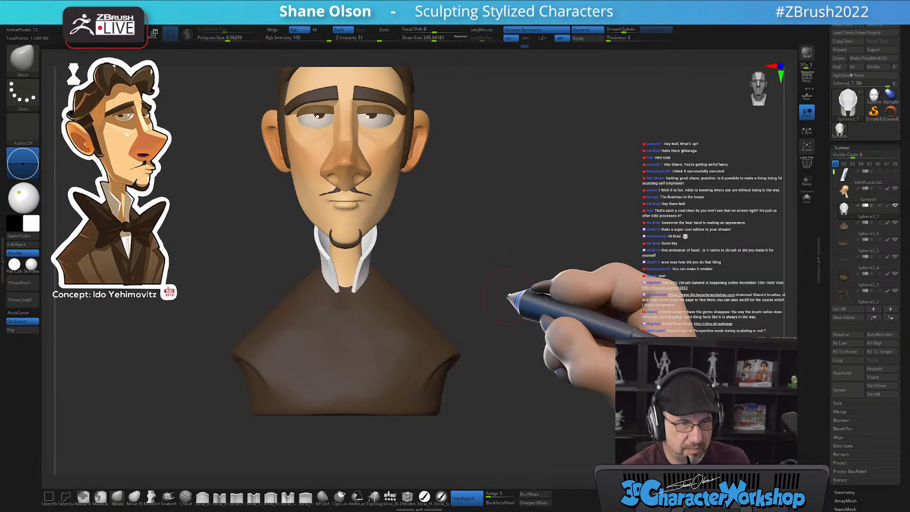
Choose the Topology brush, make the brown torso the active subtool with polyframe off, and set the Draw Size to about 80
{"action": "left_click_drag", "start_coordinate": [528, 306], "coordinate": [351, 422]}
{"action": "key", "text": "shift+f"}
{"action": "key", "text": "shift+f"}
{"action": "left_click_drag", "start_coordinate": [386, 282], "coordinate": [400, 303], "text": "alt"}
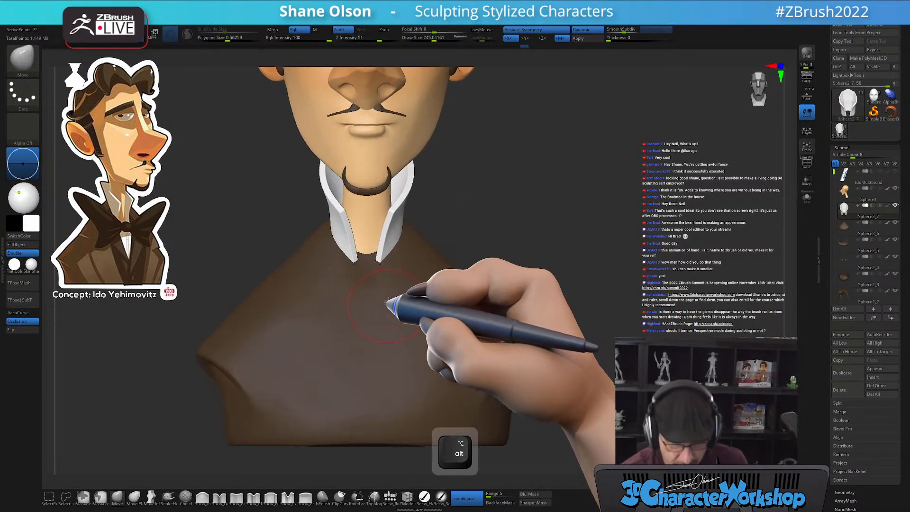
{"action": "left_click_drag", "start_coordinate": [402, 268], "coordinate": [397, 296], "text": "alt"}
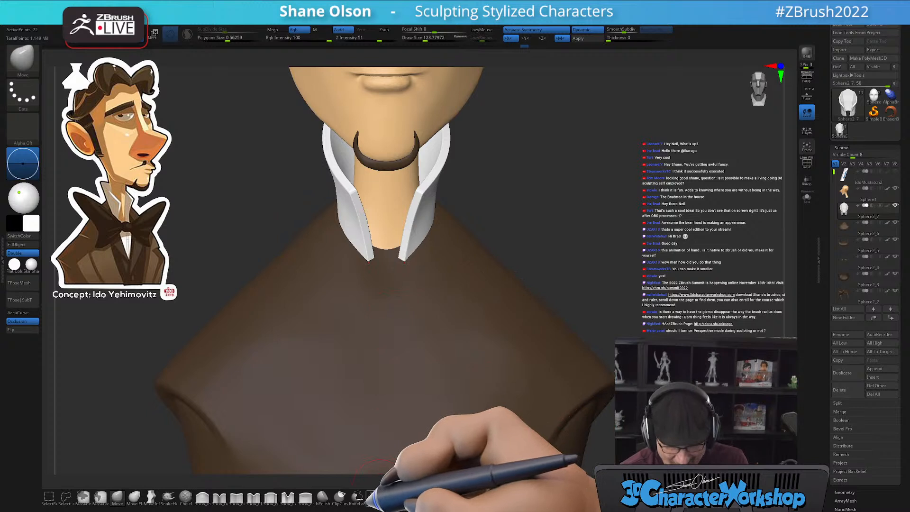
{"action": "left_click", "coordinate": [374, 496]}
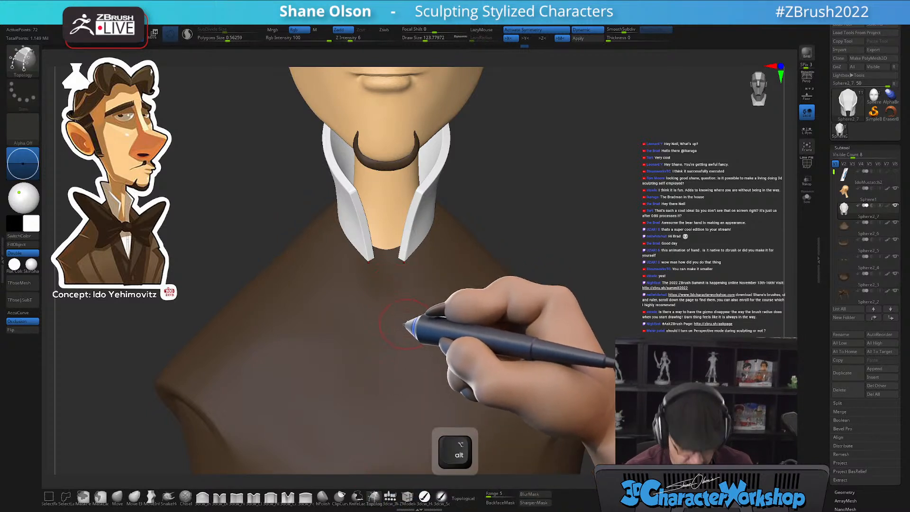
{"action": "key", "text": "shift+f"}
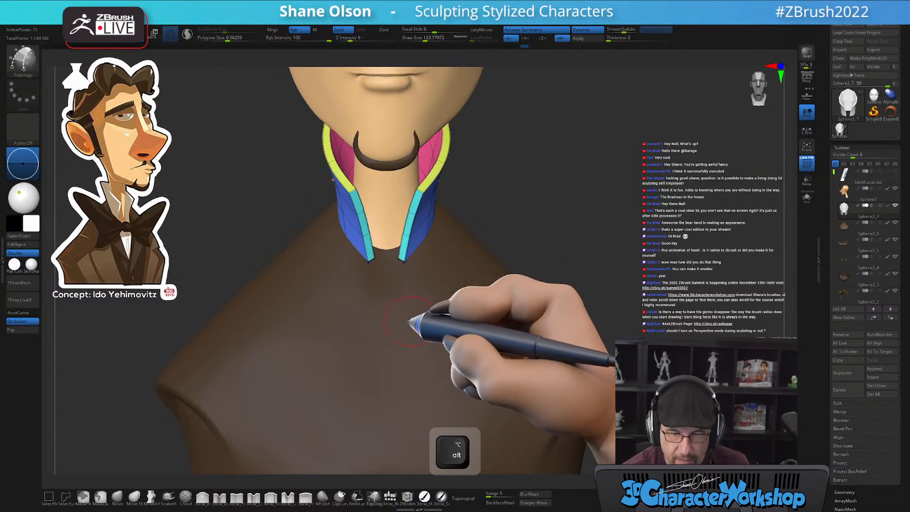
{"action": "left_click", "coordinate": [849, 229]}
{"action": "key", "text": "shift"}
{"action": "key", "text": "shift+f"}
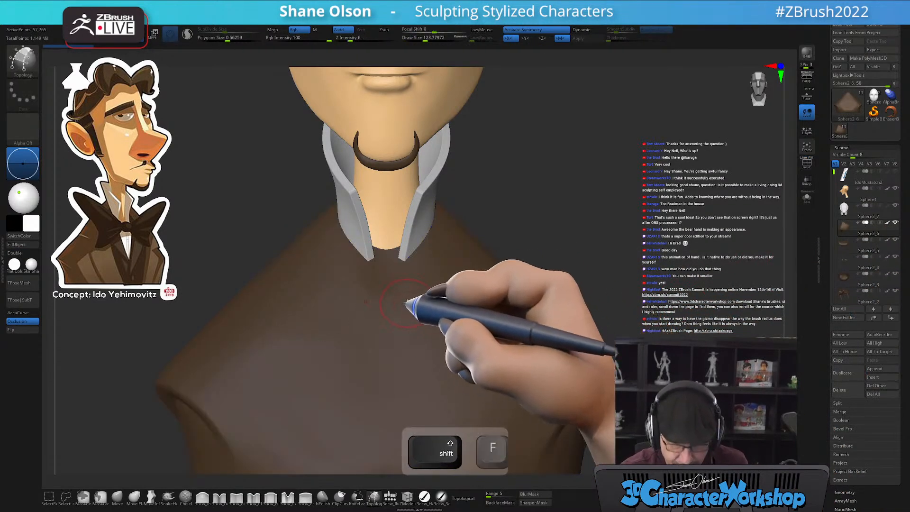
{"action": "key", "text": "s"}
{"action": "right_click_drag", "start_coordinate": [406, 299], "coordinate": [417, 271]}
{"action": "key", "text": "alt"}
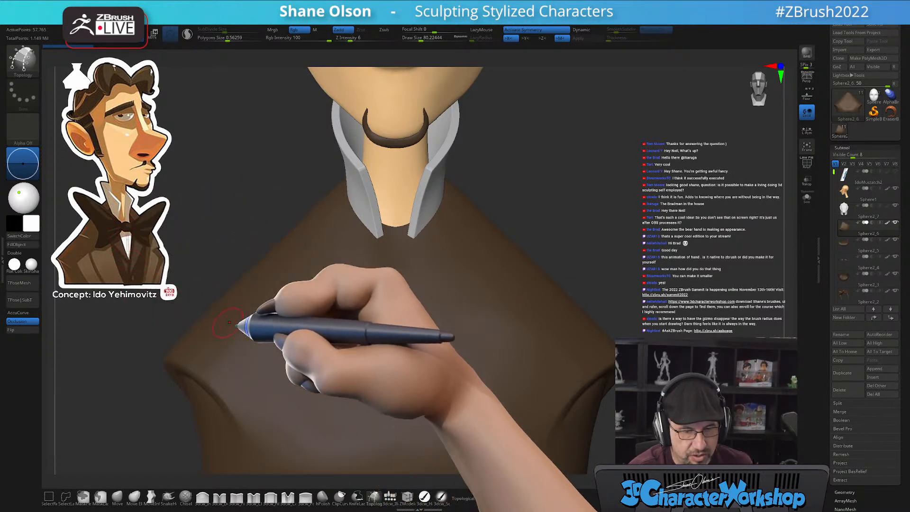
Draw two vertical and three slanted topology curves on the chest below the collar, forming two stacked quads, and trim the loose ends
{"action": "left_click_drag", "start_coordinate": [396, 253], "coordinate": [396, 381]}
{"action": "left_click_drag", "start_coordinate": [449, 236], "coordinate": [445, 387]}
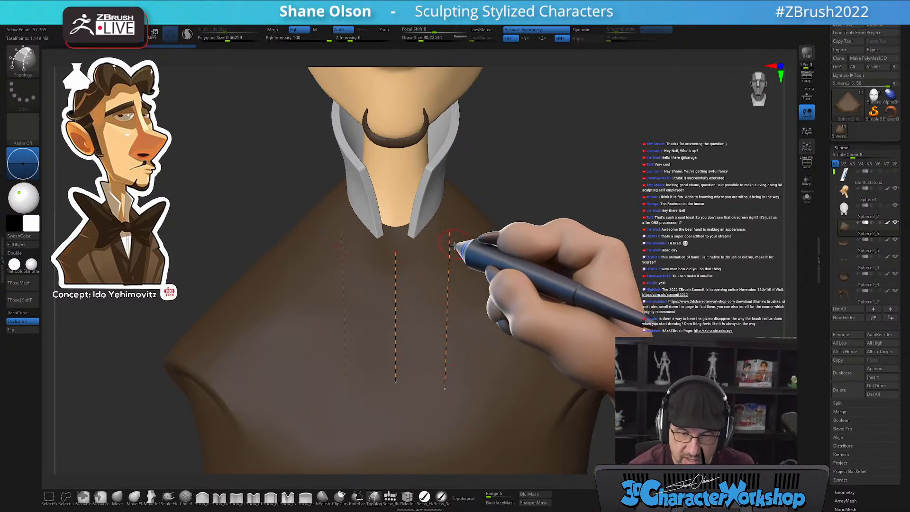
{"action": "left_click_drag", "start_coordinate": [472, 234], "coordinate": [397, 271]}
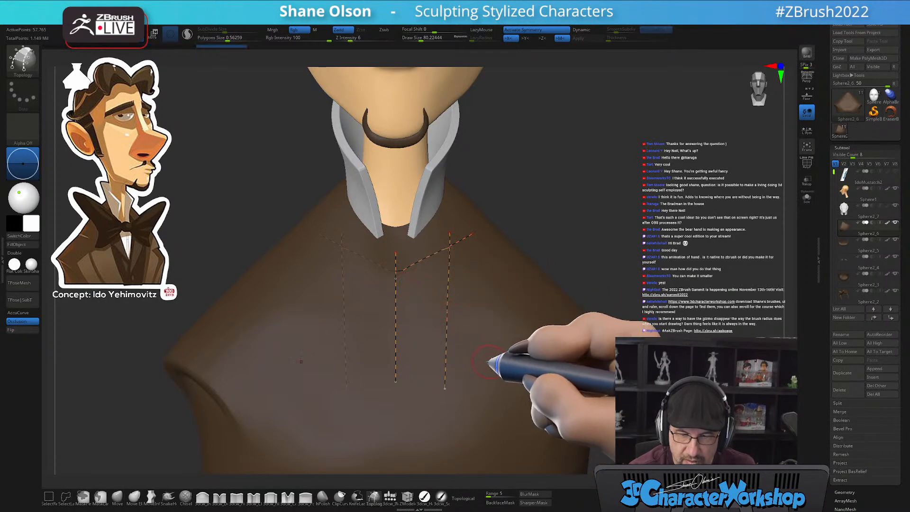
{"action": "left_click_drag", "start_coordinate": [450, 361], "coordinate": [387, 374]}
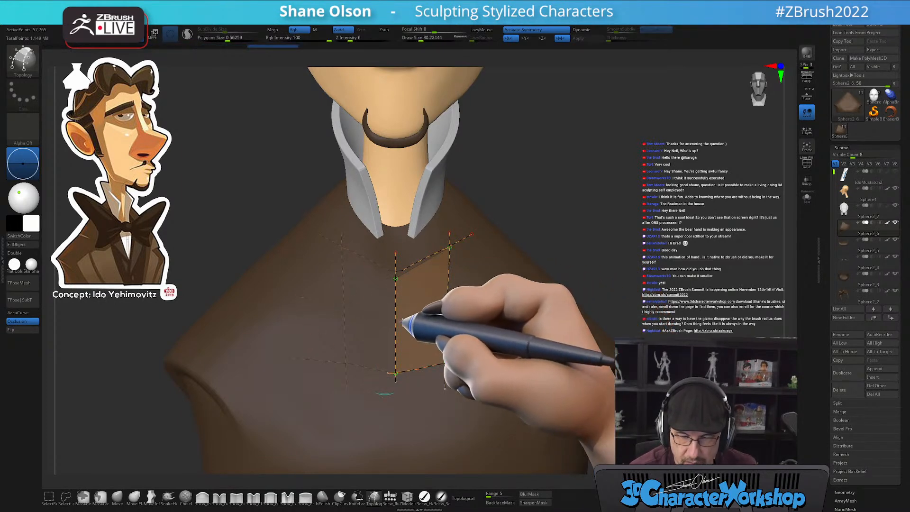
{"action": "left_click_drag", "start_coordinate": [395, 323], "coordinate": [491, 298]}
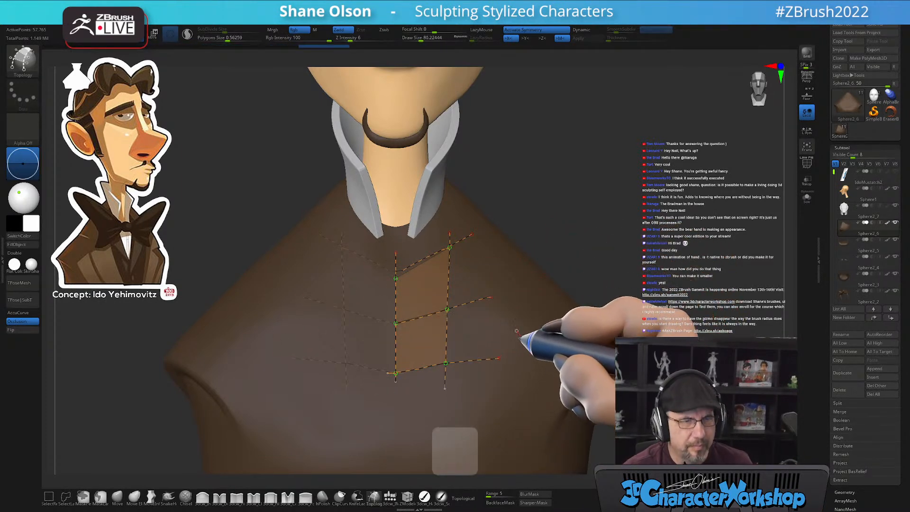
{"action": "left_click", "coordinate": [518, 332], "text": "alt"}
Add a vertical topology curve through the middle of the chest quads to split them into two columns, and trim its loose ends
{"action": "left_click_drag", "start_coordinate": [603, 237], "coordinate": [605, 230], "text": "alt"}
{"action": "left_click_drag", "start_coordinate": [610, 270], "coordinate": [628, 282]}
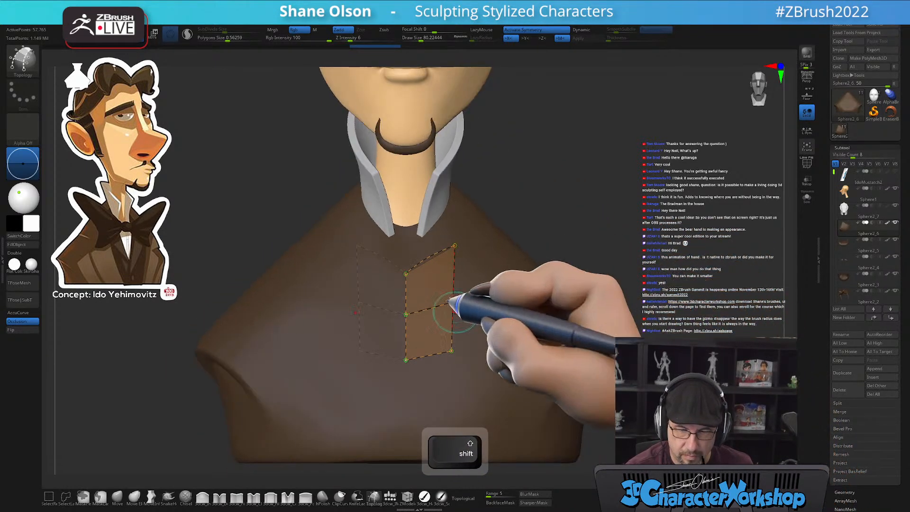
{"action": "left_click_drag", "start_coordinate": [429, 243], "coordinate": [428, 377]}
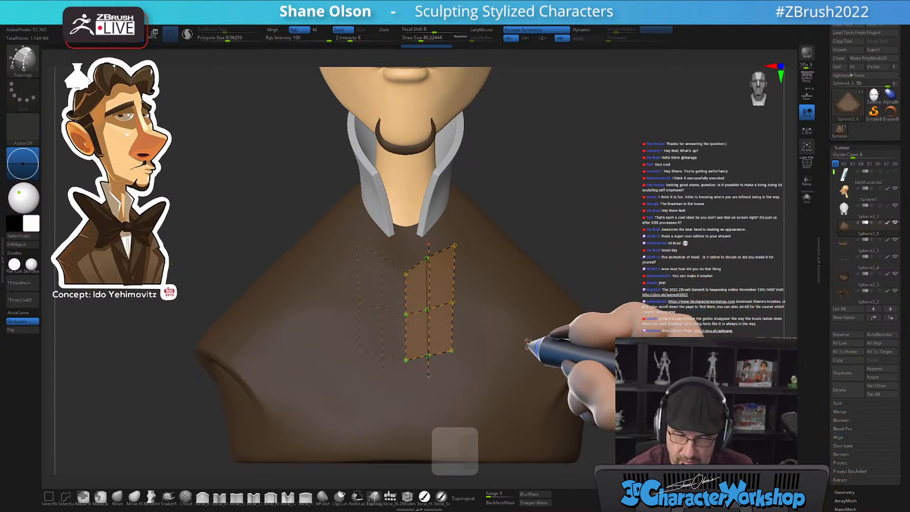
{"action": "left_click_drag", "start_coordinate": [591, 279], "coordinate": [625, 274], "text": "alt"}
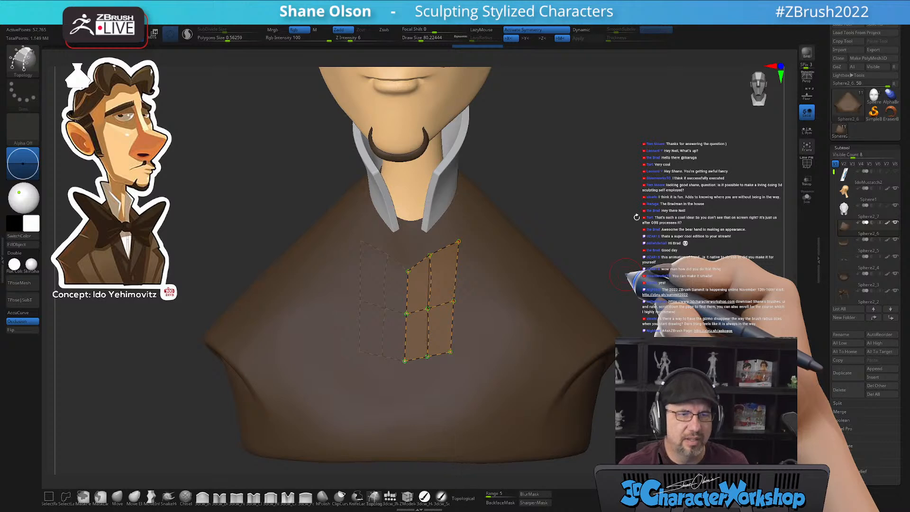
{"action": "left_click_drag", "start_coordinate": [630, 238], "coordinate": [629, 247]}
{"action": "key", "text": "shift"}
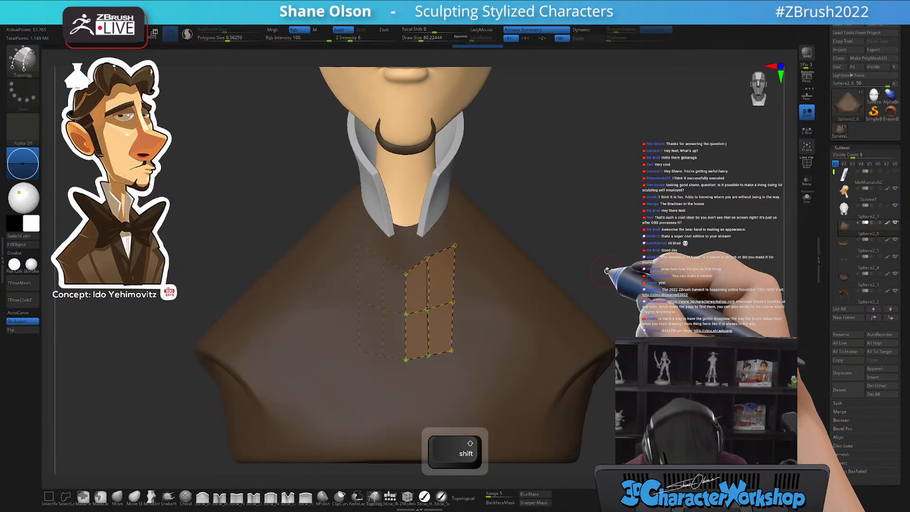
{"action": "key", "text": "s"}
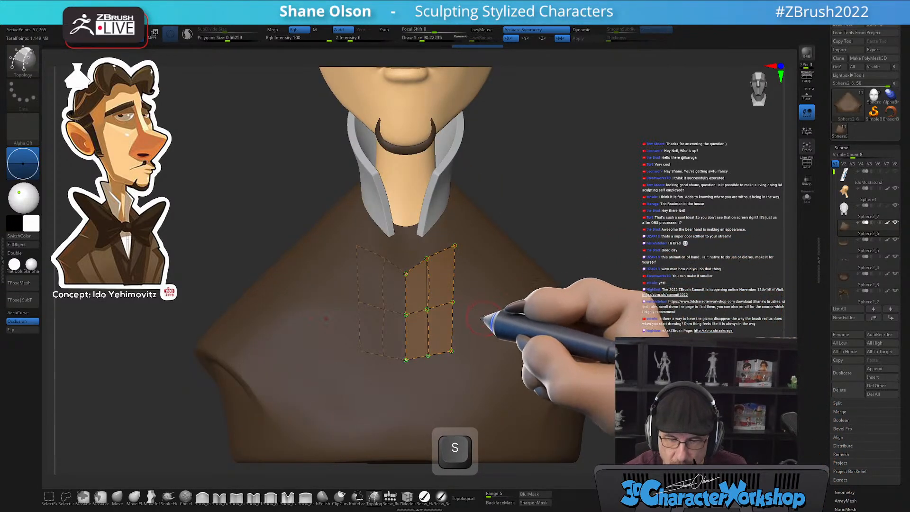
{"action": "left_click_drag", "start_coordinate": [483, 320], "coordinate": [485, 322]}
{"action": "left_click_drag", "start_coordinate": [579, 240], "coordinate": [558, 250]}
{"action": "key", "text": "ctrl"}
{"action": "key", "text": "ctrl+z"}
{"action": "key", "text": "ctrl+z"}
Set the Draw Size to about 56 and generate the shirt-front panel mesh from the topology curves on the chest
{"action": "key", "text": "s"}
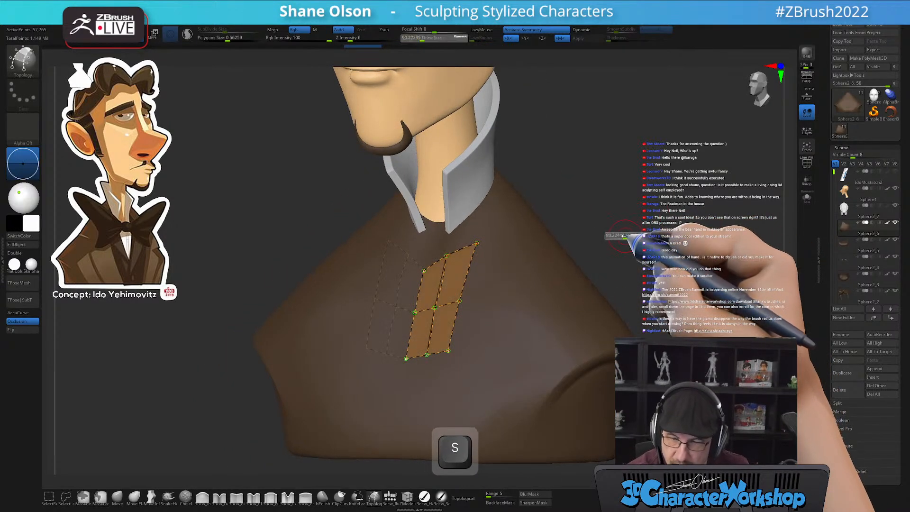
{"action": "left_click_drag", "start_coordinate": [622, 236], "coordinate": [622, 223]}
{"action": "left_click", "coordinate": [528, 295]}
{"action": "left_click_drag", "start_coordinate": [655, 273], "coordinate": [681, 269]}
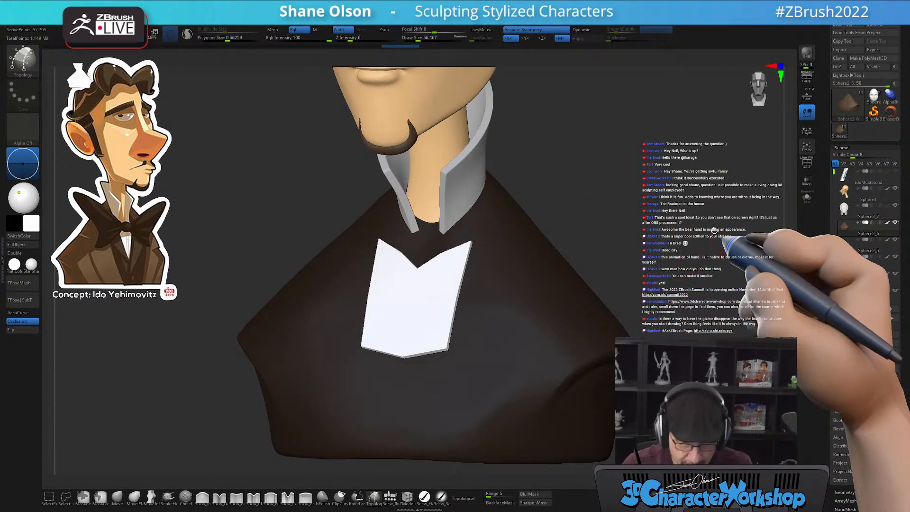
Split the unmasked panel off the torso into its own subtool, make it active and turn polyframe on
{"action": "key", "text": "shift+2"}
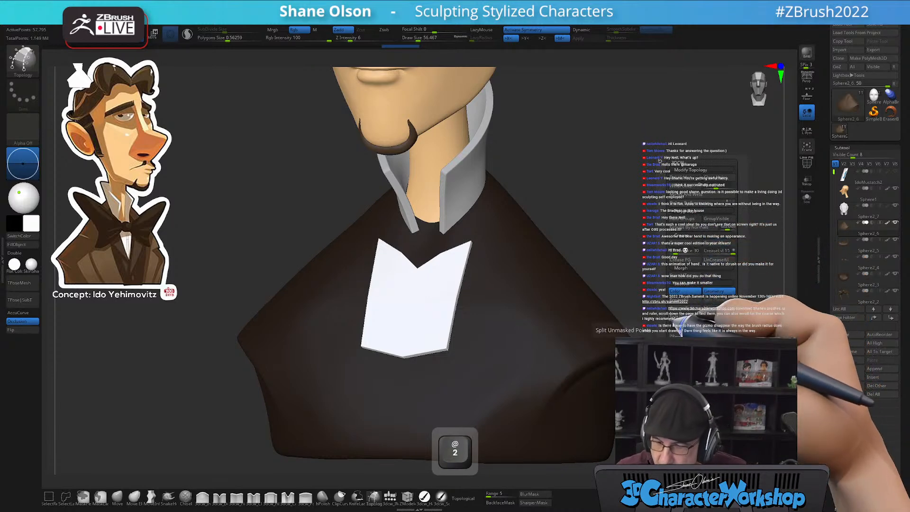
{"action": "left_click", "coordinate": [692, 317]}
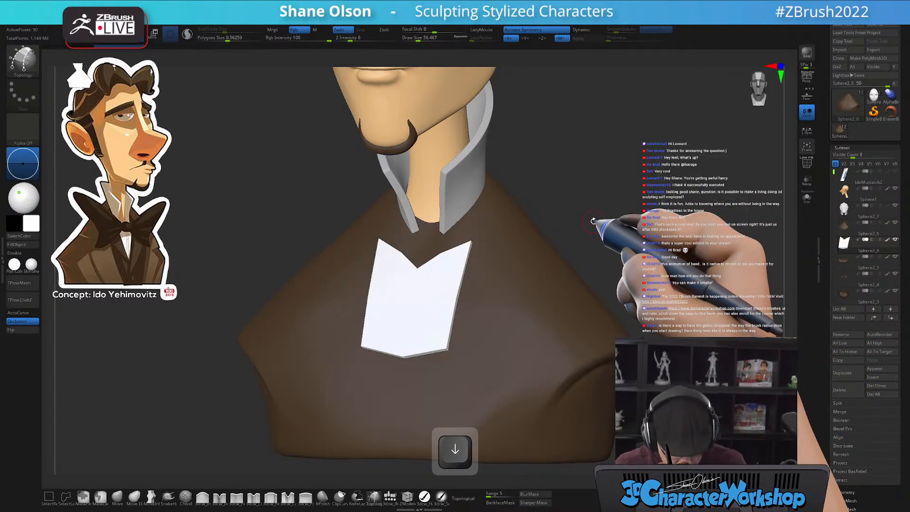
{"action": "key", "text": "shift+f"}
{"action": "left_click_drag", "start_coordinate": [618, 207], "coordinate": [633, 180]}
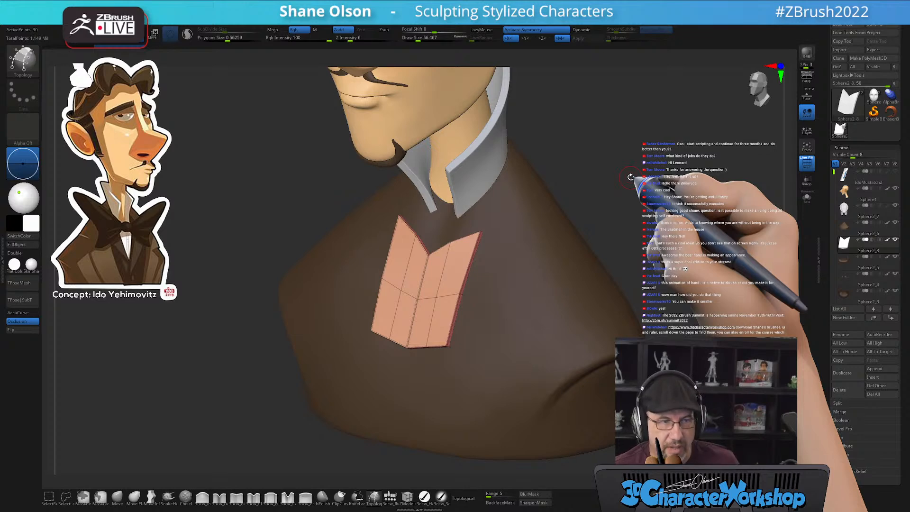
Choose the Move brush, set the Draw Size to about 158, and soften the V-shaped neckline of the panel's upper edge
{"action": "key", "text": "s"}
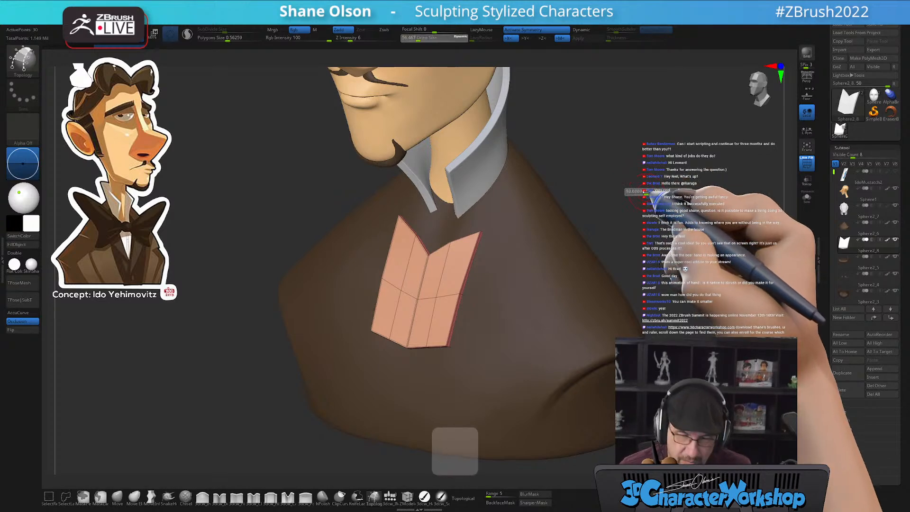
{"action": "left_click_drag", "start_coordinate": [646, 194], "coordinate": [602, 209]}
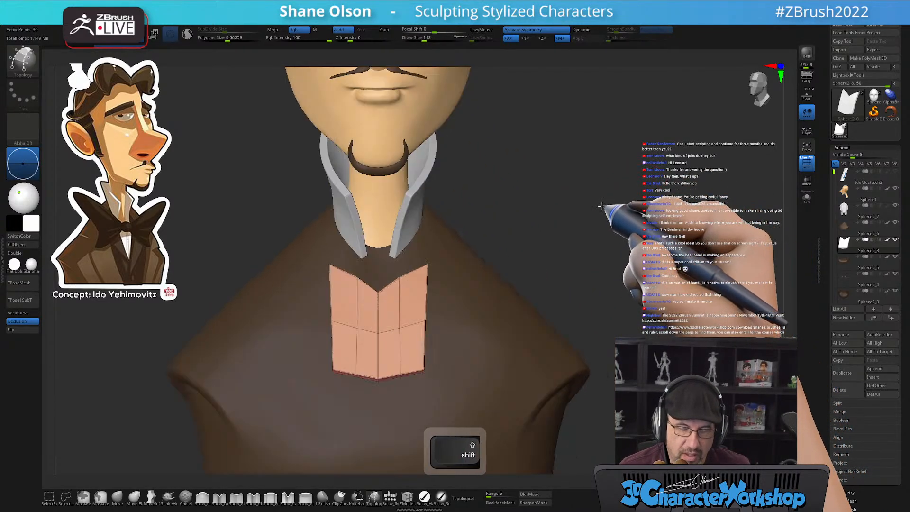
{"action": "left_click_drag", "start_coordinate": [524, 248], "coordinate": [516, 219], "text": "alt"}
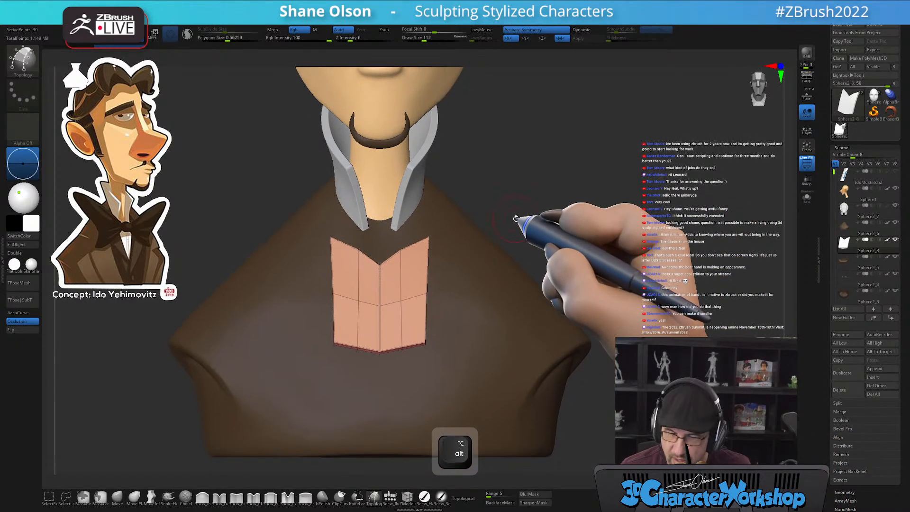
{"action": "left_click", "coordinate": [117, 495]}
{"action": "key", "text": "s"}
{"action": "mouse_move", "coordinate": [505, 192]}
{"action": "left_mouse_down"}
{"action": "mouse_move", "coordinate": [528, 187]}
{"action": "mouse_move", "coordinate": [526, 197]}
{"action": "left_mouse_up"}
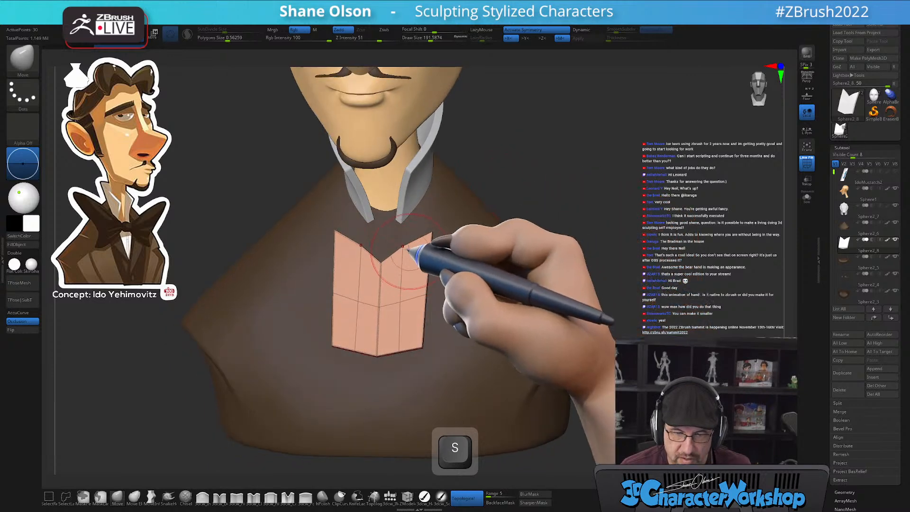
{"action": "key", "text": "s"}
{"action": "left_click_drag", "start_coordinate": [413, 249], "coordinate": [407, 261]}
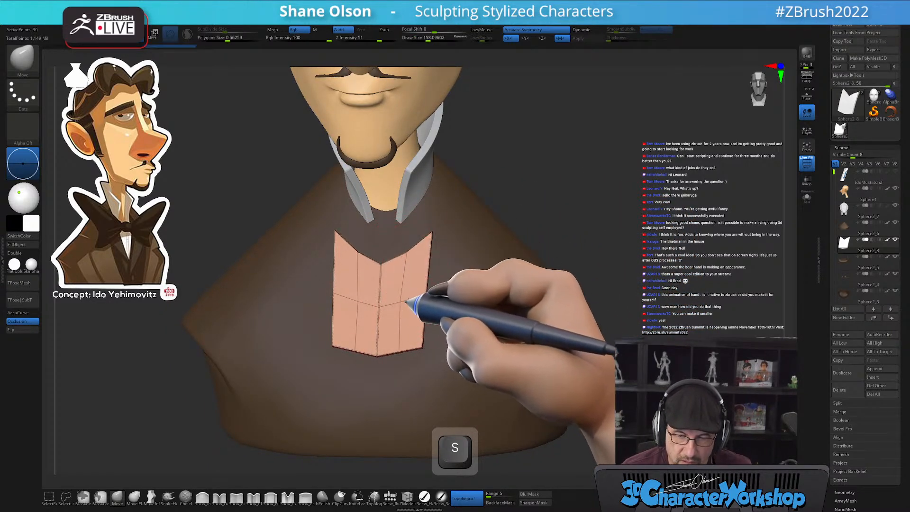
{"action": "mouse_move", "coordinate": [625, 171]}
{"action": "left_mouse_down"}
{"action": "mouse_move", "coordinate": [596, 174]}
{"action": "mouse_move", "coordinate": [624, 175]}
{"action": "left_mouse_up"}
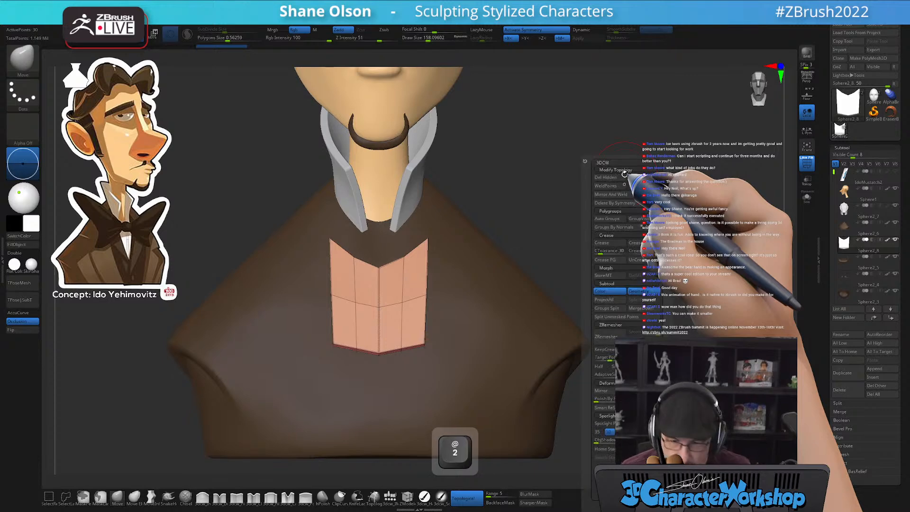
Uncrease all edges of the panel and align the unlocked transform gizmo with the panel's slope in side view
{"action": "key", "text": "2"}
{"action": "left_click", "coordinate": [641, 260]}
{"action": "left_click_drag", "start_coordinate": [575, 209], "coordinate": [610, 240]}
{"action": "key", "text": "w"}
{"action": "left_click_drag", "start_coordinate": [504, 279], "coordinate": [483, 308]}
{"action": "left_click_drag", "start_coordinate": [492, 266], "coordinate": [482, 247], "text": "alt"}
{"action": "left_click_drag", "start_coordinate": [484, 282], "coordinate": [484, 277], "text": "alt"}
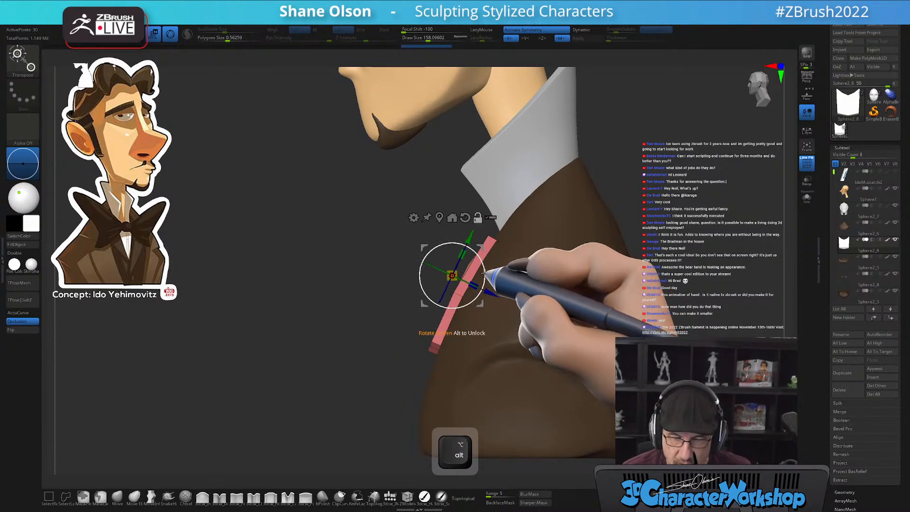
Shift the shirt panel up along the slope of the chest toward the base of the collar
{"action": "left_click_drag", "start_coordinate": [660, 191], "coordinate": [678, 188]}
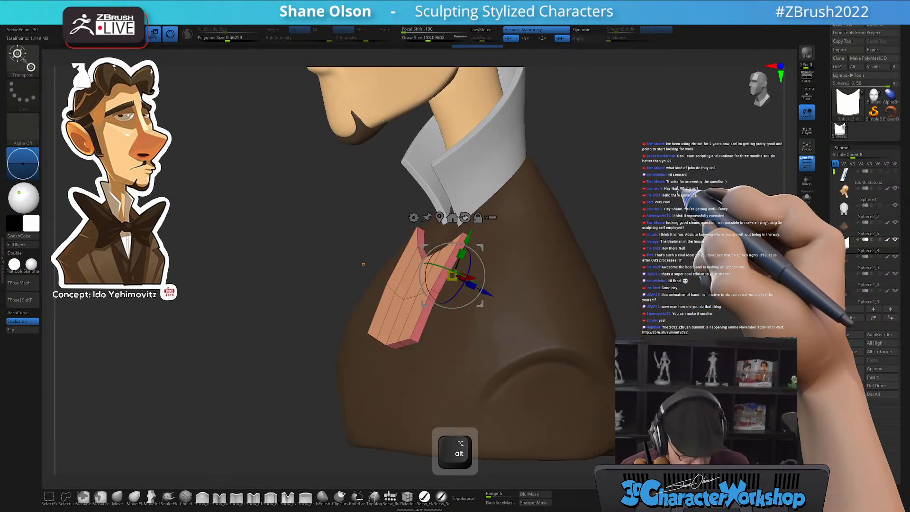
{"action": "left_click_drag", "start_coordinate": [634, 230], "coordinate": [490, 228]}
{"action": "left_click_drag", "start_coordinate": [677, 157], "coordinate": [593, 209]}
{"action": "key", "text": "q"}
{"action": "key", "text": "w"}
{"action": "left_click_drag", "start_coordinate": [493, 228], "coordinate": [497, 247]}
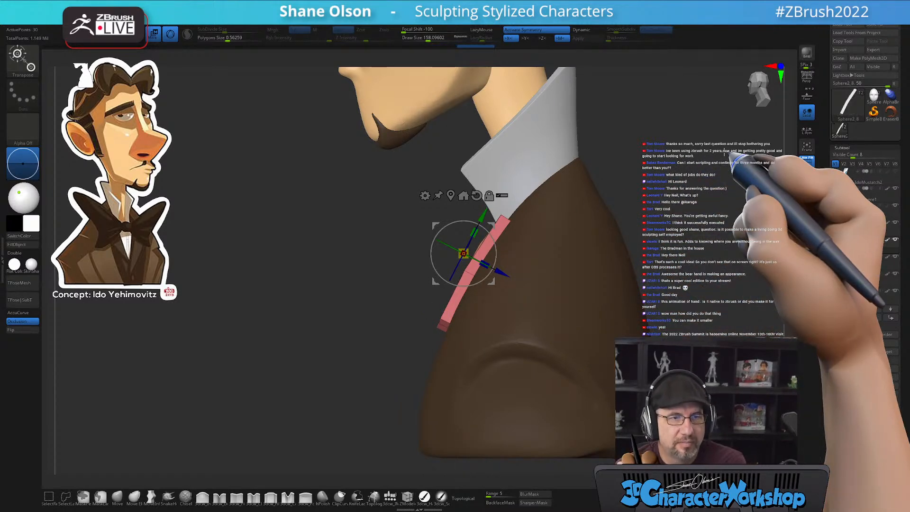
Reshape the panel with the Move brush so its neckline and lower edge curve smoothly around the chest
{"action": "key", "text": "q"}
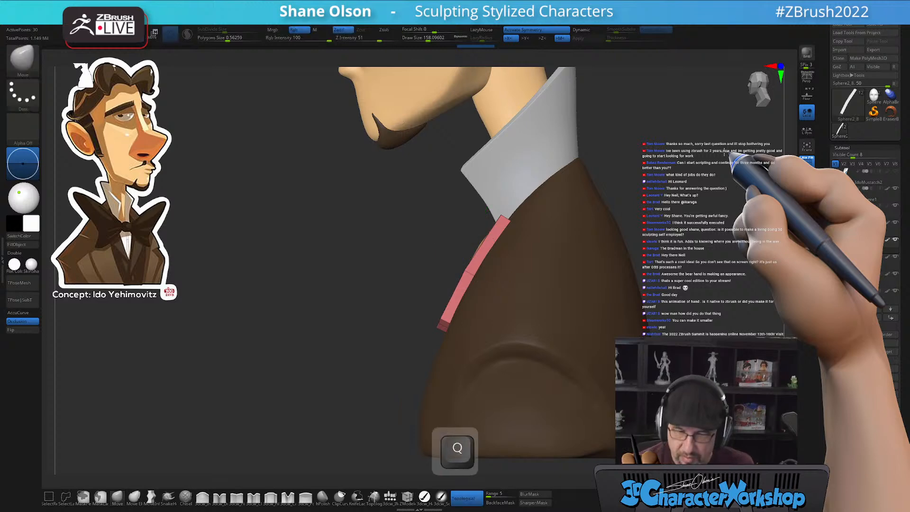
{"action": "left_click_drag", "start_coordinate": [747, 236], "coordinate": [624, 266], "text": "alt"}
{"action": "key", "text": "w"}
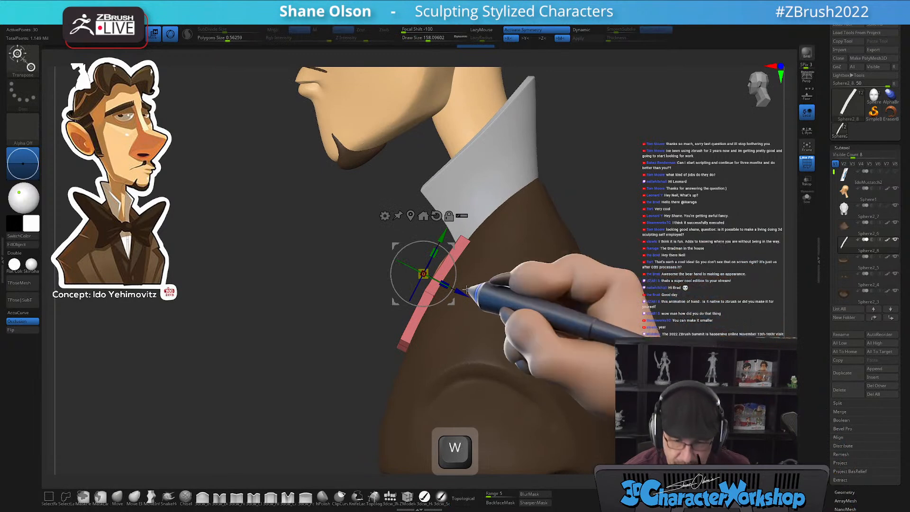
{"action": "key", "text": "q"}
{"action": "mouse_move", "coordinate": [486, 267]}
{"action": "left_mouse_down"}
{"action": "mouse_move", "coordinate": [476, 288]}
{"action": "mouse_move", "coordinate": [498, 281]}
{"action": "left_mouse_up"}
{"action": "left_click_drag", "start_coordinate": [445, 358], "coordinate": [417, 353], "text": "alt"}
{"action": "left_click_drag", "start_coordinate": [474, 325], "coordinate": [522, 229]}
{"action": "key", "text": "w"}
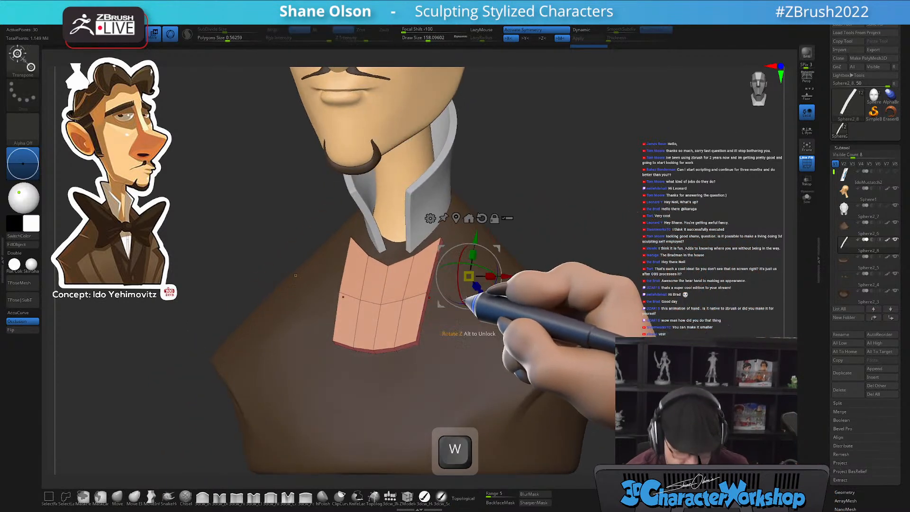
Group the panel's faces by normals, then crease the polygroup borders and smooth the panel with Dynamic Subdivision
{"action": "key", "text": "shift+2"}
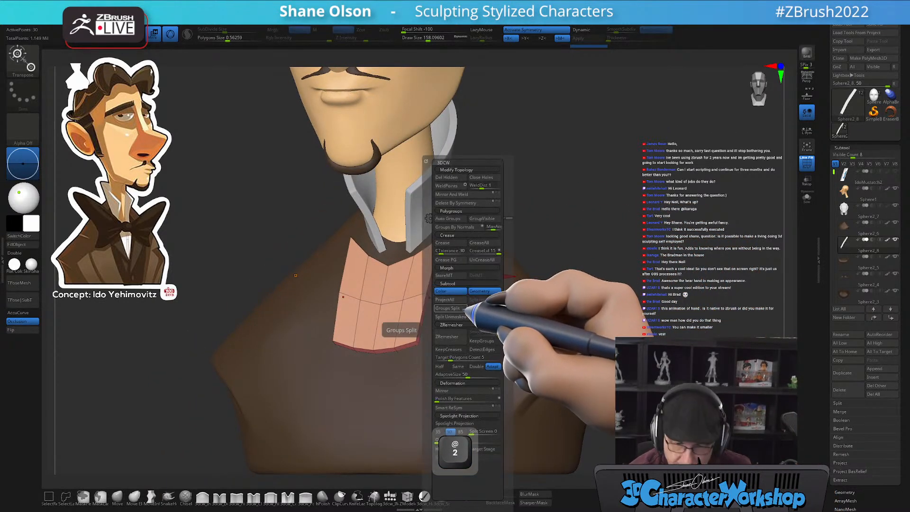
{"action": "left_click", "coordinate": [467, 228]}
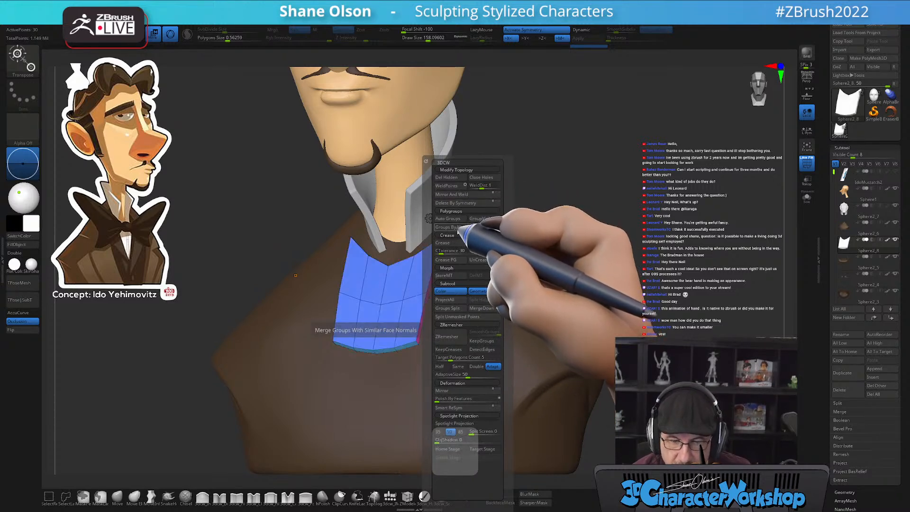
{"action": "key", "text": "shift+2"}
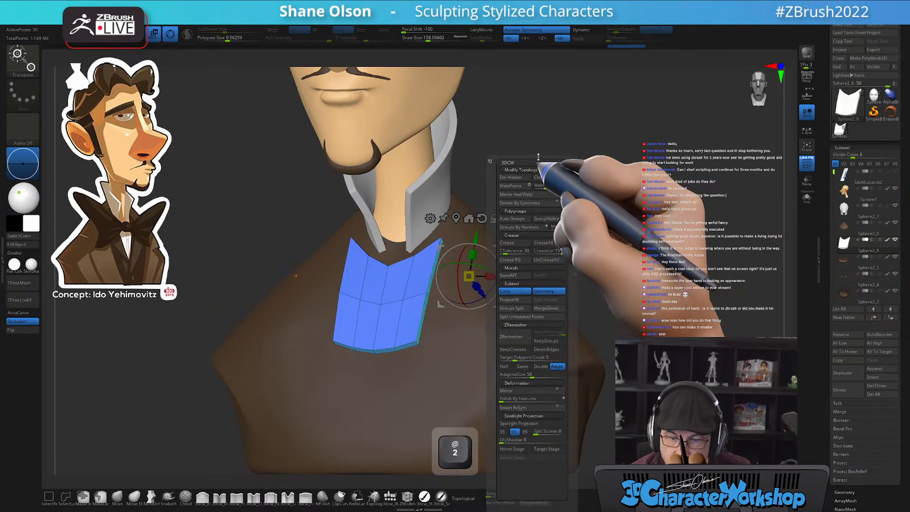
{"action": "key", "text": "shift+2"}
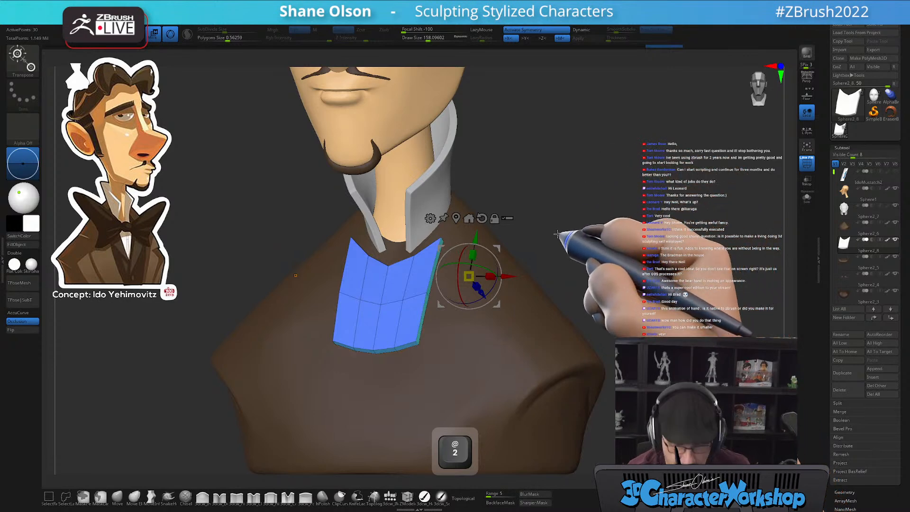
{"action": "key", "text": "shift+2"}
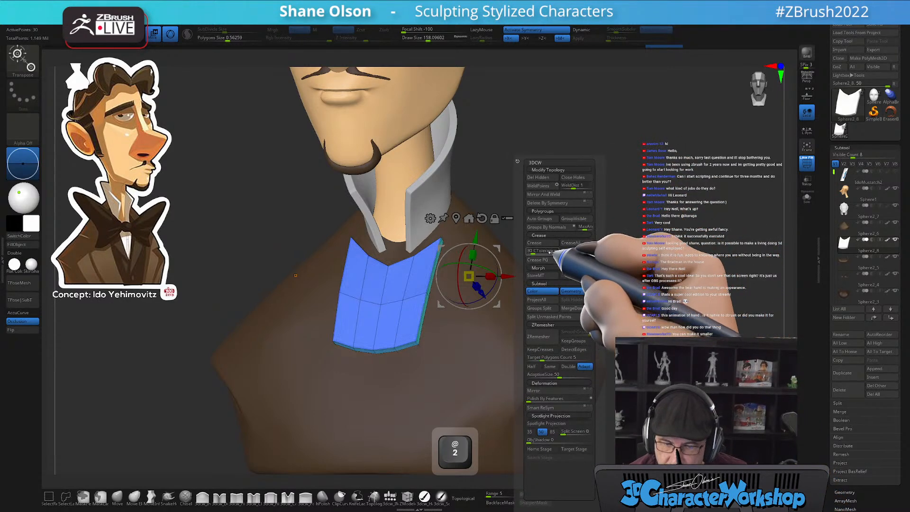
{"action": "mouse_move", "coordinate": [561, 221]}
{"action": "left_mouse_down", "text": "alt"}
{"action": "mouse_move", "coordinate": [553, 288]}
{"action": "mouse_move", "coordinate": [569, 231]}
{"action": "mouse_move", "coordinate": [602, 213]}
{"action": "left_mouse_up", "text": "alt"}
{"action": "key", "text": "q"}
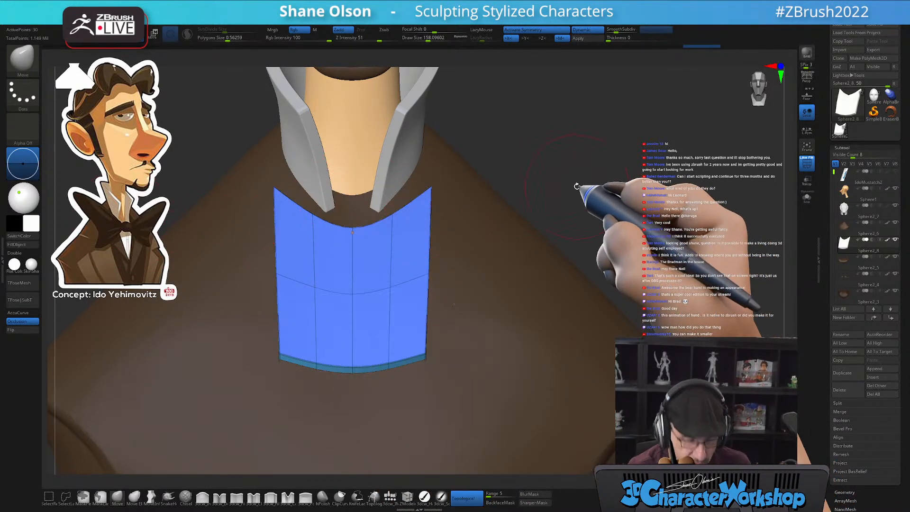
Raise the panel slightly so its neckline tucks up to the collar tips, and turn off polyframe
{"action": "key", "text": "w"}
{"action": "left_click_drag", "start_coordinate": [504, 211], "coordinate": [504, 198]}
{"action": "right_click_drag", "start_coordinate": [596, 153], "coordinate": [545, 162]}
{"action": "mouse_move", "coordinate": [547, 255]}
{"action": "right_mouse_down", "text": "shift"}
{"action": "mouse_move", "coordinate": [532, 254]}
{"action": "mouse_move", "coordinate": [619, 209]}
{"action": "mouse_move", "coordinate": [589, 183]}
{"action": "mouse_move", "coordinate": [587, 197]}
{"action": "right_mouse_up", "text": "shift"}
{"action": "key", "text": "q"}
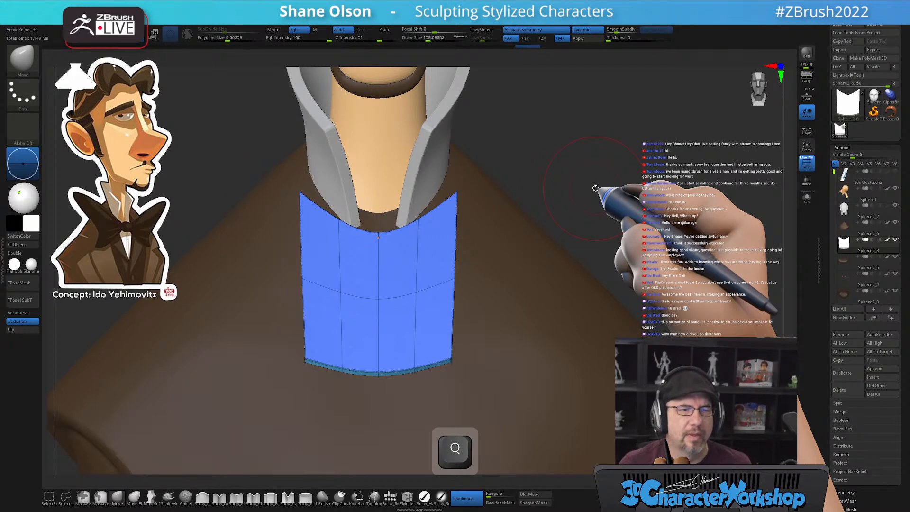
{"action": "right_click_drag", "start_coordinate": [575, 142], "coordinate": [539, 146]}
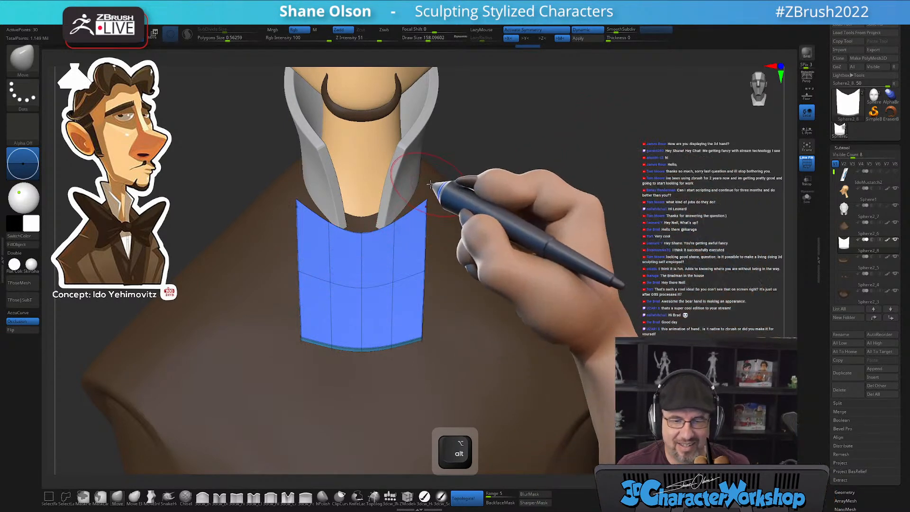
{"action": "key", "text": "shift+f"}
{"action": "right_click_drag", "start_coordinate": [546, 189], "coordinate": [517, 194], "text": "ctrl"}
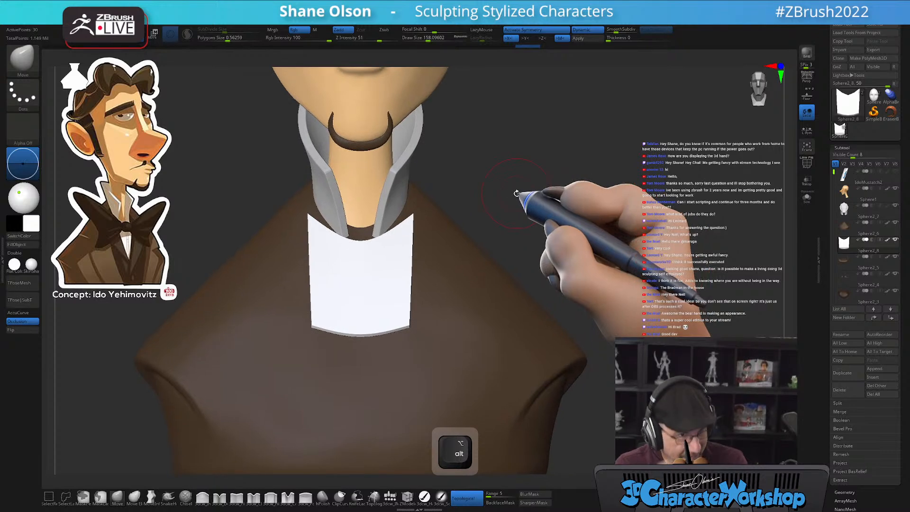
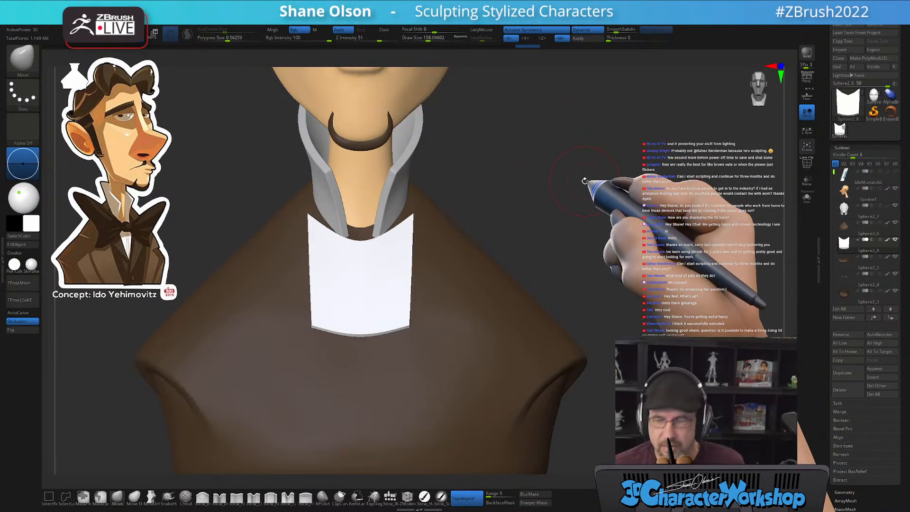
Choose a light off-white as the active color for the shirt, viewing the panel at three-quarter angles
{"action": "left_click_drag", "start_coordinate": [630, 264], "coordinate": [579, 258]}
{"action": "left_click_drag", "start_coordinate": [637, 216], "coordinate": [574, 272], "text": "alt"}
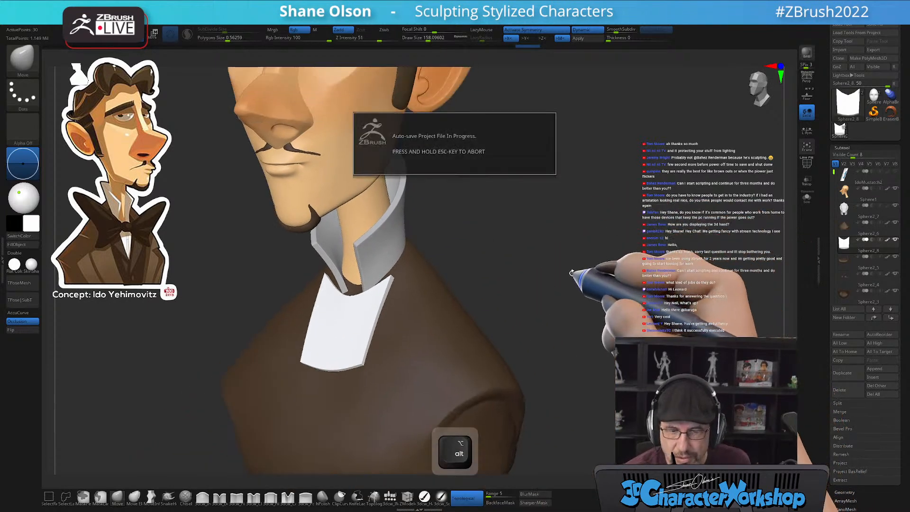
{"action": "left_click_drag", "start_coordinate": [529, 223], "coordinate": [498, 212]}
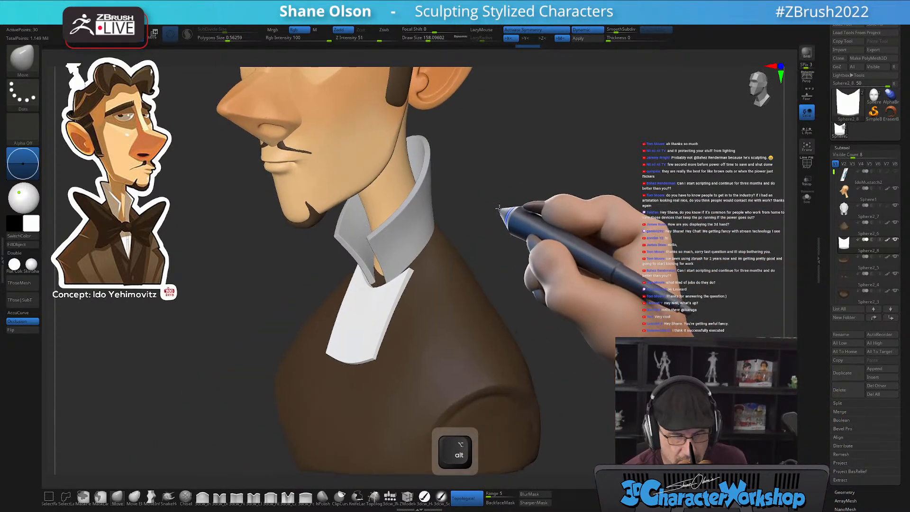
{"action": "left_click_drag", "start_coordinate": [29, 222], "coordinate": [36, 177]}
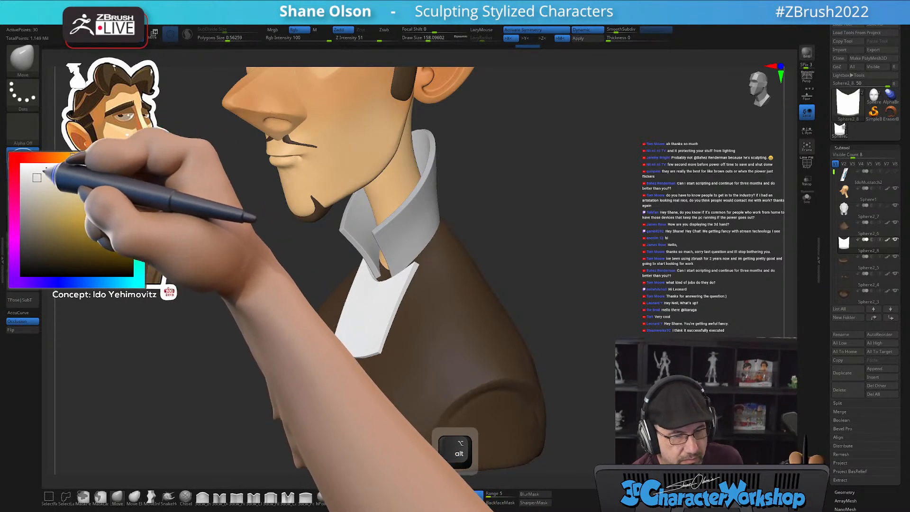
{"action": "left_click_drag", "start_coordinate": [545, 212], "coordinate": [578, 223]}
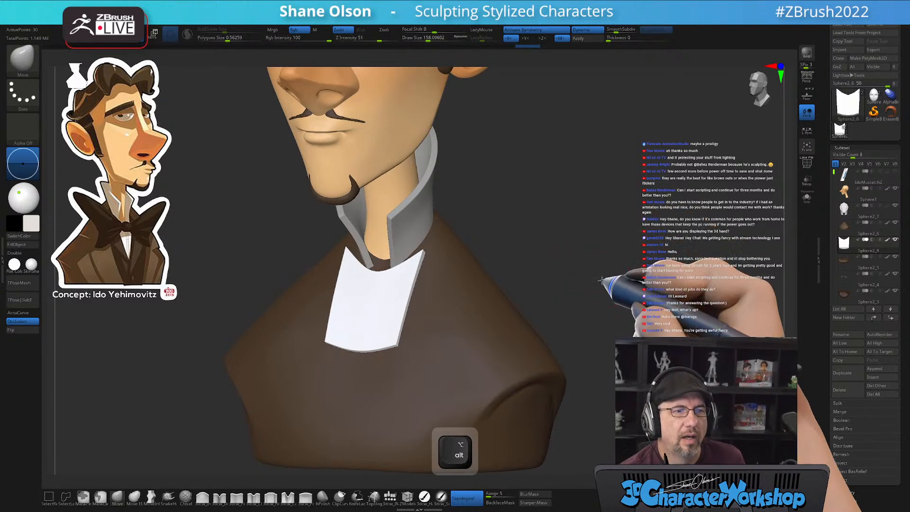
{"action": "left_click_drag", "start_coordinate": [601, 281], "coordinate": [602, 284], "text": "alt"}
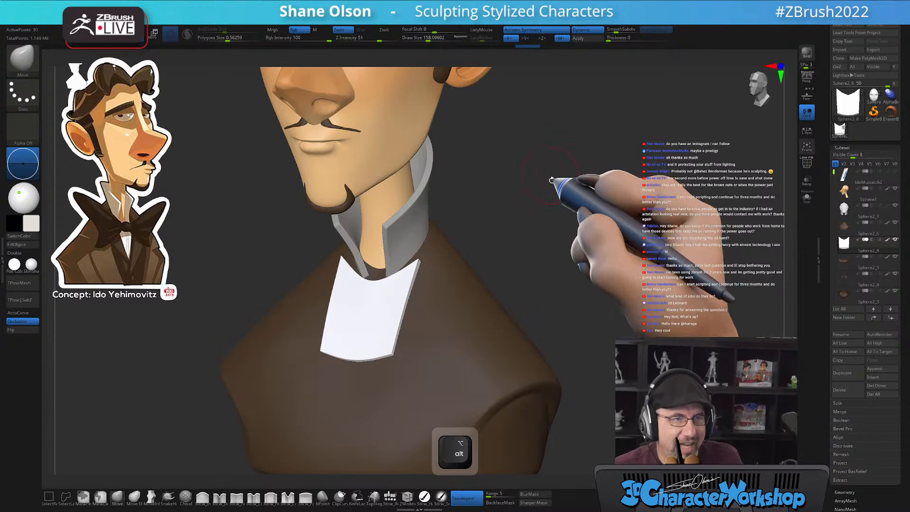
{"action": "left_click_drag", "start_coordinate": [585, 201], "coordinate": [488, 227]}
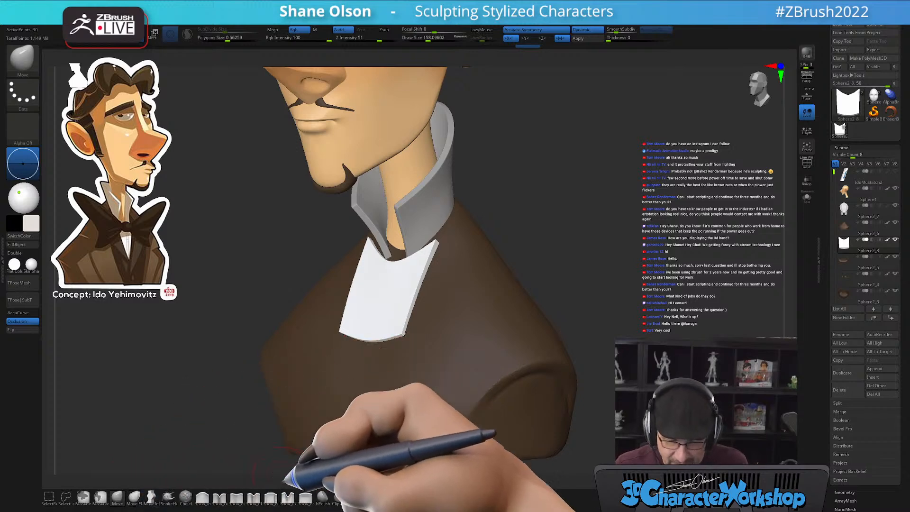
Fill the shirt panel with the off-white color using the paint brush, and turn on double-sided display for the collar
{"action": "left_click", "coordinate": [424, 496]}
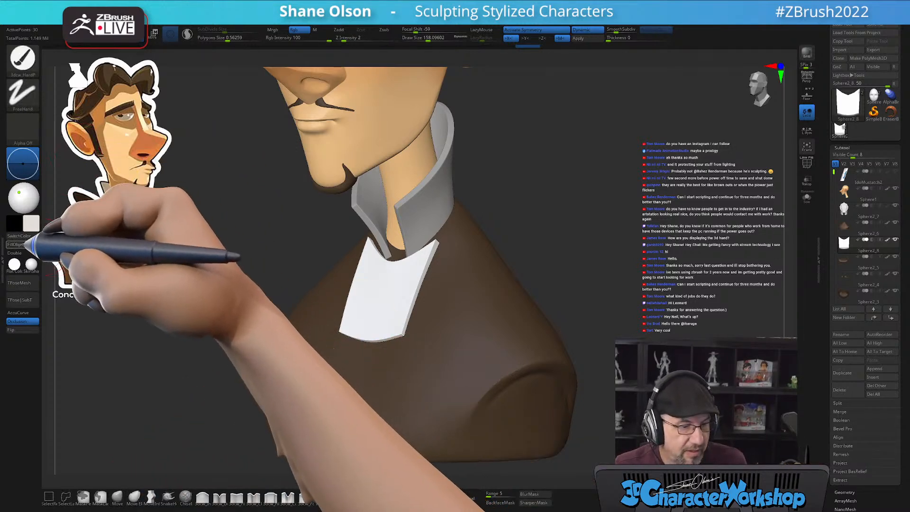
{"action": "left_click", "coordinate": [409, 214], "text": "alt"}
{"action": "left_click", "coordinate": [14, 252]}
{"action": "mouse_move", "coordinate": [569, 259]}
{"action": "left_mouse_down"}
{"action": "mouse_move", "coordinate": [601, 235]}
{"action": "mouse_move", "coordinate": [587, 246]}
{"action": "mouse_move", "coordinate": [624, 236]}
{"action": "mouse_move", "coordinate": [567, 236]}
{"action": "mouse_move", "coordinate": [586, 239]}
{"action": "left_mouse_up"}
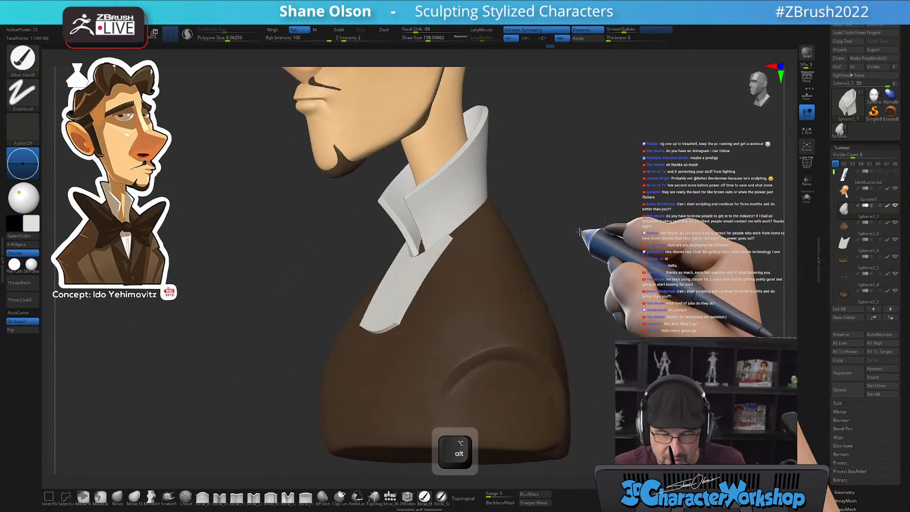
Choose the Move brush, enlarge its draw size to about 268 and check the collar's lower edge in side view
{"action": "left_click", "coordinate": [116, 496]}
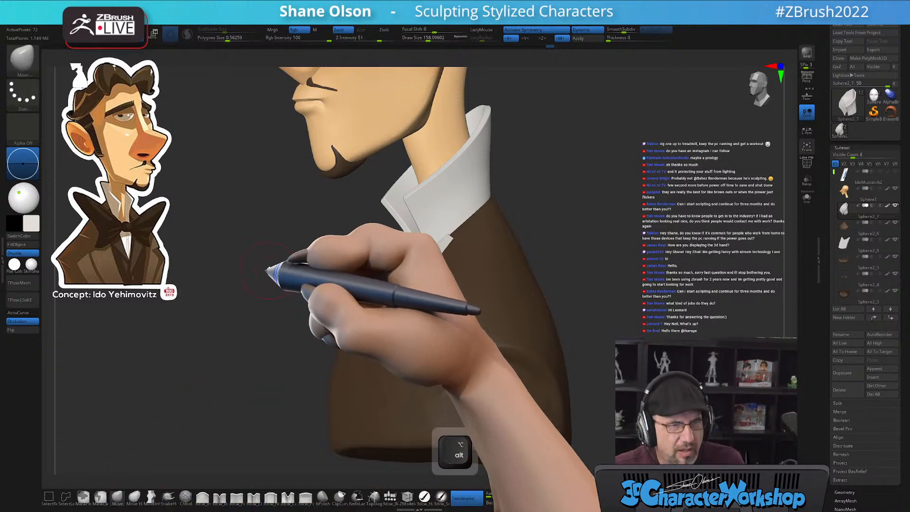
{"action": "key", "text": "s"}
{"action": "left_click_drag", "start_coordinate": [280, 250], "coordinate": [285, 249]}
{"action": "left_click_drag", "start_coordinate": [355, 221], "coordinate": [338, 230], "text": "alt"}
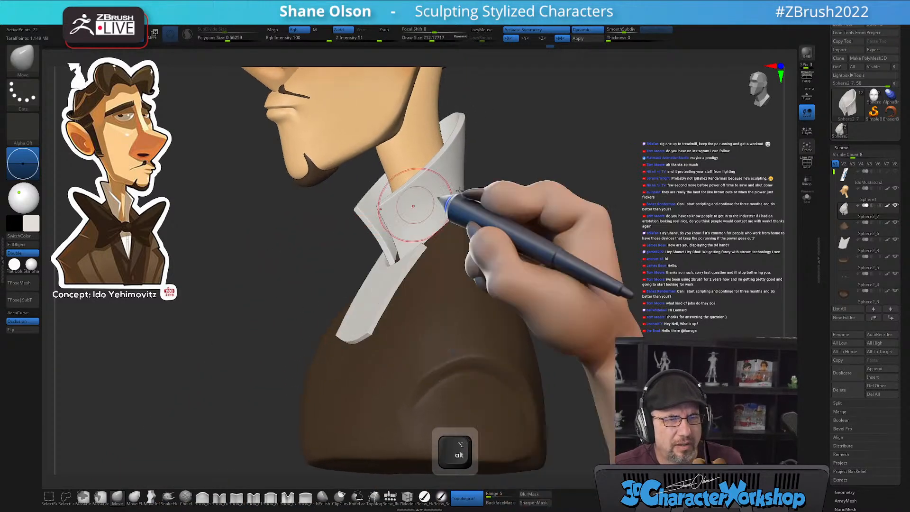
{"action": "left_click_drag", "start_coordinate": [647, 189], "coordinate": [617, 195]}
{"action": "key", "text": "s"}
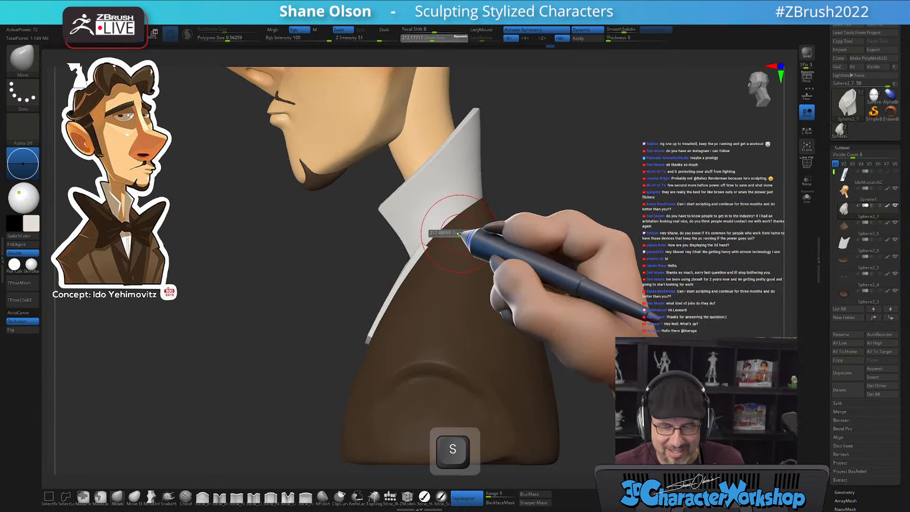
{"action": "left_click_drag", "start_coordinate": [433, 237], "coordinate": [437, 237]}
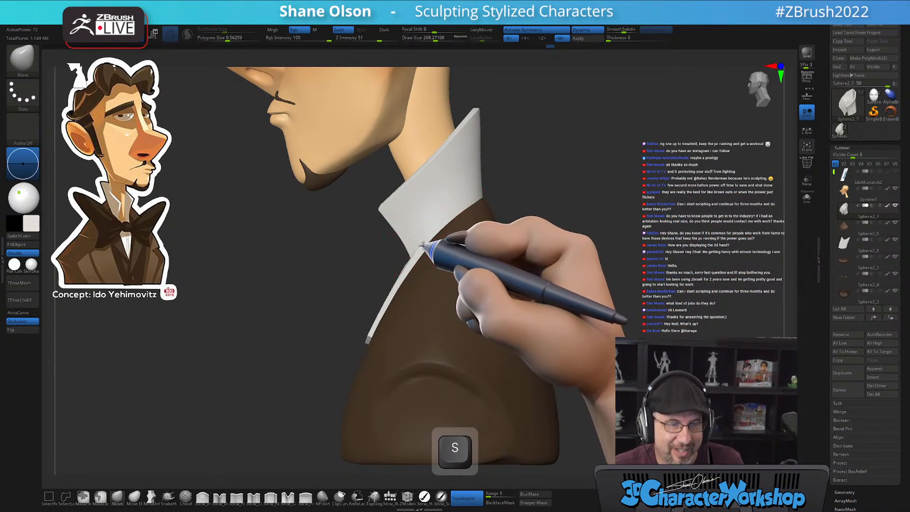
{"action": "left_click_drag", "start_coordinate": [330, 274], "coordinate": [309, 270]}
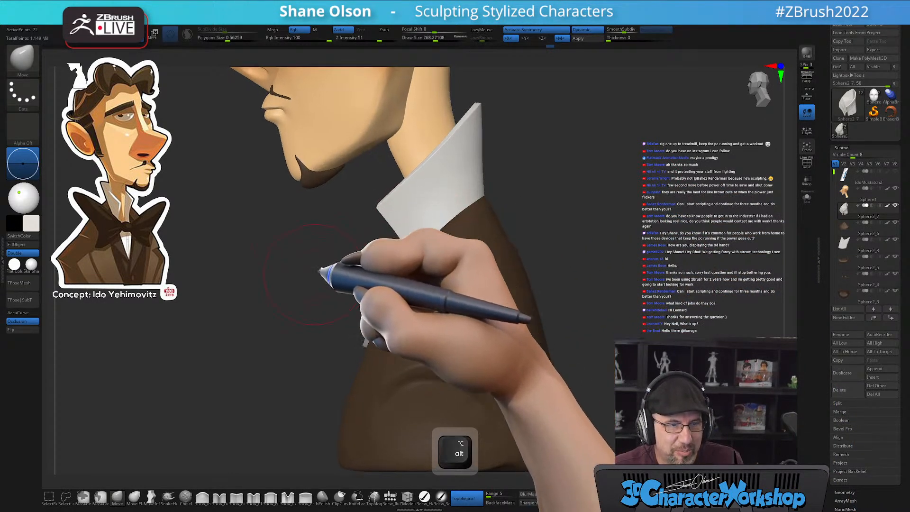
Make the shirt panel the active subtool, hide polyframe and face it from the front with a draw size of about 65
{"action": "left_click", "coordinate": [433, 255], "text": "alt"}
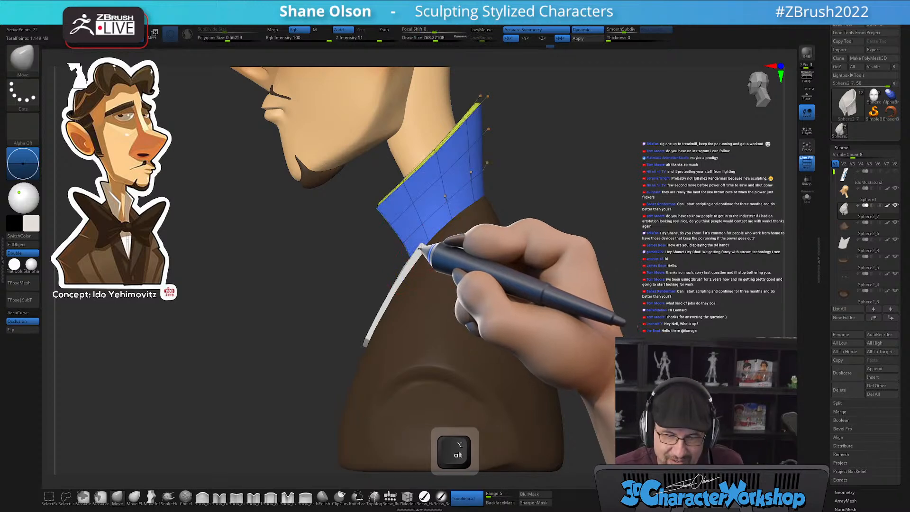
{"action": "left_click", "coordinate": [423, 247], "text": "alt"}
{"action": "left_click_drag", "start_coordinate": [611, 264], "coordinate": [658, 270]}
{"action": "key", "text": "shift+f"}
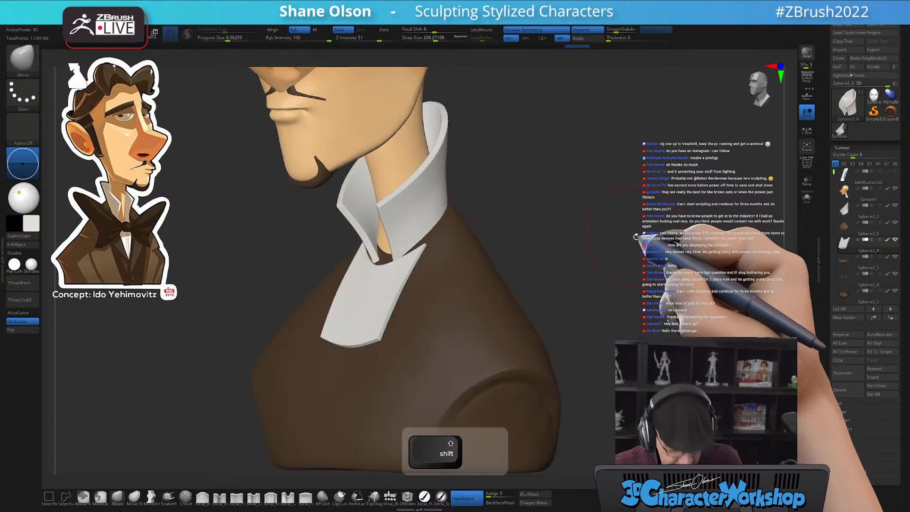
{"action": "left_click_drag", "start_coordinate": [640, 240], "coordinate": [650, 244], "text": "shift"}
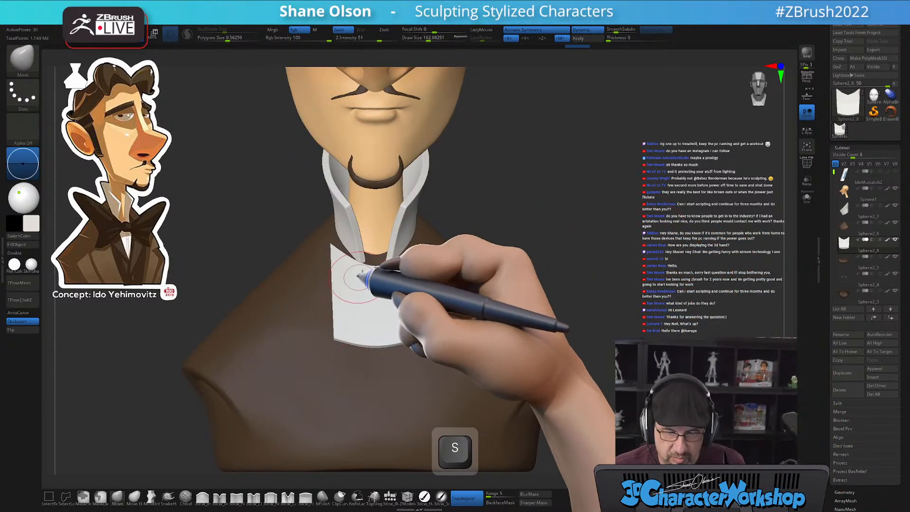
{"action": "left_click_drag", "start_coordinate": [630, 275], "coordinate": [615, 252], "text": "alt"}
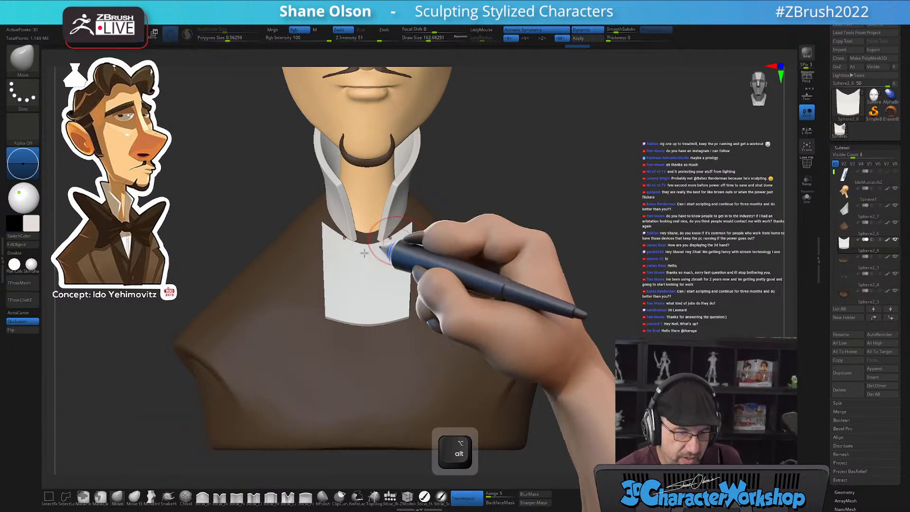
{"action": "key", "text": "s"}
{"action": "mouse_move", "coordinate": [512, 222]}
{"action": "left_mouse_down"}
{"action": "mouse_move", "coordinate": [488, 223]}
{"action": "mouse_move", "coordinate": [539, 203]}
{"action": "left_mouse_up"}
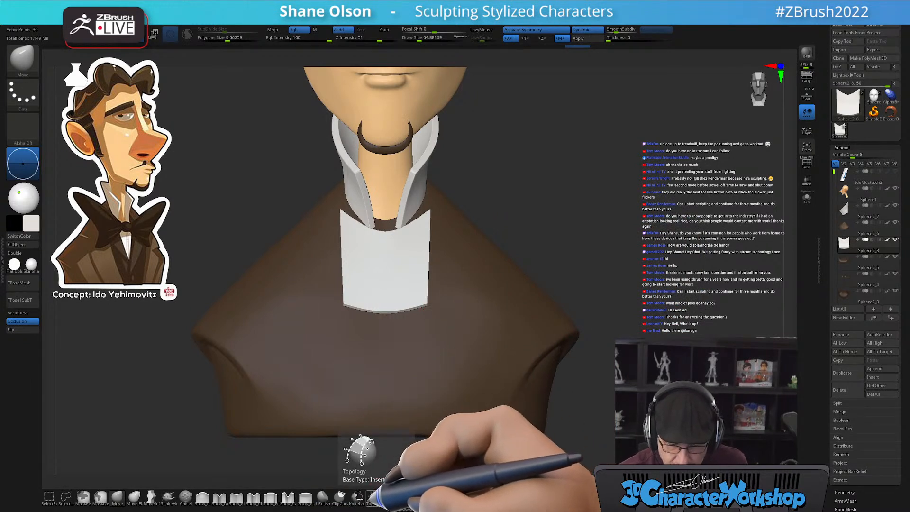
Choose the Topology brush with a smaller draw size and try a vertical line down the shirt panel's middle
{"action": "left_click", "coordinate": [373, 496]}
{"action": "key", "text": "s"}
{"action": "left_click_drag", "start_coordinate": [407, 232], "coordinate": [399, 230]}
{"action": "mouse_move", "coordinate": [399, 231]}
{"action": "right_mouse_down", "text": "alt"}
{"action": "mouse_move", "coordinate": [414, 210]}
{"action": "mouse_move", "coordinate": [404, 231]}
{"action": "right_mouse_up", "text": "alt"}
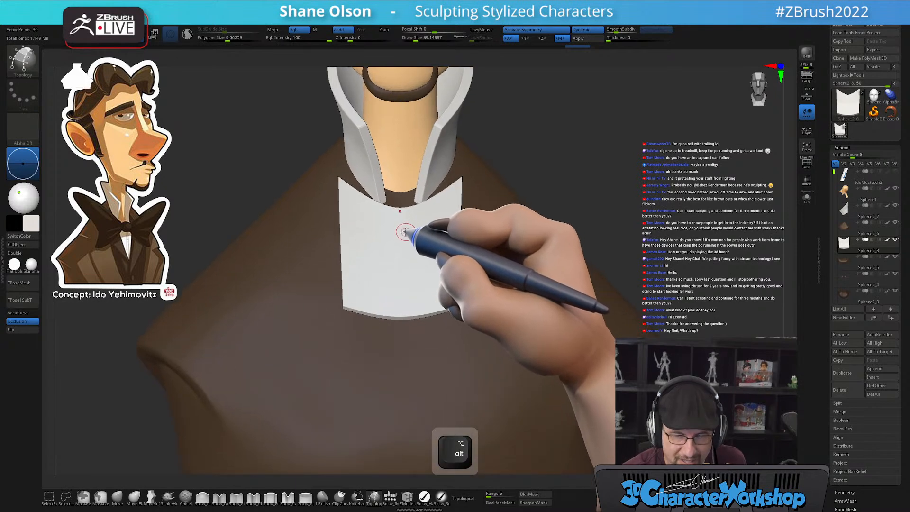
{"action": "key", "text": "s"}
{"action": "left_click_drag", "start_coordinate": [410, 229], "coordinate": [394, 307]}
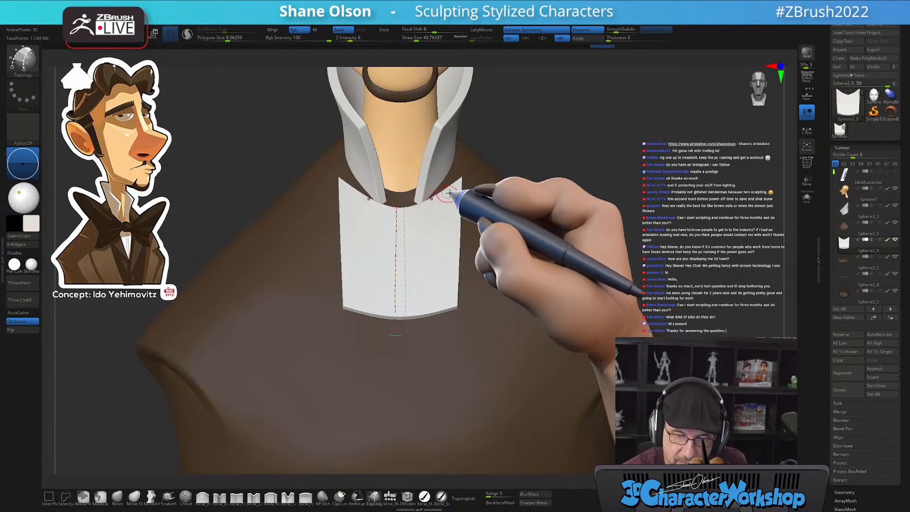
Draw a topology line down the shirt panel's center and a parallel one beside it, using a draw size of about 25
{"action": "right_click_drag", "start_coordinate": [569, 163], "coordinate": [571, 151], "text": "alt"}
{"action": "key", "text": "s"}
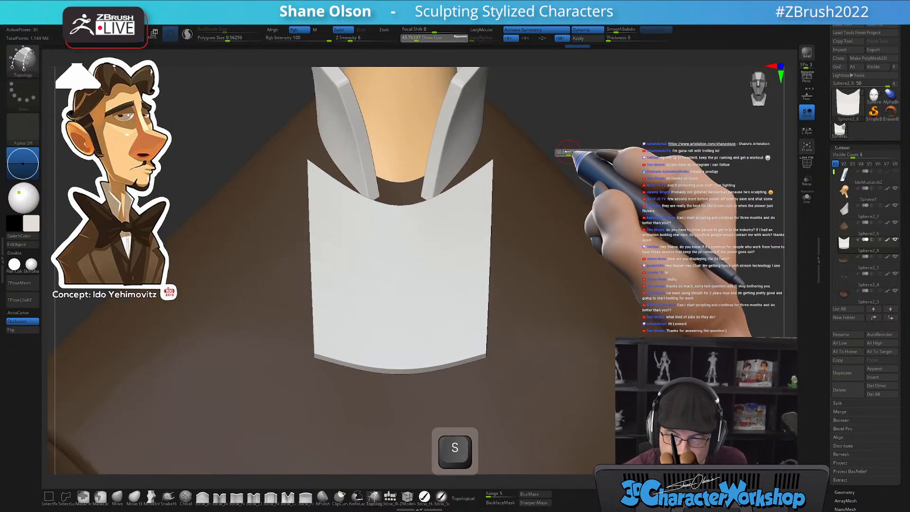
{"action": "left_click_drag", "start_coordinate": [571, 151], "coordinate": [564, 153]}
{"action": "left_click_drag", "start_coordinate": [400, 211], "coordinate": [400, 366]}
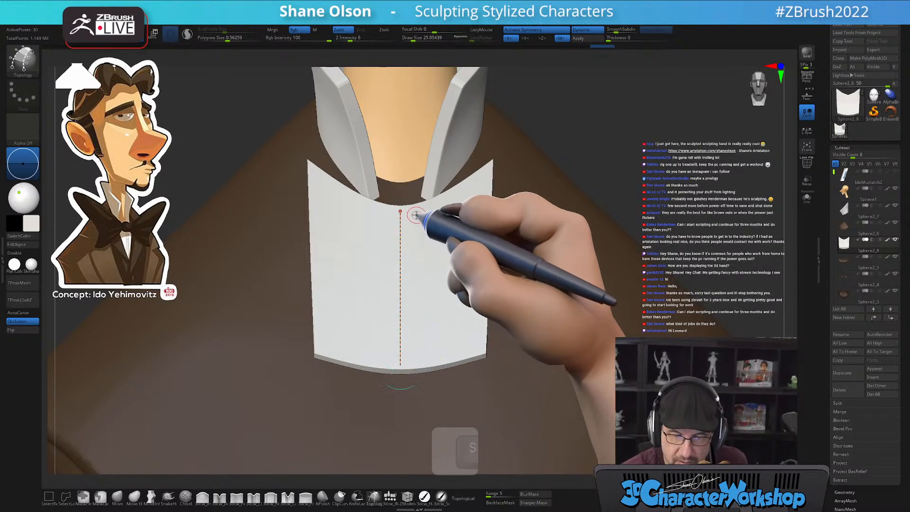
{"action": "left_click_drag", "start_coordinate": [412, 210], "coordinate": [411, 364]}
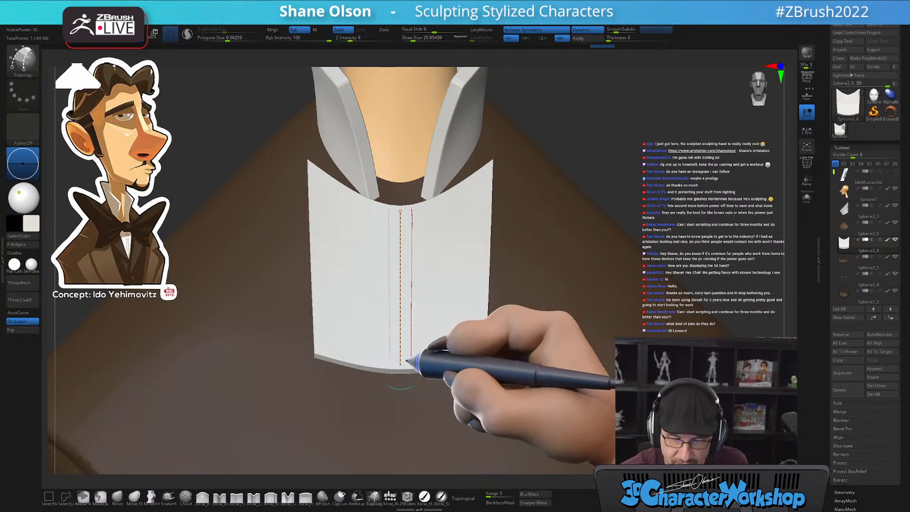
Cross the vertical topology lines with short strokes near the panel's neckline, lower edge and middle to define a narrow strip
{"action": "left_click_drag", "start_coordinate": [424, 210], "coordinate": [389, 214]}
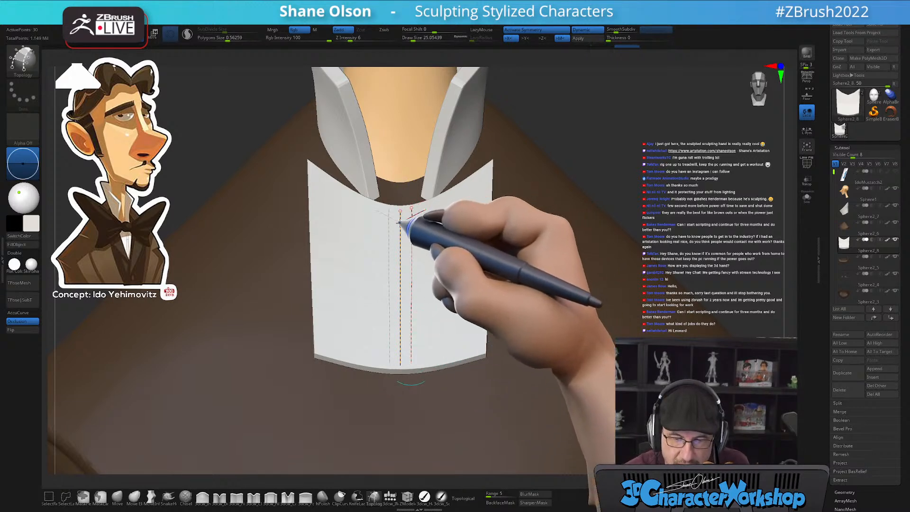
{"action": "left_click_drag", "start_coordinate": [419, 351], "coordinate": [397, 360]}
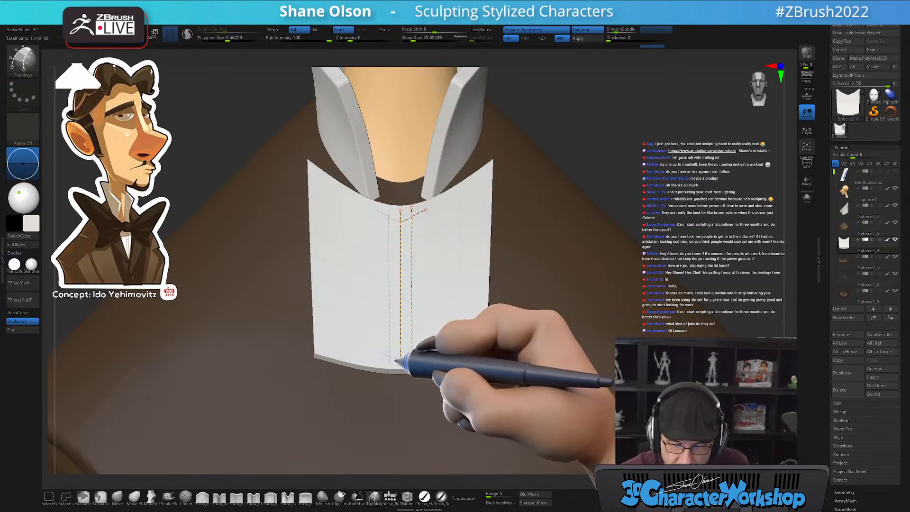
{"action": "left_click_drag", "start_coordinate": [424, 274], "coordinate": [399, 283]}
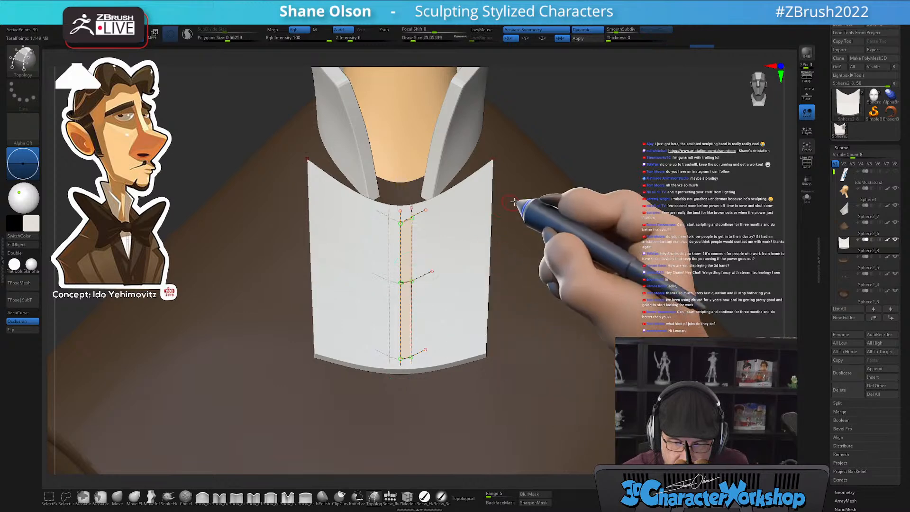
{"action": "left_click_drag", "start_coordinate": [644, 149], "coordinate": [619, 163], "text": "alt"}
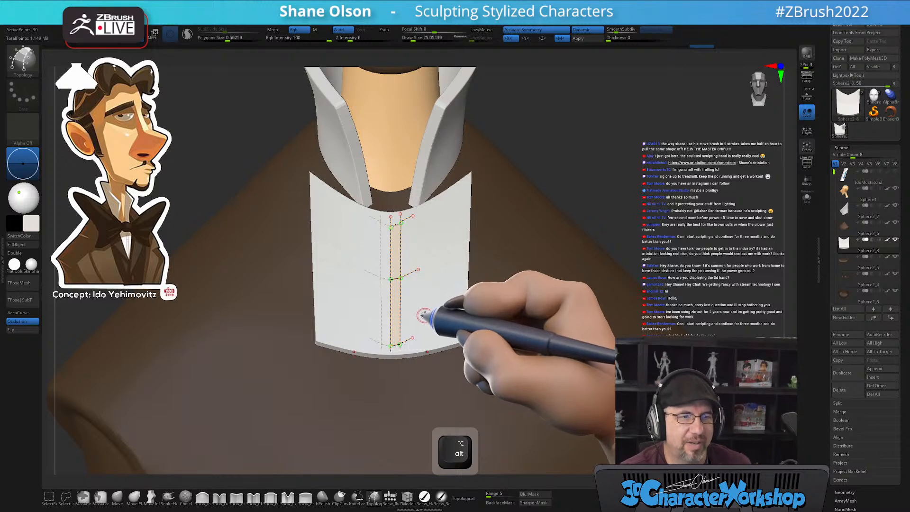
{"action": "left_click_drag", "start_coordinate": [561, 152], "coordinate": [565, 145]}
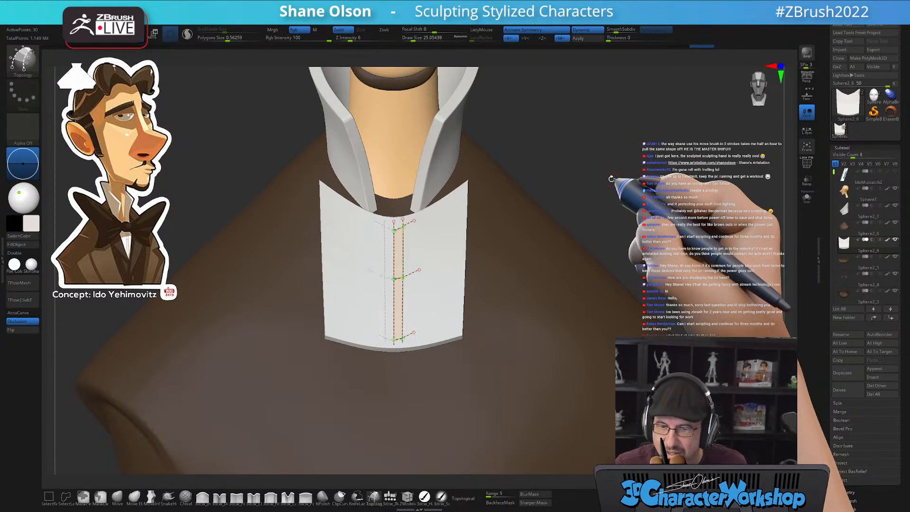
Generate the narrow placket strip from the topology lines and turn on polyframe
{"action": "key", "text": "s"}
{"action": "left_click", "coordinate": [445, 243]}
{"action": "mouse_move", "coordinate": [655, 179]}
{"action": "left_mouse_down"}
{"action": "mouse_move", "coordinate": [625, 178]}
{"action": "mouse_move", "coordinate": [636, 171]}
{"action": "left_mouse_up"}
{"action": "key", "text": "shift+f"}
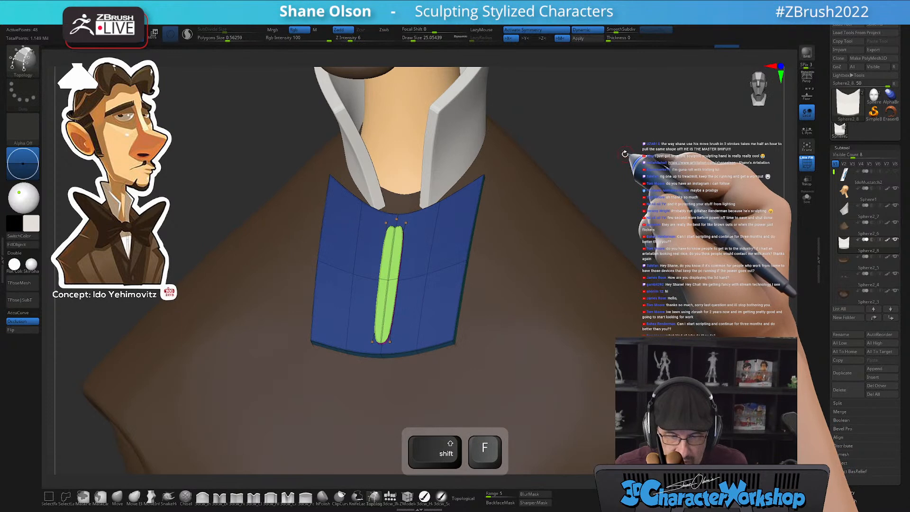
Split the placket strip off the shirt panel into its own subtool, make it active and isolate it with Solo
{"action": "key", "text": "2"}
{"action": "left_click", "coordinate": [615, 283]}
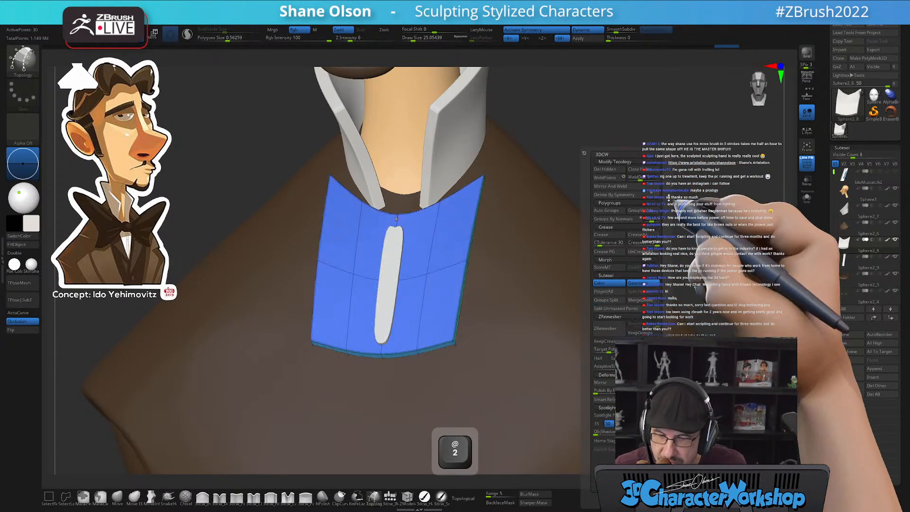
{"action": "key", "text": "Down"}
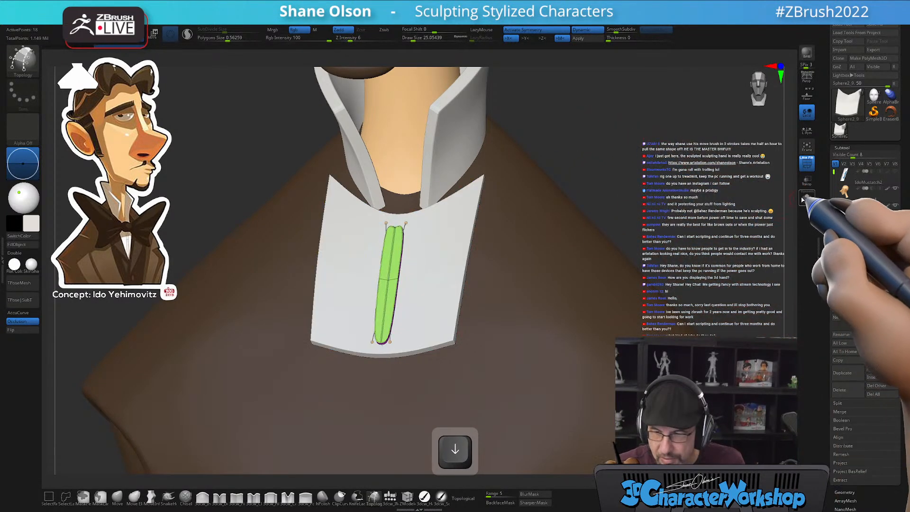
{"action": "left_click", "coordinate": [807, 197]}
Turn off the strip's Dynamic Subdivision and even out its notched ends using the Move brush at a small draw size
{"action": "mouse_move", "coordinate": [645, 169]}
{"action": "left_mouse_down"}
{"action": "mouse_move", "coordinate": [630, 240]}
{"action": "mouse_move", "coordinate": [520, 218]}
{"action": "mouse_move", "coordinate": [534, 240]}
{"action": "mouse_move", "coordinate": [525, 264]}
{"action": "mouse_move", "coordinate": [433, 238]}
{"action": "mouse_move", "coordinate": [445, 262]}
{"action": "left_mouse_up"}
{"action": "key", "text": "shift"}
{"action": "key", "text": "shift+d"}
{"action": "key", "text": "s"}
{"action": "left_click", "coordinate": [117, 496]}
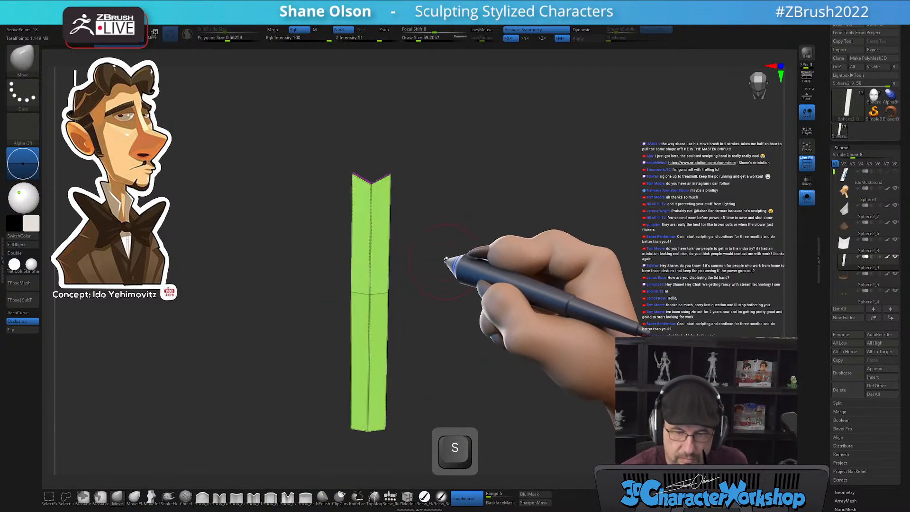
{"action": "mouse_move", "coordinate": [420, 179]}
{"action": "left_mouse_down", "text": "alt"}
{"action": "mouse_move", "coordinate": [416, 197]}
{"action": "mouse_move", "coordinate": [388, 192]}
{"action": "mouse_move", "coordinate": [385, 204]}
{"action": "mouse_move", "coordinate": [366, 203]}
{"action": "left_mouse_up", "text": "alt"}
{"action": "key", "text": "s"}
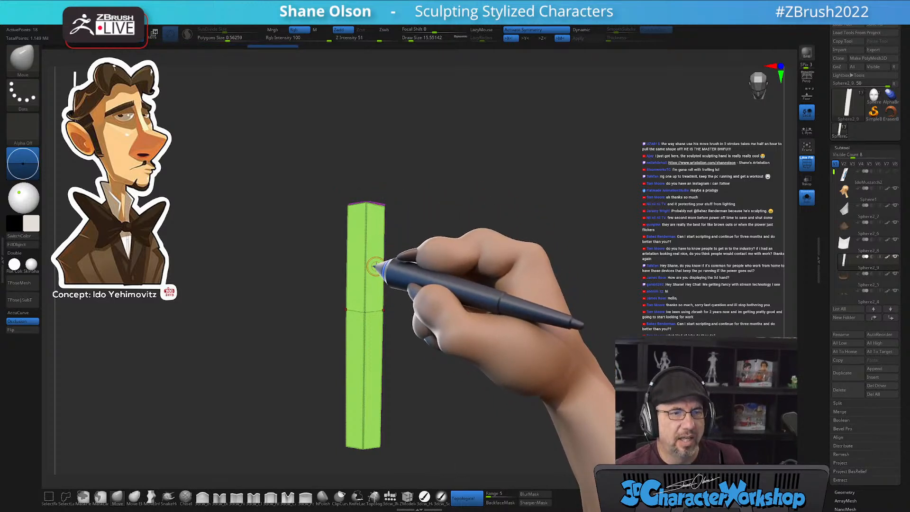
Inspect the strip's side faces, smooth it with Dynamic Subdivision and bring back the rest of the bust in front view
{"action": "left_click_drag", "start_coordinate": [495, 326], "coordinate": [479, 290]}
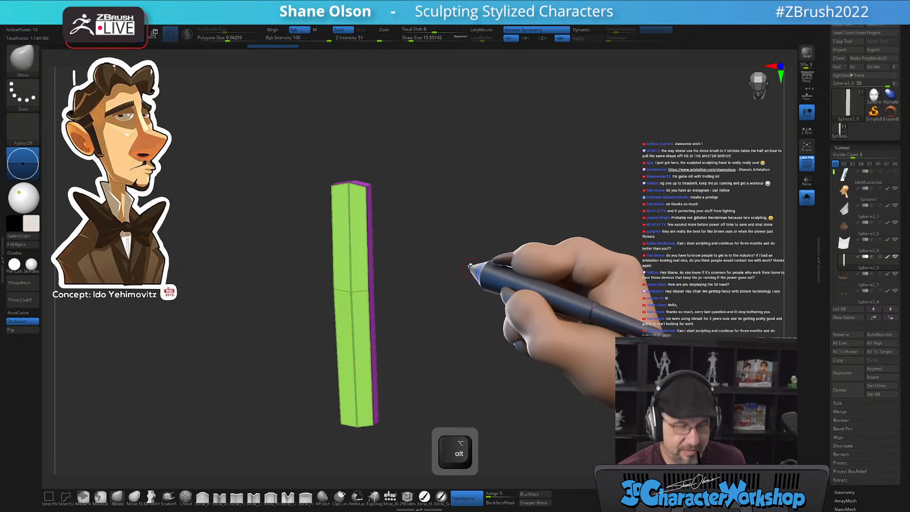
{"action": "left_click_drag", "start_coordinate": [469, 261], "coordinate": [472, 261], "text": "alt"}
{"action": "key", "text": "s"}
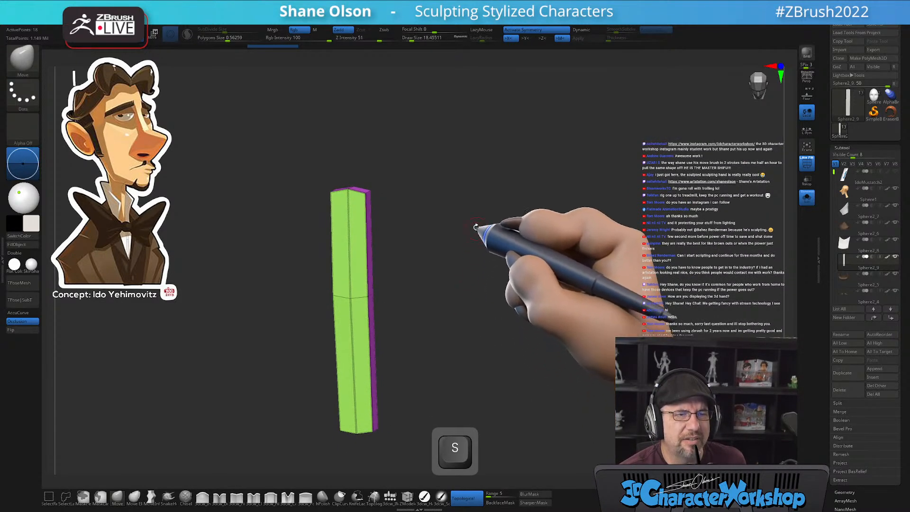
{"action": "left_click_drag", "start_coordinate": [463, 210], "coordinate": [470, 201], "text": "alt"}
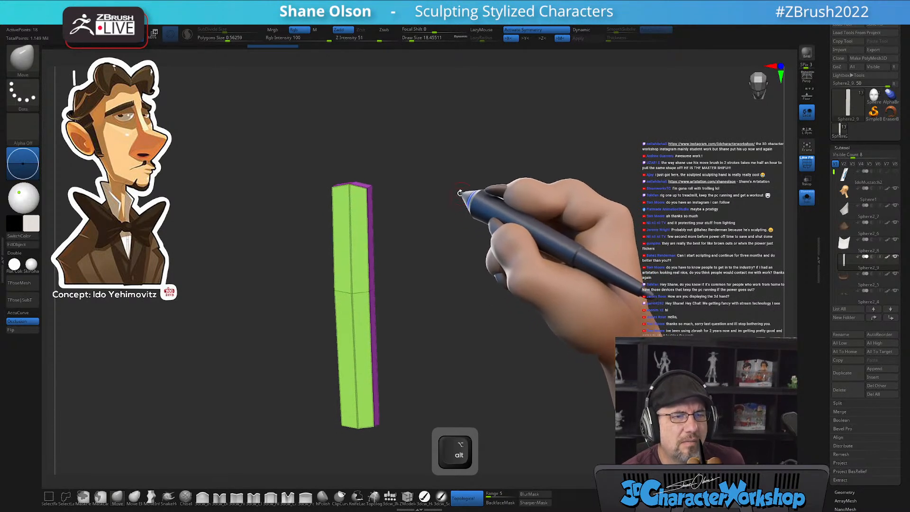
{"action": "key", "text": "2"}
{"action": "left_click", "coordinate": [468, 260]}
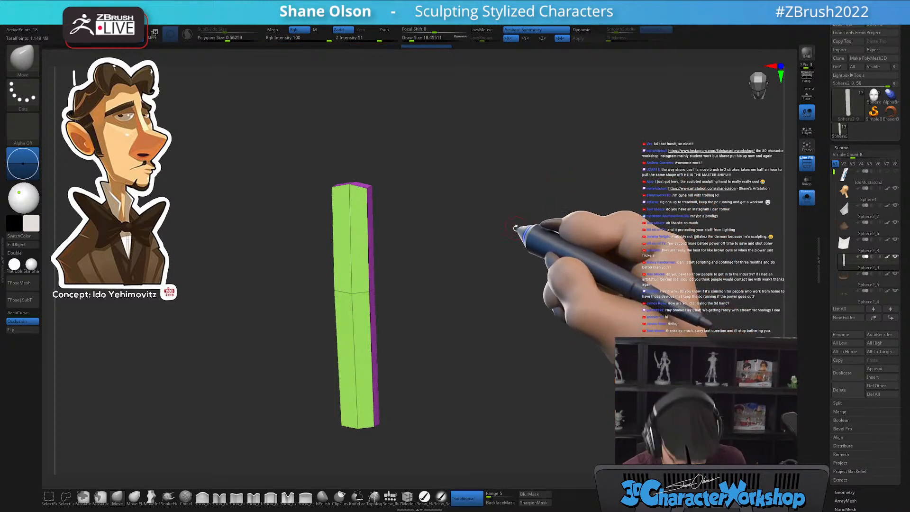
{"action": "key", "text": "d"}
{"action": "left_click_drag", "start_coordinate": [489, 263], "coordinate": [490, 267], "text": "shift"}
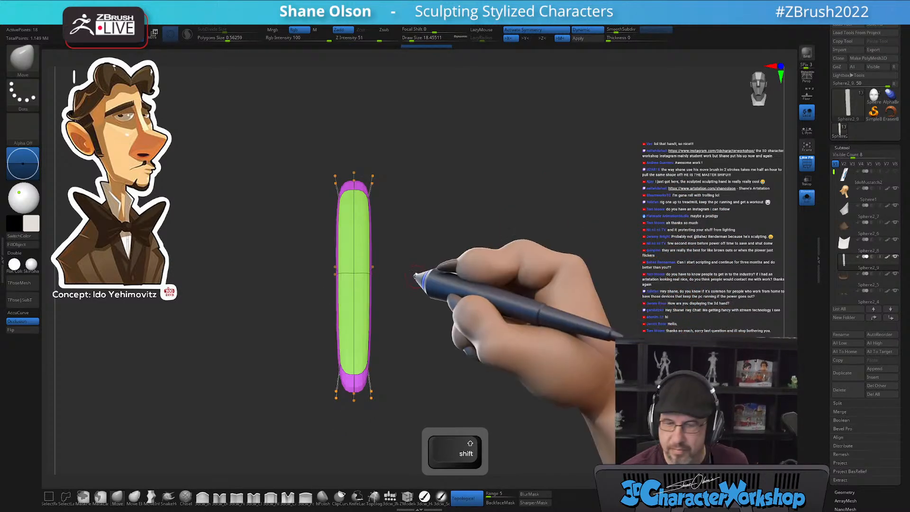
{"action": "left_click", "coordinate": [807, 197]}
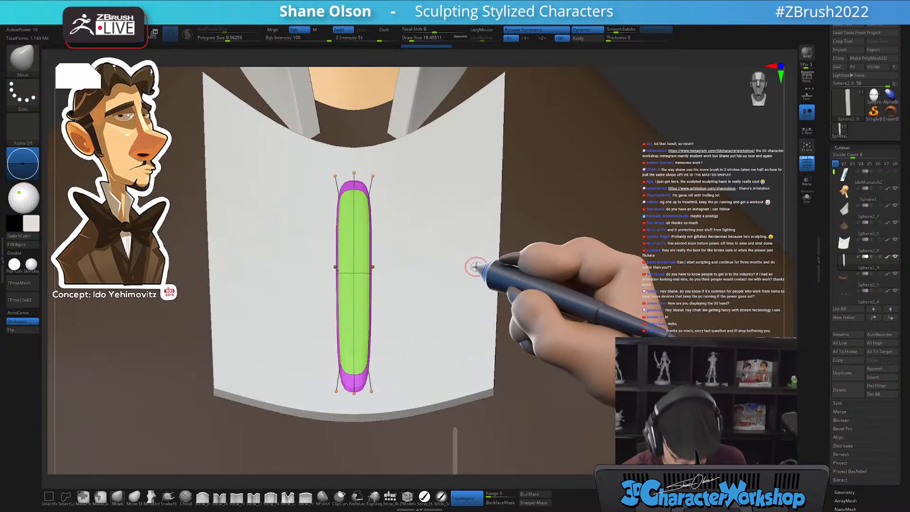
Center the gizmo on the placket strip and lengthen it so it runs from the neckline to near the panel's lower edge
{"action": "key", "text": "w"}
{"action": "key", "text": "x"}
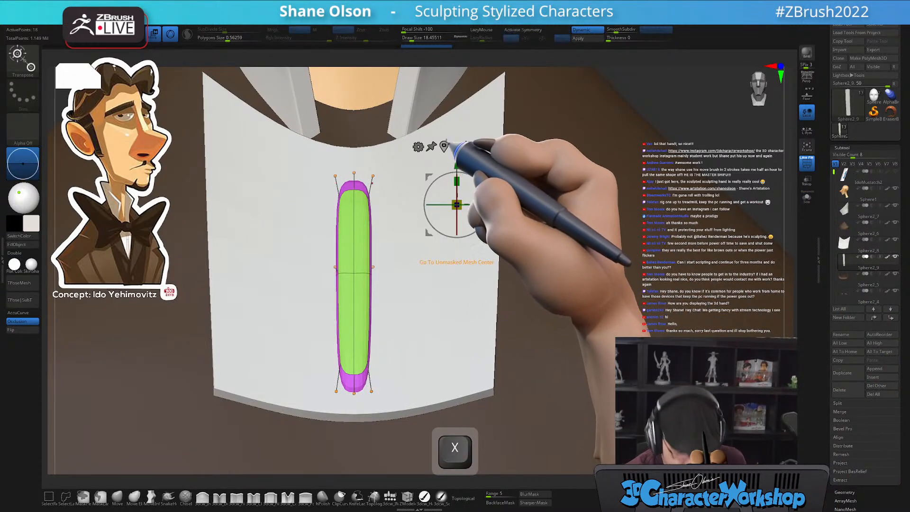
{"action": "left_click", "coordinate": [444, 146]}
{"action": "key", "text": "x"}
{"action": "left_click_drag", "start_coordinate": [363, 285], "coordinate": [354, 243]}
{"action": "left_click_drag", "start_coordinate": [463, 290], "coordinate": [471, 309]}
{"action": "mouse_move", "coordinate": [396, 270]}
{"action": "left_mouse_down"}
{"action": "mouse_move", "coordinate": [386, 245]}
{"action": "mouse_move", "coordinate": [456, 238]}
{"action": "mouse_move", "coordinate": [445, 232]}
{"action": "mouse_move", "coordinate": [436, 285]}
{"action": "mouse_move", "coordinate": [446, 247]}
{"action": "left_mouse_up"}
Turn off the placket strip's Dynamic Subdivision and insert an edge loop near its lower and upper ends with ZModeler
{"action": "key", "text": "shift+d"}
{"action": "key", "text": "q"}
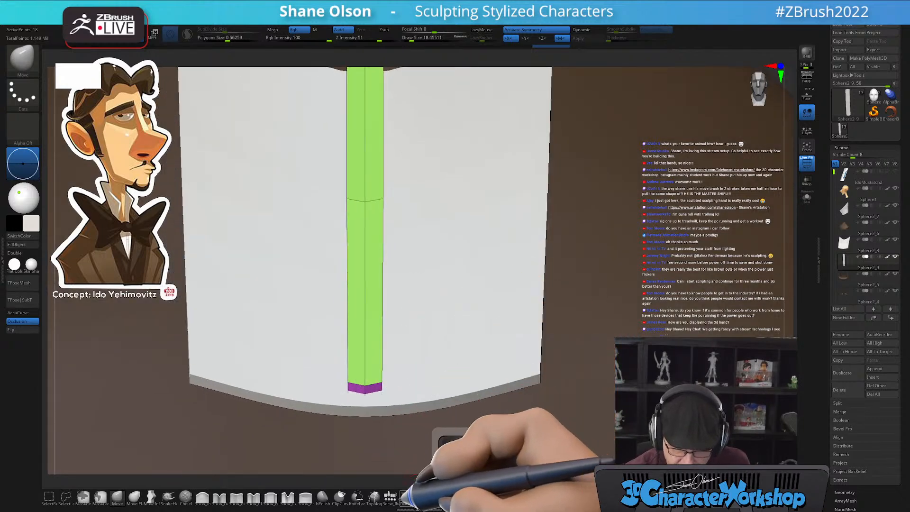
{"action": "left_click", "coordinate": [408, 496]}
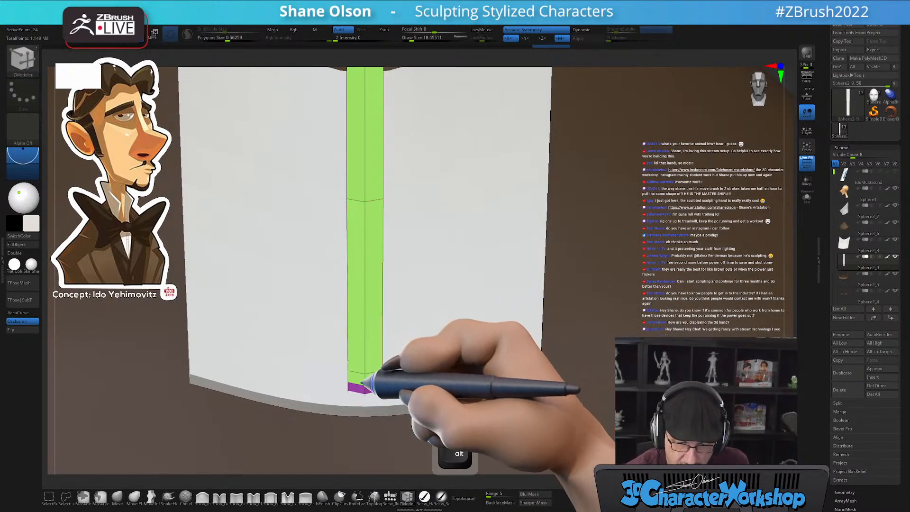
{"action": "left_click_drag", "start_coordinate": [421, 195], "coordinate": [409, 364], "text": "alt"}
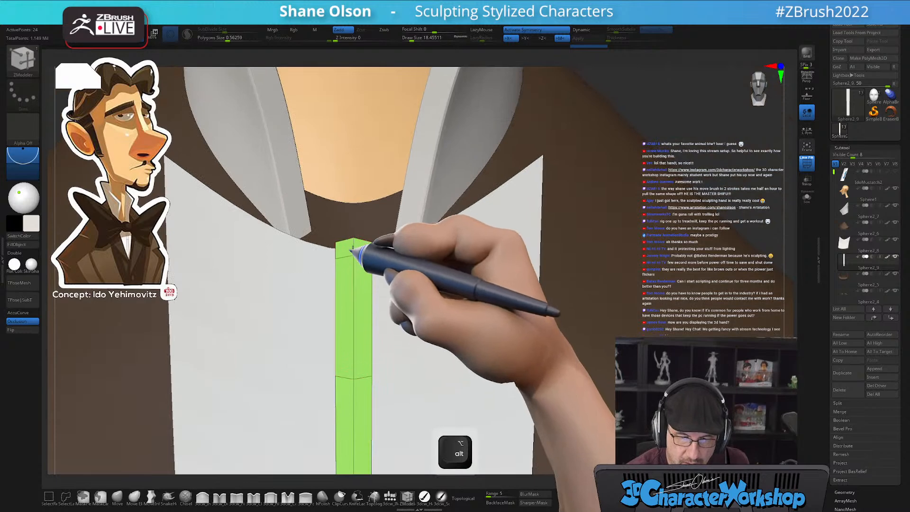
{"action": "left_click_drag", "start_coordinate": [350, 258], "coordinate": [463, 309], "text": "alt"}
Turn the strip's Dynamic Subdivision back on, hide the polyframe and inspect its rounded ends
{"action": "key", "text": "d"}
{"action": "left_click_drag", "start_coordinate": [451, 256], "coordinate": [453, 214], "text": "alt"}
{"action": "key", "text": "shift+f"}
{"action": "mouse_move", "coordinate": [469, 300]}
{"action": "left_mouse_down", "text": "alt"}
{"action": "mouse_move", "coordinate": [463, 285]}
{"action": "mouse_move", "coordinate": [472, 284]}
{"action": "mouse_move", "coordinate": [462, 289]}
{"action": "left_mouse_up", "text": "alt"}
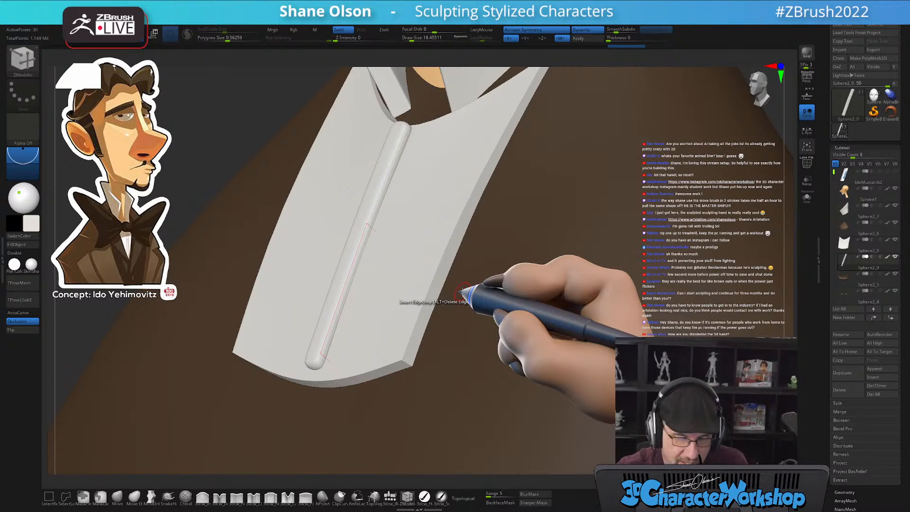
{"action": "key", "text": "q"}
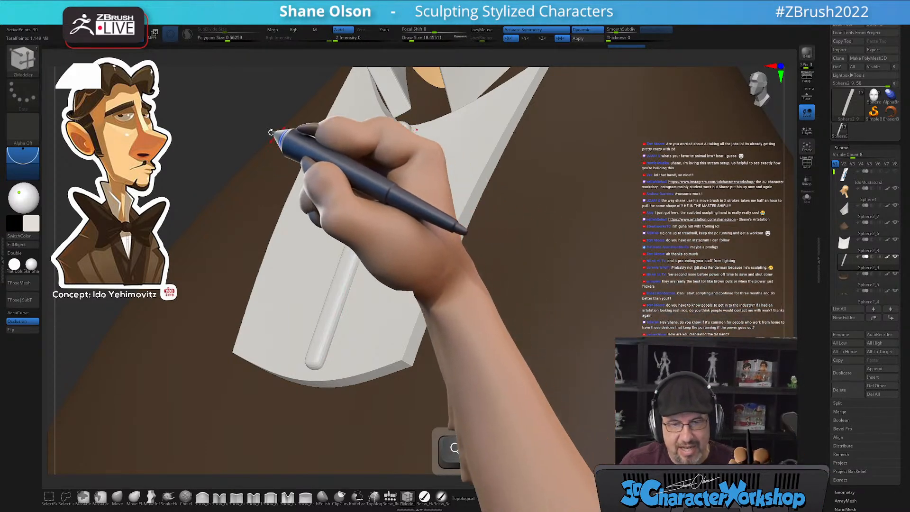
In side view, bend the placket strip to follow the shirt panel's curve using the Move brush at a draw size of about 163
{"action": "left_click_drag", "start_coordinate": [241, 129], "coordinate": [284, 203]}
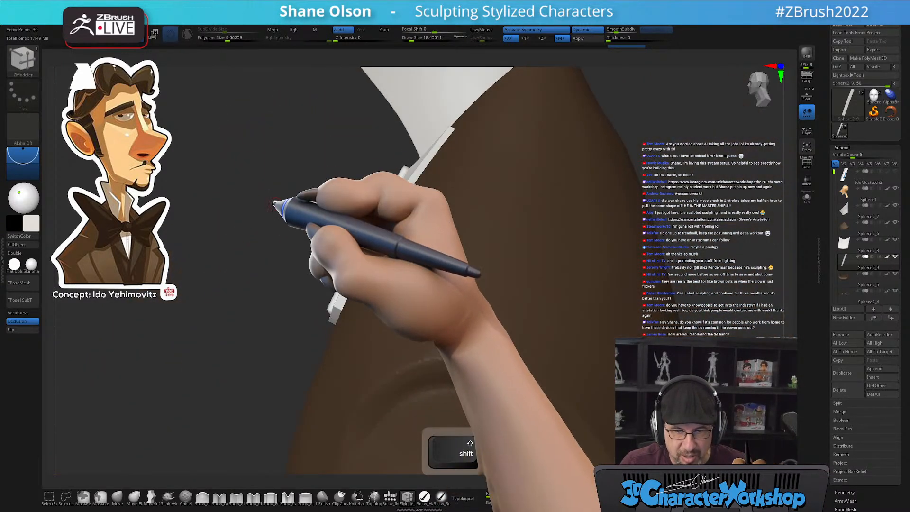
{"action": "key", "text": "shift"}
{"action": "left_click", "coordinate": [117, 496]}
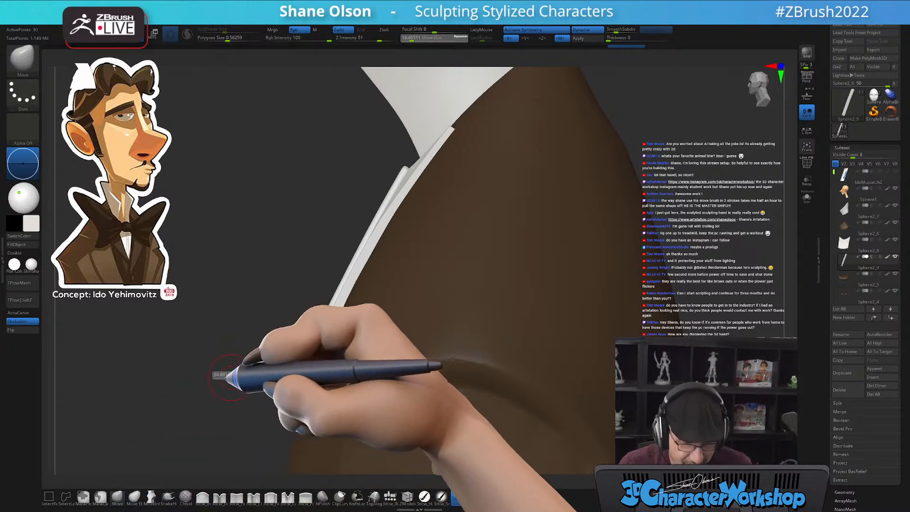
{"action": "mouse_move", "coordinate": [253, 329]}
{"action": "left_mouse_down", "text": "alt"}
{"action": "mouse_move", "coordinate": [258, 339]}
{"action": "mouse_move", "coordinate": [291, 294]}
{"action": "left_mouse_up", "text": "alt"}
{"action": "key", "text": "s"}
{"action": "key", "text": "shift"}
{"action": "key", "text": "shift+f"}
{"action": "key", "text": "s"}
{"action": "left_click_drag", "start_coordinate": [364, 238], "coordinate": [366, 237]}
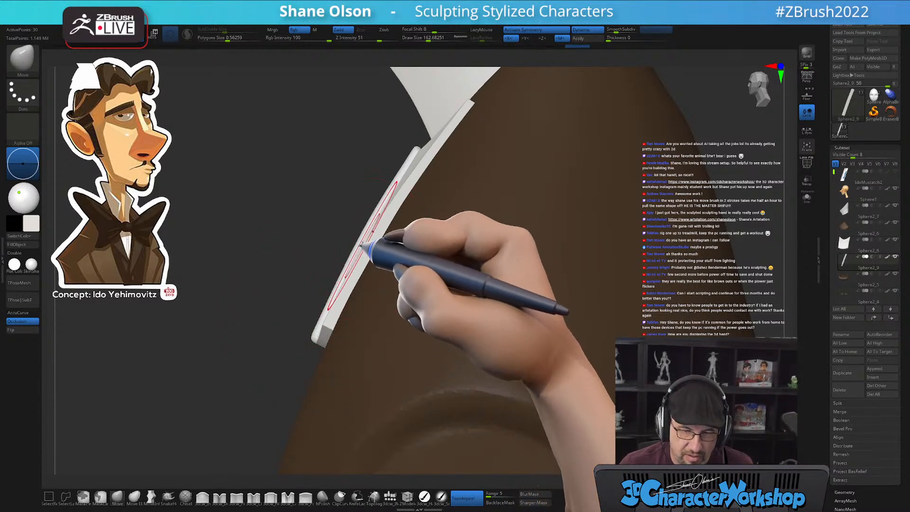
Recenter the gizmo on the placket strip and slim the strip slightly, checking its fit from the front and side
{"action": "left_click_drag", "start_coordinate": [308, 191], "coordinate": [345, 196]}
{"action": "key", "text": "w"}
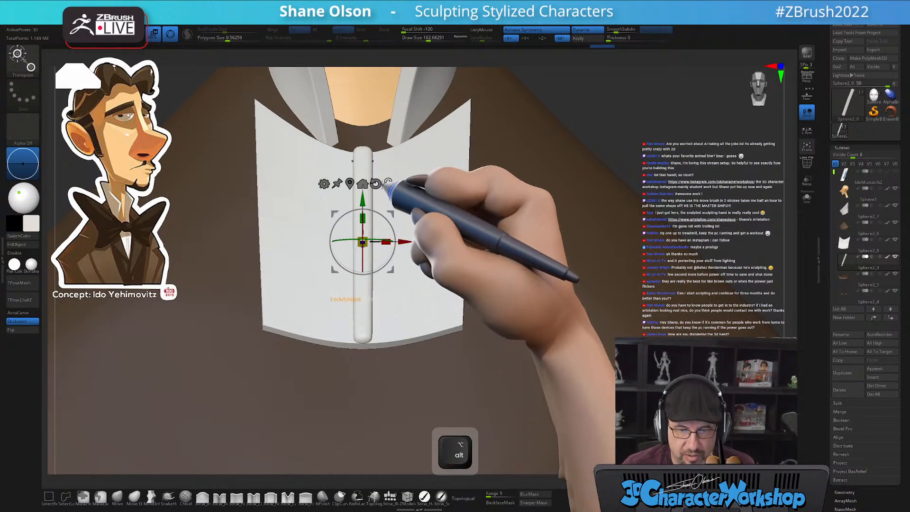
{"action": "left_click", "coordinate": [382, 248], "text": "alt"}
{"action": "left_click_drag", "start_coordinate": [338, 242], "coordinate": [353, 245]}
{"action": "mouse_move", "coordinate": [671, 131]}
{"action": "left_mouse_down", "text": "alt"}
{"action": "mouse_move", "coordinate": [628, 130]}
{"action": "mouse_move", "coordinate": [606, 164]}
{"action": "left_mouse_up", "text": "alt"}
{"action": "key", "text": "q"}
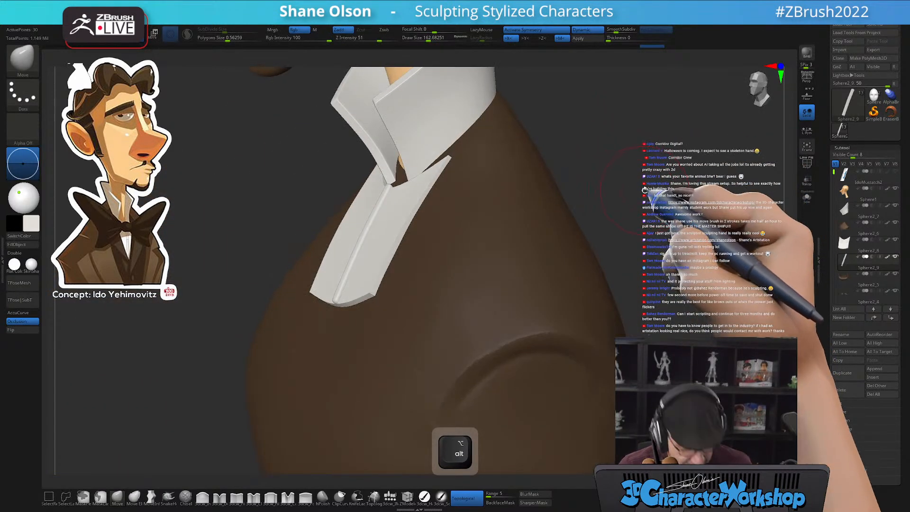
Examine the collar, shirt panel and placket from front, three-quarter and side views against the concept art
{"action": "key", "text": "s"}
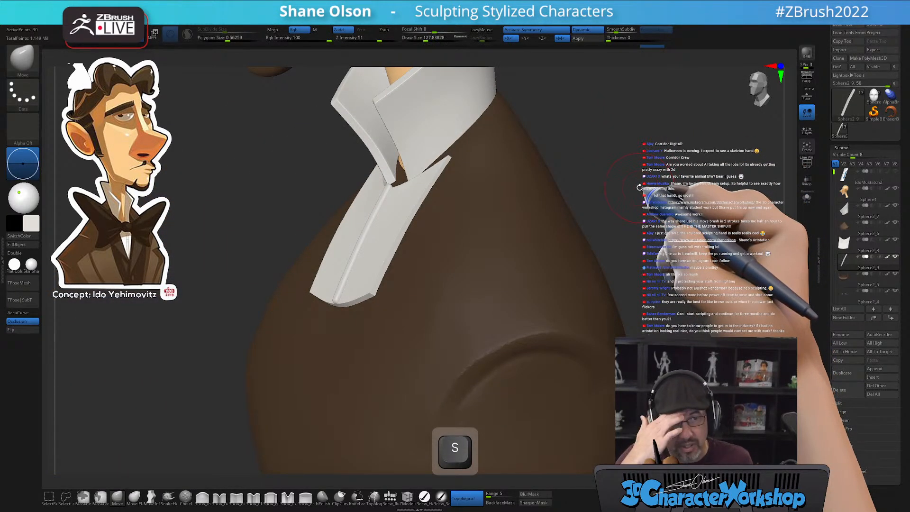
{"action": "left_click_drag", "start_coordinate": [640, 188], "coordinate": [646, 183]}
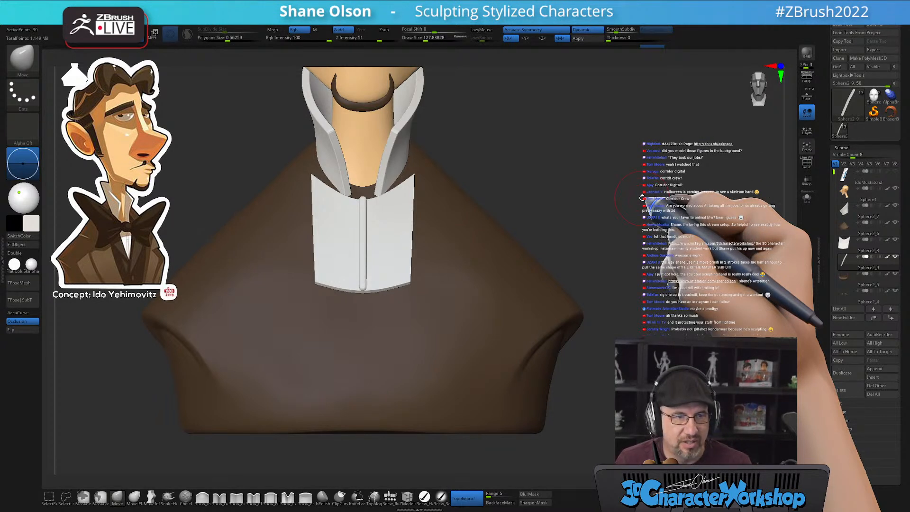
{"action": "left_click_drag", "start_coordinate": [642, 197], "coordinate": [605, 178]}
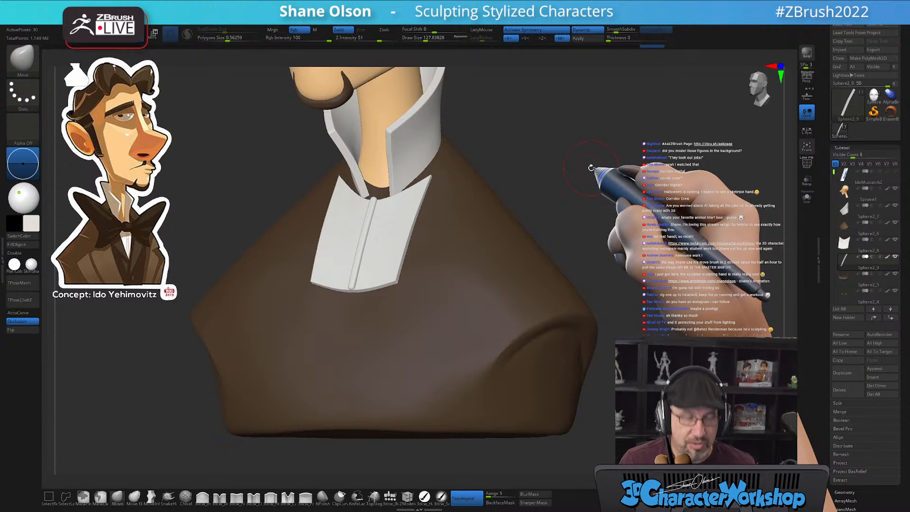
{"action": "left_click_drag", "start_coordinate": [576, 169], "coordinate": [551, 195], "text": "alt"}
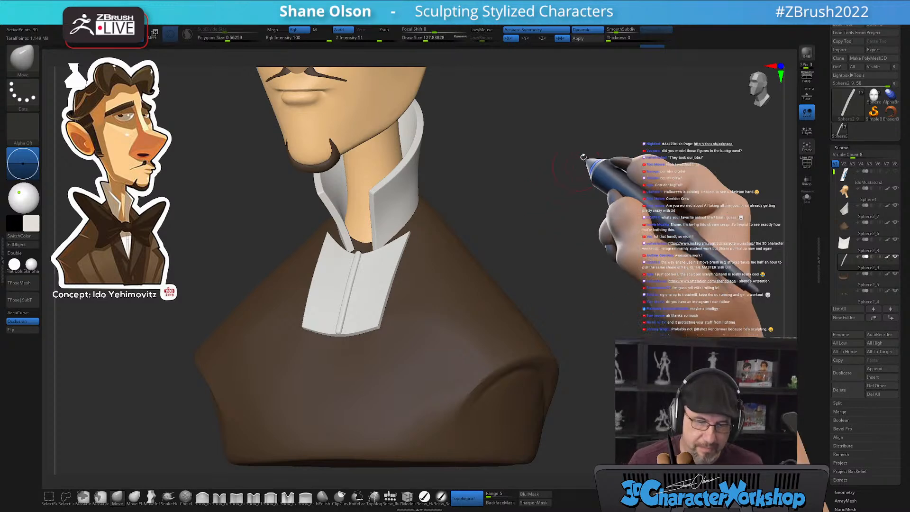
{"action": "left_click_drag", "start_coordinate": [563, 147], "coordinate": [559, 161]}
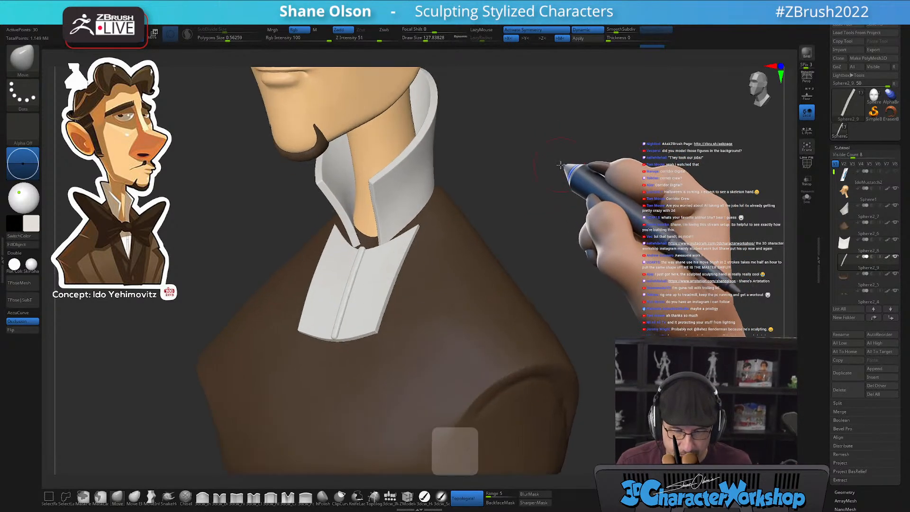
{"action": "left_click_drag", "start_coordinate": [630, 162], "coordinate": [176, 246]}
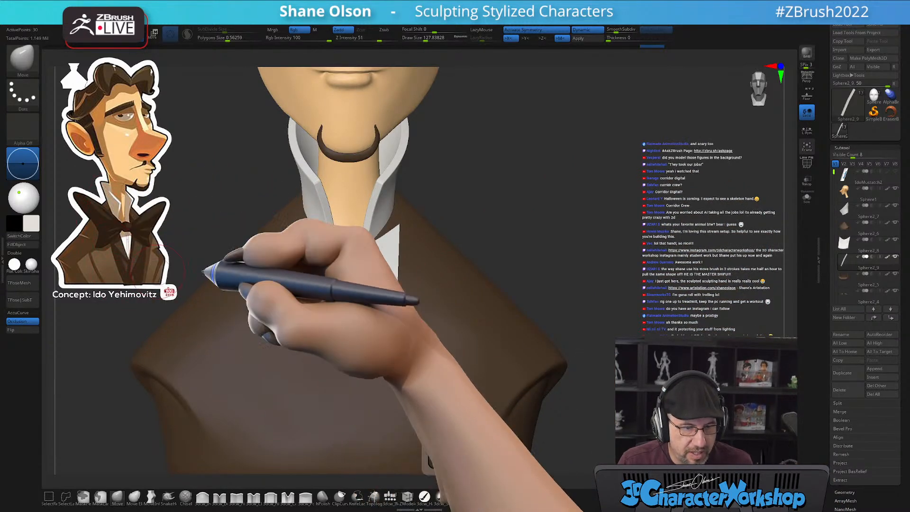
{"action": "left_click_drag", "start_coordinate": [533, 186], "coordinate": [551, 179], "text": "alt"}
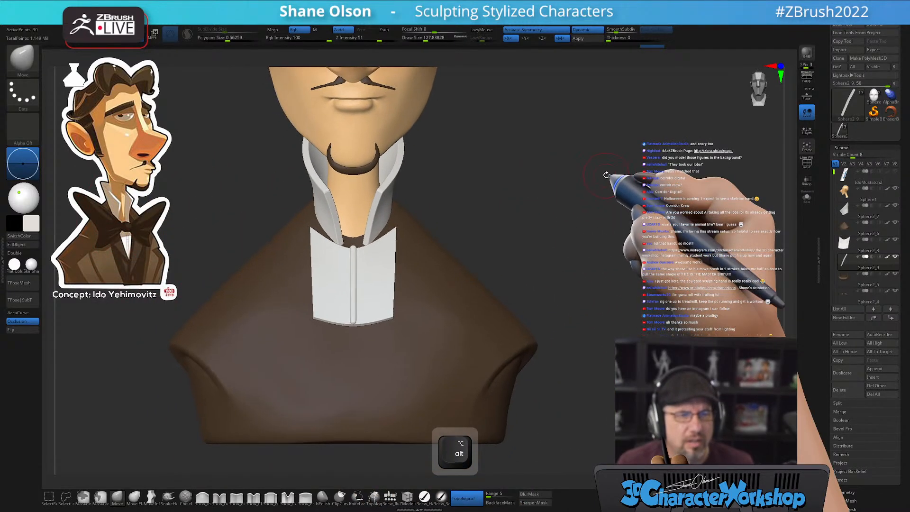
{"action": "left_click_drag", "start_coordinate": [616, 179], "coordinate": [627, 183]}
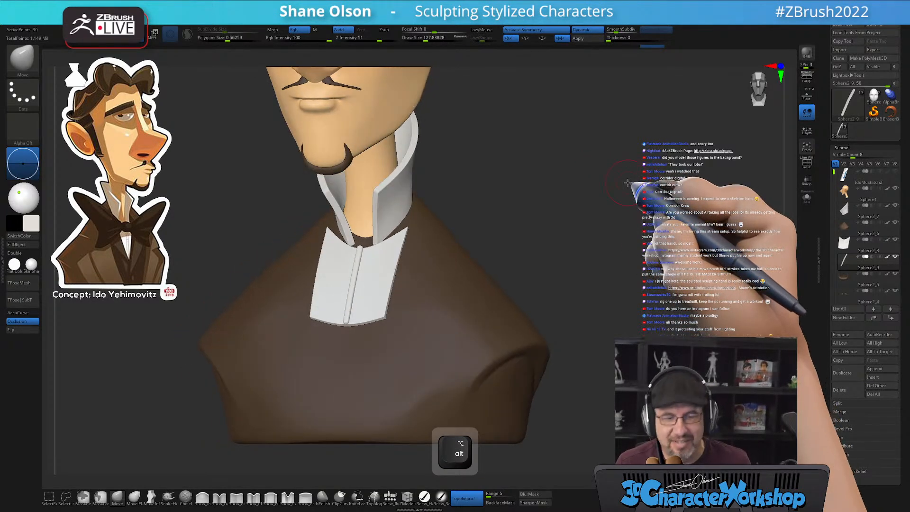
{"action": "key", "text": "s"}
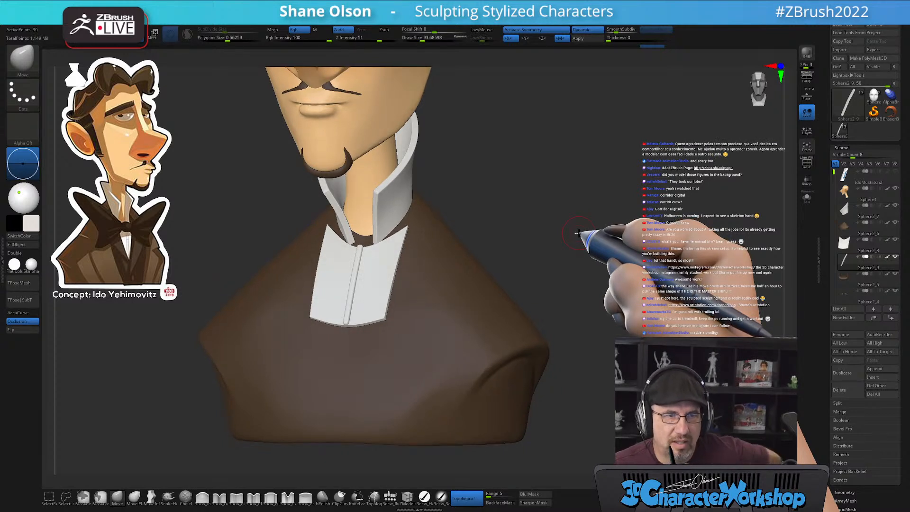
{"action": "key", "text": "s"}
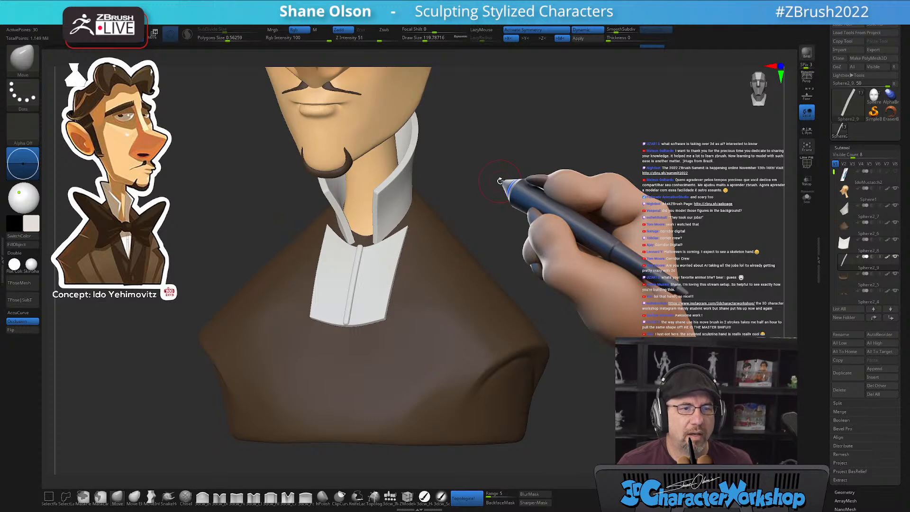
{"action": "mouse_move", "coordinate": [501, 181]}
{"action": "left_mouse_down"}
{"action": "mouse_move", "coordinate": [508, 187]}
{"action": "mouse_move", "coordinate": [524, 177]}
{"action": "left_mouse_up"}
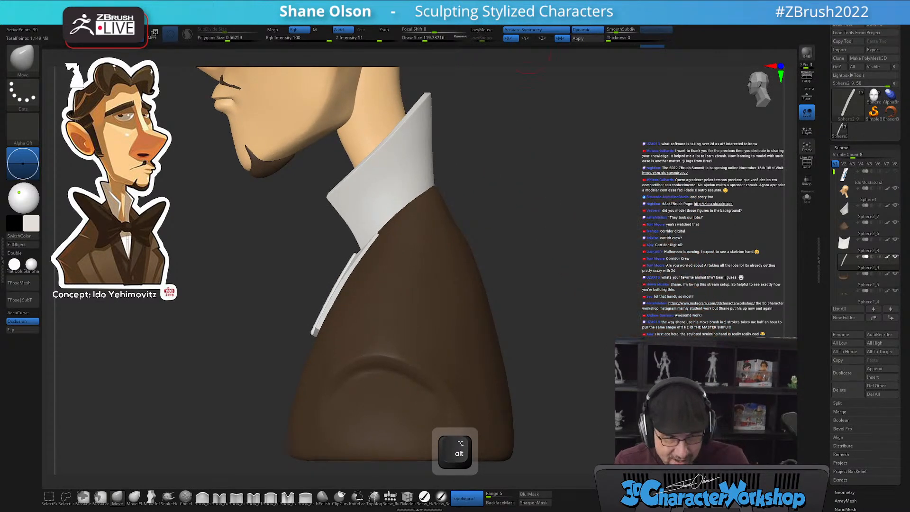
Make the brown torso the active subtool and hide the white shirt panel
{"action": "left_click", "coordinate": [433, 280], "text": "alt"}
{"action": "key", "text": "shift+f"}
{"action": "key", "text": "shift+f"}
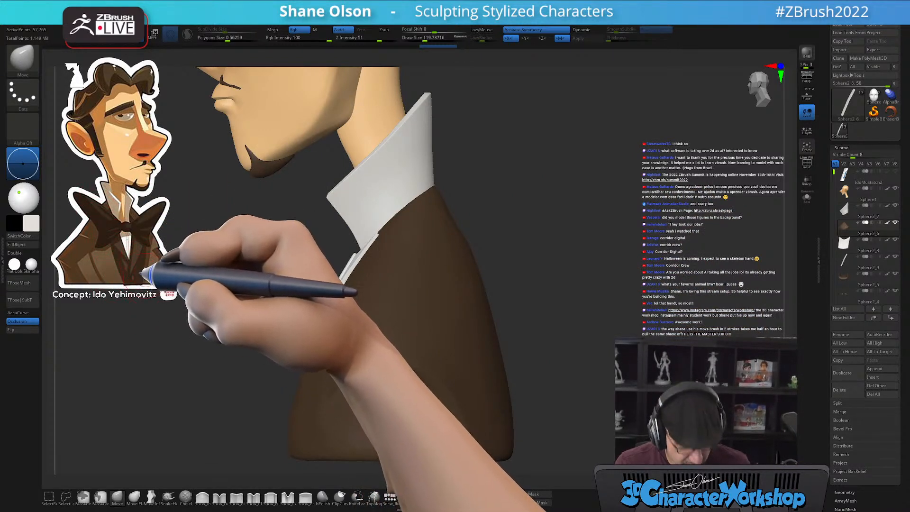
{"action": "left_click_drag", "start_coordinate": [671, 223], "coordinate": [711, 227]}
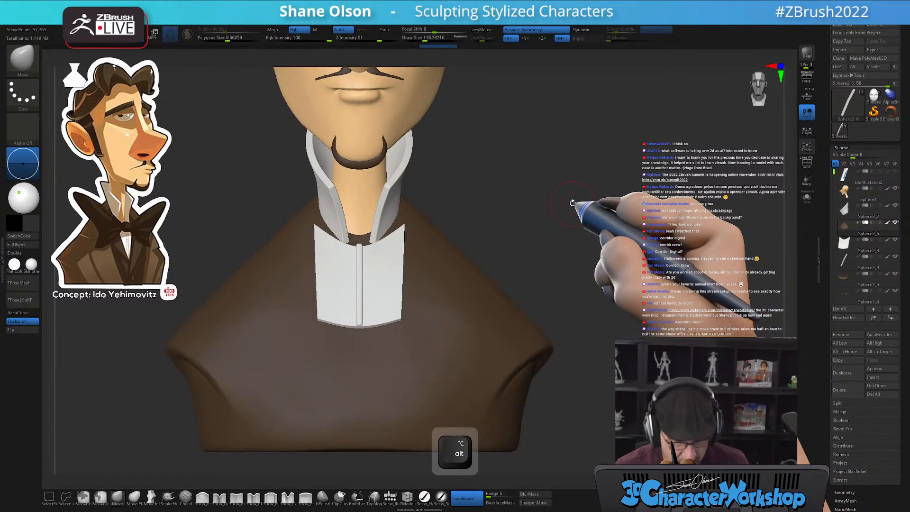
{"action": "left_click", "coordinate": [895, 239]}
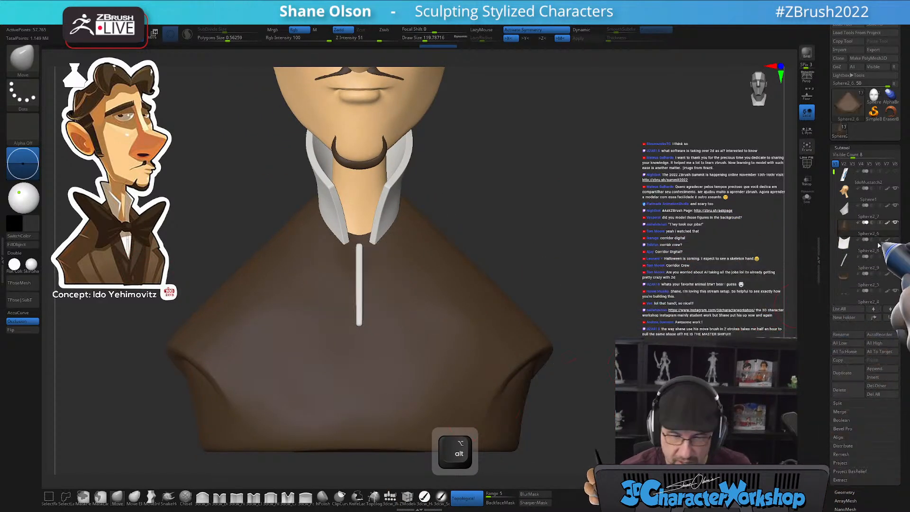
Reshape the torso beside the collar base using the Move brush at a draw size of about 80
{"action": "mouse_move", "coordinate": [585, 277]}
{"action": "left_mouse_down", "text": "alt"}
{"action": "mouse_move", "coordinate": [560, 234]}
{"action": "mouse_move", "coordinate": [500, 255]}
{"action": "left_mouse_up", "text": "alt"}
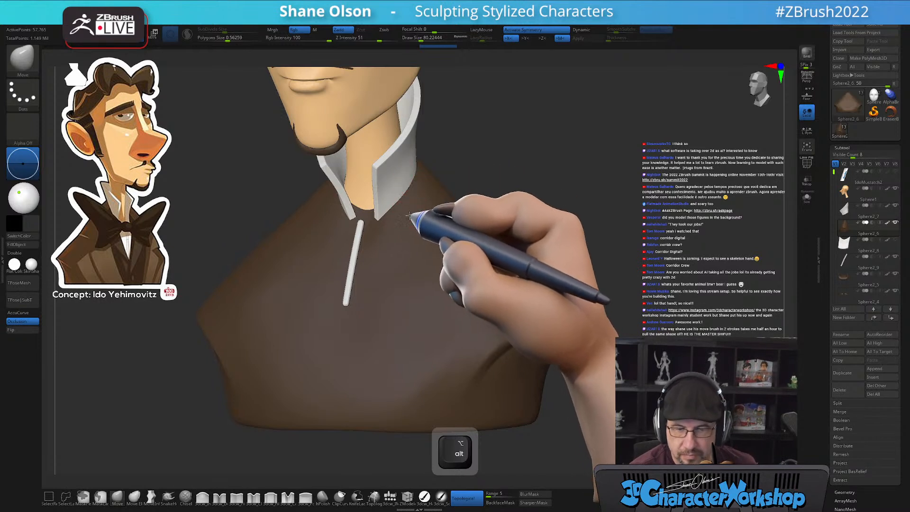
{"action": "left_click_drag", "start_coordinate": [417, 209], "coordinate": [414, 185]}
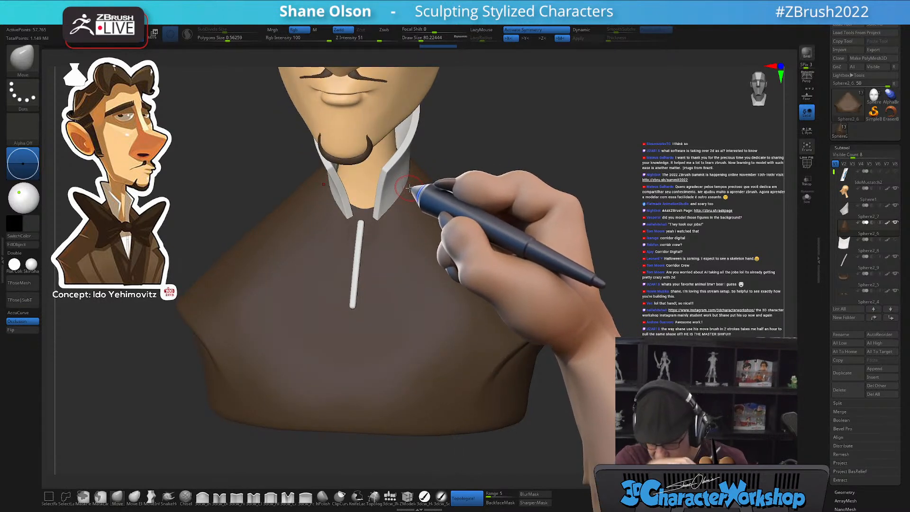
{"action": "left_click_drag", "start_coordinate": [471, 199], "coordinate": [422, 163], "text": "alt"}
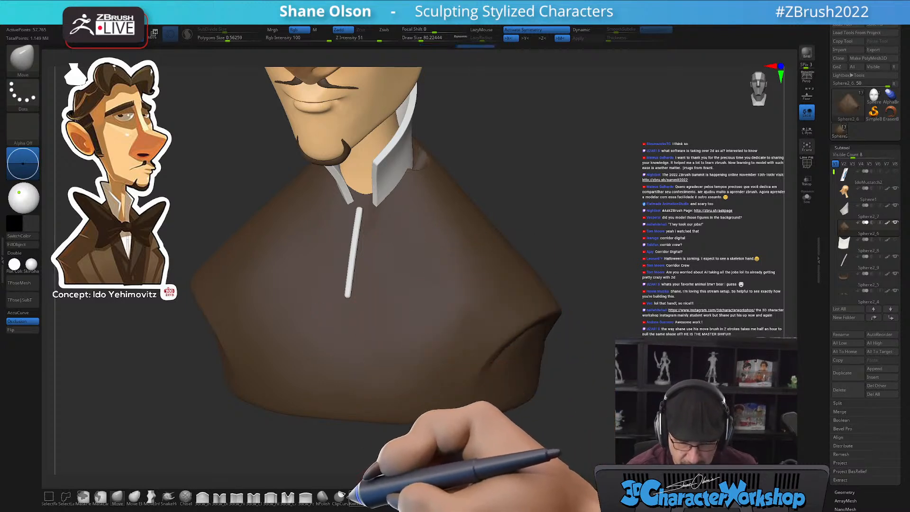
Undo the last stroke and draw a mirrored Topology curve on the torso from the collar base down past the strip's lower end
{"action": "left_click", "coordinate": [374, 497]}
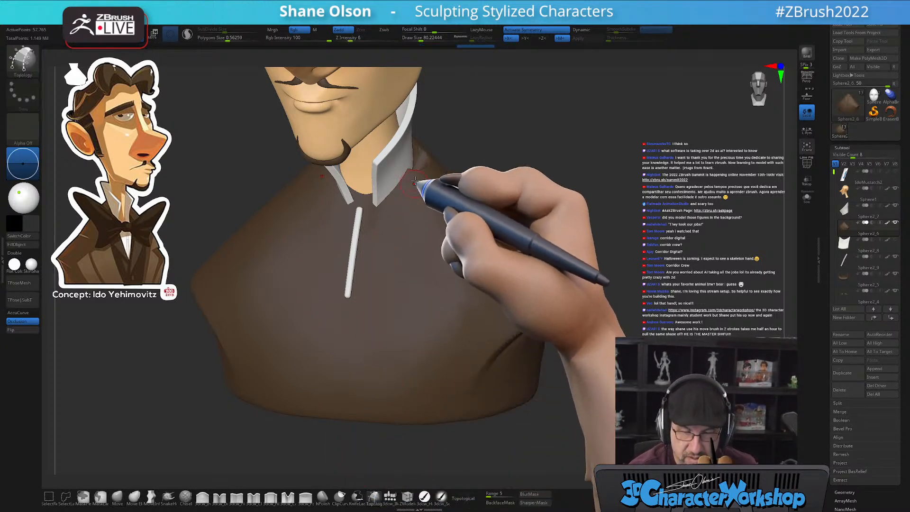
{"action": "key", "text": "ctrl+z"}
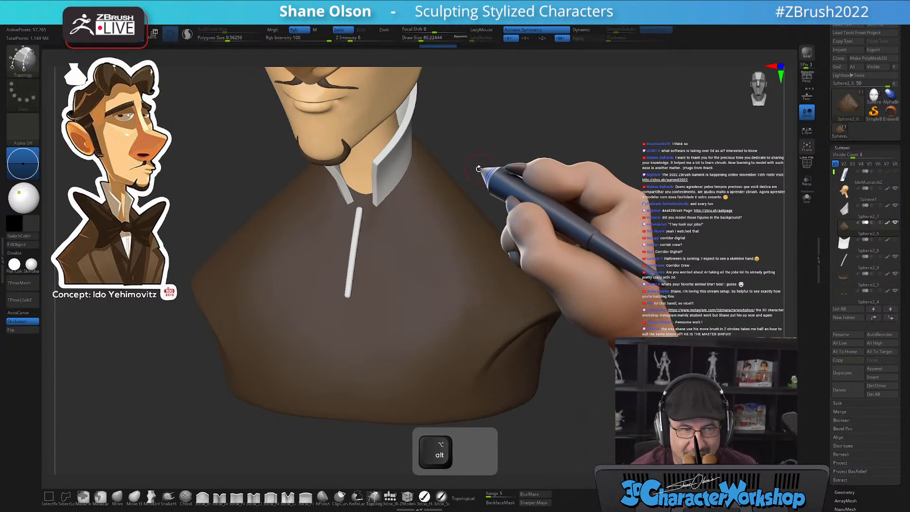
{"action": "left_click_drag", "start_coordinate": [478, 172], "coordinate": [488, 193], "text": "alt"}
{"action": "left_click_drag", "start_coordinate": [424, 173], "coordinate": [399, 226]}
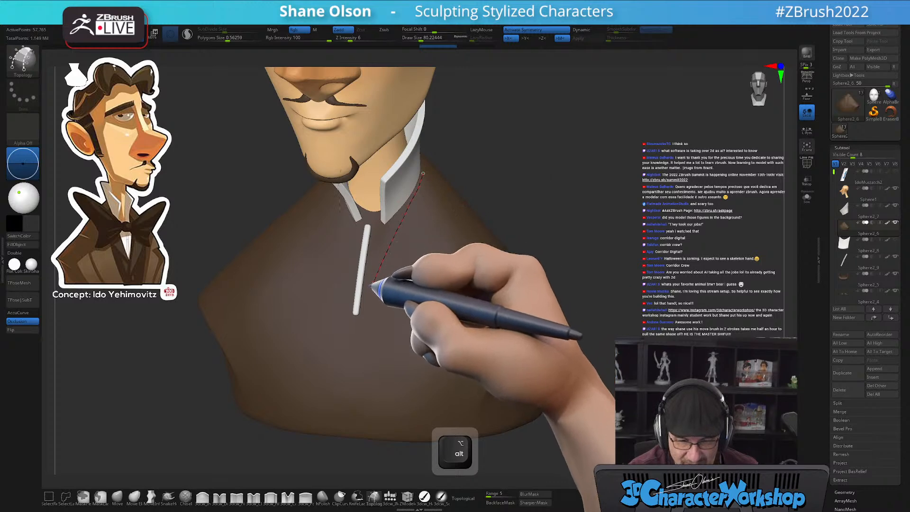
{"action": "left_click_drag", "start_coordinate": [373, 285], "coordinate": [372, 288]}
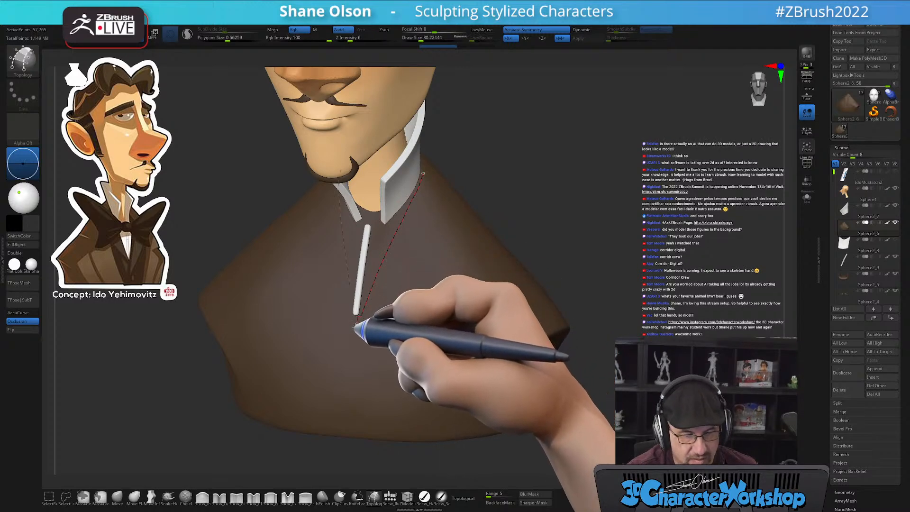
{"action": "right_click_drag", "start_coordinate": [450, 336], "coordinate": [363, 302]}
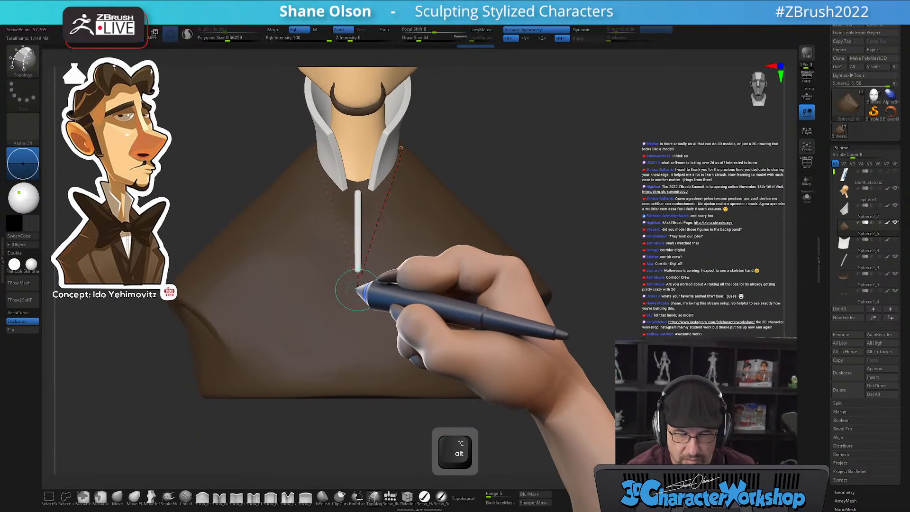
{"action": "left_click_drag", "start_coordinate": [355, 368], "coordinate": [358, 407]}
Extend the mirrored Topology curve along the collar's base from the front toward the back of the neck
{"action": "mouse_move", "coordinate": [571, 272]}
{"action": "right_mouse_down"}
{"action": "mouse_move", "coordinate": [554, 278]}
{"action": "mouse_move", "coordinate": [576, 251]}
{"action": "mouse_move", "coordinate": [533, 346]}
{"action": "mouse_move", "coordinate": [525, 311]}
{"action": "mouse_move", "coordinate": [443, 300]}
{"action": "mouse_move", "coordinate": [387, 259]}
{"action": "mouse_move", "coordinate": [355, 337]}
{"action": "right_mouse_up"}
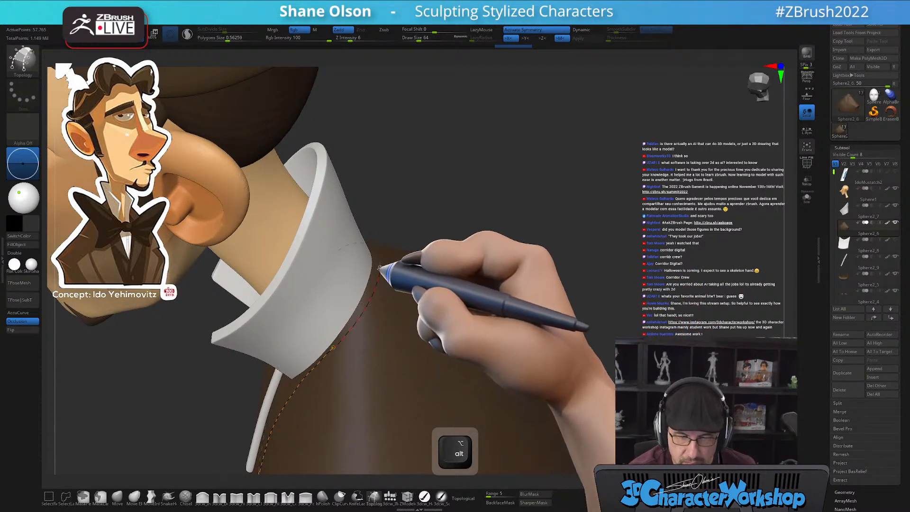
{"action": "left_click_drag", "start_coordinate": [381, 266], "coordinate": [375, 249]}
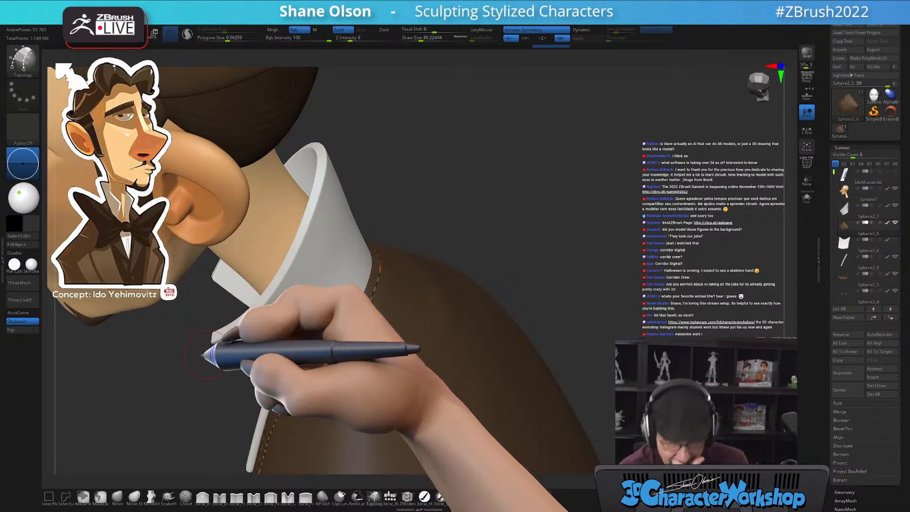
{"action": "right_click_drag", "start_coordinate": [363, 330], "coordinate": [430, 345]}
{"action": "left_click", "coordinate": [421, 380]}
{"action": "right_click_drag", "start_coordinate": [432, 376], "coordinate": [406, 376]}
{"action": "mouse_move", "coordinate": [474, 329]}
{"action": "right_mouse_down", "text": "alt"}
{"action": "mouse_move", "coordinate": [473, 287]}
{"action": "mouse_move", "coordinate": [497, 264]}
{"action": "mouse_move", "coordinate": [492, 193]}
{"action": "right_mouse_up", "text": "alt"}
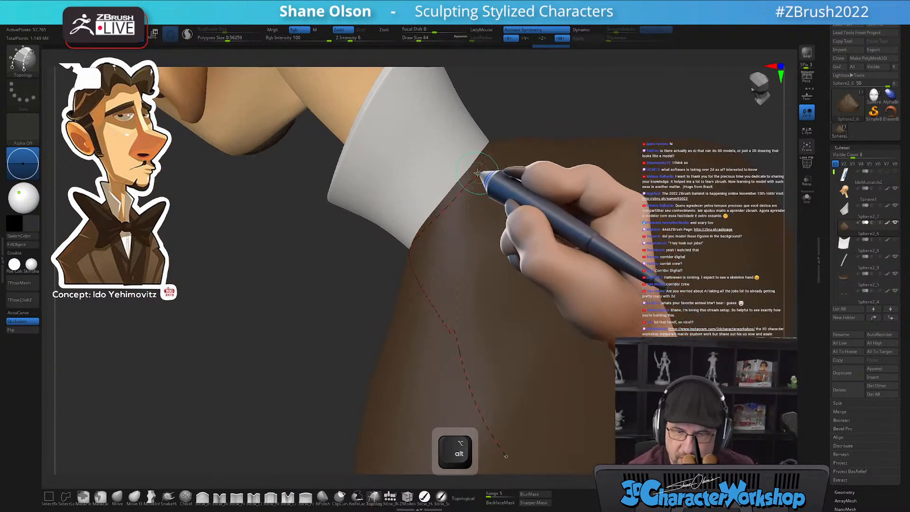
{"action": "left_click", "coordinate": [520, 208]}
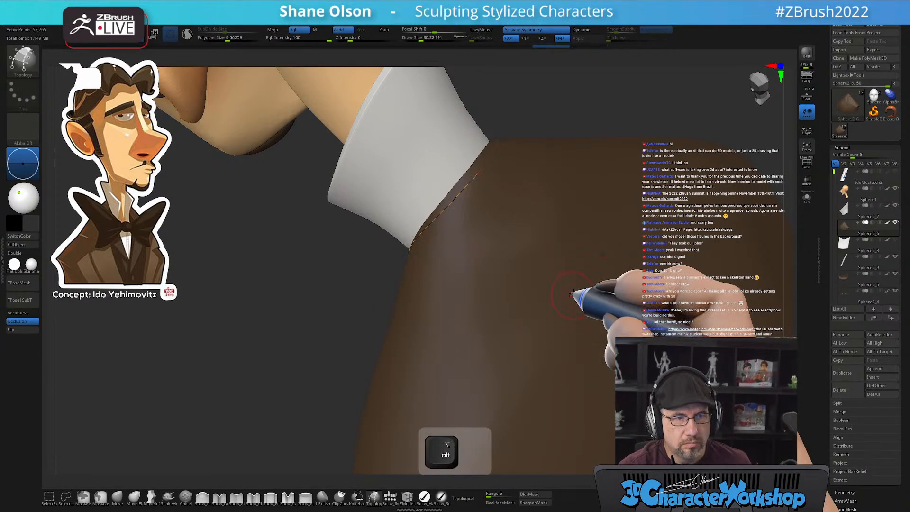
{"action": "right_click_drag", "start_coordinate": [574, 305], "coordinate": [527, 303], "text": "alt"}
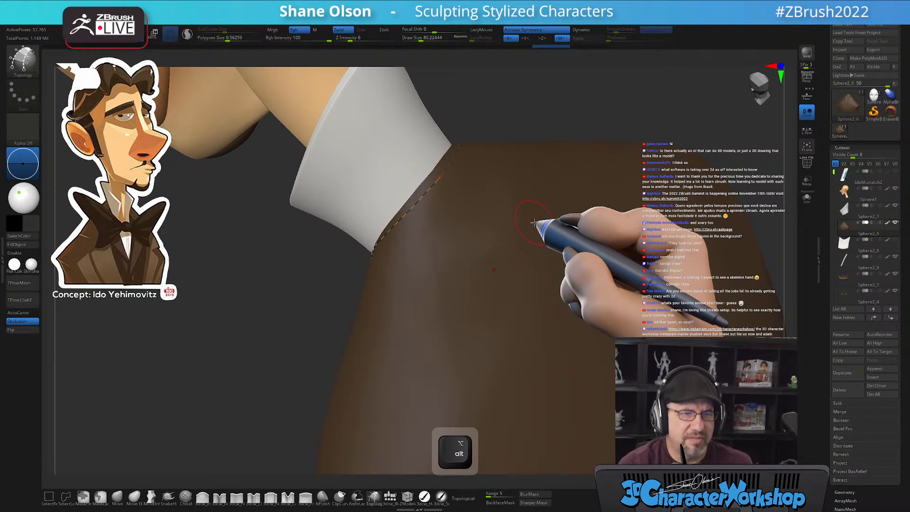
{"action": "right_click_drag", "start_coordinate": [538, 300], "coordinate": [538, 320]}
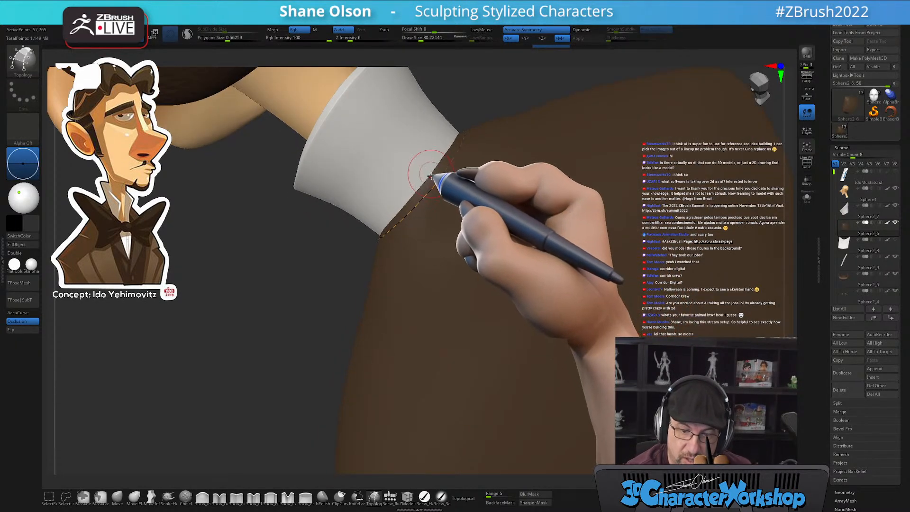
Draw a short curve outward from the collar and a second curve parallel to the first, down to the torso's lower edge
{"action": "left_click_drag", "start_coordinate": [430, 176], "coordinate": [476, 217]}
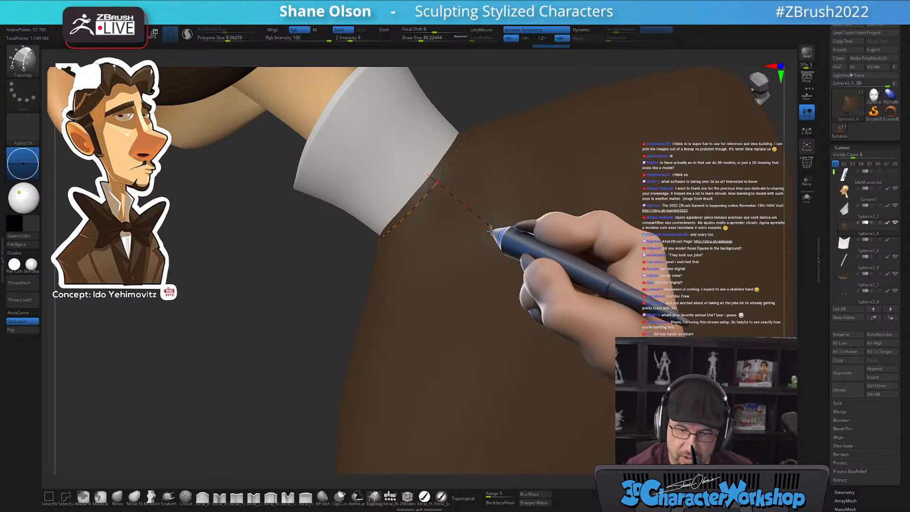
{"action": "right_click_drag", "start_coordinate": [479, 327], "coordinate": [475, 272]}
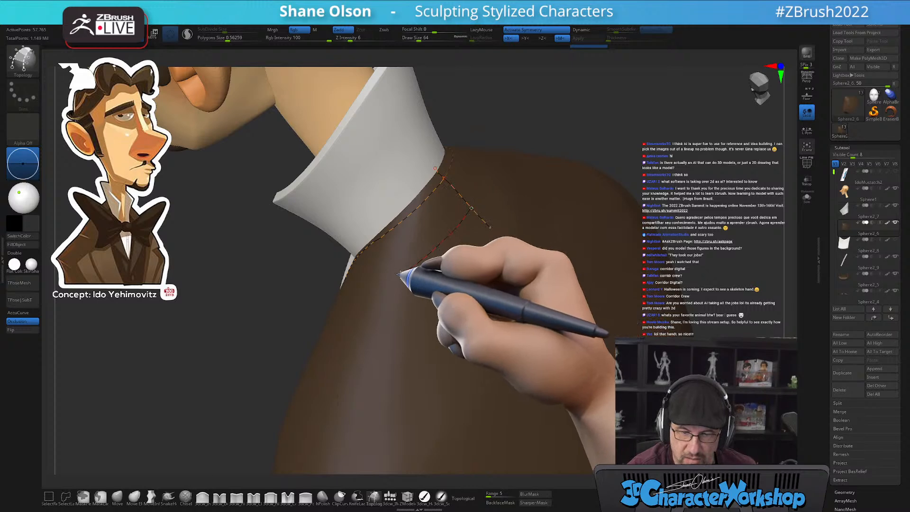
{"action": "mouse_move", "coordinate": [443, 321]}
{"action": "right_mouse_down"}
{"action": "mouse_move", "coordinate": [514, 298]}
{"action": "mouse_move", "coordinate": [518, 315]}
{"action": "mouse_move", "coordinate": [531, 272]}
{"action": "right_mouse_up"}
{"action": "mouse_move", "coordinate": [544, 201]}
{"action": "left_mouse_down"}
{"action": "mouse_move", "coordinate": [433, 258]}
{"action": "mouse_move", "coordinate": [334, 331]}
{"action": "left_mouse_up"}
{"action": "right_click_drag", "start_coordinate": [386, 386], "coordinate": [319, 356]}
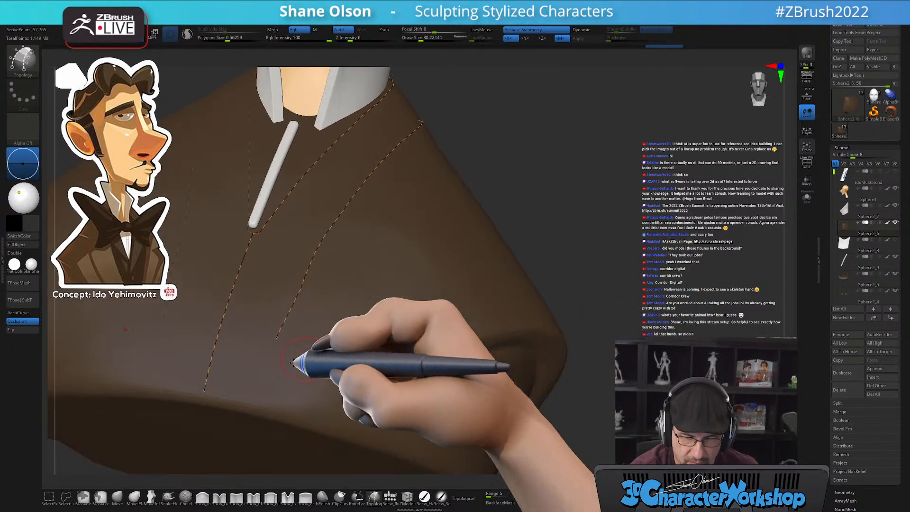
{"action": "left_click_drag", "start_coordinate": [276, 337], "coordinate": [261, 398]}
{"action": "right_click_drag", "start_coordinate": [386, 308], "coordinate": [472, 316], "text": "alt"}
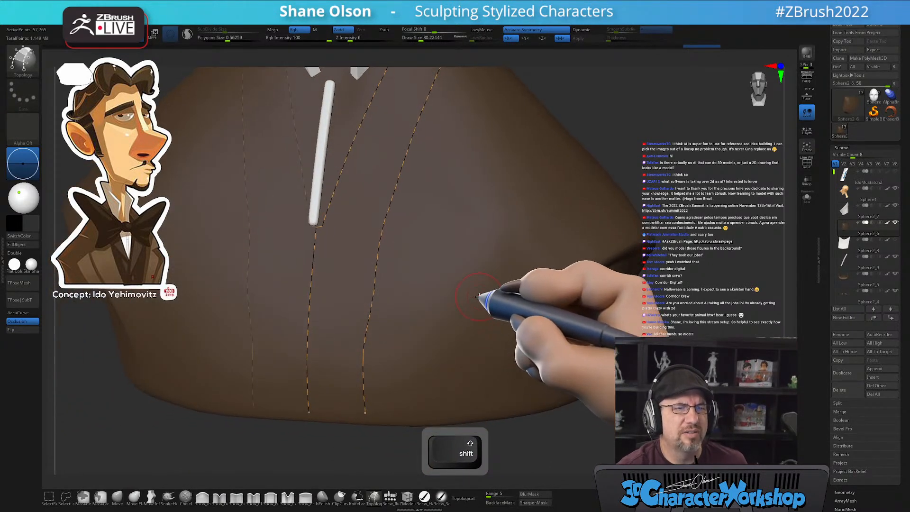
Add cross curves between the two long curves, from the torso's lower edge up to the placket's lower end
{"action": "right_click_drag", "start_coordinate": [476, 290], "coordinate": [421, 282], "text": "alt"}
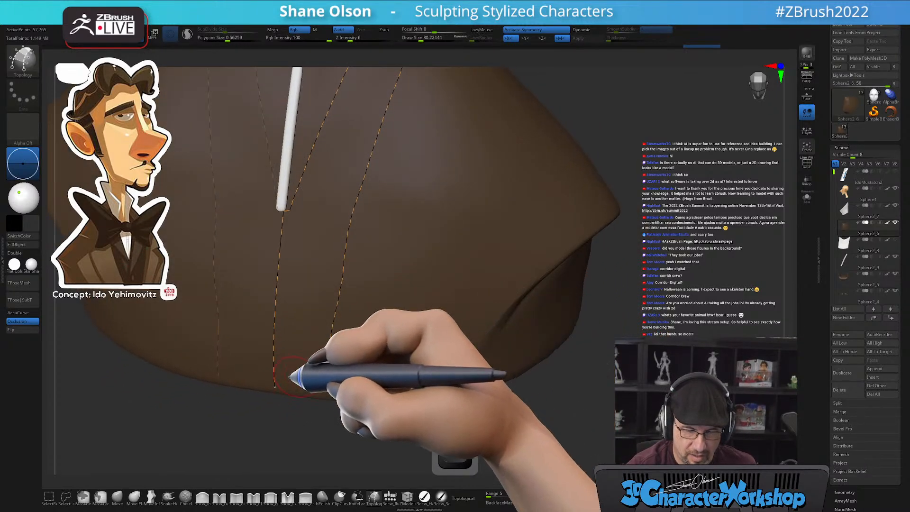
{"action": "left_click_drag", "start_coordinate": [275, 384], "coordinate": [331, 378]}
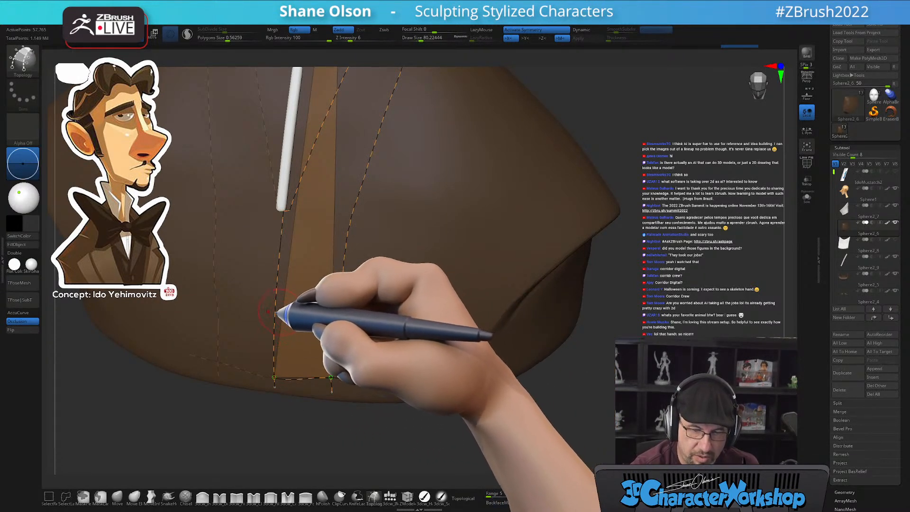
{"action": "left_click_drag", "start_coordinate": [275, 313], "coordinate": [334, 316]}
{"action": "right_click_drag", "start_coordinate": [417, 240], "coordinate": [396, 320], "text": "alt"}
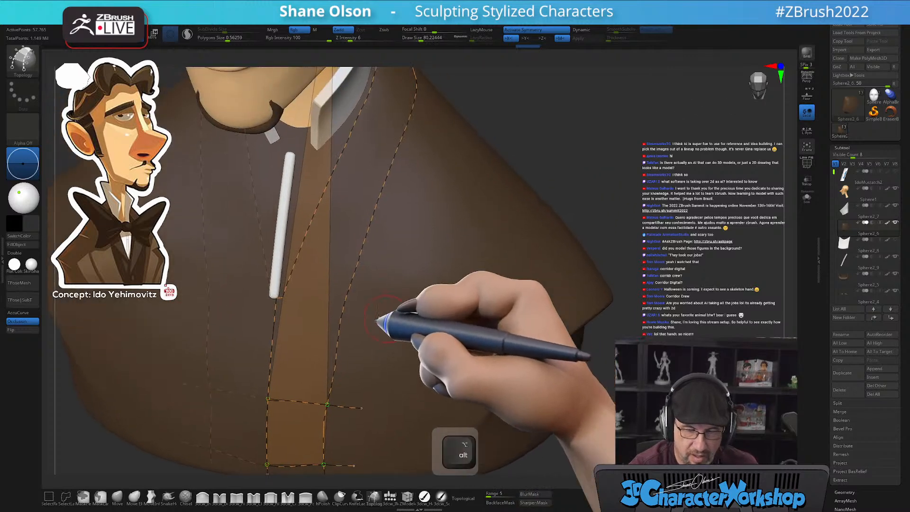
{"action": "left_click_drag", "start_coordinate": [273, 341], "coordinate": [376, 359]}
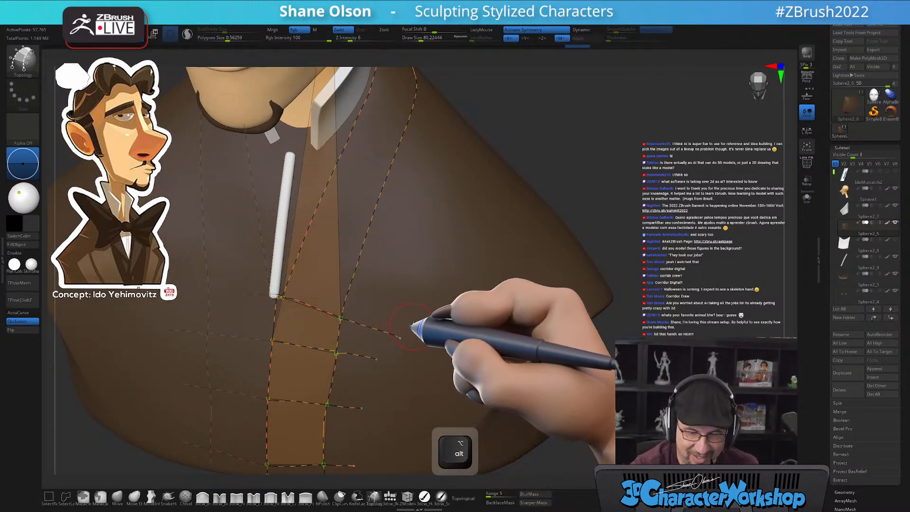
Divide the rest of the strip with cross curves up to the back of the collar, undoing and redoing the misplaced curve
{"action": "right_click_drag", "start_coordinate": [433, 295], "coordinate": [378, 332], "text": "alt"}
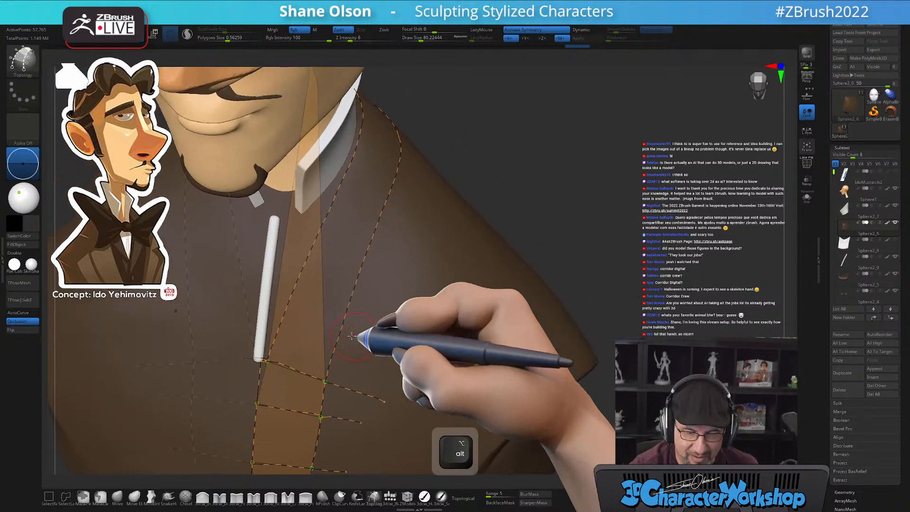
{"action": "mouse_move", "coordinate": [431, 270]}
{"action": "right_mouse_down", "text": "alt"}
{"action": "mouse_move", "coordinate": [413, 350]}
{"action": "mouse_move", "coordinate": [298, 309]}
{"action": "right_mouse_up", "text": "alt"}
{"action": "mouse_move", "coordinate": [428, 307]}
{"action": "right_mouse_down"}
{"action": "mouse_move", "coordinate": [450, 353]}
{"action": "mouse_move", "coordinate": [405, 311]}
{"action": "right_mouse_up"}
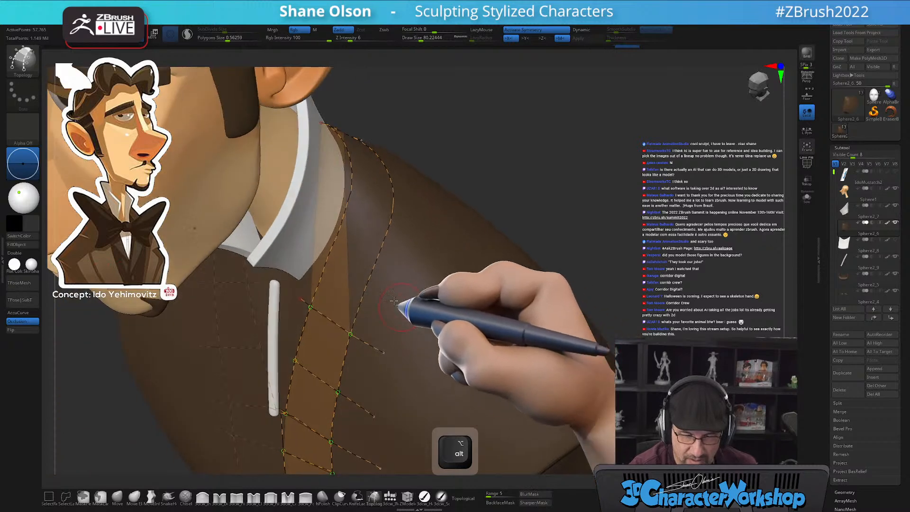
{"action": "right_click_drag", "start_coordinate": [453, 274], "coordinate": [451, 360]}
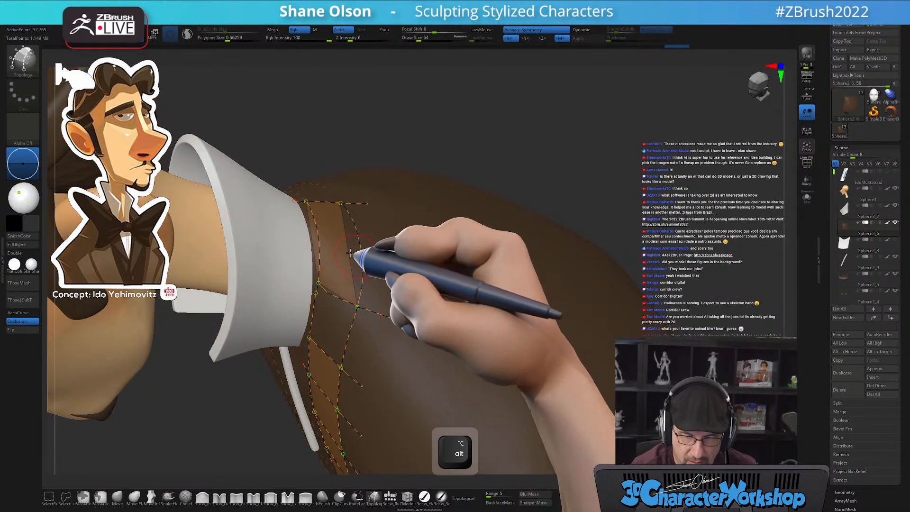
{"action": "key", "text": "ctrl+z"}
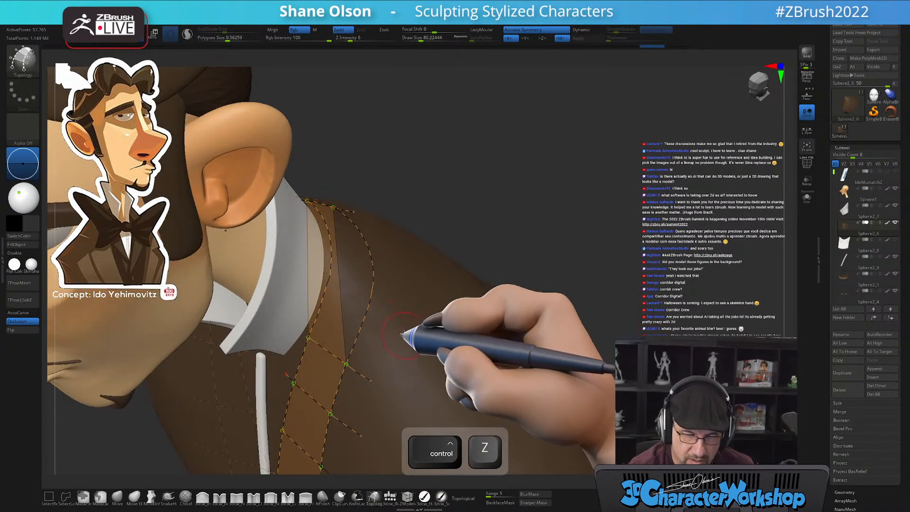
{"action": "right_click_drag", "start_coordinate": [422, 248], "coordinate": [424, 281]}
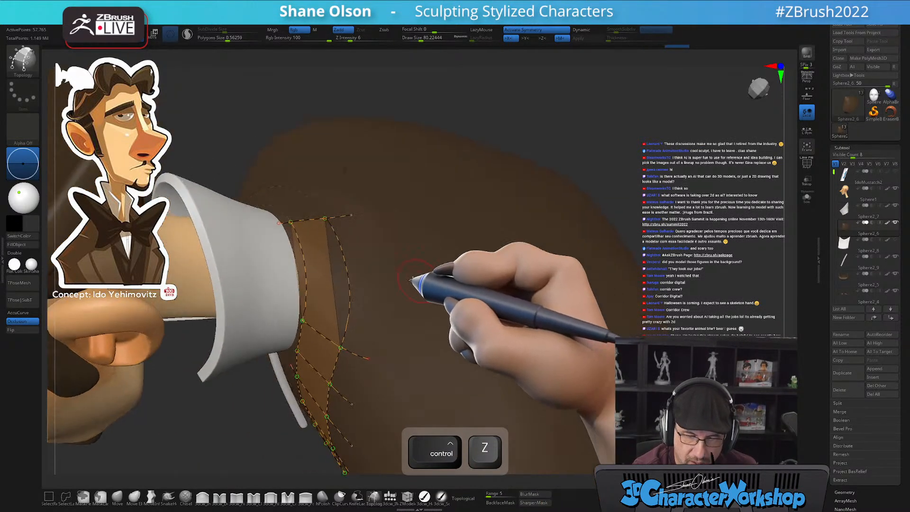
{"action": "right_click_drag", "start_coordinate": [494, 325], "coordinate": [437, 338]}
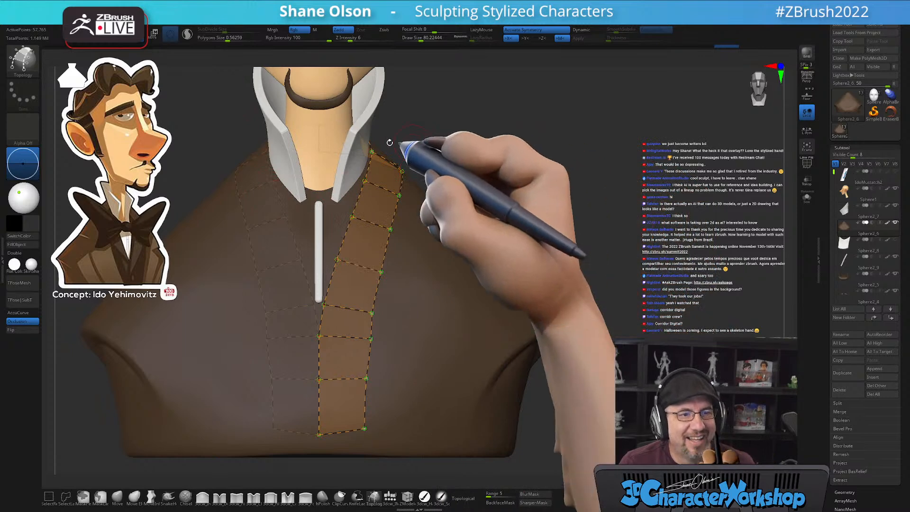
Set the Topology brush's draw size to 1 and generate the lapel strip surface from the curves
{"action": "left_click_drag", "start_coordinate": [538, 237], "coordinate": [534, 217], "text": "alt"}
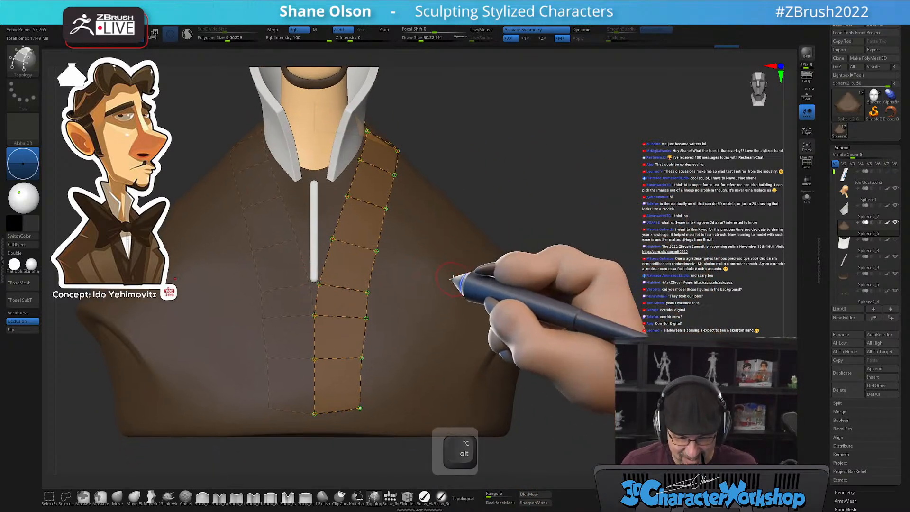
{"action": "key", "text": "s"}
{"action": "left_click_drag", "start_coordinate": [518, 225], "coordinate": [516, 220]}
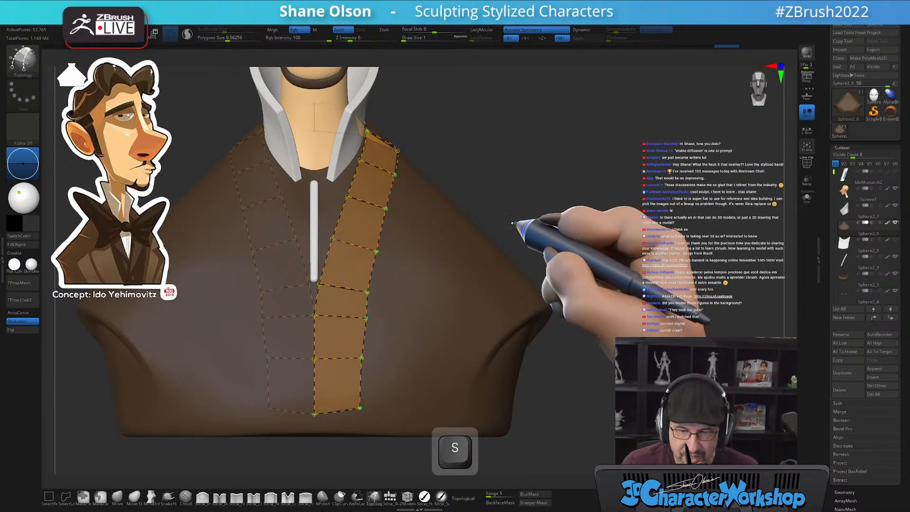
{"action": "left_click_drag", "start_coordinate": [526, 172], "coordinate": [509, 189], "text": "alt"}
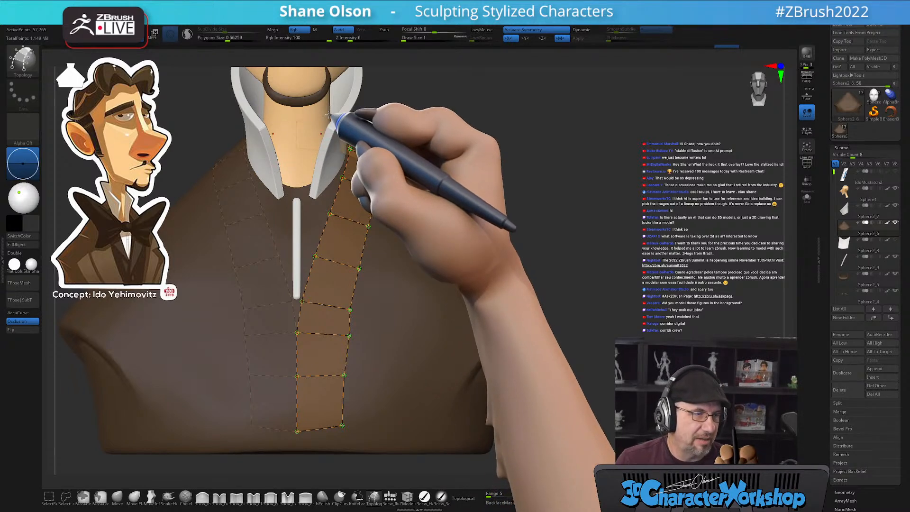
{"action": "left_click", "coordinate": [377, 192]}
{"action": "left_click", "coordinate": [380, 168]}
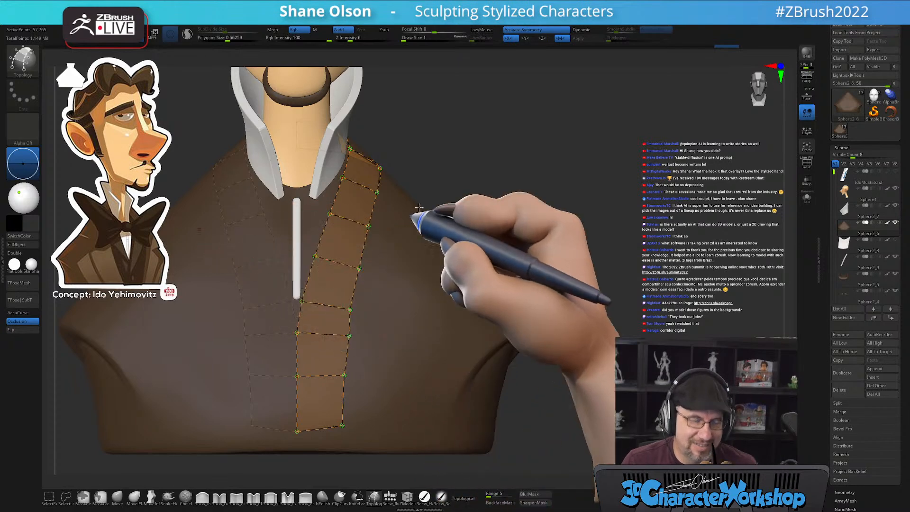
{"action": "left_click_drag", "start_coordinate": [513, 200], "coordinate": [512, 184], "text": "alt"}
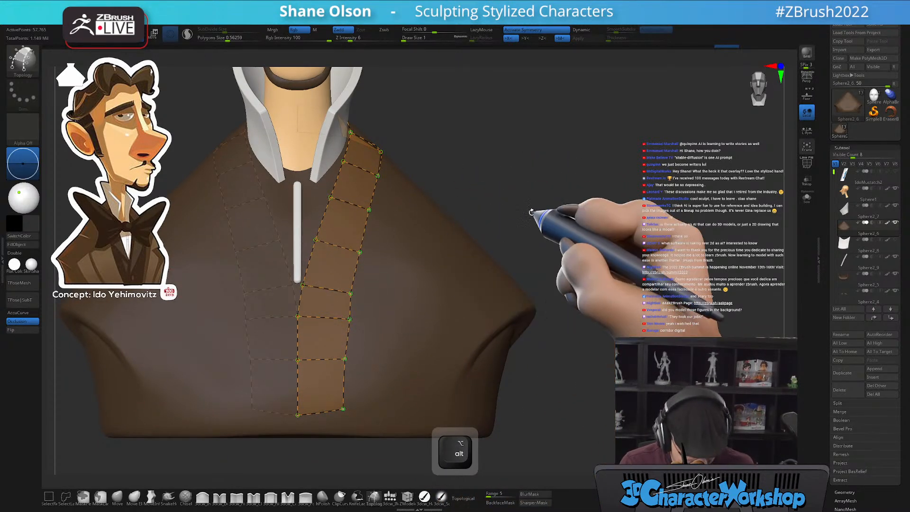
{"action": "key", "text": "s"}
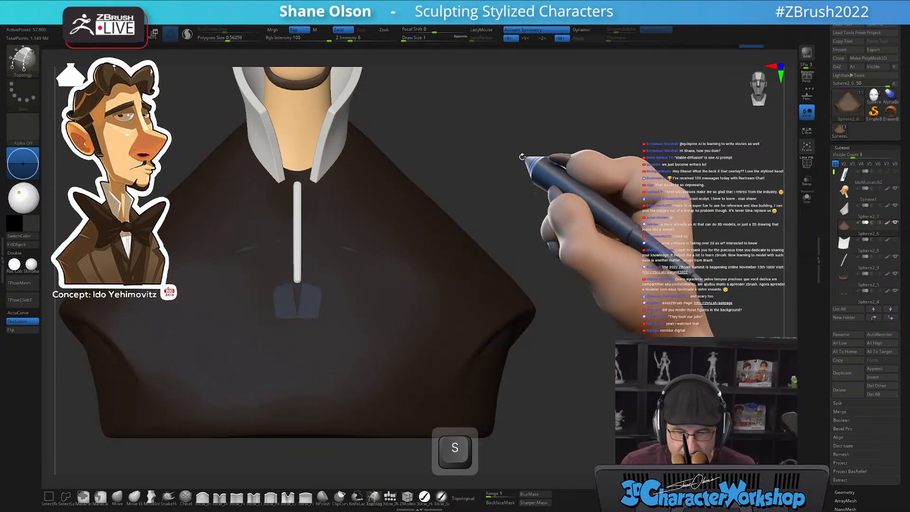
Split the new lapel strip from the torso into its own subtool, make it active and isolate it
{"action": "key", "text": "shift+2"}
{"action": "left_click", "coordinate": [502, 310]}
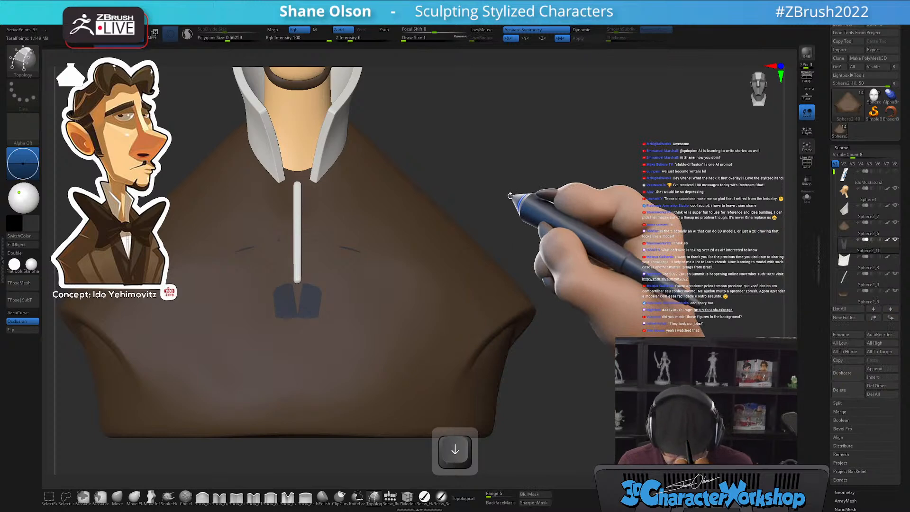
{"action": "left_click", "coordinate": [807, 196]}
{"action": "left_click_drag", "start_coordinate": [523, 169], "coordinate": [501, 195]}
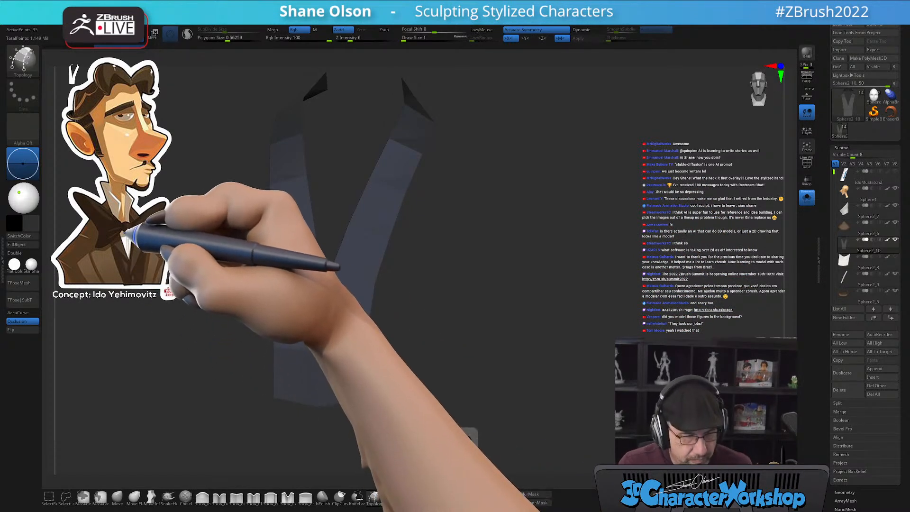
Sample the jacket's brown from the concept art and fill the isolated lapel strip with it
{"action": "key", "text": "shift+z"}
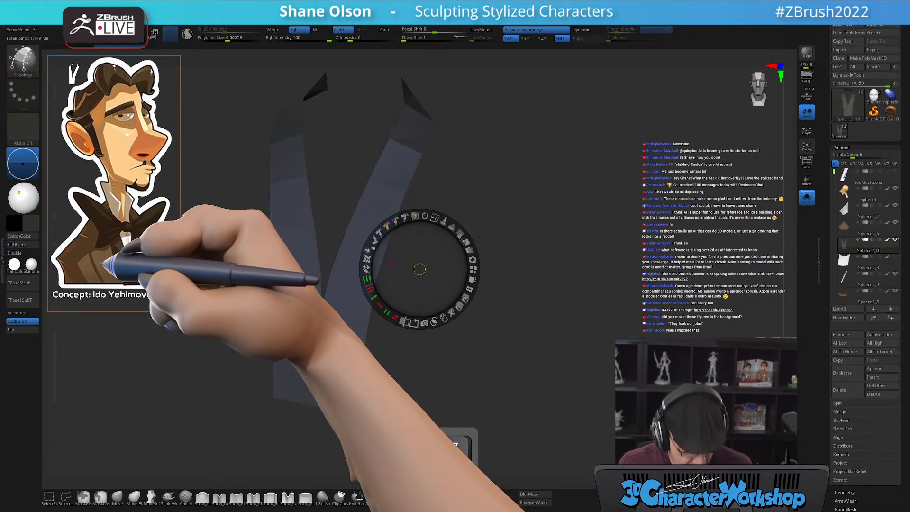
{"action": "key", "text": "z"}
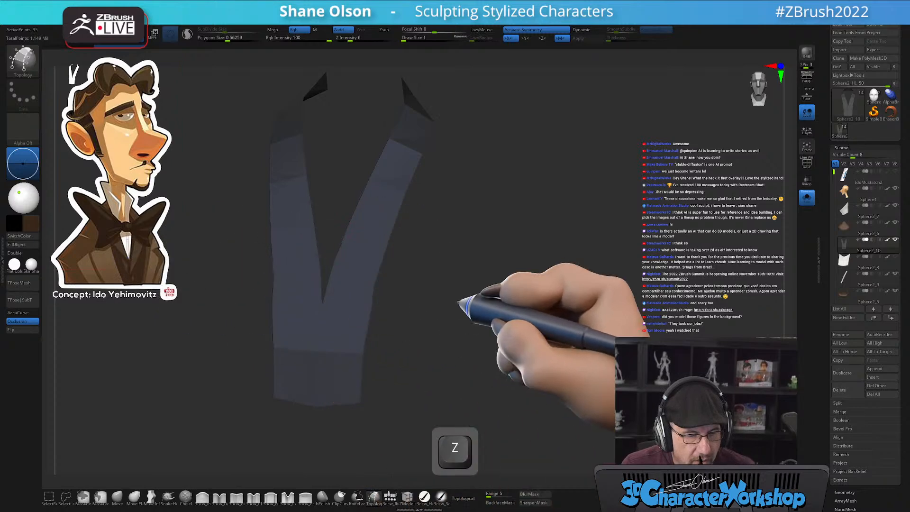
{"action": "left_click", "coordinate": [424, 497]}
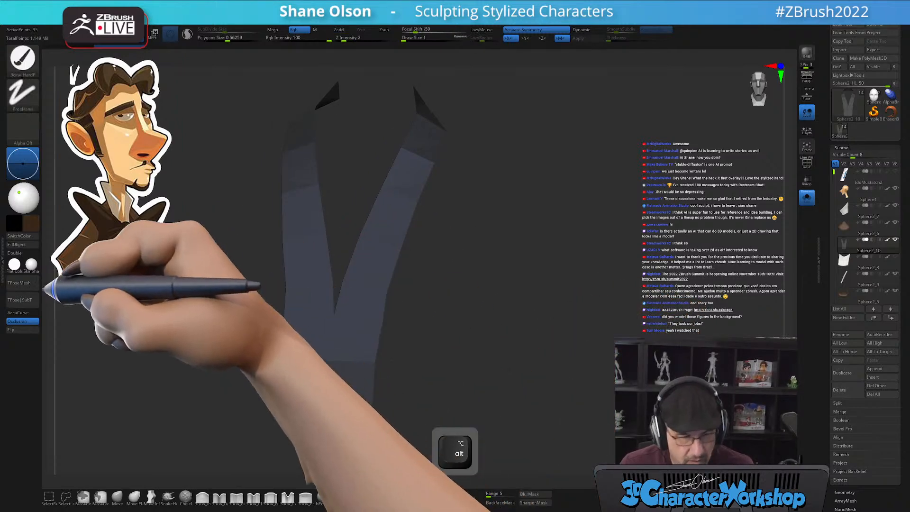
{"action": "left_click", "coordinate": [17, 245]}
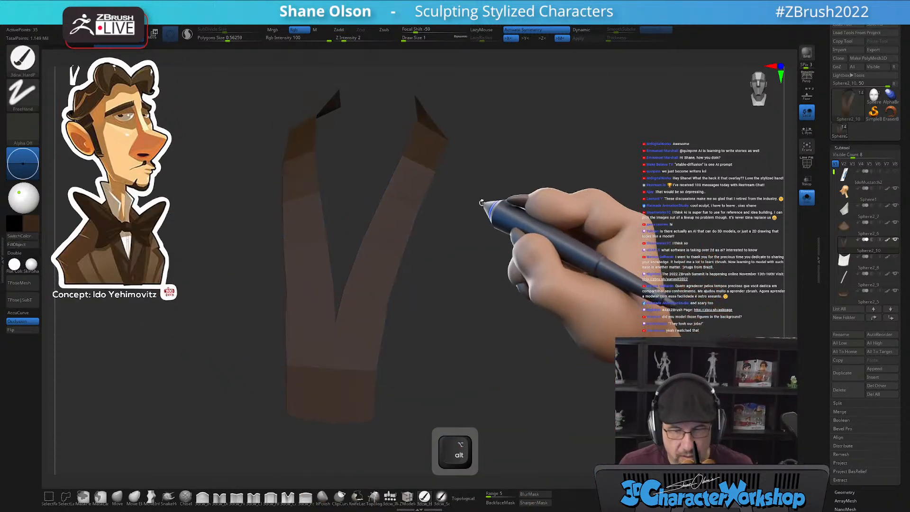
Set the brush draw size to 112 and show the polygon wireframe on the lapel strip in a straight front view
{"action": "key", "text": "s"}
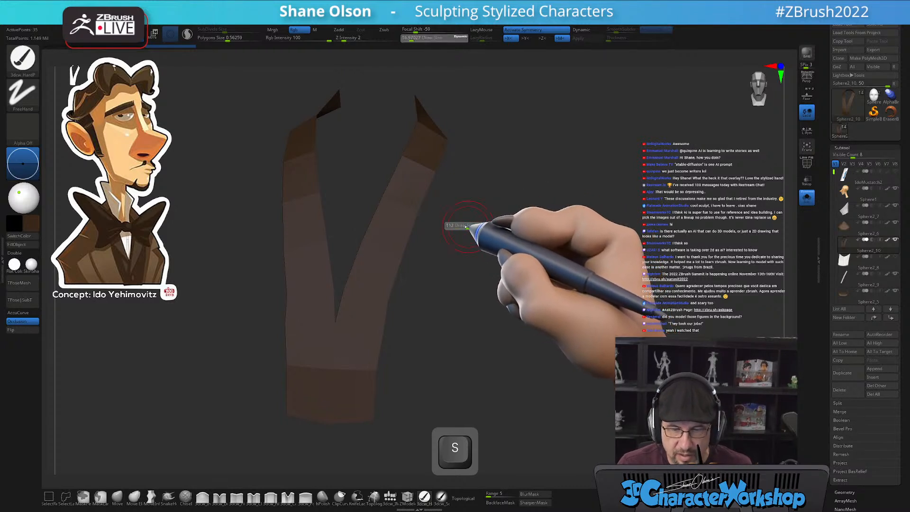
{"action": "left_click_drag", "start_coordinate": [474, 238], "coordinate": [478, 254], "text": "alt"}
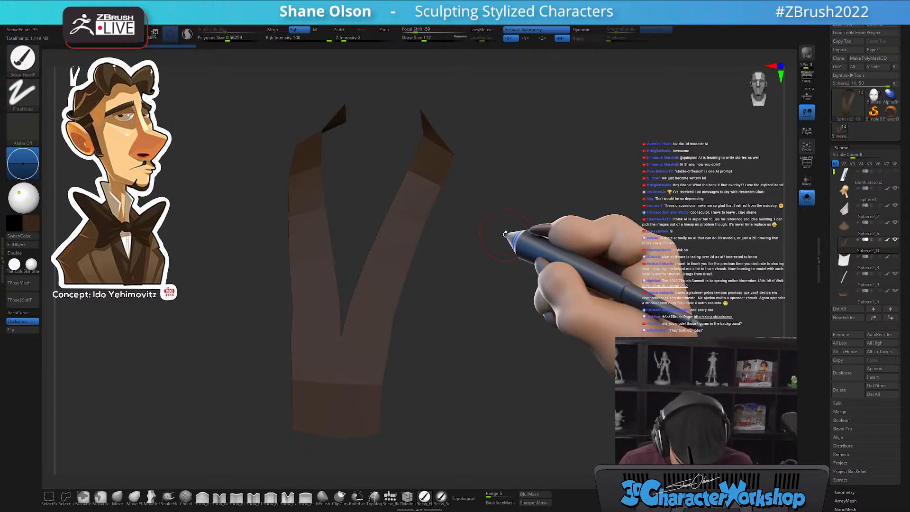
{"action": "left_click_drag", "start_coordinate": [506, 235], "coordinate": [508, 230], "text": "shift"}
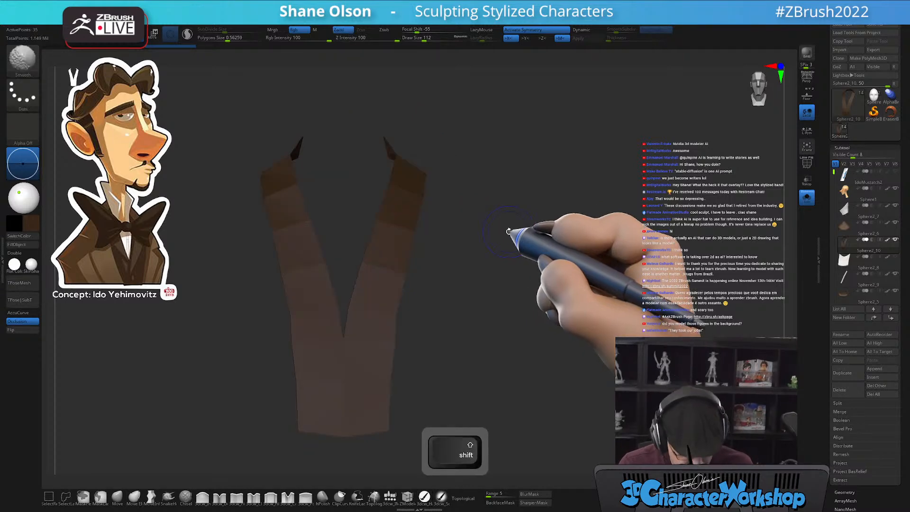
{"action": "key", "text": "shift+f"}
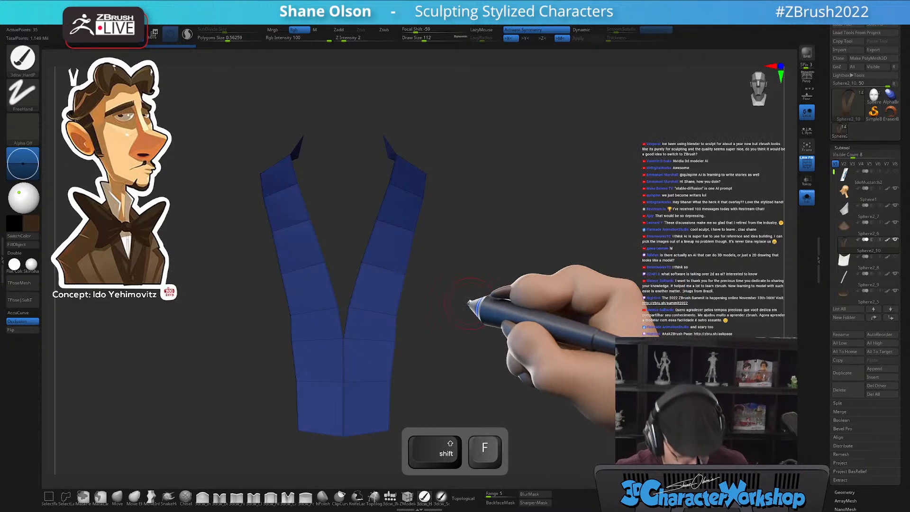
{"action": "mouse_move", "coordinate": [469, 329]}
{"action": "left_mouse_down"}
{"action": "mouse_move", "coordinate": [432, 300]}
{"action": "mouse_move", "coordinate": [458, 305]}
{"action": "left_mouse_up"}
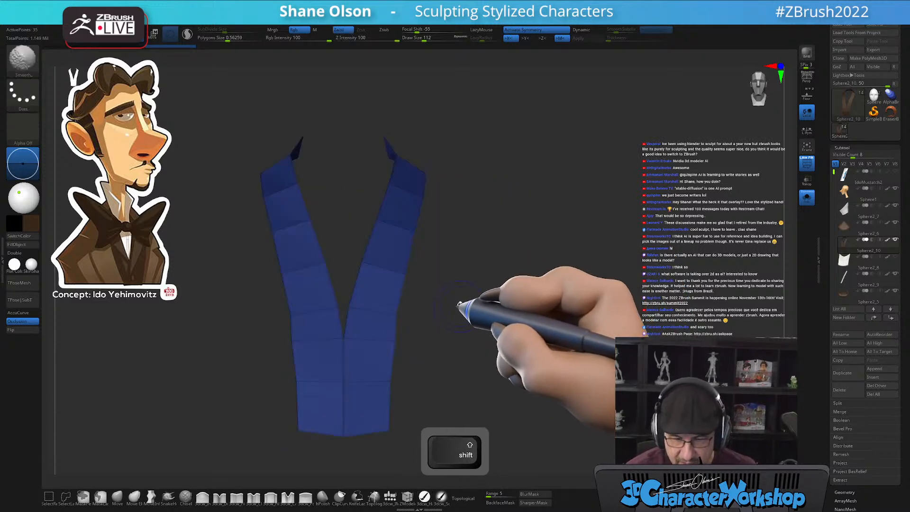
Flare the lower end of the lapel strip outward with the Move brush in topological mode
{"action": "key", "text": "shift+2"}
{"action": "left_click", "coordinate": [473, 259]}
{"action": "left_click_drag", "start_coordinate": [480, 302], "coordinate": [491, 267], "text": "alt"}
{"action": "left_click", "coordinate": [118, 496]}
{"action": "left_click_drag", "start_coordinate": [448, 303], "coordinate": [442, 298], "text": "alt"}
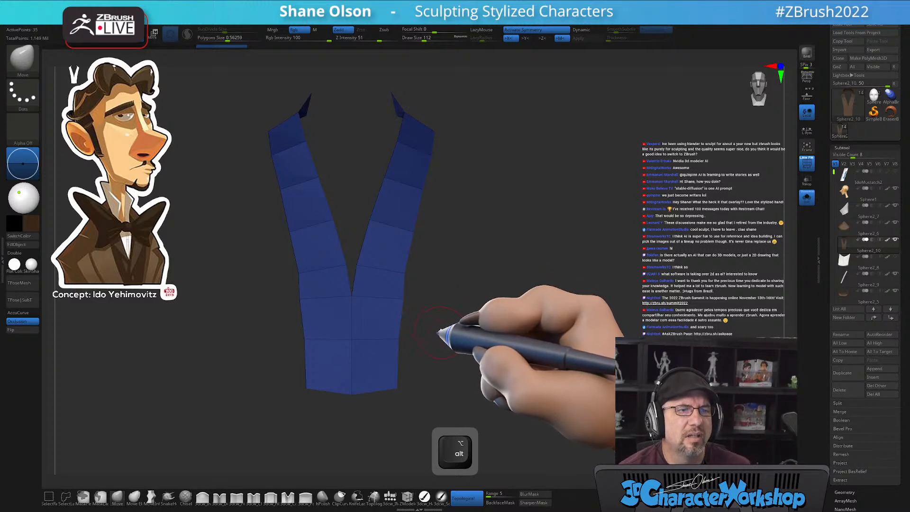
{"action": "left_click_drag", "start_coordinate": [449, 313], "coordinate": [444, 308], "text": "alt"}
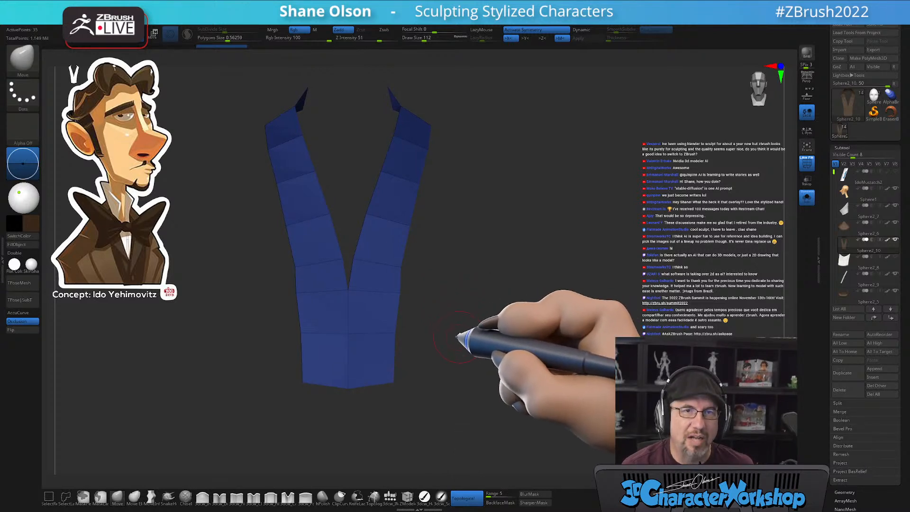
{"action": "mouse_move", "coordinate": [458, 329]}
{"action": "left_mouse_down", "text": "alt"}
{"action": "mouse_move", "coordinate": [464, 319]}
{"action": "mouse_move", "coordinate": [451, 324]}
{"action": "left_mouse_up", "text": "alt"}
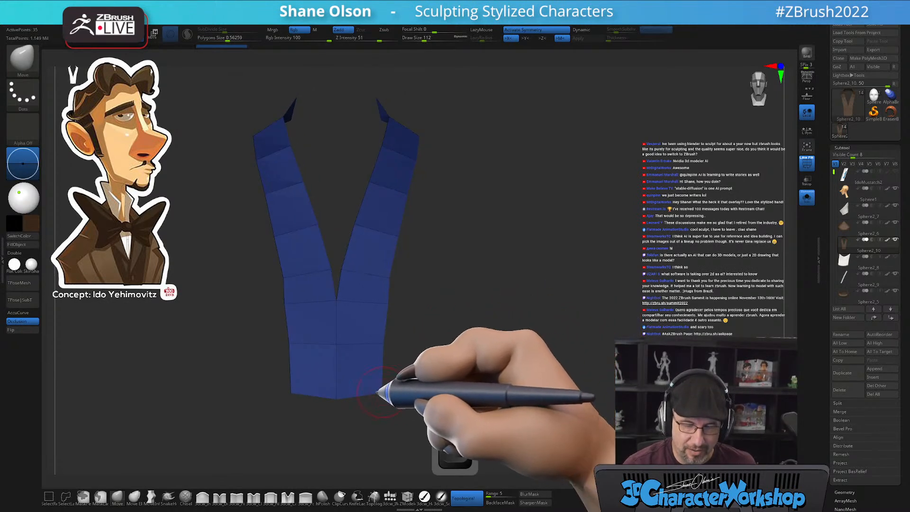
{"action": "left_click_drag", "start_coordinate": [380, 386], "coordinate": [416, 397]}
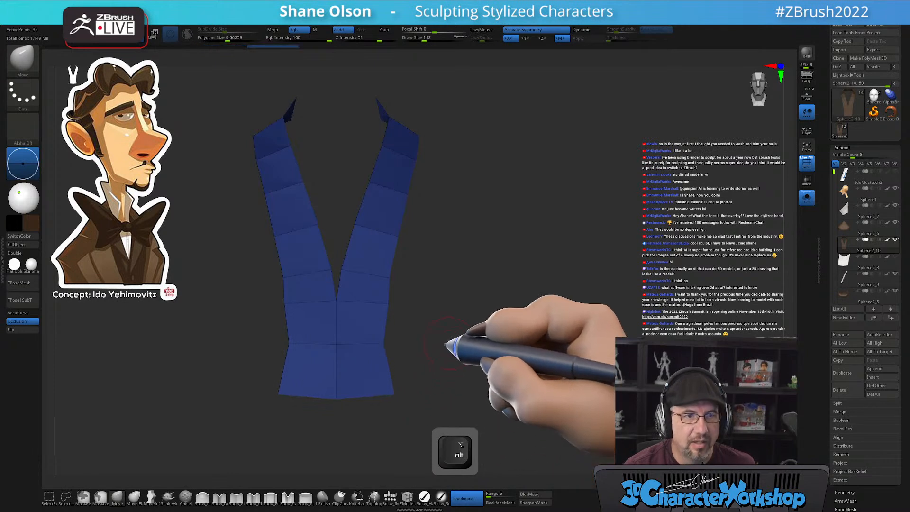
Pull the lapel strip's outer edges outward with the Move brush, shaping a wider, smooth outline from the lower end up to the shoulders
{"action": "left_click_drag", "start_coordinate": [448, 342], "coordinate": [415, 341], "text": "alt"}
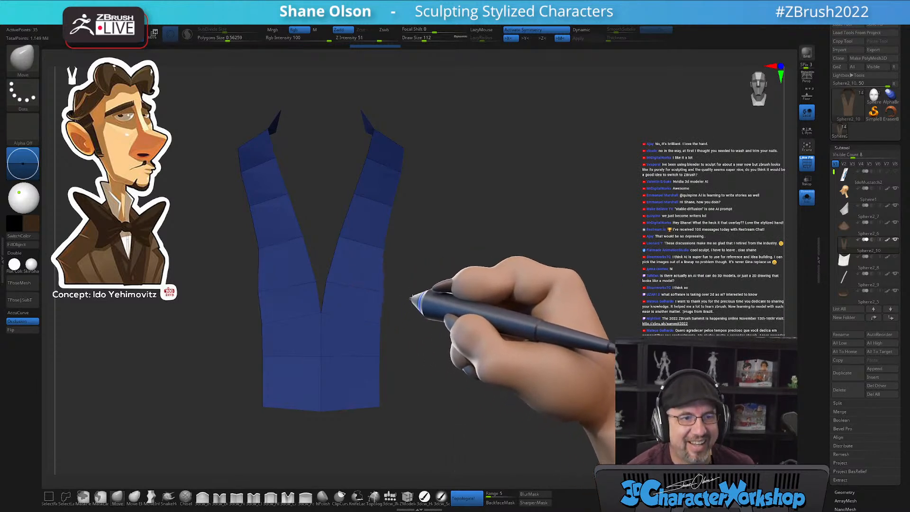
{"action": "left_click_drag", "start_coordinate": [391, 332], "coordinate": [387, 311], "text": "alt"}
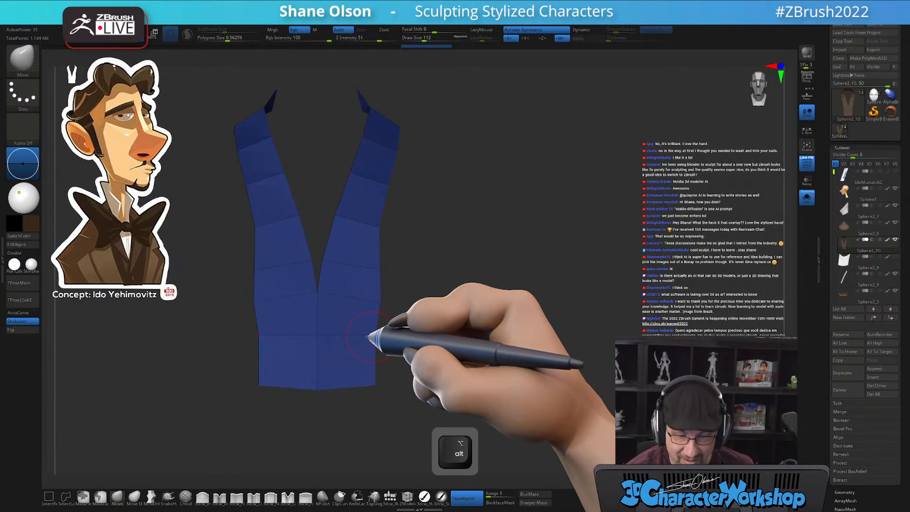
{"action": "left_click_drag", "start_coordinate": [400, 331], "coordinate": [371, 298], "text": "alt"}
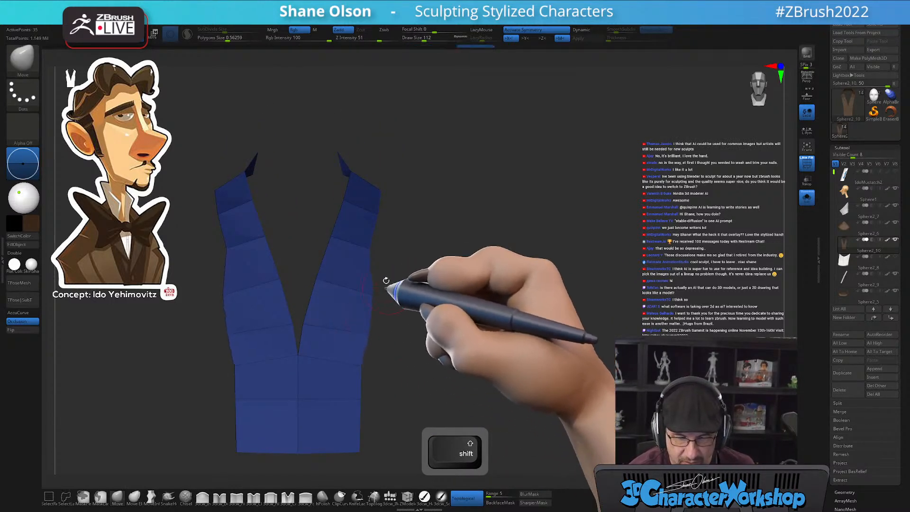
{"action": "left_click_drag", "start_coordinate": [463, 260], "coordinate": [457, 279]}
{"action": "mouse_move", "coordinate": [430, 239]}
{"action": "left_mouse_down"}
{"action": "mouse_move", "coordinate": [425, 259]}
{"action": "mouse_move", "coordinate": [441, 250]}
{"action": "left_mouse_up"}
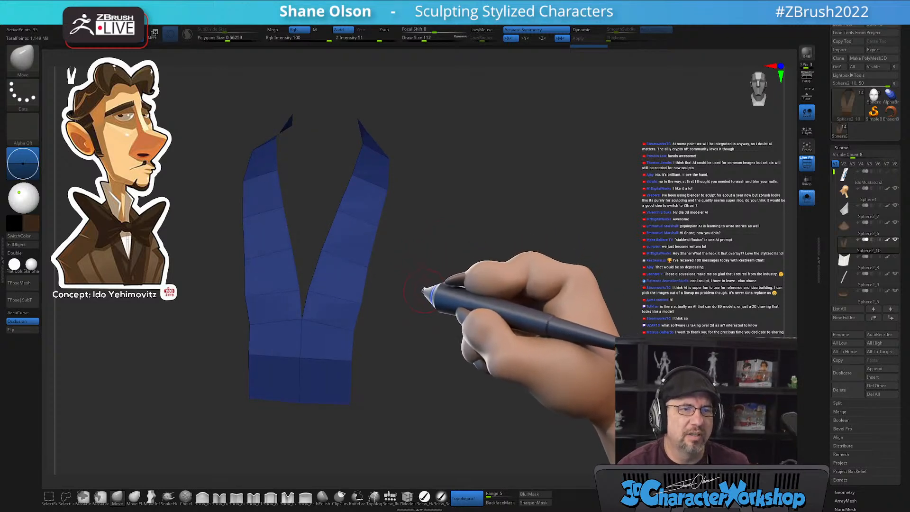
{"action": "mouse_move", "coordinate": [425, 283]}
{"action": "left_mouse_down"}
{"action": "mouse_move", "coordinate": [420, 295]}
{"action": "mouse_move", "coordinate": [431, 299]}
{"action": "left_mouse_up"}
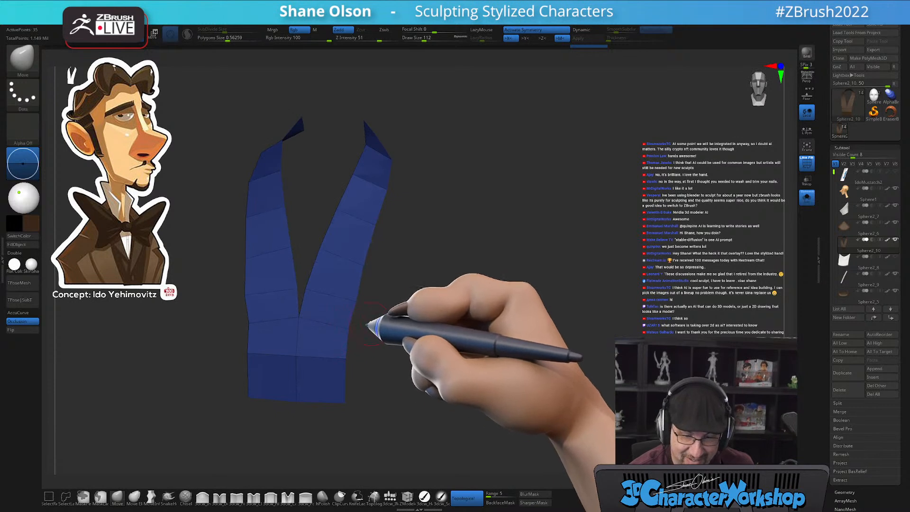
{"action": "left_click_drag", "start_coordinate": [370, 321], "coordinate": [377, 319], "text": "shift"}
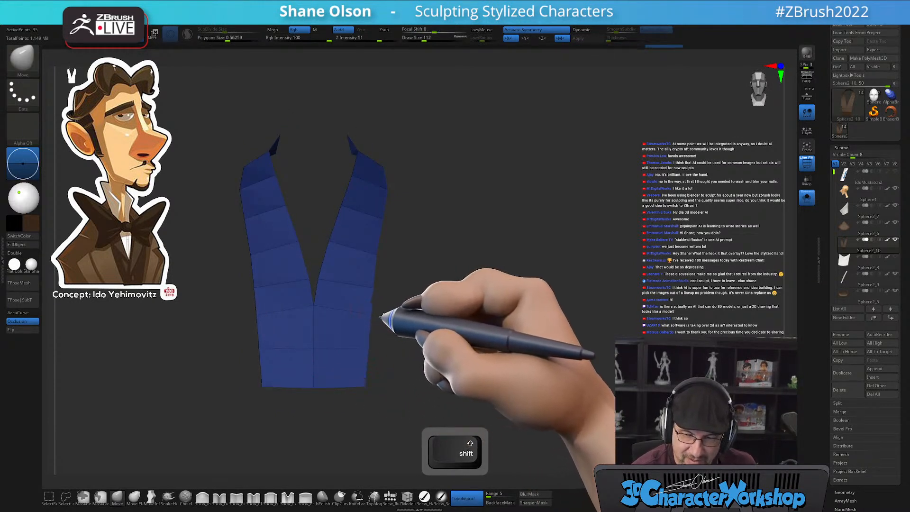
{"action": "left_click_drag", "start_coordinate": [447, 264], "coordinate": [421, 278], "text": "alt"}
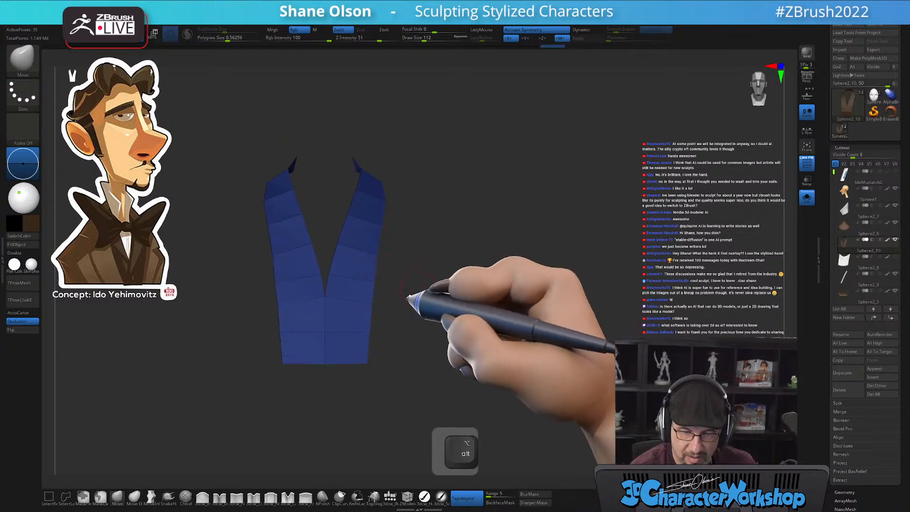
{"action": "left_click_drag", "start_coordinate": [407, 329], "coordinate": [442, 301], "text": "alt"}
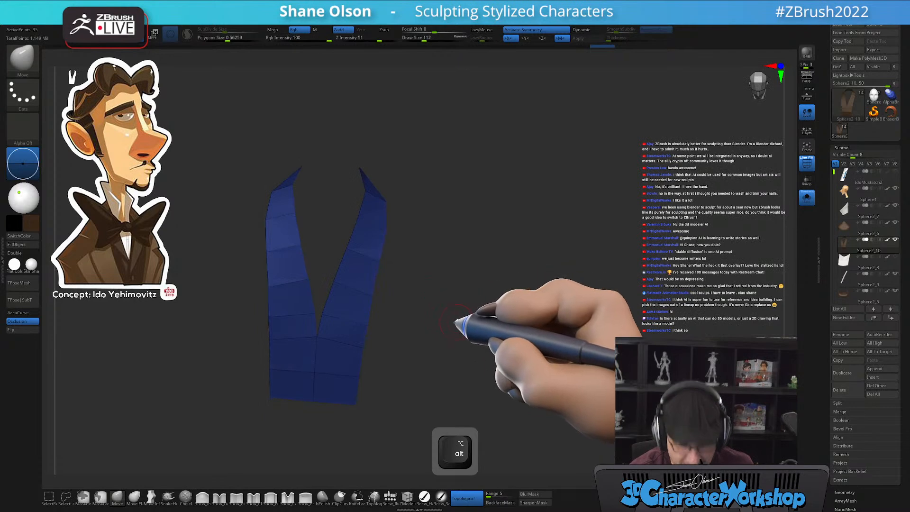
Turn off the isolation of the lapel strip and compare it with the rest of the bust
{"action": "left_click", "coordinate": [807, 196]}
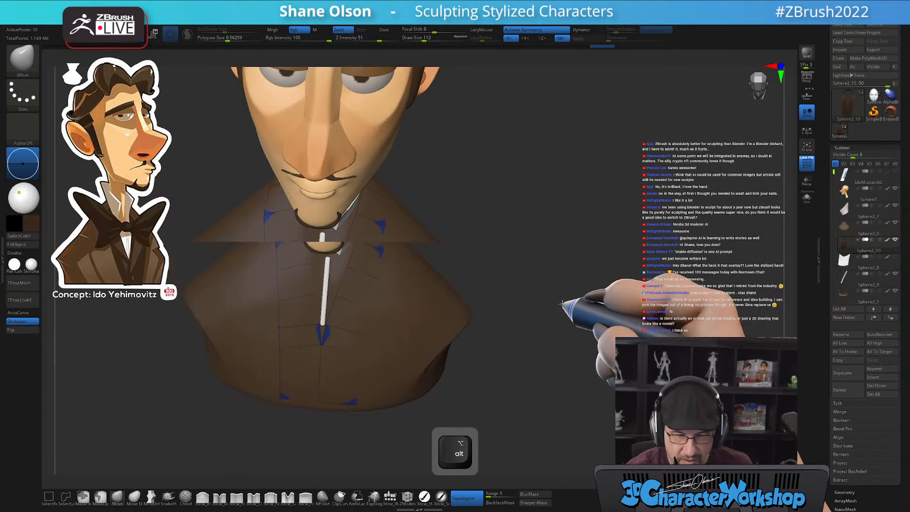
{"action": "left_click_drag", "start_coordinate": [549, 355], "coordinate": [556, 326], "text": "alt"}
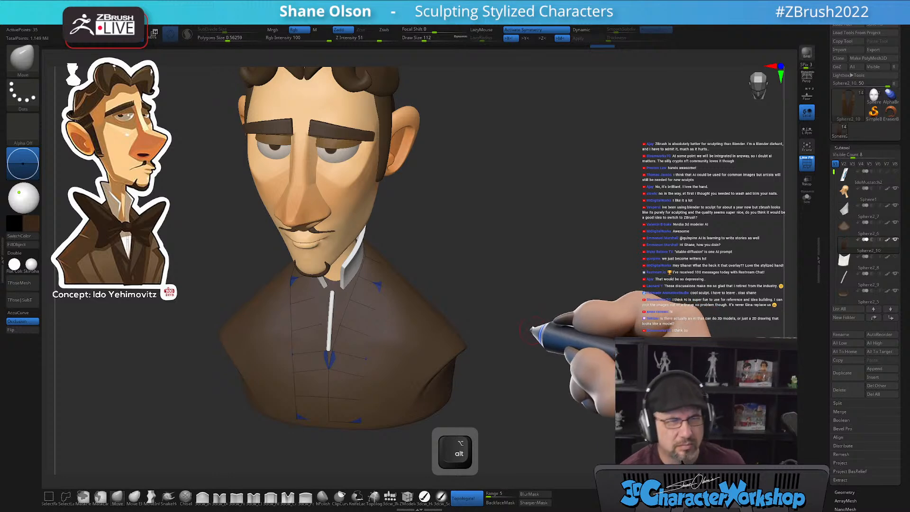
{"action": "left_click_drag", "start_coordinate": [531, 316], "coordinate": [538, 252], "text": "alt"}
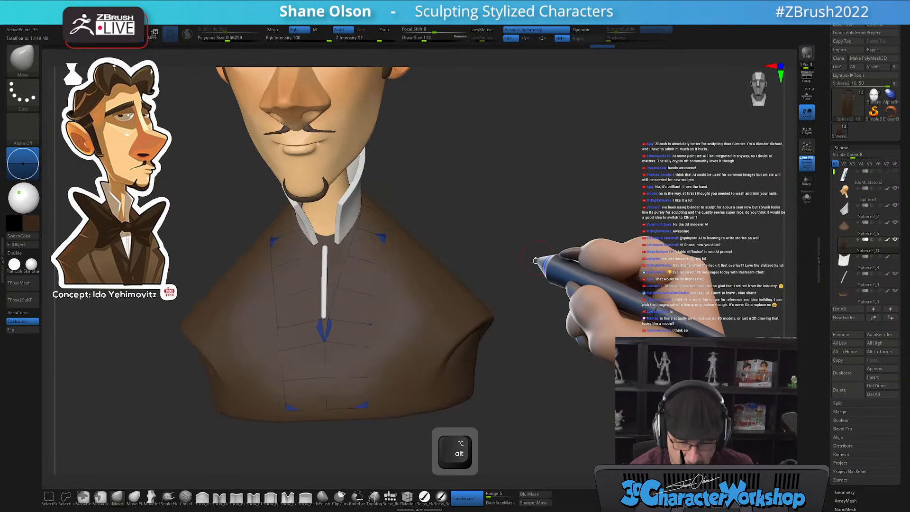
Thicken the lapel strip outward from the jacket by extruding its whole polygroup with ZModeler
{"action": "left_click", "coordinate": [406, 497]}
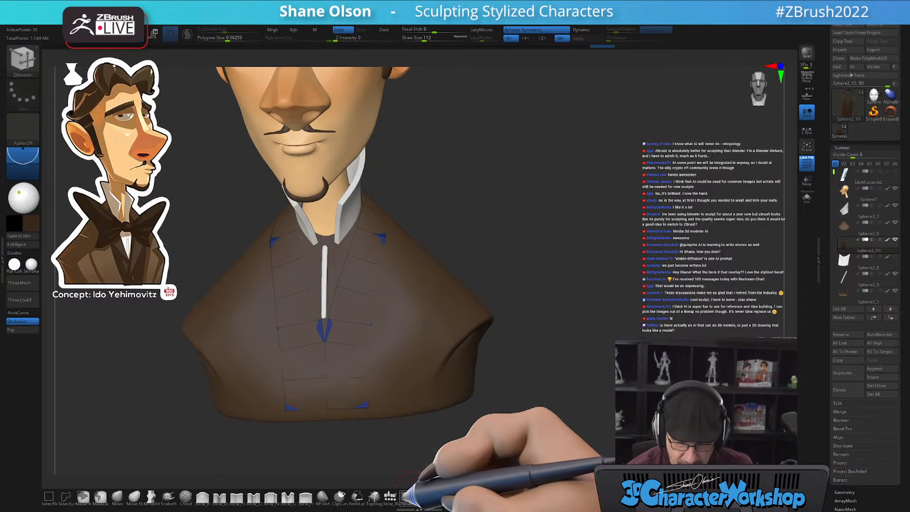
{"action": "left_click_drag", "start_coordinate": [427, 264], "coordinate": [450, 247]}
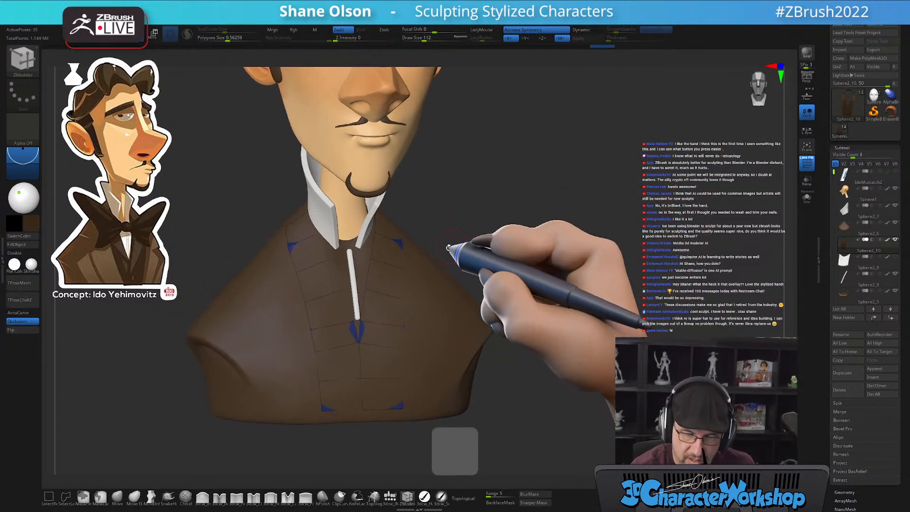
{"action": "key", "text": "space"}
{"action": "left_click", "coordinate": [384, 280]}
{"action": "left_click_drag", "start_coordinate": [374, 281], "coordinate": [387, 274]}
{"action": "mouse_move", "coordinate": [441, 232]}
{"action": "left_mouse_down"}
{"action": "mouse_move", "coordinate": [465, 215]}
{"action": "mouse_move", "coordinate": [431, 237]}
{"action": "mouse_move", "coordinate": [443, 237]}
{"action": "left_mouse_up"}
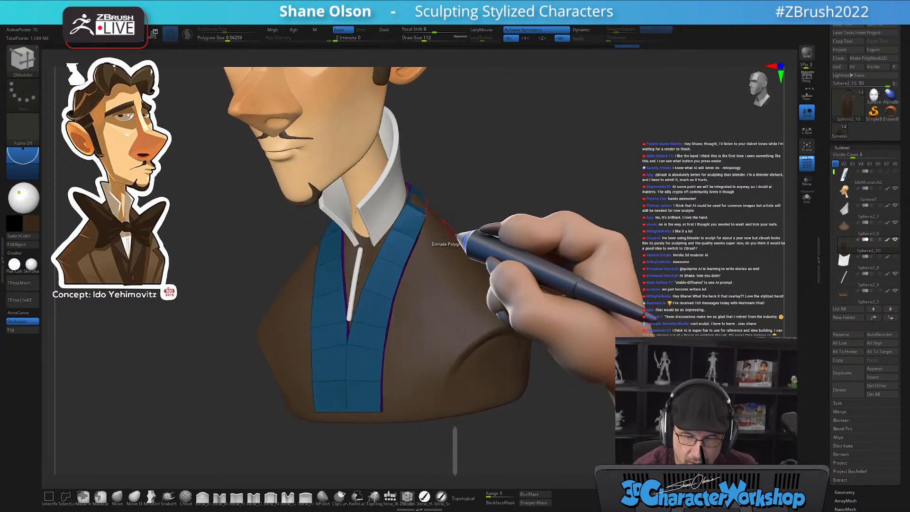
Show the hidden white shirt piece beneath the vest panel on the bust
{"action": "left_click", "coordinate": [896, 257]}
{"action": "left_click_drag", "start_coordinate": [548, 261], "coordinate": [573, 225]}
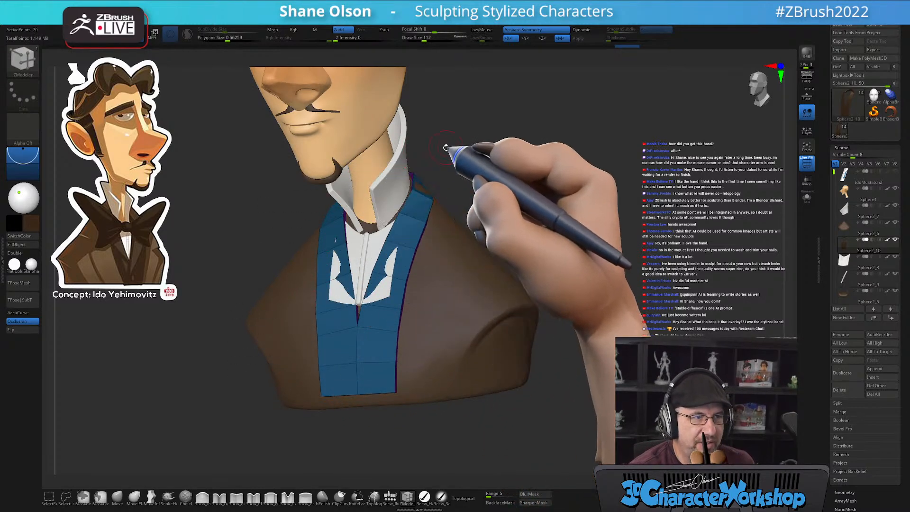
{"action": "left_click_drag", "start_coordinate": [446, 141], "coordinate": [423, 158], "text": "alt"}
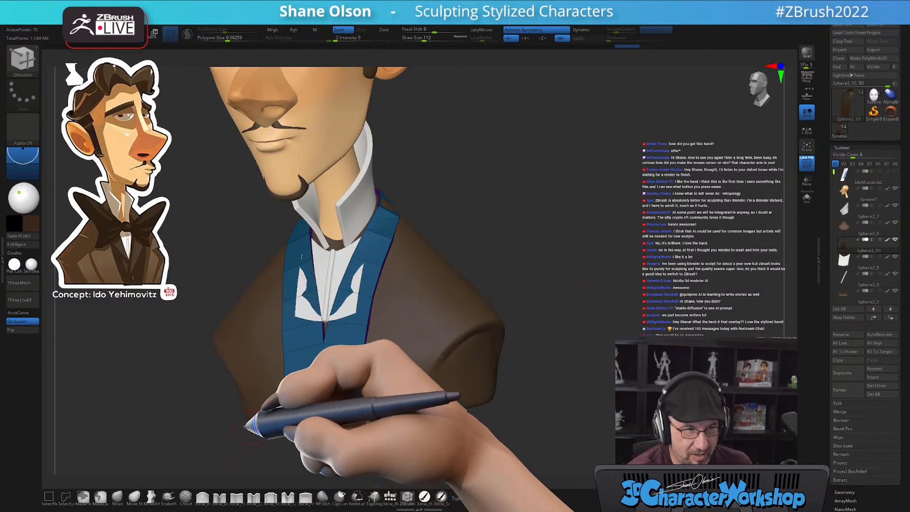
Shift the vest panel over the protruding shirt with the Move brush at a draw size of about 292
{"action": "left_click_drag", "start_coordinate": [494, 152], "coordinate": [498, 157]}
{"action": "key", "text": "b"}
{"action": "key", "text": "m"}
{"action": "key", "text": "v"}
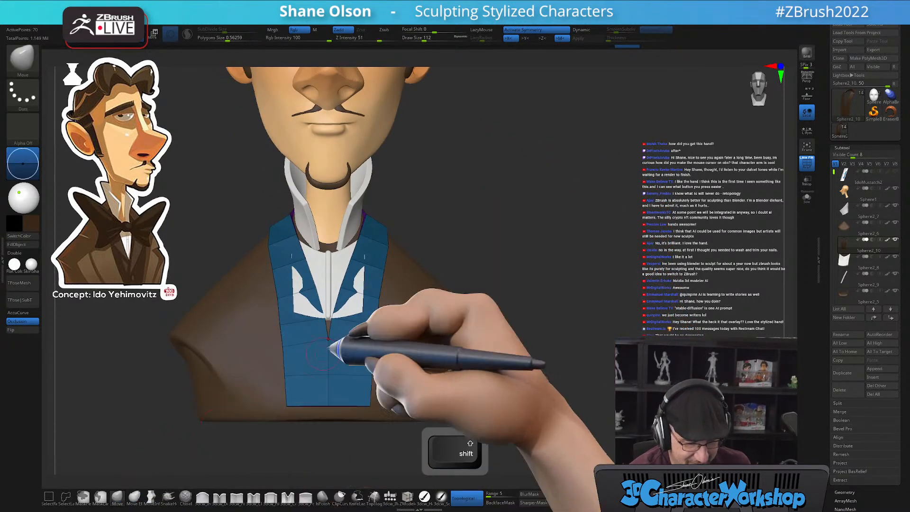
{"action": "key", "text": "s"}
{"action": "left_click_drag", "start_coordinate": [463, 237], "coordinate": [479, 246]}
{"action": "left_click_drag", "start_coordinate": [328, 289], "coordinate": [335, 291]}
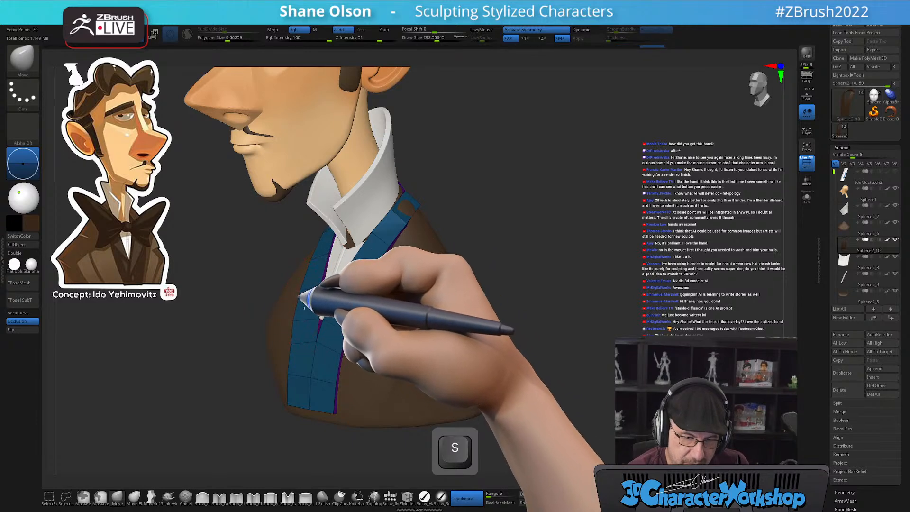
{"action": "right_click_drag", "start_coordinate": [321, 303], "coordinate": [291, 217]}
Display the vest panel smoothed without its wireframe and refine its fit using a draw size of about 172
{"action": "key", "text": "d"}
{"action": "key", "text": "shift+f"}
{"action": "right_click_drag", "start_coordinate": [317, 293], "coordinate": [333, 276]}
{"action": "mouse_move", "coordinate": [495, 237]}
{"action": "right_mouse_down"}
{"action": "mouse_move", "coordinate": [510, 221]}
{"action": "mouse_move", "coordinate": [516, 236]}
{"action": "right_mouse_up"}
{"action": "key", "text": "s"}
{"action": "left_click_drag", "start_coordinate": [516, 236], "coordinate": [510, 236]}
{"action": "mouse_move", "coordinate": [507, 231]}
{"action": "right_mouse_down", "text": "alt"}
{"action": "mouse_move", "coordinate": [542, 202]}
{"action": "mouse_move", "coordinate": [531, 233]}
{"action": "right_mouse_up", "text": "alt"}
{"action": "key", "text": "s"}
{"action": "left_click_drag", "start_coordinate": [531, 233], "coordinate": [528, 234]}
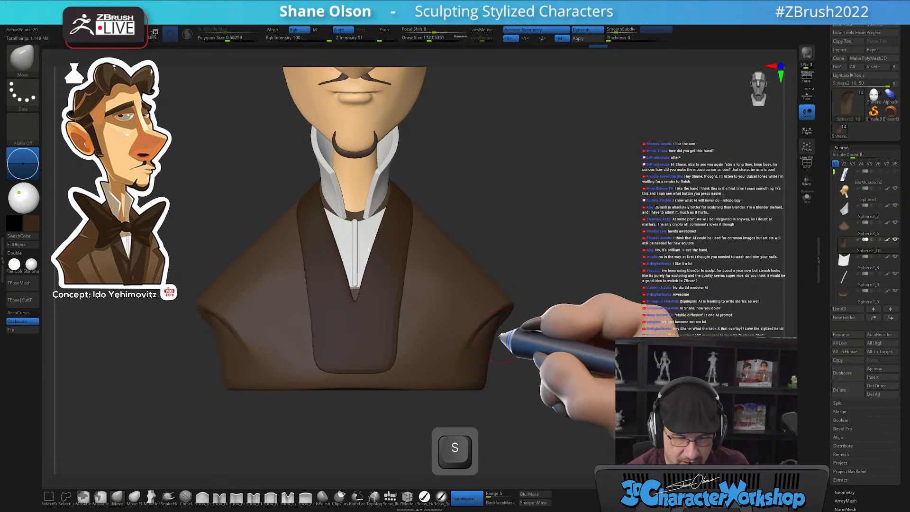
Show the vest panel's wireframe again, switch off its smoothed preview, and set the draw size to about 116
{"action": "right_click_drag", "start_coordinate": [456, 373], "coordinate": [467, 349], "text": "alt"}
{"action": "key", "text": "shift+f"}
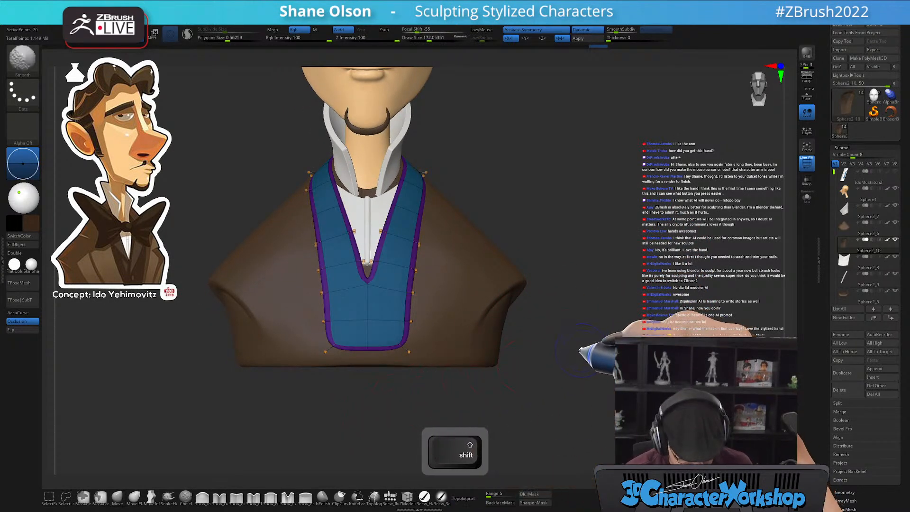
{"action": "key", "text": "shift+f"}
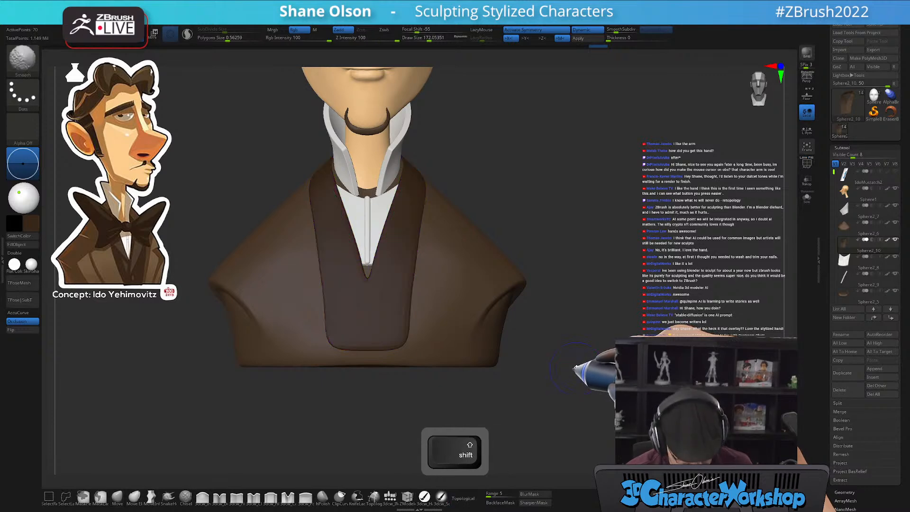
{"action": "key", "text": "shift+f"}
{"action": "left_click_drag", "start_coordinate": [566, 333], "coordinate": [573, 354], "text": "alt"}
{"action": "key", "text": "s"}
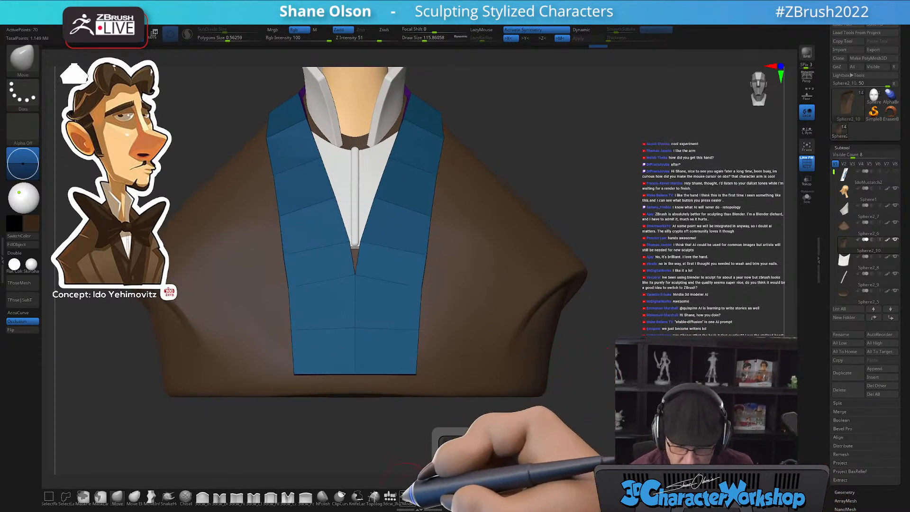
Insert edge loops beside the vest panel's outer borders and centre line with ZModeler
{"action": "right_click_drag", "start_coordinate": [412, 388], "coordinate": [405, 361]}
{"action": "left_click", "coordinate": [407, 496]}
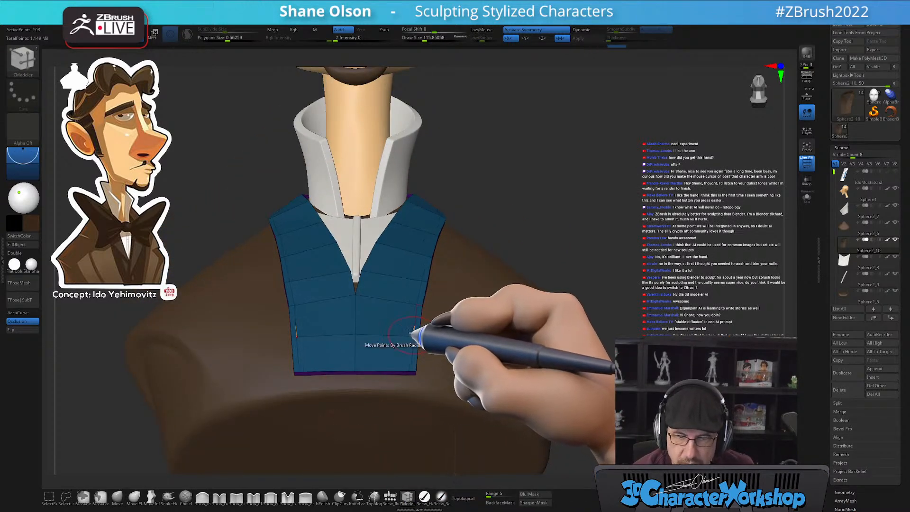
{"action": "left_click", "coordinate": [360, 295]}
{"action": "mouse_move", "coordinate": [550, 199]}
{"action": "left_mouse_down"}
{"action": "mouse_move", "coordinate": [559, 186]}
{"action": "mouse_move", "coordinate": [583, 212]}
{"action": "mouse_move", "coordinate": [583, 200]}
{"action": "mouse_move", "coordinate": [583, 227]}
{"action": "mouse_move", "coordinate": [556, 240]}
{"action": "mouse_move", "coordinate": [583, 218]}
{"action": "mouse_move", "coordinate": [572, 223]}
{"action": "mouse_move", "coordinate": [585, 254]}
{"action": "left_mouse_up"}
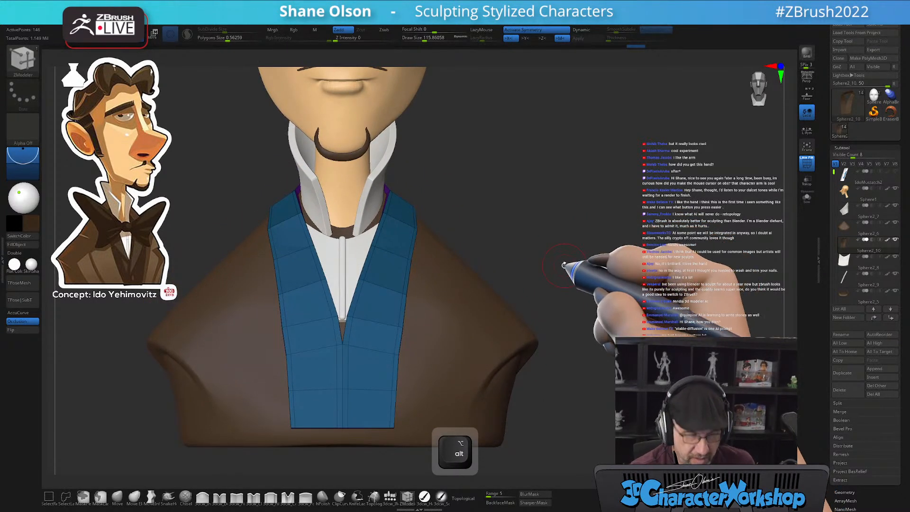
Switch to the Move brush at a draw size of about 177 and check the vest panel's smoothed preview
{"action": "left_click", "coordinate": [117, 496]}
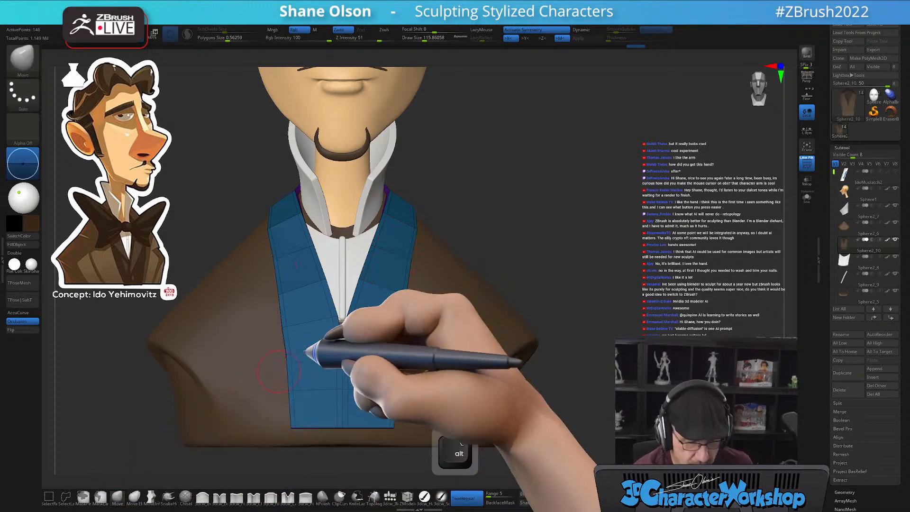
{"action": "key", "text": "s"}
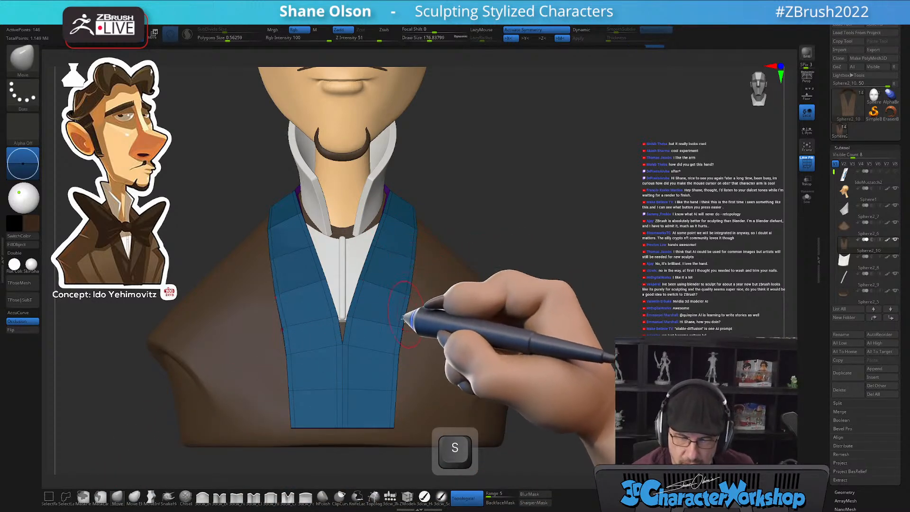
{"action": "key", "text": "d"}
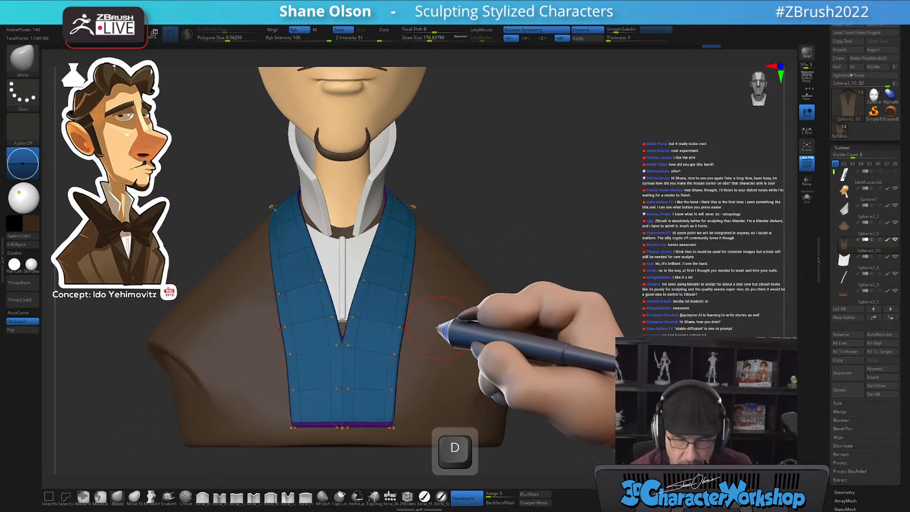
{"action": "key", "text": "shift+d"}
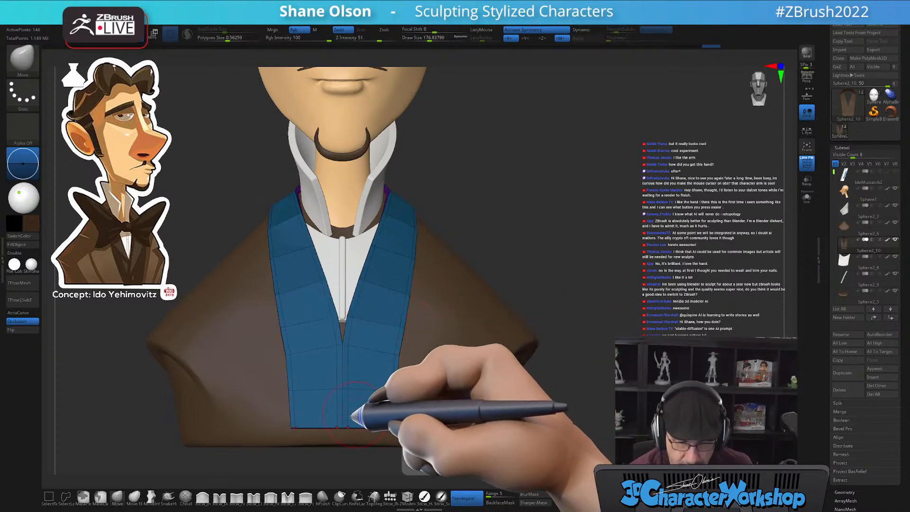
Insert an edge loop along the vest panel's bottom hem with ZModeler and turn on its smoothed preview
{"action": "left_click", "coordinate": [406, 497]}
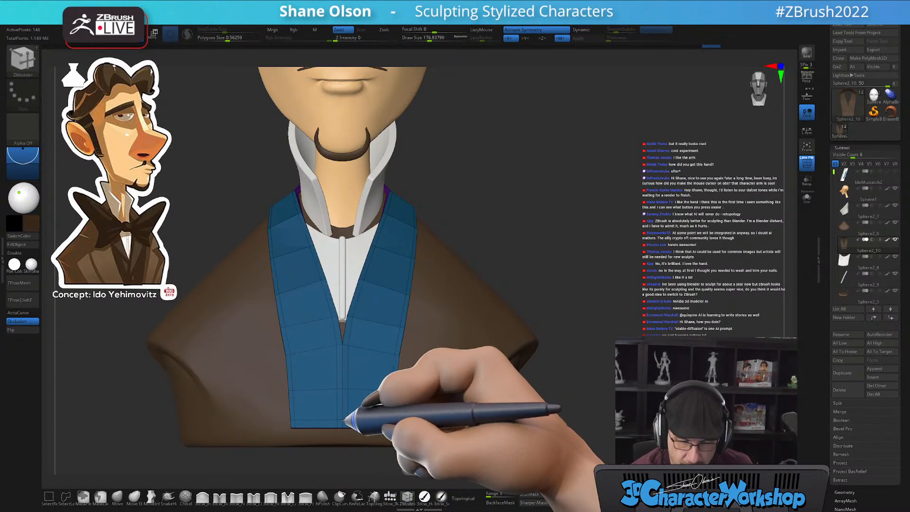
{"action": "key", "text": "d"}
{"action": "mouse_move", "coordinate": [575, 256]}
{"action": "left_mouse_down"}
{"action": "mouse_move", "coordinate": [556, 256]}
{"action": "mouse_move", "coordinate": [560, 219]}
{"action": "left_mouse_up"}
{"action": "left_click", "coordinate": [117, 497]}
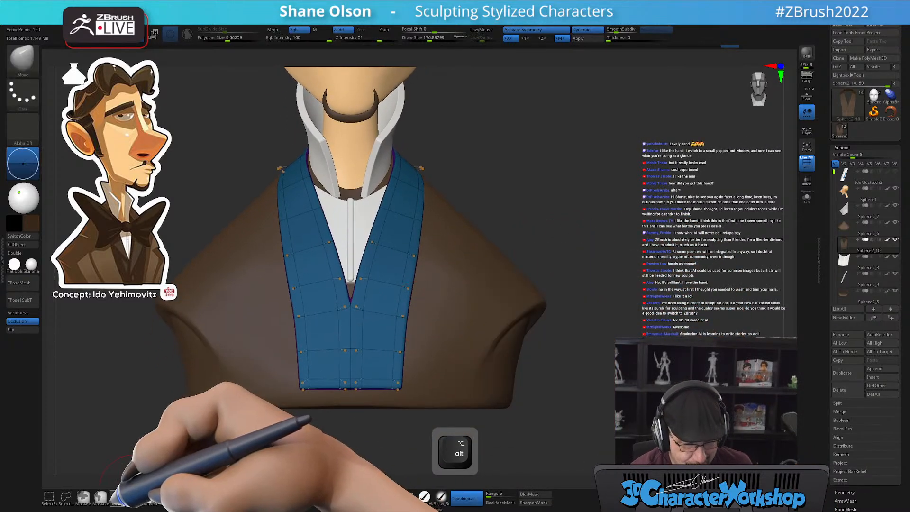
Adjust the vest panel's hem and V opening with the Move brush, enlarging the draw size to about 365
{"action": "key", "text": "s"}
{"action": "mouse_move", "coordinate": [342, 432]}
{"action": "left_mouse_down"}
{"action": "mouse_move", "coordinate": [357, 420]}
{"action": "mouse_move", "coordinate": [360, 428]}
{"action": "left_mouse_up"}
{"action": "key", "text": "s"}
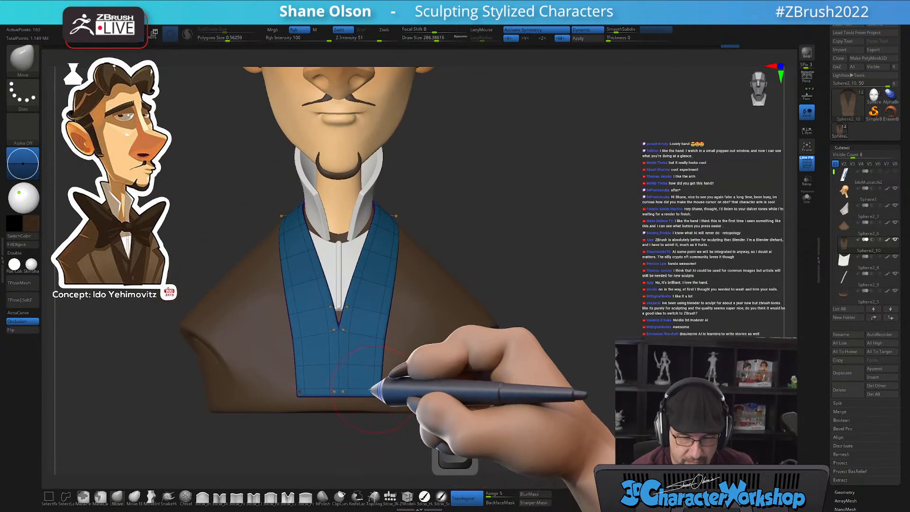
{"action": "mouse_move", "coordinate": [376, 391]}
{"action": "left_mouse_down"}
{"action": "mouse_move", "coordinate": [372, 434]}
{"action": "mouse_move", "coordinate": [393, 431]}
{"action": "mouse_move", "coordinate": [433, 382]}
{"action": "mouse_move", "coordinate": [370, 323]}
{"action": "left_mouse_up"}
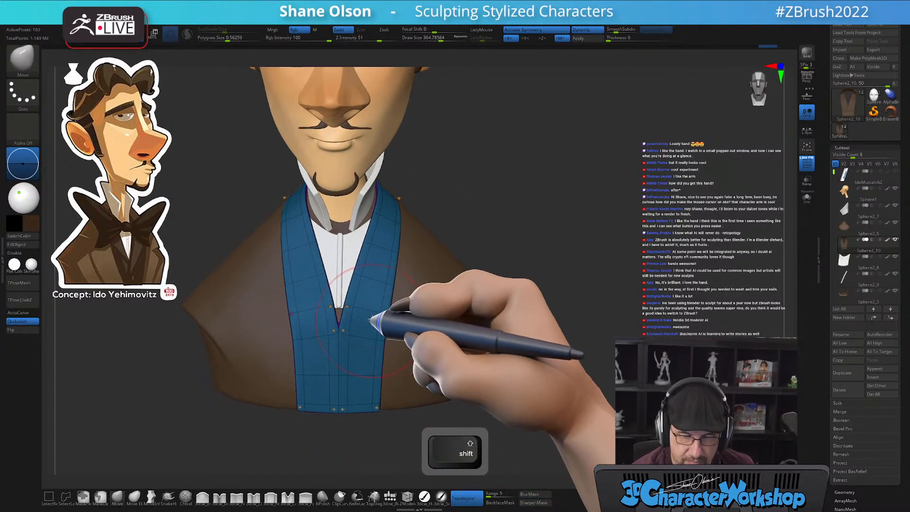
{"action": "left_click_drag", "start_coordinate": [368, 316], "coordinate": [352, 308]}
Select the narrow shirt placket and extend its lower end to the point of the vest's V opening
{"action": "left_click", "coordinate": [343, 294], "text": "alt"}
{"action": "right_click_drag", "start_coordinate": [342, 307], "coordinate": [342, 325]}
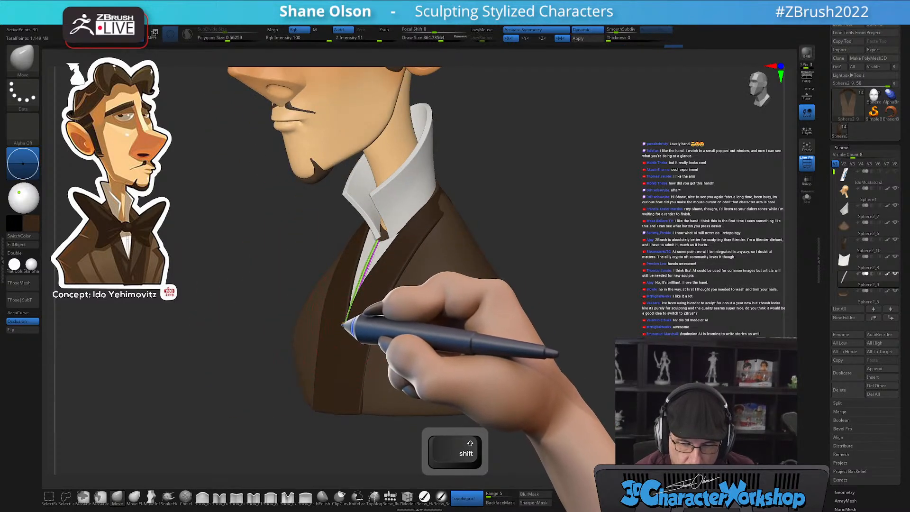
{"action": "key", "text": "s"}
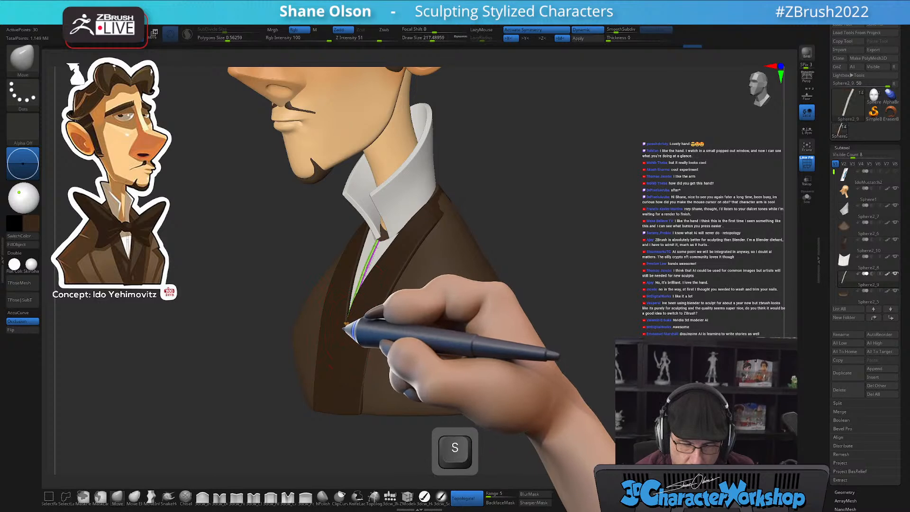
{"action": "right_click_drag", "start_coordinate": [352, 321], "coordinate": [369, 319], "text": "shift"}
{"action": "key", "text": "s"}
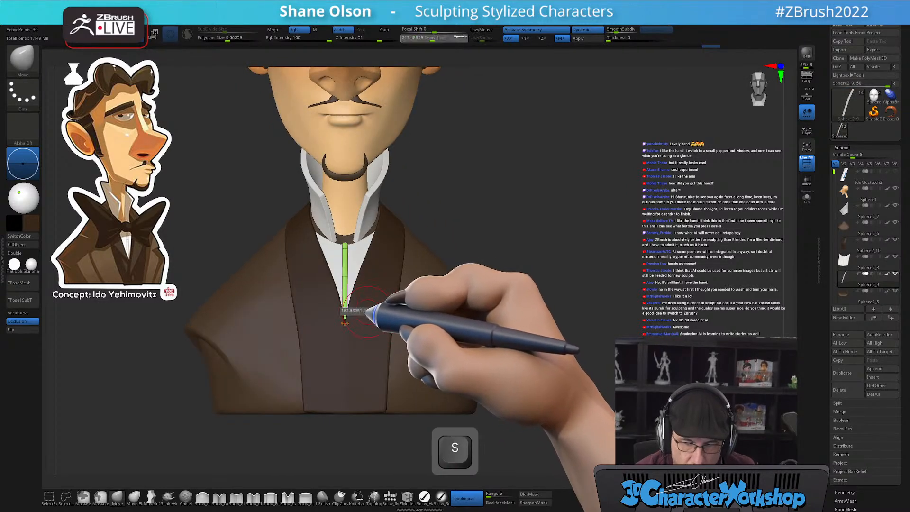
Isolate the shirt placket and switch off its smoothed preview for mesh editing
{"action": "left_click", "coordinate": [807, 196]}
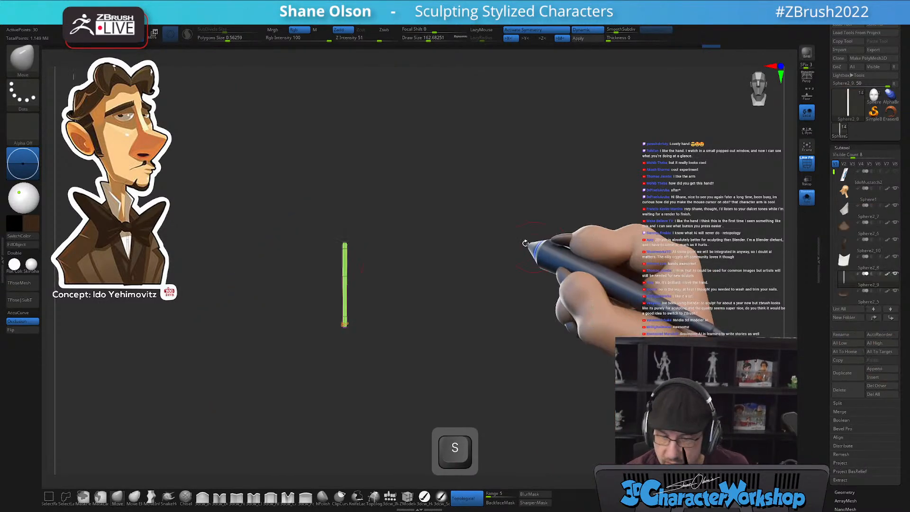
{"action": "key", "text": "f"}
{"action": "key", "text": "shift+d"}
{"action": "right_click_drag", "start_coordinate": [505, 297], "coordinate": [500, 331], "text": "alt"}
{"action": "key", "text": "s"}
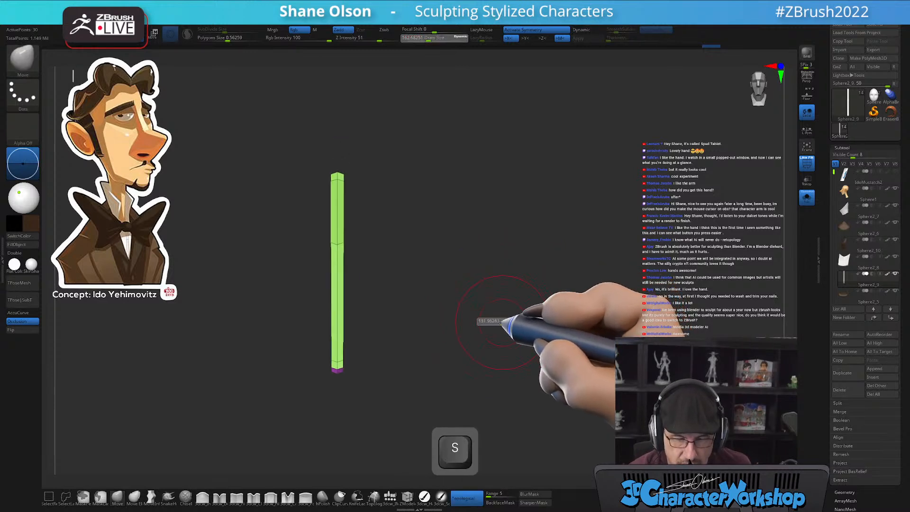
{"action": "left_click_drag", "start_coordinate": [505, 320], "coordinate": [500, 320]}
{"action": "mouse_move", "coordinate": [502, 319]}
{"action": "right_mouse_down"}
{"action": "mouse_move", "coordinate": [445, 271]}
{"action": "mouse_move", "coordinate": [435, 242]}
{"action": "mouse_move", "coordinate": [433, 264]}
{"action": "right_mouse_up"}
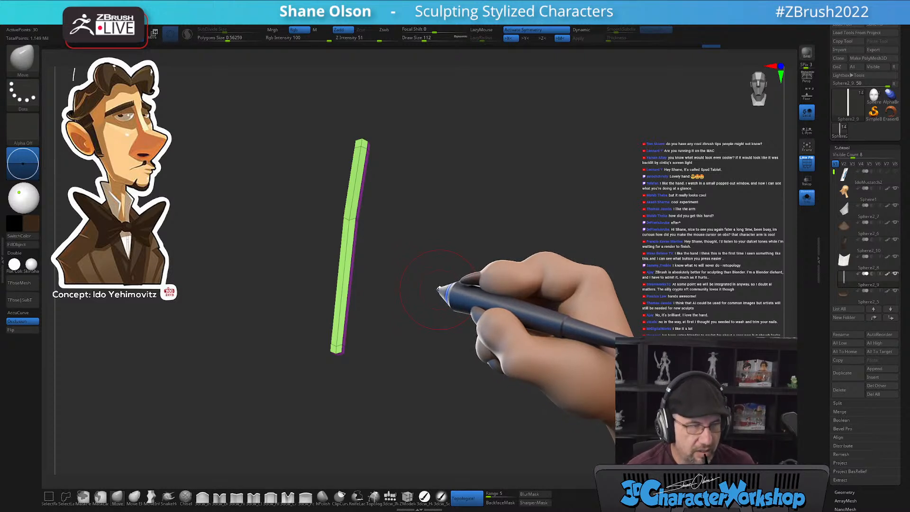
Insert an edge loop across the lower half of the shirt placket with ZModeler
{"action": "key", "text": "s"}
{"action": "left_click_drag", "start_coordinate": [412, 321], "coordinate": [401, 322]}
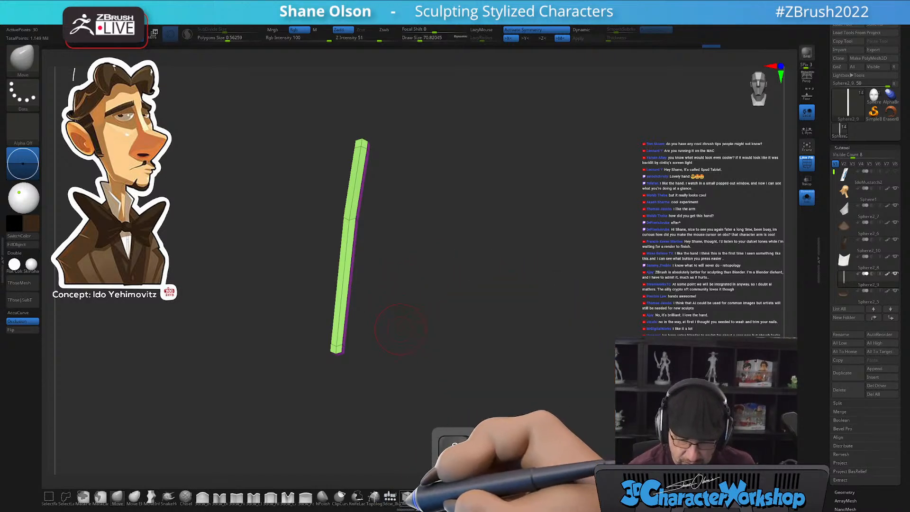
{"action": "left_click", "coordinate": [407, 496]}
{"action": "left_click", "coordinate": [341, 303]}
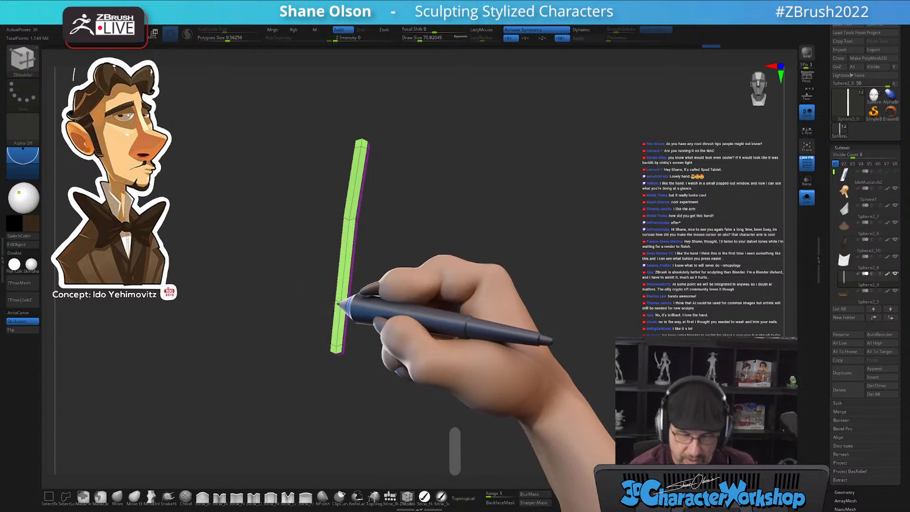
{"action": "left_click_drag", "start_coordinate": [410, 307], "coordinate": [416, 325]}
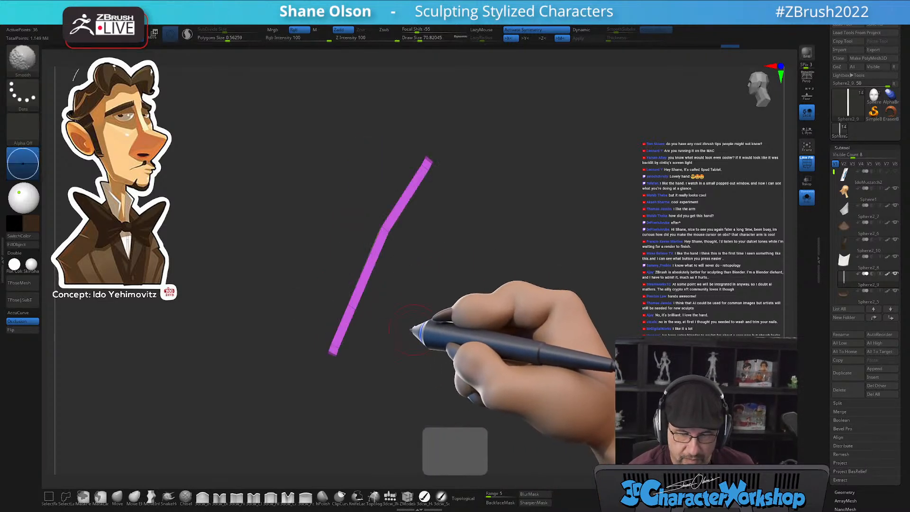
Soften the bends along the shirt placket with the Move and Smooth brushes at a draw size of about 120
{"action": "left_click", "coordinate": [117, 496]}
{"action": "key", "text": "s"}
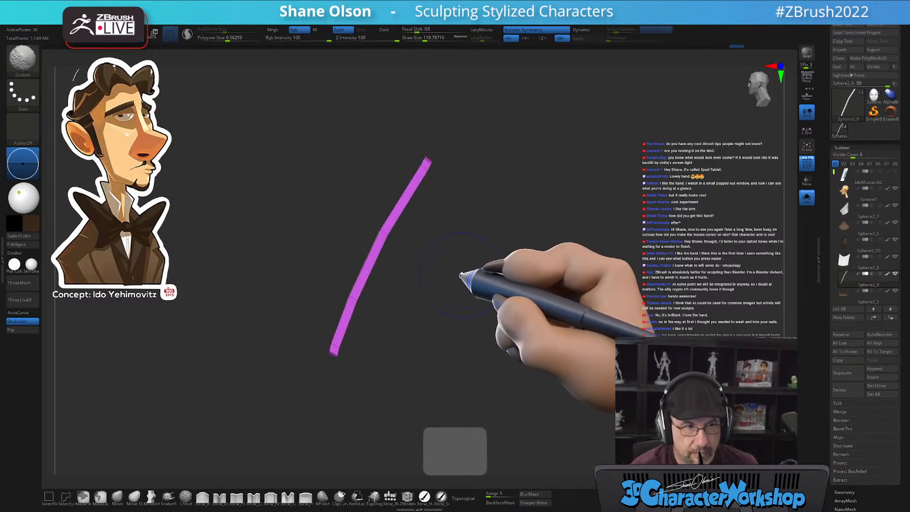
{"action": "left_click_drag", "start_coordinate": [466, 258], "coordinate": [442, 223], "text": "alt"}
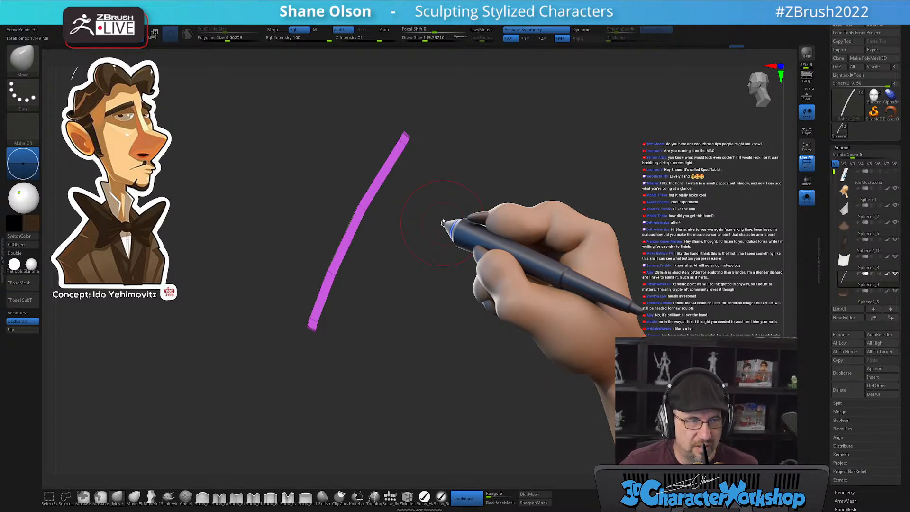
Bring back the rest of the bust and display the shirt placket smoothed without its wireframe
{"action": "left_click", "coordinate": [807, 196]}
{"action": "right_click_drag", "start_coordinate": [689, 238], "coordinate": [711, 240]}
{"action": "key", "text": "d"}
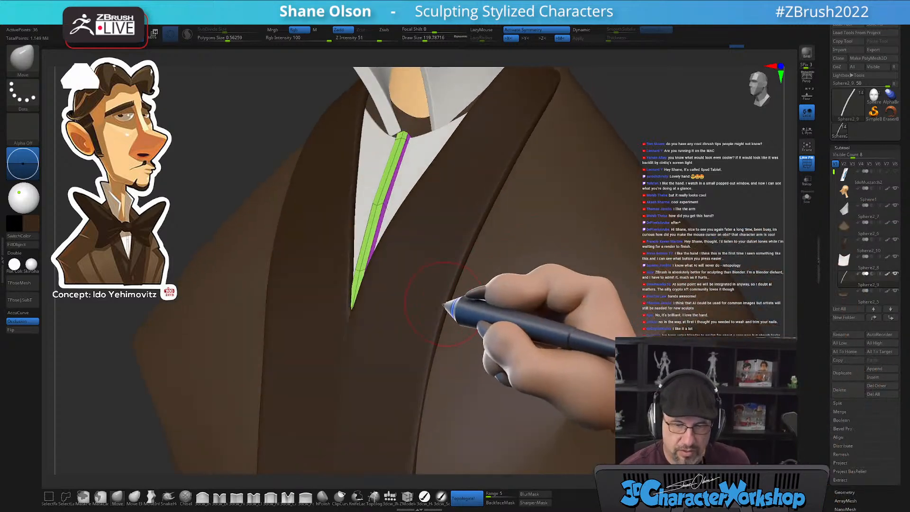
{"action": "mouse_move", "coordinate": [448, 309]}
{"action": "right_mouse_down", "text": "ctrl"}
{"action": "mouse_move", "coordinate": [443, 291]}
{"action": "mouse_move", "coordinate": [424, 318]}
{"action": "right_mouse_up", "text": "ctrl"}
{"action": "key", "text": "shift+f"}
{"action": "right_click_drag", "start_coordinate": [407, 281], "coordinate": [435, 272], "text": "alt"}
{"action": "right_click_drag", "start_coordinate": [534, 185], "coordinate": [579, 194], "text": "alt"}
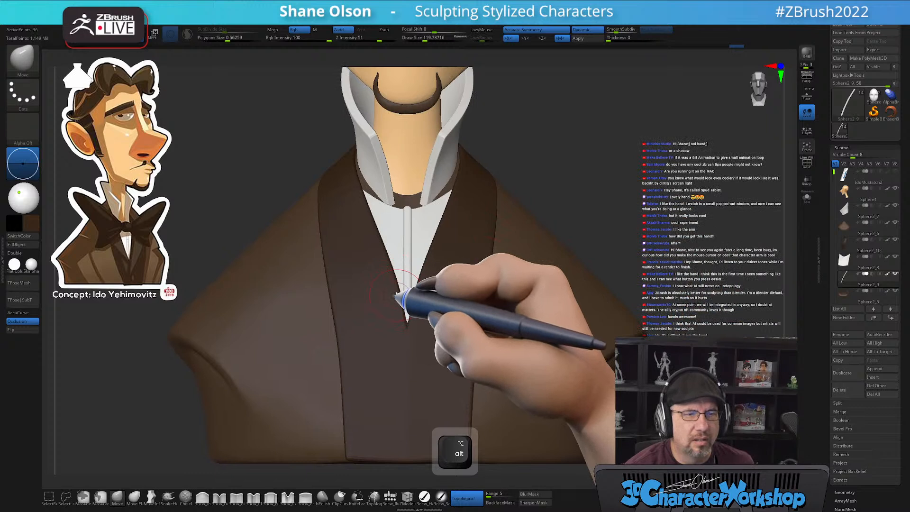
Turn off the brush's Topological option and refine the shirt placket's shape within the vest opening
{"action": "right_click_drag", "start_coordinate": [427, 234], "coordinate": [427, 249], "text": "alt"}
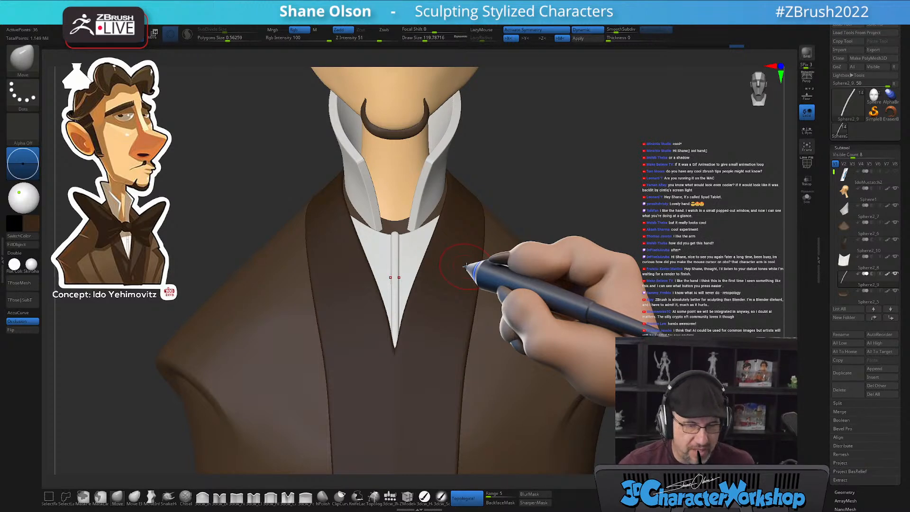
{"action": "left_click", "coordinate": [468, 491]}
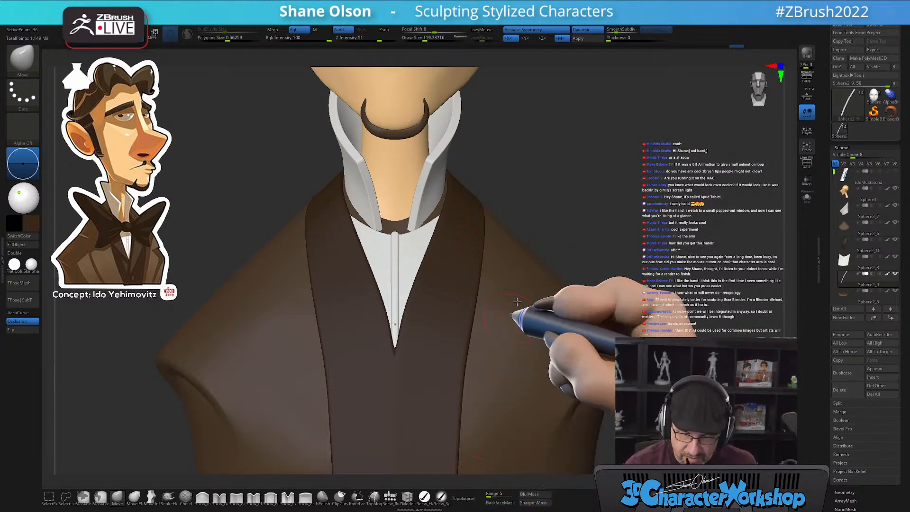
{"action": "mouse_move", "coordinate": [569, 219]}
{"action": "left_mouse_down", "text": "alt"}
{"action": "mouse_move", "coordinate": [553, 230]}
{"action": "mouse_move", "coordinate": [558, 247]}
{"action": "mouse_move", "coordinate": [538, 274]}
{"action": "mouse_move", "coordinate": [502, 265]}
{"action": "mouse_move", "coordinate": [500, 282]}
{"action": "mouse_move", "coordinate": [406, 256]}
{"action": "left_mouse_up", "text": "alt"}
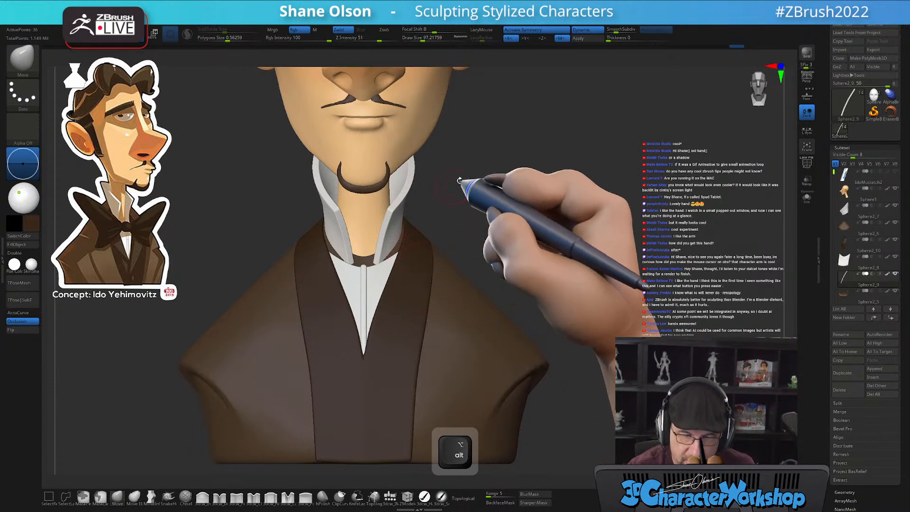
{"action": "mouse_move", "coordinate": [464, 186]}
{"action": "left_mouse_down", "text": "alt"}
{"action": "mouse_move", "coordinate": [472, 177]}
{"action": "mouse_move", "coordinate": [434, 219]}
{"action": "left_mouse_up", "text": "alt"}
{"action": "key", "text": "s"}
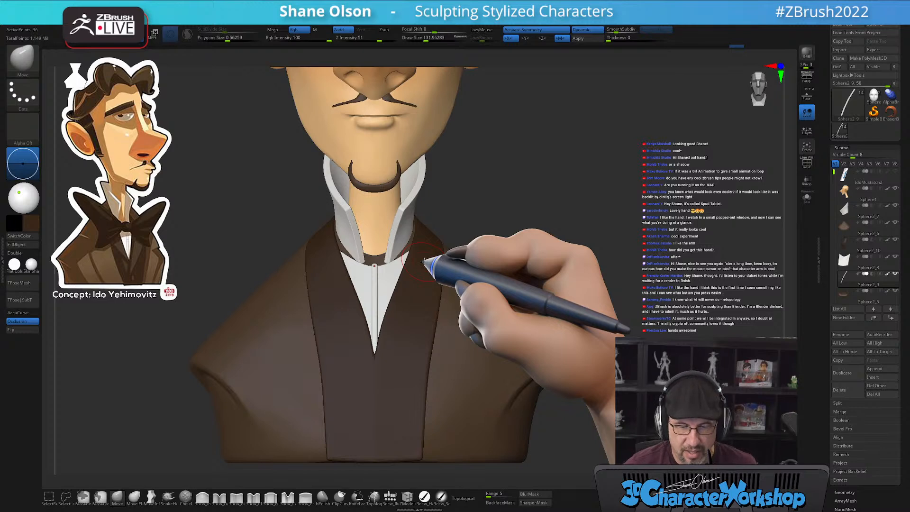
Show the wireframe and make the vest collar and front piece the active subtool
{"action": "left_click_drag", "start_coordinate": [500, 209], "coordinate": [494, 225], "text": "alt"}
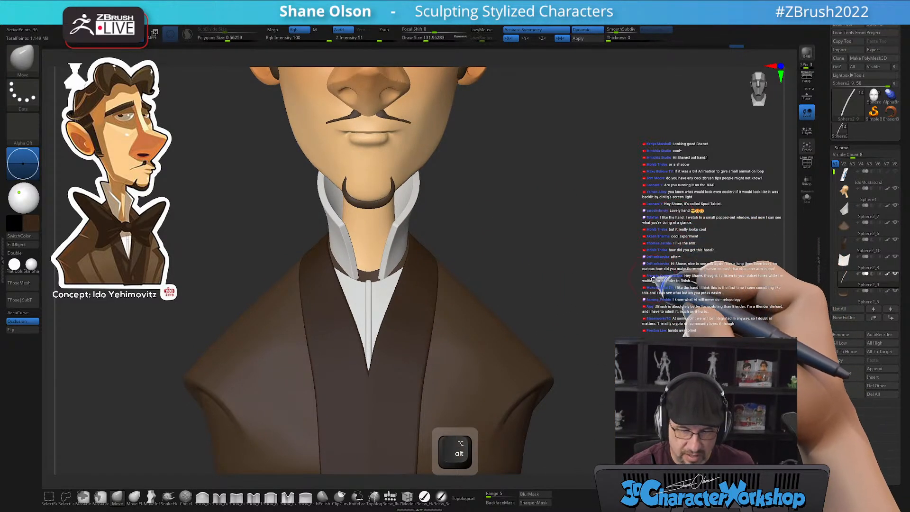
{"action": "left_click_drag", "start_coordinate": [653, 285], "coordinate": [664, 276], "text": "alt"}
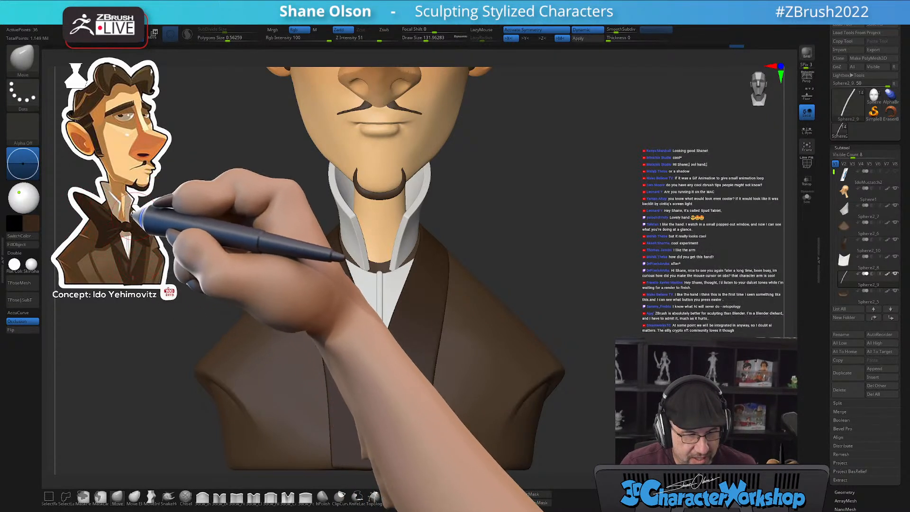
{"action": "left_click_drag", "start_coordinate": [583, 209], "coordinate": [566, 232], "text": "alt"}
{"action": "key", "text": "s"}
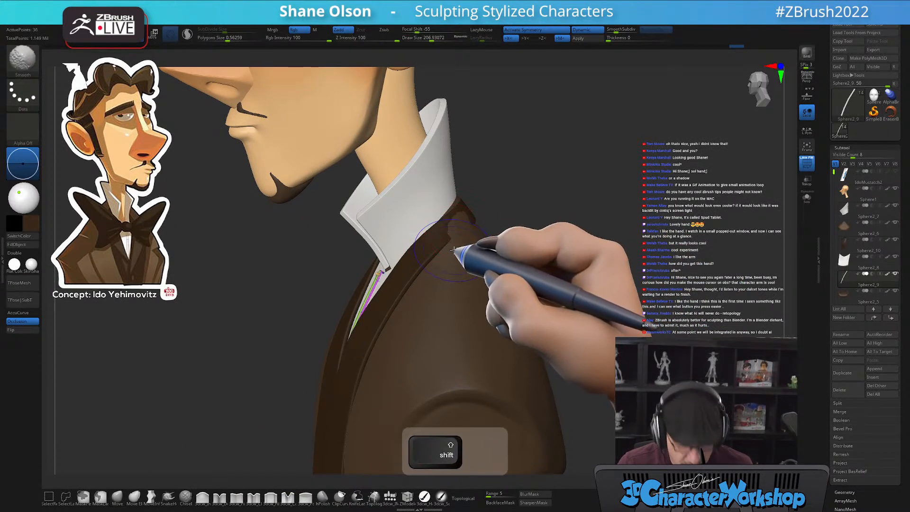
{"action": "key", "text": "shift+f"}
{"action": "left_click", "coordinate": [429, 253], "text": "alt"}
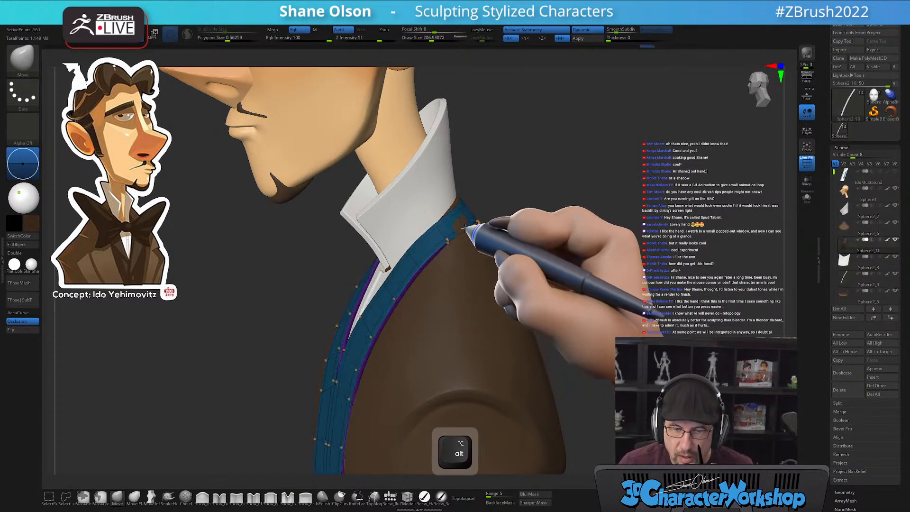
Adjust the vest collar around the back of the neck with the Smooth and Move brushes at a draw size of about 245
{"action": "mouse_move", "coordinate": [579, 244]}
{"action": "left_mouse_down"}
{"action": "mouse_move", "coordinate": [554, 239]}
{"action": "mouse_move", "coordinate": [617, 194]}
{"action": "mouse_move", "coordinate": [490, 223]}
{"action": "mouse_move", "coordinate": [559, 254]}
{"action": "mouse_move", "coordinate": [671, 193]}
{"action": "mouse_move", "coordinate": [678, 214]}
{"action": "left_mouse_up"}
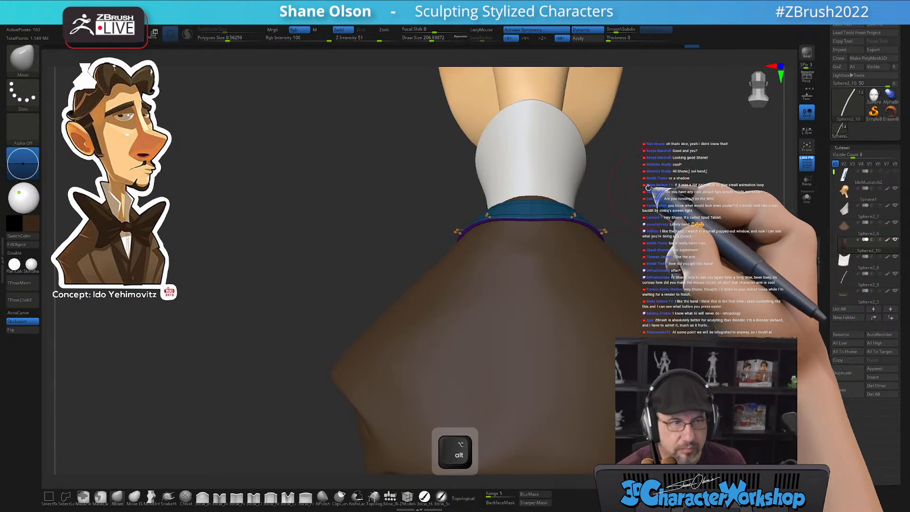
{"action": "mouse_move", "coordinate": [624, 209]}
{"action": "left_mouse_down", "text": "alt"}
{"action": "mouse_move", "coordinate": [481, 205]}
{"action": "mouse_move", "coordinate": [495, 200]}
{"action": "mouse_move", "coordinate": [525, 240]}
{"action": "mouse_move", "coordinate": [356, 266]}
{"action": "mouse_move", "coordinate": [386, 258]}
{"action": "mouse_move", "coordinate": [423, 270]}
{"action": "mouse_move", "coordinate": [463, 250]}
{"action": "mouse_move", "coordinate": [433, 256]}
{"action": "mouse_move", "coordinate": [474, 299]}
{"action": "left_mouse_up", "text": "alt"}
{"action": "key", "text": "s"}
{"action": "key", "text": "shift"}
{"action": "left_click_drag", "start_coordinate": [461, 260], "coordinate": [474, 276]}
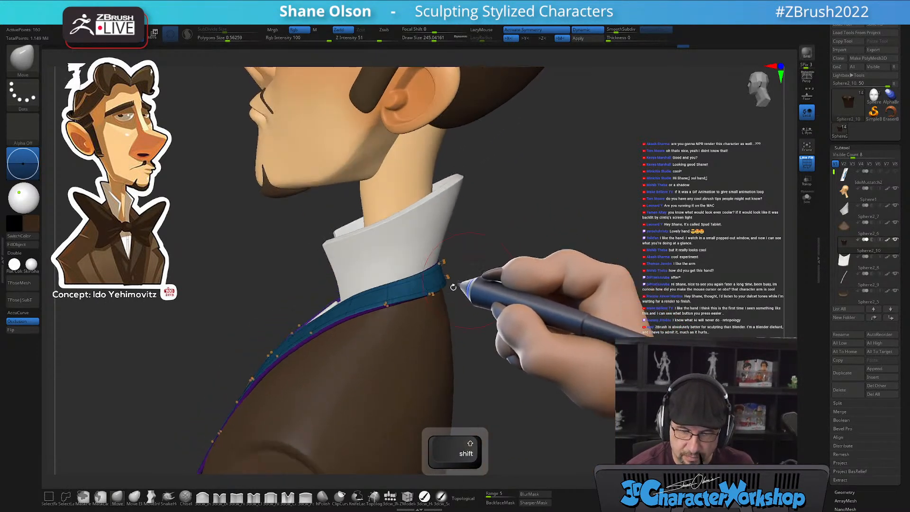
{"action": "left_click_drag", "start_coordinate": [518, 332], "coordinate": [537, 335], "text": "alt"}
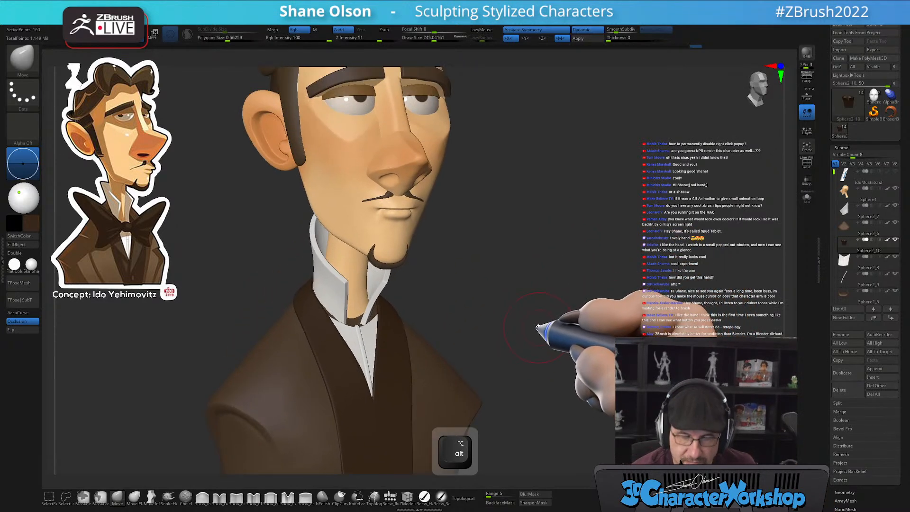
Refine the vest's collar and front edges with the Move brush, reducing the draw size to about 51
{"action": "mouse_move", "coordinate": [478, 301]}
{"action": "left_mouse_down", "text": "alt"}
{"action": "mouse_move", "coordinate": [484, 295]}
{"action": "mouse_move", "coordinate": [508, 345]}
{"action": "mouse_move", "coordinate": [528, 285]}
{"action": "mouse_move", "coordinate": [524, 270]}
{"action": "mouse_move", "coordinate": [498, 311]}
{"action": "left_mouse_up", "text": "alt"}
{"action": "key", "text": "s"}
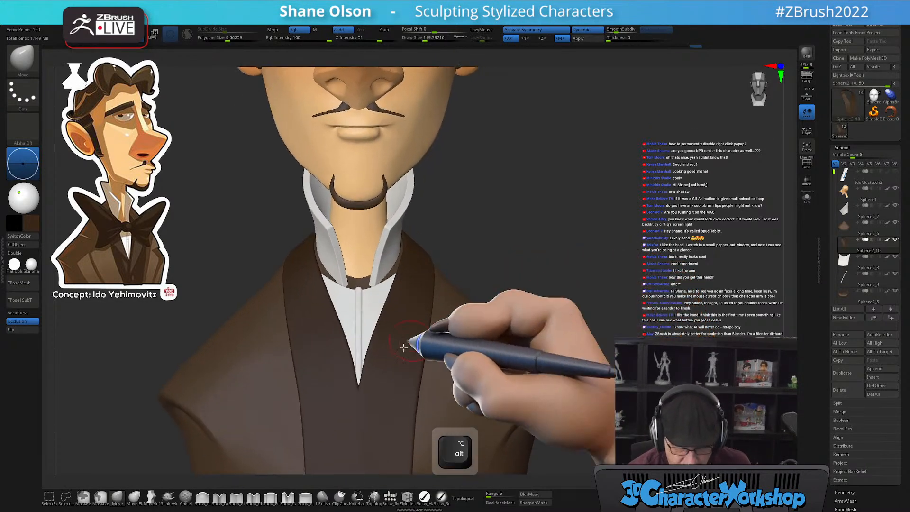
{"action": "key", "text": "s"}
{"action": "left_click_drag", "start_coordinate": [400, 291], "coordinate": [395, 291]}
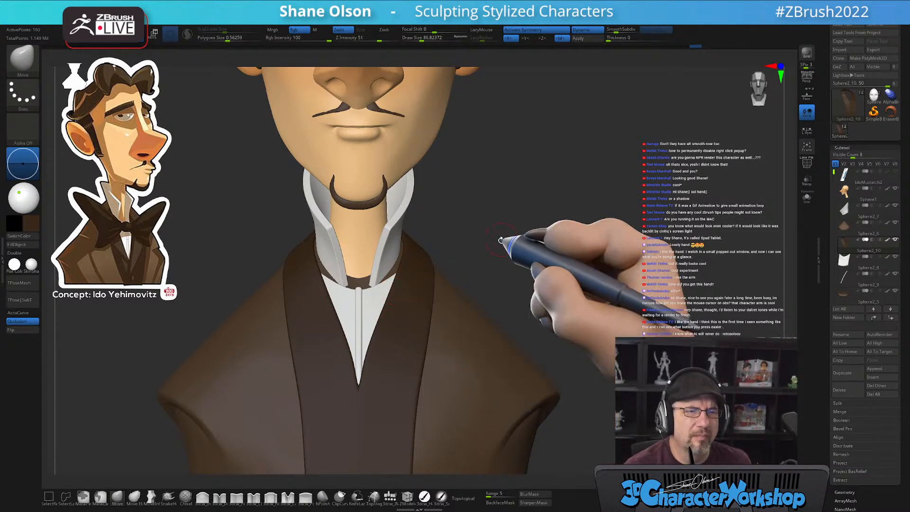
{"action": "left_click_drag", "start_coordinate": [498, 244], "coordinate": [488, 202], "text": "alt"}
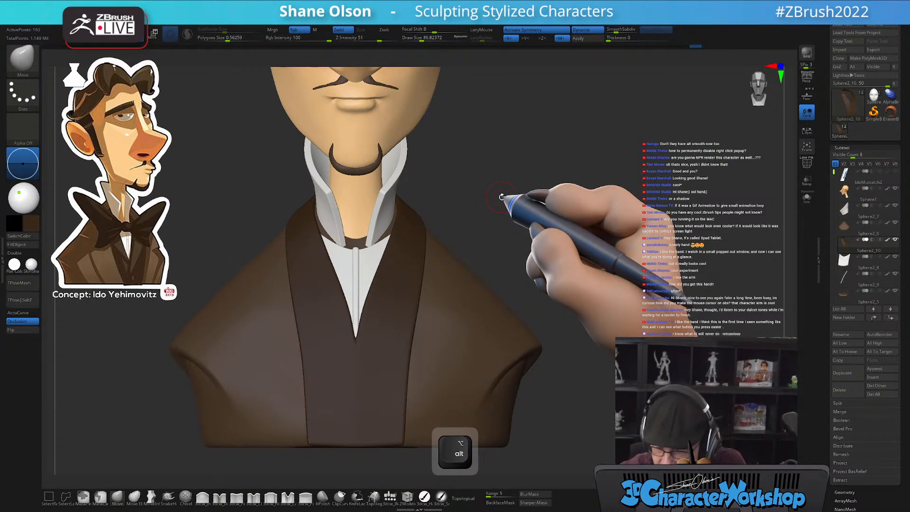
{"action": "key", "text": "s"}
{"action": "left_click_drag", "start_coordinate": [483, 221], "coordinate": [478, 221]}
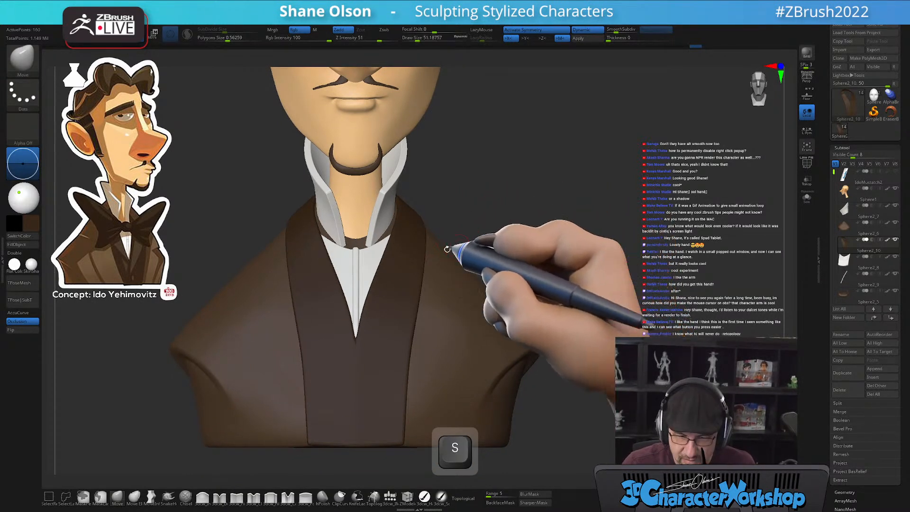
{"action": "key", "text": "alt"}
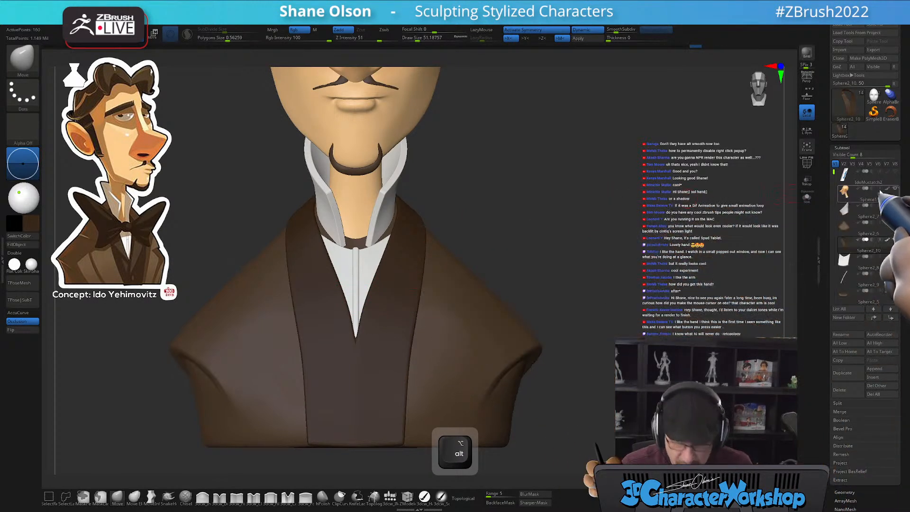
Open the separate Sphere head model, frame it with its wireframe shown, and try smoothing its surface at a draw size of about 132
{"action": "left_click", "coordinate": [874, 97]}
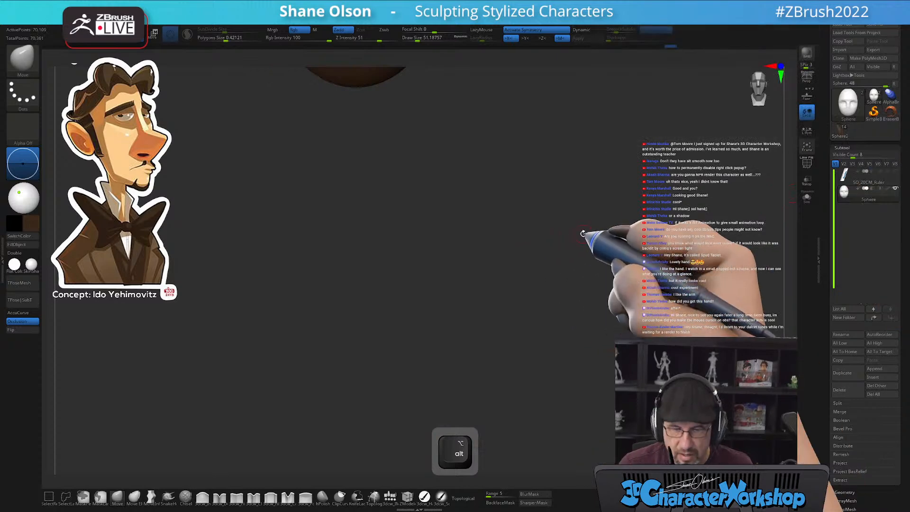
{"action": "key", "text": "f"}
{"action": "key", "text": "shift+f"}
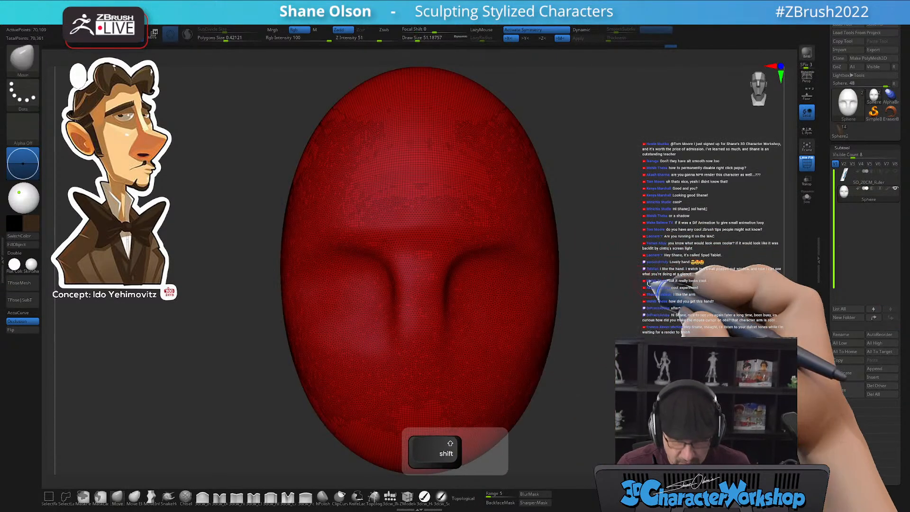
{"action": "left_click_drag", "start_coordinate": [643, 278], "coordinate": [539, 303], "text": "alt"}
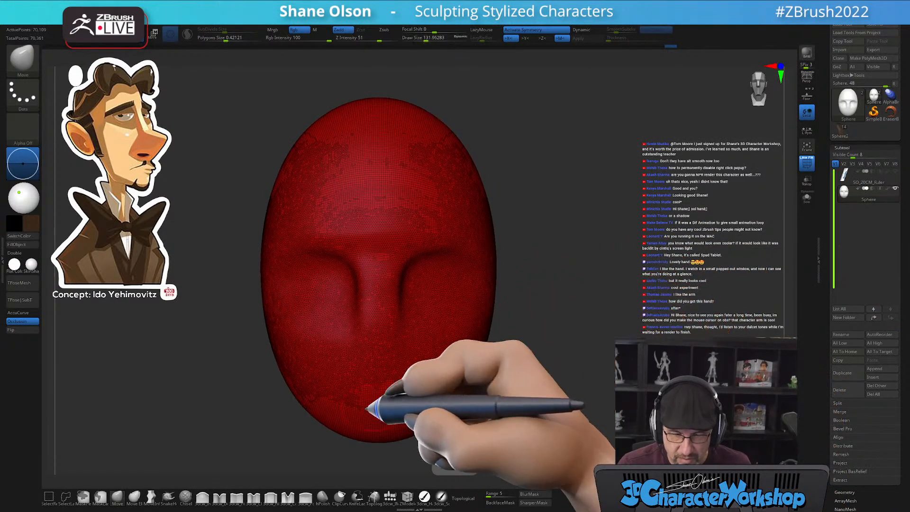
{"action": "key", "text": "shift"}
{"action": "mouse_move", "coordinate": [377, 396]}
{"action": "left_mouse_down", "text": "shift"}
{"action": "mouse_move", "coordinate": [405, 378]}
{"action": "mouse_move", "coordinate": [429, 396]}
{"action": "mouse_move", "coordinate": [417, 365]}
{"action": "mouse_move", "coordinate": [447, 416]}
{"action": "mouse_move", "coordinate": [443, 386]}
{"action": "mouse_move", "coordinate": [480, 361]}
{"action": "left_mouse_up", "text": "shift"}
{"action": "left_click_drag", "start_coordinate": [604, 333], "coordinate": [601, 301], "text": "alt"}
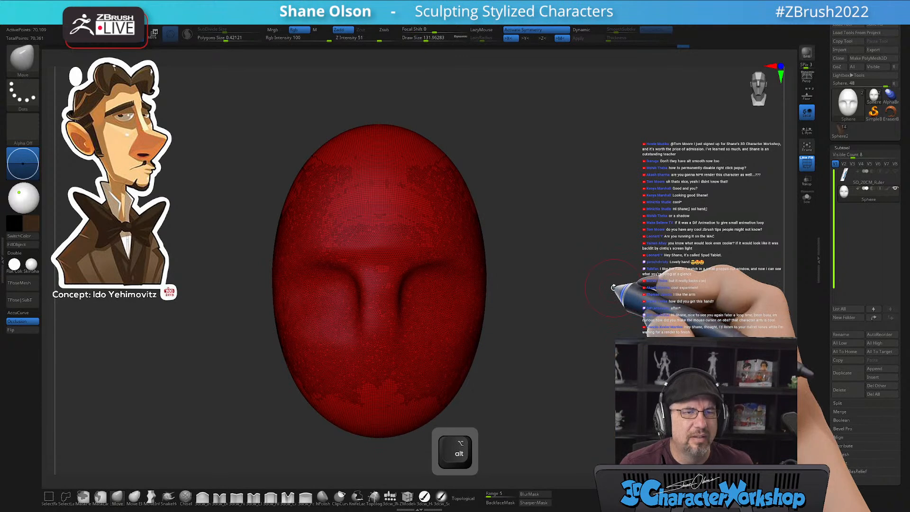
Return to the bust, hide the wireframe, and set the Move brush's draw size to about 113
{"action": "left_click", "coordinate": [874, 97]}
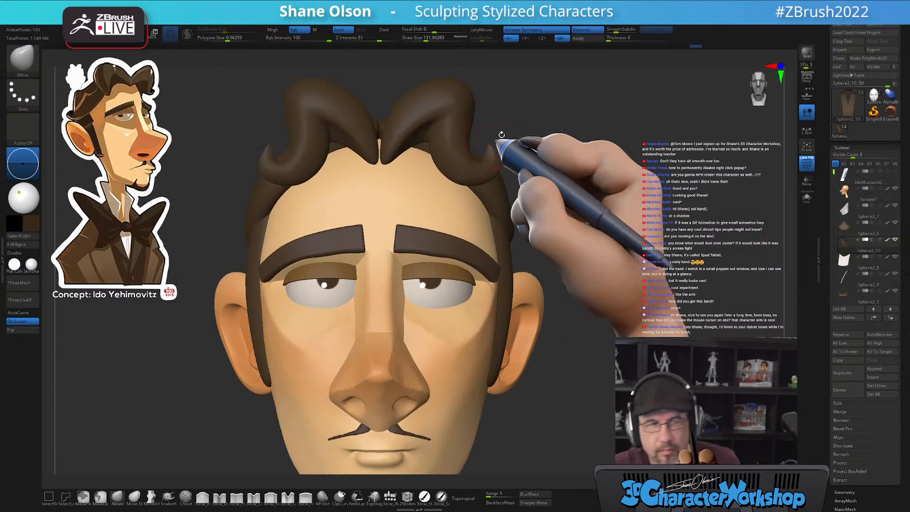
{"action": "left_click_drag", "start_coordinate": [629, 232], "coordinate": [606, 180], "text": "alt"}
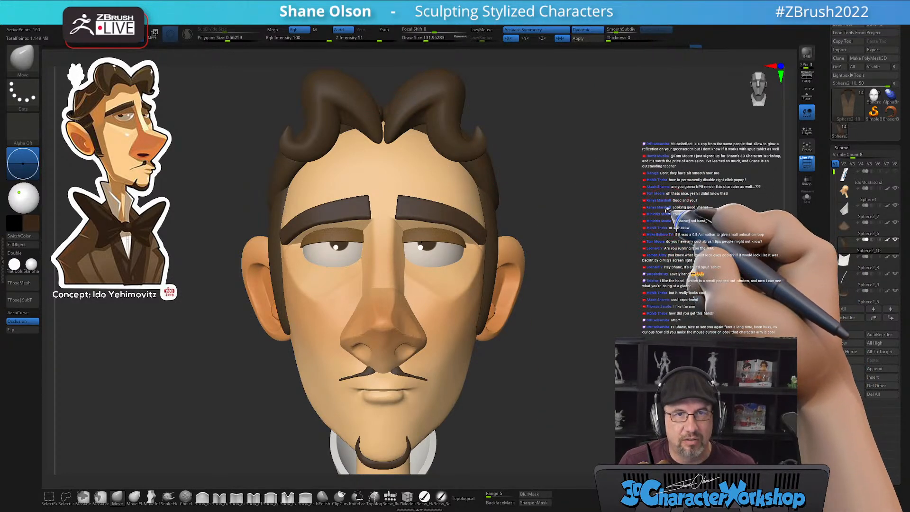
{"action": "left_click_drag", "start_coordinate": [669, 214], "coordinate": [662, 216]}
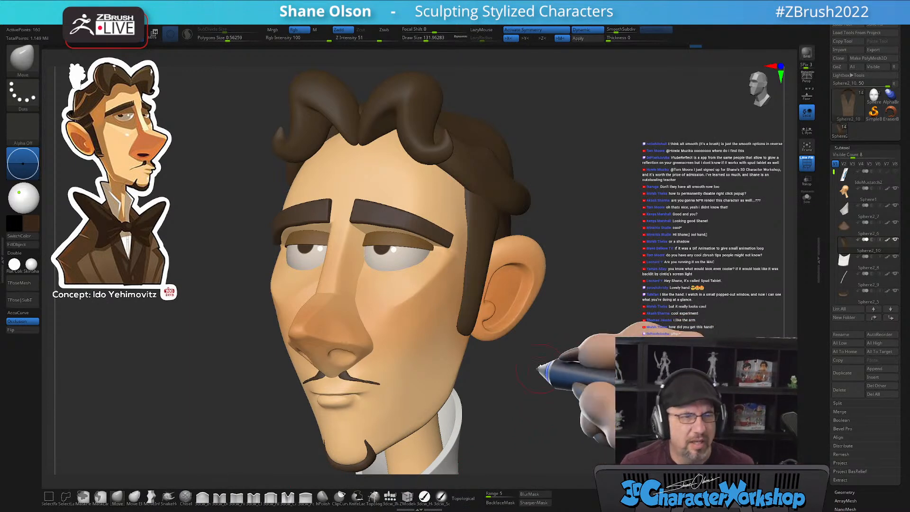
{"action": "left_click_drag", "start_coordinate": [711, 190], "coordinate": [671, 209], "text": "alt"}
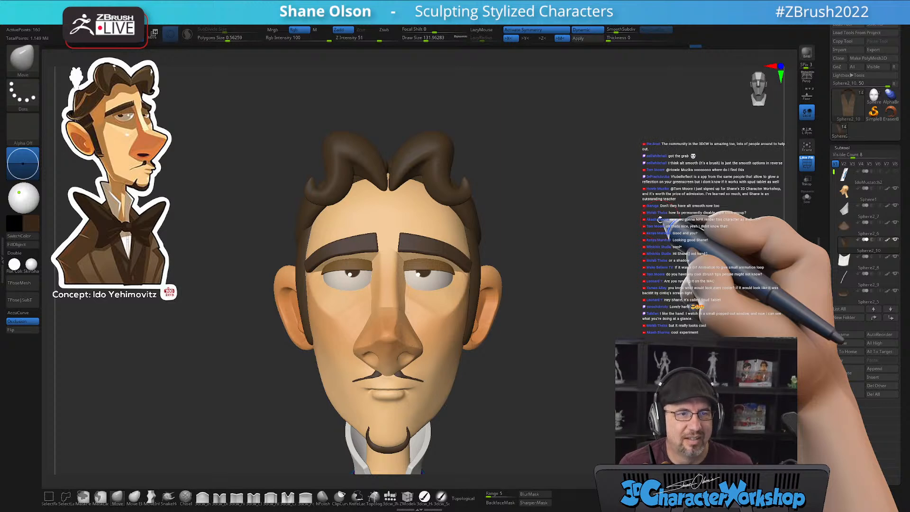
{"action": "key", "text": "s"}
{"action": "mouse_move", "coordinate": [521, 221]}
{"action": "left_mouse_down"}
{"action": "mouse_move", "coordinate": [546, 222]}
{"action": "mouse_move", "coordinate": [588, 246]}
{"action": "mouse_move", "coordinate": [596, 209]}
{"action": "mouse_move", "coordinate": [589, 291]}
{"action": "mouse_move", "coordinate": [567, 276]}
{"action": "mouse_move", "coordinate": [567, 251]}
{"action": "left_mouse_up"}
{"action": "key", "text": "shift+f"}
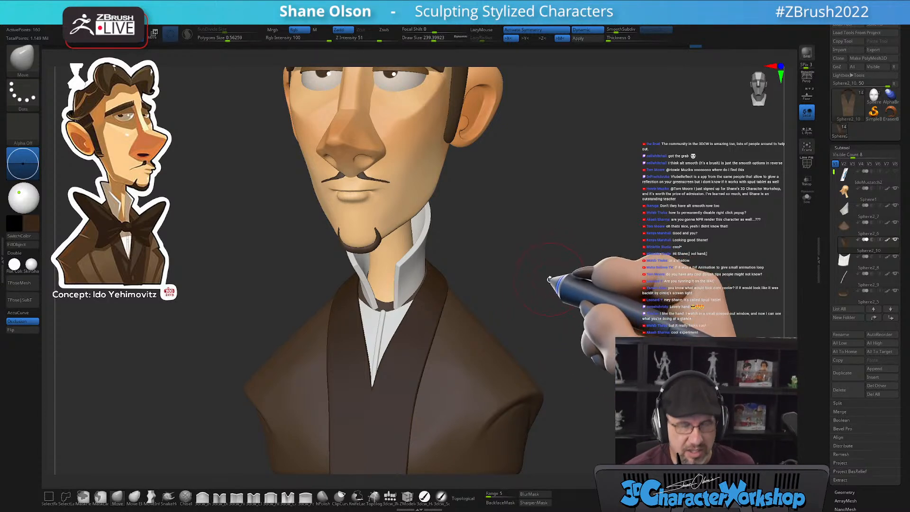
{"action": "mouse_move", "coordinate": [563, 291]}
{"action": "left_mouse_down"}
{"action": "mouse_move", "coordinate": [550, 283]}
{"action": "mouse_move", "coordinate": [603, 267]}
{"action": "mouse_move", "coordinate": [552, 285]}
{"action": "left_mouse_up"}
{"action": "key", "text": "s"}
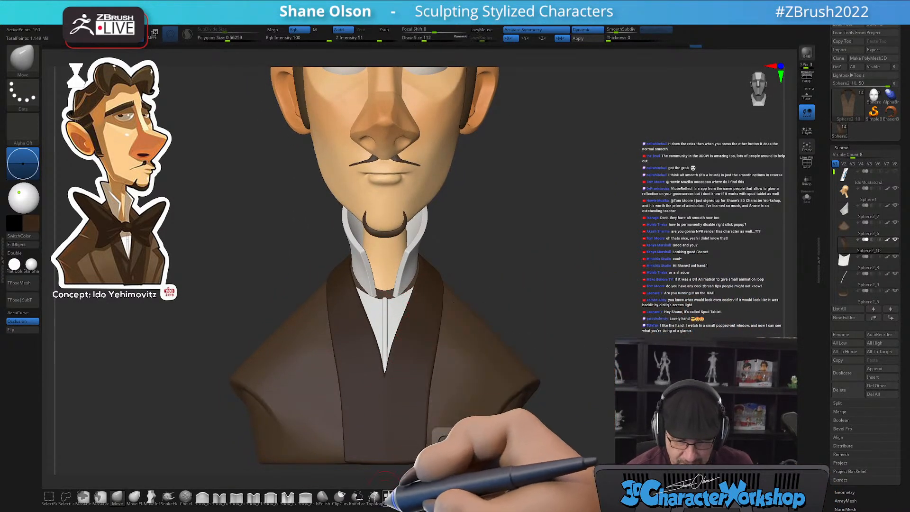
Choose the Topology brush and reduce its draw size to about 39
{"action": "left_click", "coordinate": [374, 496]}
{"action": "left_click_drag", "start_coordinate": [440, 315], "coordinate": [420, 313]}
{"action": "mouse_move", "coordinate": [430, 315]}
{"action": "right_mouse_down", "text": "alt"}
{"action": "mouse_move", "coordinate": [436, 324]}
{"action": "mouse_move", "coordinate": [451, 290]}
{"action": "right_mouse_up", "text": "alt"}
{"action": "key", "text": "s"}
{"action": "left_click_drag", "start_coordinate": [426, 308], "coordinate": [412, 308]}
{"action": "right_click_drag", "start_coordinate": [426, 276], "coordinate": [439, 248], "text": "alt"}
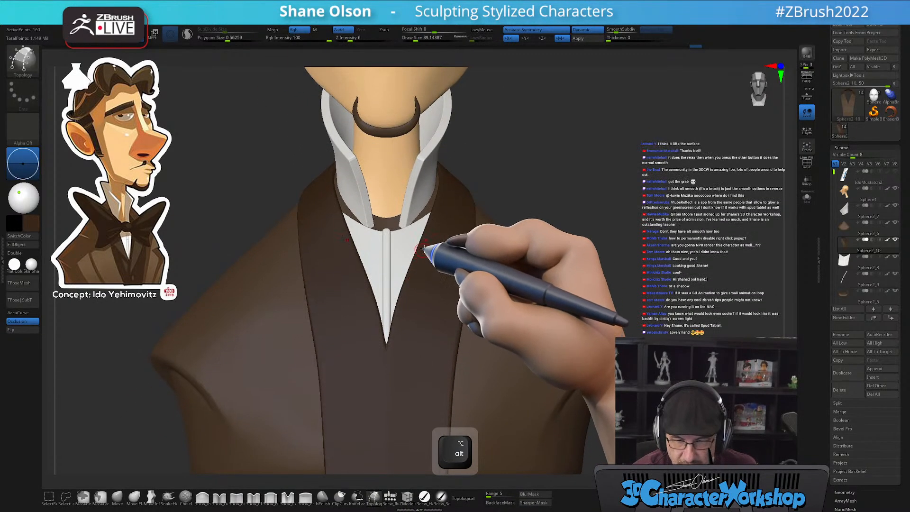
Try outlining the lapel with topology curves down the vest front, and undo the curves
{"action": "left_click_drag", "start_coordinate": [428, 234], "coordinate": [387, 416]}
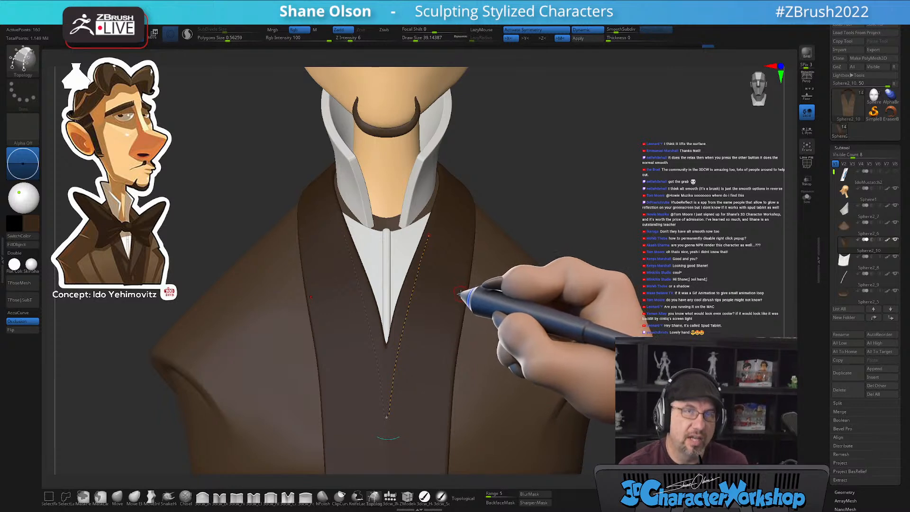
{"action": "mouse_move", "coordinate": [446, 228]}
{"action": "left_mouse_down"}
{"action": "mouse_move", "coordinate": [441, 342]}
{"action": "mouse_move", "coordinate": [407, 426]}
{"action": "left_mouse_up"}
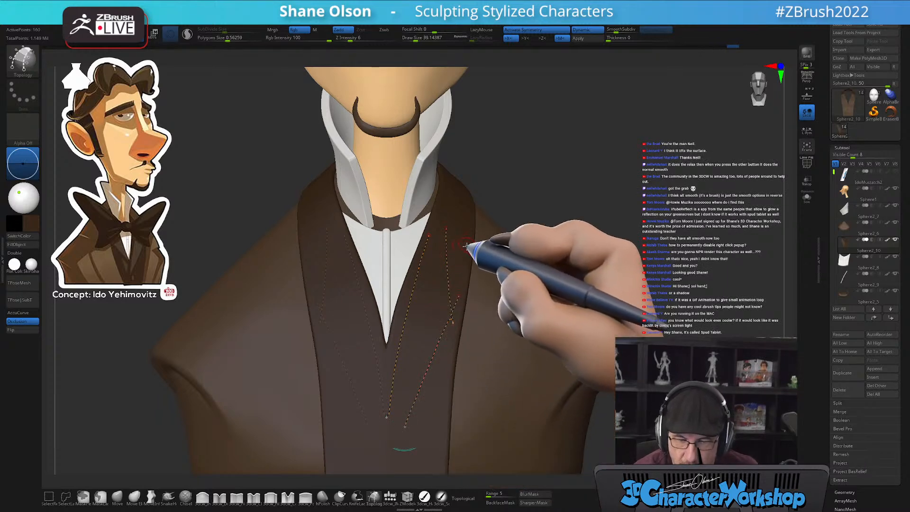
{"action": "mouse_move", "coordinate": [605, 244]}
{"action": "left_mouse_down", "text": "alt"}
{"action": "mouse_move", "coordinate": [601, 272]}
{"action": "mouse_move", "coordinate": [620, 202]}
{"action": "left_mouse_up", "text": "alt"}
{"action": "key", "text": "s"}
{"action": "key", "text": "ctrl+z"}
{"action": "key", "text": "ctrl"}
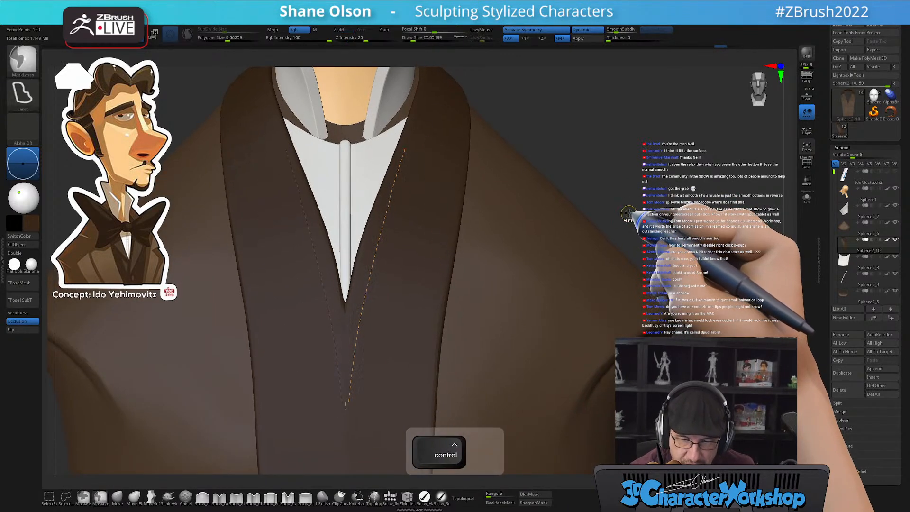
{"action": "key", "text": "ctrl+z"}
Try topology curves down the vest front at draw sizes of about 136, 64 and 25, and undo them
{"action": "key", "text": "s"}
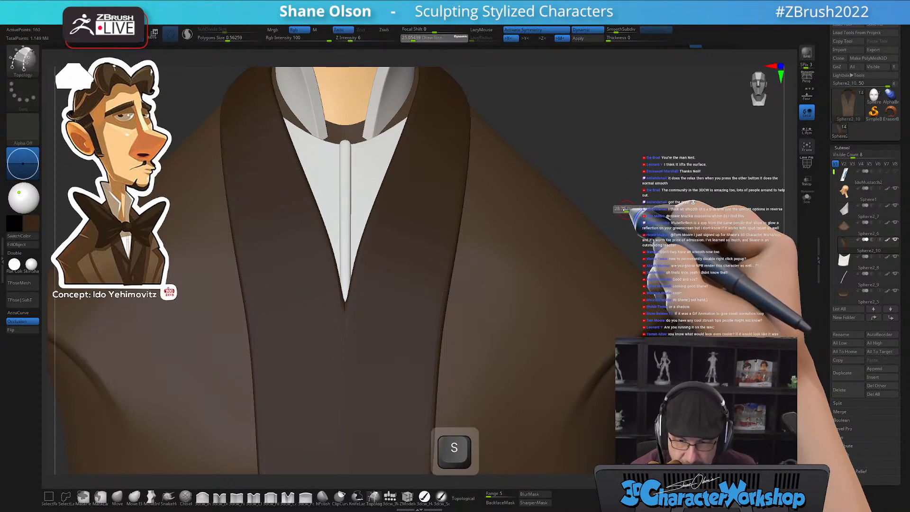
{"action": "key", "text": "s"}
{"action": "left_click_drag", "start_coordinate": [411, 244], "coordinate": [424, 245]}
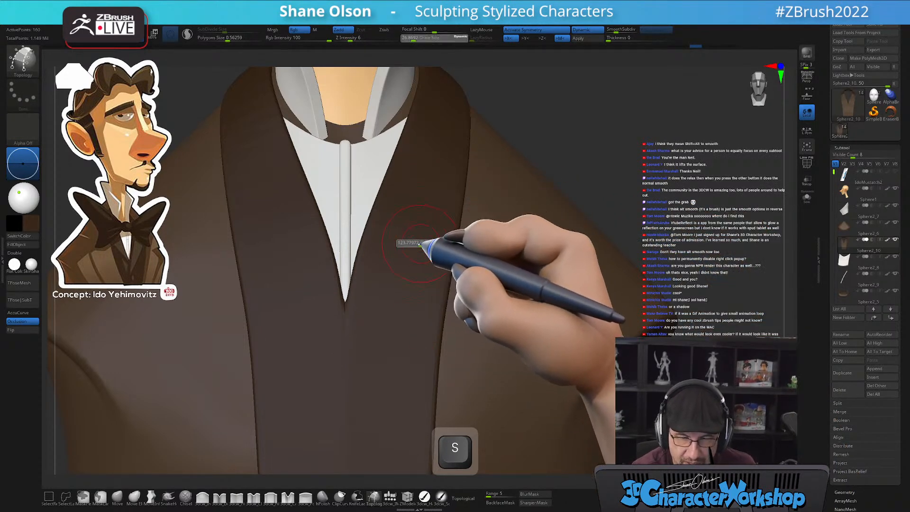
{"action": "right_click_drag", "start_coordinate": [426, 219], "coordinate": [432, 189], "text": "alt"}
{"action": "left_click_drag", "start_coordinate": [438, 115], "coordinate": [404, 381], "text": "alt"}
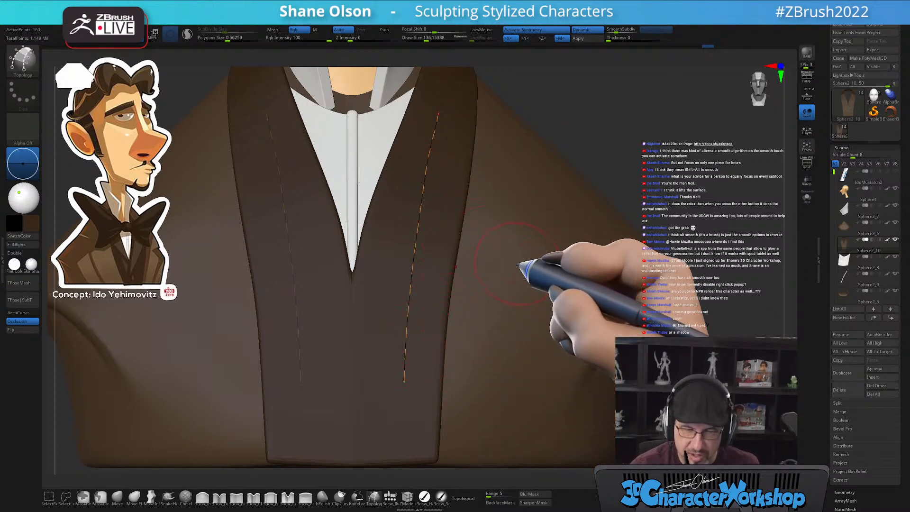
{"action": "key", "text": "s"}
{"action": "left_click_drag", "start_coordinate": [508, 269], "coordinate": [493, 271]}
{"action": "mouse_move", "coordinate": [457, 116]}
{"action": "left_mouse_down"}
{"action": "mouse_move", "coordinate": [455, 210]}
{"action": "mouse_move", "coordinate": [420, 408]}
{"action": "left_mouse_up"}
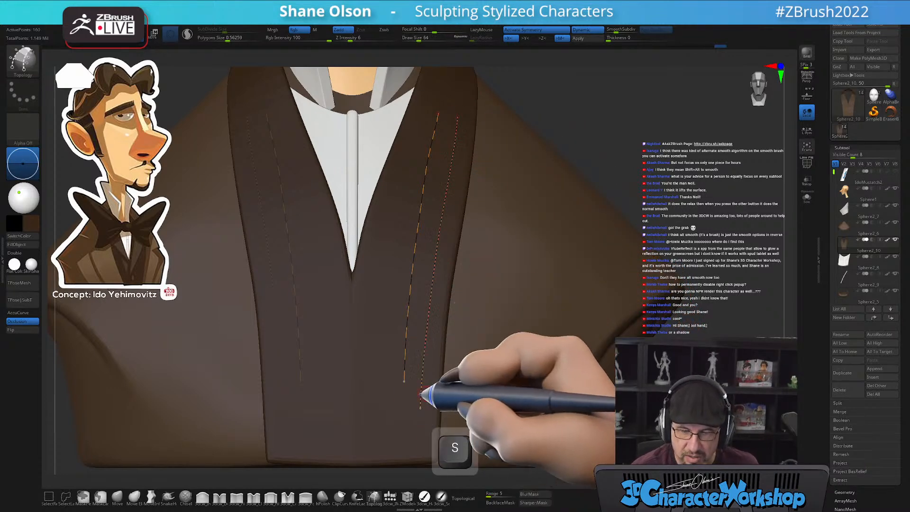
{"action": "left_click_drag", "start_coordinate": [374, 421], "coordinate": [481, 370]}
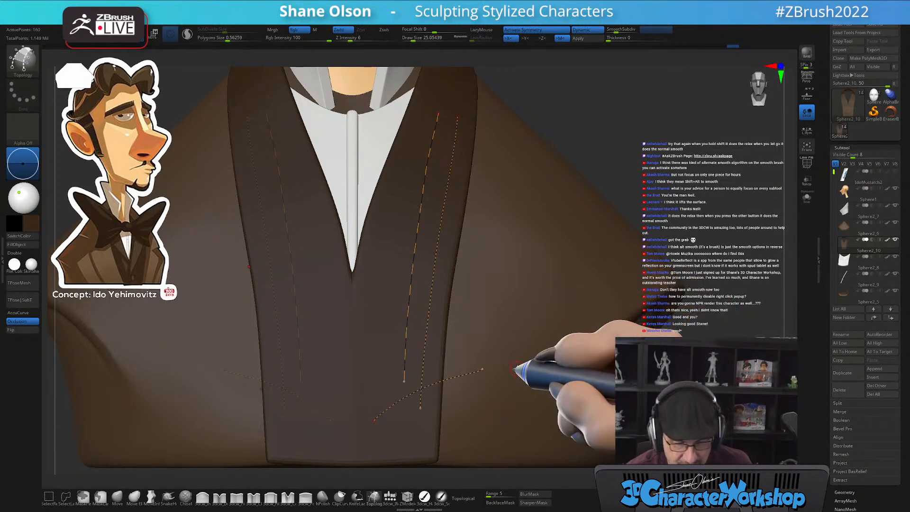
{"action": "key", "text": "ctrl+z"}
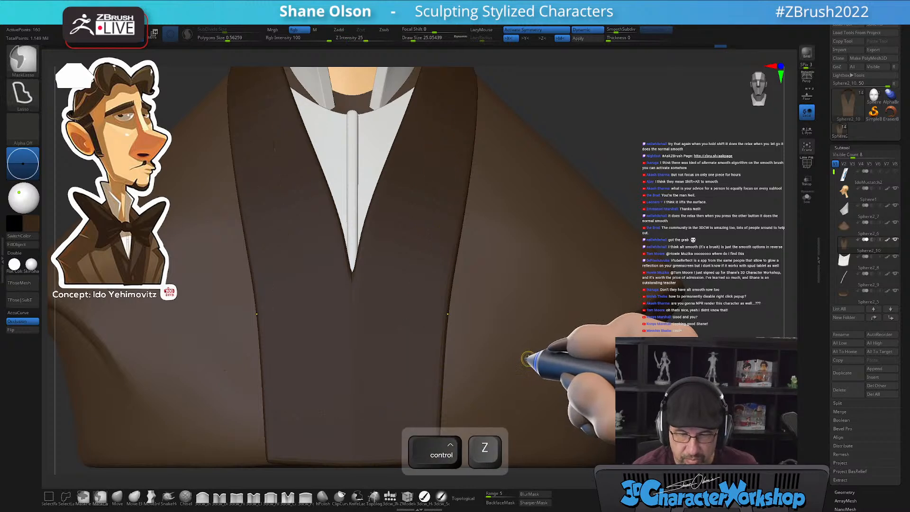
Try topology curves down and across the vest front at draw sizes of about 25 and 64, and undo them all
{"action": "left_click_drag", "start_coordinate": [386, 192], "coordinate": [371, 408]}
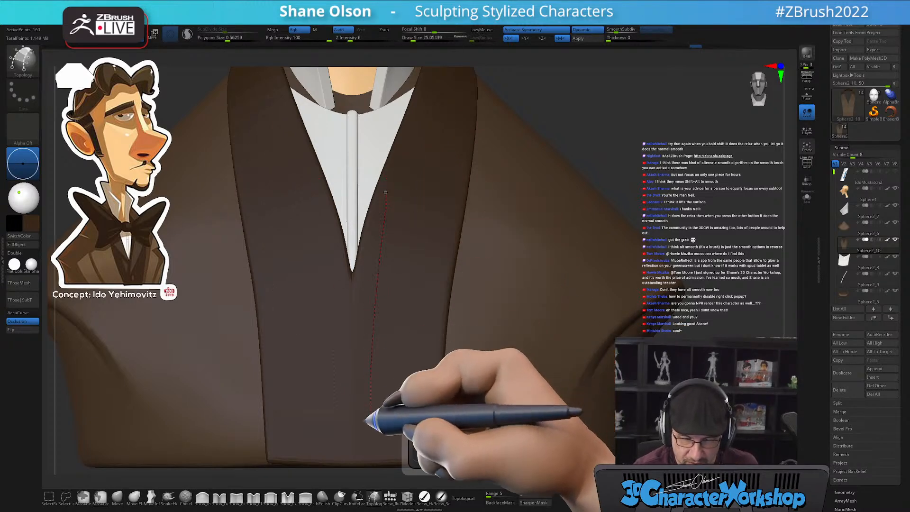
{"action": "key", "text": "ctrl"}
{"action": "left_click_drag", "start_coordinate": [455, 157], "coordinate": [422, 398]}
{"action": "mouse_move", "coordinate": [396, 337]}
{"action": "left_mouse_down"}
{"action": "mouse_move", "coordinate": [406, 451]}
{"action": "mouse_move", "coordinate": [405, 423]}
{"action": "left_mouse_up"}
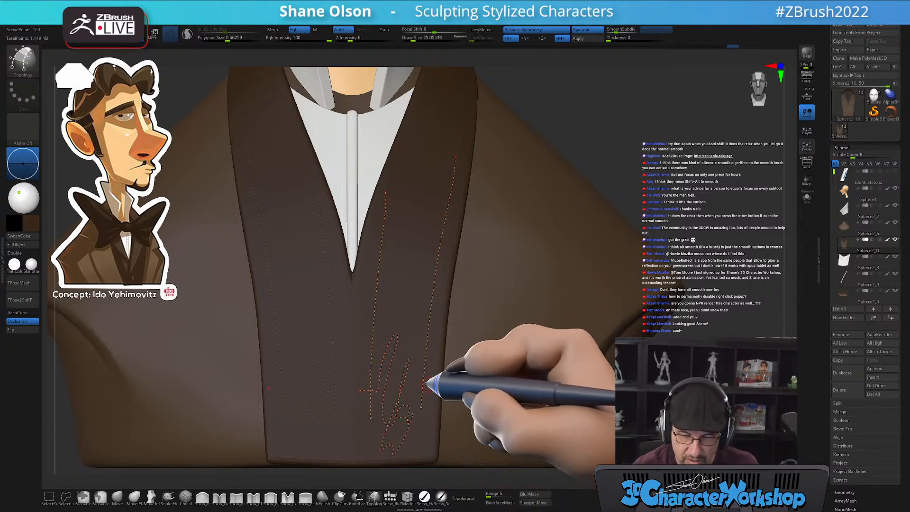
{"action": "key", "text": "ctrl+z"}
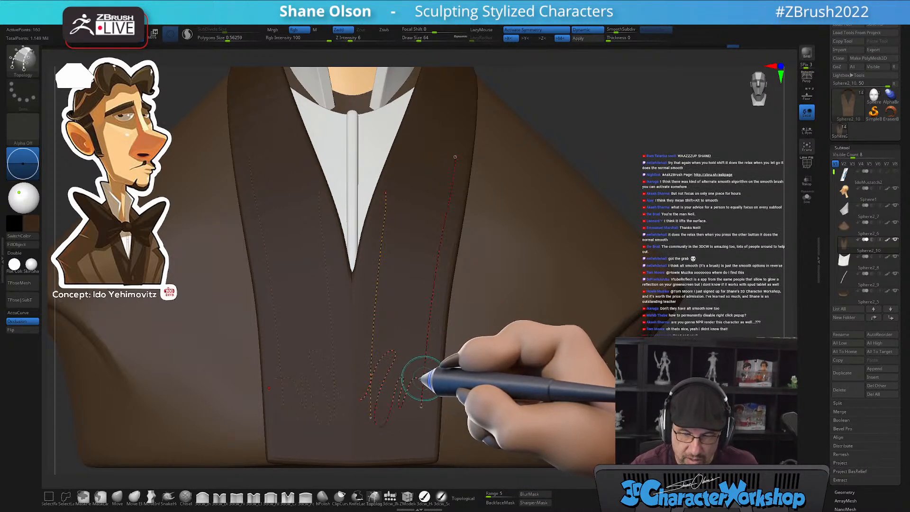
{"action": "left_click_drag", "start_coordinate": [371, 375], "coordinate": [425, 387]}
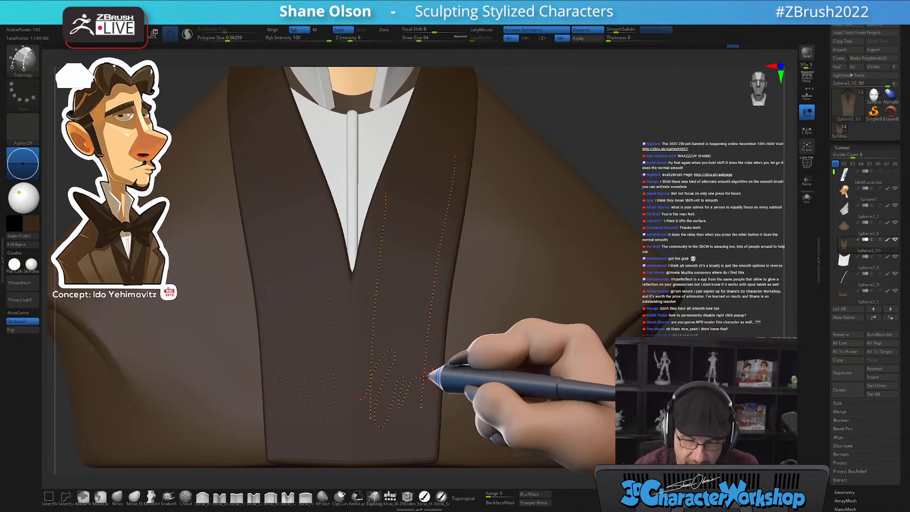
{"action": "left_click_drag", "start_coordinate": [360, 317], "coordinate": [429, 327]}
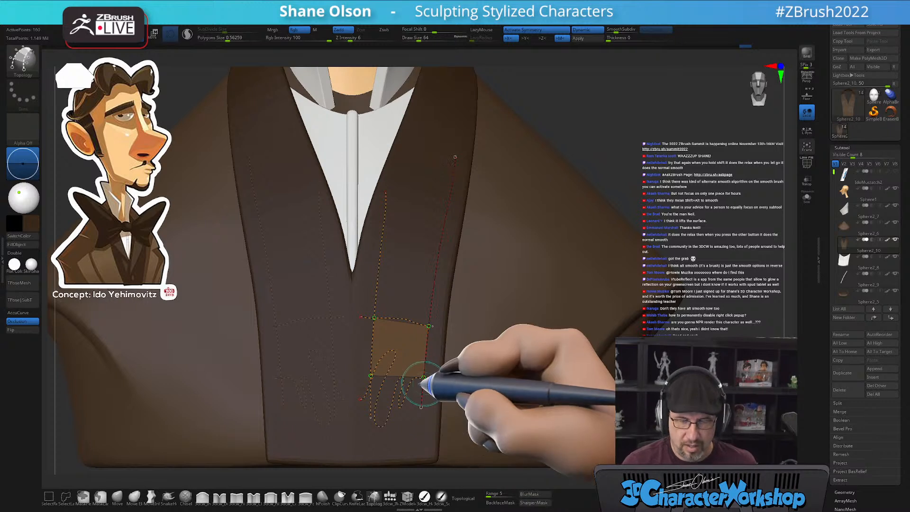
{"action": "key", "text": "ctrl+z"}
{"action": "key", "text": "ctrl+z"}
{"action": "key", "text": "ctrl+z"}
{"action": "key", "text": "ctrl+z"}
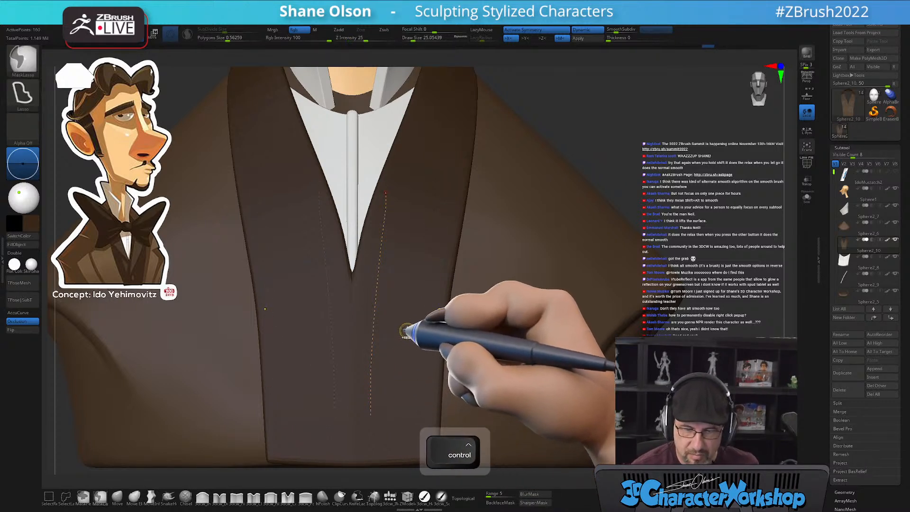
{"action": "key", "text": "ctrl+z"}
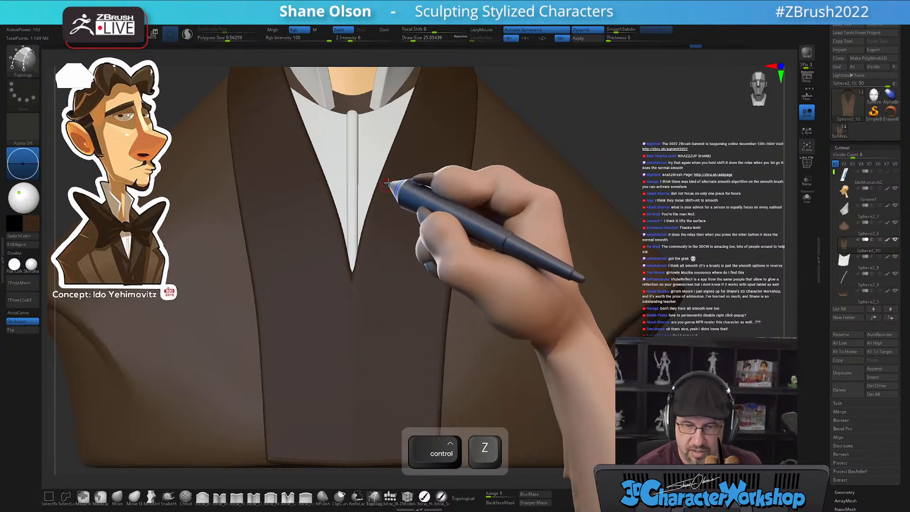
Draw topology curves for the lapel's inner edge and angled outer edge, joining them across the upper end and at the outer corner
{"action": "left_click_drag", "start_coordinate": [390, 173], "coordinate": [354, 413]}
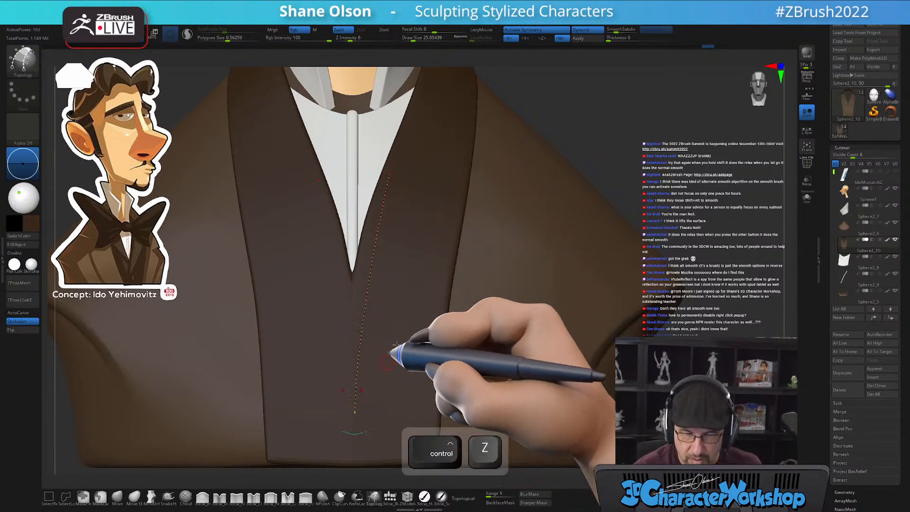
{"action": "mouse_move", "coordinate": [403, 171]}
{"action": "left_mouse_down"}
{"action": "mouse_move", "coordinate": [437, 286]}
{"action": "mouse_move", "coordinate": [369, 433]}
{"action": "left_mouse_up"}
{"action": "left_click_drag", "start_coordinate": [379, 183], "coordinate": [423, 177]}
{"action": "mouse_move", "coordinate": [447, 244]}
{"action": "left_mouse_down"}
{"action": "mouse_move", "coordinate": [435, 284]}
{"action": "mouse_move", "coordinate": [371, 267]}
{"action": "left_mouse_up"}
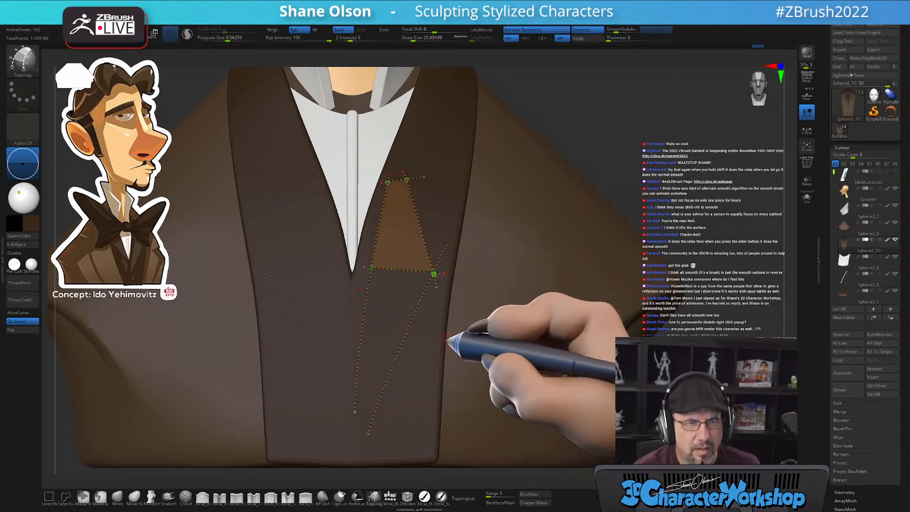
Undo the cross curve at the lapel's outer corner and redraw it cleanly from the corner to the inner edge
{"action": "right_click_drag", "start_coordinate": [482, 230], "coordinate": [348, 334], "text": "alt"}
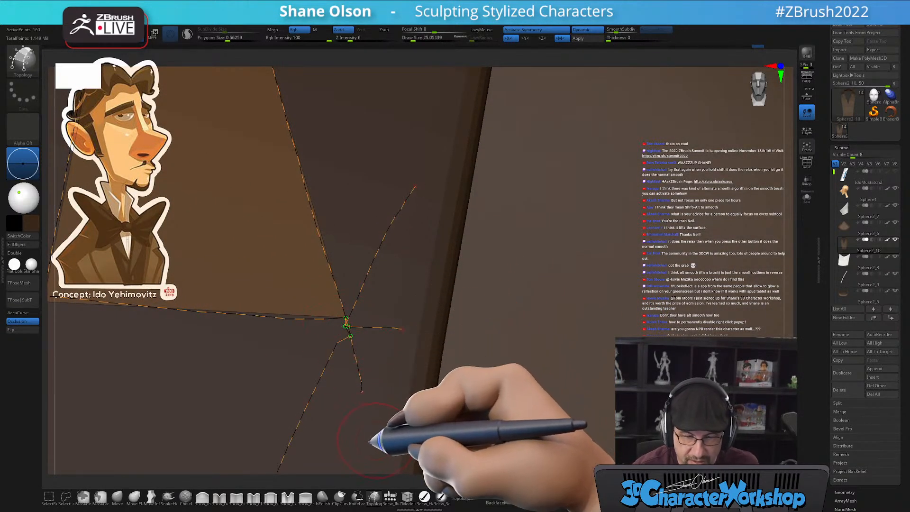
{"action": "key", "text": "ctrl+z"}
{"action": "key", "text": "ctrl+z"}
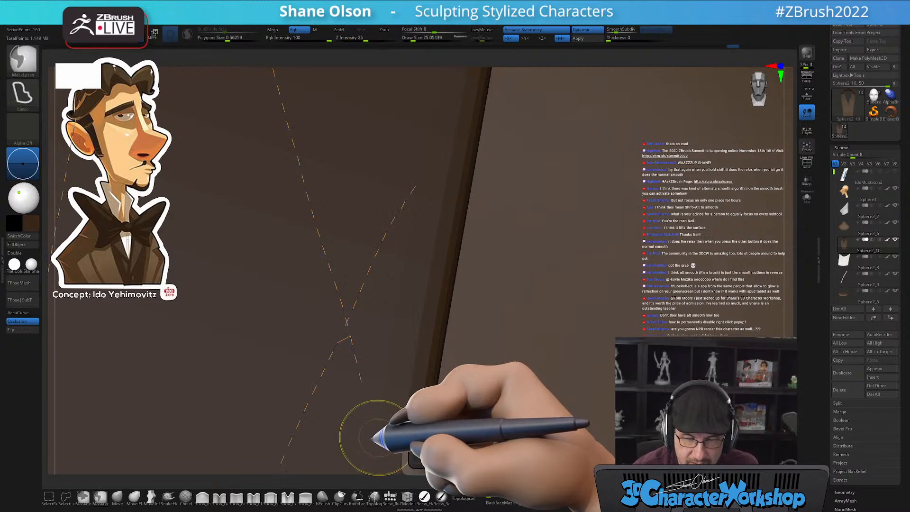
{"action": "mouse_move", "coordinate": [380, 406]}
{"action": "right_mouse_down", "text": "alt"}
{"action": "mouse_move", "coordinate": [431, 270]}
{"action": "mouse_move", "coordinate": [393, 284]}
{"action": "right_mouse_up", "text": "alt"}
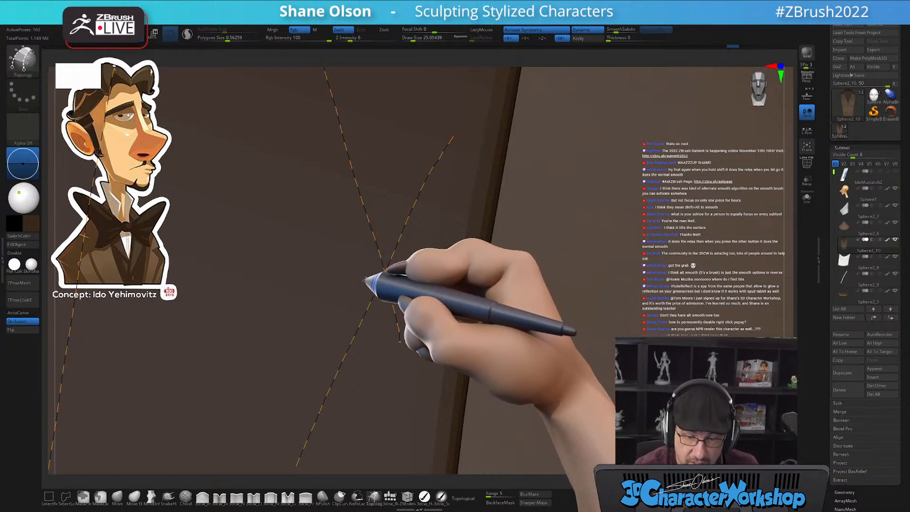
{"action": "left_click_drag", "start_coordinate": [283, 250], "coordinate": [388, 284]}
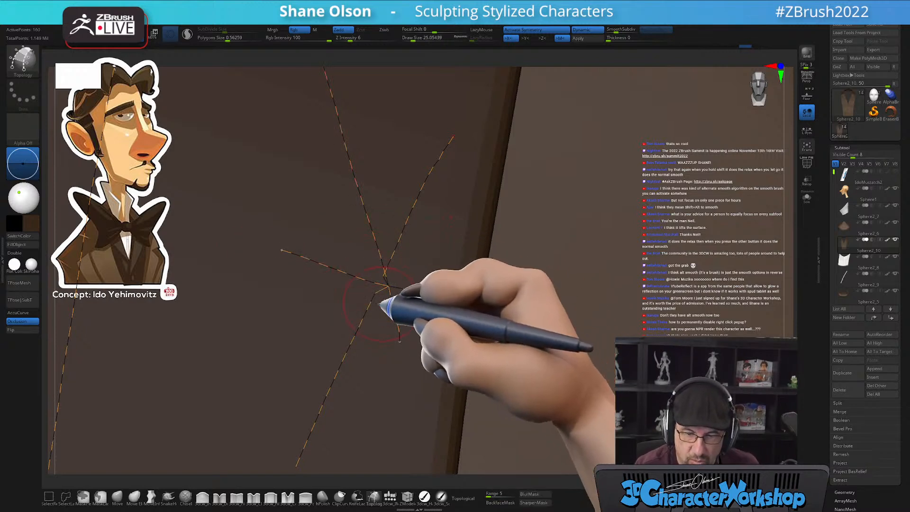
{"action": "right_click_drag", "start_coordinate": [407, 255], "coordinate": [474, 287], "text": "alt"}
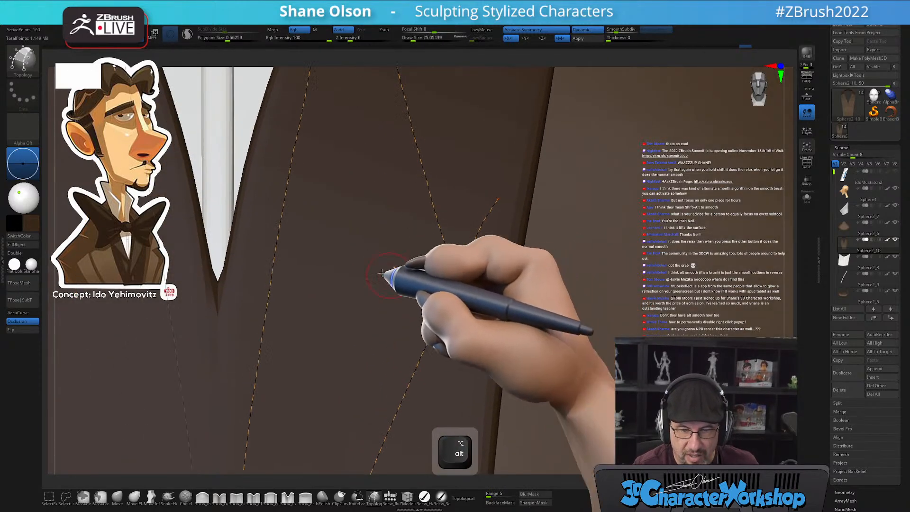
{"action": "left_click_drag", "start_coordinate": [381, 265], "coordinate": [263, 229]}
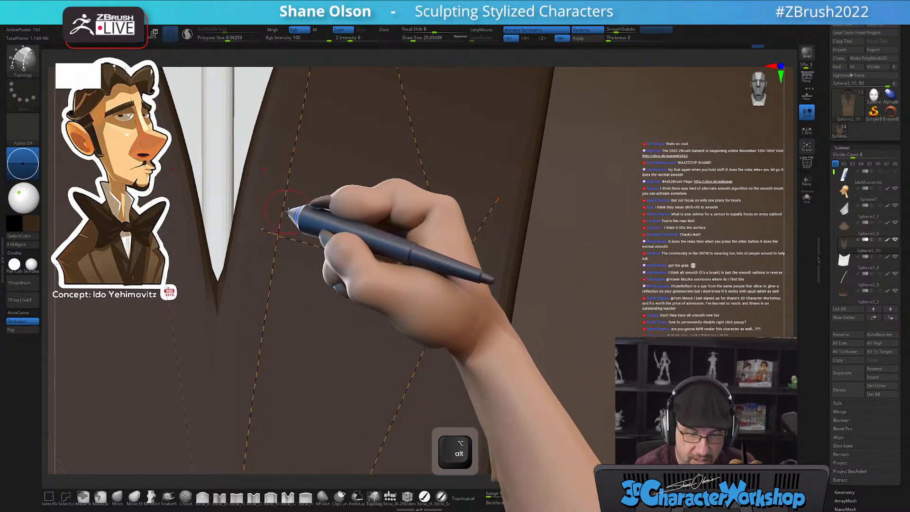
Close the lapel outline with a cross curve near its lower end, redrawing the first attempt
{"action": "mouse_move", "coordinate": [451, 382]}
{"action": "right_mouse_down", "text": "alt"}
{"action": "mouse_move", "coordinate": [443, 349]}
{"action": "mouse_move", "coordinate": [472, 238]}
{"action": "right_mouse_up", "text": "alt"}
{"action": "left_click_drag", "start_coordinate": [402, 240], "coordinate": [452, 241]}
{"action": "right_click_drag", "start_coordinate": [481, 365], "coordinate": [482, 264], "text": "alt"}
{"action": "left_click_drag", "start_coordinate": [419, 159], "coordinate": [398, 336]}
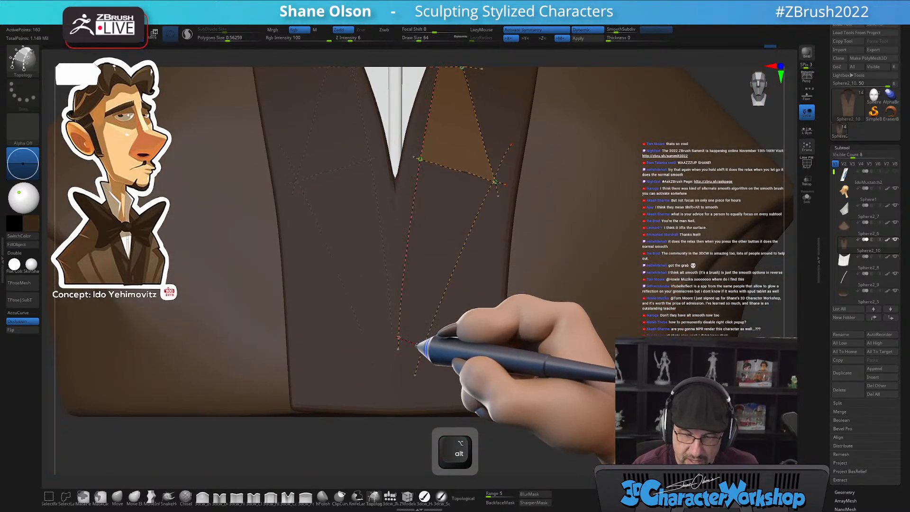
{"action": "key", "text": "ctrl+z"}
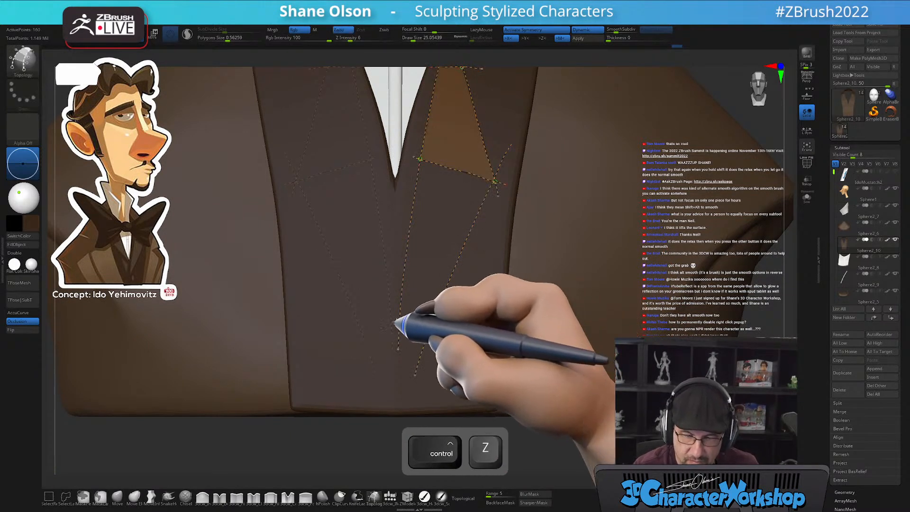
{"action": "left_click_drag", "start_coordinate": [398, 323], "coordinate": [484, 344]}
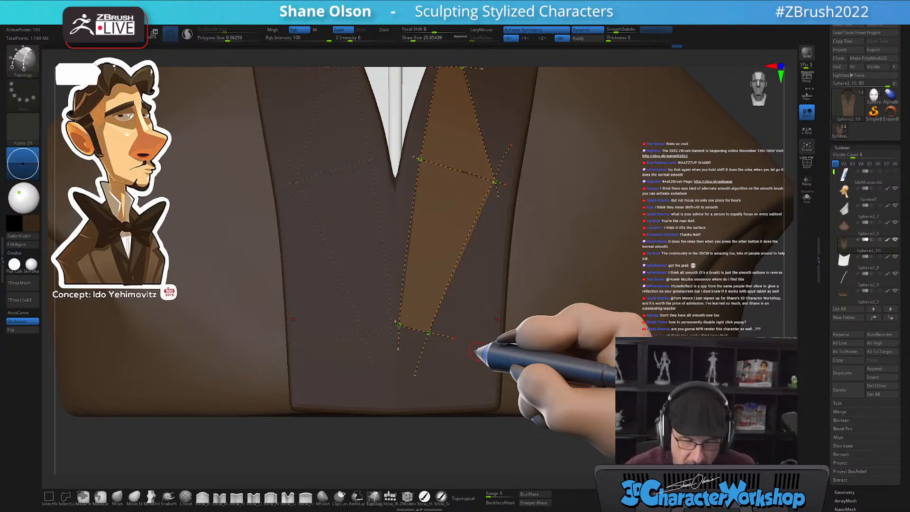
Add cross curves through the upper and lower lapel panels, and trim the stray curve ends around the outline
{"action": "key", "text": "ctrl"}
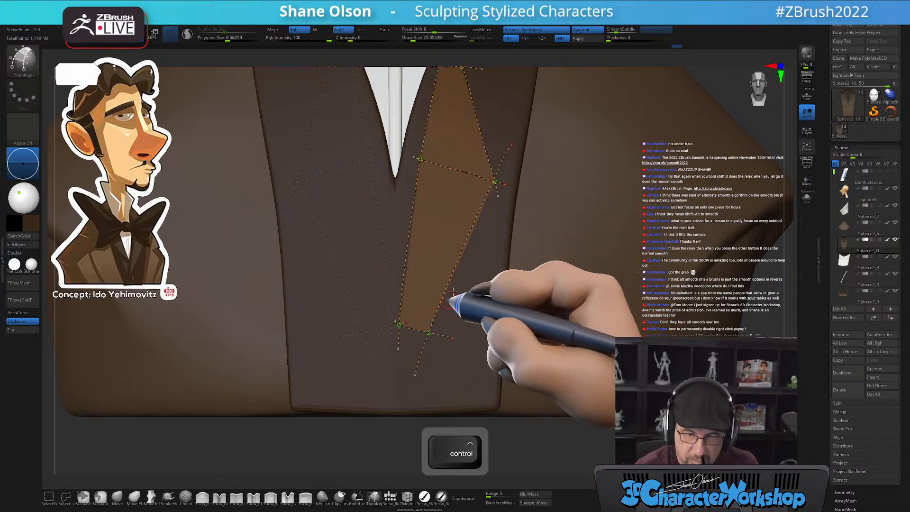
{"action": "right_click_drag", "start_coordinate": [484, 313], "coordinate": [476, 337], "text": "alt"}
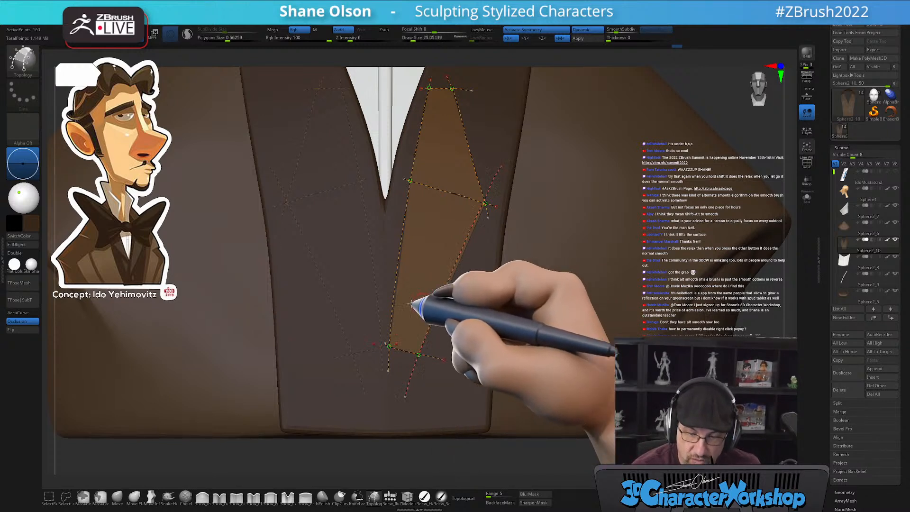
{"action": "left_click", "coordinate": [396, 345]}
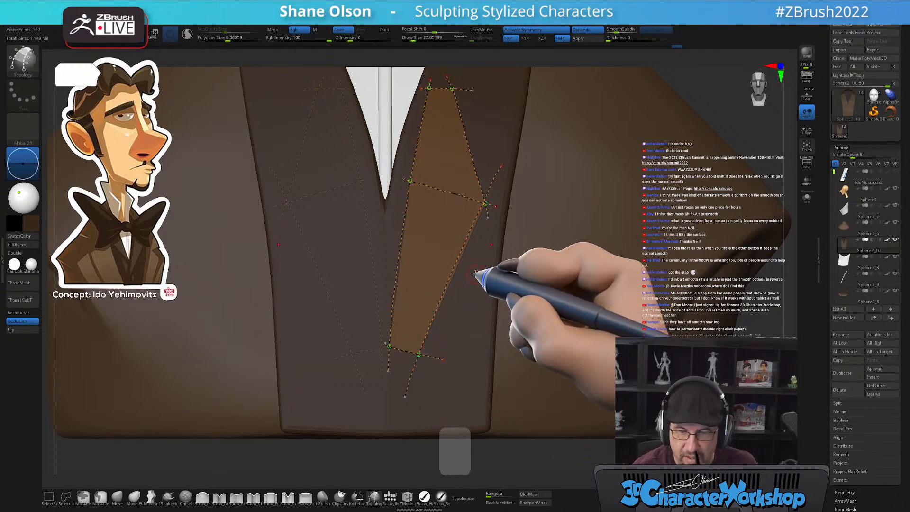
{"action": "right_click_drag", "start_coordinate": [464, 294], "coordinate": [454, 298]}
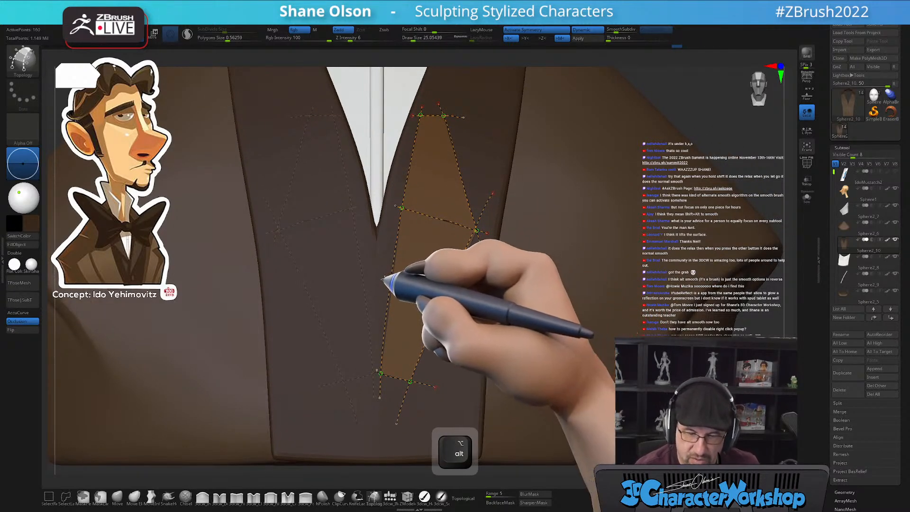
{"action": "left_click_drag", "start_coordinate": [394, 279], "coordinate": [470, 309]}
{"action": "right_click_drag", "start_coordinate": [482, 271], "coordinate": [472, 314], "text": "alt"}
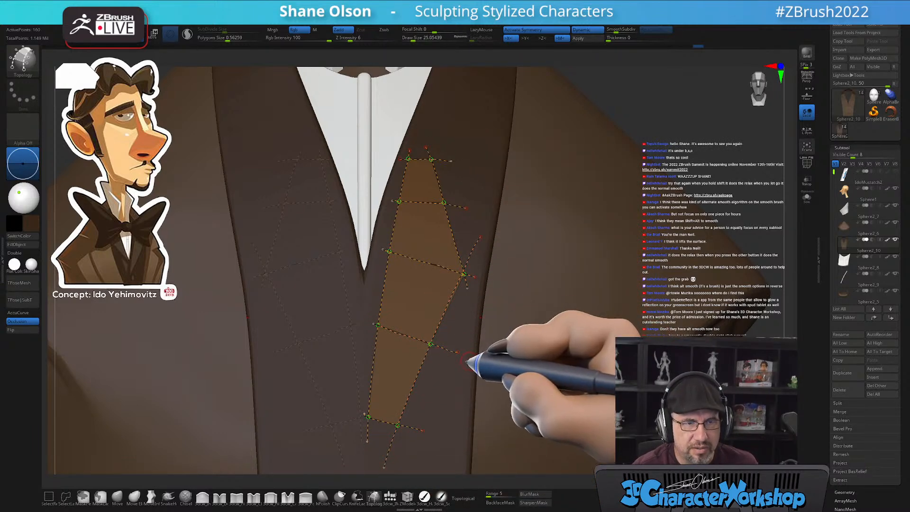
{"action": "left_click_drag", "start_coordinate": [466, 126], "coordinate": [479, 187], "text": "alt"}
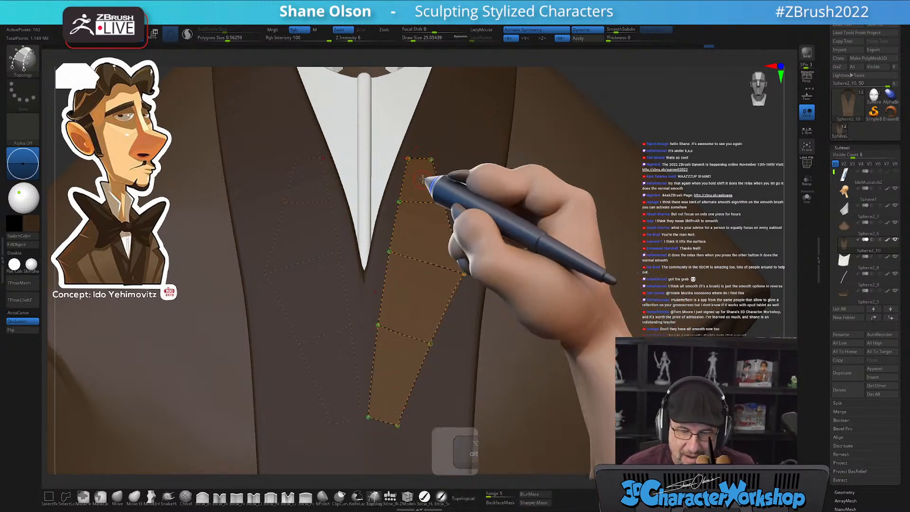
{"action": "mouse_move", "coordinate": [694, 132]}
{"action": "left_mouse_down", "text": "alt"}
{"action": "mouse_move", "coordinate": [690, 126]}
{"action": "mouse_move", "coordinate": [607, 154]}
{"action": "left_mouse_up", "text": "alt"}
Set the Topology brush's draw size to about 37, generate the lapel mesh from the curves, and check its thickness from the side
{"action": "key", "text": "s"}
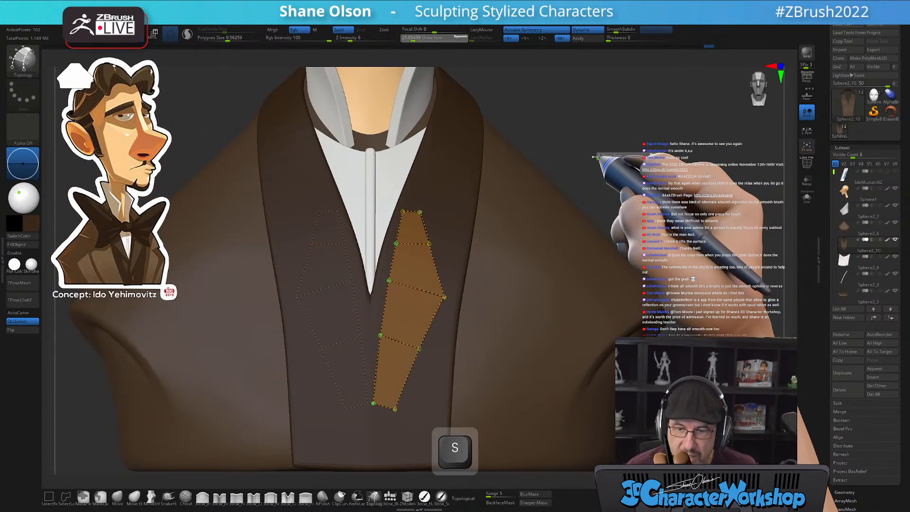
{"action": "left_click_drag", "start_coordinate": [595, 160], "coordinate": [595, 161]}
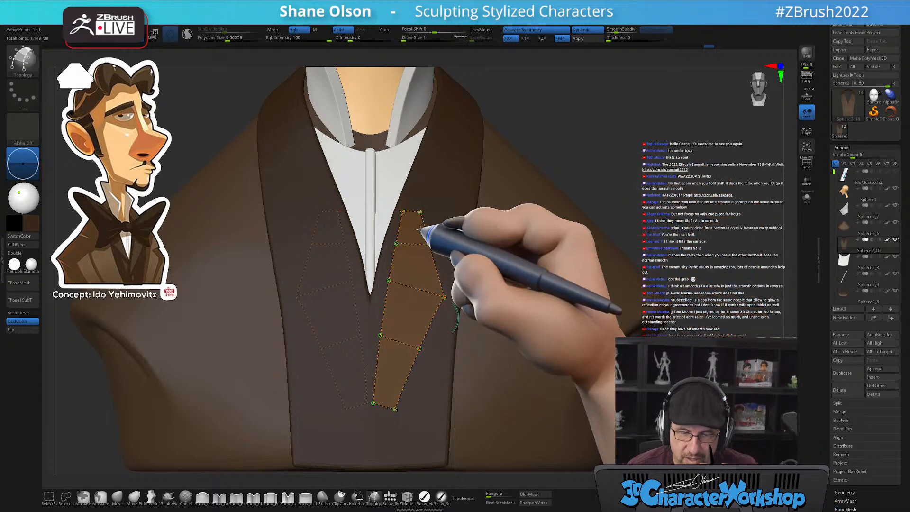
{"action": "key", "text": "s"}
{"action": "left_click_drag", "start_coordinate": [584, 160], "coordinate": [591, 159]}
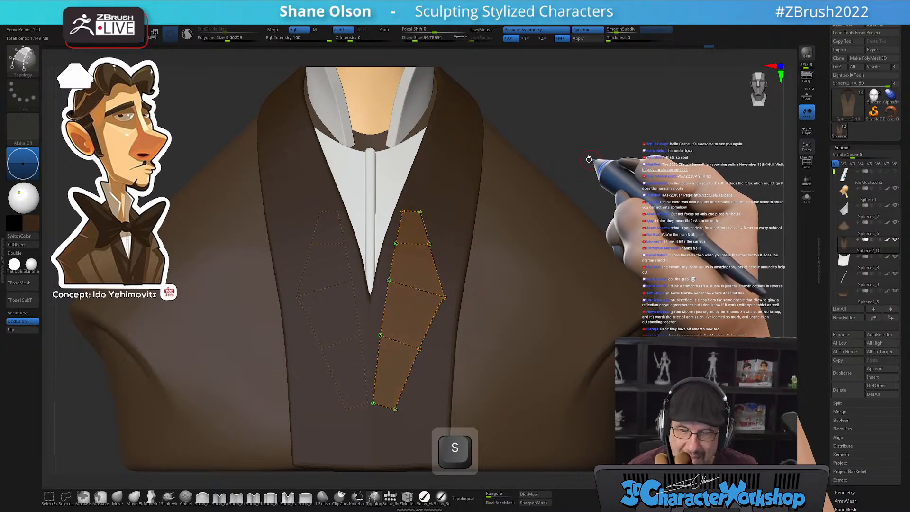
{"action": "key", "text": "s"}
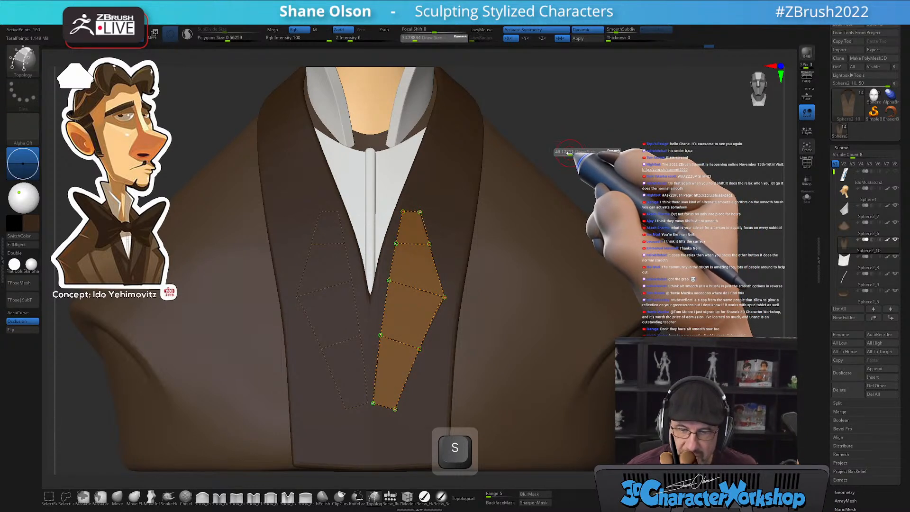
{"action": "left_click_drag", "start_coordinate": [567, 153], "coordinate": [570, 153]}
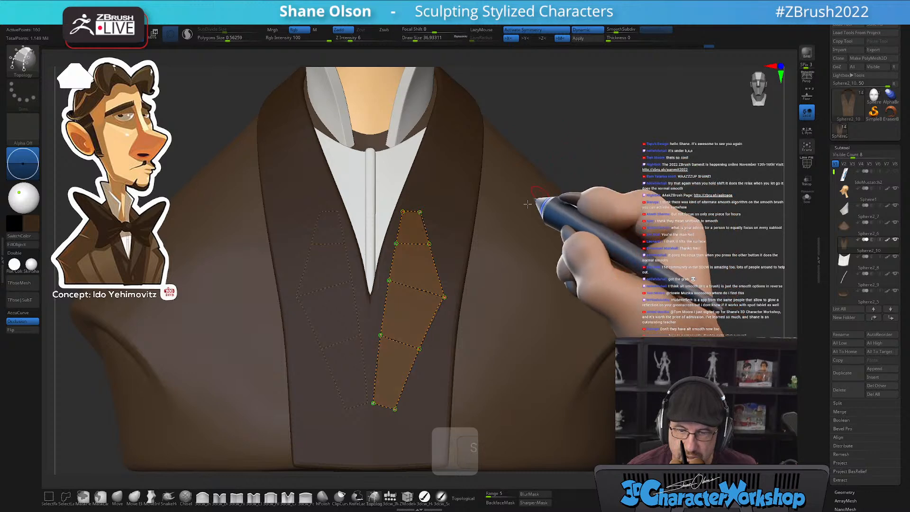
{"action": "left_click", "coordinate": [448, 213]}
{"action": "left_click_drag", "start_coordinate": [693, 158], "coordinate": [655, 183]}
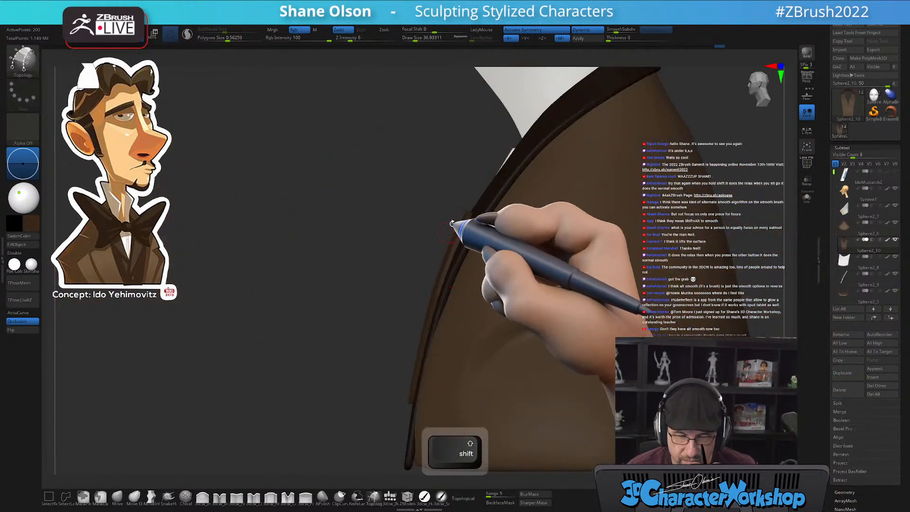
{"action": "left_click_drag", "start_coordinate": [449, 232], "coordinate": [412, 388], "text": "shift"}
{"action": "left_click_drag", "start_coordinate": [327, 261], "coordinate": [379, 261]}
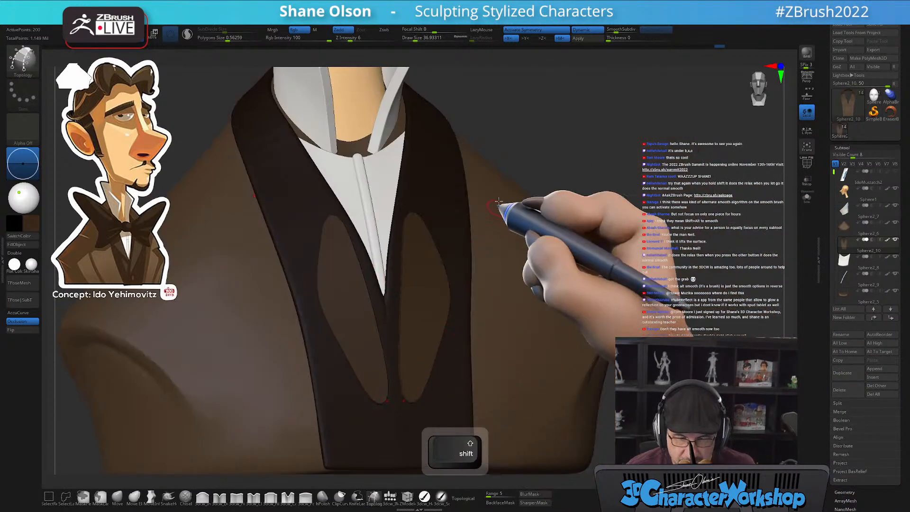
{"action": "left_click_drag", "start_coordinate": [658, 195], "coordinate": [637, 211], "text": "shift"}
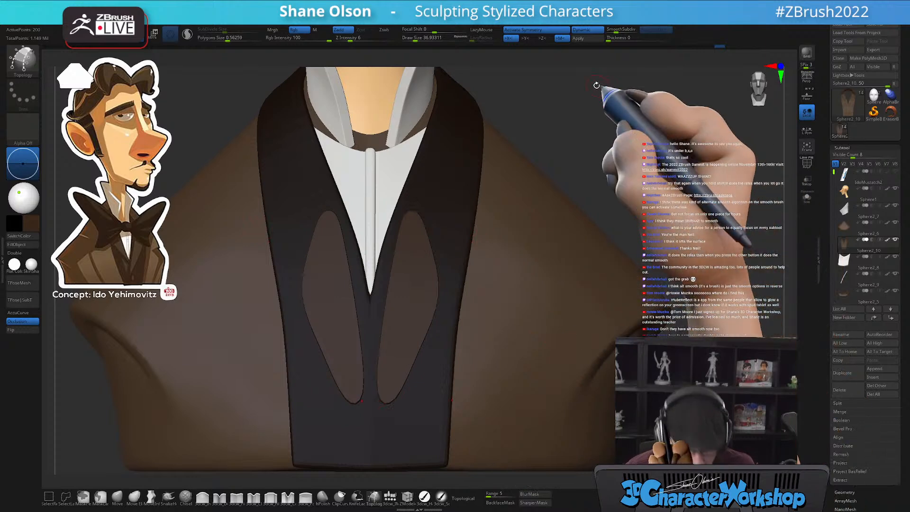
Turn off dynamic subdivision on the vest and split the unmasked lapel pieces into their own subtool
{"action": "key", "text": "shift+d"}
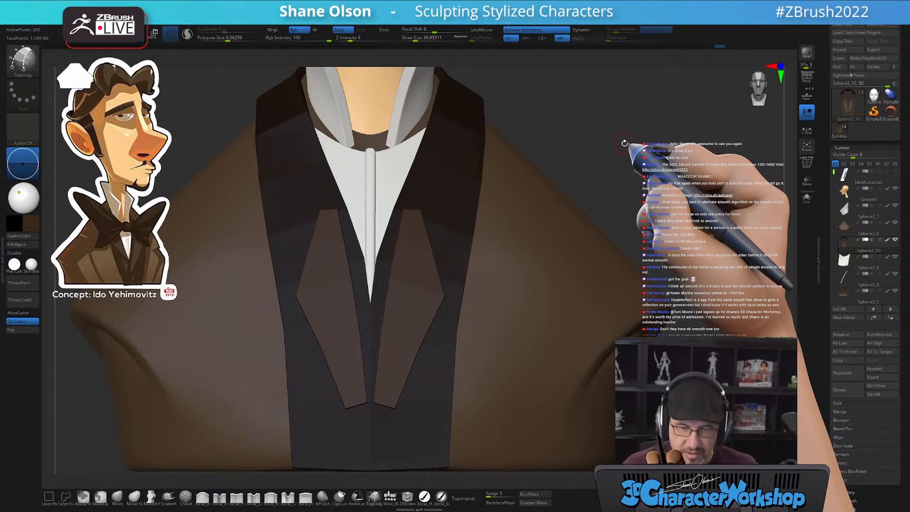
{"action": "key", "text": "2"}
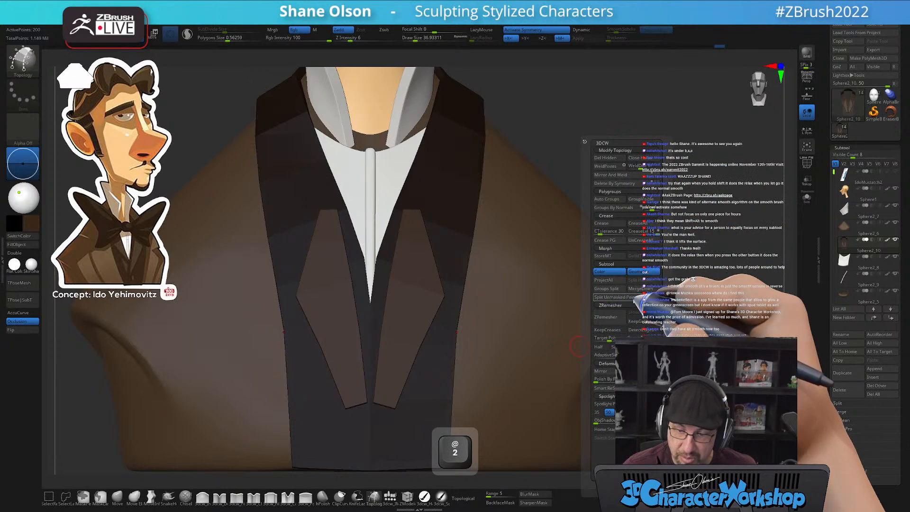
{"action": "left_click", "coordinate": [614, 297]}
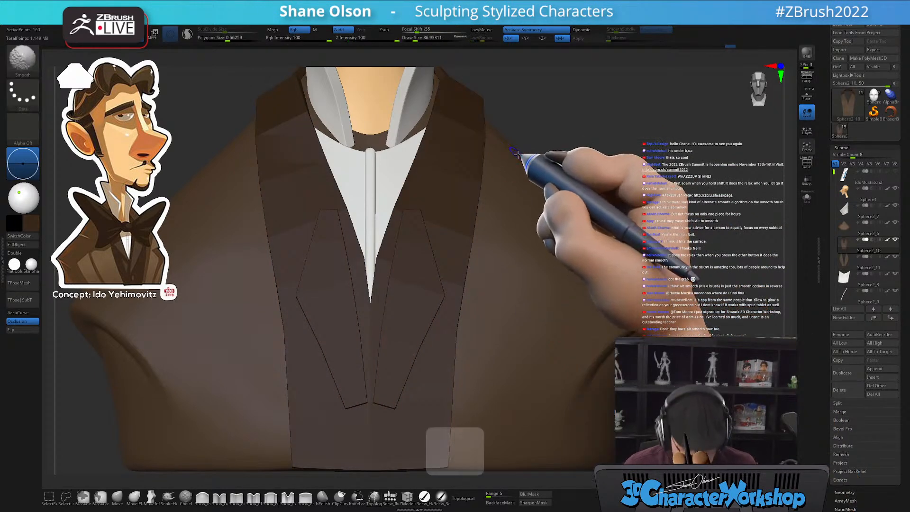
Show the polyframe and make the split lapel pieces the active subtool
{"action": "key", "text": "shift+f"}
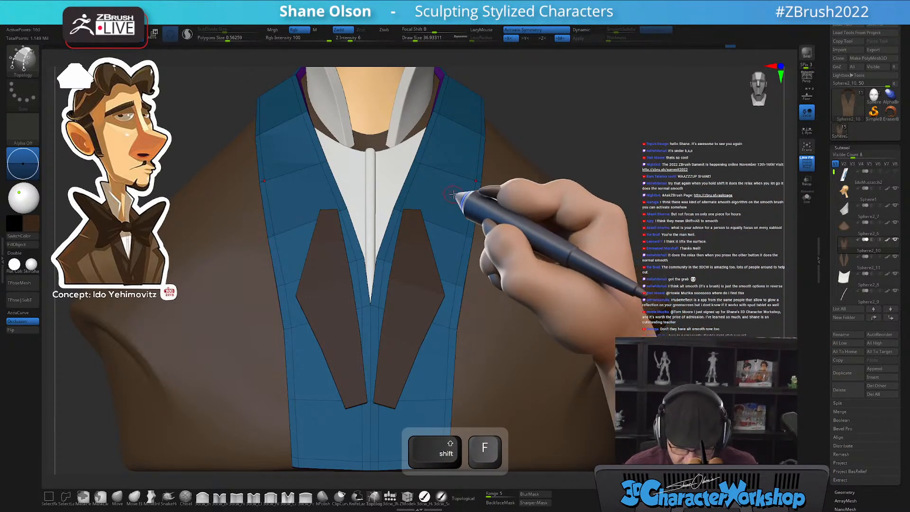
{"action": "key", "text": "Down"}
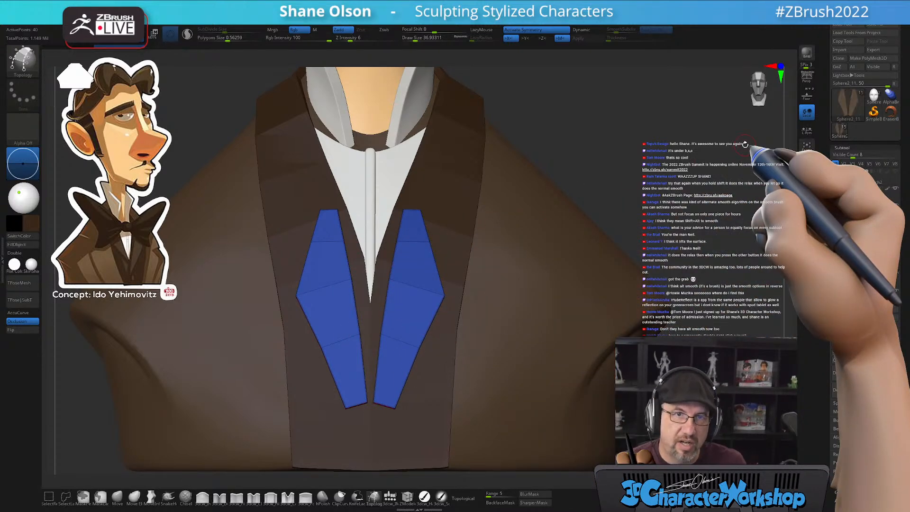
{"action": "key", "text": "space"}
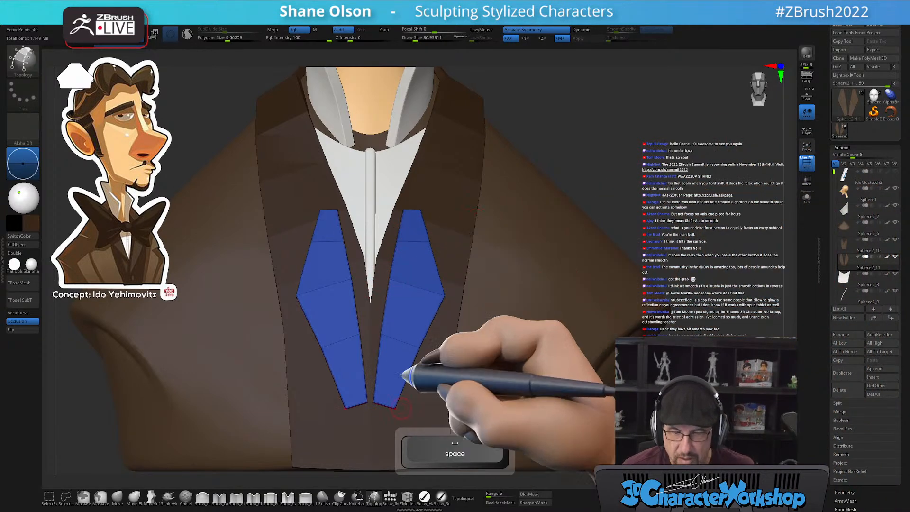
Save the tool under a new version of the IdoMustatch2 file name in the ZTLs folder
{"action": "left_click", "coordinate": [881, 26]}
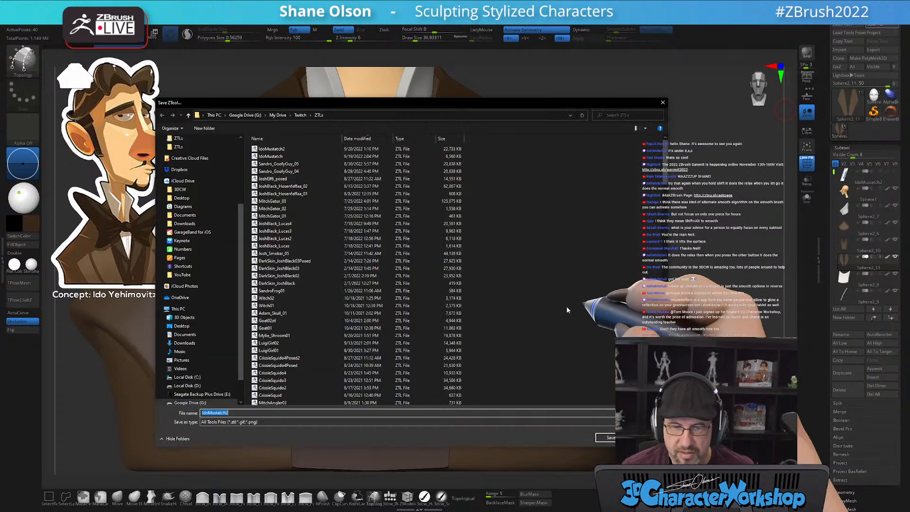
{"action": "left_click", "coordinate": [235, 412]}
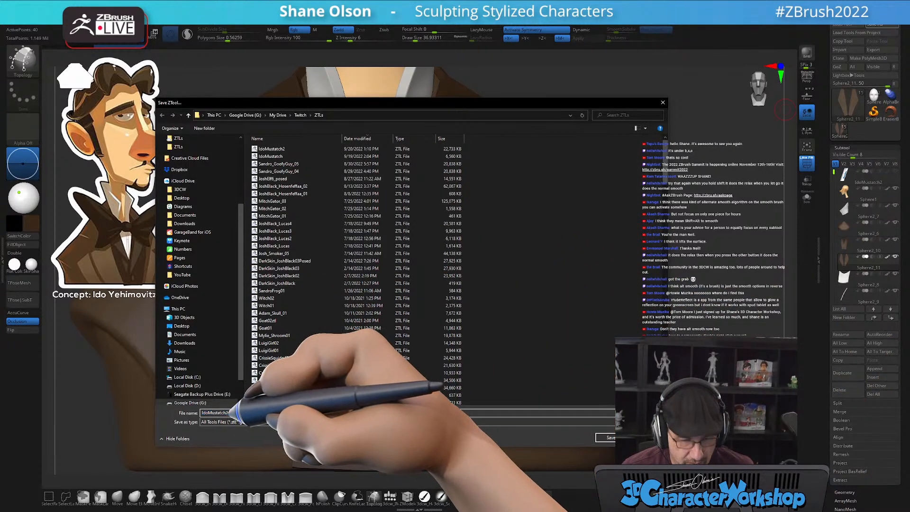
{"action": "key", "text": "Return"}
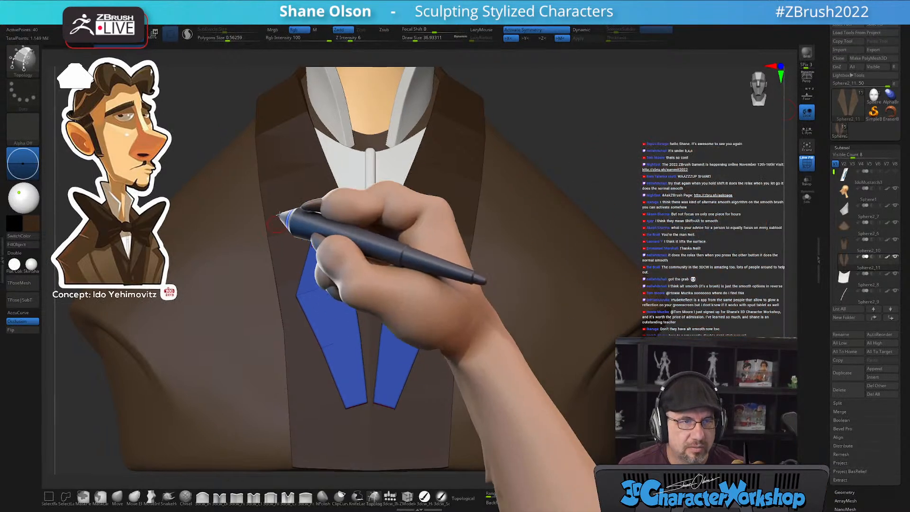
{"action": "key", "text": "b"}
{"action": "key", "text": "s"}
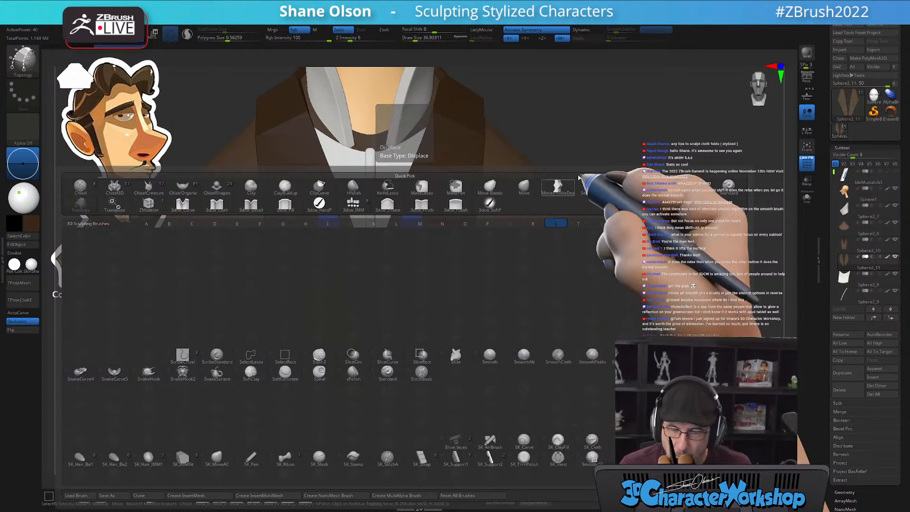
{"action": "key", "text": "alt"}
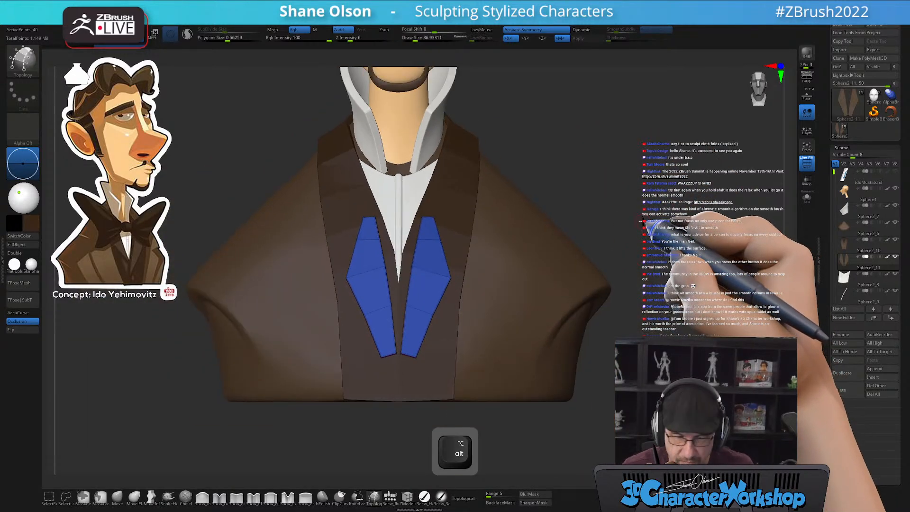
Switch to the Move brush and widen the upper ends of both lapels while pulling their lower tips toward the centre
{"action": "mouse_move", "coordinate": [386, 378]}
{"action": "left_mouse_down", "text": "alt"}
{"action": "mouse_move", "coordinate": [366, 426]}
{"action": "mouse_move", "coordinate": [425, 290]}
{"action": "left_mouse_up", "text": "alt"}
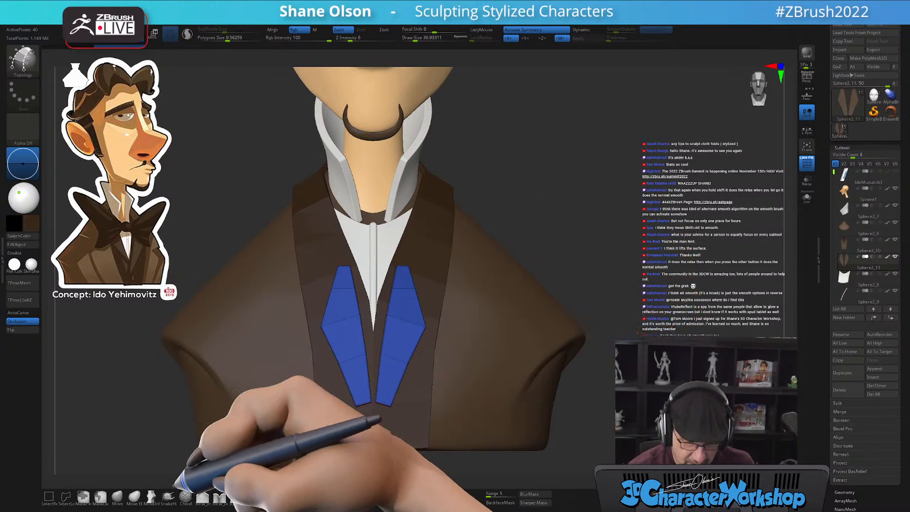
{"action": "key", "text": "b"}
{"action": "key", "text": "m"}
{"action": "key", "text": "v"}
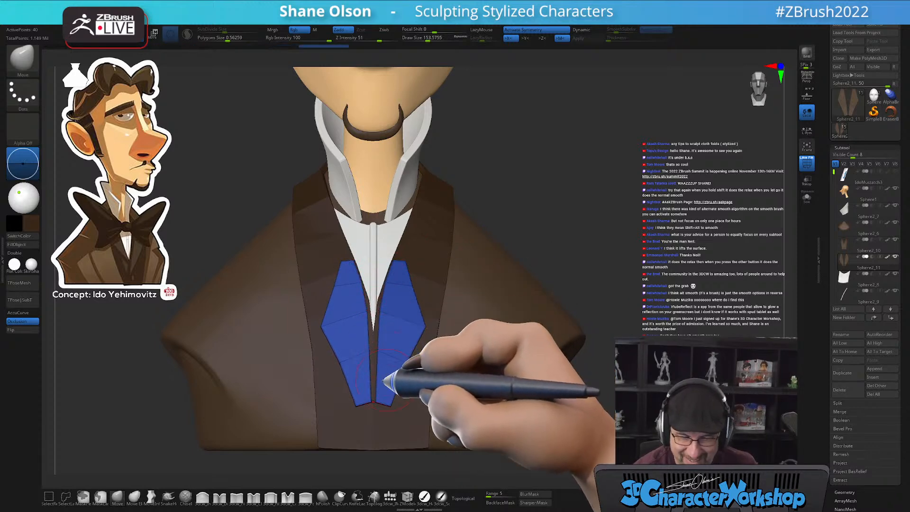
{"action": "mouse_move", "coordinate": [409, 373]}
{"action": "right_mouse_down"}
{"action": "mouse_move", "coordinate": [386, 389]}
{"action": "mouse_move", "coordinate": [409, 380]}
{"action": "mouse_move", "coordinate": [409, 364]}
{"action": "right_mouse_up"}
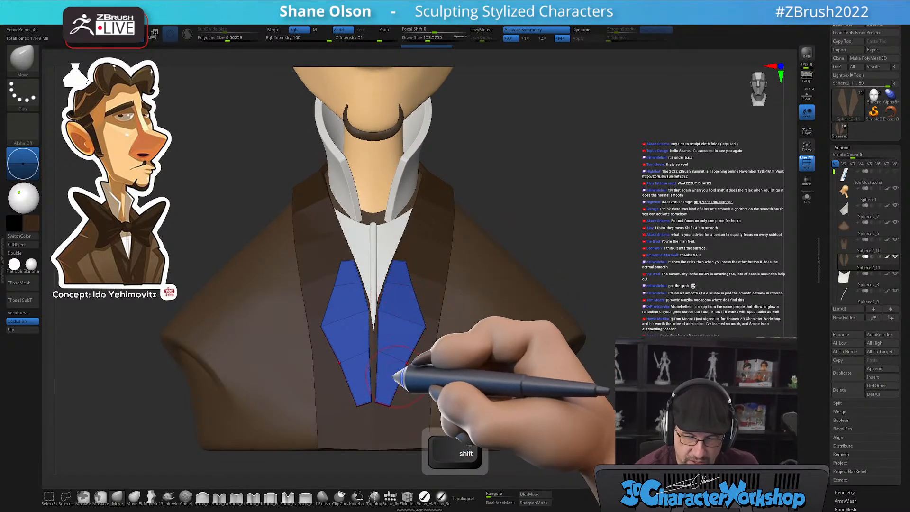
{"action": "right_click_drag", "start_coordinate": [400, 375], "coordinate": [433, 321], "text": "alt"}
Set the Move brush's draw size to about 104, then 145, and stretch the lapels' upper ends higher along the shirt opening
{"action": "right_click_drag", "start_coordinate": [419, 366], "coordinate": [427, 369], "text": "alt"}
{"action": "key", "text": "s"}
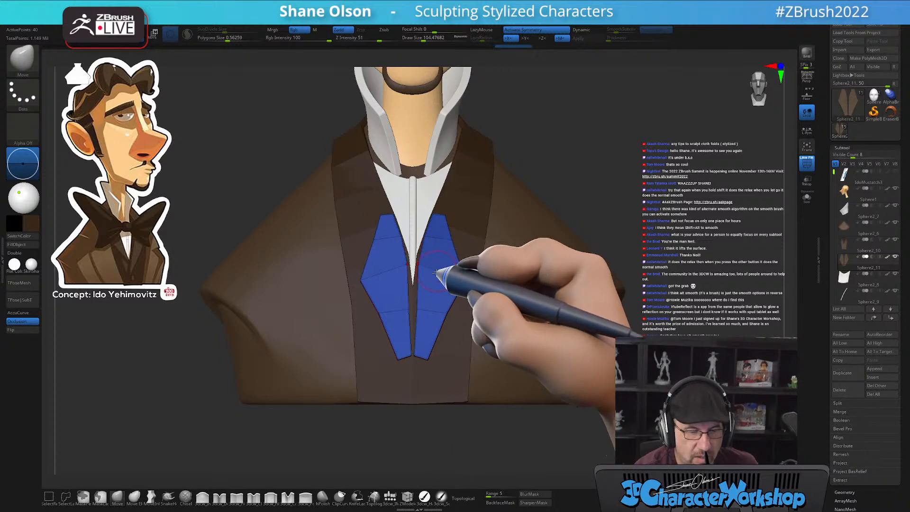
{"action": "mouse_move", "coordinate": [445, 267]}
{"action": "right_mouse_down", "text": "alt"}
{"action": "mouse_move", "coordinate": [434, 279]}
{"action": "mouse_move", "coordinate": [433, 256]}
{"action": "right_mouse_up", "text": "alt"}
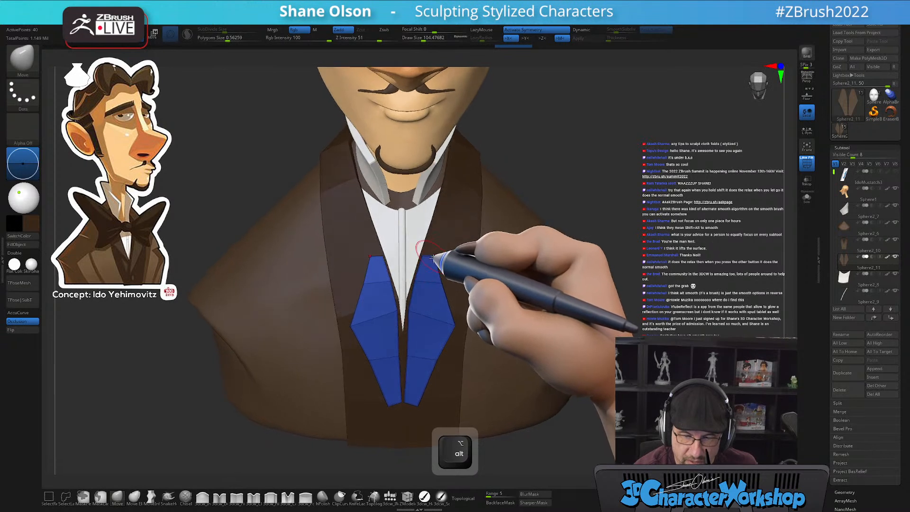
{"action": "key", "text": "s"}
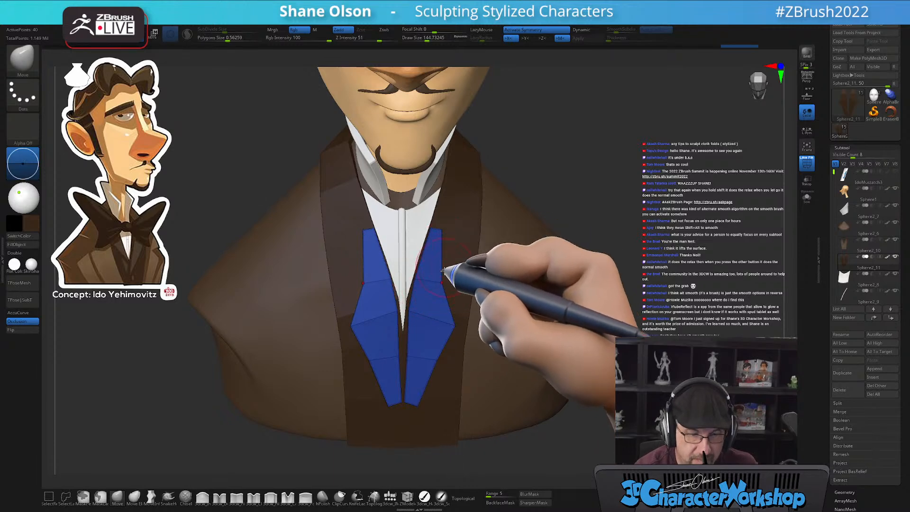
{"action": "key", "text": "s"}
{"action": "mouse_move", "coordinate": [451, 262]}
{"action": "right_mouse_down", "text": "alt"}
{"action": "mouse_move", "coordinate": [448, 306]}
{"action": "mouse_move", "coordinate": [443, 258]}
{"action": "mouse_move", "coordinate": [451, 260]}
{"action": "mouse_move", "coordinate": [425, 258]}
{"action": "mouse_move", "coordinate": [425, 249]}
{"action": "mouse_move", "coordinate": [436, 269]}
{"action": "right_mouse_up", "text": "alt"}
Reshape the upper inner edges of the lapels with the Move brush, varying the draw size between about 149 and 212
{"action": "key", "text": "s"}
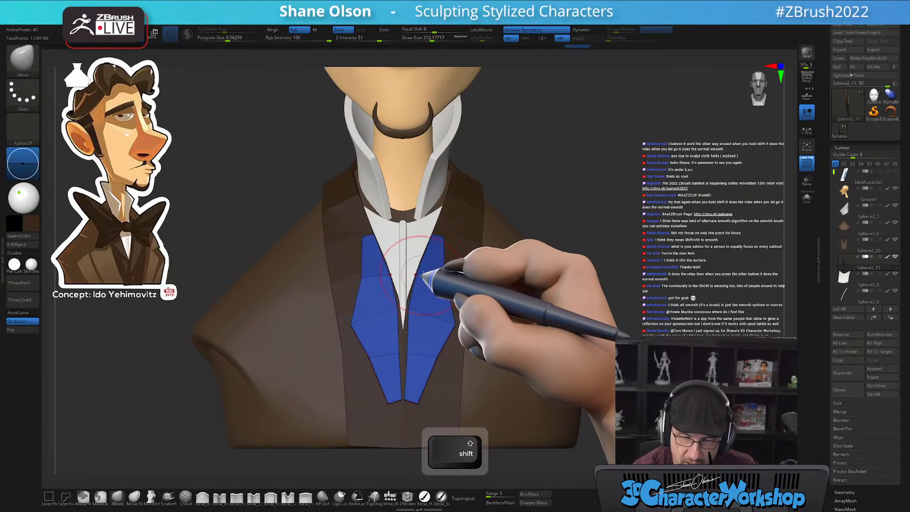
{"action": "key", "text": "s"}
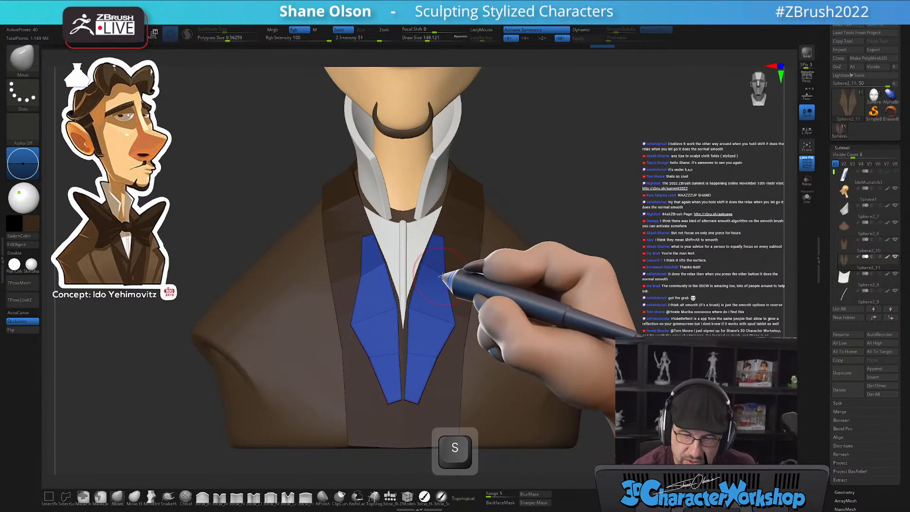
{"action": "mouse_move", "coordinate": [443, 275]}
{"action": "right_mouse_down"}
{"action": "mouse_move", "coordinate": [433, 305]}
{"action": "mouse_move", "coordinate": [451, 285]}
{"action": "mouse_move", "coordinate": [433, 266]}
{"action": "right_mouse_up"}
{"action": "key", "text": "s"}
{"action": "left_click_drag", "start_coordinate": [433, 266], "coordinate": [435, 264]}
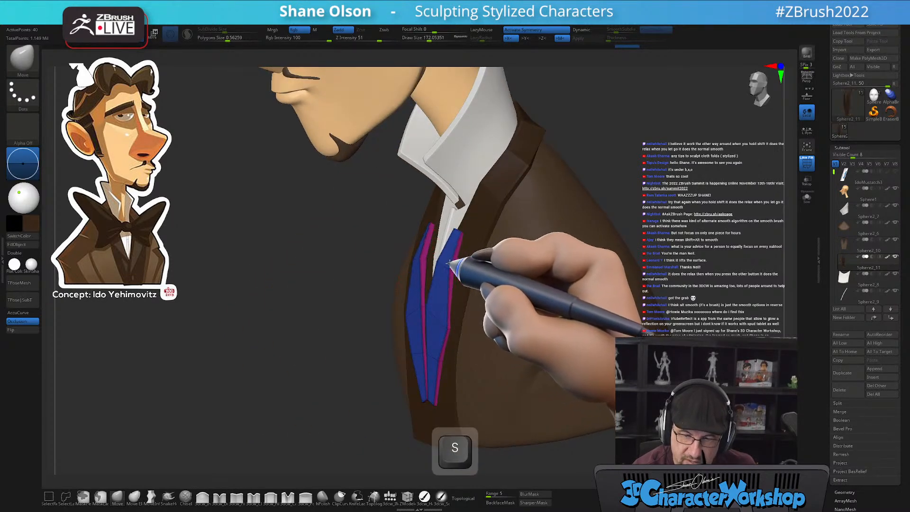
Adjust how the lapels sit against the vest from the side with the Move brush at a draw size of about 207
{"action": "mouse_move", "coordinate": [453, 266]}
{"action": "right_mouse_down"}
{"action": "mouse_move", "coordinate": [462, 256]}
{"action": "mouse_move", "coordinate": [456, 239]}
{"action": "right_mouse_up"}
{"action": "mouse_move", "coordinate": [461, 240]}
{"action": "right_mouse_down", "text": "alt"}
{"action": "mouse_move", "coordinate": [459, 266]}
{"action": "mouse_move", "coordinate": [445, 272]}
{"action": "mouse_move", "coordinate": [430, 243]}
{"action": "mouse_move", "coordinate": [446, 245]}
{"action": "mouse_move", "coordinate": [431, 290]}
{"action": "right_mouse_up", "text": "alt"}
{"action": "key", "text": "s"}
{"action": "mouse_move", "coordinate": [431, 374]}
{"action": "right_mouse_down"}
{"action": "mouse_move", "coordinate": [451, 365]}
{"action": "mouse_move", "coordinate": [441, 374]}
{"action": "right_mouse_up"}
{"action": "right_click_drag", "start_coordinate": [426, 340], "coordinate": [431, 352], "text": "shift"}
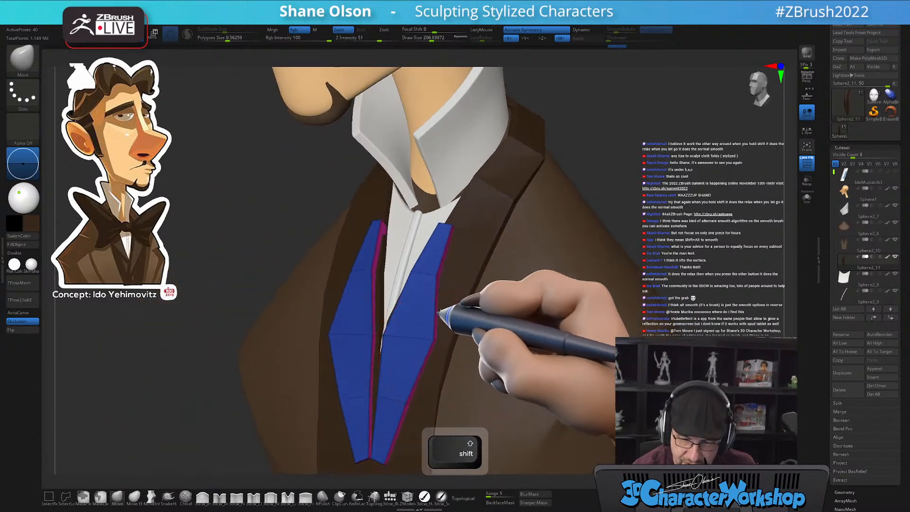
{"action": "right_click_drag", "start_coordinate": [459, 269], "coordinate": [380, 325], "text": "shift"}
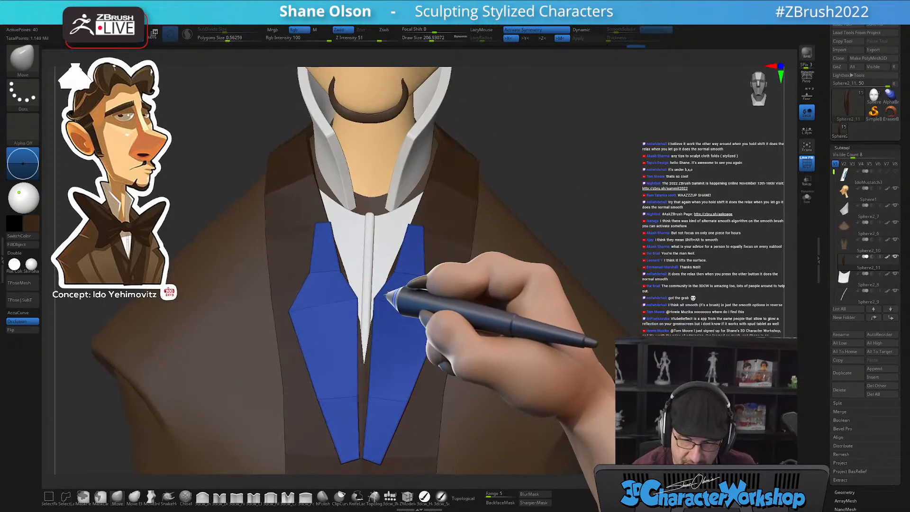
Smooth the flow of the lapels' inner and outer edges from the front with the Move brush at a draw size of about 167
{"action": "left_click_drag", "start_coordinate": [378, 309], "coordinate": [381, 312]}
{"action": "mouse_move", "coordinate": [402, 319]}
{"action": "right_mouse_down", "text": "alt"}
{"action": "mouse_move", "coordinate": [409, 298]}
{"action": "mouse_move", "coordinate": [421, 301]}
{"action": "right_mouse_up", "text": "alt"}
{"action": "key", "text": "s"}
{"action": "left_click_drag", "start_coordinate": [400, 329], "coordinate": [397, 330]}
{"action": "left_click_drag", "start_coordinate": [386, 369], "coordinate": [385, 347]}
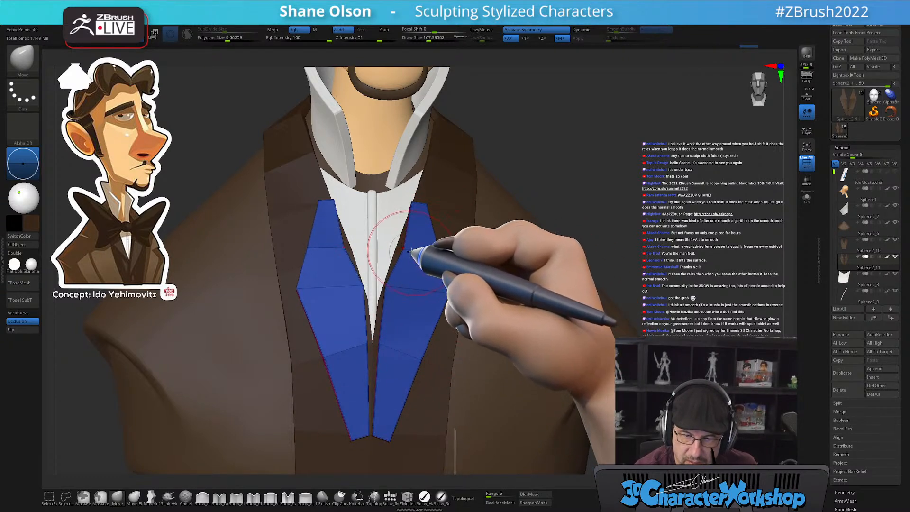
{"action": "right_click_drag", "start_coordinate": [433, 335], "coordinate": [402, 402]}
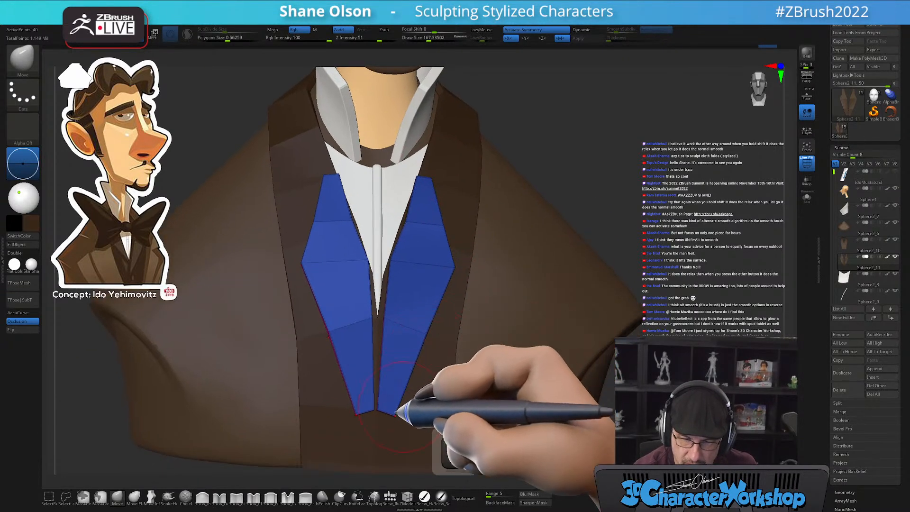
{"action": "mouse_move", "coordinate": [429, 372]}
{"action": "right_mouse_down"}
{"action": "mouse_move", "coordinate": [484, 327]}
{"action": "mouse_move", "coordinate": [442, 326]}
{"action": "mouse_move", "coordinate": [450, 356]}
{"action": "right_mouse_up"}
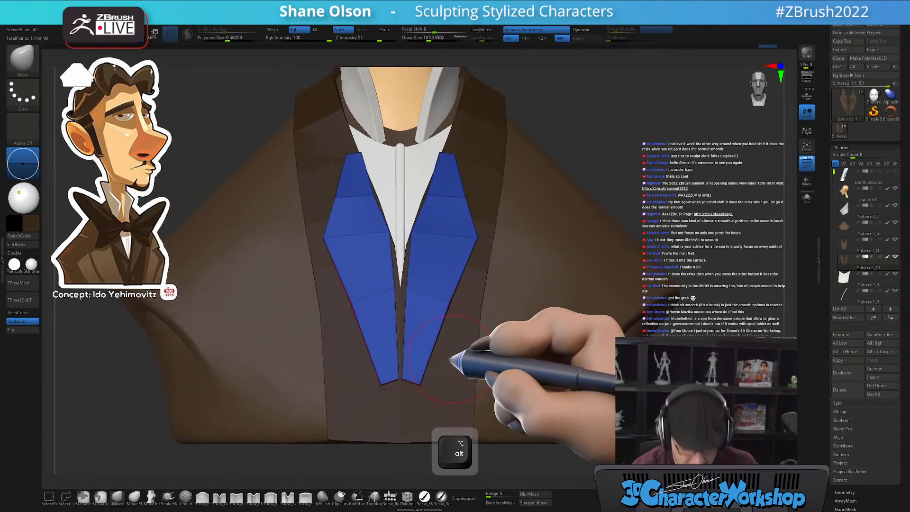
Turn off symmetry and begin shifting one lapel's lower tip with the Move brush at a draw size of about 128
{"action": "key", "text": "z"}
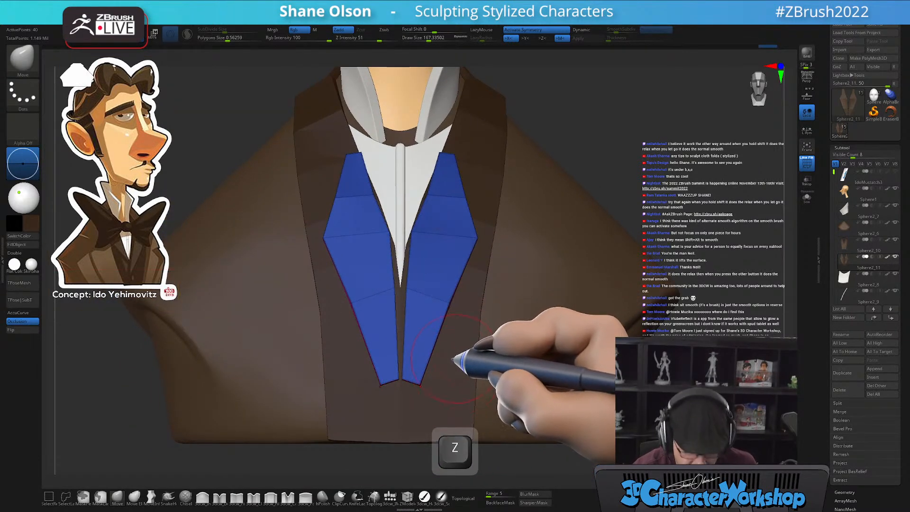
{"action": "key", "text": "x"}
{"action": "mouse_move", "coordinate": [437, 376]}
{"action": "right_mouse_down", "text": "alt"}
{"action": "mouse_move", "coordinate": [468, 366]}
{"action": "mouse_move", "coordinate": [442, 383]}
{"action": "right_mouse_up", "text": "alt"}
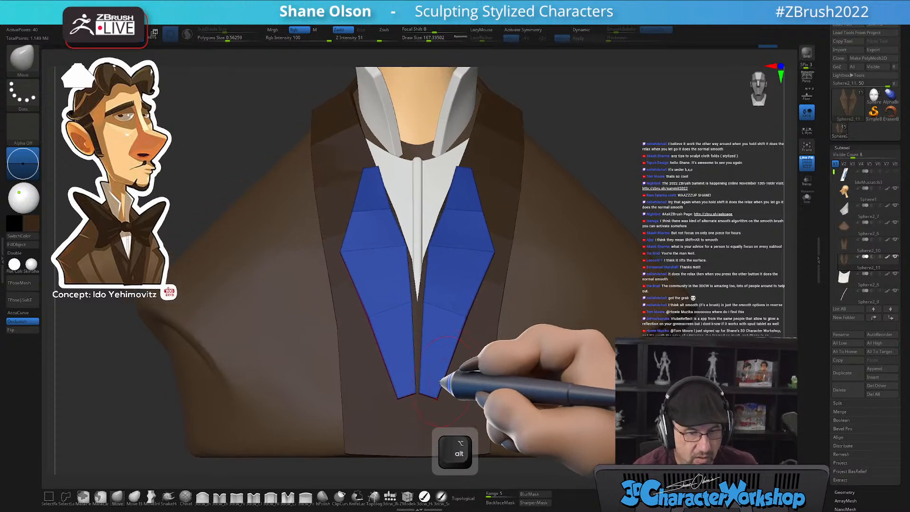
{"action": "key", "text": "s"}
{"action": "left_click_drag", "start_coordinate": [412, 397], "coordinate": [406, 396]}
{"action": "mouse_move", "coordinate": [427, 368]}
{"action": "right_mouse_down"}
{"action": "mouse_move", "coordinate": [407, 355]}
{"action": "mouse_move", "coordinate": [422, 378]}
{"action": "mouse_move", "coordinate": [412, 394]}
{"action": "right_mouse_up"}
{"action": "key", "text": "s"}
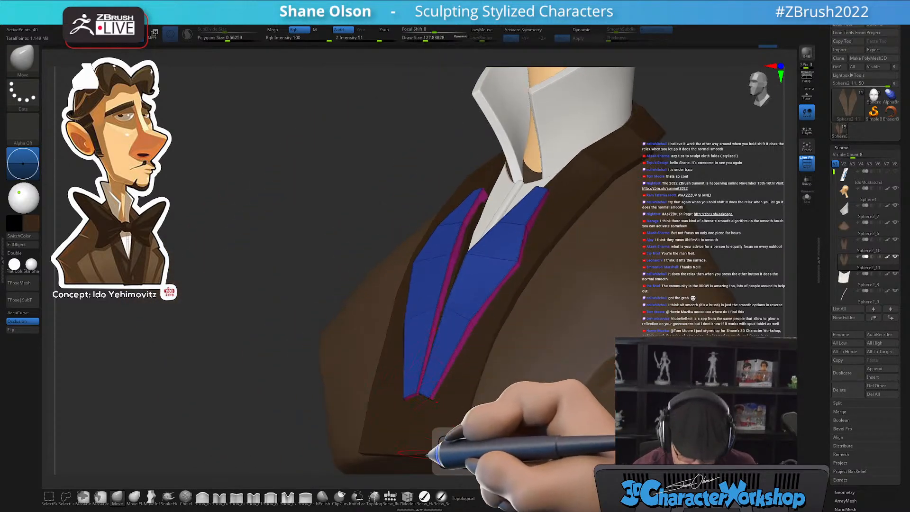
{"action": "right_click_drag", "start_coordinate": [463, 376], "coordinate": [471, 400], "text": "alt"}
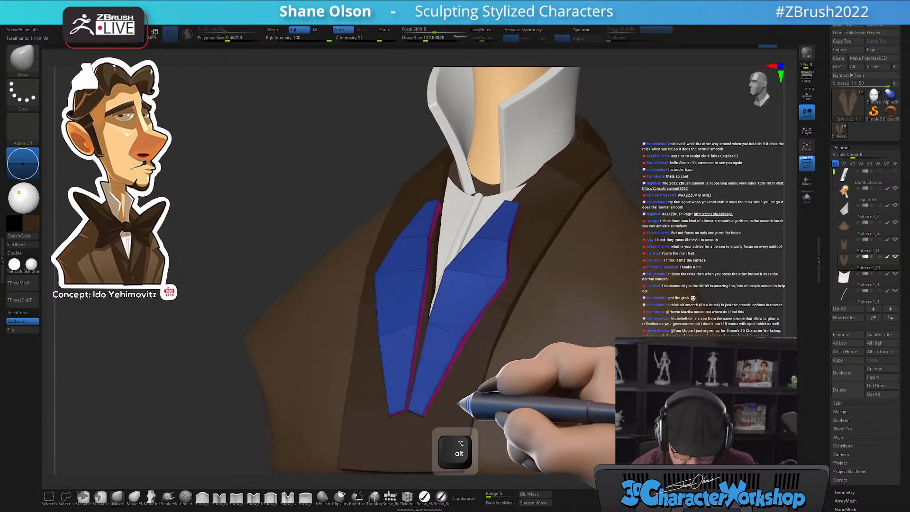
Enable topological auto masking and pull the left lapel's lower tip across the right one with the Move brush
{"action": "left_click", "coordinate": [463, 498]}
{"action": "right_click_drag", "start_coordinate": [478, 362], "coordinate": [407, 399], "text": "alt"}
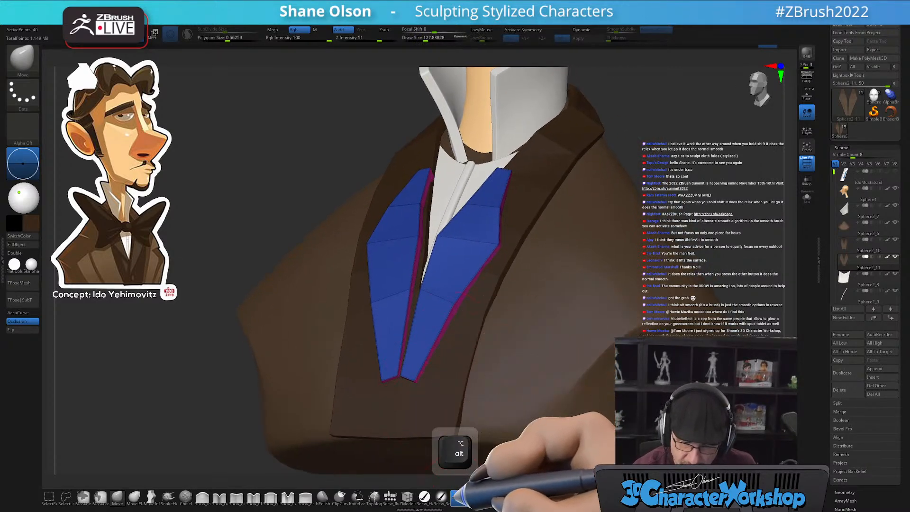
{"action": "mouse_move", "coordinate": [390, 352]}
{"action": "right_mouse_down", "text": "alt"}
{"action": "mouse_move", "coordinate": [389, 378]}
{"action": "mouse_move", "coordinate": [397, 366]}
{"action": "mouse_move", "coordinate": [386, 372]}
{"action": "right_mouse_up", "text": "alt"}
{"action": "key", "text": "s"}
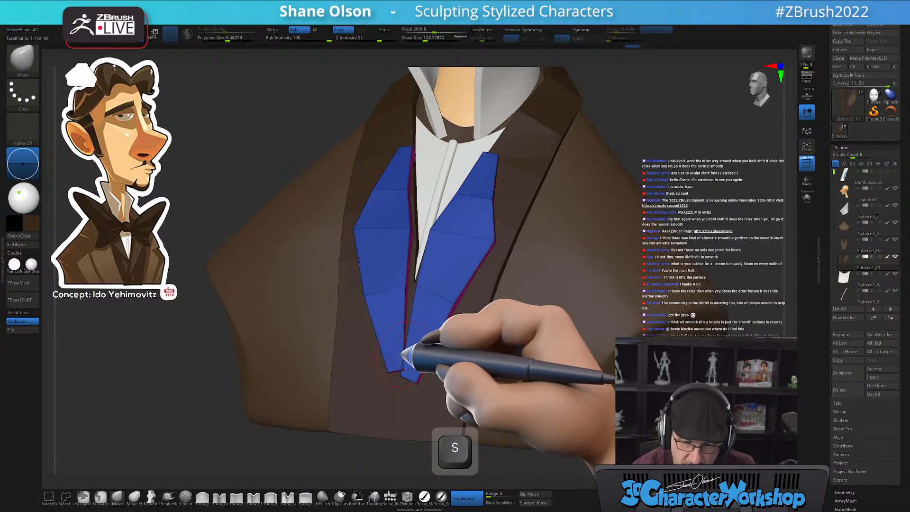
{"action": "right_click_drag", "start_coordinate": [404, 359], "coordinate": [397, 368]}
{"action": "key", "text": "s"}
{"action": "left_click_drag", "start_coordinate": [390, 372], "coordinate": [388, 368]}
Refine the overlap of the two lower lapel tips from several angles with the Move brush at a draw size of about 101
{"action": "mouse_move", "coordinate": [418, 336]}
{"action": "right_mouse_down"}
{"action": "mouse_move", "coordinate": [417, 349]}
{"action": "mouse_move", "coordinate": [417, 321]}
{"action": "mouse_move", "coordinate": [407, 337]}
{"action": "right_mouse_up"}
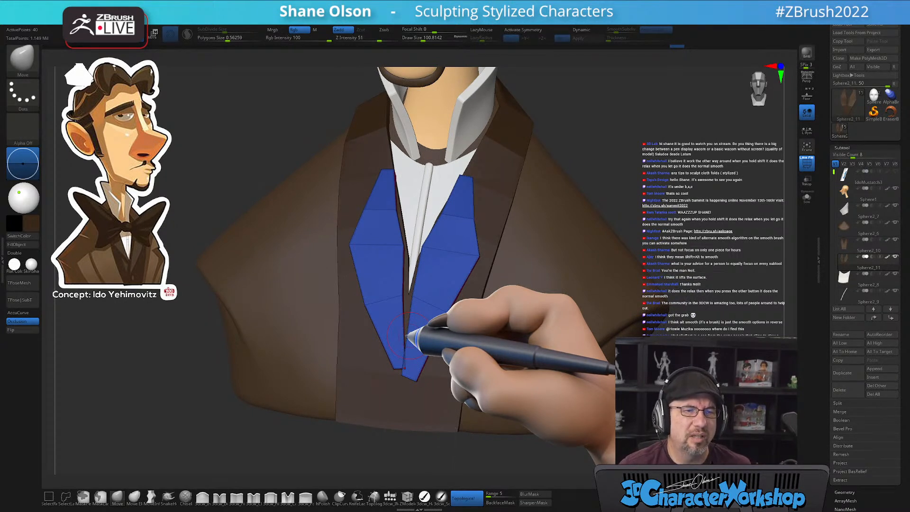
{"action": "right_click_drag", "start_coordinate": [434, 308], "coordinate": [413, 330], "text": "alt"}
{"action": "right_click_drag", "start_coordinate": [378, 359], "coordinate": [382, 354], "text": "alt"}
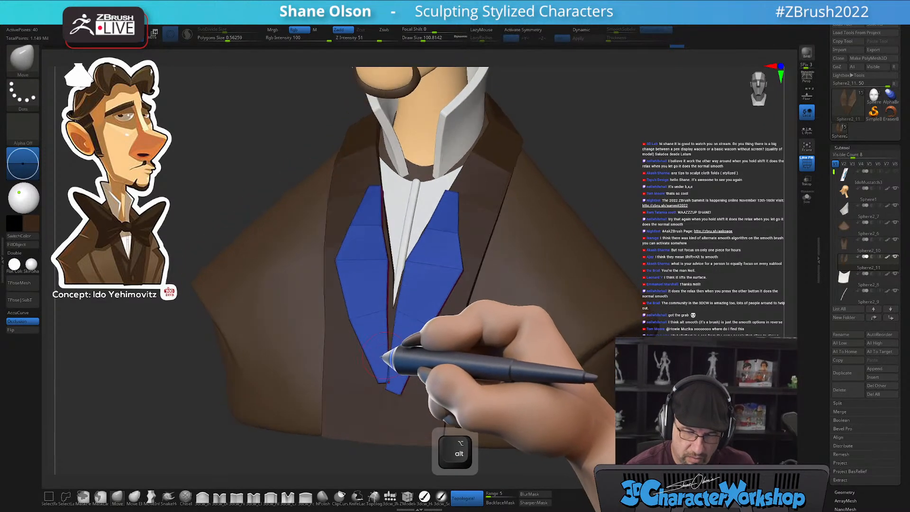
{"action": "key", "text": "s"}
{"action": "left_click_drag", "start_coordinate": [380, 362], "coordinate": [385, 363]}
{"action": "mouse_move", "coordinate": [364, 314]}
{"action": "right_mouse_down"}
{"action": "mouse_move", "coordinate": [372, 321]}
{"action": "mouse_move", "coordinate": [397, 285]}
{"action": "mouse_move", "coordinate": [406, 289]}
{"action": "mouse_move", "coordinate": [386, 304]}
{"action": "mouse_move", "coordinate": [361, 274]}
{"action": "mouse_move", "coordinate": [358, 299]}
{"action": "mouse_move", "coordinate": [337, 285]}
{"action": "right_mouse_up"}
{"action": "key", "text": "s"}
{"action": "mouse_move", "coordinate": [398, 350]}
{"action": "right_mouse_down"}
{"action": "mouse_move", "coordinate": [412, 365]}
{"action": "mouse_move", "coordinate": [402, 367]}
{"action": "mouse_move", "coordinate": [416, 355]}
{"action": "mouse_move", "coordinate": [375, 386]}
{"action": "mouse_move", "coordinate": [390, 357]}
{"action": "mouse_move", "coordinate": [407, 357]}
{"action": "mouse_move", "coordinate": [385, 361]}
{"action": "mouse_move", "coordinate": [382, 382]}
{"action": "mouse_move", "coordinate": [423, 325]}
{"action": "mouse_move", "coordinate": [372, 387]}
{"action": "mouse_move", "coordinate": [416, 365]}
{"action": "mouse_move", "coordinate": [392, 376]}
{"action": "right_mouse_up"}
{"action": "key", "text": "s"}
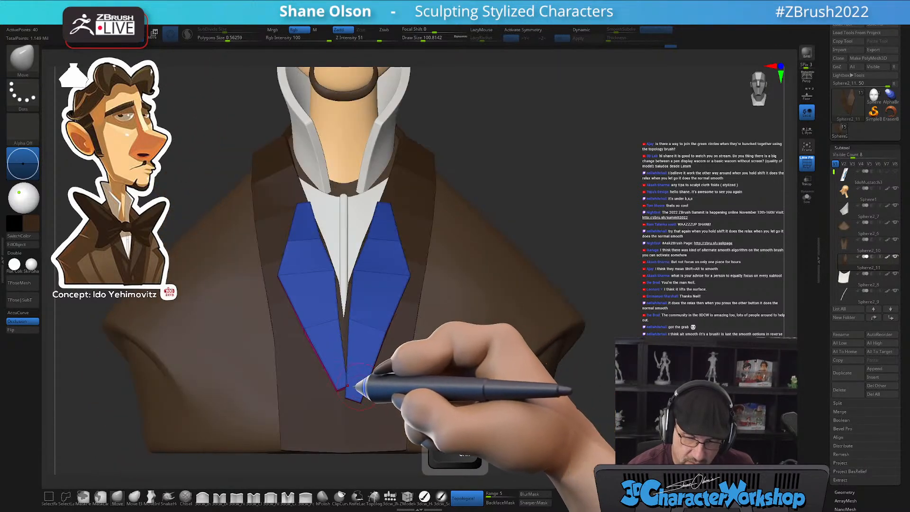
Adjust the left lapel's lower outer edge and tip over the right lapel, using Move brush sizes from about 83 to 149
{"action": "key", "text": "s"}
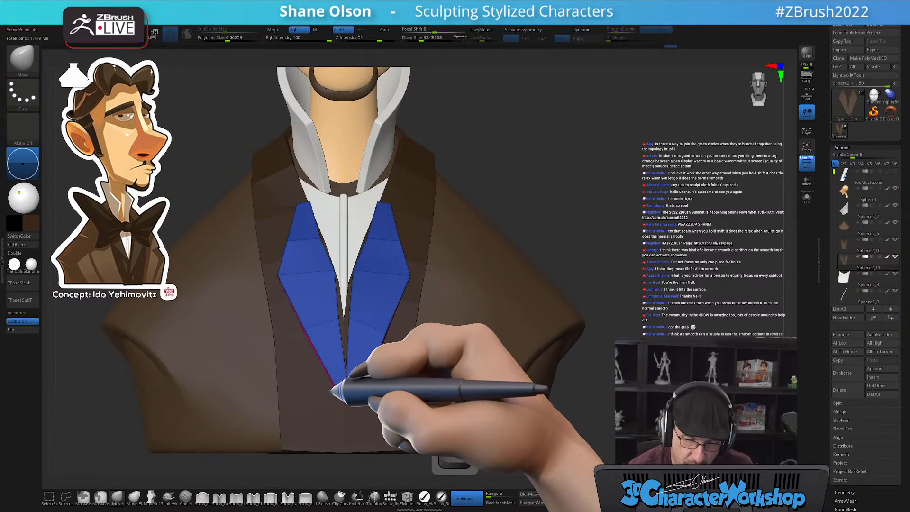
{"action": "right_click_drag", "start_coordinate": [346, 382], "coordinate": [345, 366]}
{"action": "key", "text": "s"}
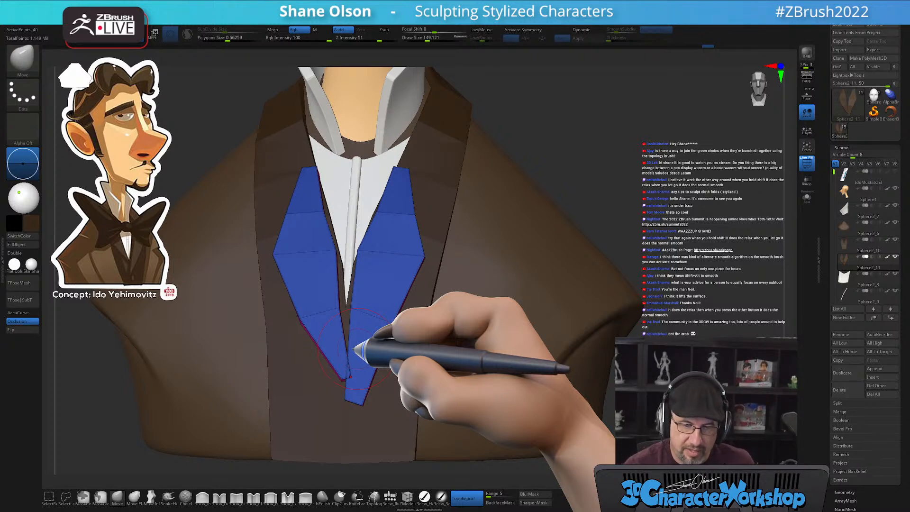
{"action": "key", "text": "s"}
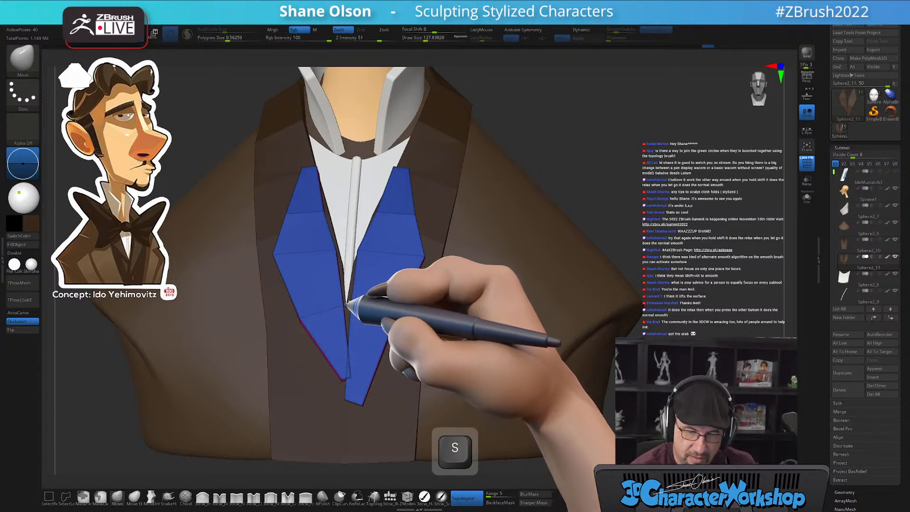
{"action": "left_click_drag", "start_coordinate": [305, 319], "coordinate": [315, 311]}
{"action": "mouse_move", "coordinate": [323, 305]}
{"action": "right_mouse_down"}
{"action": "mouse_move", "coordinate": [362, 315]}
{"action": "mouse_move", "coordinate": [372, 291]}
{"action": "mouse_move", "coordinate": [325, 308]}
{"action": "right_mouse_up"}
{"action": "right_click_drag", "start_coordinate": [360, 280], "coordinate": [371, 346]}
{"action": "left_click_drag", "start_coordinate": [349, 374], "coordinate": [345, 374]}
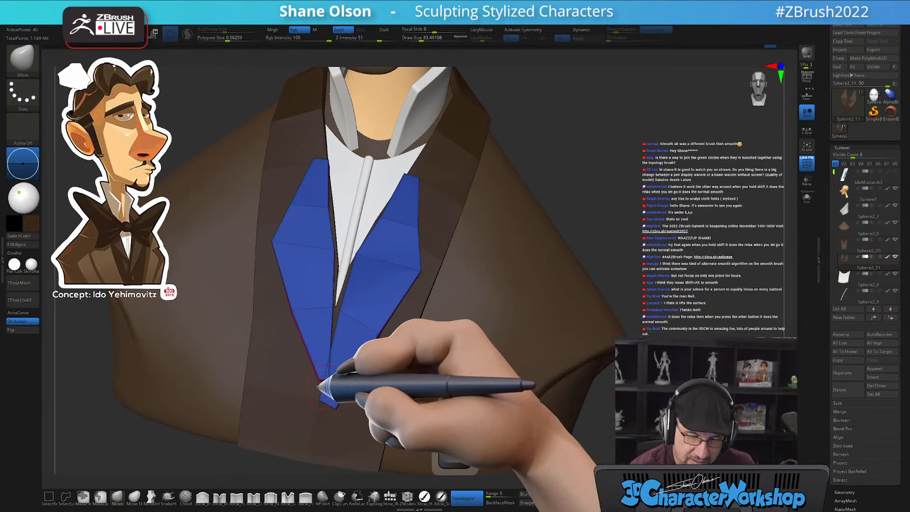
Fine-tune the overlapping lower lapel tips from the front and side with the Move brush, using draw sizes from about 41 to 140
{"action": "mouse_move", "coordinate": [352, 361]}
{"action": "right_mouse_down", "text": "alt"}
{"action": "mouse_move", "coordinate": [371, 327]}
{"action": "mouse_move", "coordinate": [363, 333]}
{"action": "right_mouse_up", "text": "alt"}
{"action": "key", "text": "s"}
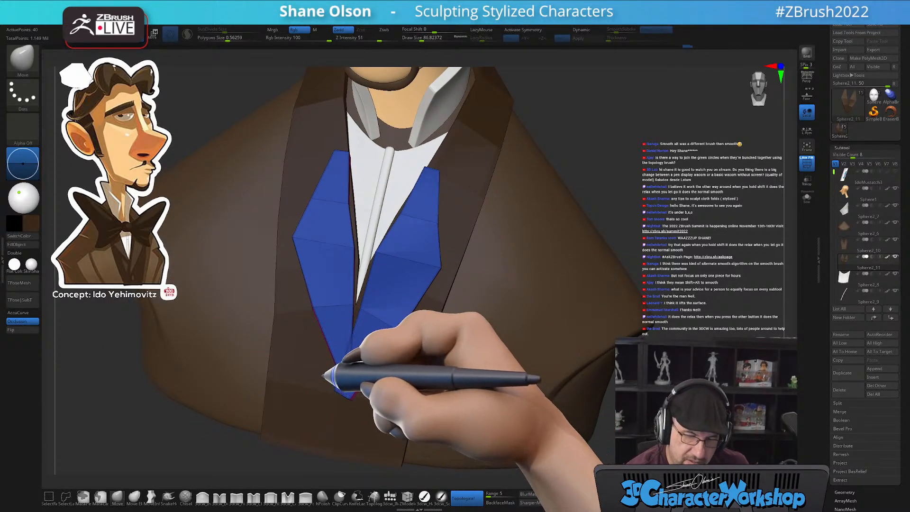
{"action": "right_click_drag", "start_coordinate": [357, 401], "coordinate": [355, 382]}
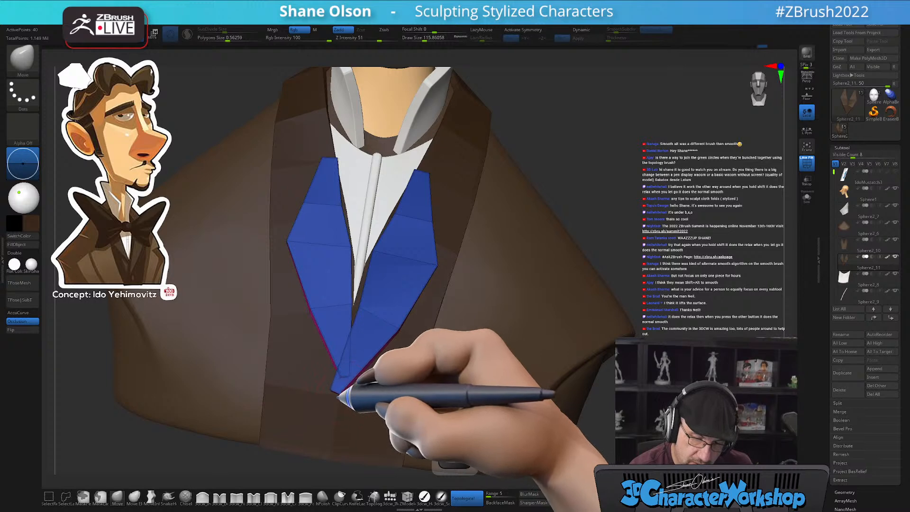
{"action": "right_click_drag", "start_coordinate": [337, 394], "coordinate": [407, 365]}
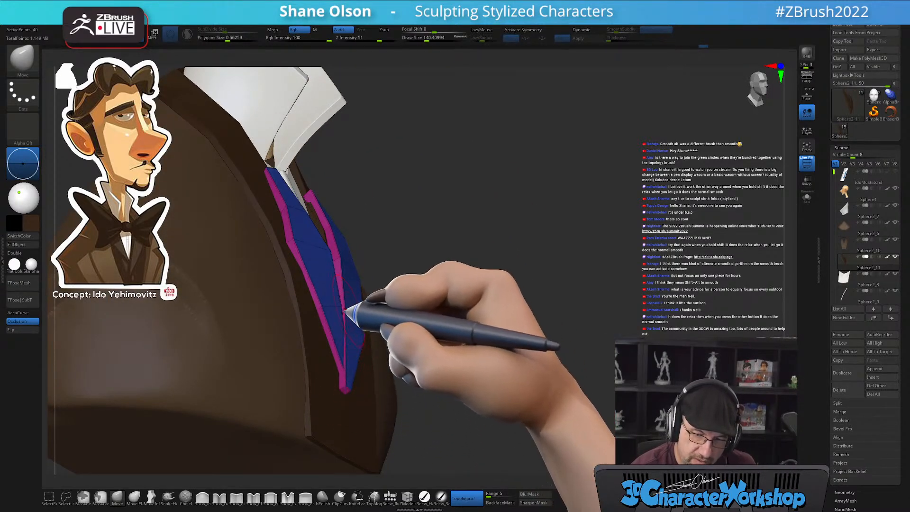
{"action": "right_click_drag", "start_coordinate": [365, 315], "coordinate": [350, 367]}
Turn on dynamic subdivision for the lapel pieces, hide the wireframe and review the smoothed overlap from several angles
{"action": "key", "text": "d"}
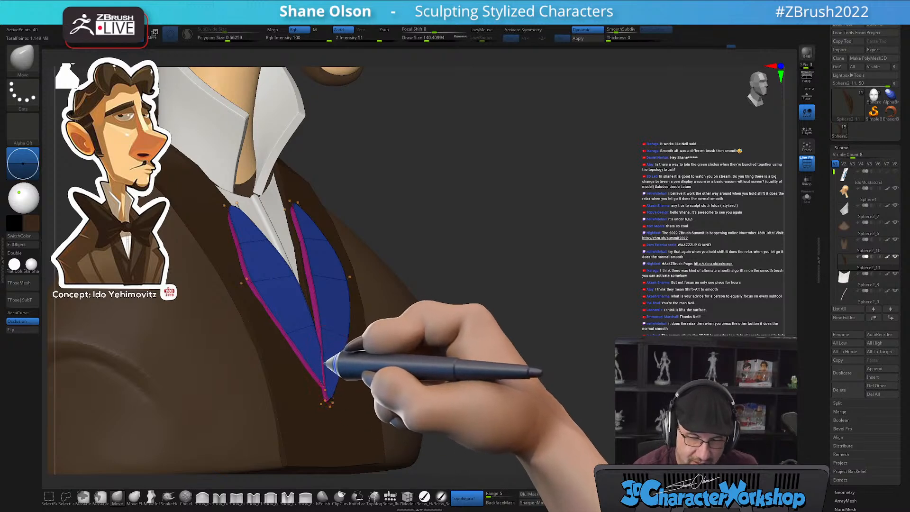
{"action": "mouse_move", "coordinate": [411, 374]}
{"action": "right_mouse_down", "text": "shift"}
{"action": "mouse_move", "coordinate": [425, 376]}
{"action": "mouse_move", "coordinate": [414, 365]}
{"action": "mouse_move", "coordinate": [425, 372]}
{"action": "right_mouse_up", "text": "shift"}
{"action": "key", "text": "shift+f"}
{"action": "right_click_drag", "start_coordinate": [425, 372], "coordinate": [410, 367]}
{"action": "key", "text": "s"}
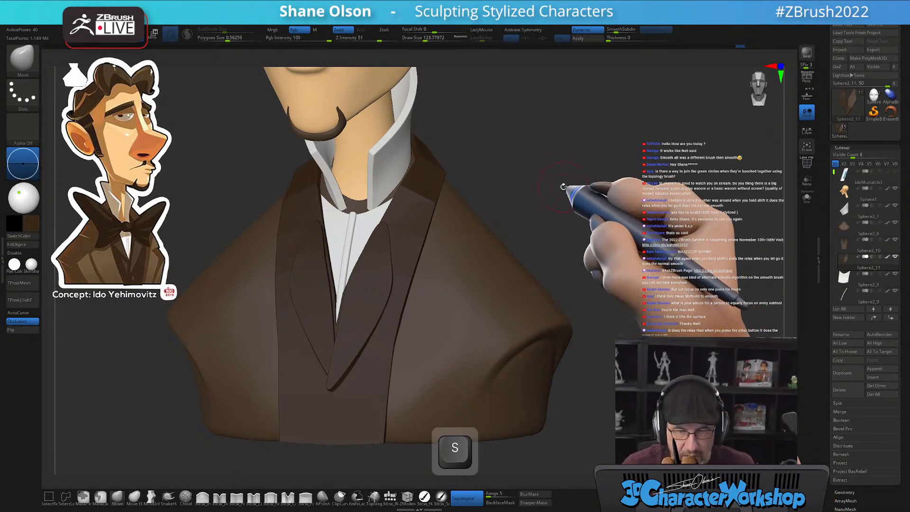
{"action": "left_click_drag", "start_coordinate": [549, 187], "coordinate": [562, 190], "text": "shift"}
{"action": "left_click_drag", "start_coordinate": [495, 174], "coordinate": [488, 193]}
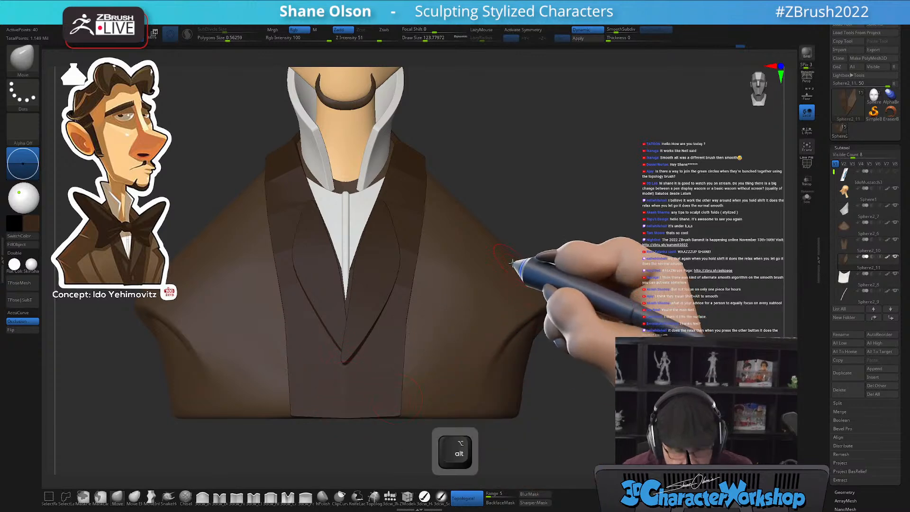
Select the jacket's collar band and turn on dynamic subdivision for it
{"action": "left_click", "coordinate": [422, 180], "text": "alt"}
{"action": "key", "text": "shift+f"}
{"action": "mouse_move", "coordinate": [579, 186]}
{"action": "left_mouse_down"}
{"action": "mouse_move", "coordinate": [553, 187]}
{"action": "mouse_move", "coordinate": [577, 189]}
{"action": "left_mouse_up"}
{"action": "key", "text": "d"}
{"action": "key", "text": "shift+f"}
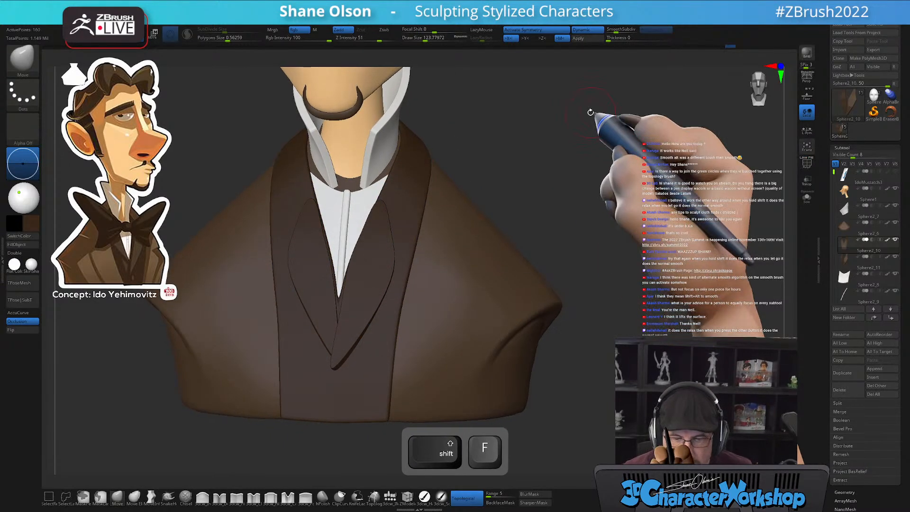
{"action": "left_click", "coordinate": [619, 31]}
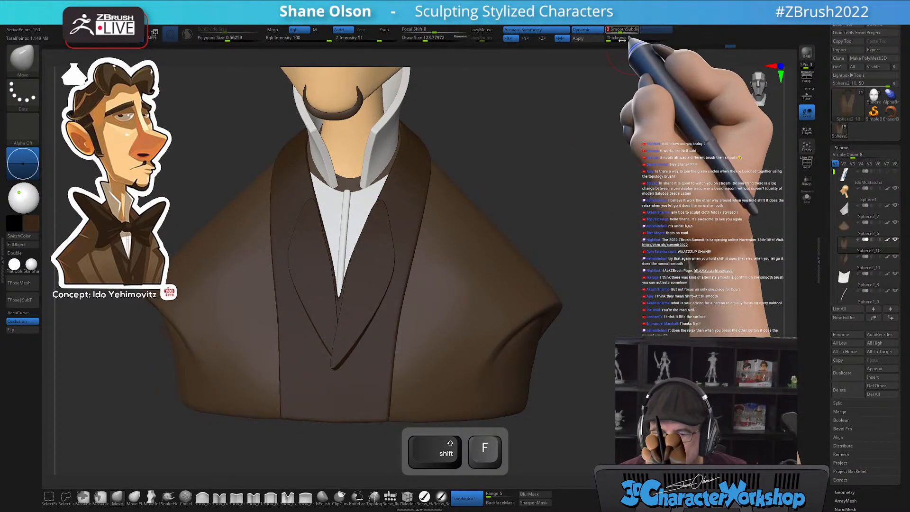
Reselect the lapel pieces and set their SmoothSubdiv level to 4
{"action": "left_click", "coordinate": [385, 298], "text": "alt"}
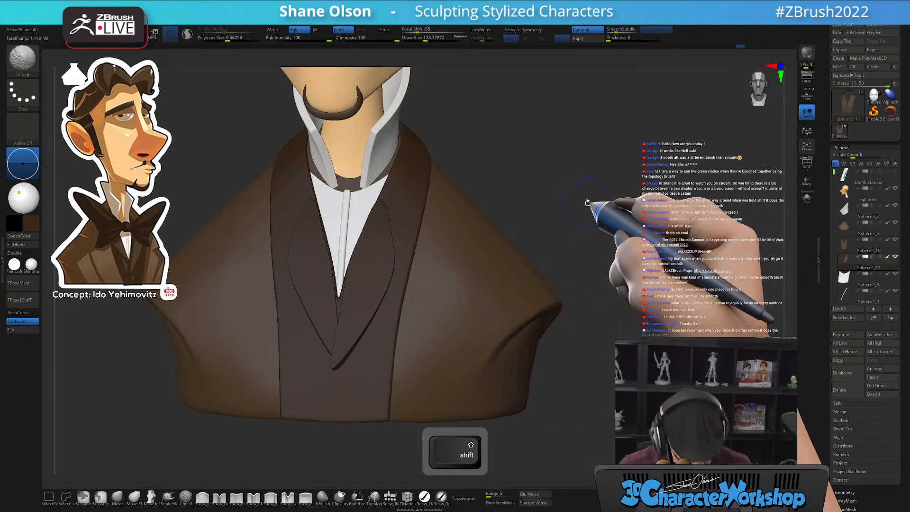
{"action": "key", "text": "2"}
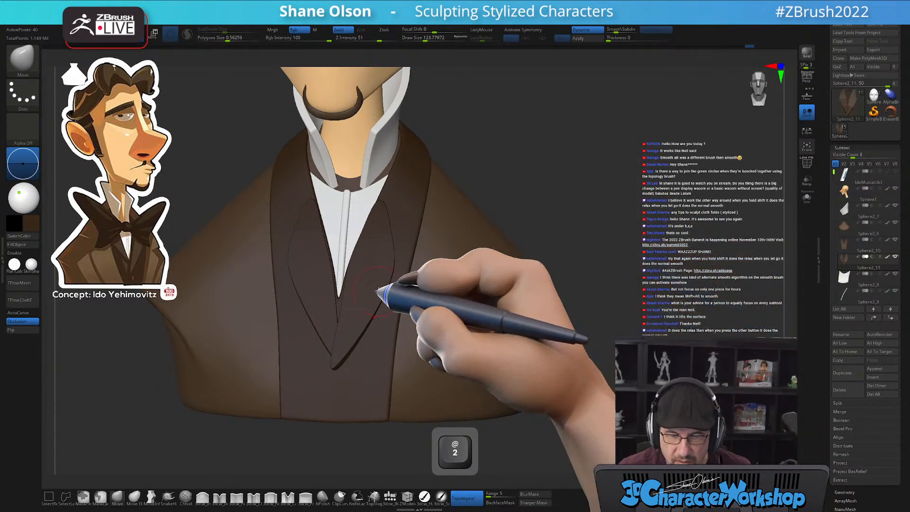
{"action": "left_click_drag", "start_coordinate": [621, 30], "coordinate": [625, 29]}
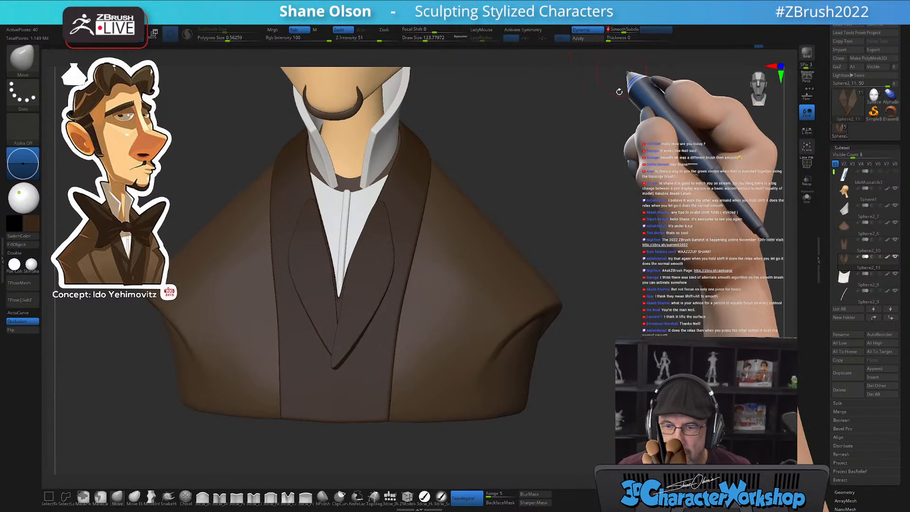
{"action": "left_click_drag", "start_coordinate": [609, 240], "coordinate": [545, 260]}
{"action": "left_click_drag", "start_coordinate": [643, 200], "coordinate": [660, 178]}
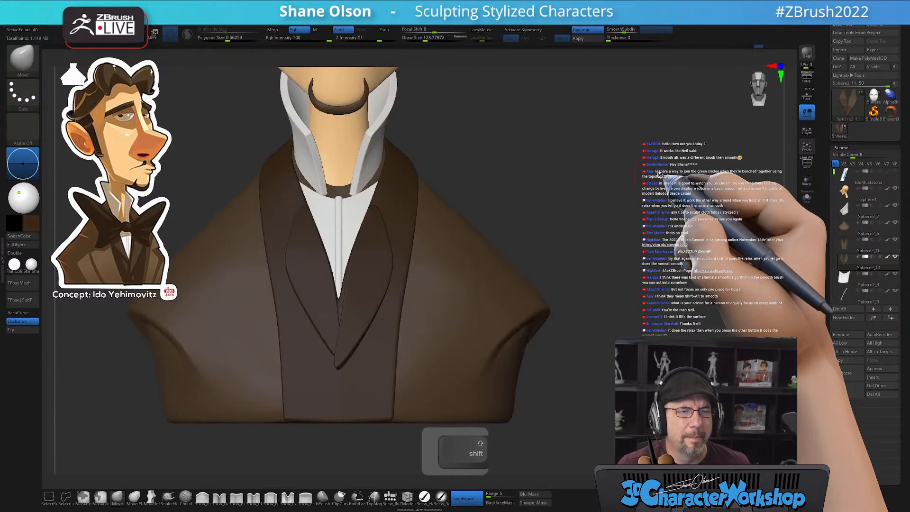
{"action": "mouse_move", "coordinate": [575, 150]}
{"action": "left_mouse_down", "text": "alt"}
{"action": "mouse_move", "coordinate": [582, 156]}
{"action": "mouse_move", "coordinate": [554, 163]}
{"action": "left_mouse_up", "text": "alt"}
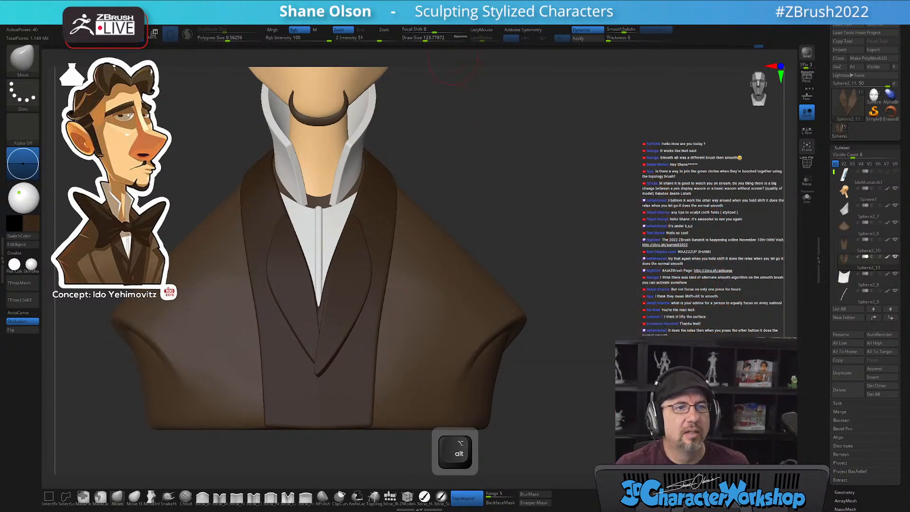
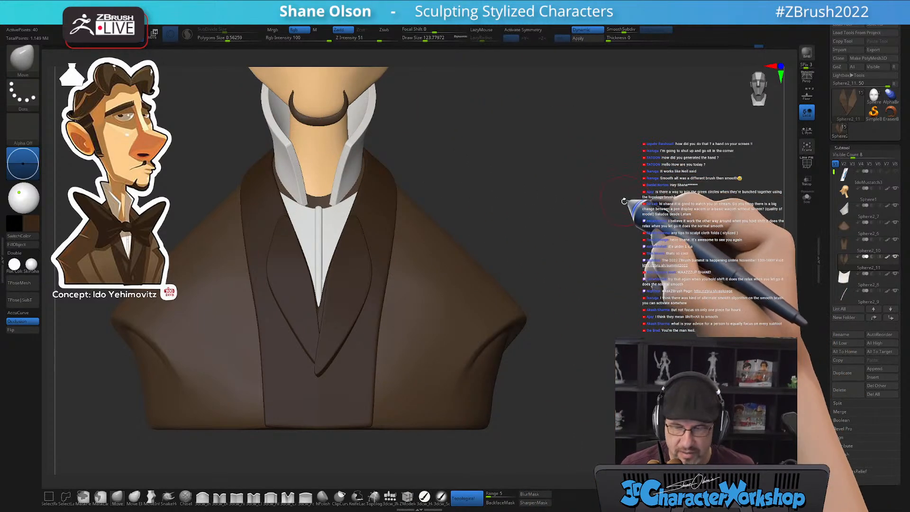
Adjust the lapels' outline with the Move brush at a draw size of about 192
{"action": "left_click_drag", "start_coordinate": [613, 212], "coordinate": [535, 227]}
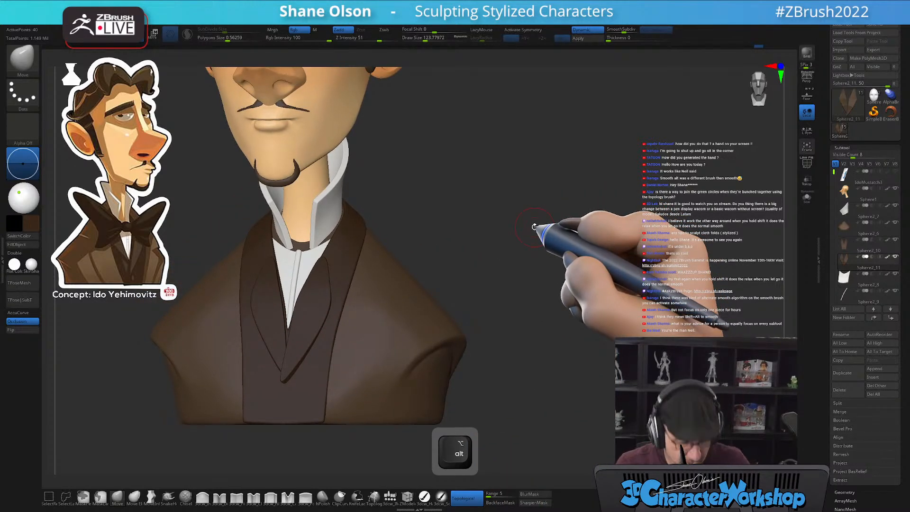
{"action": "key", "text": "s"}
{"action": "left_click_drag", "start_coordinate": [479, 230], "coordinate": [508, 238]}
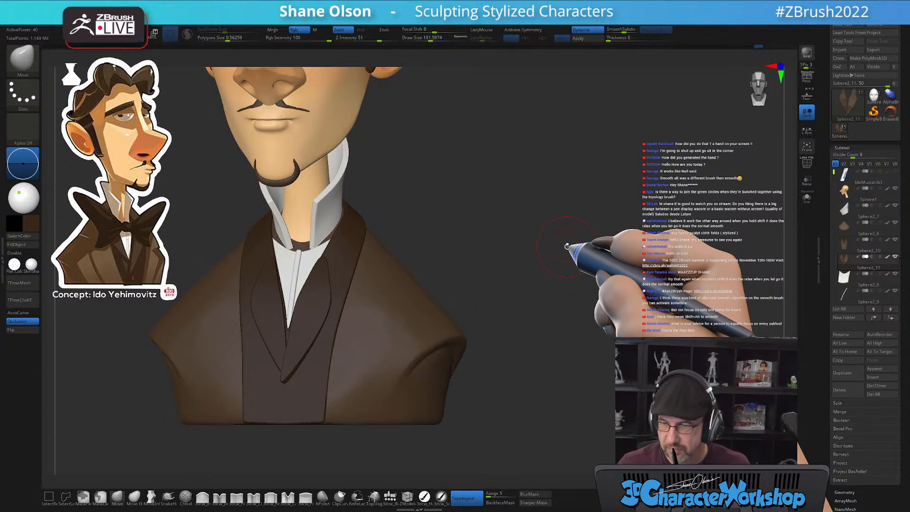
{"action": "mouse_move", "coordinate": [545, 260]}
{"action": "left_mouse_down", "text": "alt"}
{"action": "mouse_move", "coordinate": [536, 272]}
{"action": "mouse_move", "coordinate": [366, 256]}
{"action": "left_mouse_up", "text": "alt"}
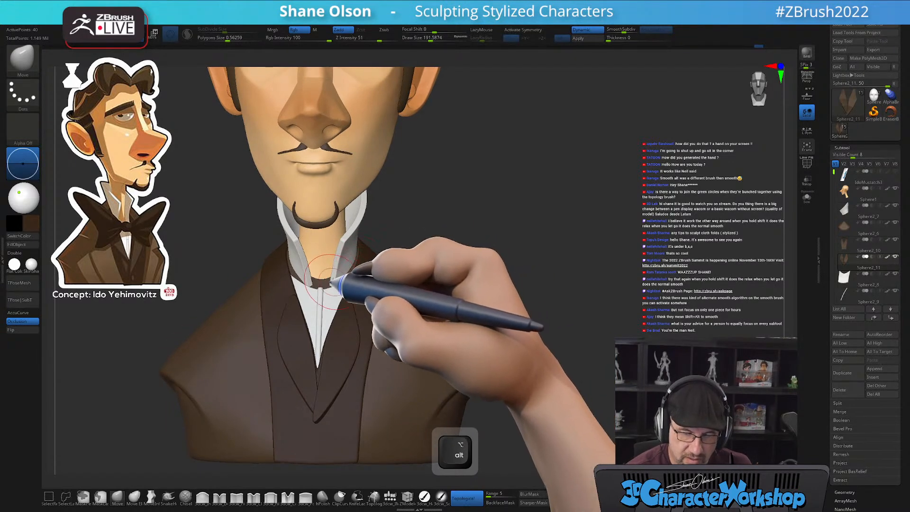
Reshape the front points of the white shirt collar with the Move brush at draw sizes of about 286 and 344
{"action": "left_click", "coordinate": [332, 283], "text": "alt"}
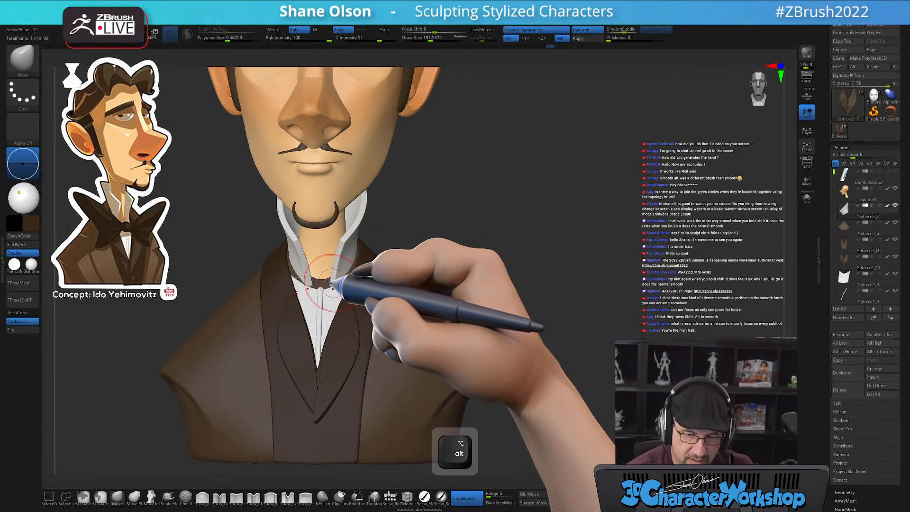
{"action": "key", "text": "s"}
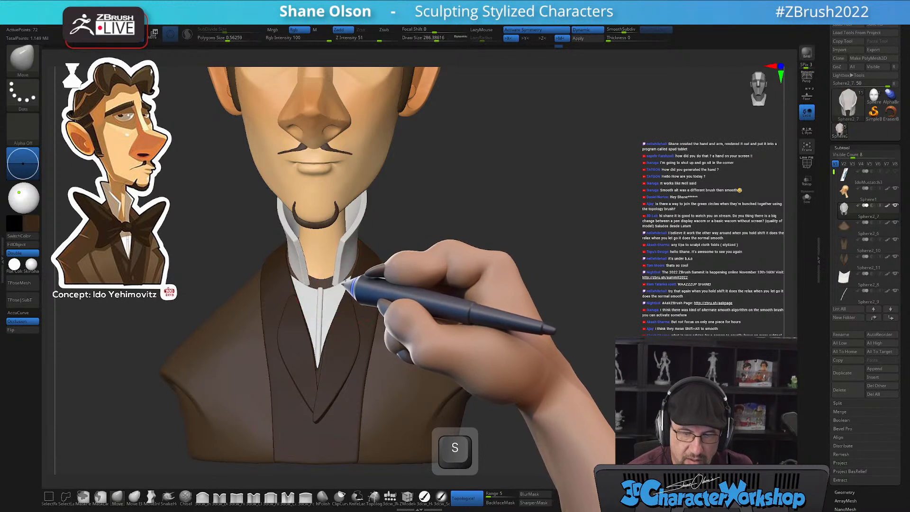
{"action": "key", "text": "alt"}
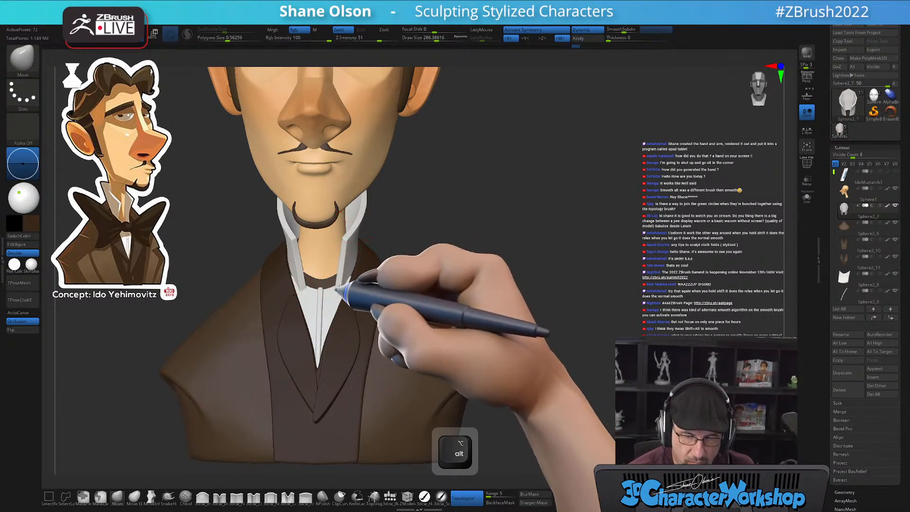
{"action": "left_click", "coordinate": [356, 285], "text": "alt"}
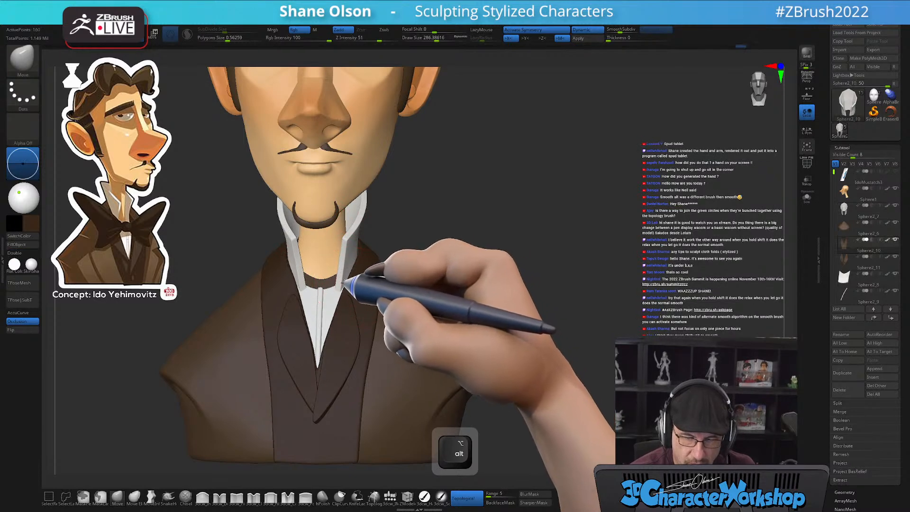
{"action": "mouse_move", "coordinate": [455, 271]}
{"action": "left_mouse_down"}
{"action": "mouse_move", "coordinate": [490, 266]}
{"action": "mouse_move", "coordinate": [473, 249]}
{"action": "mouse_move", "coordinate": [474, 260]}
{"action": "mouse_move", "coordinate": [506, 248]}
{"action": "mouse_move", "coordinate": [488, 266]}
{"action": "mouse_move", "coordinate": [524, 248]}
{"action": "mouse_move", "coordinate": [488, 264]}
{"action": "mouse_move", "coordinate": [419, 236]}
{"action": "left_mouse_up"}
{"action": "left_click", "coordinate": [419, 231], "text": "alt"}
{"action": "key", "text": "s"}
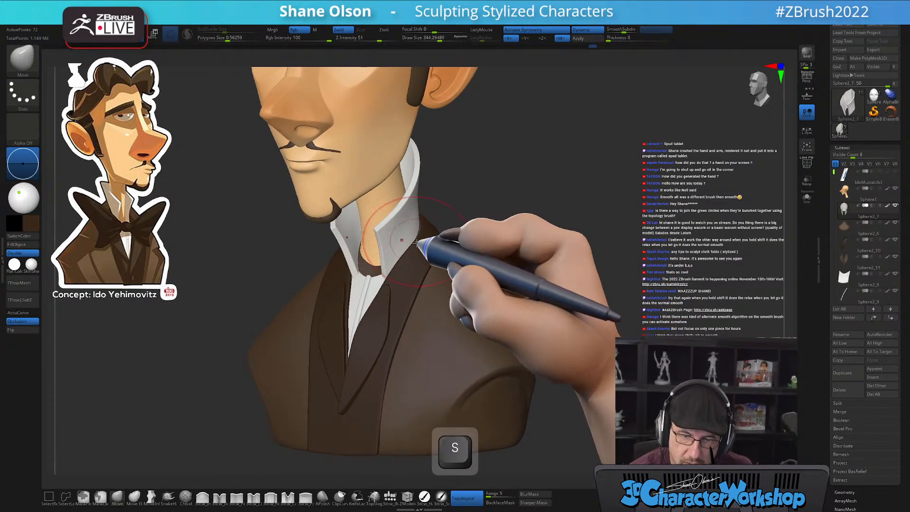
{"action": "mouse_move", "coordinate": [413, 242]}
{"action": "left_mouse_down"}
{"action": "mouse_move", "coordinate": [488, 240]}
{"action": "mouse_move", "coordinate": [482, 228]}
{"action": "mouse_move", "coordinate": [416, 209]}
{"action": "mouse_move", "coordinate": [412, 238]}
{"action": "mouse_move", "coordinate": [471, 197]}
{"action": "mouse_move", "coordinate": [472, 215]}
{"action": "mouse_move", "coordinate": [498, 198]}
{"action": "mouse_move", "coordinate": [505, 212]}
{"action": "left_mouse_up"}
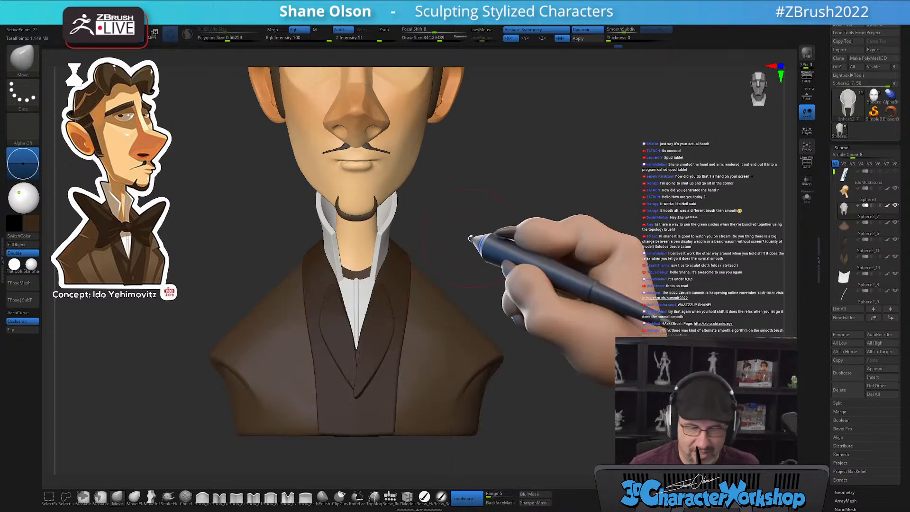
Show the lapel pieces' wireframe, turn on X symmetry and reshape both sides with the Move brush at a draw size of about 338
{"action": "key", "text": "s"}
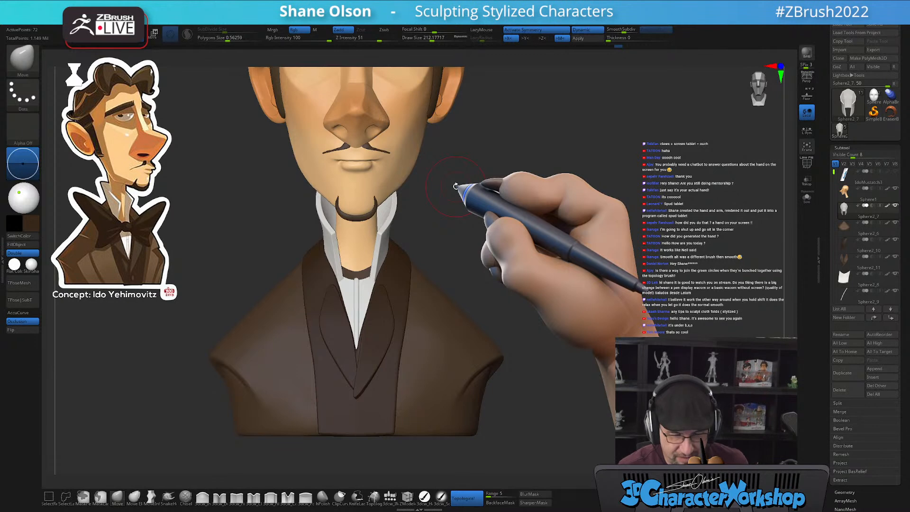
{"action": "key", "text": "s"}
{"action": "mouse_move", "coordinate": [531, 301]}
{"action": "left_mouse_down"}
{"action": "mouse_move", "coordinate": [519, 319]}
{"action": "mouse_move", "coordinate": [528, 319]}
{"action": "mouse_move", "coordinate": [498, 314]}
{"action": "mouse_move", "coordinate": [502, 271]}
{"action": "mouse_move", "coordinate": [534, 286]}
{"action": "mouse_move", "coordinate": [528, 298]}
{"action": "mouse_move", "coordinate": [538, 264]}
{"action": "left_mouse_up"}
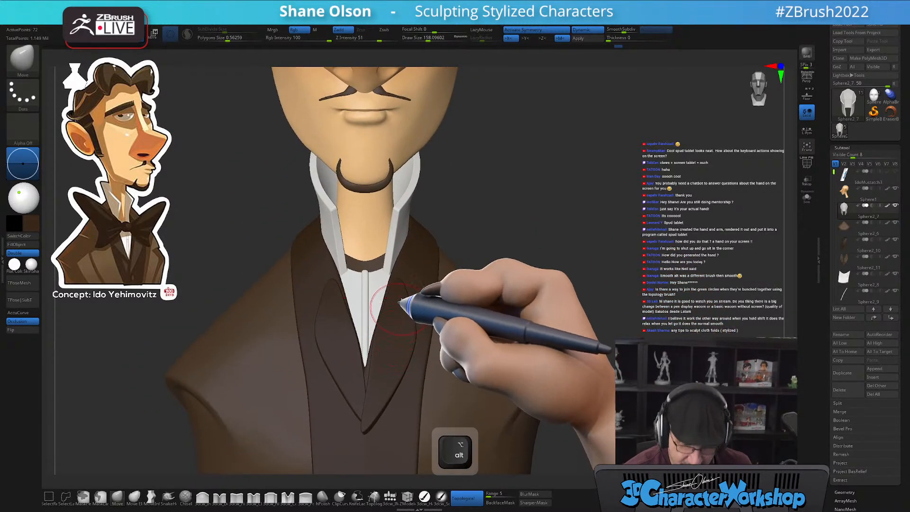
{"action": "left_click", "coordinate": [399, 281], "text": "alt"}
{"action": "key", "text": "shift+f"}
{"action": "mouse_move", "coordinate": [417, 305]}
{"action": "left_mouse_down"}
{"action": "mouse_move", "coordinate": [412, 325]}
{"action": "mouse_move", "coordinate": [406, 304]}
{"action": "left_mouse_up"}
{"action": "key", "text": "s"}
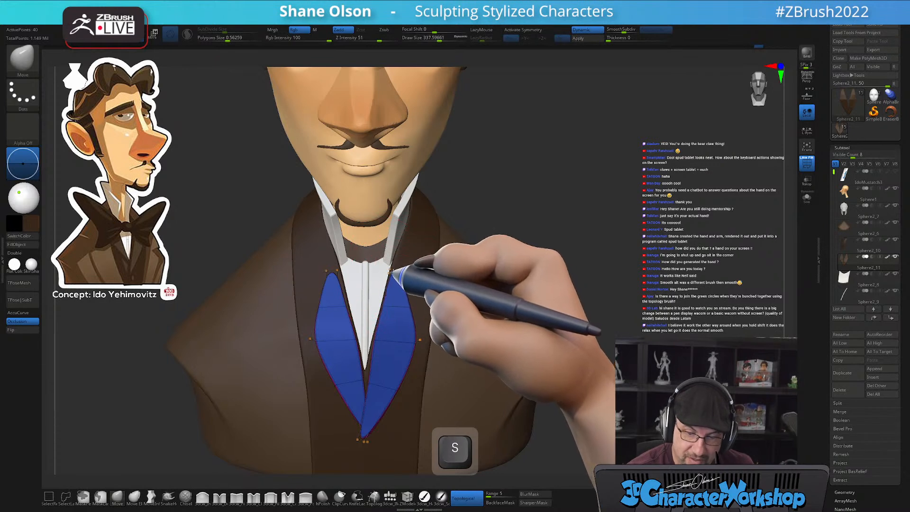
{"action": "key", "text": "ctrl"}
{"action": "key", "text": "x"}
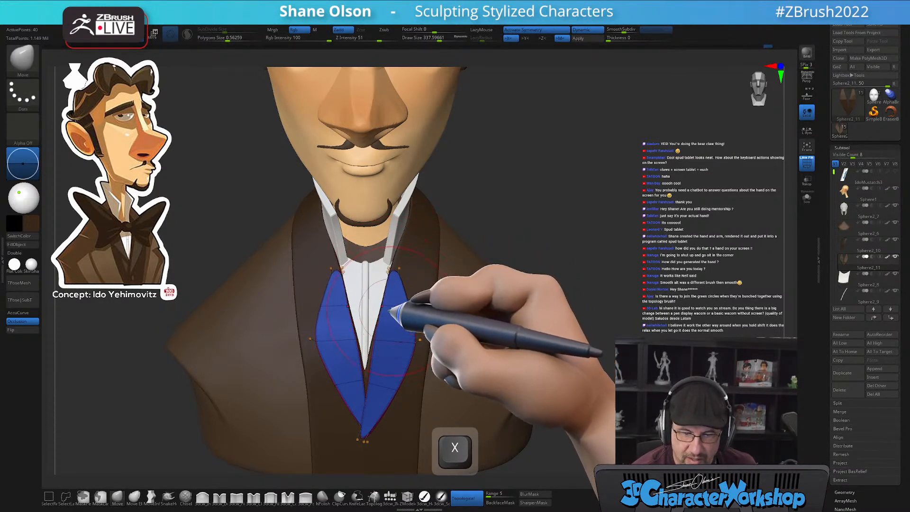
{"action": "left_click_drag", "start_coordinate": [380, 345], "coordinate": [386, 364]}
{"action": "mouse_move", "coordinate": [385, 366]}
{"action": "right_mouse_down"}
{"action": "mouse_move", "coordinate": [373, 382]}
{"action": "mouse_move", "coordinate": [395, 368]}
{"action": "mouse_move", "coordinate": [412, 285]}
{"action": "mouse_move", "coordinate": [385, 292]}
{"action": "mouse_move", "coordinate": [426, 270]}
{"action": "mouse_move", "coordinate": [401, 270]}
{"action": "right_mouse_up"}
{"action": "key", "text": "alt"}
{"action": "mouse_move", "coordinate": [585, 242]}
{"action": "left_mouse_down", "text": "alt"}
{"action": "mouse_move", "coordinate": [588, 222]}
{"action": "mouse_move", "coordinate": [588, 244]}
{"action": "left_mouse_up", "text": "alt"}
Try smoothing the lapels with the Smooth brush at a draw size of about 262 and undo the stroke
{"action": "key", "text": "s"}
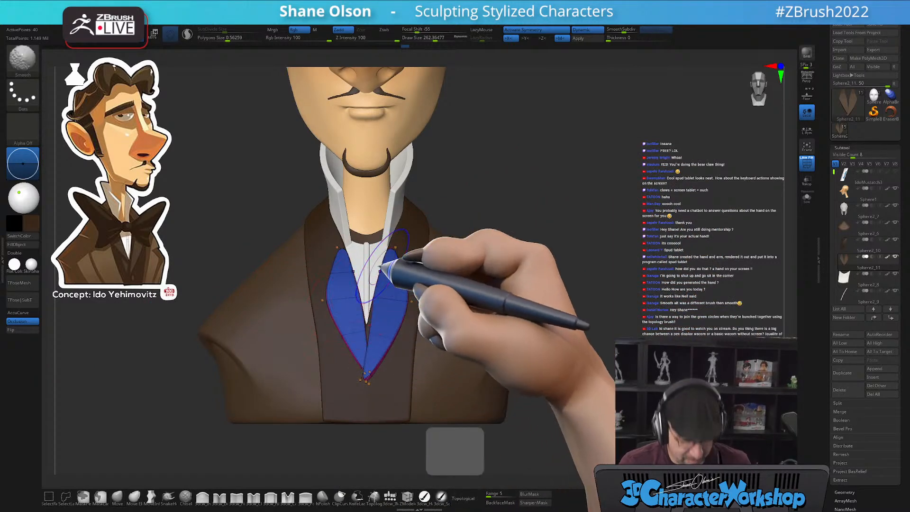
{"action": "key", "text": "ctrl+z"}
{"action": "key", "text": "s"}
{"action": "left_click_drag", "start_coordinate": [530, 247], "coordinate": [519, 245]}
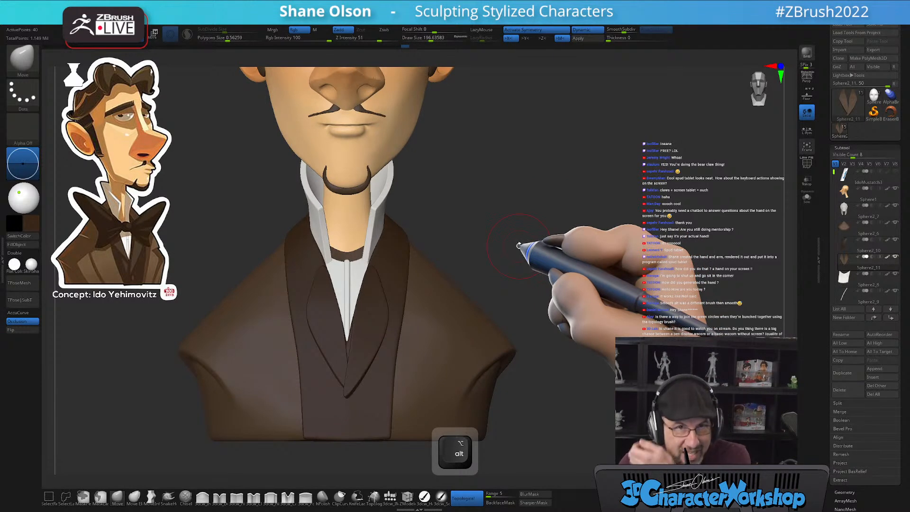
Refine the lapels' upper ends beside the shirt from a side view with the Move brush at a draw size of about 154
{"action": "left_click_drag", "start_coordinate": [540, 252], "coordinate": [460, 258]}
{"action": "mouse_move", "coordinate": [588, 197]}
{"action": "left_mouse_down"}
{"action": "mouse_move", "coordinate": [579, 214]}
{"action": "mouse_move", "coordinate": [500, 223]}
{"action": "mouse_move", "coordinate": [524, 223]}
{"action": "mouse_move", "coordinate": [539, 243]}
{"action": "mouse_move", "coordinate": [284, 331]}
{"action": "mouse_move", "coordinate": [293, 330]}
{"action": "left_mouse_up"}
{"action": "key", "text": "s"}
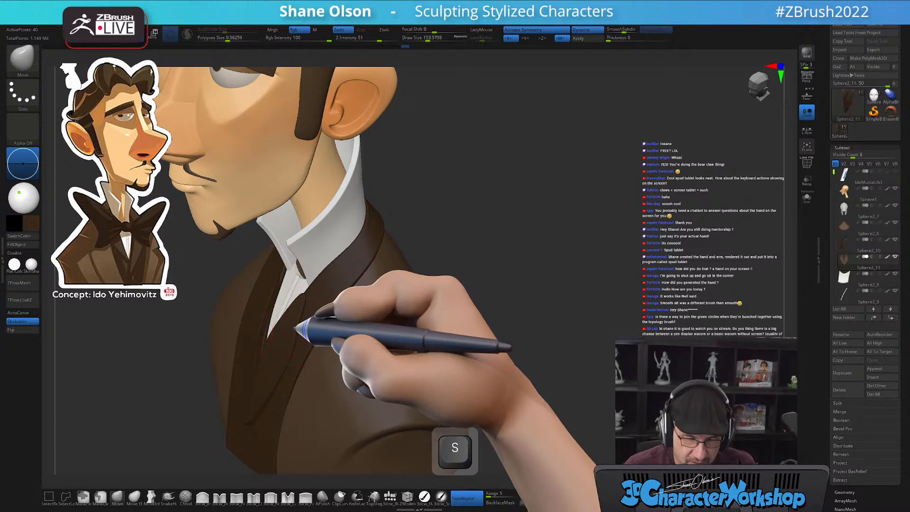
{"action": "left_click_drag", "start_coordinate": [584, 270], "coordinate": [564, 274]}
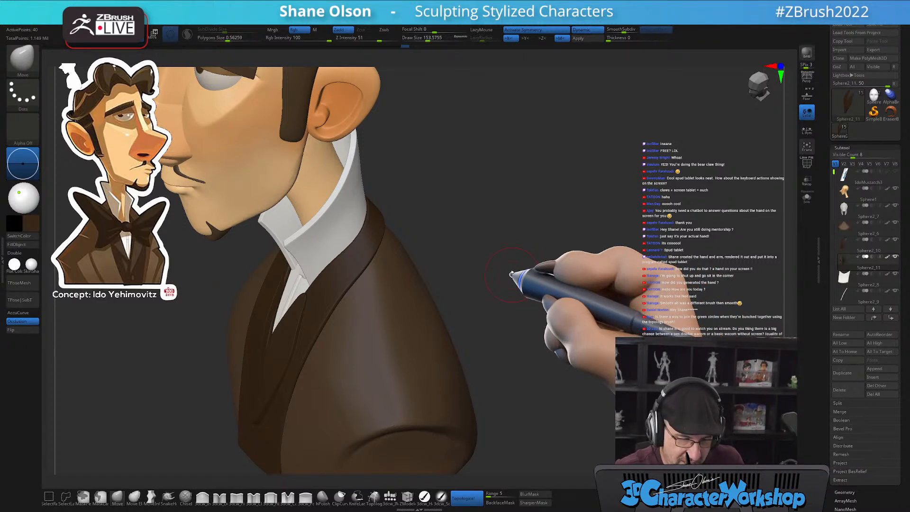
{"action": "key", "text": "s"}
{"action": "mouse_move", "coordinate": [488, 320]}
{"action": "left_mouse_down", "text": "alt"}
{"action": "mouse_move", "coordinate": [464, 258]}
{"action": "mouse_move", "coordinate": [408, 335]}
{"action": "left_mouse_up", "text": "alt"}
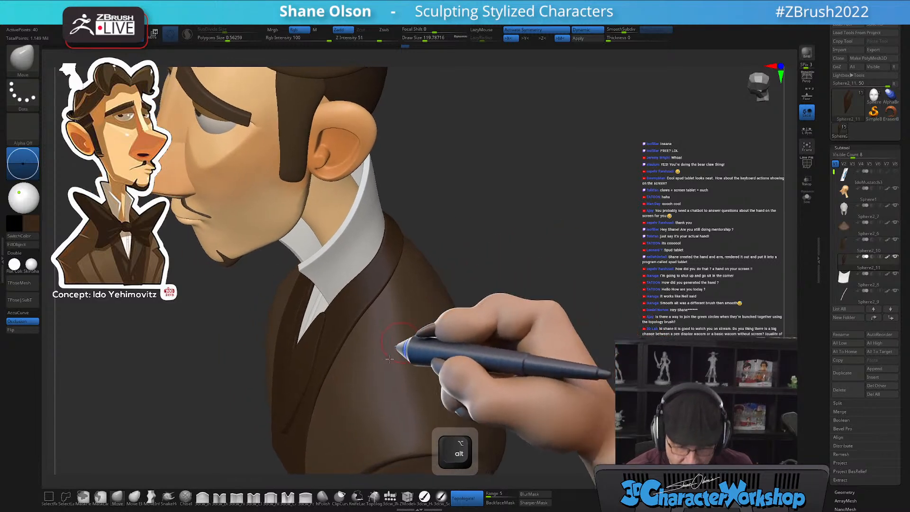
Choose the Topology brush at a draw size of about 68, show the wireframe and select the jacket collar subtool beside the shirt collar
{"action": "left_click", "coordinate": [374, 495]}
{"action": "key", "text": "s"}
{"action": "mouse_move", "coordinate": [487, 224]}
{"action": "left_mouse_down", "text": "alt"}
{"action": "mouse_move", "coordinate": [502, 248]}
{"action": "mouse_move", "coordinate": [494, 264]}
{"action": "mouse_move", "coordinate": [516, 214]}
{"action": "mouse_move", "coordinate": [514, 221]}
{"action": "left_mouse_up", "text": "alt"}
{"action": "key", "text": "s"}
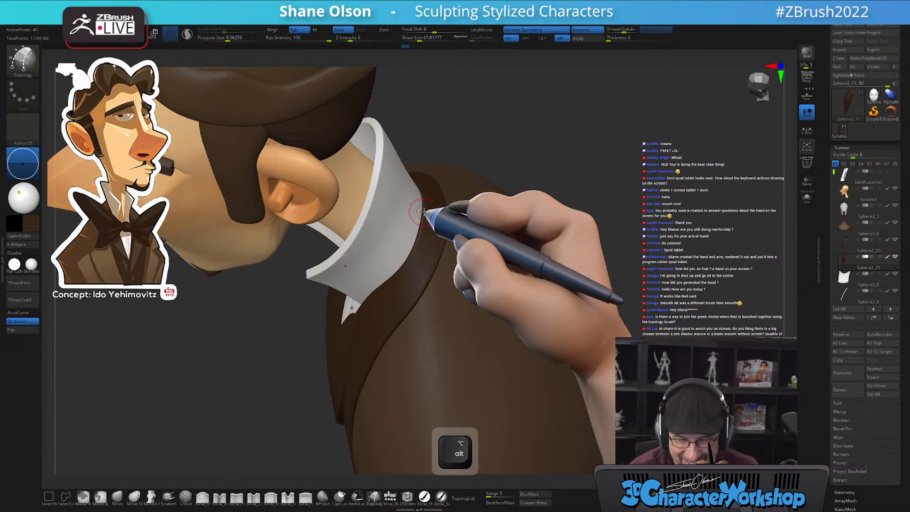
{"action": "key", "text": "shift+f"}
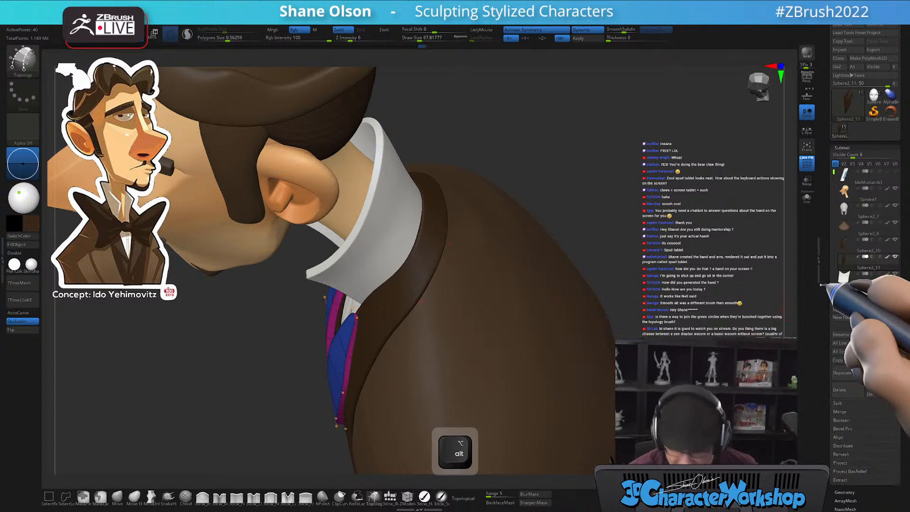
{"action": "left_click", "coordinate": [847, 245]}
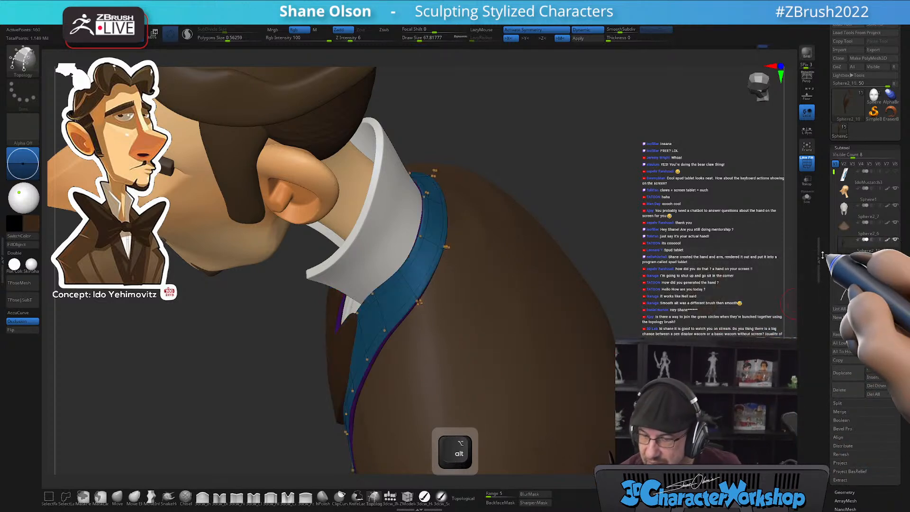
{"action": "key", "text": "s"}
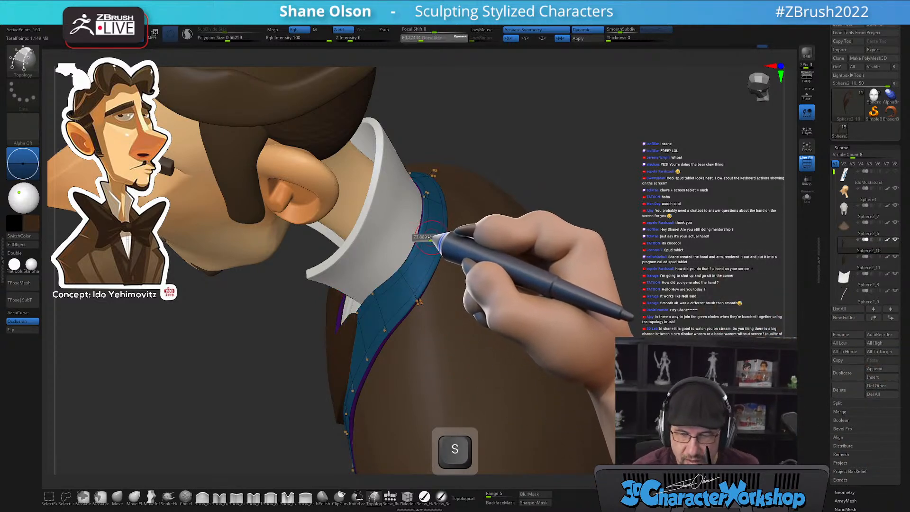
{"action": "right_click_drag", "start_coordinate": [424, 208], "coordinate": [467, 197]}
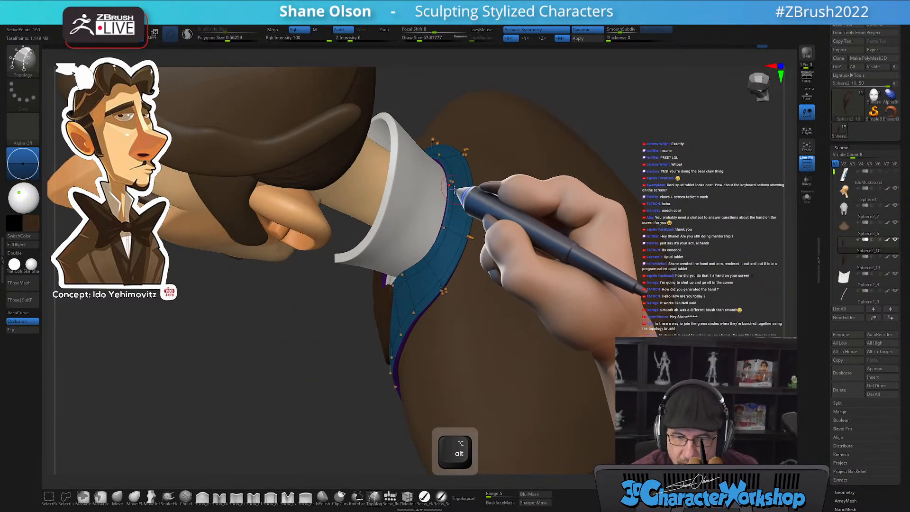
Draw two parallel topology curves along the inner and outer edges of the jacket collar, from the back of the neck towards the front
{"action": "mouse_move", "coordinate": [449, 223]}
{"action": "left_mouse_down"}
{"action": "mouse_move", "coordinate": [433, 260]}
{"action": "mouse_move", "coordinate": [398, 291]}
{"action": "left_mouse_up"}
{"action": "right_click_drag", "start_coordinate": [472, 208], "coordinate": [480, 197]}
{"action": "left_click_drag", "start_coordinate": [473, 187], "coordinate": [447, 271]}
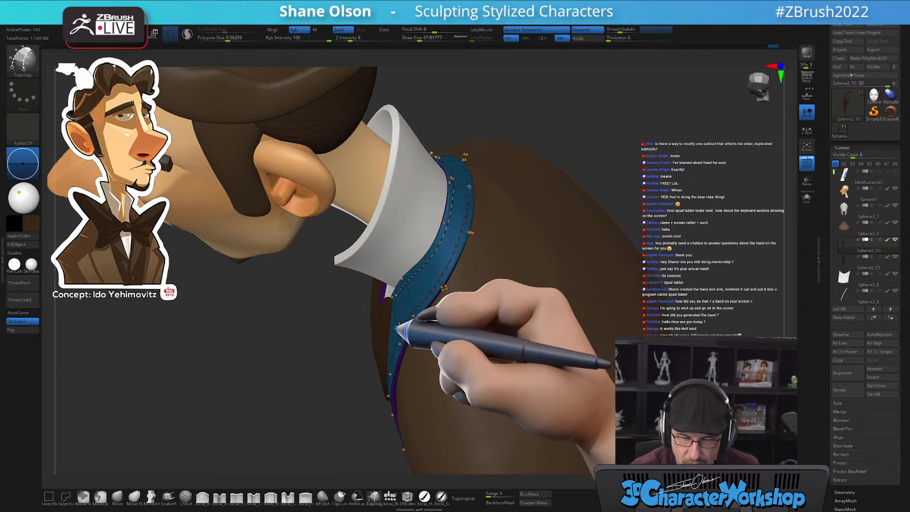
{"action": "right_click_drag", "start_coordinate": [498, 290], "coordinate": [527, 241]}
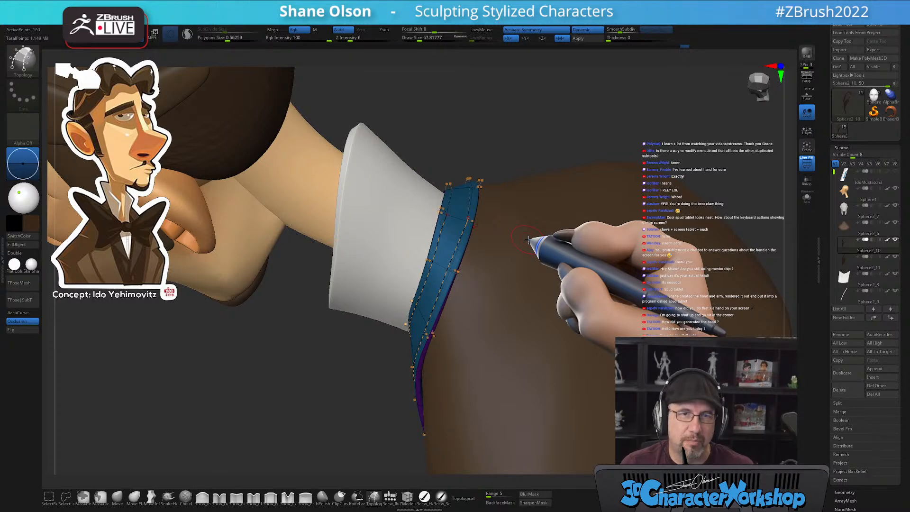
Draw cross curves over the two collar curves from the nape to the front with the Topology brush at a draw size of about 44
{"action": "right_click_drag", "start_coordinate": [544, 272], "coordinate": [536, 297]}
{"action": "right_click_drag", "start_coordinate": [541, 256], "coordinate": [525, 311], "text": "alt"}
{"action": "right_click_drag", "start_coordinate": [493, 238], "coordinate": [493, 196]}
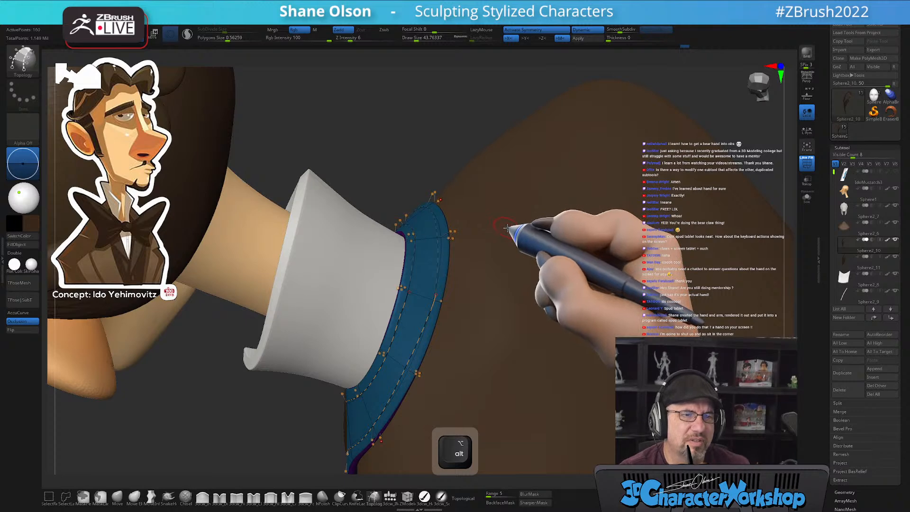
{"action": "right_click_drag", "start_coordinate": [533, 209], "coordinate": [506, 227]}
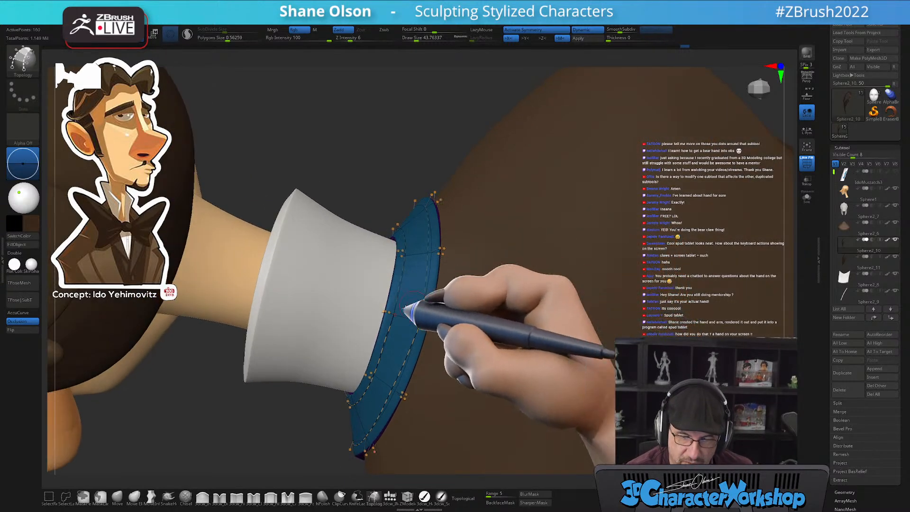
{"action": "left_click_drag", "start_coordinate": [372, 307], "coordinate": [423, 321]}
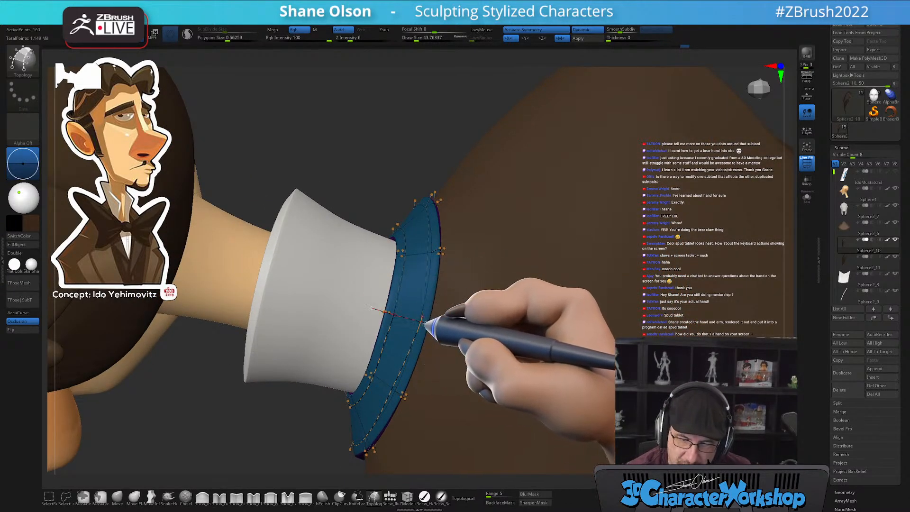
{"action": "right_click_drag", "start_coordinate": [488, 326], "coordinate": [443, 359]}
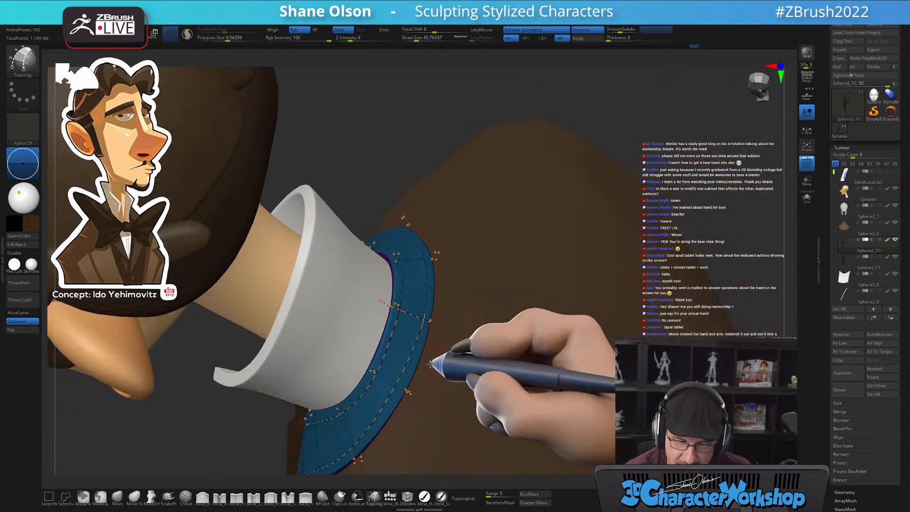
{"action": "right_click_drag", "start_coordinate": [525, 386], "coordinate": [412, 360]}
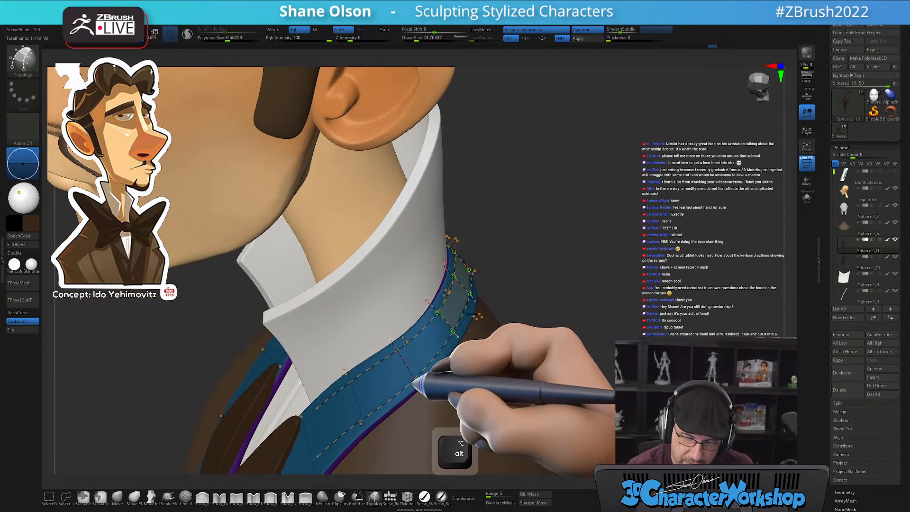
{"action": "right_click_drag", "start_coordinate": [533, 376], "coordinate": [438, 368], "text": "alt"}
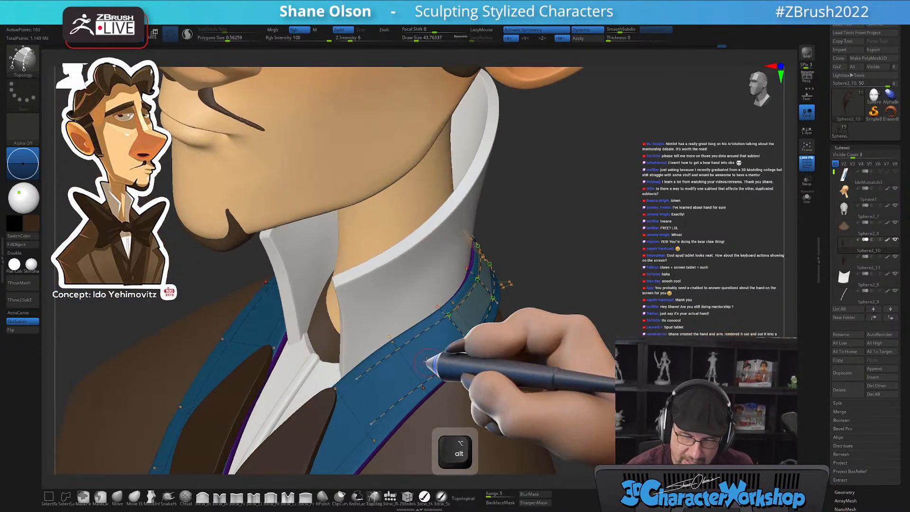
{"action": "left_click_drag", "start_coordinate": [400, 331], "coordinate": [431, 383]}
{"action": "left_click_drag", "start_coordinate": [357, 366], "coordinate": [379, 425]}
{"action": "right_click_drag", "start_coordinate": [588, 366], "coordinate": [575, 371]}
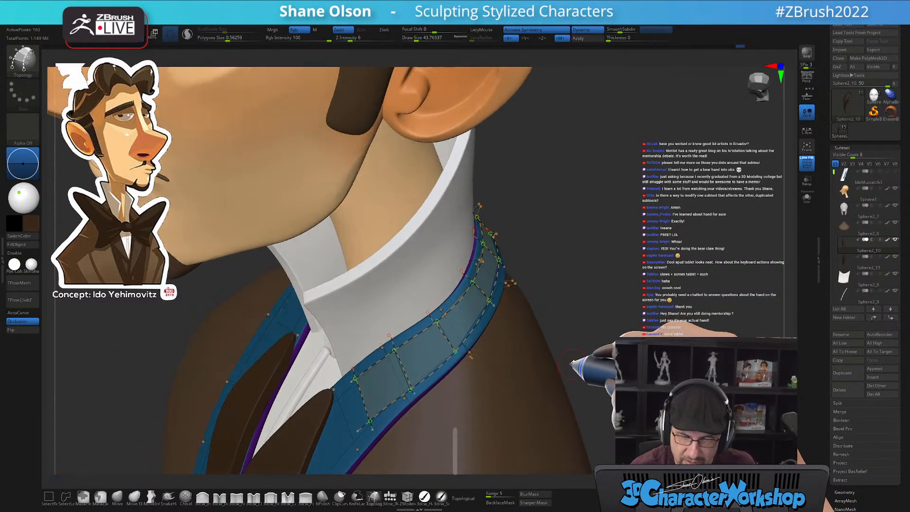
Set the draw size to about 54 and generate a thick strip mesh from the topology curves on the jacket collar
{"action": "left_click", "coordinate": [609, 353], "text": "alt"}
{"action": "left_click_drag", "start_coordinate": [616, 350], "coordinate": [602, 365]}
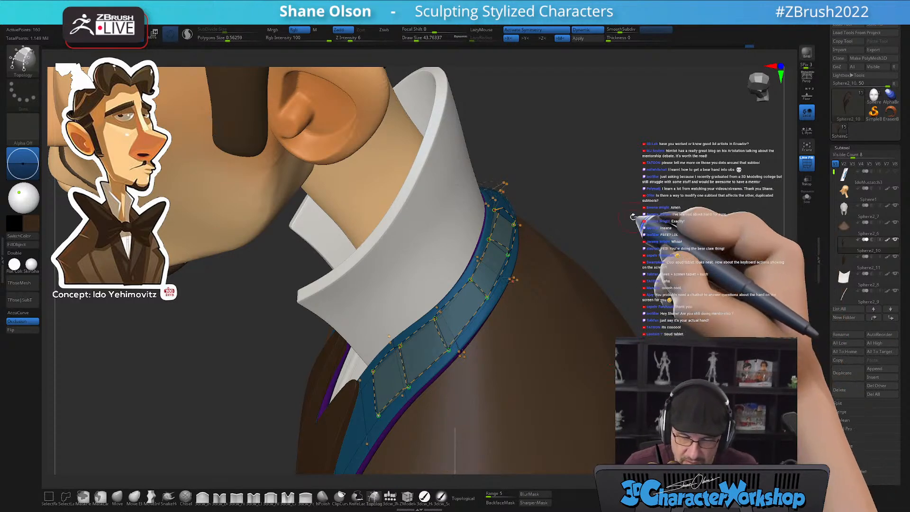
{"action": "key", "text": "s"}
{"action": "left_click_drag", "start_coordinate": [605, 236], "coordinate": [612, 238]}
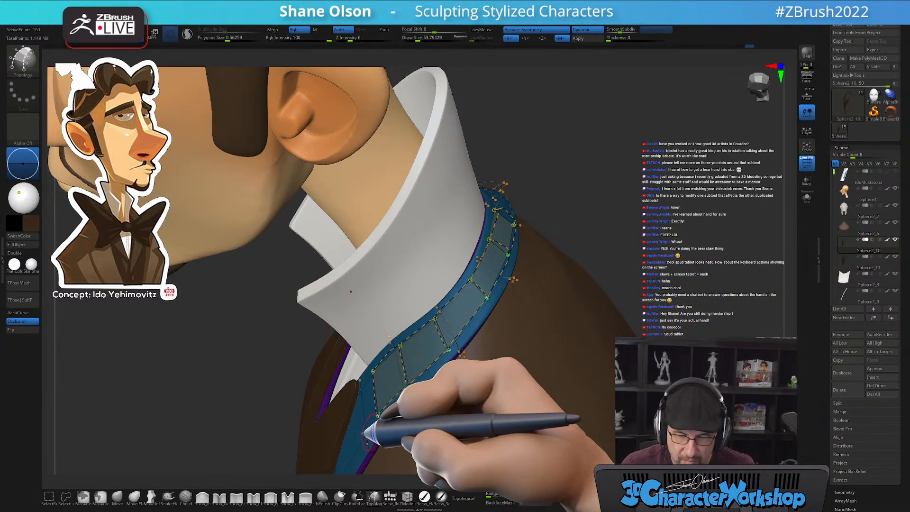
{"action": "left_click", "coordinate": [359, 434]}
{"action": "key", "text": "s"}
{"action": "left_click_drag", "start_coordinate": [646, 197], "coordinate": [654, 222]}
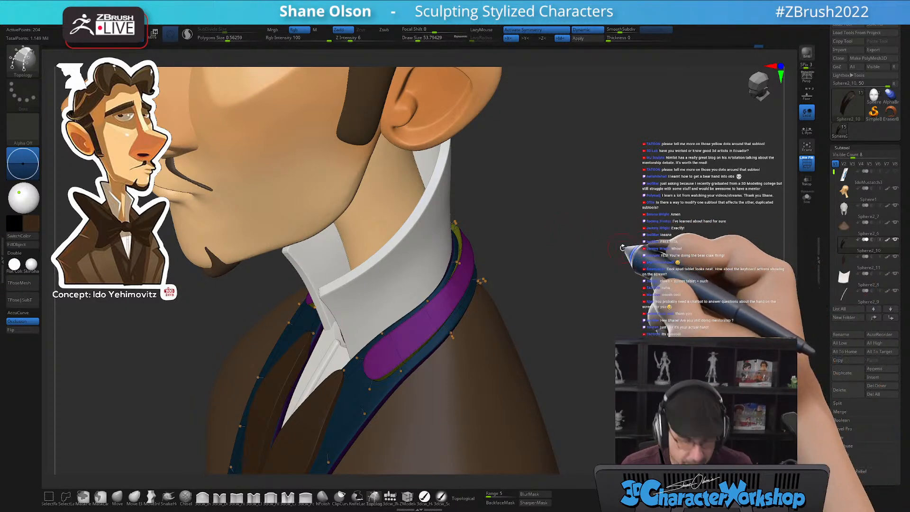
Split the new strip off the jacket collar into its own subtool and select that subtool
{"action": "key", "text": "2"}
{"action": "left_click", "coordinate": [612, 318]}
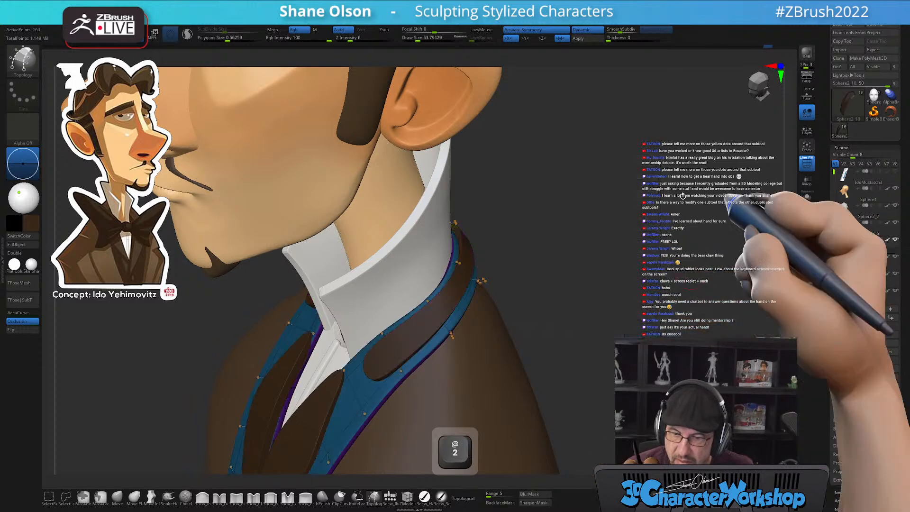
{"action": "left_click_drag", "start_coordinate": [589, 240], "coordinate": [655, 255]}
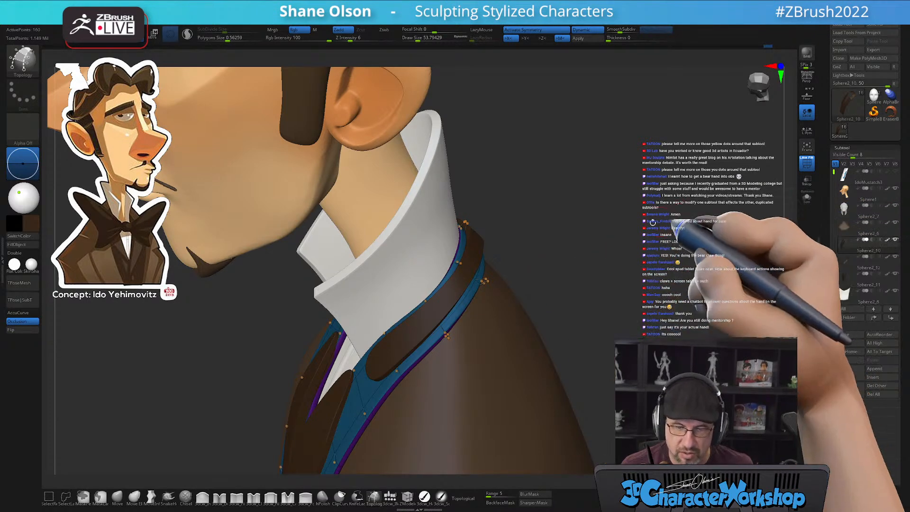
{"action": "key", "text": "Down"}
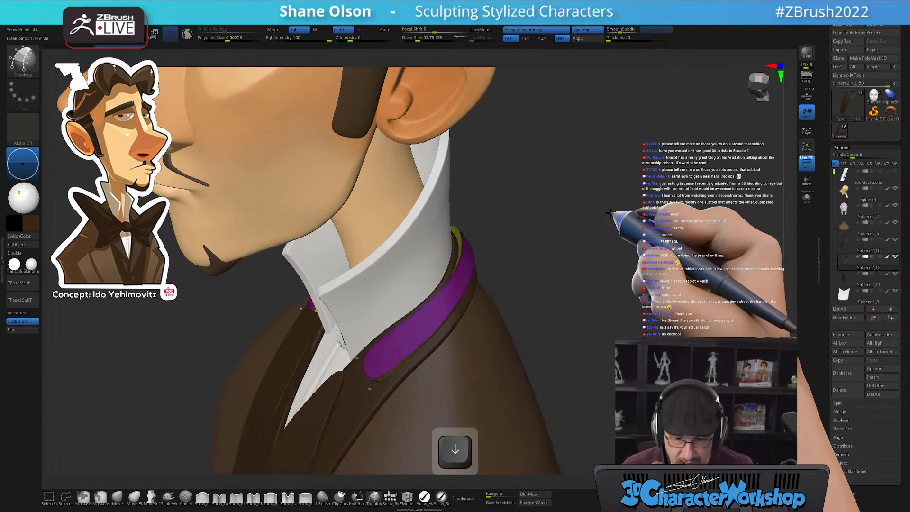
Isolate the new collar strip in Solo mode and toggle its Dynamic Subdivision off and on to compare the base and smoothed shapes
{"action": "left_click", "coordinate": [807, 198]}
{"action": "left_click_drag", "start_coordinate": [577, 256], "coordinate": [613, 234], "text": "alt"}
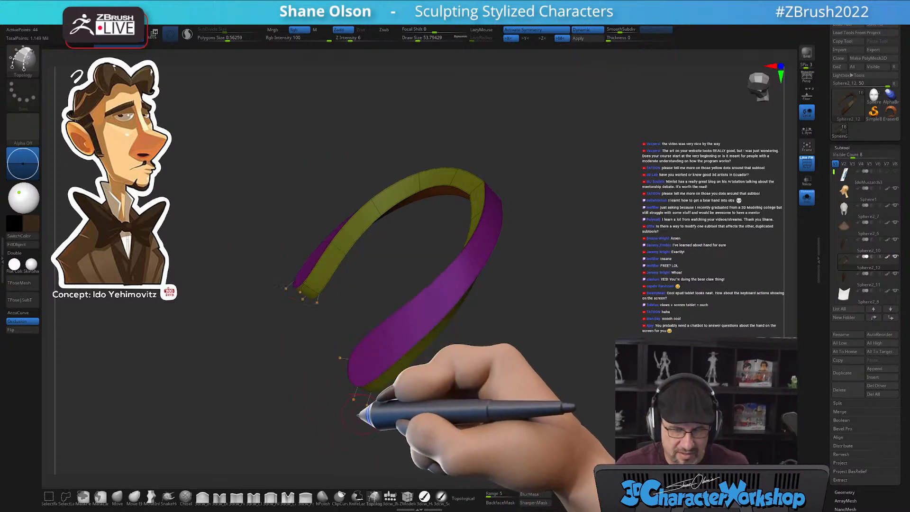
{"action": "key", "text": "shift+d"}
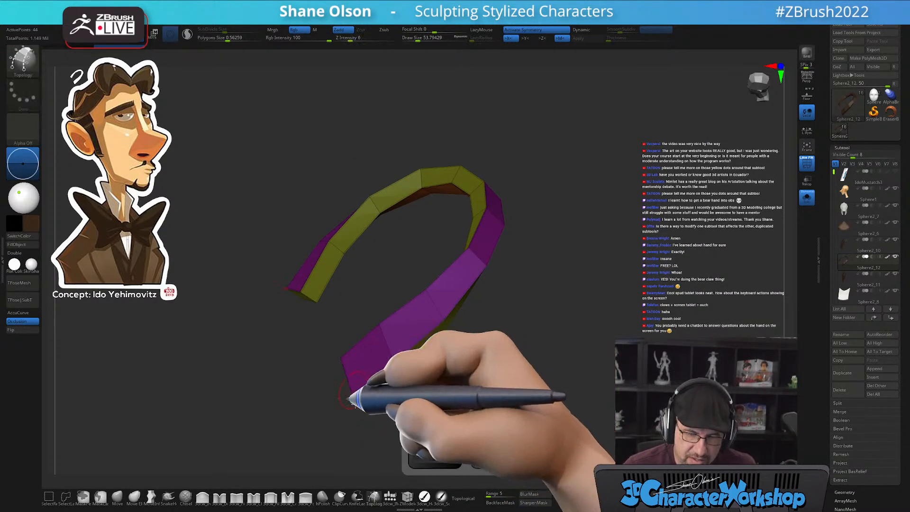
{"action": "key", "text": "d"}
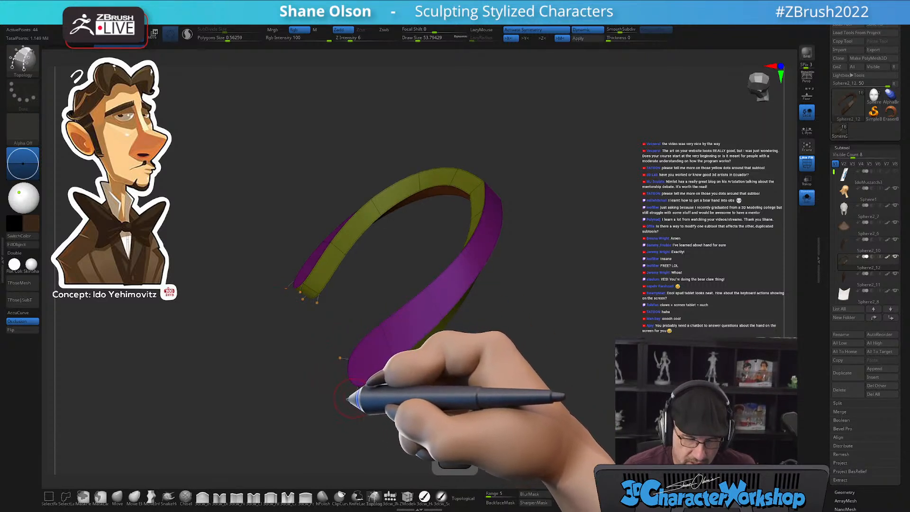
{"action": "key", "text": "shift"}
{"action": "key", "text": "shift+d"}
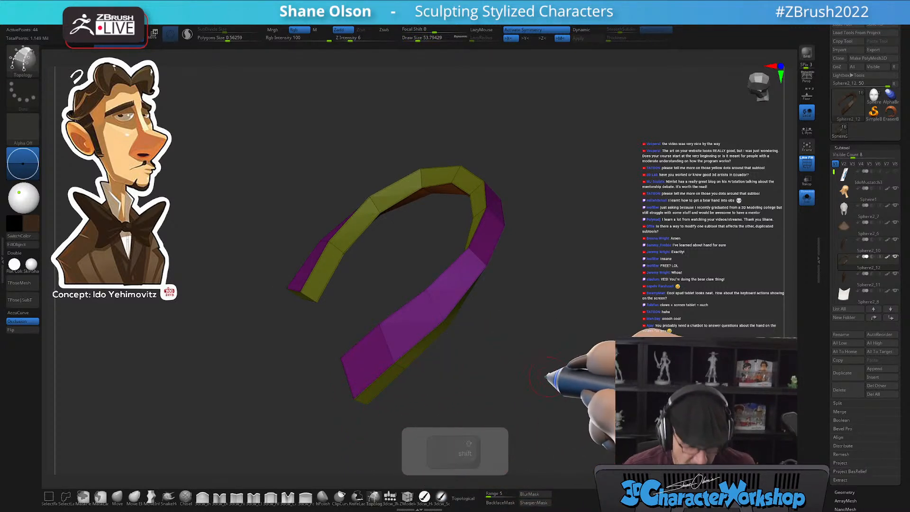
{"action": "key", "text": "d"}
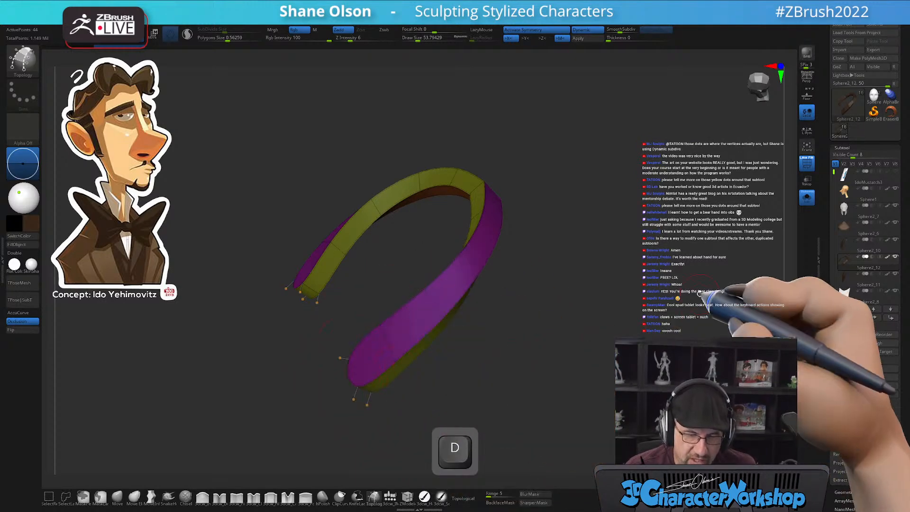
Remove all creases from the collar strip with UnCreaseAll so that its edges round off
{"action": "key", "text": "2"}
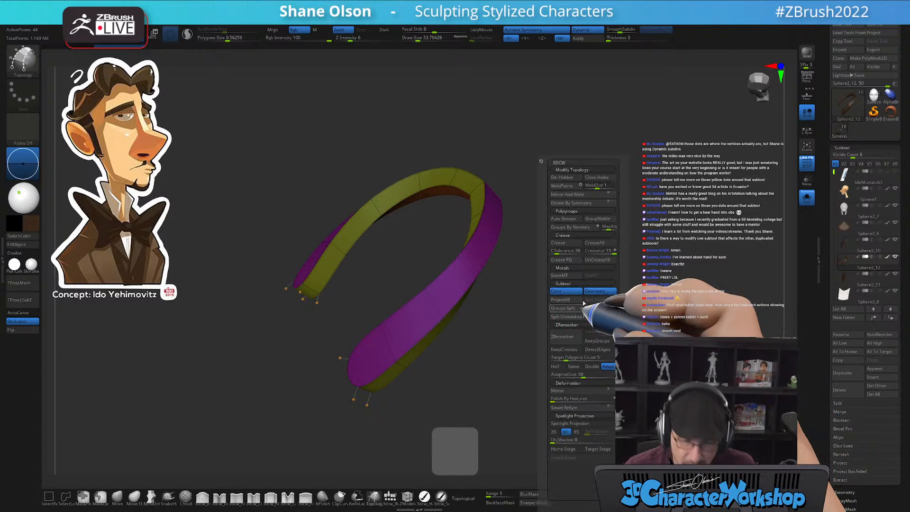
{"action": "left_click", "coordinate": [605, 262]}
{"action": "left_click_drag", "start_coordinate": [677, 244], "coordinate": [641, 233]}
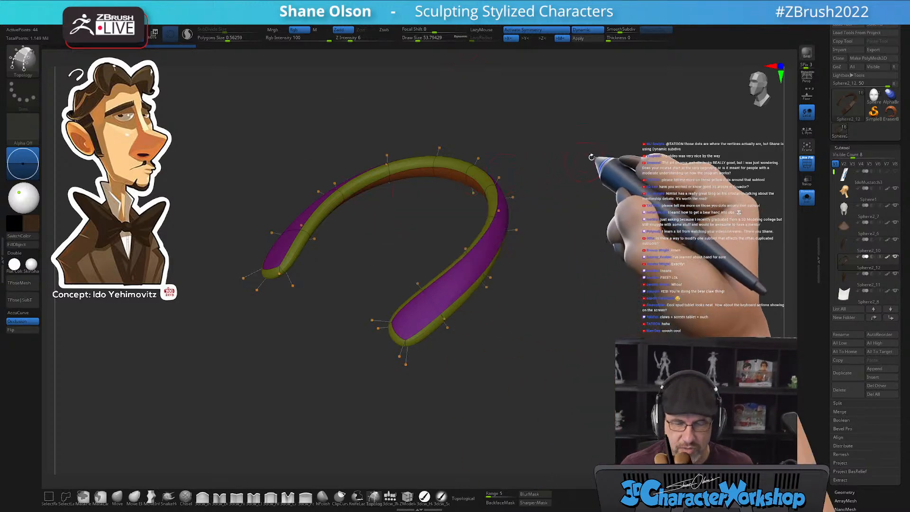
{"action": "left_click_drag", "start_coordinate": [595, 173], "coordinate": [595, 163], "text": "alt"}
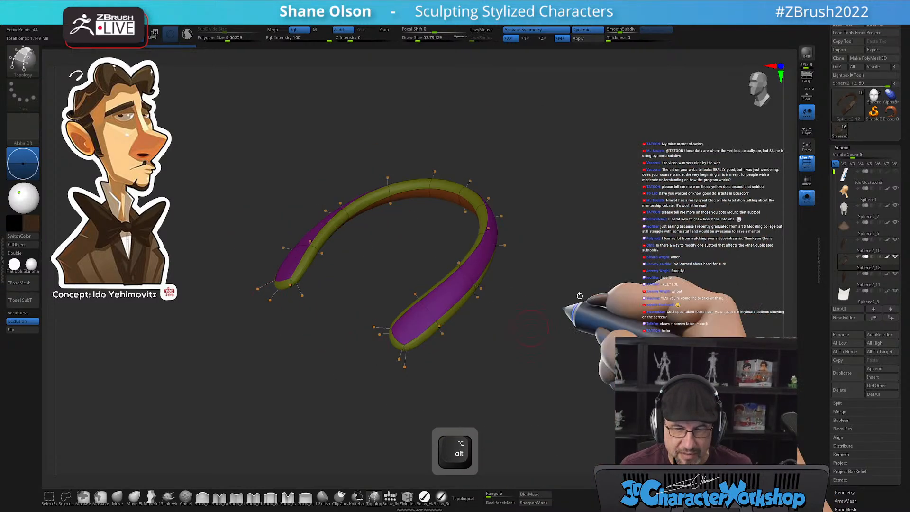
{"action": "left_click_drag", "start_coordinate": [680, 163], "coordinate": [646, 165]}
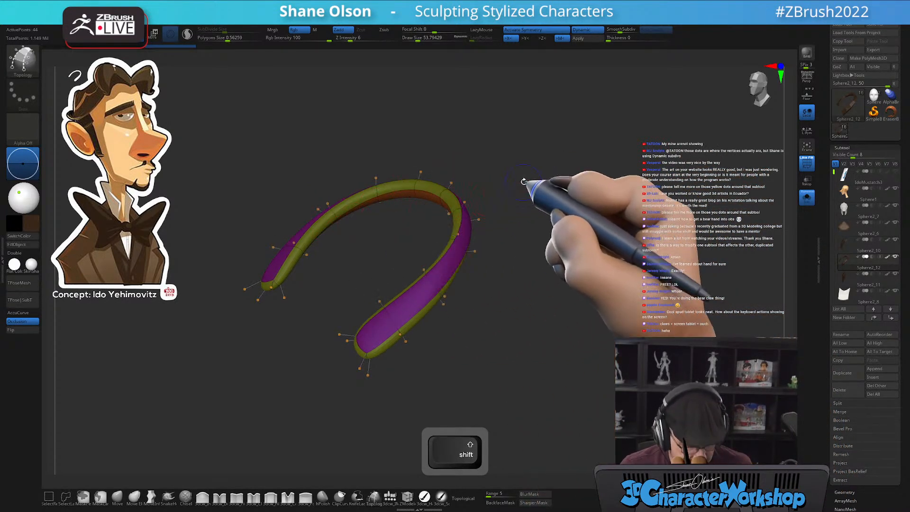
Toggle Dynamic Subdivision off and on again to compare the uncreased strip's low-poly cage with its smoothed form
{"action": "key", "text": "shift+d"}
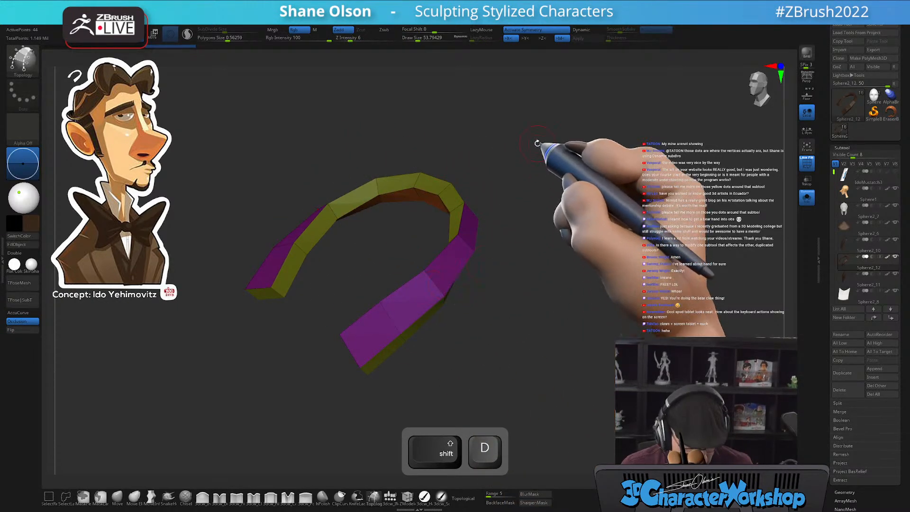
{"action": "key", "text": "d"}
{"action": "key", "text": "s"}
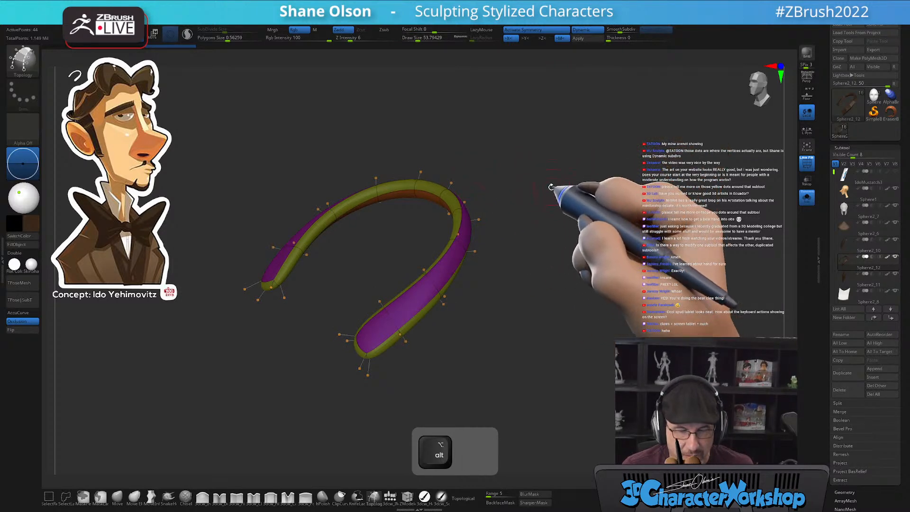
{"action": "left_click_drag", "start_coordinate": [542, 213], "coordinate": [554, 226], "text": "alt"}
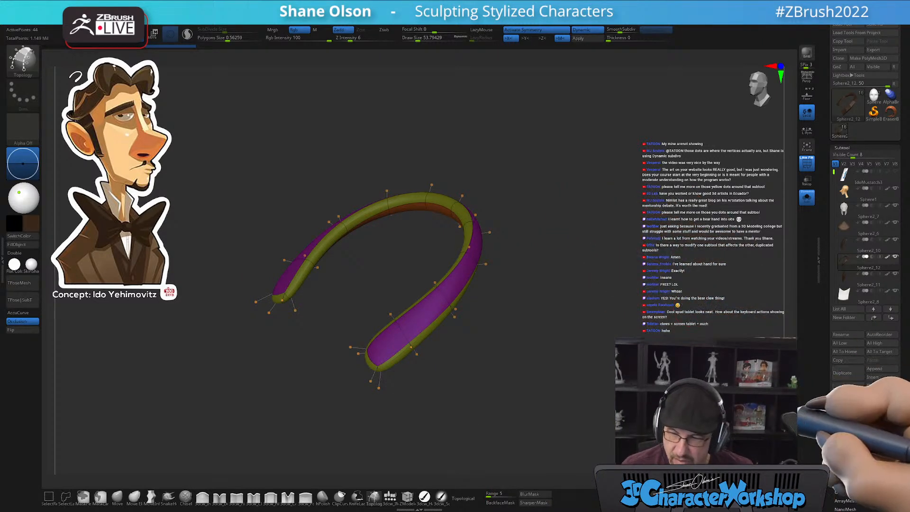
{"action": "left_click_drag", "start_coordinate": [833, 427], "coordinate": [842, 292]}
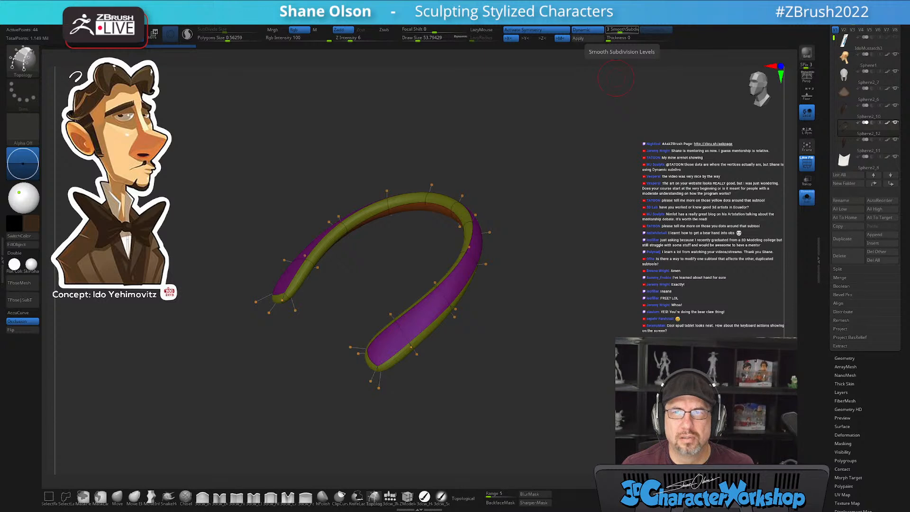
{"action": "key", "text": "d"}
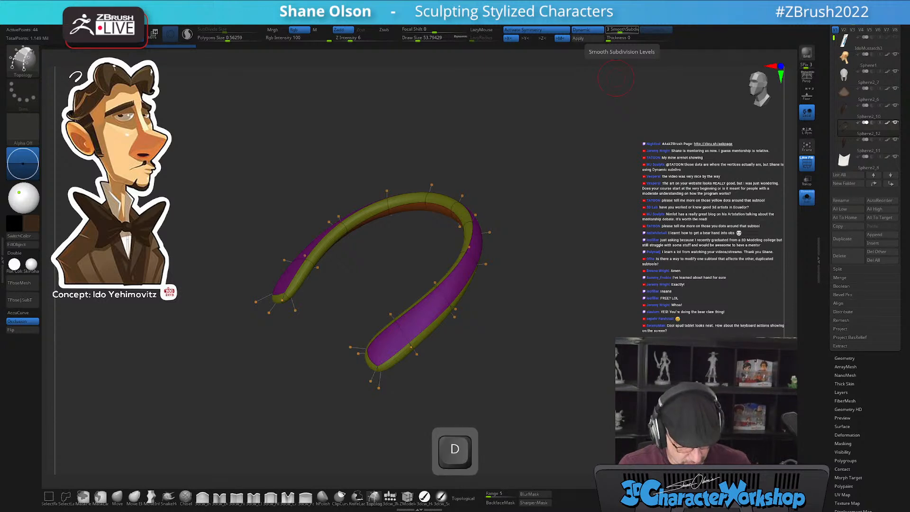
{"action": "key", "text": "Return"}
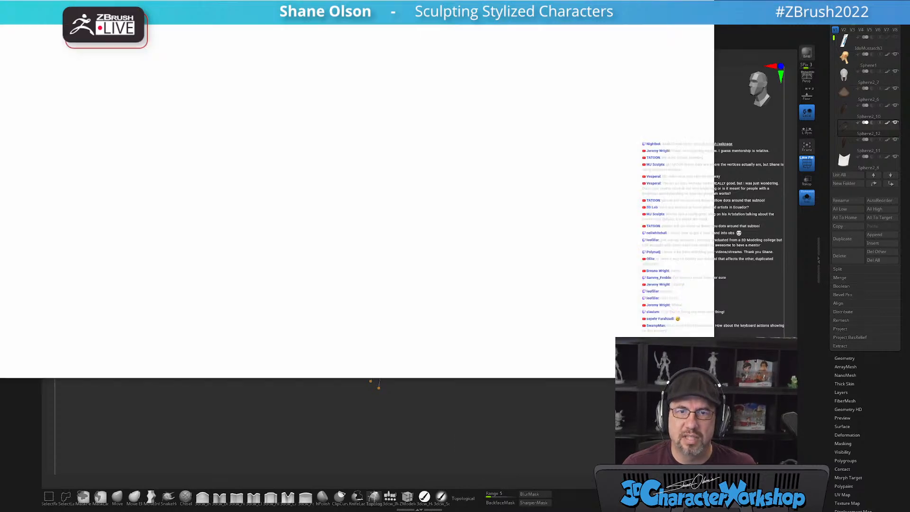
Switch to the web browser and look through the course list in the 3D Character Workshop training library
{"action": "left_click_drag", "start_coordinate": [443, 1], "coordinate": [569, 20]}
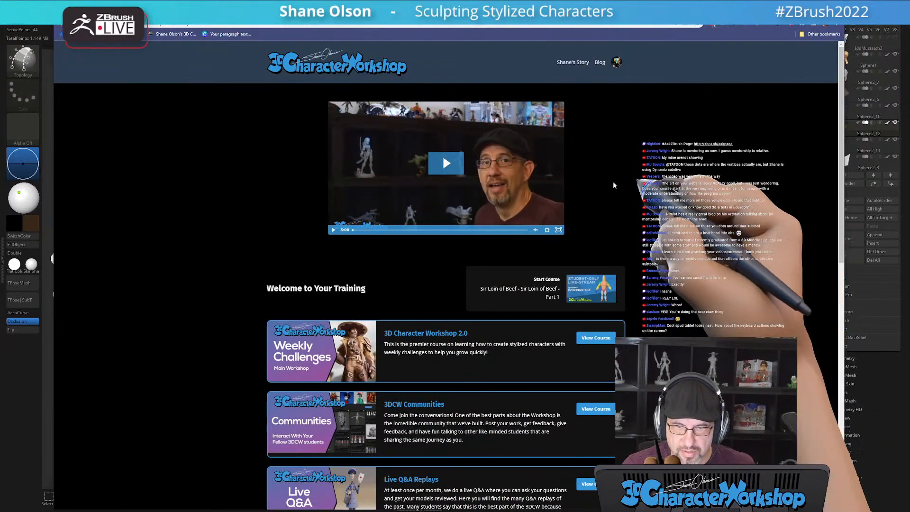
{"action": "scroll", "coordinate": [200, 275], "scroll_direction": "down", "scroll_amount": 4}
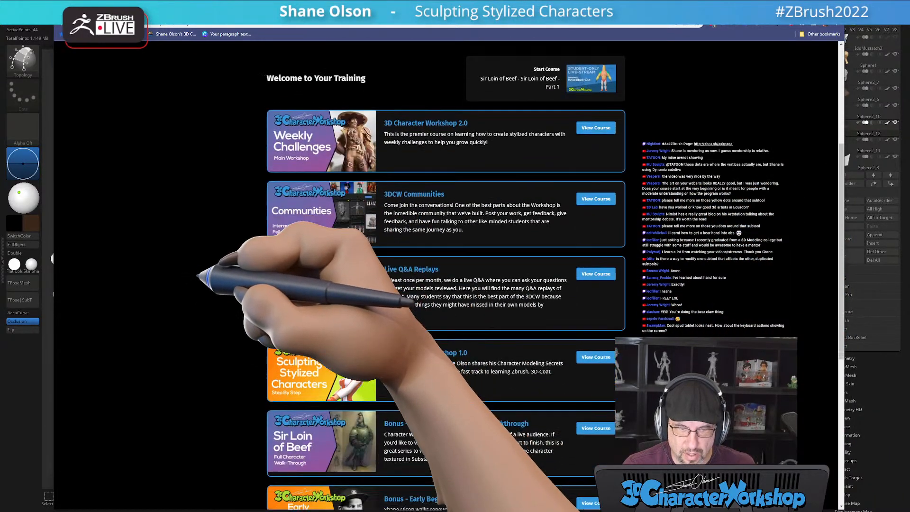
{"action": "scroll", "coordinate": [199, 276], "scroll_direction": "down", "scroll_amount": 1}
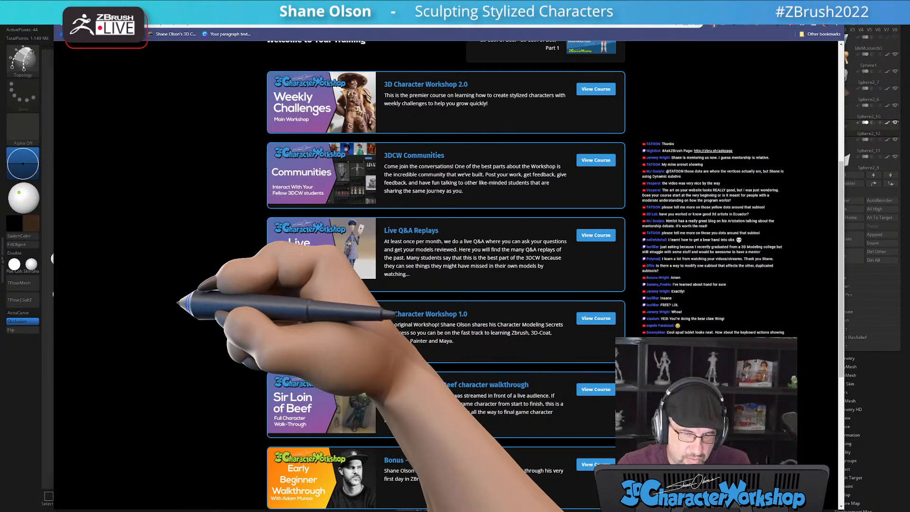
{"action": "scroll", "coordinate": [227, 306], "scroll_direction": "down", "scroll_amount": 1}
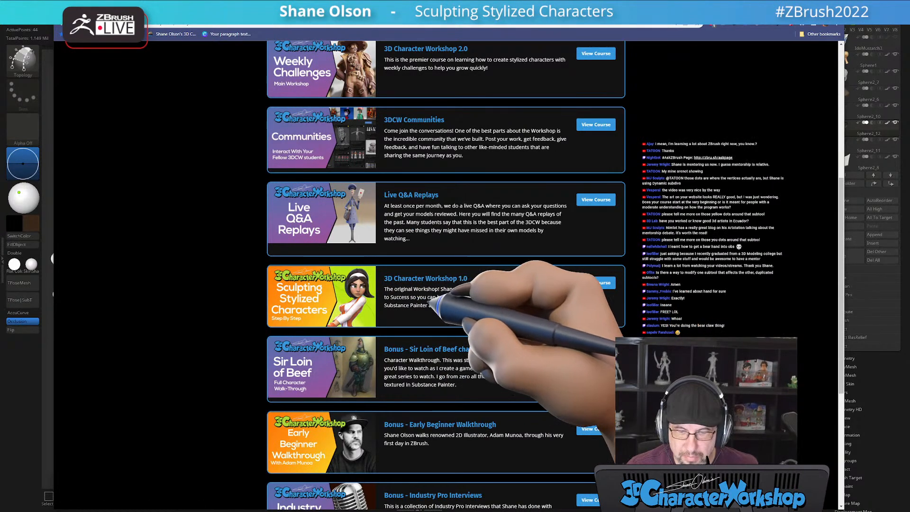
{"action": "scroll", "coordinate": [446, 284], "scroll_direction": "up", "scroll_amount": 4}
{"action": "scroll", "coordinate": [446, 285], "scroll_direction": "down", "scroll_amount": 2}
{"action": "scroll", "coordinate": [379, 166], "scroll_direction": "down", "scroll_amount": 1}
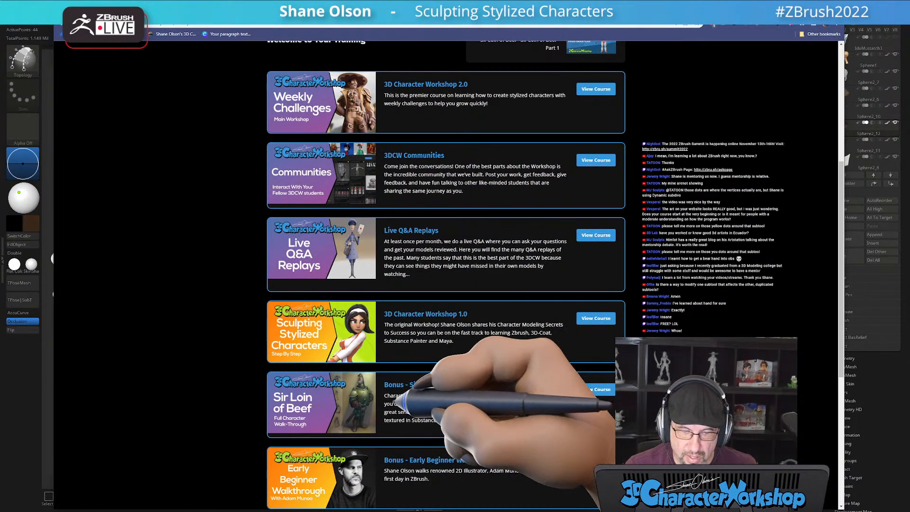
{"action": "scroll", "coordinate": [412, 384], "scroll_direction": "down", "scroll_amount": 2}
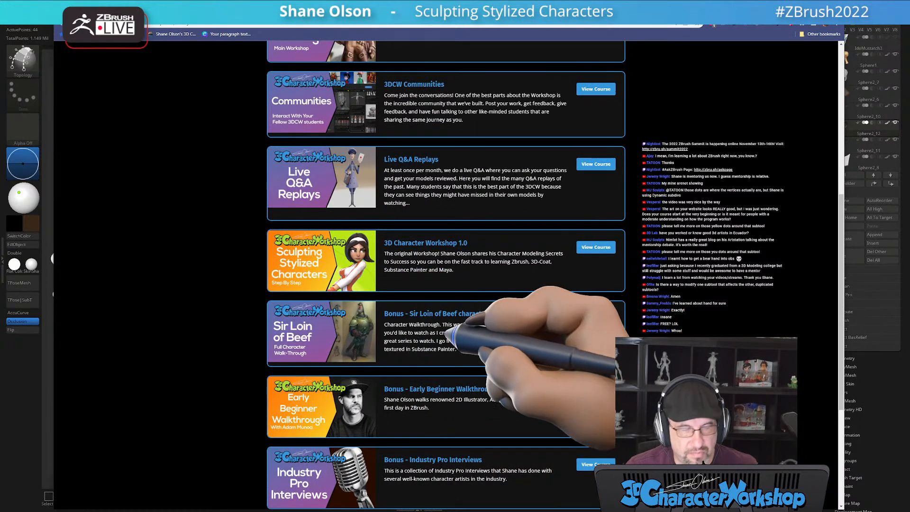
{"action": "scroll", "coordinate": [417, 367], "scroll_direction": "down", "scroll_amount": 2}
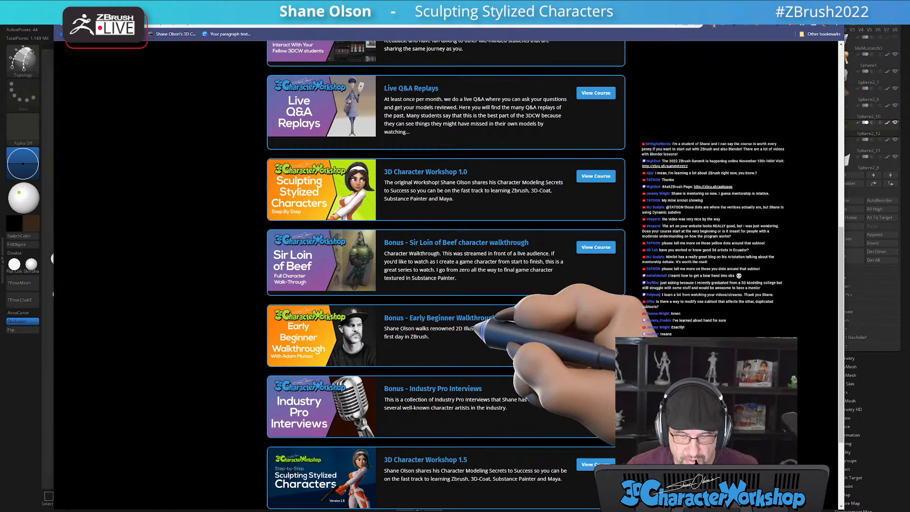
{"action": "scroll", "coordinate": [480, 332], "scroll_direction": "down", "scroll_amount": 1}
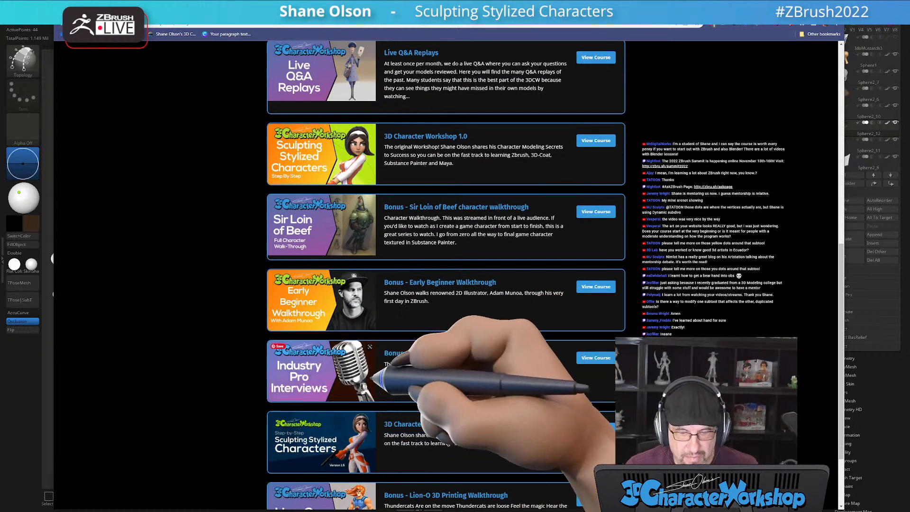
{"action": "scroll", "coordinate": [488, 383], "scroll_direction": "down", "scroll_amount": 2}
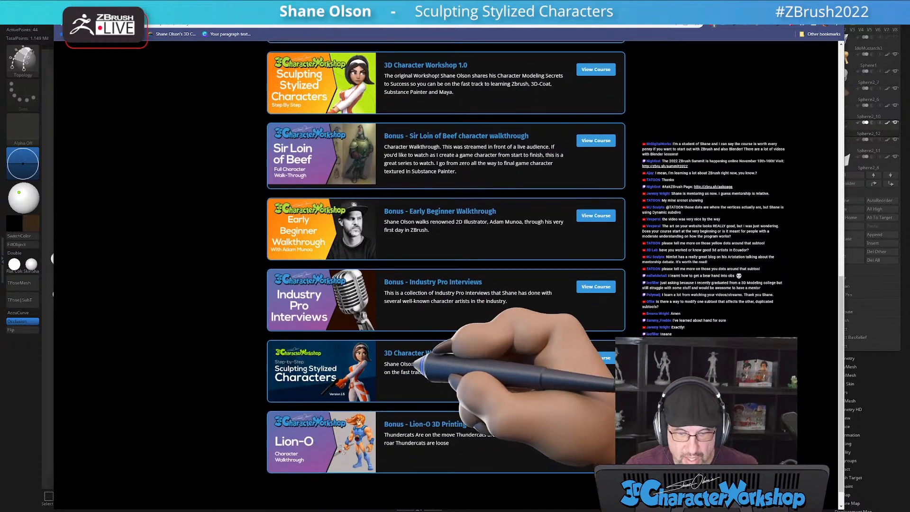
{"action": "scroll", "coordinate": [445, 364], "scroll_direction": "down", "scroll_amount": 1}
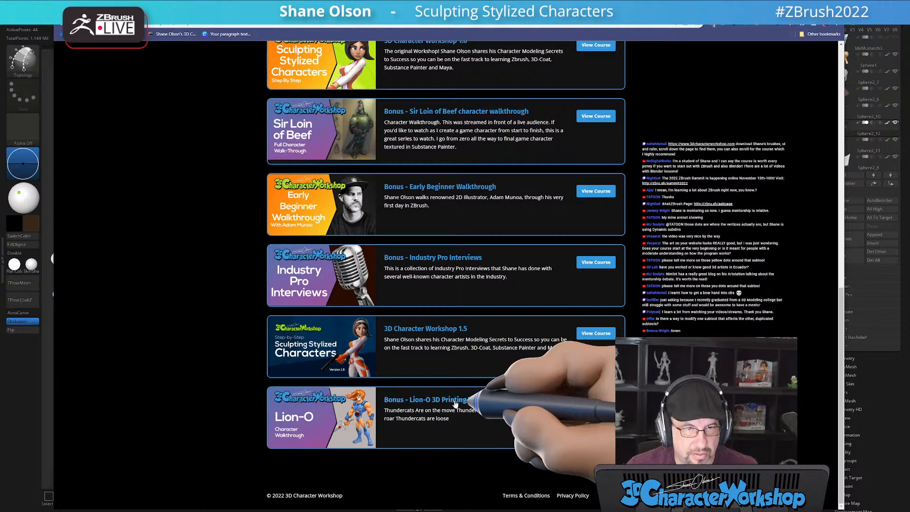
Open the 3D Character Workshop 2.0 course and view its W1 - Blockout Challenge lessons
{"action": "scroll", "coordinate": [216, 398], "scroll_direction": "up", "scroll_amount": 10}
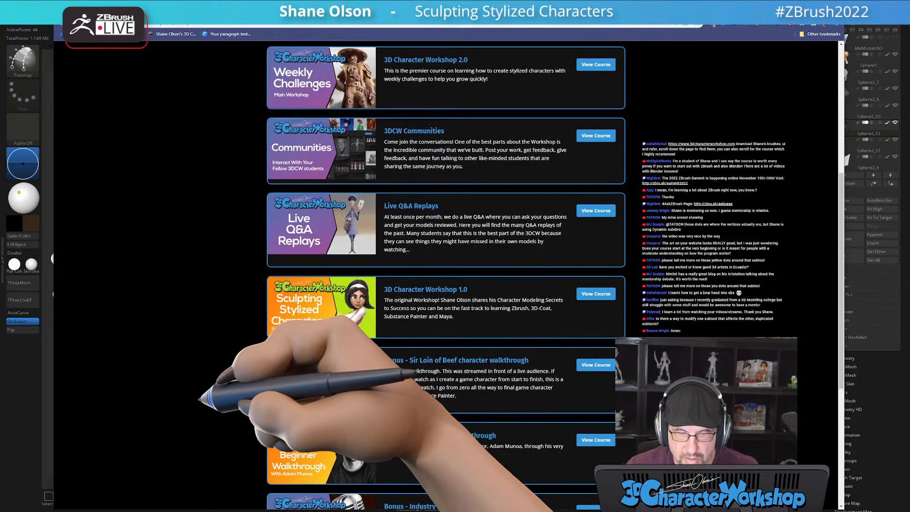
{"action": "left_click", "coordinate": [431, 308]}
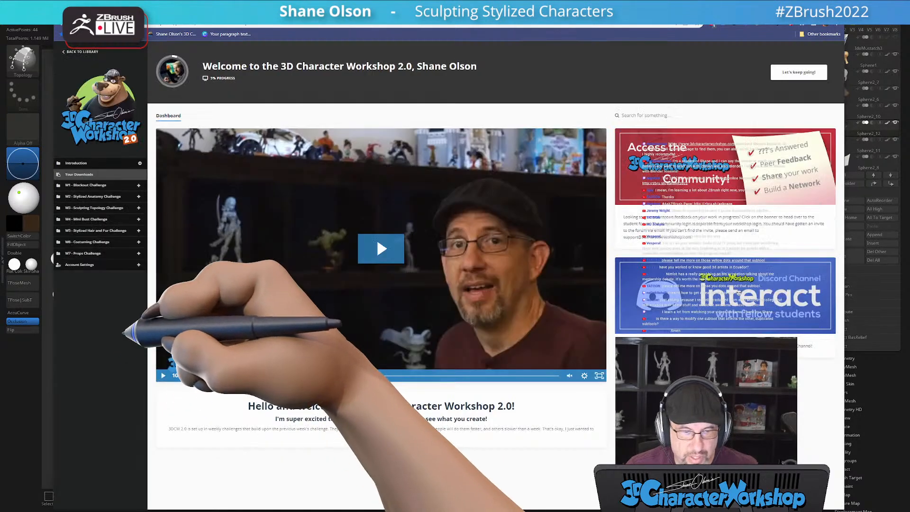
{"action": "left_click", "coordinate": [94, 185]}
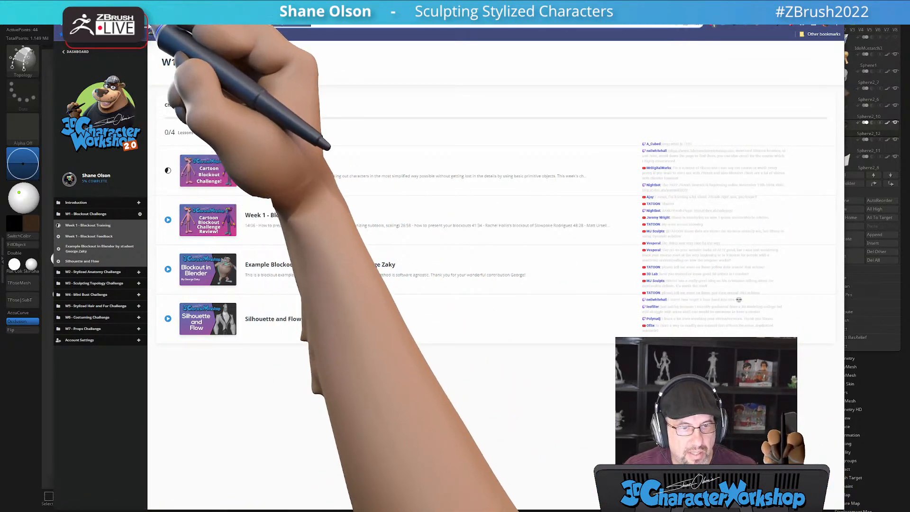
Open the 3D Character Workshop community forum and browse the latest student posts
{"action": "type", "text": "3d"}
{"action": "key", "text": "Return"}
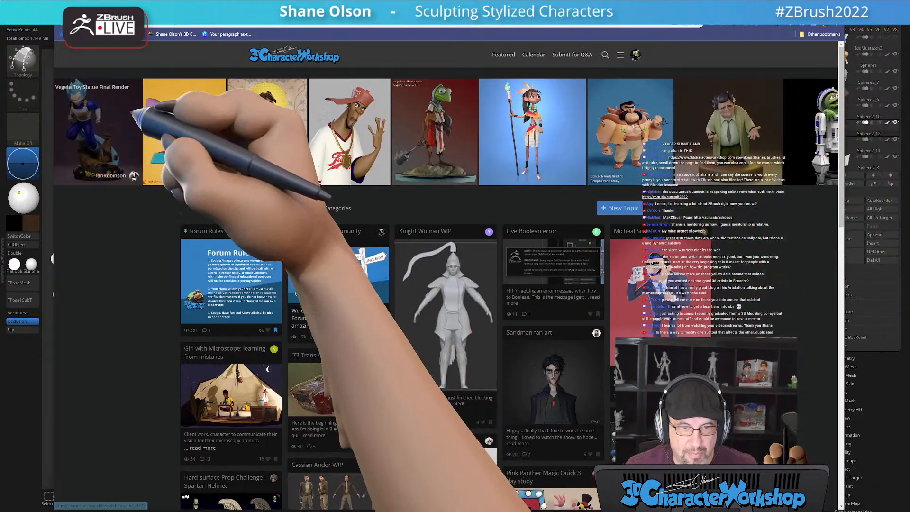
{"action": "scroll", "coordinate": [728, 143], "scroll_direction": "down", "scroll_amount": 4}
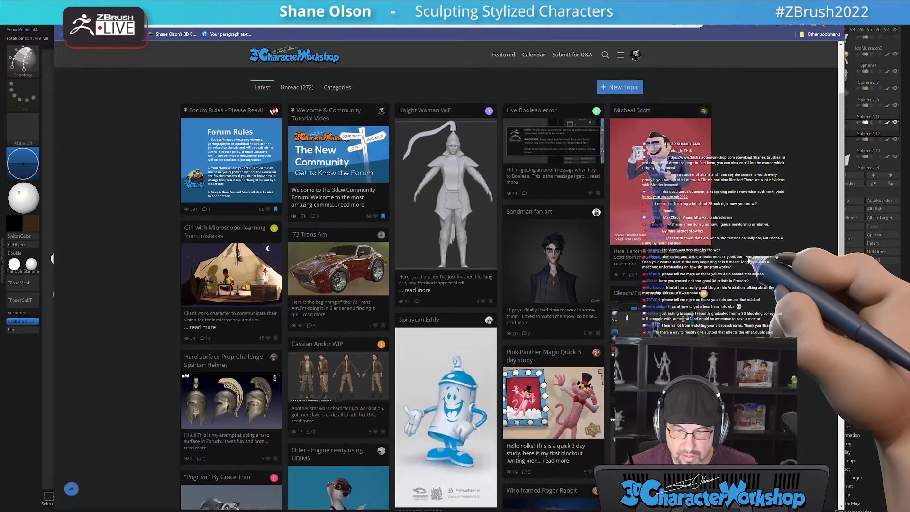
{"action": "scroll", "coordinate": [754, 197], "scroll_direction": "down", "scroll_amount": 5}
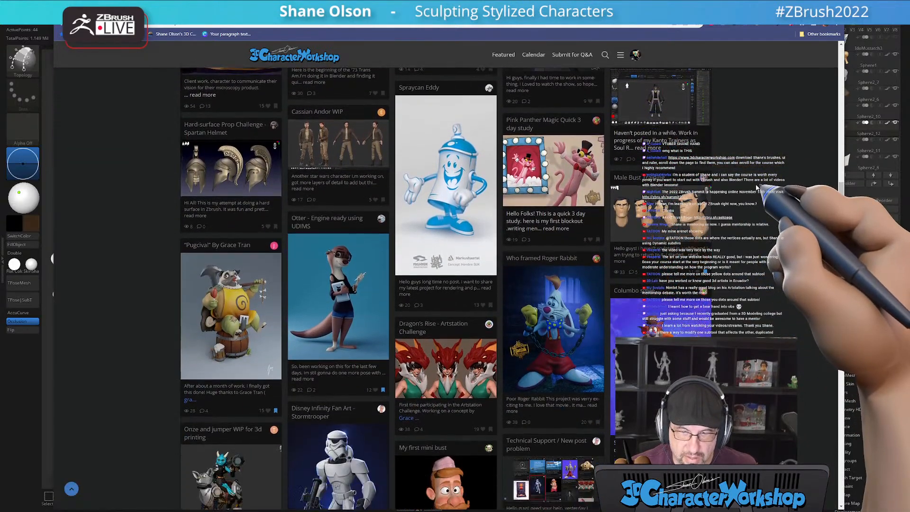
{"action": "scroll", "coordinate": [757, 188], "scroll_direction": "up", "scroll_amount": 1}
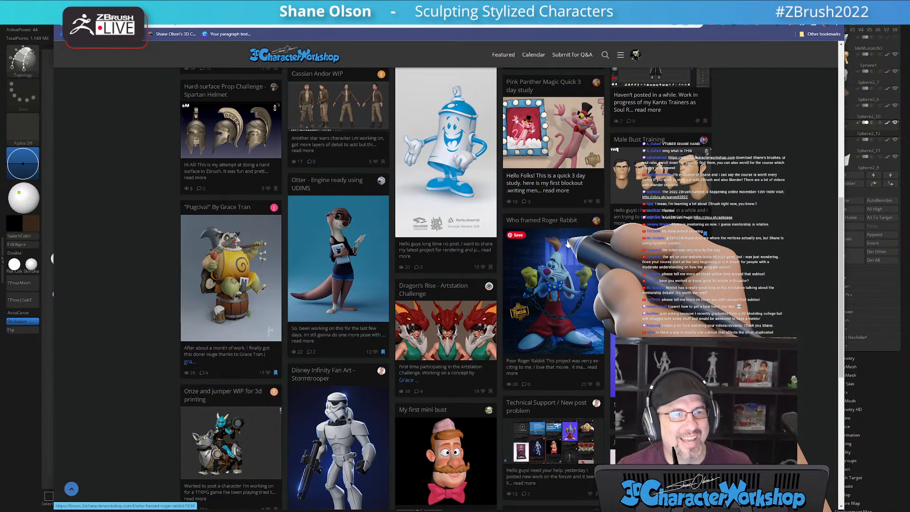
{"action": "scroll", "coordinate": [434, 306], "scroll_direction": "down", "scroll_amount": 1}
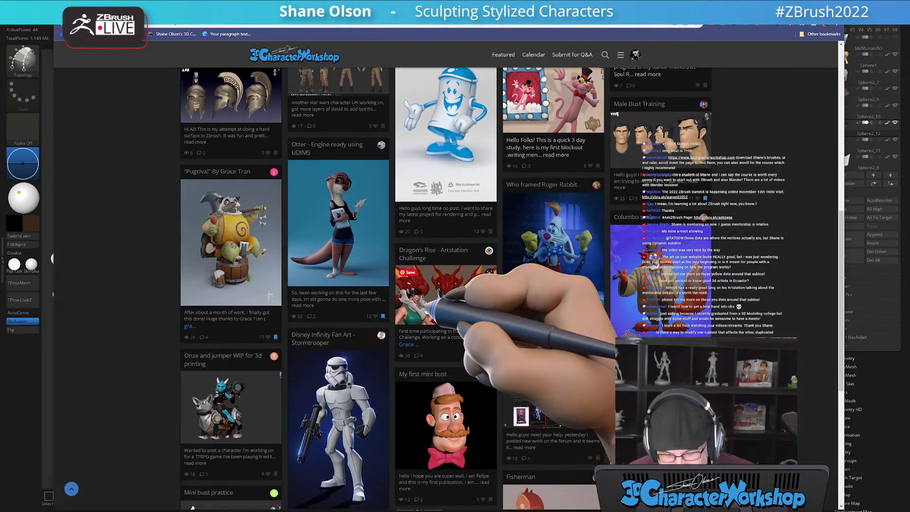
{"action": "scroll", "coordinate": [425, 308], "scroll_direction": "down", "scroll_amount": 3}
{"action": "scroll", "coordinate": [425, 301], "scroll_direction": "up", "scroll_amount": 3}
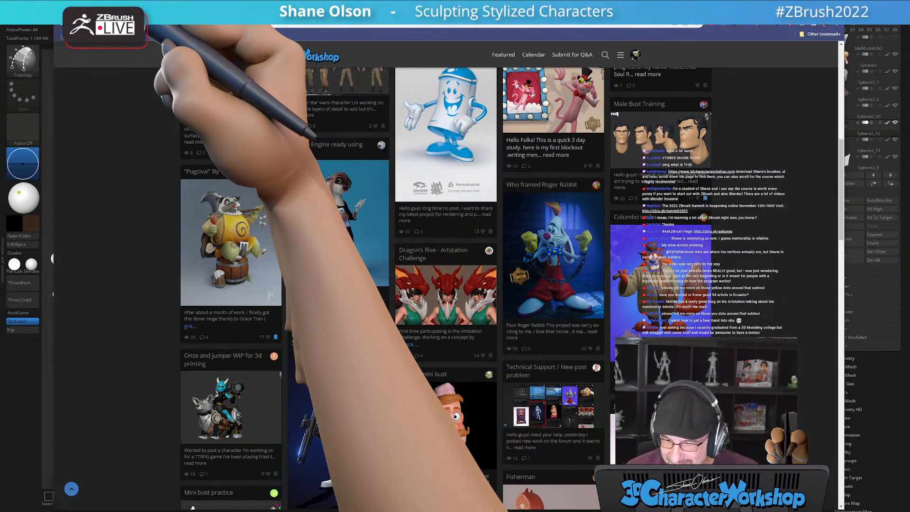
Switch back to ZBrush and turn off Solo mode so the whole bust shows around the collar strip
{"action": "key", "text": "alt+Tab"}
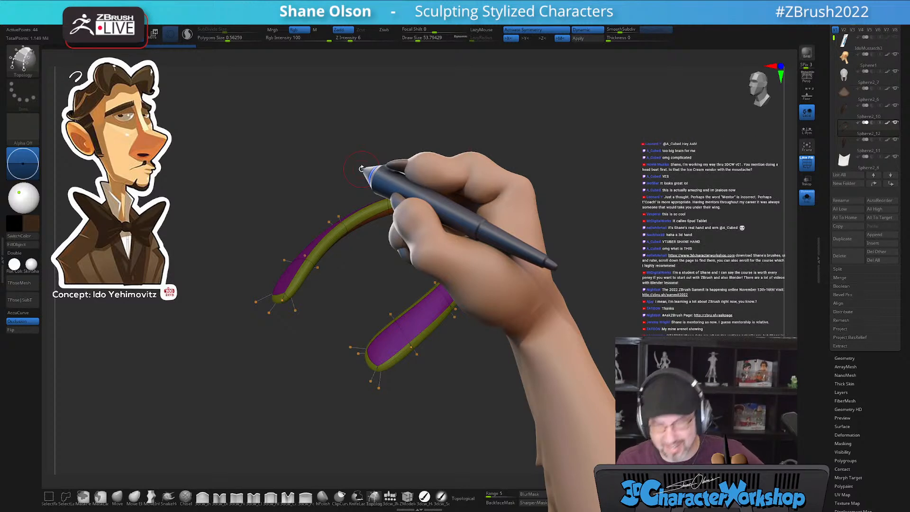
{"action": "left_click_drag", "start_coordinate": [417, 159], "coordinate": [482, 121]}
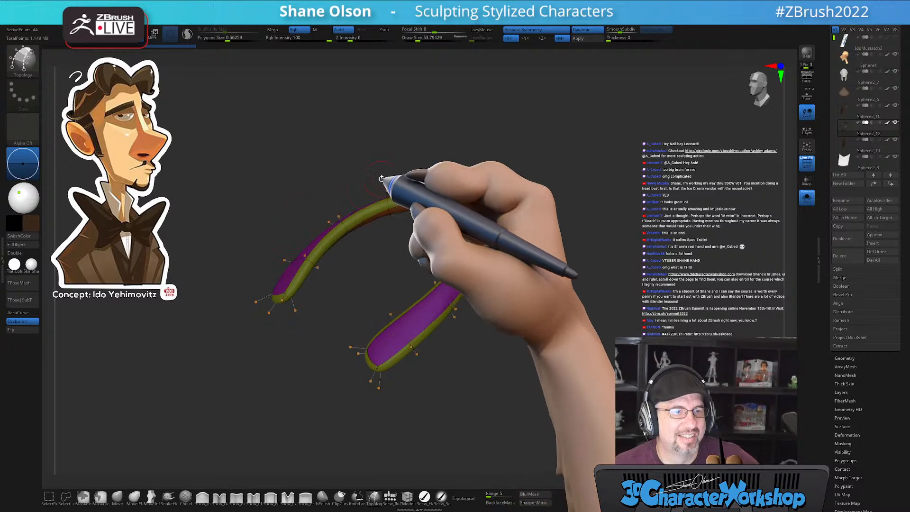
{"action": "left_click", "coordinate": [806, 197]}
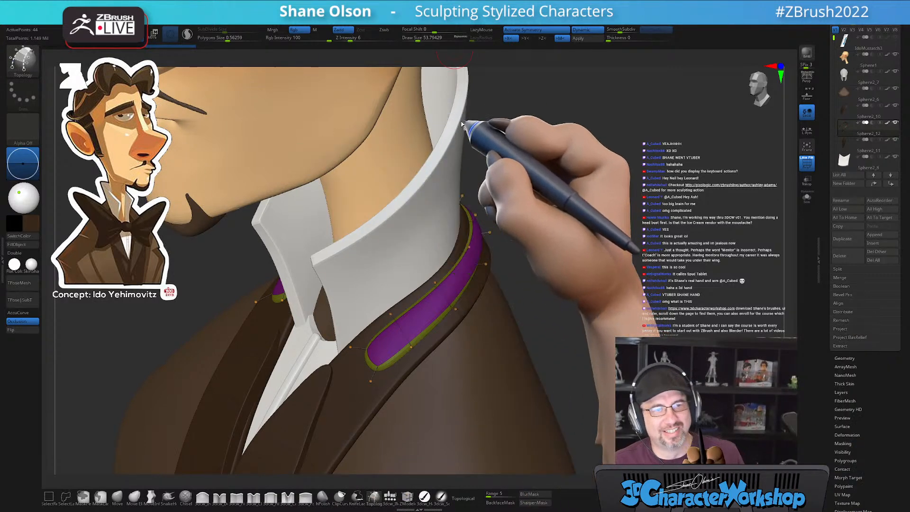
Pull the front end of the collar strip toward the shirt collar using the Move brush at a draw size of about 172
{"action": "left_click_drag", "start_coordinate": [598, 266], "coordinate": [563, 342], "text": "alt"}
{"action": "left_click", "coordinate": [117, 497]}
{"action": "key", "text": "s"}
{"action": "mouse_move", "coordinate": [569, 299]}
{"action": "left_mouse_down"}
{"action": "mouse_move", "coordinate": [582, 300]}
{"action": "mouse_move", "coordinate": [598, 279]}
{"action": "left_mouse_up"}
{"action": "key", "text": "s"}
{"action": "mouse_move", "coordinate": [392, 305]}
{"action": "left_mouse_down"}
{"action": "mouse_move", "coordinate": [435, 317]}
{"action": "mouse_move", "coordinate": [427, 350]}
{"action": "mouse_move", "coordinate": [411, 323]}
{"action": "left_mouse_up"}
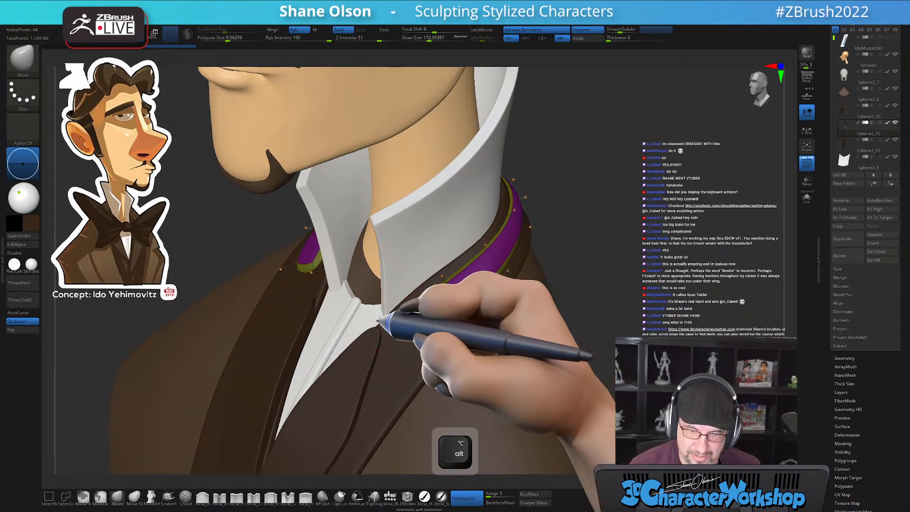
Hide the polyframe and extend the collar strip's front end over the lapel using a Move brush draw size of about 207
{"action": "key", "text": "shift+f"}
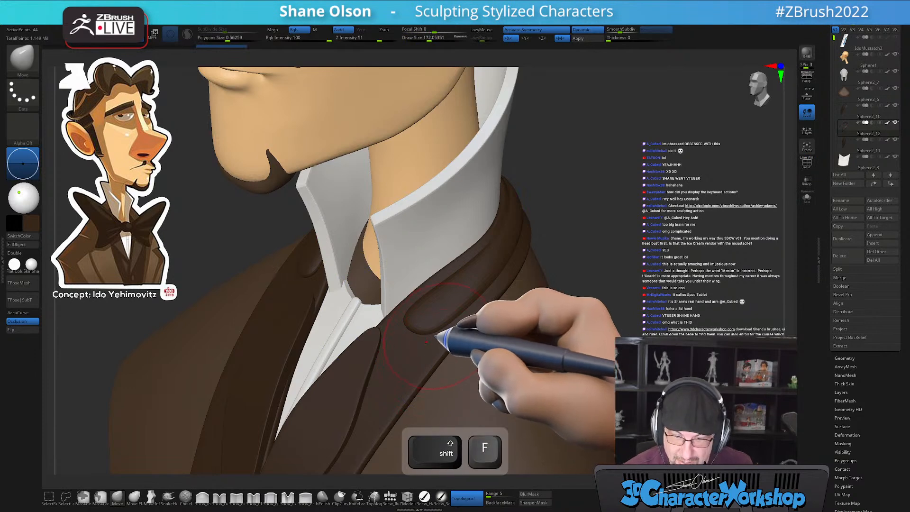
{"action": "left_click_drag", "start_coordinate": [456, 319], "coordinate": [488, 298], "text": "alt"}
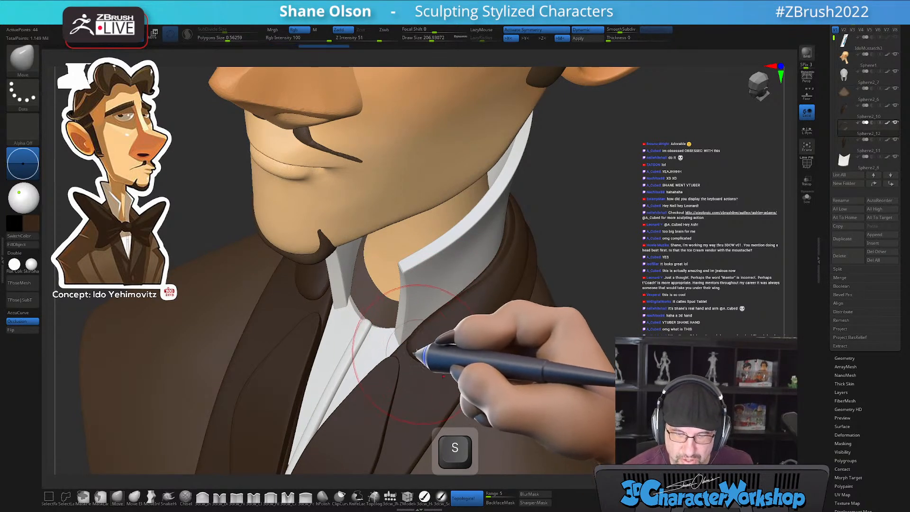
{"action": "left_click_drag", "start_coordinate": [416, 361], "coordinate": [463, 370]}
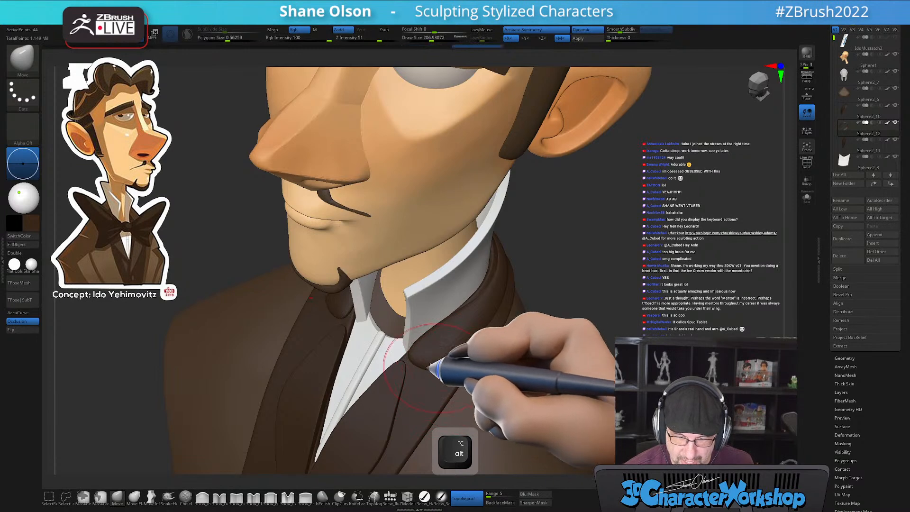
{"action": "left_click_drag", "start_coordinate": [436, 373], "coordinate": [497, 327], "text": "alt"}
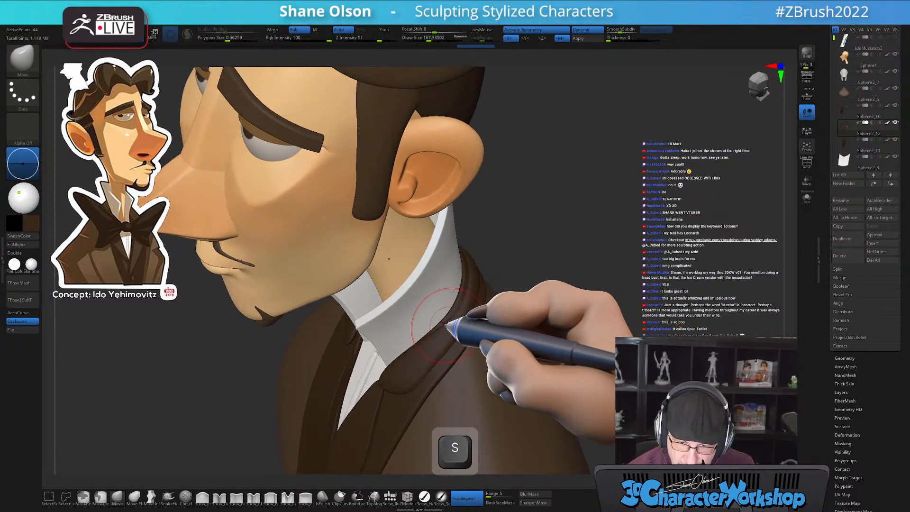
Fit the collar strip around the side and back of the neck with the Move brush, reducing the draw size to about 80
{"action": "mouse_move", "coordinate": [484, 267]}
{"action": "left_mouse_down"}
{"action": "mouse_move", "coordinate": [476, 257]}
{"action": "mouse_move", "coordinate": [475, 297]}
{"action": "mouse_move", "coordinate": [475, 274]}
{"action": "left_mouse_up"}
{"action": "key", "text": "s"}
{"action": "key", "text": "s"}
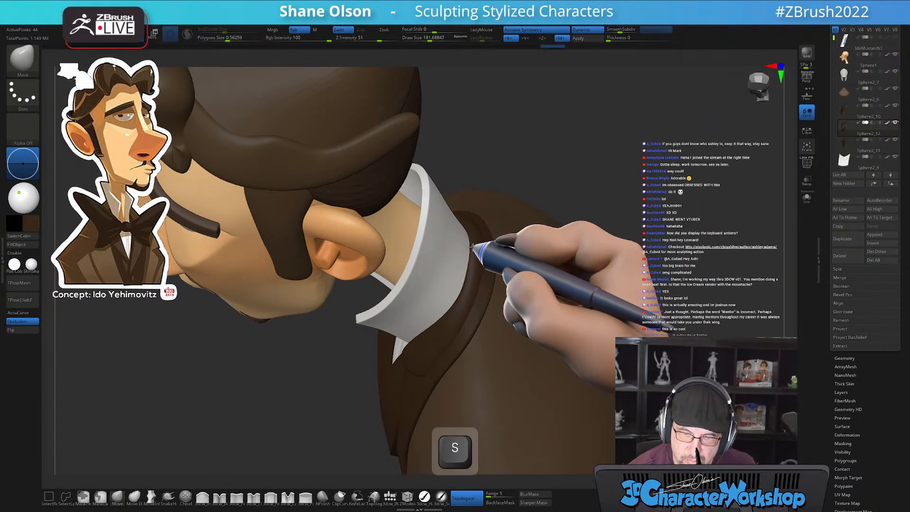
{"action": "mouse_move", "coordinate": [488, 308]}
{"action": "left_mouse_down"}
{"action": "mouse_move", "coordinate": [548, 295]}
{"action": "mouse_move", "coordinate": [508, 362]}
{"action": "mouse_move", "coordinate": [522, 371]}
{"action": "mouse_move", "coordinate": [497, 277]}
{"action": "mouse_move", "coordinate": [505, 273]}
{"action": "left_mouse_up"}
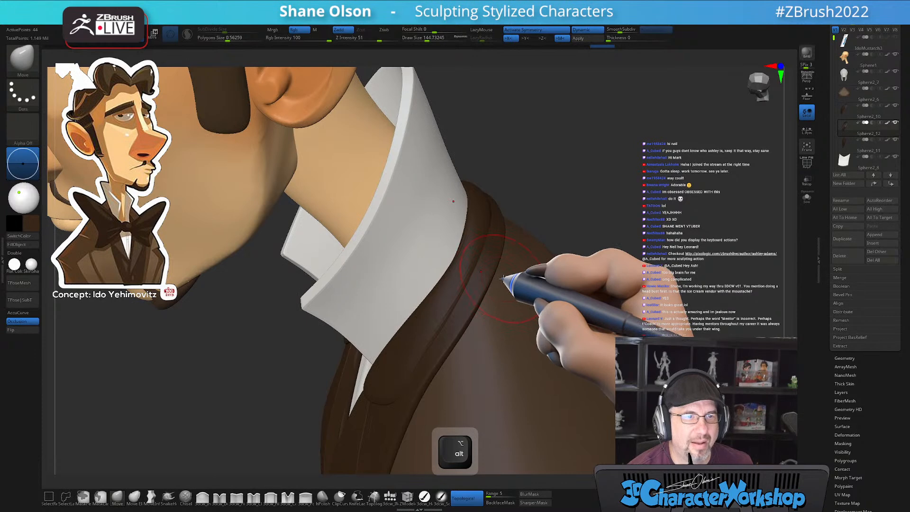
{"action": "mouse_move", "coordinate": [485, 280]}
{"action": "left_mouse_down"}
{"action": "mouse_move", "coordinate": [488, 300]}
{"action": "mouse_move", "coordinate": [493, 254]}
{"action": "left_mouse_up"}
{"action": "key", "text": "s"}
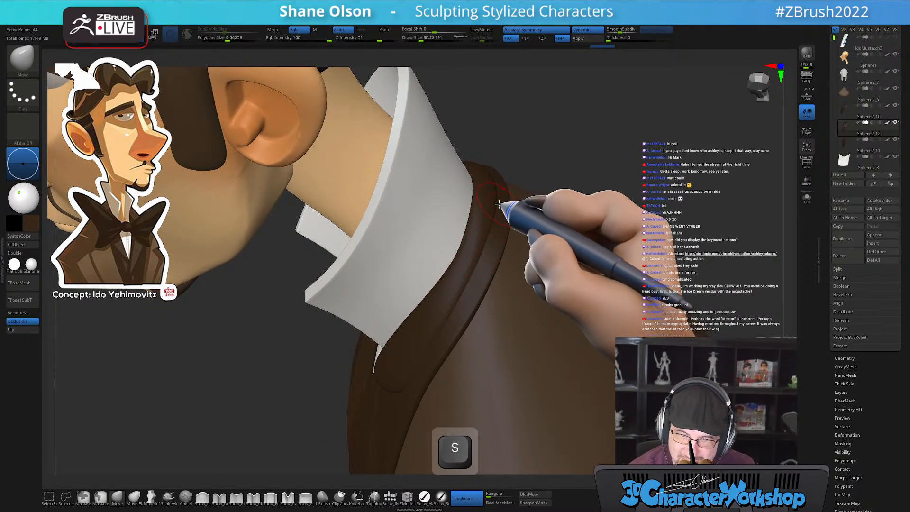
{"action": "left_click_drag", "start_coordinate": [508, 218], "coordinate": [500, 227]}
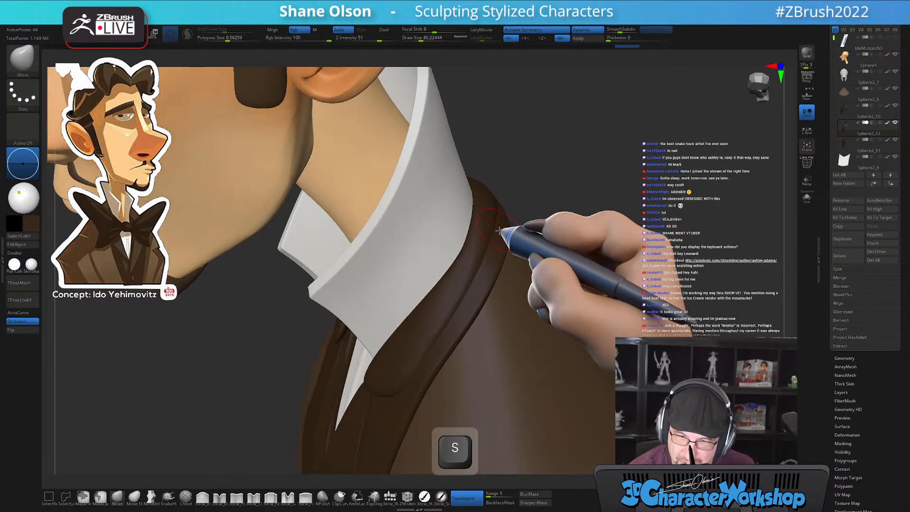
Refine the collar strip's outer edge along the jacket collar with the Move brush, raising the draw size to about 124
{"action": "right_click_drag", "start_coordinate": [499, 235], "coordinate": [512, 220]}
{"action": "key", "text": "s"}
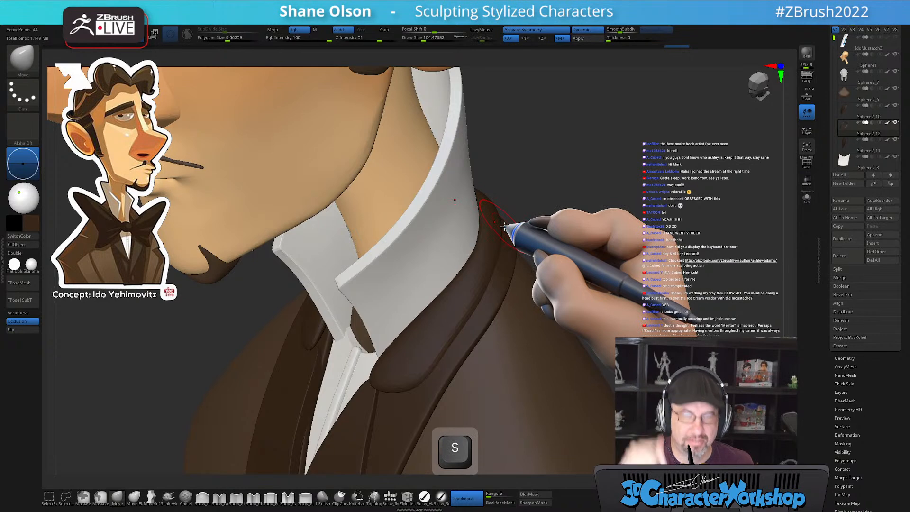
{"action": "right_click_drag", "start_coordinate": [510, 268], "coordinate": [517, 273]}
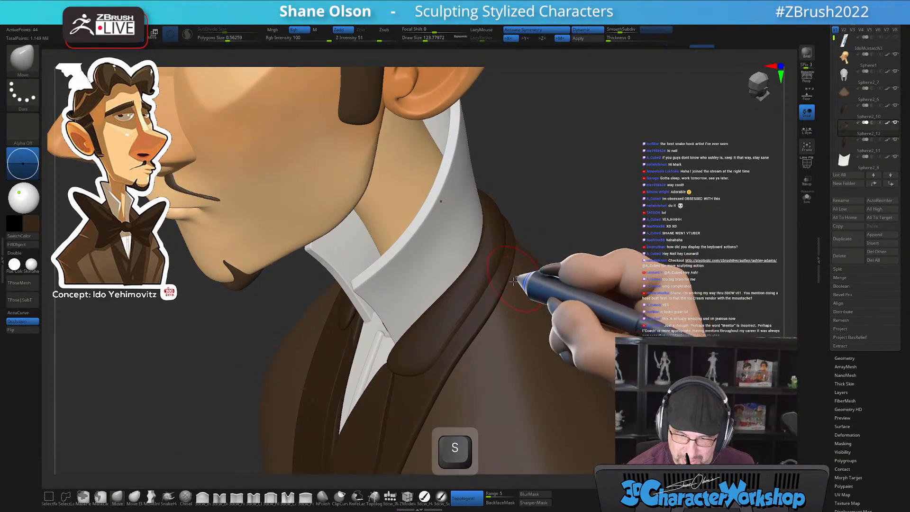
{"action": "right_click_drag", "start_coordinate": [503, 304], "coordinate": [512, 305]}
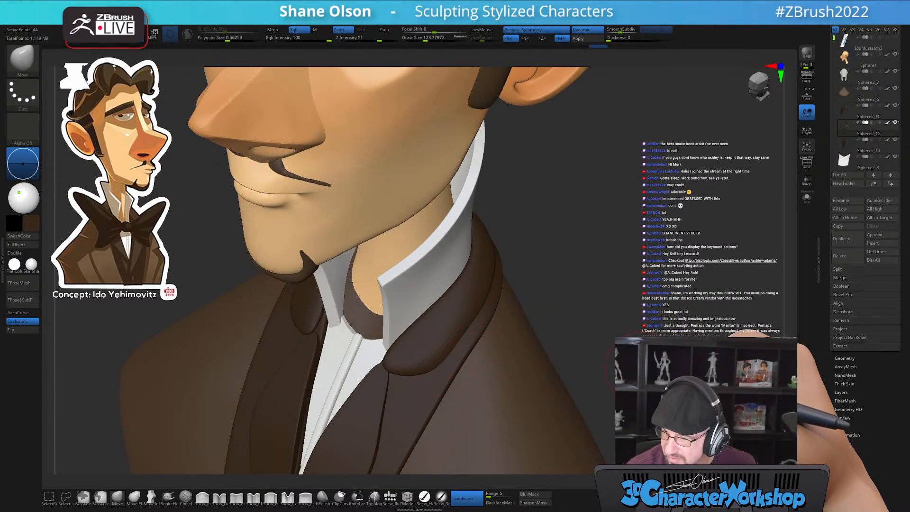
{"action": "right_click_drag", "start_coordinate": [610, 295], "coordinate": [581, 260]}
Insert an edge loop near the collar strip's front end with ZModeler, with its polyframe shown and Dynamic Subdivision off
{"action": "key", "text": "shift+f"}
{"action": "key", "text": "shift+d"}
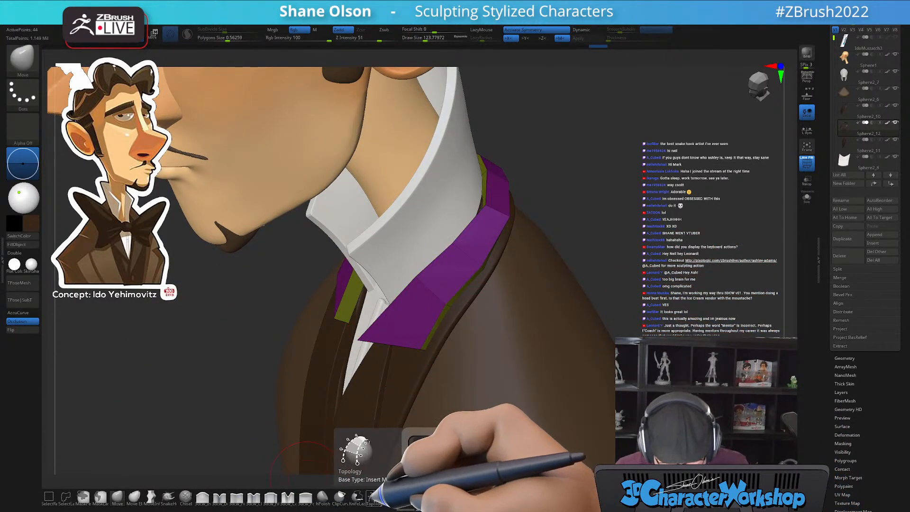
{"action": "left_click", "coordinate": [407, 495]}
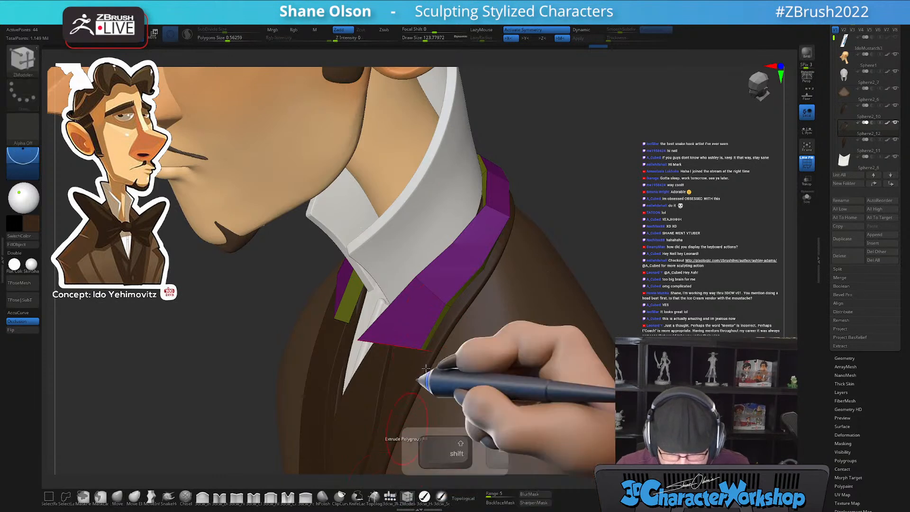
{"action": "left_click", "coordinate": [431, 327]}
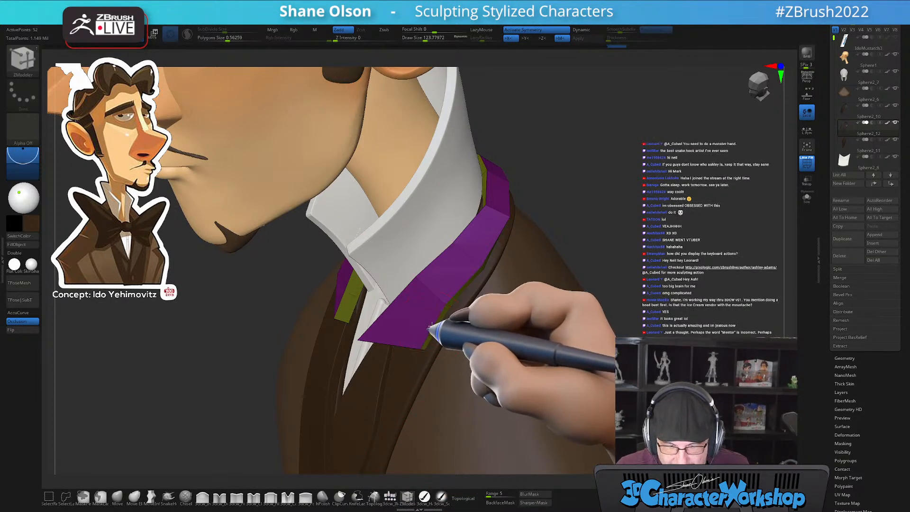
{"action": "left_click_drag", "start_coordinate": [662, 198], "coordinate": [578, 181], "text": "alt"}
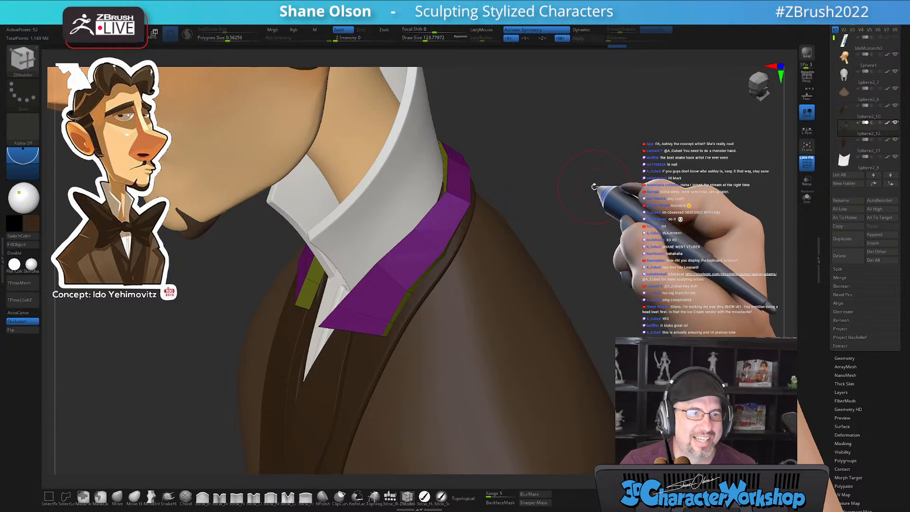
{"action": "left_click_drag", "start_coordinate": [592, 188], "coordinate": [566, 217], "text": "alt"}
{"action": "left_click_drag", "start_coordinate": [533, 260], "coordinate": [549, 244]}
Reshape the front of the collar strip with the Move brush, raising the draw size to about 187, and turn Dynamic Subdivision on
{"action": "left_click", "coordinate": [117, 496]}
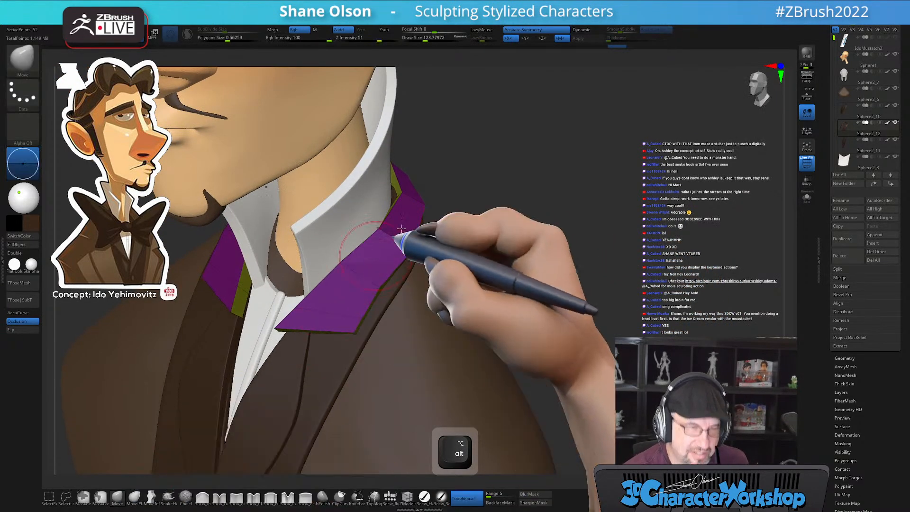
{"action": "left_click_drag", "start_coordinate": [418, 204], "coordinate": [435, 240], "text": "alt"}
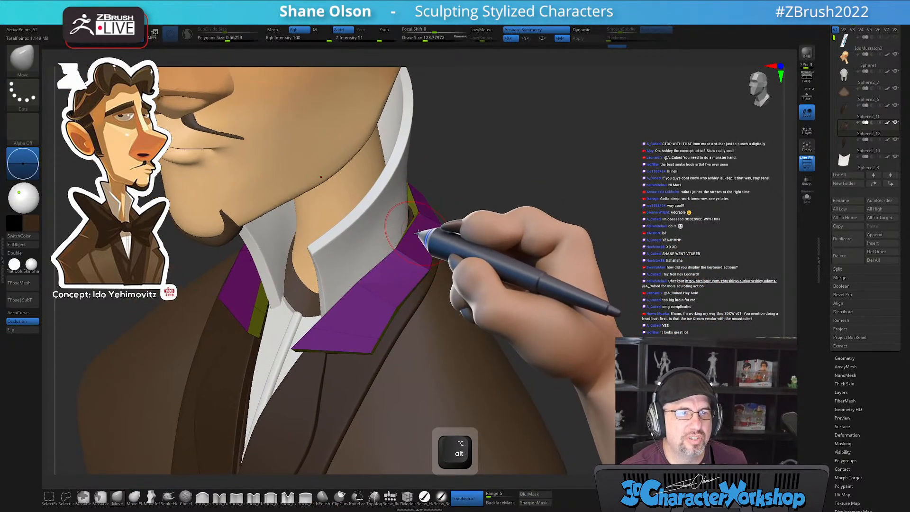
{"action": "right_click_drag", "start_coordinate": [381, 248], "coordinate": [392, 258]}
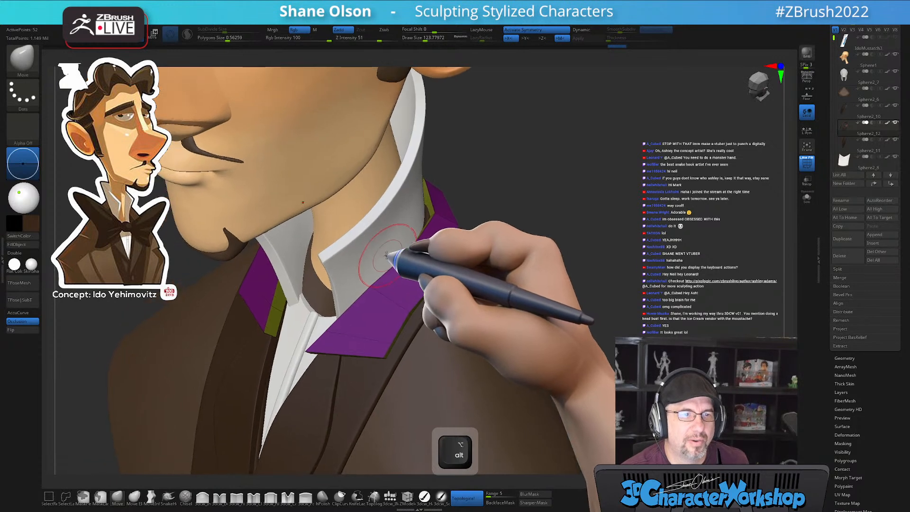
{"action": "key", "text": "s"}
{"action": "left_click_drag", "start_coordinate": [380, 260], "coordinate": [383, 260]}
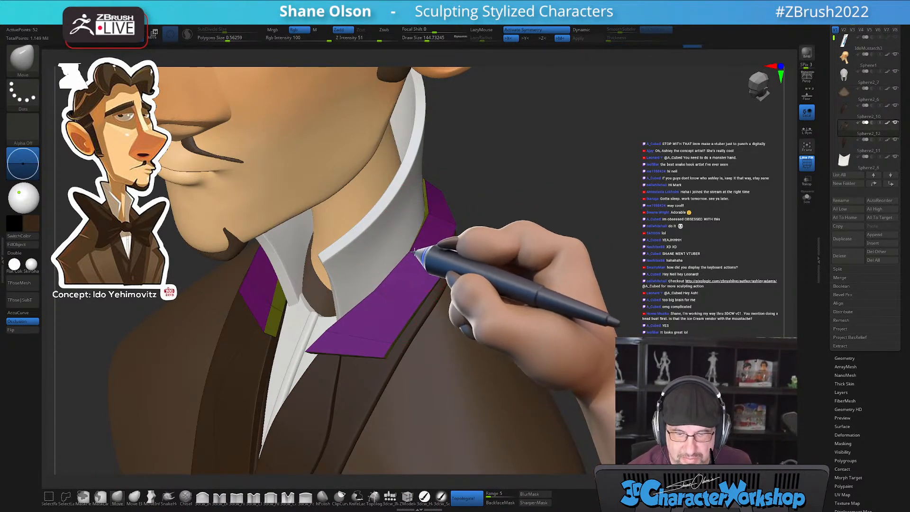
{"action": "key", "text": "d"}
{"action": "mouse_move", "coordinate": [579, 308]}
{"action": "right_mouse_down"}
{"action": "mouse_move", "coordinate": [541, 287]}
{"action": "mouse_move", "coordinate": [459, 307]}
{"action": "right_mouse_up"}
{"action": "mouse_move", "coordinate": [380, 331]}
{"action": "right_mouse_down"}
{"action": "mouse_move", "coordinate": [403, 305]}
{"action": "mouse_move", "coordinate": [388, 325]}
{"action": "right_mouse_up"}
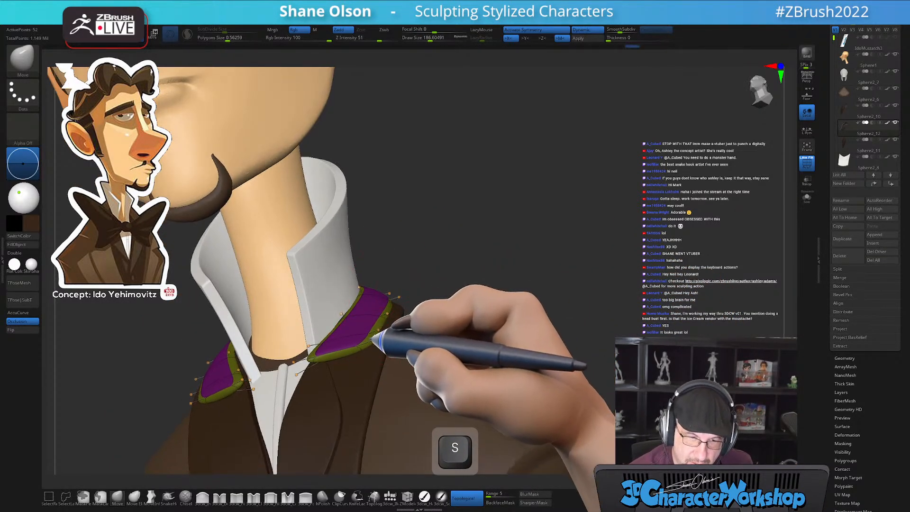
Fit the smoothed collar strip around the side and back of the neck with the Move brush, reducing the draw size to about 136
{"action": "right_click_drag", "start_coordinate": [465, 254], "coordinate": [413, 308]}
{"action": "right_click_drag", "start_coordinate": [512, 224], "coordinate": [437, 361]}
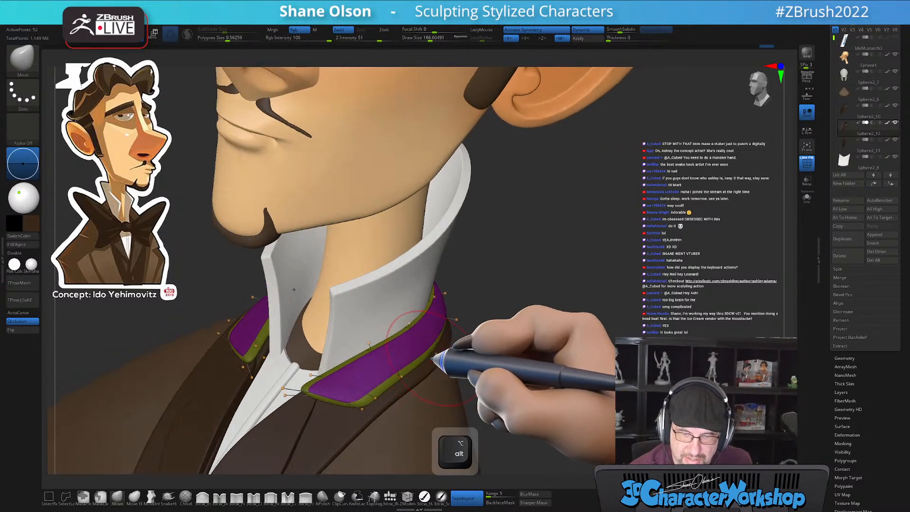
{"action": "right_click_drag", "start_coordinate": [460, 311], "coordinate": [415, 323]}
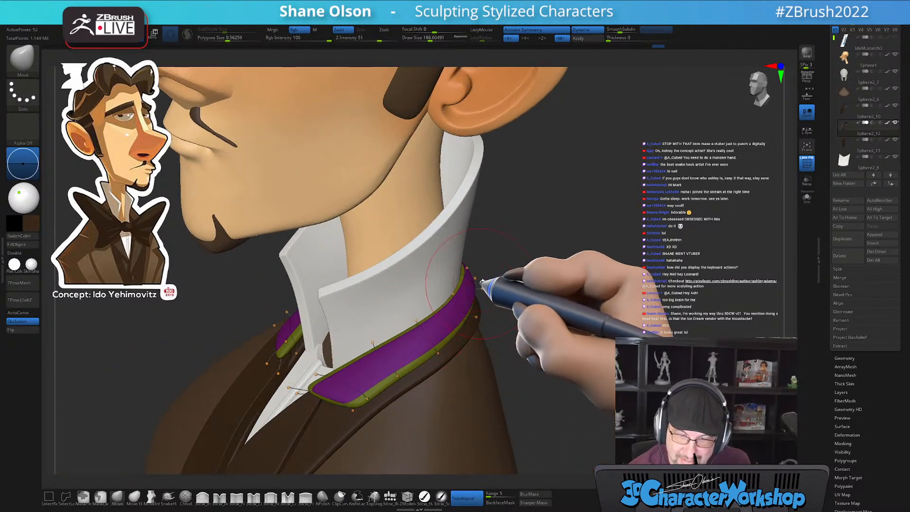
{"action": "right_click_drag", "start_coordinate": [478, 283], "coordinate": [458, 295]}
{"action": "right_click_drag", "start_coordinate": [520, 253], "coordinate": [508, 281]}
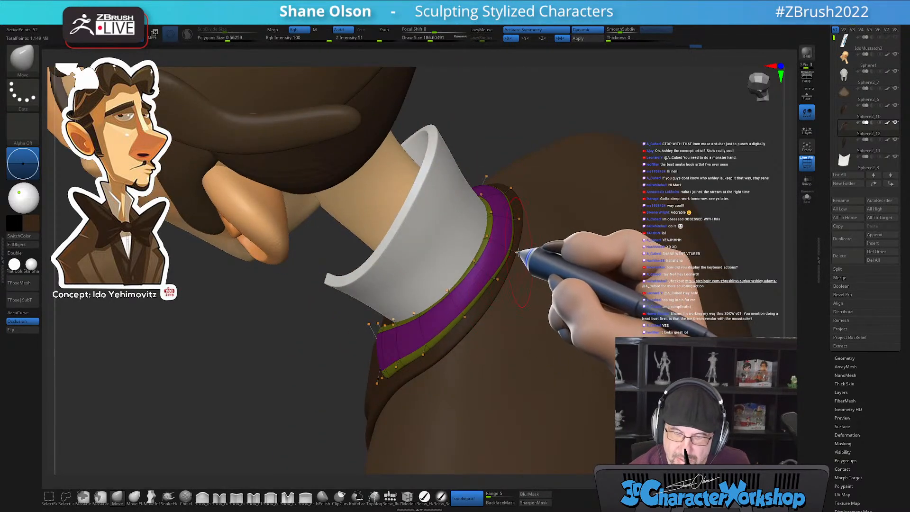
{"action": "key", "text": "bracketleft"}
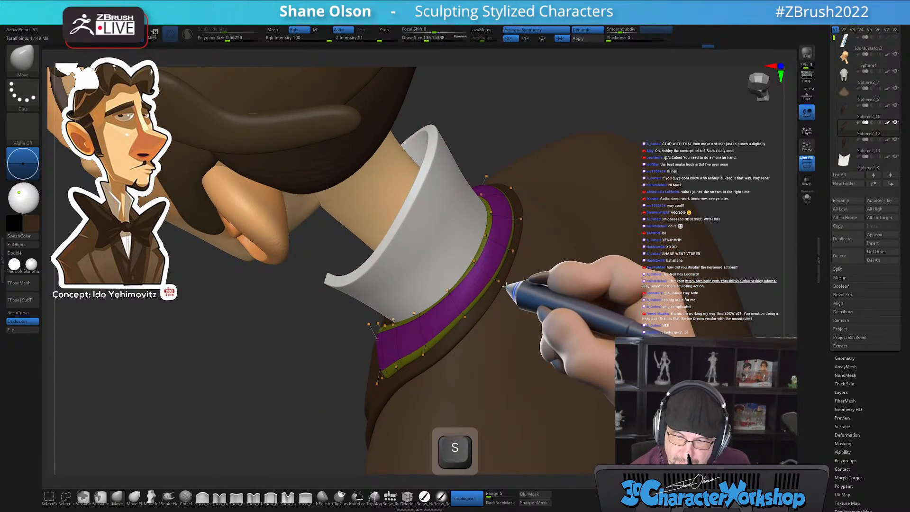
{"action": "mouse_move", "coordinate": [502, 300]}
{"action": "right_mouse_down"}
{"action": "mouse_move", "coordinate": [539, 361]}
{"action": "mouse_move", "coordinate": [588, 353]}
{"action": "mouse_move", "coordinate": [610, 301]}
{"action": "mouse_move", "coordinate": [526, 290]}
{"action": "right_mouse_up"}
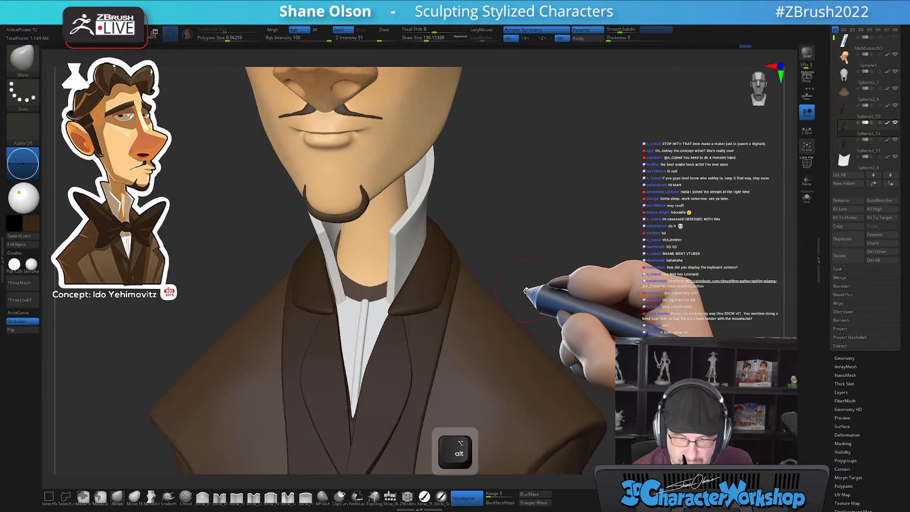
Select the jacket lapel, show its polyframe and adjust its outer edge with the Move brush at a draw size of about 136
{"action": "right_click_drag", "start_coordinate": [451, 373], "coordinate": [472, 346]}
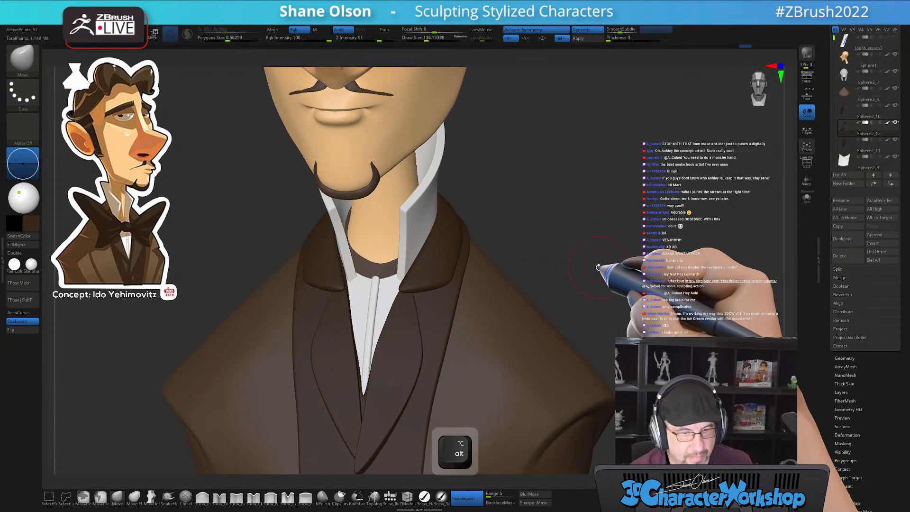
{"action": "right_click_drag", "start_coordinate": [606, 261], "coordinate": [601, 272]}
{"action": "left_click", "coordinate": [421, 362], "text": "alt"}
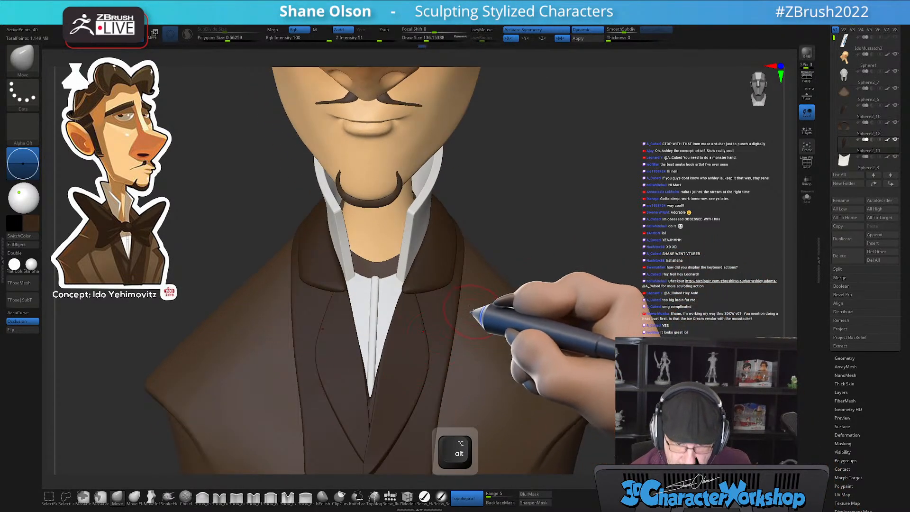
{"action": "key", "text": "shift+f"}
{"action": "right_click_drag", "start_coordinate": [468, 322], "coordinate": [451, 311]}
{"action": "key", "text": "shift+f"}
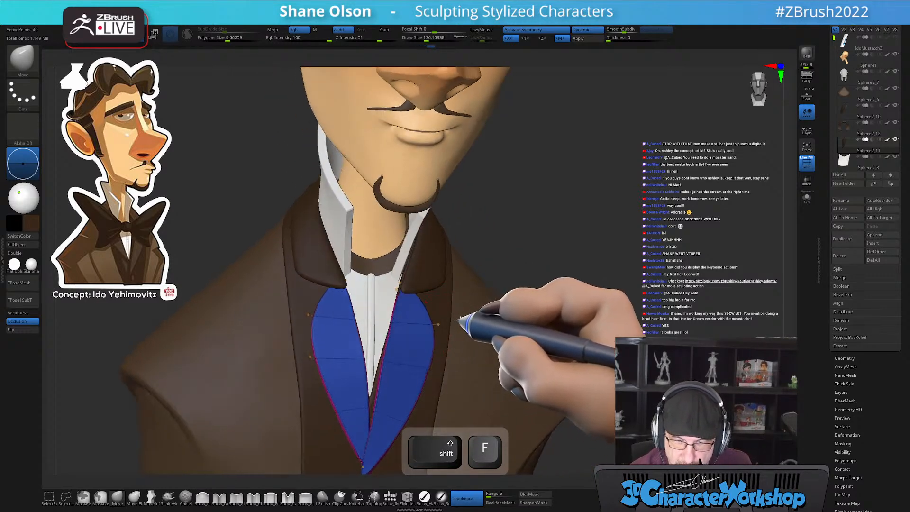
{"action": "left_click_drag", "start_coordinate": [465, 316], "coordinate": [471, 311]}
{"action": "right_click_drag", "start_coordinate": [449, 309], "coordinate": [451, 305]}
{"action": "right_click_drag", "start_coordinate": [528, 260], "coordinate": [527, 262], "text": "alt"}
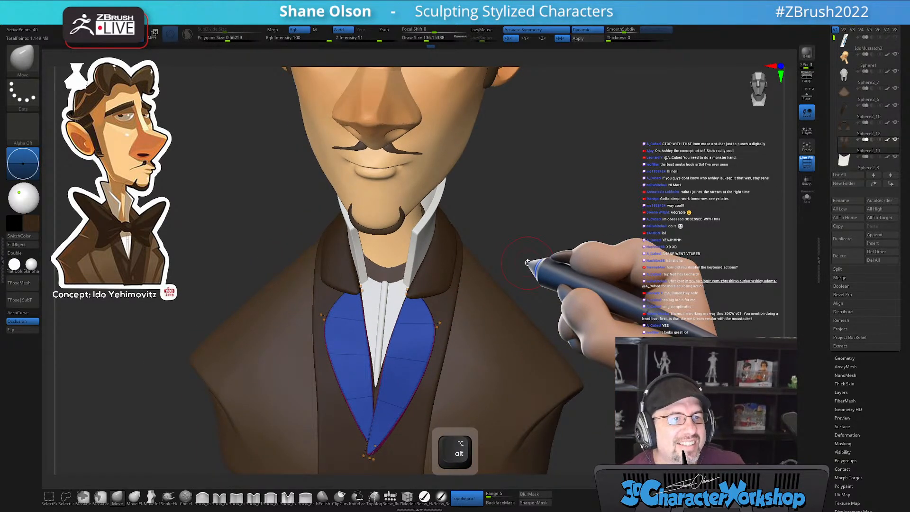
{"action": "right_click_drag", "start_coordinate": [696, 254], "coordinate": [577, 203]}
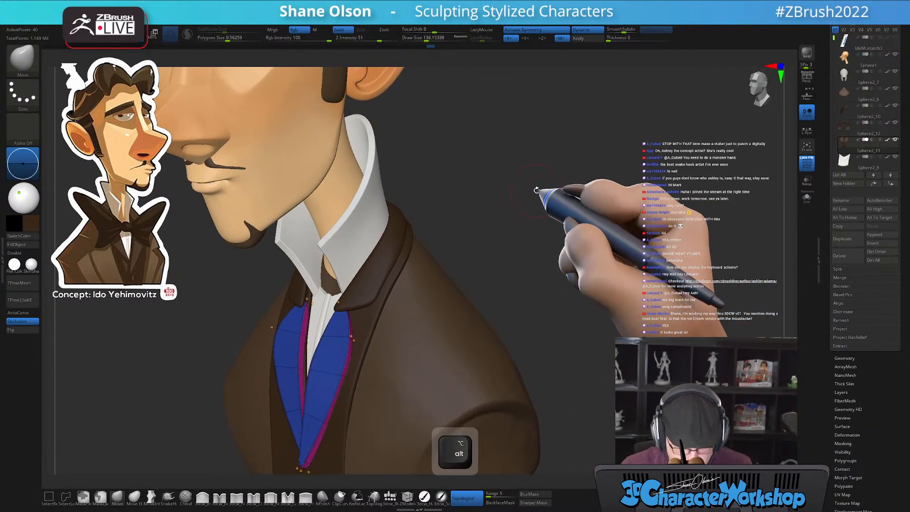
Isolate the collar strip with its polyframe shown, Dynamic Subdivision off and the draw size reduced to about 90
{"action": "key", "text": "shift+f"}
{"action": "left_click", "coordinate": [373, 260], "text": "alt"}
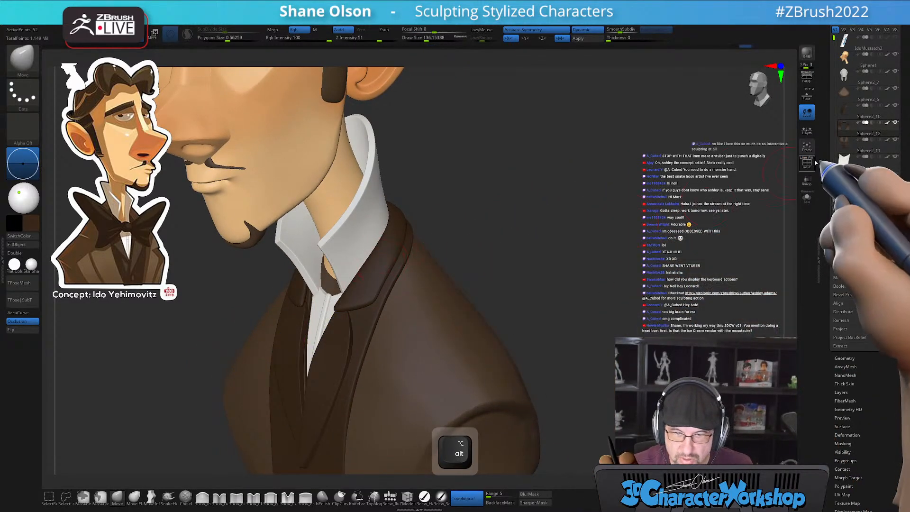
{"action": "left_click", "coordinate": [807, 197]}
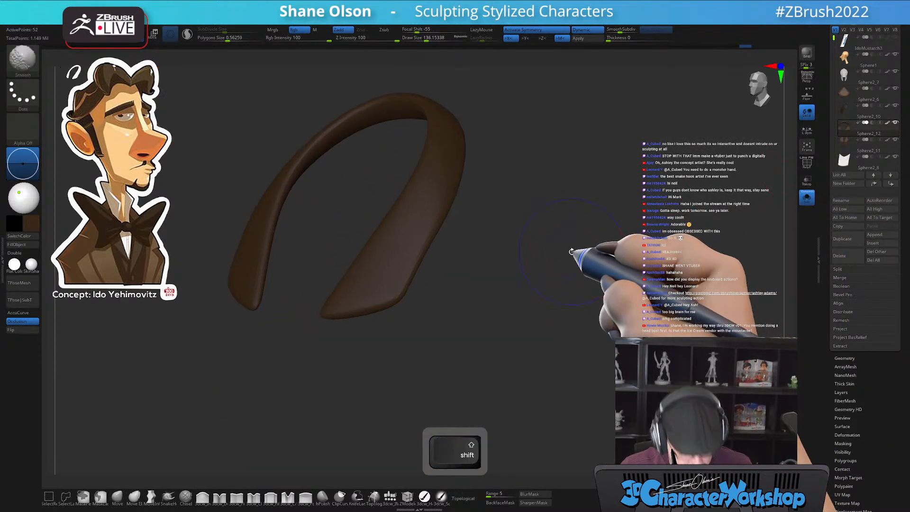
{"action": "key", "text": "shift+f"}
{"action": "key", "text": "shift+d"}
{"action": "mouse_move", "coordinate": [502, 264]}
{"action": "left_mouse_down"}
{"action": "mouse_move", "coordinate": [520, 258]}
{"action": "mouse_move", "coordinate": [572, 301]}
{"action": "left_mouse_up"}
{"action": "key", "text": "s"}
{"action": "left_click_drag", "start_coordinate": [244, 372], "coordinate": [625, 256]}
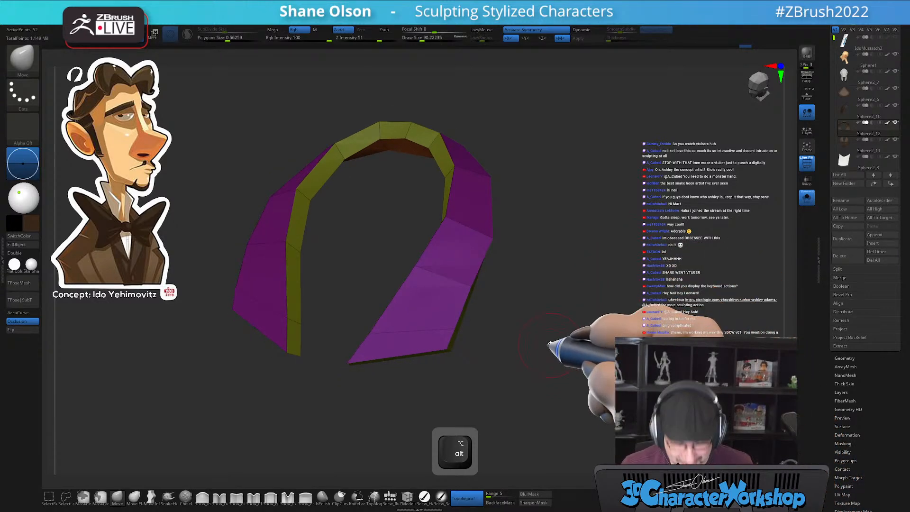
Try to insert two edge loops along the length of the isolated collar strip with ZModeler
{"action": "key", "text": "s"}
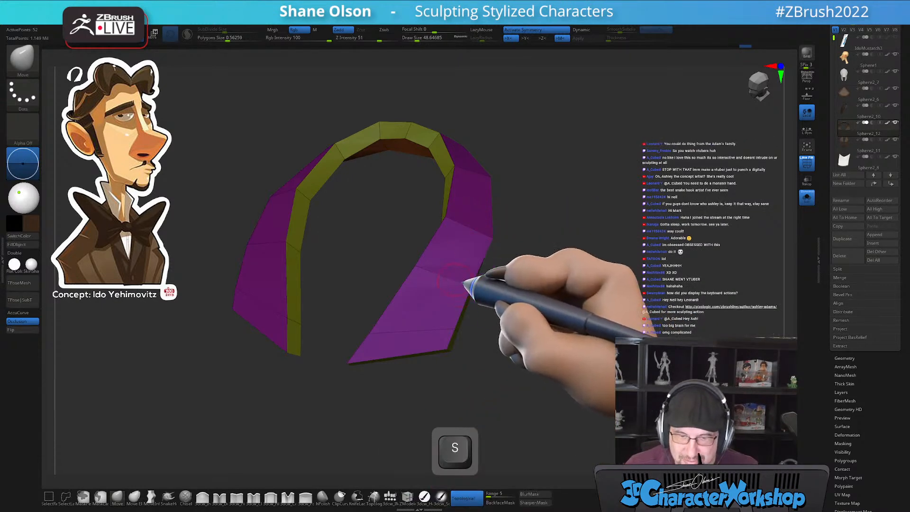
{"action": "key", "text": "b"}
{"action": "key", "text": "z"}
{"action": "key", "text": "m"}
{"action": "left_click", "coordinate": [431, 271]}
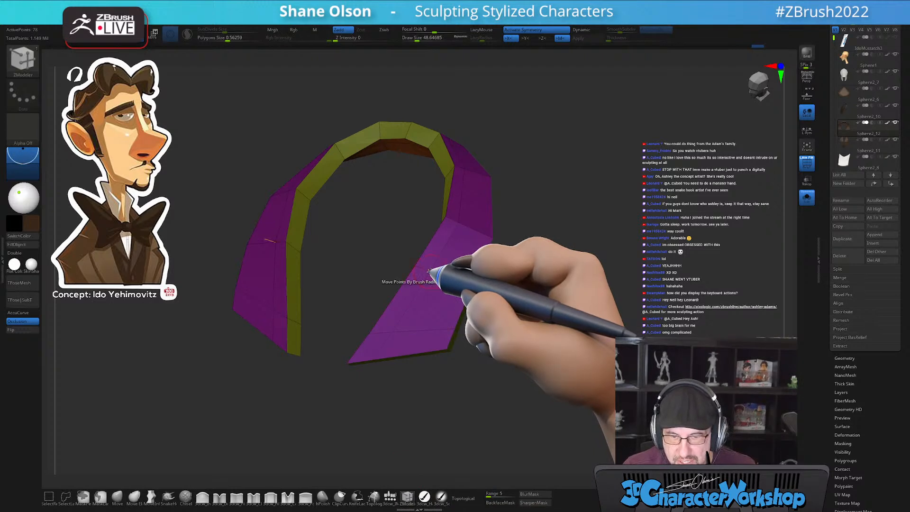
{"action": "left_click", "coordinate": [467, 275]}
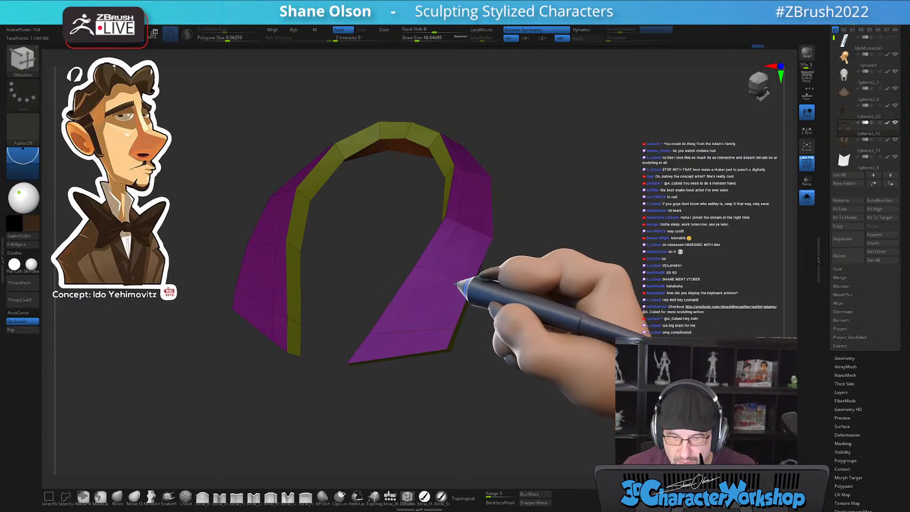
{"action": "mouse_move", "coordinate": [569, 305]}
{"action": "left_mouse_down", "text": "alt"}
{"action": "mouse_move", "coordinate": [583, 360]}
{"action": "mouse_move", "coordinate": [554, 315]}
{"action": "left_mouse_up", "text": "alt"}
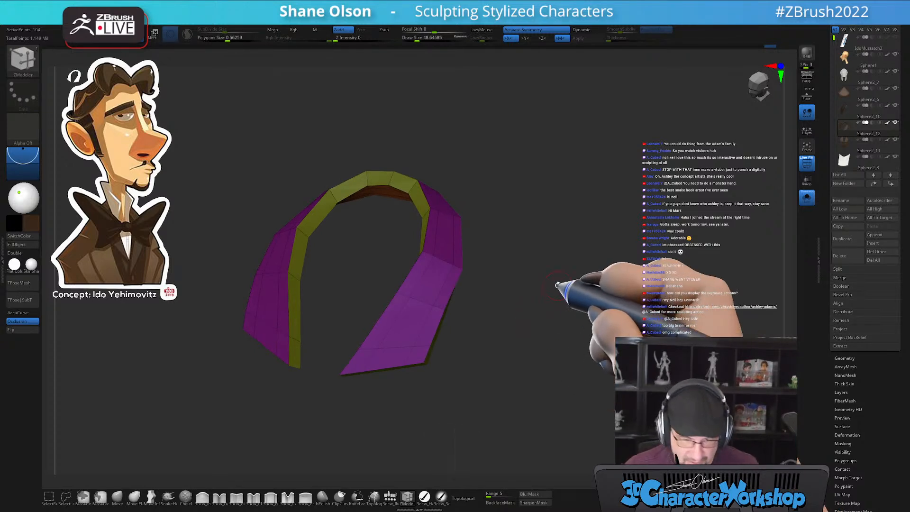
{"action": "left_click_drag", "start_coordinate": [557, 284], "coordinate": [236, 502]}
Try to reshape the isolated collar strip with the Move brush at a draw size of about 77 and turn Dynamic Subdivision on
{"action": "left_click", "coordinate": [115, 498]}
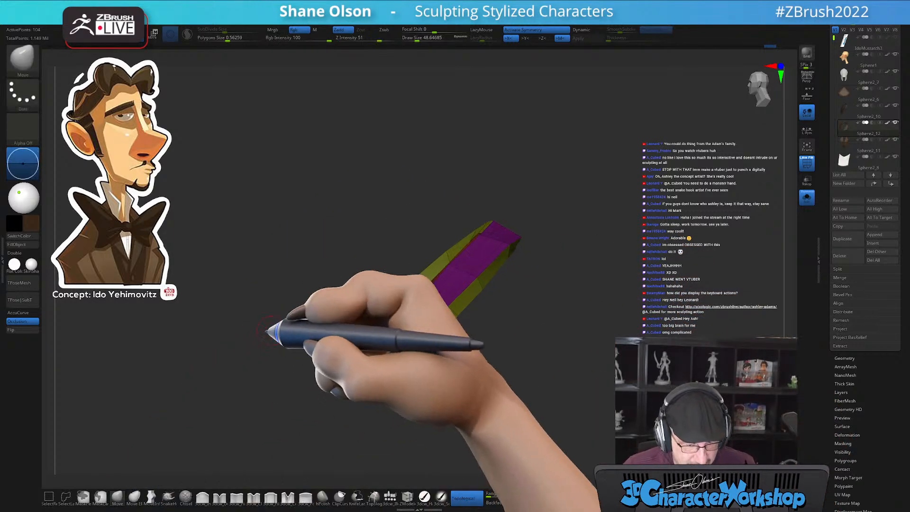
{"action": "key", "text": "s"}
{"action": "left_click_drag", "start_coordinate": [254, 330], "coordinate": [261, 330]}
{"action": "left_click_drag", "start_coordinate": [457, 315], "coordinate": [458, 313]}
{"action": "left_click_drag", "start_coordinate": [534, 319], "coordinate": [494, 272]}
{"action": "left_click_drag", "start_coordinate": [428, 326], "coordinate": [429, 330]}
{"action": "key", "text": "s"}
{"action": "left_click_drag", "start_coordinate": [419, 360], "coordinate": [428, 343]}
{"action": "left_click_drag", "start_coordinate": [471, 306], "coordinate": [470, 303]}
{"action": "mouse_move", "coordinate": [651, 350]}
{"action": "left_mouse_down", "text": "alt"}
{"action": "mouse_move", "coordinate": [621, 390]}
{"action": "mouse_move", "coordinate": [664, 365]}
{"action": "left_mouse_up", "text": "alt"}
{"action": "key", "text": "d"}
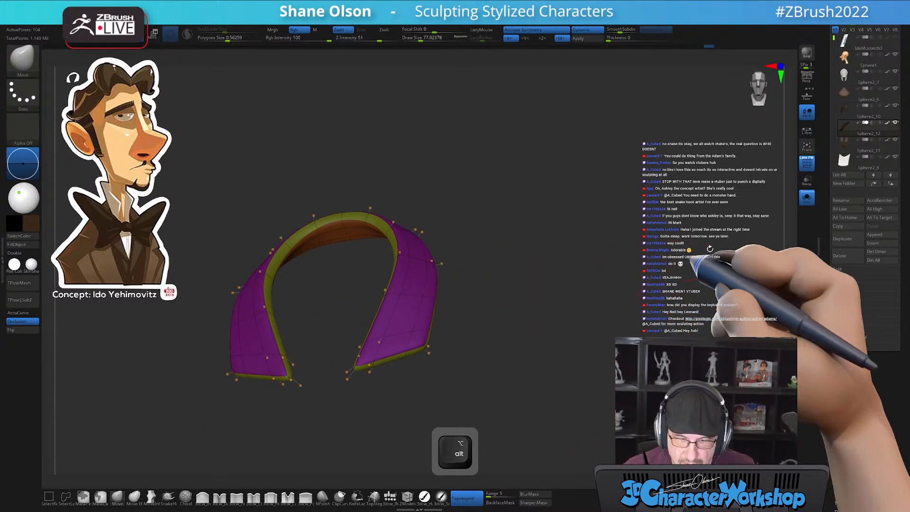
Bring back the whole bust and examine how the collar strip meets the lapel, viewing the lapel's polyframe and isolating it briefly
{"action": "left_click", "coordinate": [806, 197]}
{"action": "left_click_drag", "start_coordinate": [591, 255], "coordinate": [582, 207]}
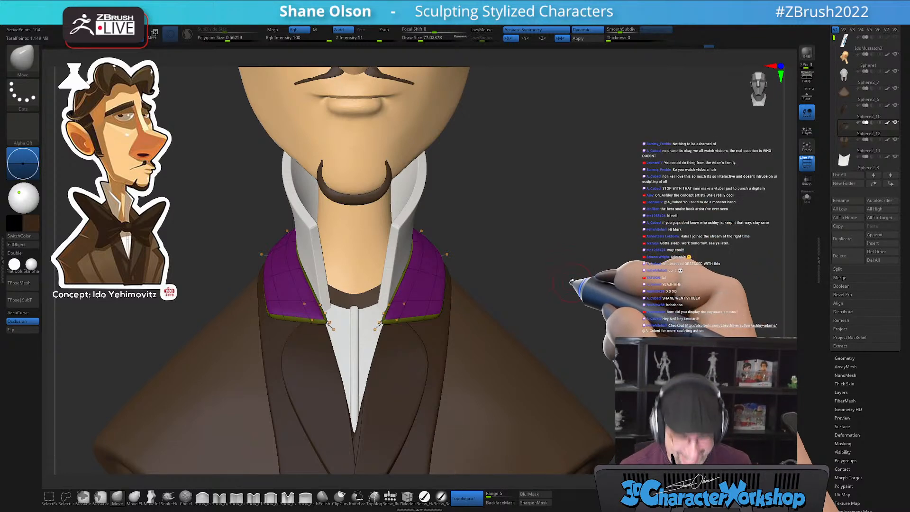
{"action": "key", "text": "shift+f"}
{"action": "left_click_drag", "start_coordinate": [573, 271], "coordinate": [469, 341]}
{"action": "left_click", "coordinate": [378, 367], "text": "alt"}
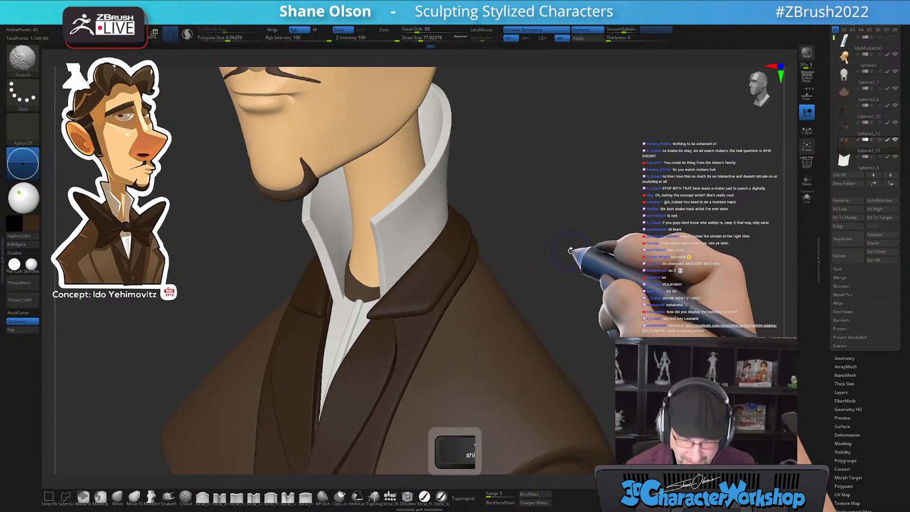
{"action": "key", "text": "shift+f"}
{"action": "left_click_drag", "start_coordinate": [566, 251], "coordinate": [572, 233], "text": "shift"}
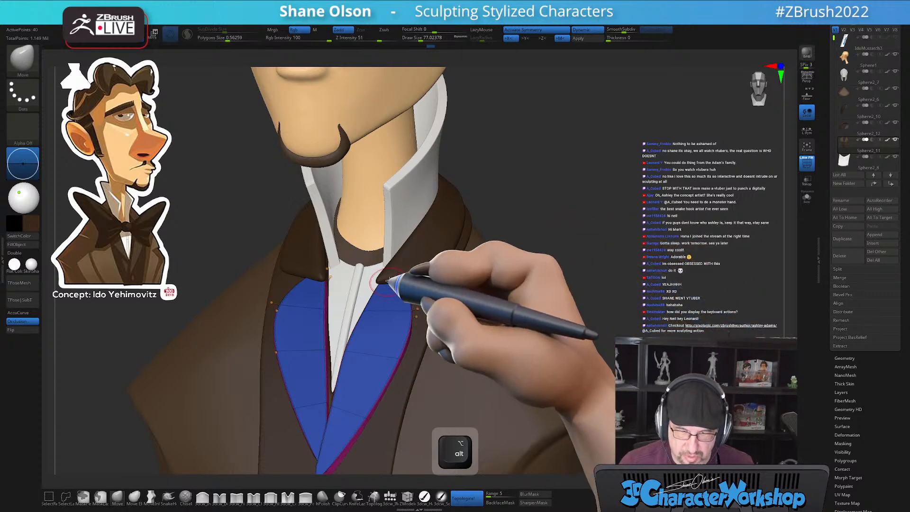
{"action": "left_click", "coordinate": [807, 198]}
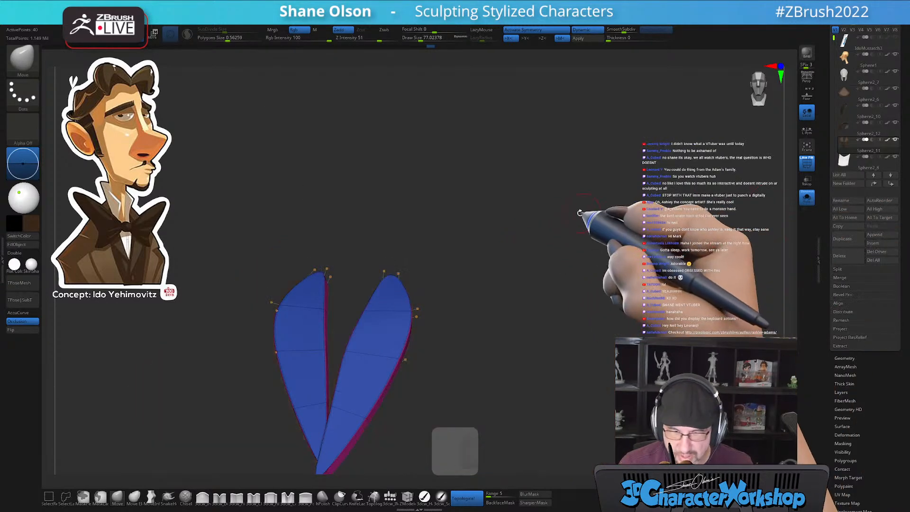
{"action": "left_click", "coordinate": [808, 198]}
Select the collar strip and undo its two lengthwise edge loops and the reshaping done after them
{"action": "left_click", "coordinate": [458, 243], "text": "alt"}
{"action": "key", "text": "ctrl"}
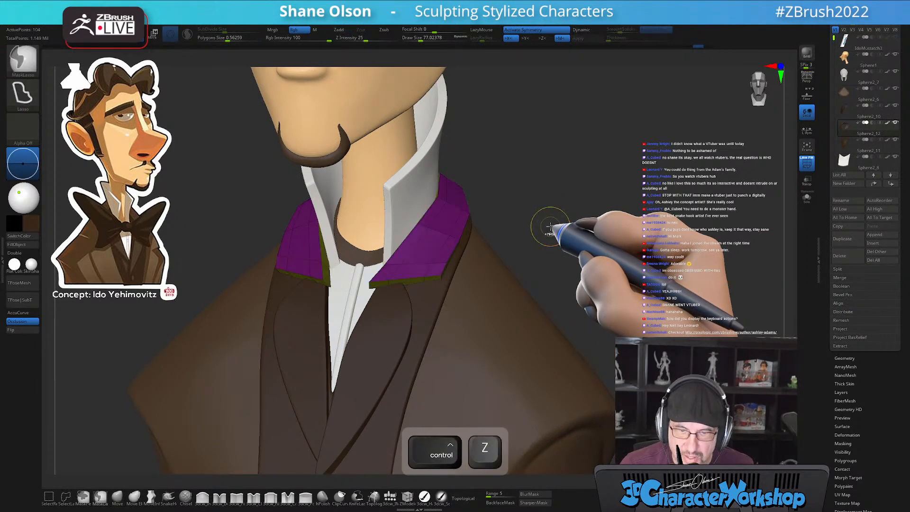
{"action": "key", "text": "ctrl+z"}
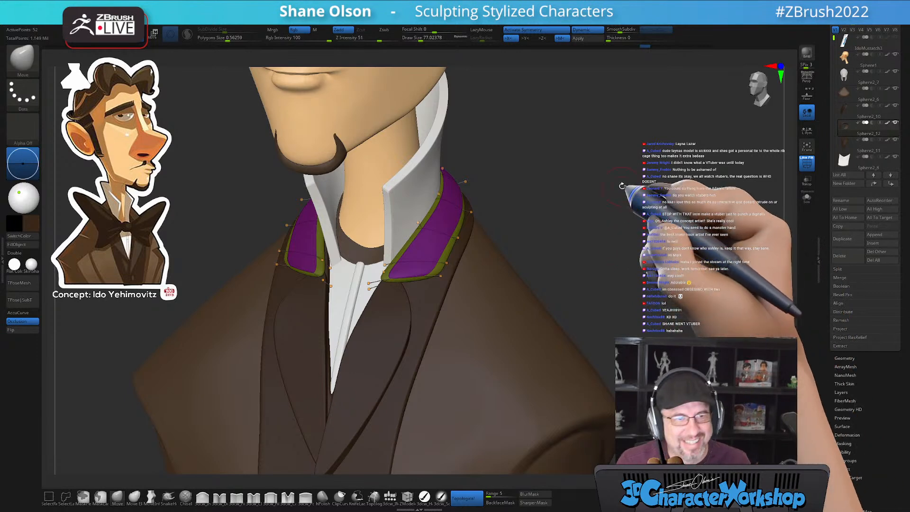
{"action": "left_click_drag", "start_coordinate": [622, 186], "coordinate": [616, 166], "text": "alt"}
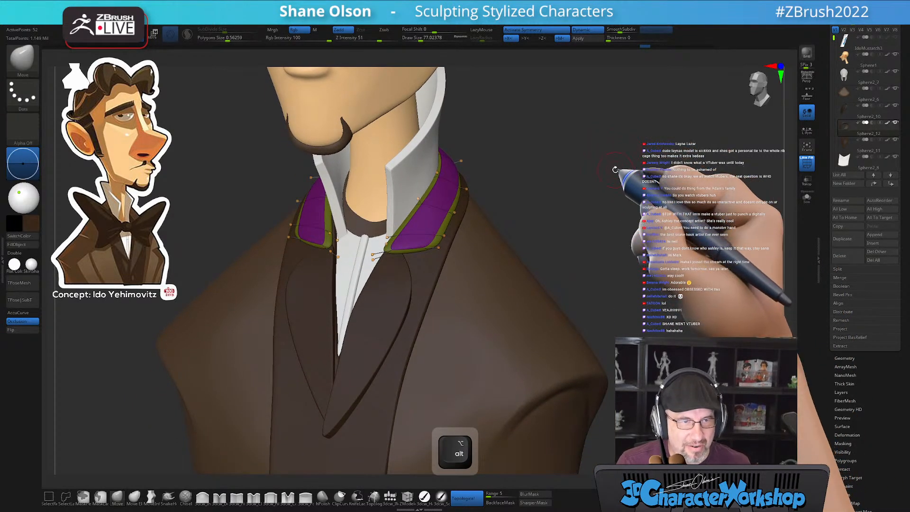
Isolate the collar strip, turn off its Dynamic Subdivision and set the brush draw size to about 56
{"action": "key", "text": "s"}
{"action": "mouse_move", "coordinate": [610, 185]}
{"action": "left_mouse_down"}
{"action": "mouse_move", "coordinate": [637, 164]}
{"action": "mouse_move", "coordinate": [626, 147]}
{"action": "left_mouse_up"}
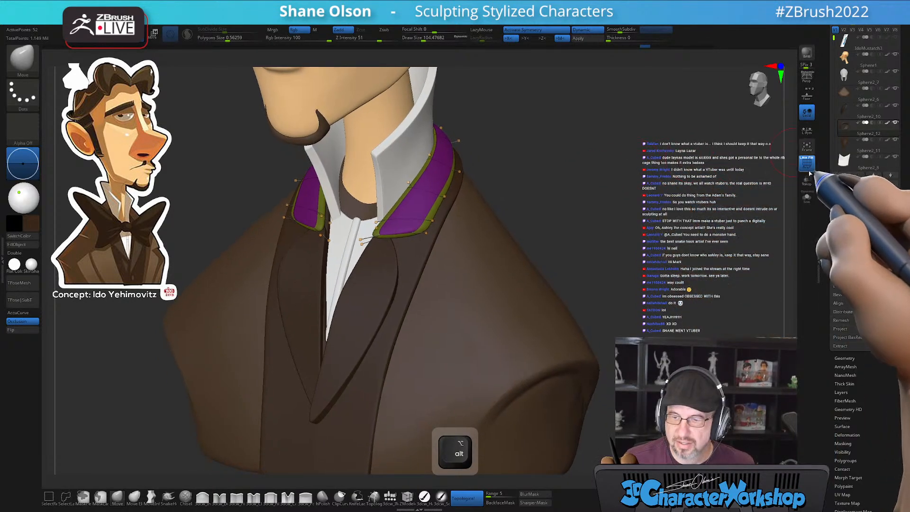
{"action": "left_click", "coordinate": [808, 198]}
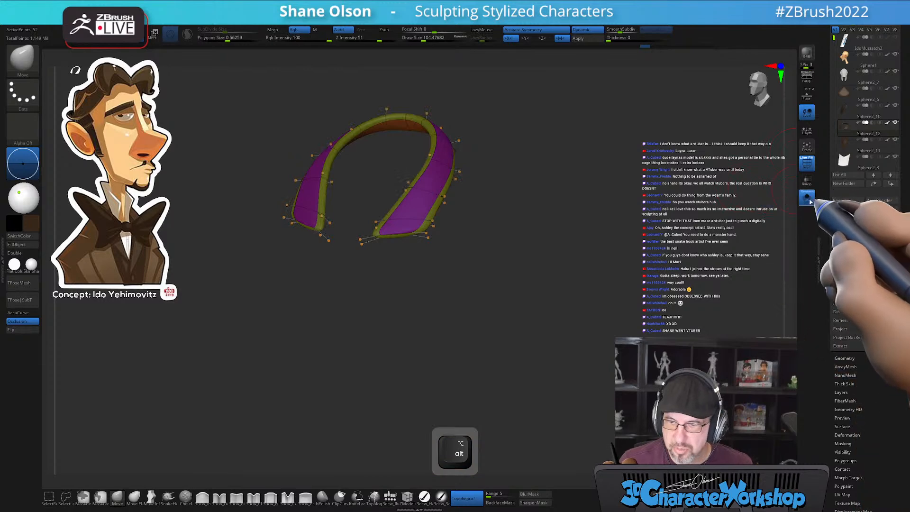
{"action": "key", "text": "shift+d"}
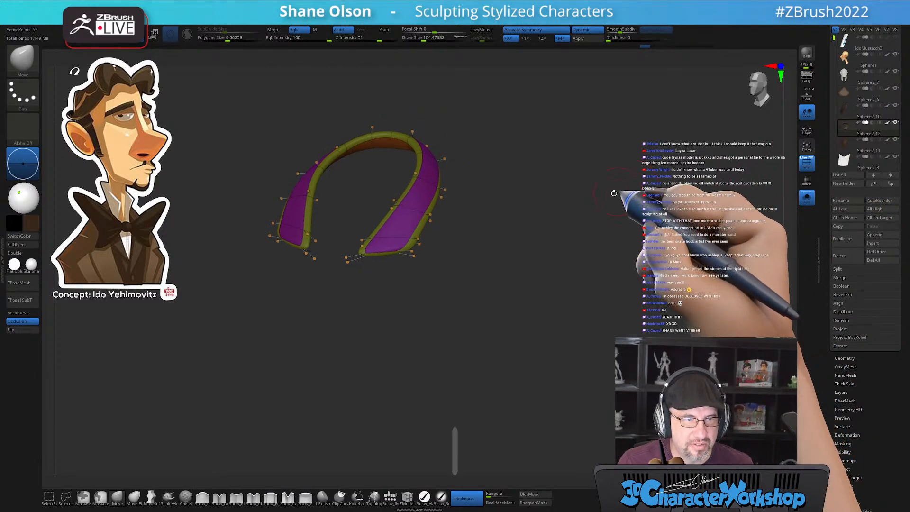
{"action": "left_click_drag", "start_coordinate": [571, 188], "coordinate": [576, 223], "text": "alt"}
{"action": "mouse_move", "coordinate": [620, 158]}
{"action": "left_mouse_down", "text": "alt"}
{"action": "mouse_move", "coordinate": [582, 236]}
{"action": "mouse_move", "coordinate": [586, 277]}
{"action": "mouse_move", "coordinate": [609, 247]}
{"action": "left_mouse_up", "text": "alt"}
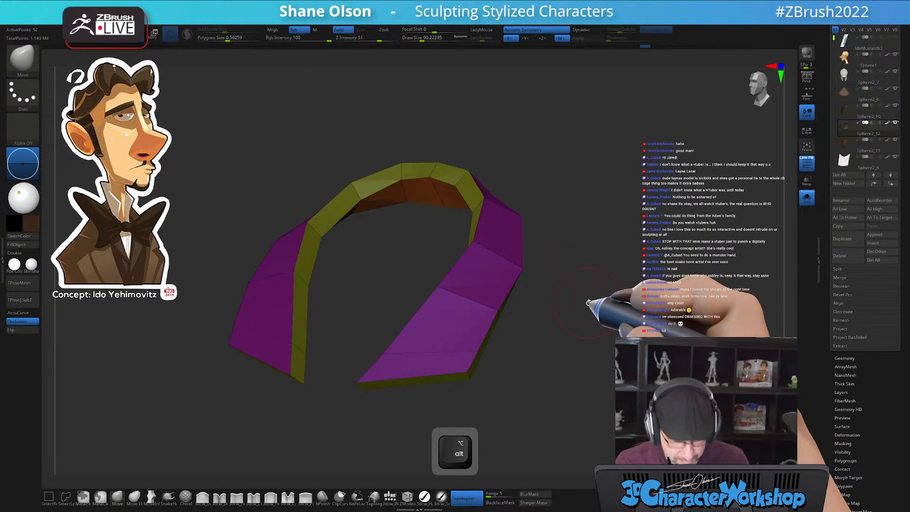
{"action": "key", "text": "s"}
{"action": "left_click_drag", "start_coordinate": [589, 301], "coordinate": [582, 302]}
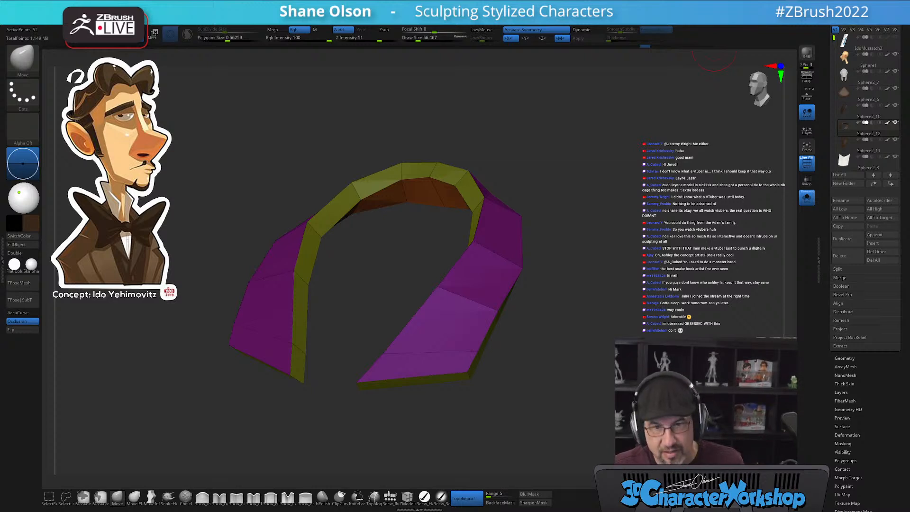
{"action": "left_click_drag", "start_coordinate": [596, 308], "coordinate": [600, 303]}
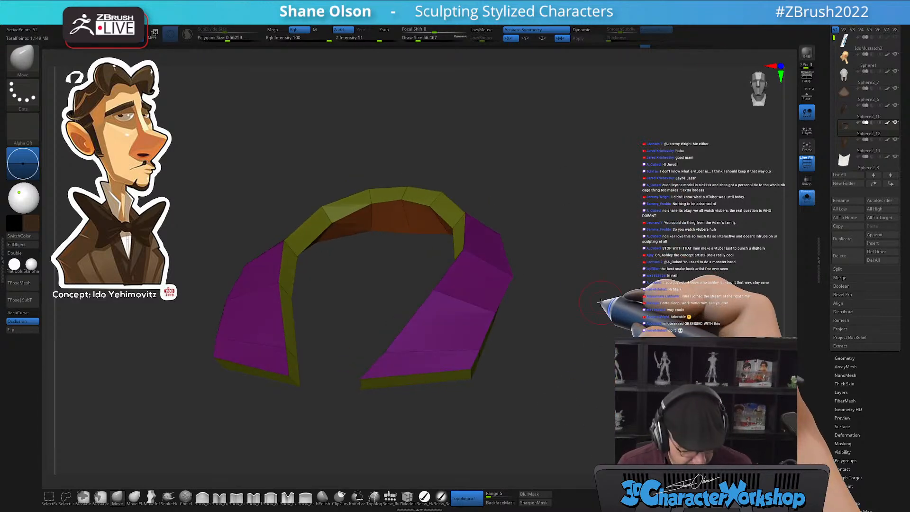
Regroup the collar strip's polygroups by face normals and crease the edges along the polygroup borders
{"action": "key", "text": "2"}
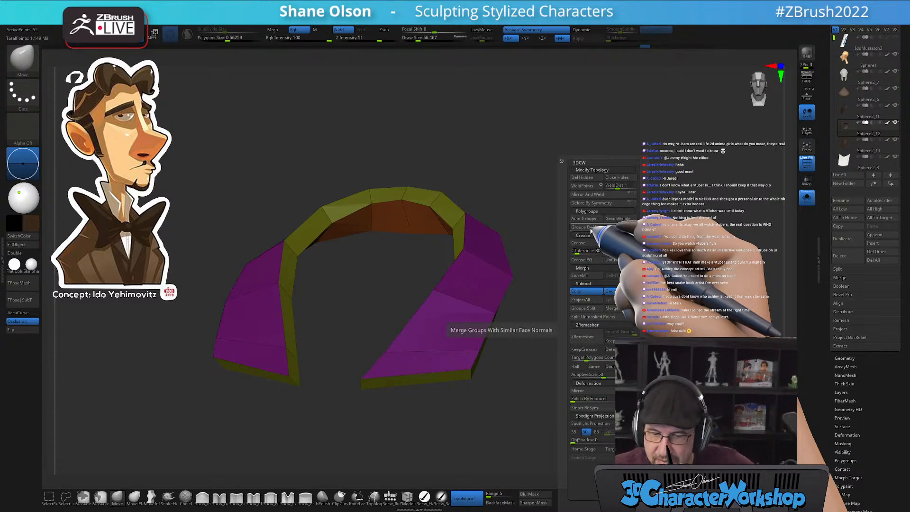
{"action": "left_click", "coordinate": [593, 228]}
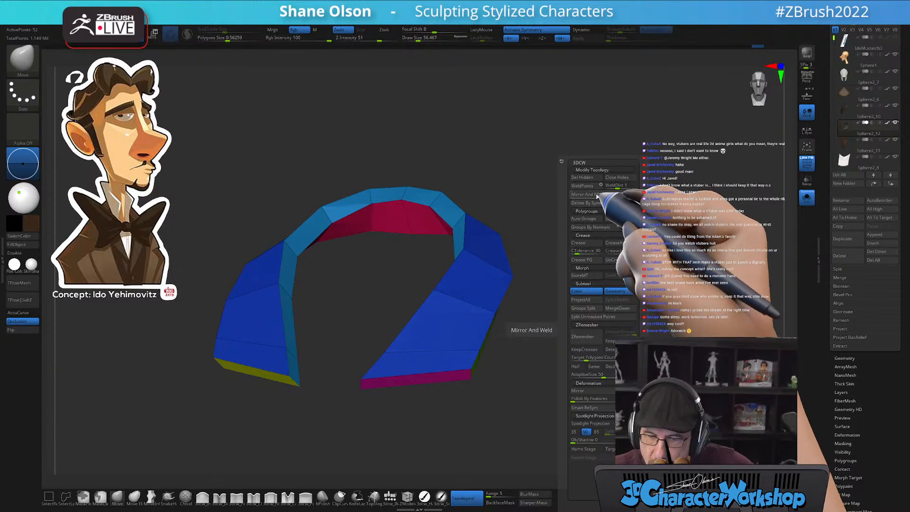
{"action": "left_click", "coordinate": [593, 228]}
{"action": "key", "text": "space"}
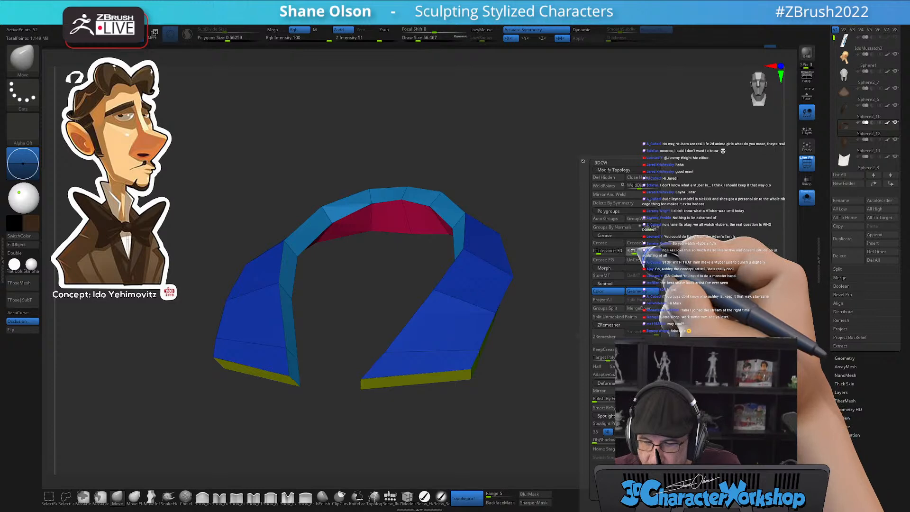
{"action": "left_click", "coordinate": [613, 260]}
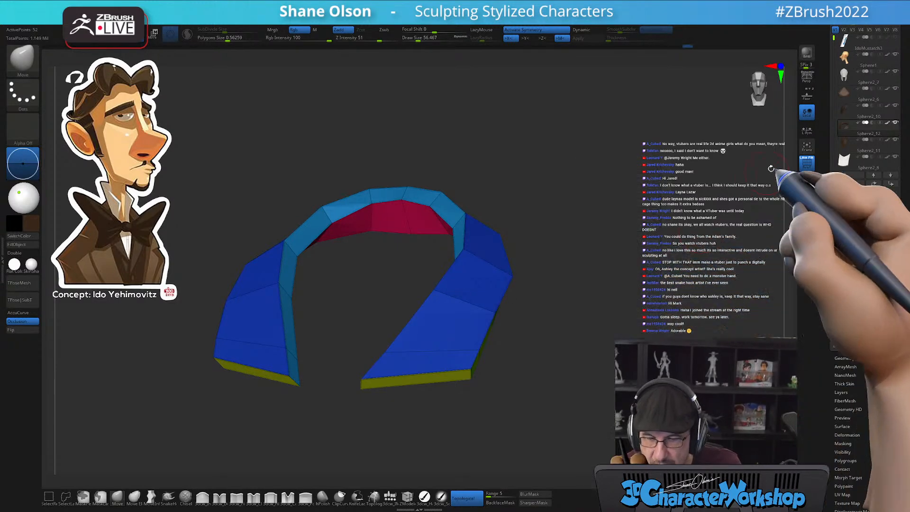
Turn on Dynamic Subdivision for the creased collar strip, hide its polyframe and bring back the whole bust
{"action": "key", "text": "d"}
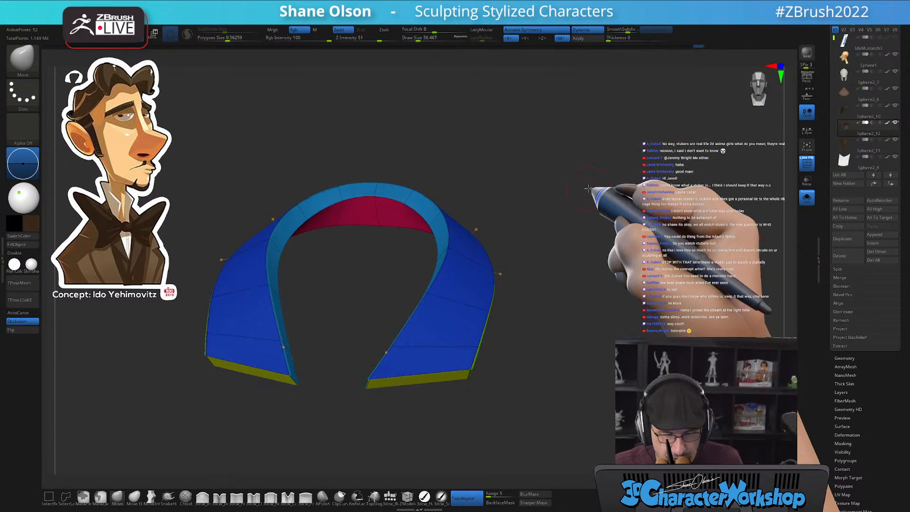
{"action": "key", "text": "shift+f"}
{"action": "left_click_drag", "start_coordinate": [587, 193], "coordinate": [599, 214]}
{"action": "key", "text": "2"}
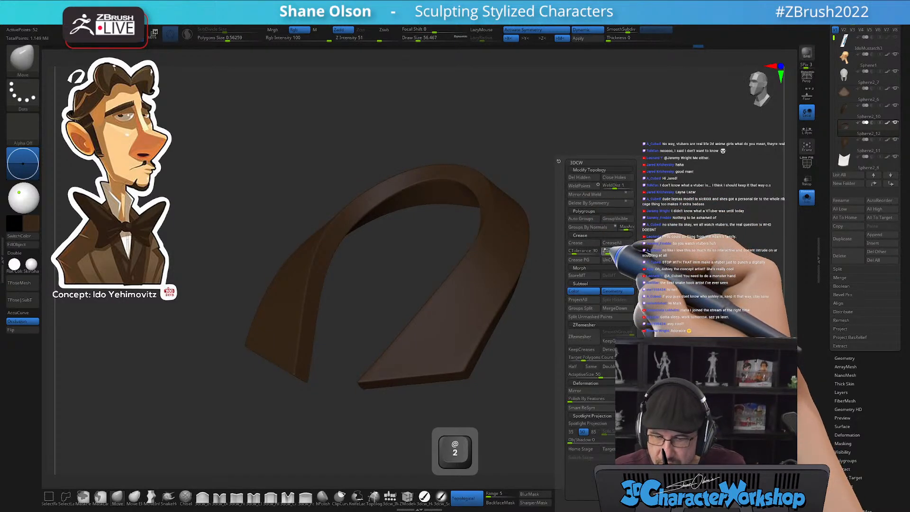
{"action": "left_click_drag", "start_coordinate": [629, 313], "coordinate": [633, 268], "text": "alt"}
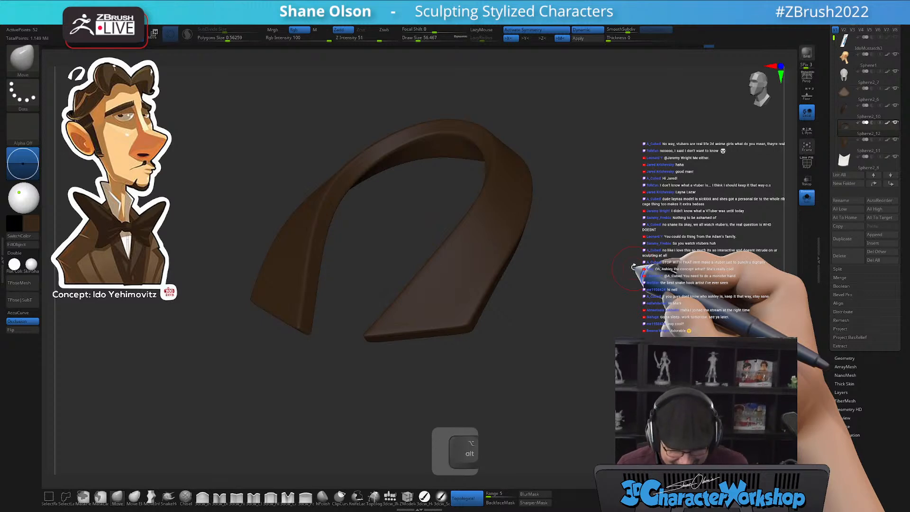
{"action": "left_click", "coordinate": [807, 197]}
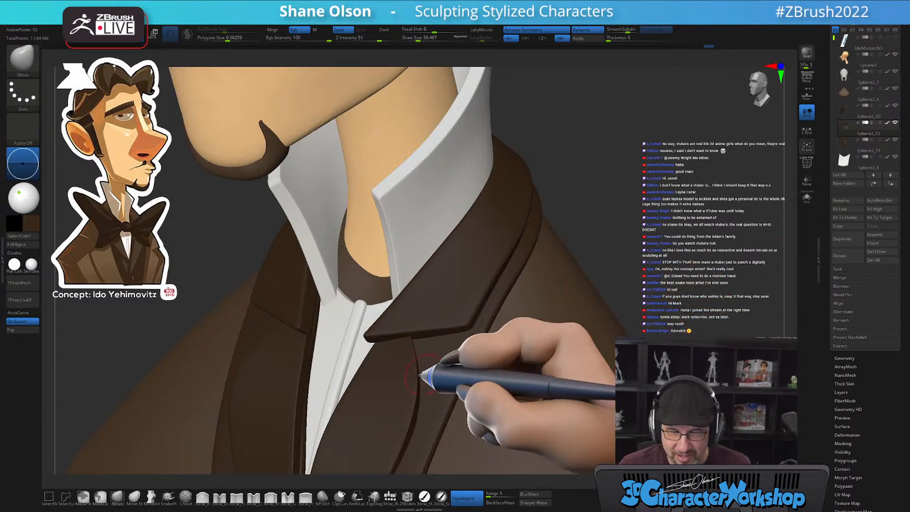
{"action": "mouse_move", "coordinate": [640, 210]}
{"action": "left_mouse_down", "text": "alt"}
{"action": "mouse_move", "coordinate": [630, 254]}
{"action": "mouse_move", "coordinate": [626, 197]}
{"action": "mouse_move", "coordinate": [640, 193]}
{"action": "left_mouse_up", "text": "alt"}
Select the lapels, check their polyframe briefly and adjust their fit against the jacket with the Move brush at a draw size of about 228
{"action": "key", "text": "shift+2"}
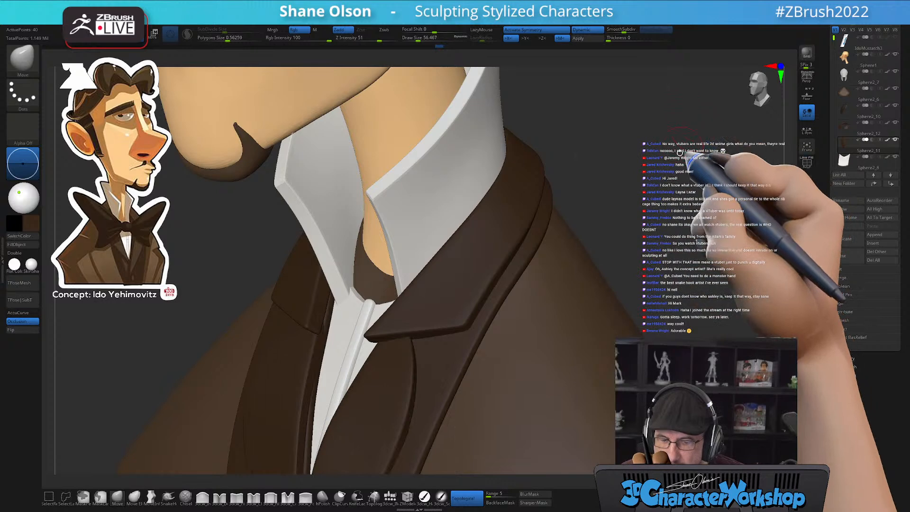
{"action": "left_click_drag", "start_coordinate": [689, 195], "coordinate": [691, 139], "text": "alt"}
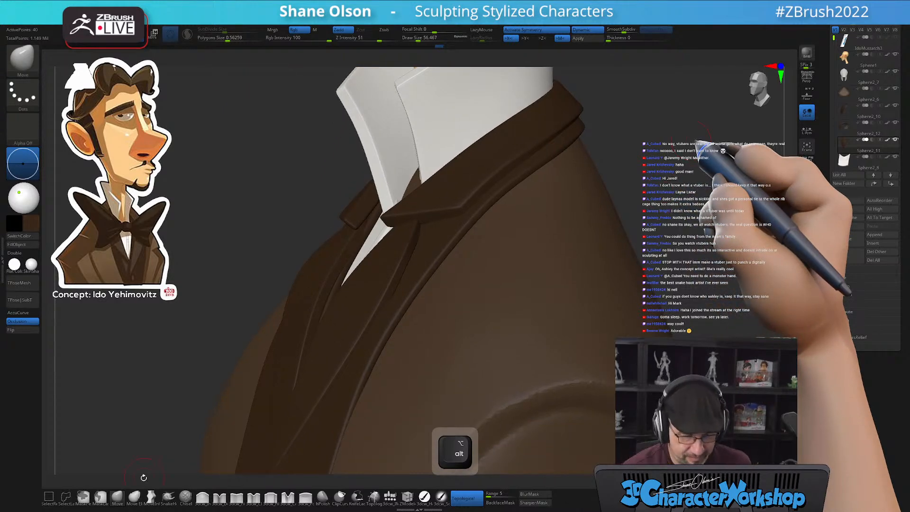
{"action": "key", "text": "s"}
{"action": "mouse_move", "coordinate": [385, 348]}
{"action": "right_mouse_down", "text": "alt"}
{"action": "mouse_move", "coordinate": [421, 297]}
{"action": "mouse_move", "coordinate": [461, 299]}
{"action": "mouse_move", "coordinate": [415, 325]}
{"action": "right_mouse_up", "text": "alt"}
{"action": "key", "text": "s"}
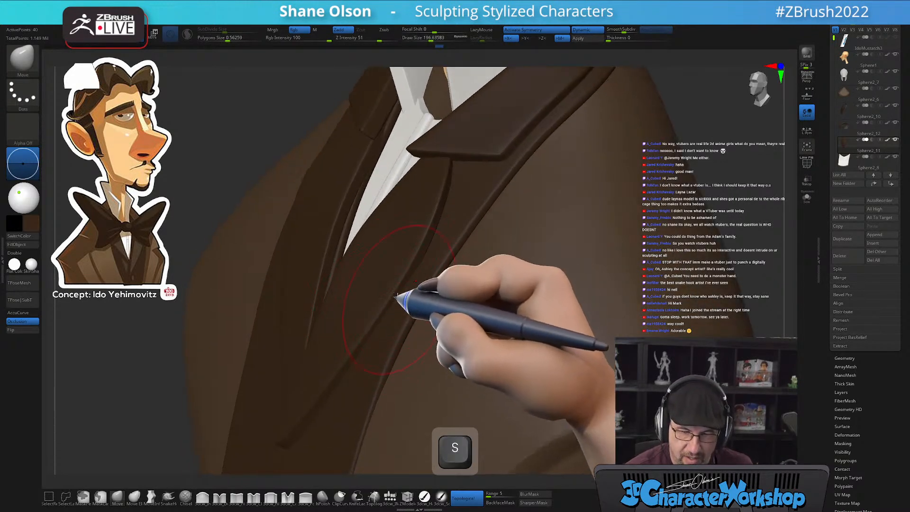
{"action": "key", "text": "shift+f"}
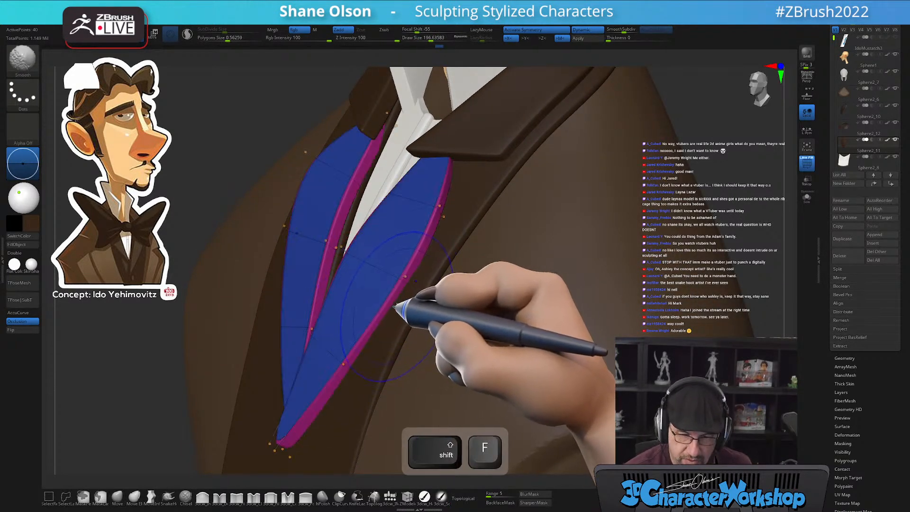
{"action": "key", "text": "shift+f"}
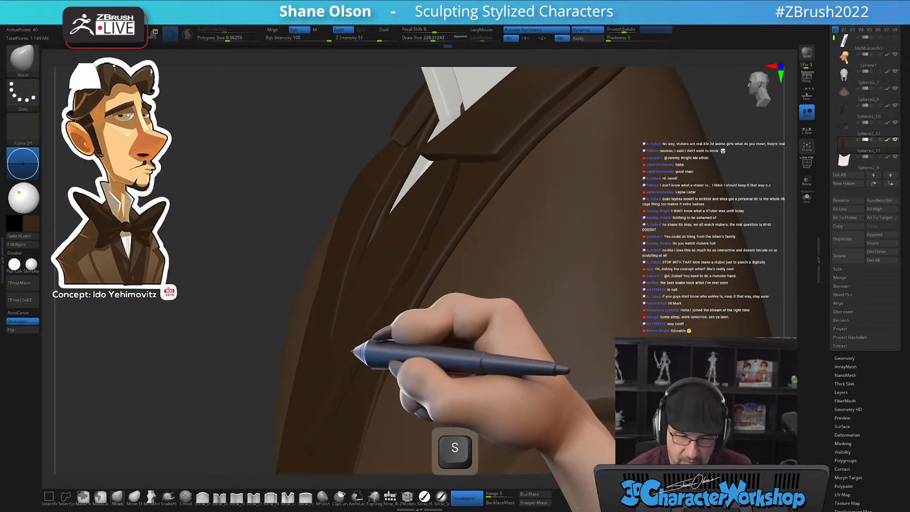
{"action": "right_click_drag", "start_coordinate": [390, 325], "coordinate": [428, 270]}
{"action": "right_click_drag", "start_coordinate": [471, 187], "coordinate": [459, 260], "text": "shift"}
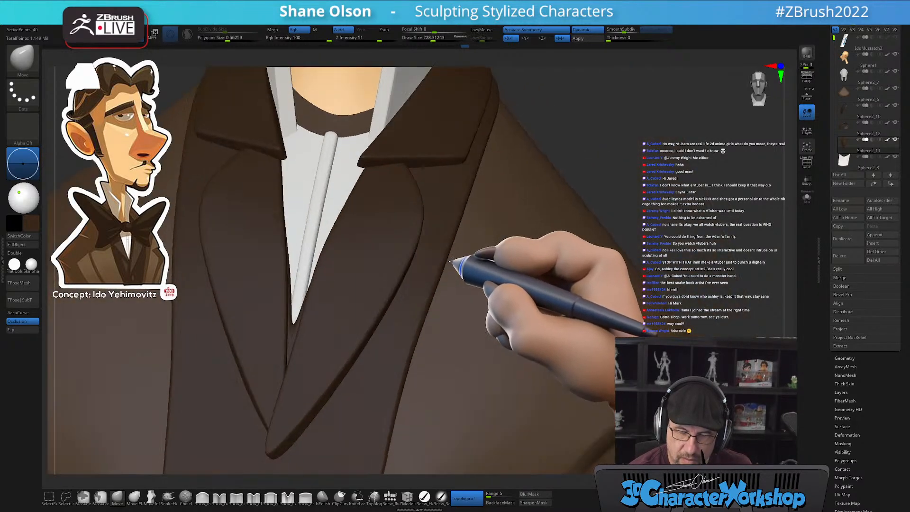
Turn symmetry off and shift the overlapping lapel's lower tip sideways with the Move brush at a draw size of about 299
{"action": "mouse_move", "coordinate": [429, 289]}
{"action": "right_mouse_down", "text": "alt"}
{"action": "mouse_move", "coordinate": [427, 355]}
{"action": "mouse_move", "coordinate": [370, 377]}
{"action": "mouse_move", "coordinate": [422, 365]}
{"action": "mouse_move", "coordinate": [408, 389]}
{"action": "right_mouse_up", "text": "alt"}
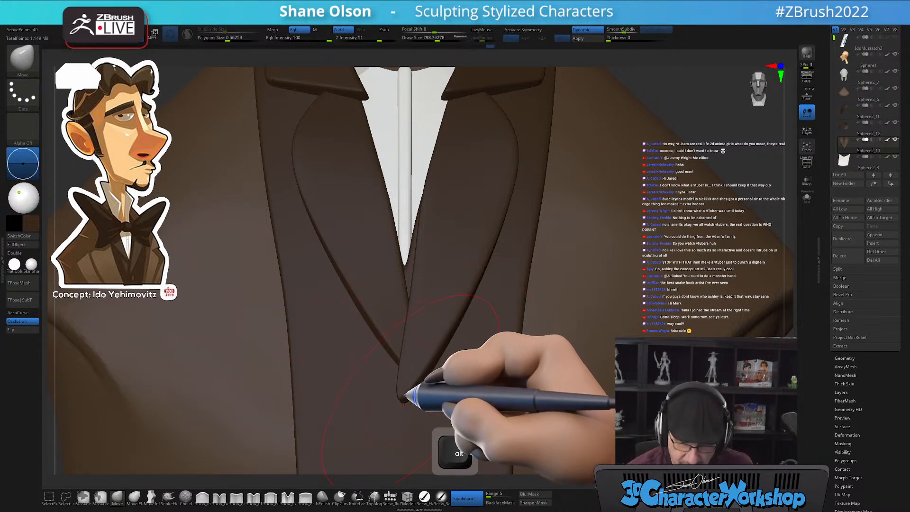
{"action": "key", "text": "shift+f"}
{"action": "key", "text": "shift+f"}
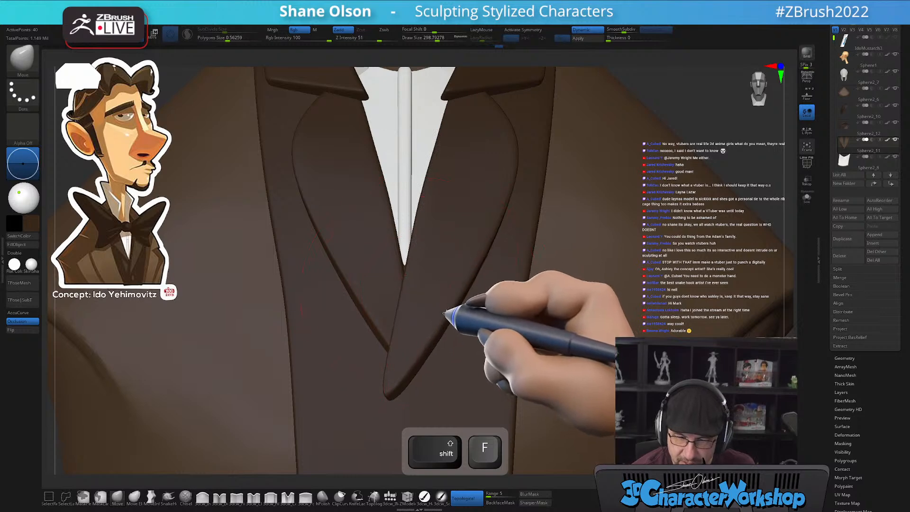
{"action": "key", "text": "s"}
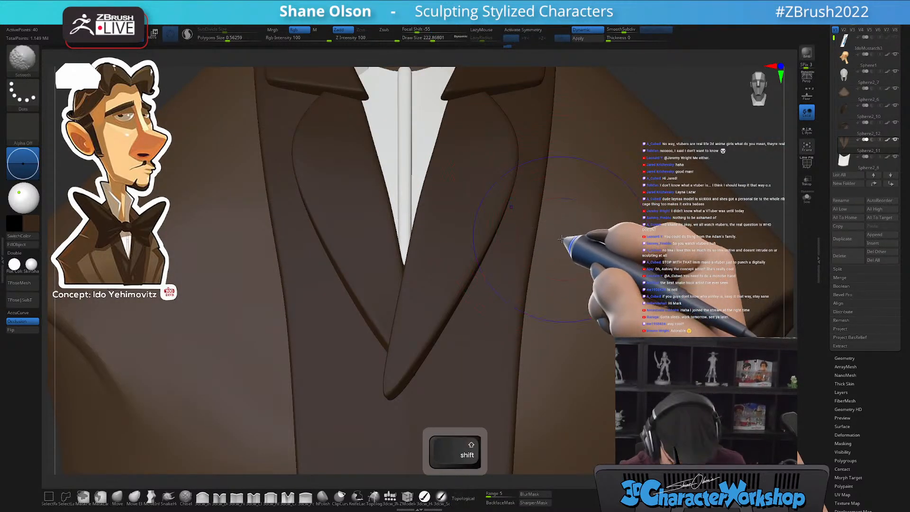
Turn off the lapels' Dynamic Subdivision, show their polyframe and set the draw size to about 140 for a close side view
{"action": "key", "text": "shift+d"}
{"action": "left_click_drag", "start_coordinate": [713, 125], "coordinate": [687, 113], "text": "shift"}
{"action": "key", "text": "shift+f"}
{"action": "left_click_drag", "start_coordinate": [335, 183], "coordinate": [238, 346], "text": "alt"}
{"action": "key", "text": "s"}
{"action": "left_click_drag", "start_coordinate": [276, 250], "coordinate": [278, 252]}
{"action": "mouse_move", "coordinate": [301, 297]}
{"action": "left_mouse_down"}
{"action": "mouse_move", "coordinate": [321, 305]}
{"action": "mouse_move", "coordinate": [326, 221]}
{"action": "mouse_move", "coordinate": [313, 230]}
{"action": "left_mouse_up"}
{"action": "key", "text": "s"}
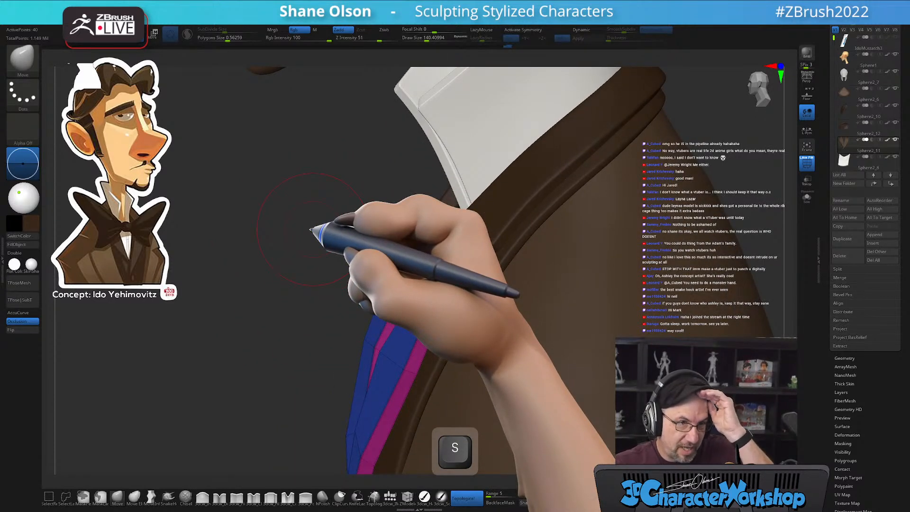
{"action": "left_click_drag", "start_coordinate": [311, 228], "coordinate": [313, 222]}
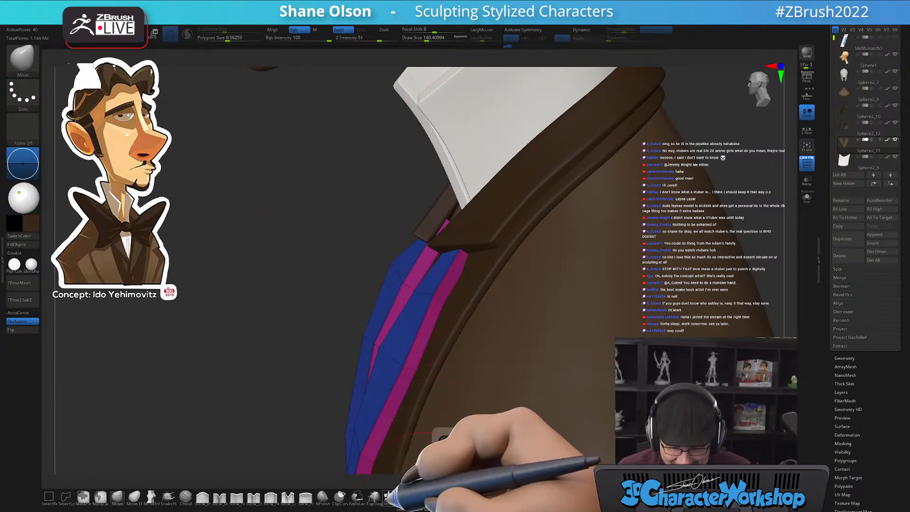
Switch to ZModeler and set its edge action to Crease with a single edge as the target
{"action": "left_click", "coordinate": [407, 497]}
{"action": "key", "text": "alt"}
{"action": "key", "text": "space"}
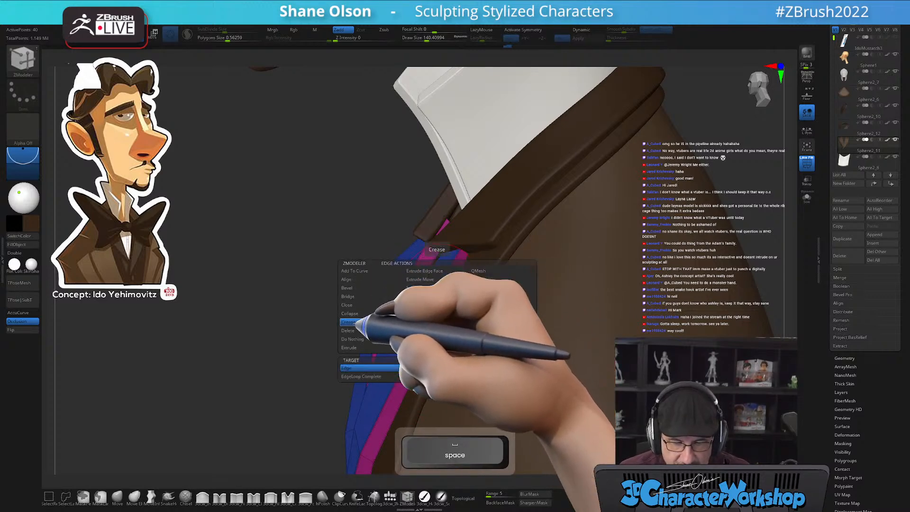
{"action": "left_click", "coordinate": [356, 323]}
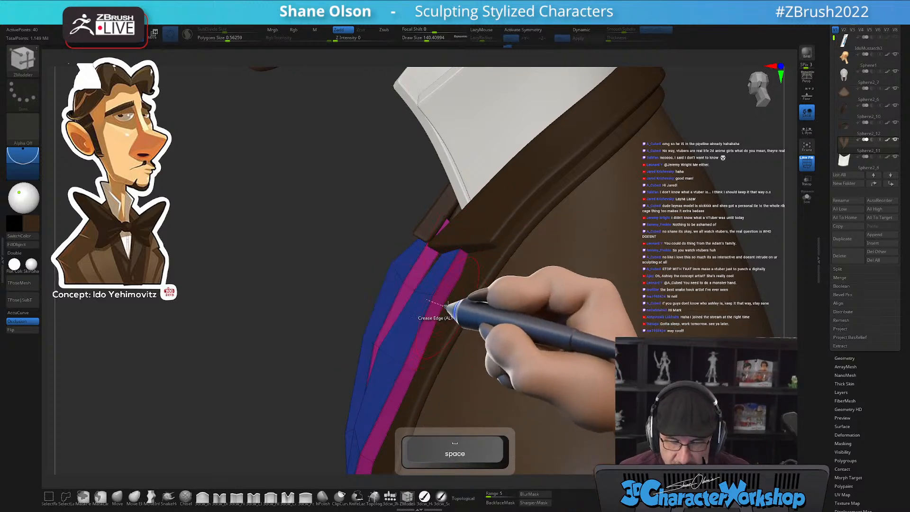
{"action": "left_click_drag", "start_coordinate": [302, 224], "coordinate": [328, 217]}
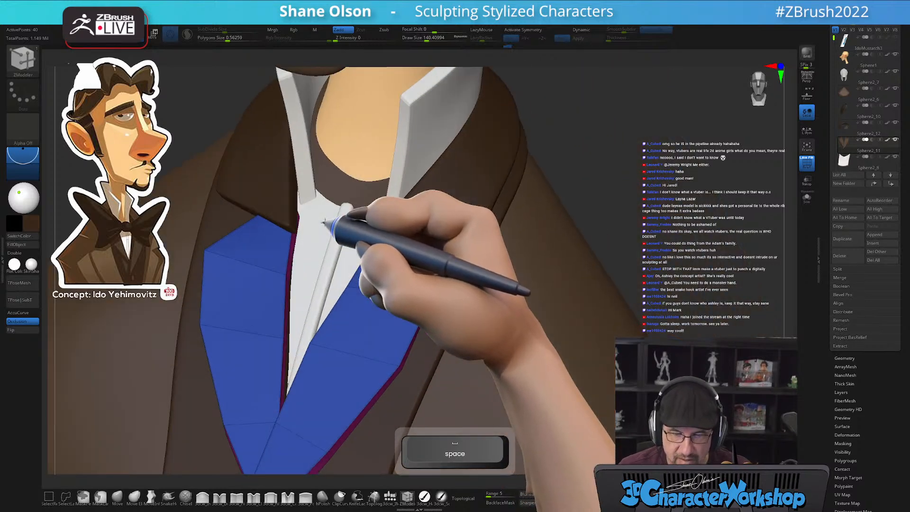
Turn on Dynamic Subdivision, isolate the lapels and adjust one lapel's upper outer corner from behind with the Move brush at a draw size of about 54
{"action": "key", "text": "d"}
{"action": "left_click_drag", "start_coordinate": [630, 237], "coordinate": [616, 204]}
{"action": "left_click", "coordinate": [807, 197]}
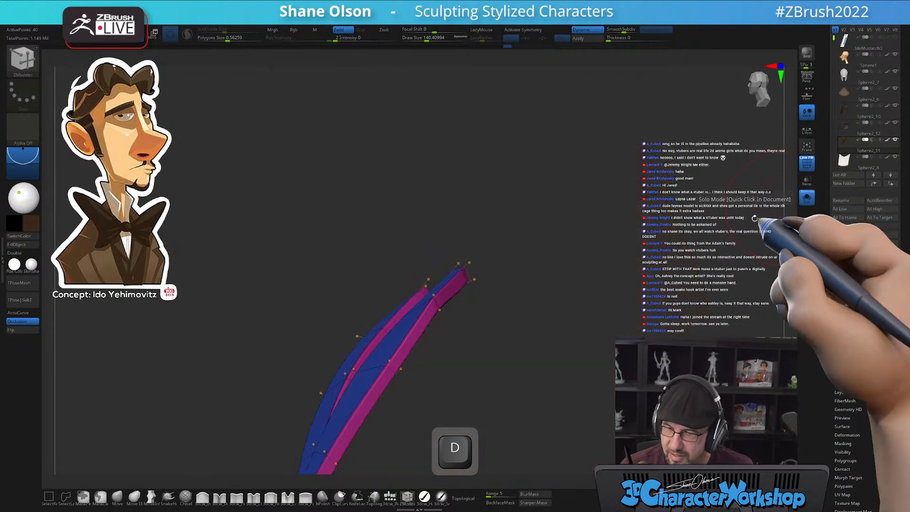
{"action": "mouse_move", "coordinate": [330, 241]}
{"action": "left_mouse_down"}
{"action": "mouse_move", "coordinate": [305, 220]}
{"action": "mouse_move", "coordinate": [382, 209]}
{"action": "left_mouse_up"}
{"action": "key", "text": "s"}
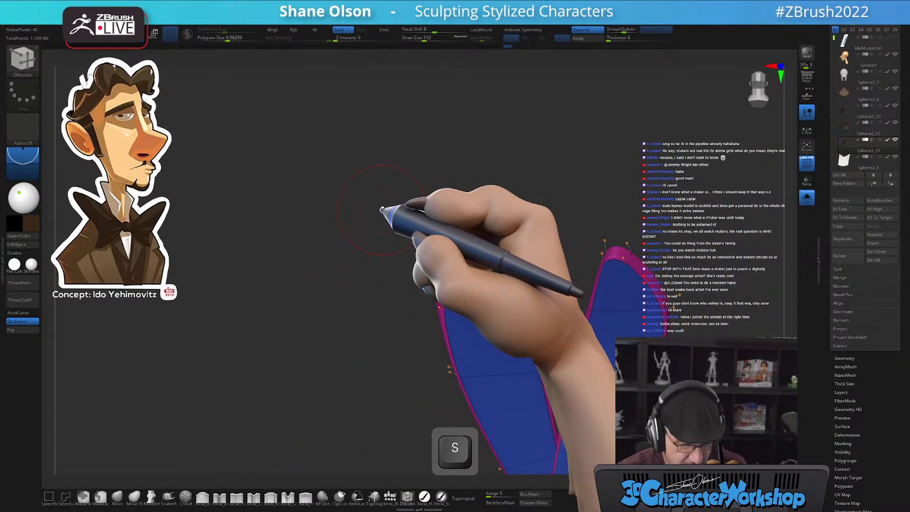
{"action": "left_click", "coordinate": [118, 498]}
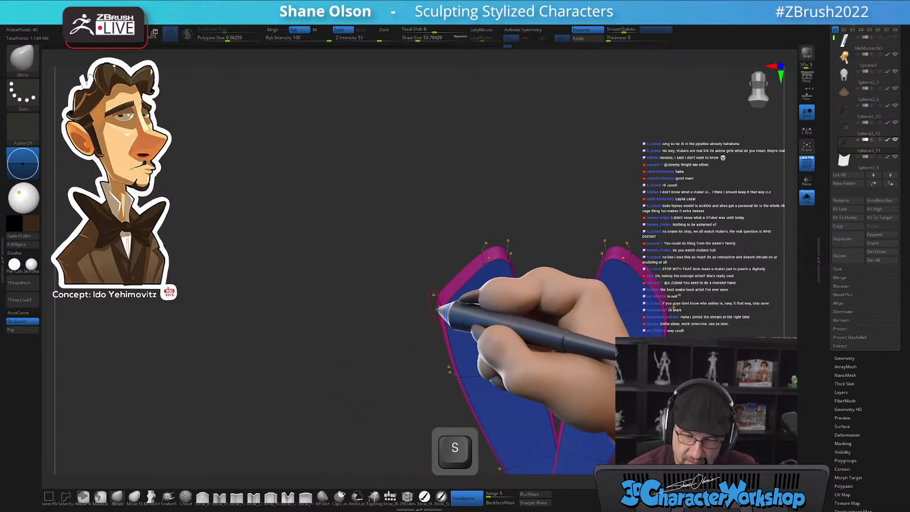
{"action": "left_click_drag", "start_coordinate": [464, 337], "coordinate": [568, 354]}
Hide the lapels' polyframe and bring back the whole bust to check the lapels against the collar
{"action": "key", "text": "shift+f"}
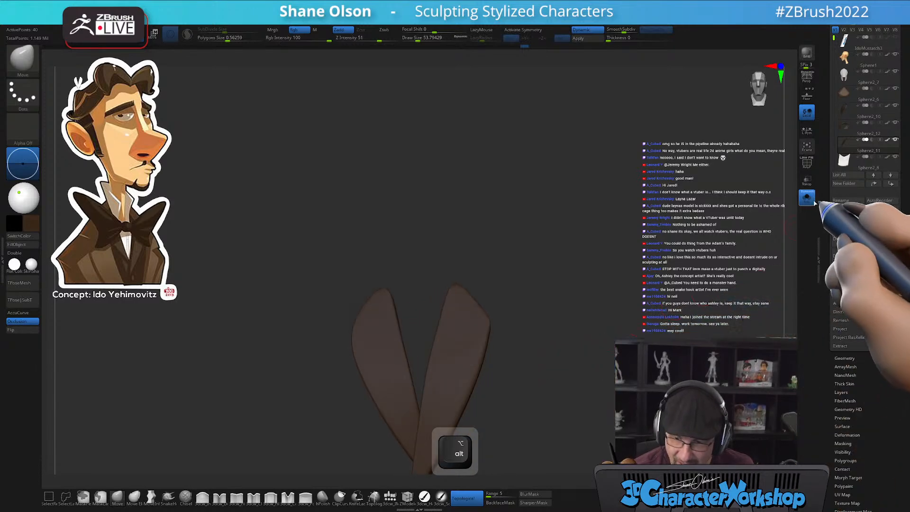
{"action": "left_click", "coordinate": [806, 196]}
{"action": "mouse_move", "coordinate": [654, 262]}
{"action": "left_mouse_down", "text": "alt"}
{"action": "mouse_move", "coordinate": [609, 258]}
{"action": "mouse_move", "coordinate": [602, 310]}
{"action": "mouse_move", "coordinate": [610, 308]}
{"action": "mouse_move", "coordinate": [590, 335]}
{"action": "left_mouse_up", "text": "alt"}
{"action": "key", "text": "shift"}
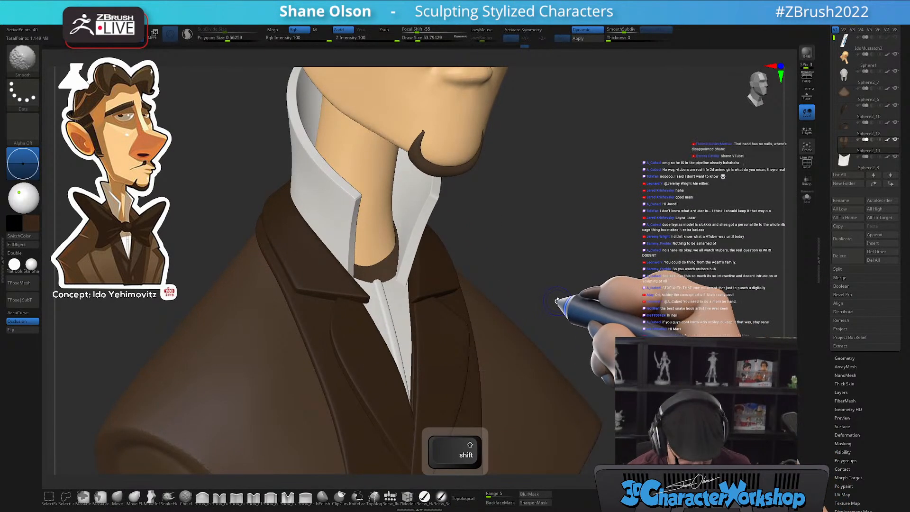
Show the lapels' polyframe and turn off their Dynamic Subdivision with the whole bust in view
{"action": "key", "text": "shift+f"}
{"action": "key", "text": "shift+d"}
{"action": "left_click_drag", "start_coordinate": [562, 283], "coordinate": [537, 273], "text": "alt"}
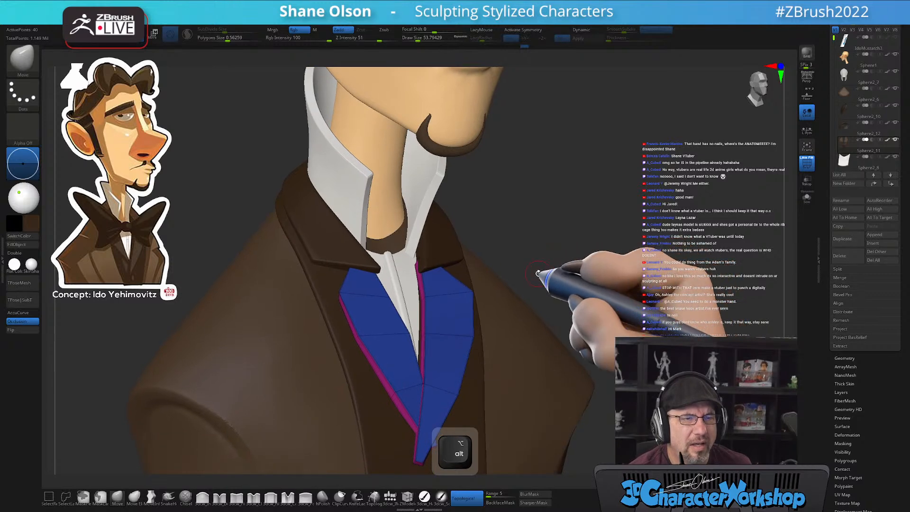
{"action": "left_click_drag", "start_coordinate": [605, 244], "coordinate": [565, 228], "text": "alt"}
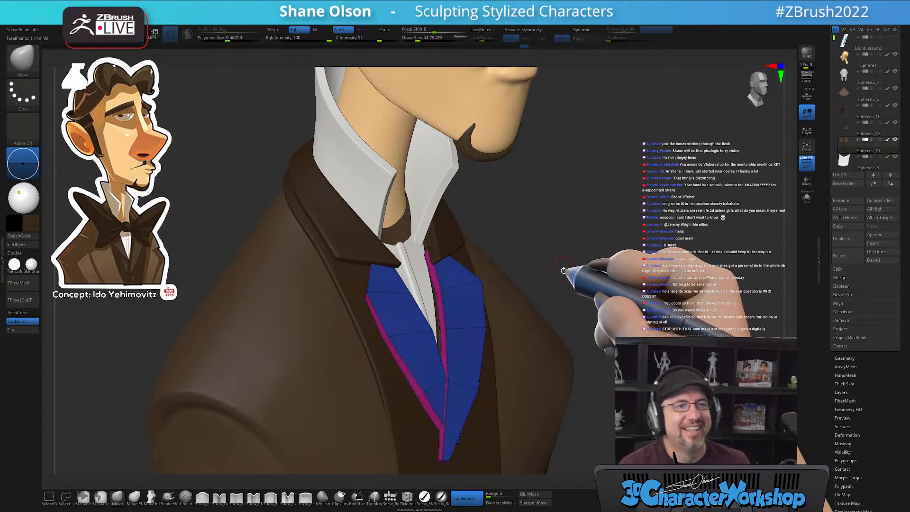
Isolate the lapels, switch to the ZModeler brush and turn on the lapels' Dynamic Subdivision
{"action": "left_click_drag", "start_coordinate": [559, 265], "coordinate": [544, 270]}
{"action": "left_click_drag", "start_coordinate": [595, 214], "coordinate": [563, 234]}
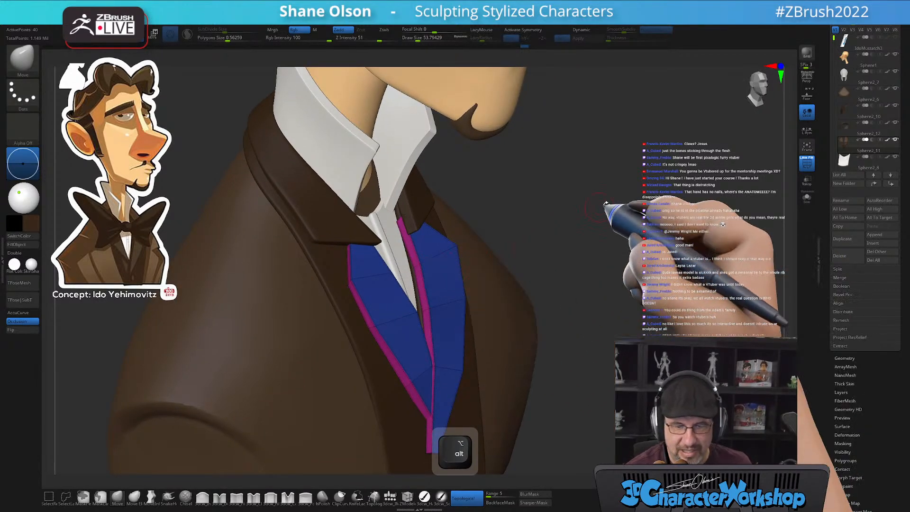
{"action": "left_click", "coordinate": [807, 197]}
{"action": "left_click_drag", "start_coordinate": [721, 237], "coordinate": [556, 323]}
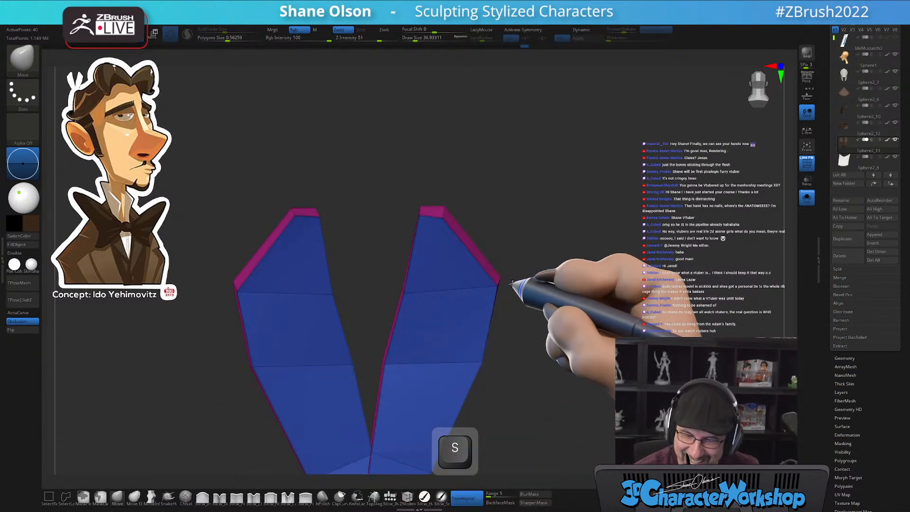
{"action": "mouse_move", "coordinate": [542, 280]}
{"action": "left_mouse_down"}
{"action": "mouse_move", "coordinate": [578, 309]}
{"action": "mouse_move", "coordinate": [497, 380]}
{"action": "left_mouse_up"}
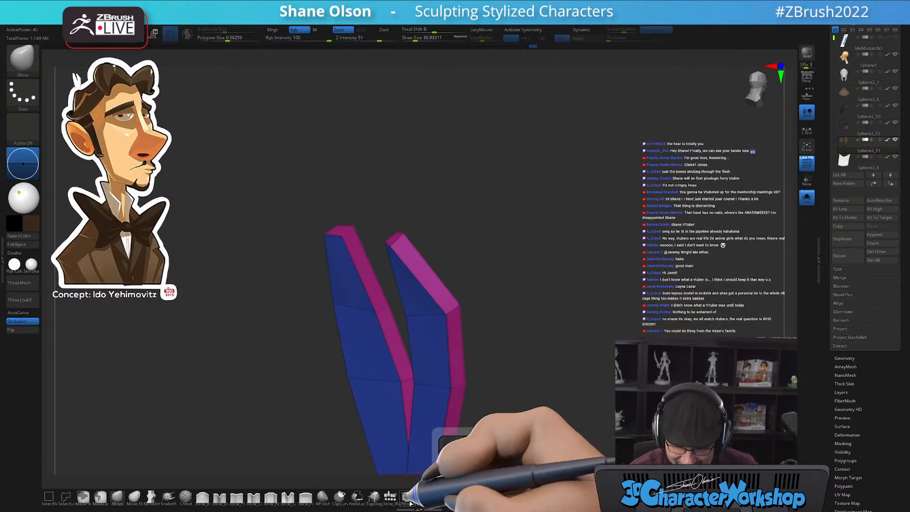
{"action": "left_click", "coordinate": [408, 496]}
{"action": "left_click_drag", "start_coordinate": [539, 305], "coordinate": [628, 377], "text": "alt"}
{"action": "key", "text": "d"}
{"action": "left_click_drag", "start_coordinate": [569, 310], "coordinate": [426, 212], "text": "alt"}
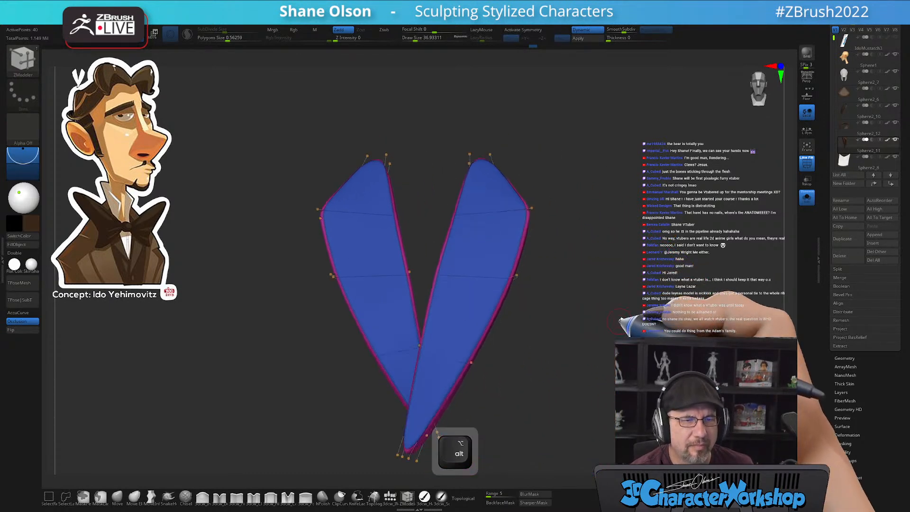
{"action": "left_click_drag", "start_coordinate": [592, 318], "coordinate": [590, 332]}
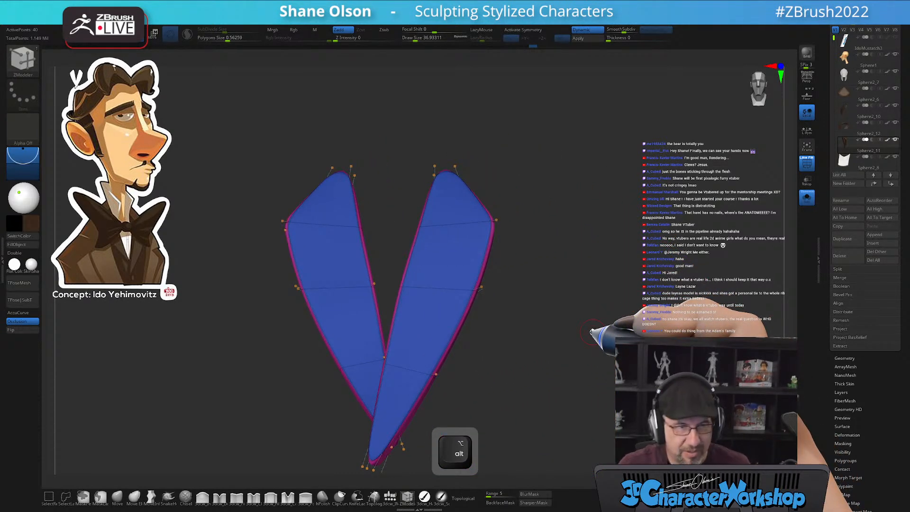
Hide the lapels' polyframe and bring back the whole bust to check the smoothed lapels against the jacket
{"action": "key", "text": "shift+f"}
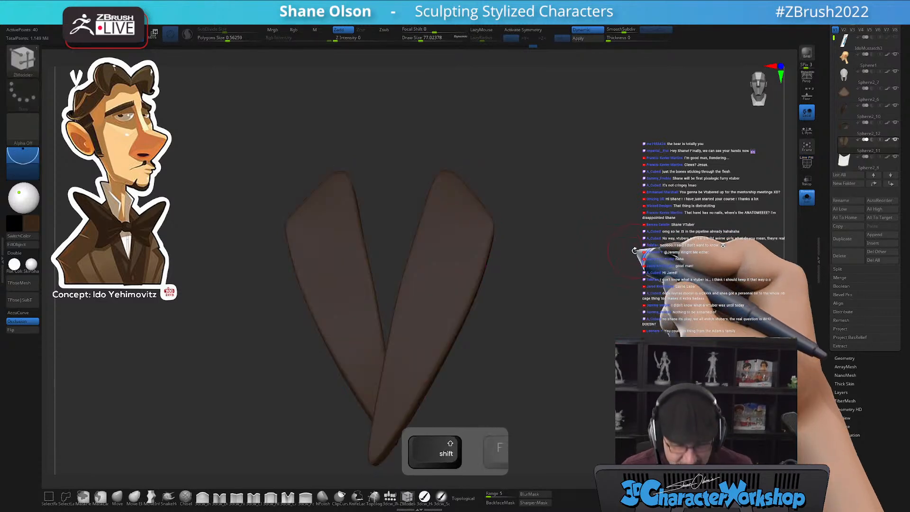
{"action": "left_click", "coordinate": [807, 197]}
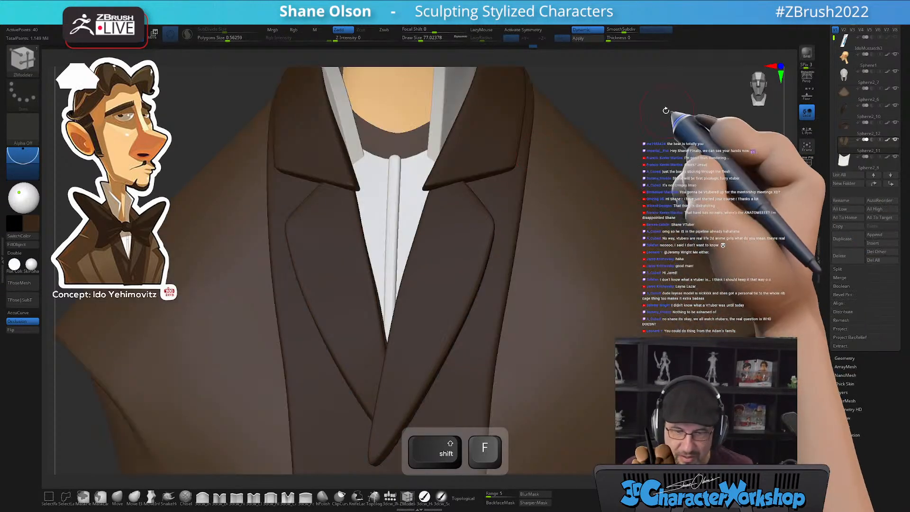
{"action": "left_click_drag", "start_coordinate": [667, 135], "coordinate": [660, 160]}
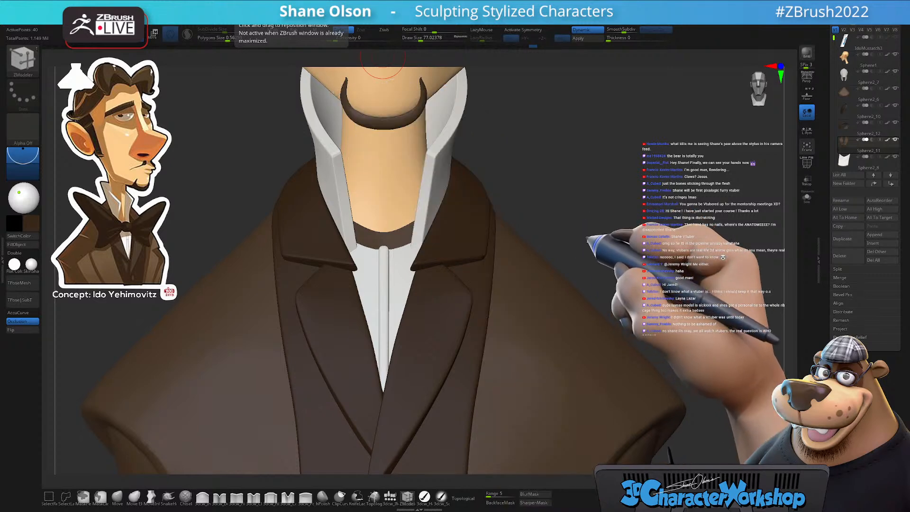
{"action": "mouse_move", "coordinate": [570, 251]}
{"action": "left_mouse_down"}
{"action": "mouse_move", "coordinate": [590, 257]}
{"action": "mouse_move", "coordinate": [584, 240]}
{"action": "left_mouse_up"}
Adjust the front lower corners of the jacket collar with the Move brush, using X symmetry and a draw size up to about 172
{"action": "left_click", "coordinate": [117, 497]}
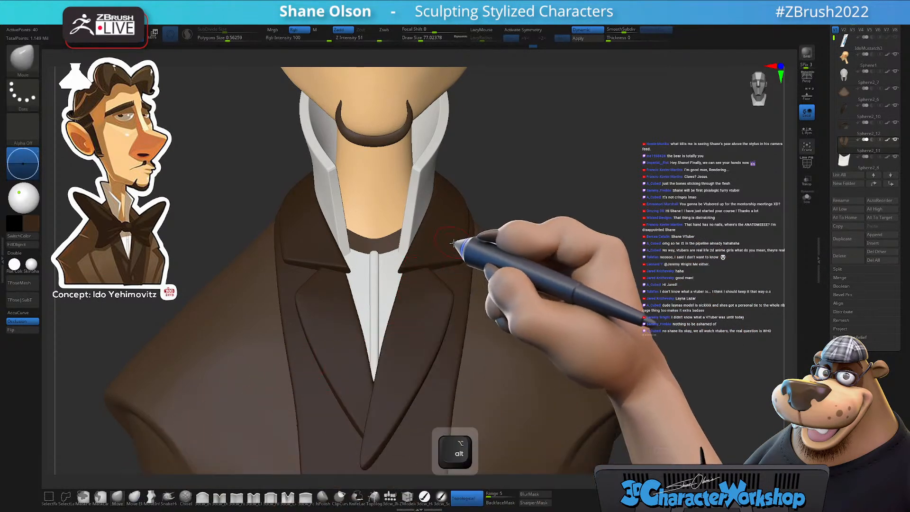
{"action": "key", "text": "x"}
{"action": "key", "text": "s"}
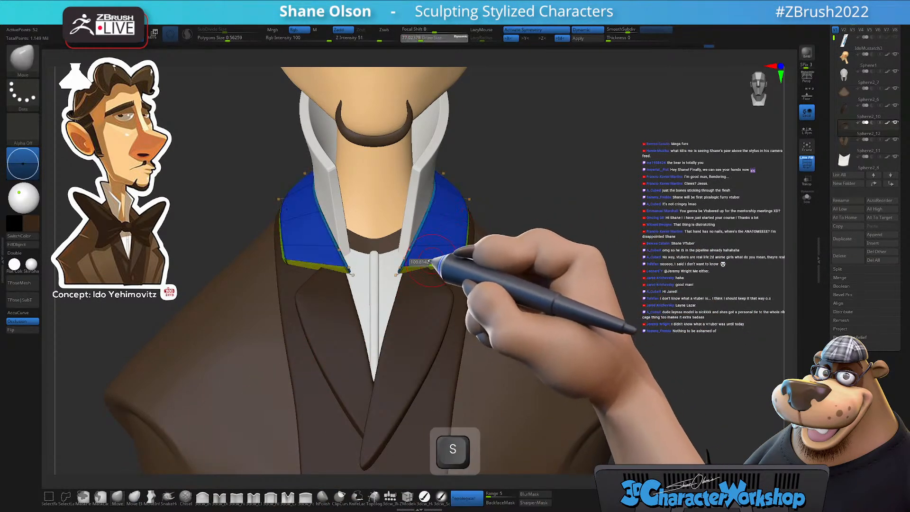
{"action": "mouse_move", "coordinate": [439, 259]}
{"action": "left_mouse_down"}
{"action": "mouse_move", "coordinate": [413, 270]}
{"action": "mouse_move", "coordinate": [425, 247]}
{"action": "left_mouse_up"}
{"action": "key", "text": "s"}
{"action": "left_click_drag", "start_coordinate": [418, 249], "coordinate": [408, 264]}
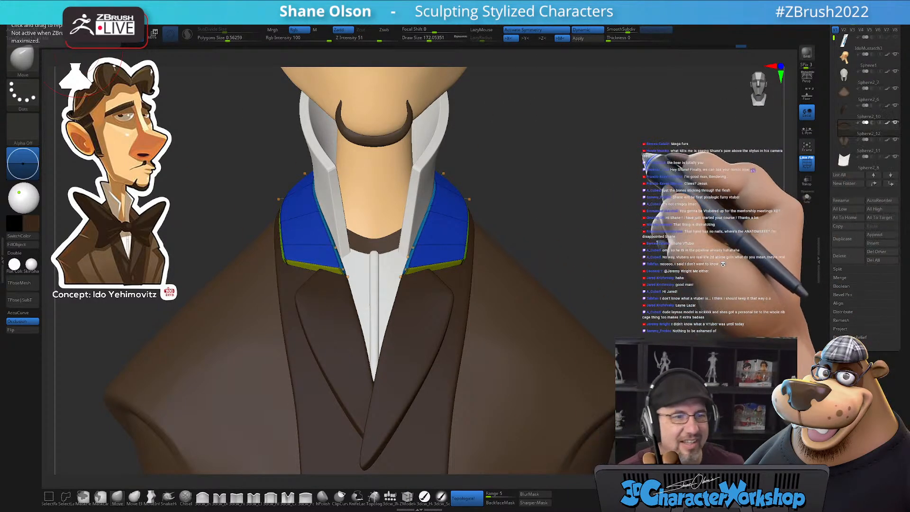
Shift the jacket collar's inner front tips from a three-quarter view with the Move brush at a draw size of about 286
{"action": "mouse_move", "coordinate": [633, 242]}
{"action": "left_mouse_down"}
{"action": "mouse_move", "coordinate": [629, 250]}
{"action": "mouse_move", "coordinate": [605, 224]}
{"action": "left_mouse_up"}
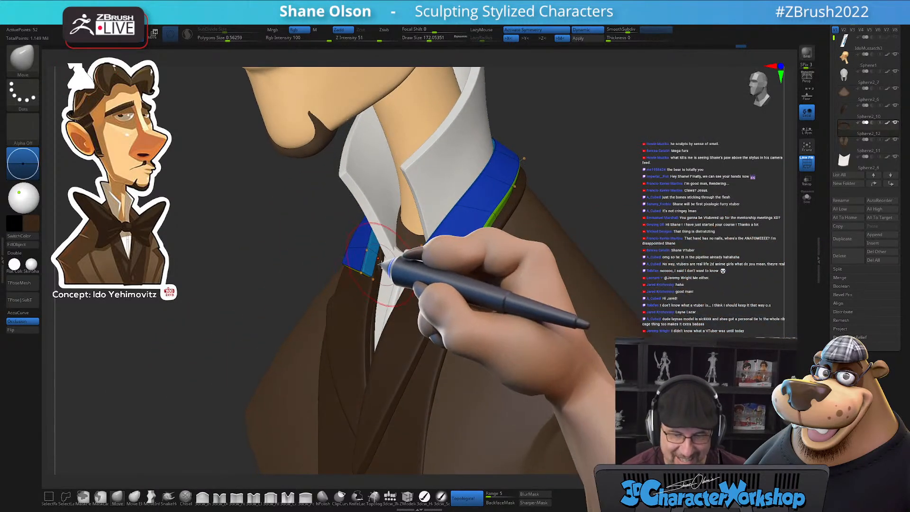
{"action": "key", "text": "bracketright"}
{"action": "key", "text": "bracketright"}
{"action": "key", "text": "bracketright"}
{"action": "left_click_drag", "start_coordinate": [375, 259], "coordinate": [382, 255]}
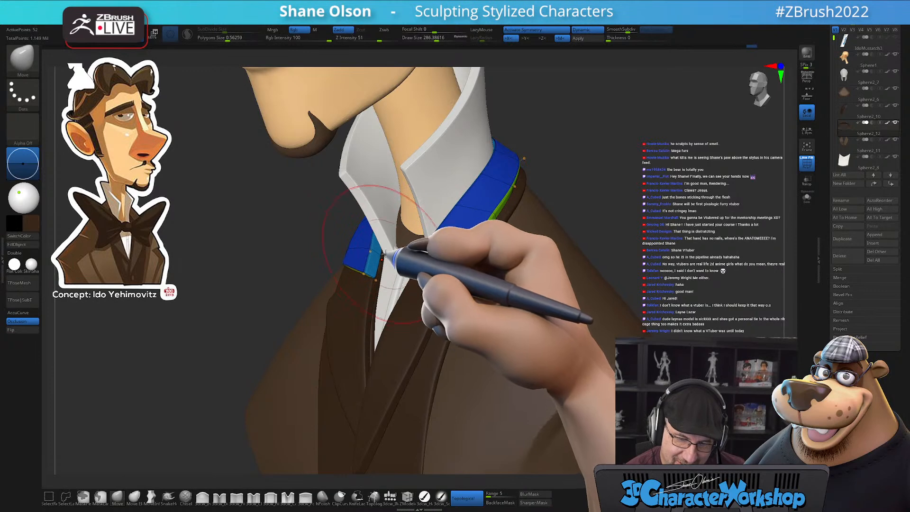
{"action": "mouse_move", "coordinate": [397, 244]}
{"action": "right_mouse_down", "text": "alt"}
{"action": "mouse_move", "coordinate": [392, 255]}
{"action": "mouse_move", "coordinate": [375, 253]}
{"action": "right_mouse_up", "text": "alt"}
Make the lapels the active subtool and hide the polyframe
{"action": "right_click_drag", "start_coordinate": [362, 309], "coordinate": [343, 346]}
{"action": "left_click", "coordinate": [345, 372], "text": "alt"}
{"action": "right_click_drag", "start_coordinate": [371, 305], "coordinate": [586, 360]}
{"action": "key", "text": "shift+f"}
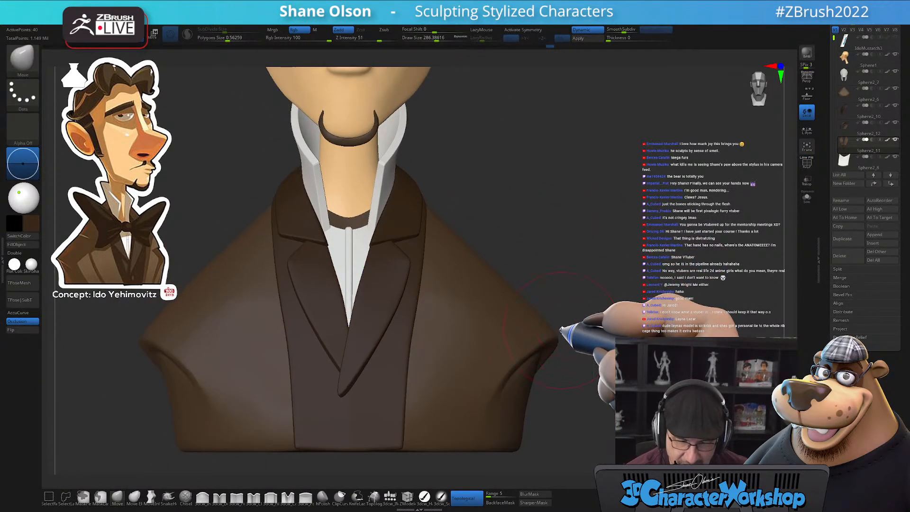
Examine the collar, lapels and jacket from front and three-quarter views for their fit with the concept art
{"action": "right_click_drag", "start_coordinate": [589, 297], "coordinate": [601, 271], "text": "alt"}
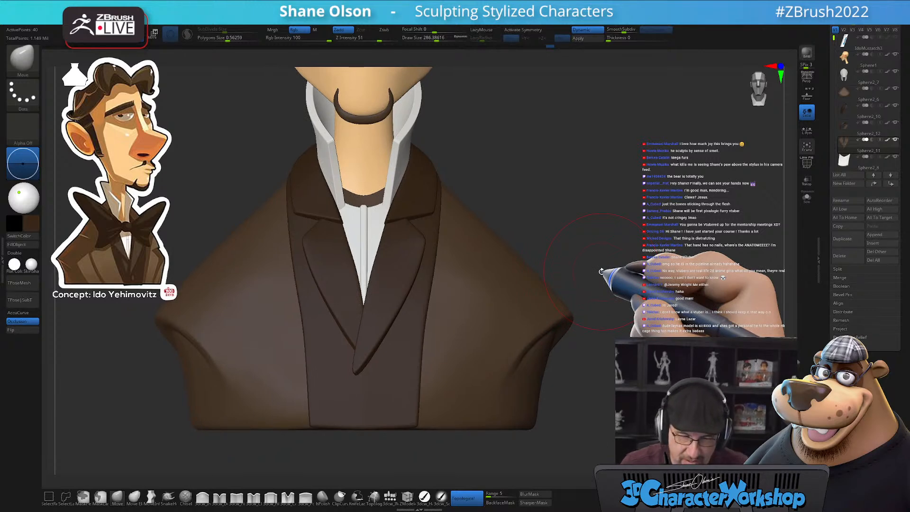
{"action": "key", "text": "s"}
{"action": "left_click_drag", "start_coordinate": [594, 213], "coordinate": [587, 215]}
{"action": "right_click_drag", "start_coordinate": [587, 215], "coordinate": [596, 198], "text": "alt"}
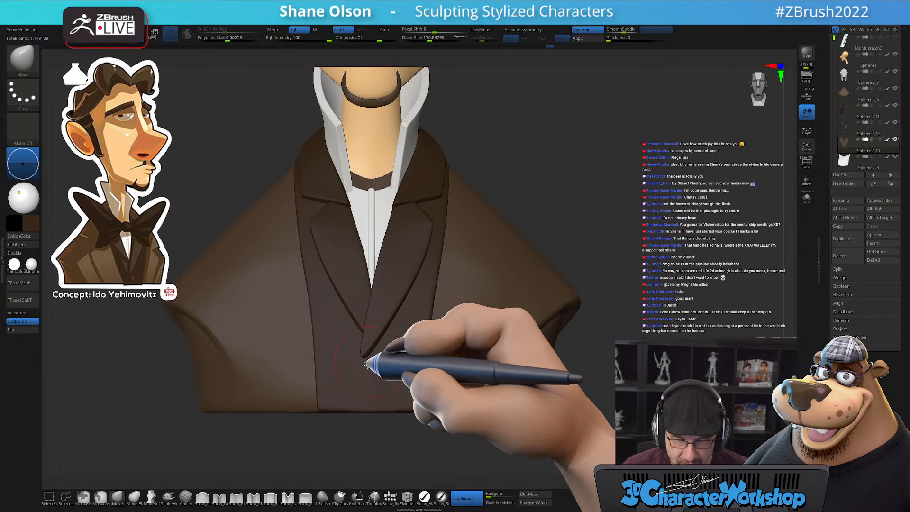
{"action": "right_click_drag", "start_coordinate": [509, 285], "coordinate": [599, 205]}
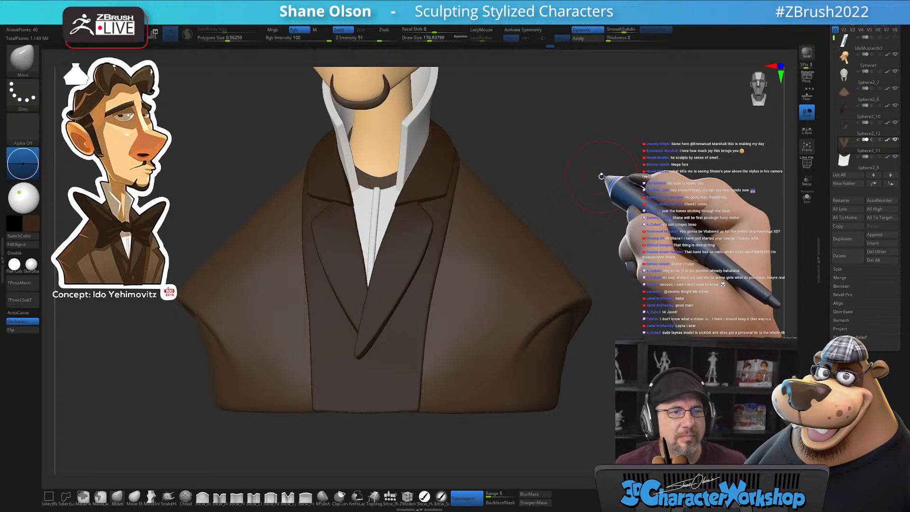
{"action": "right_click_drag", "start_coordinate": [589, 146], "coordinate": [612, 212]}
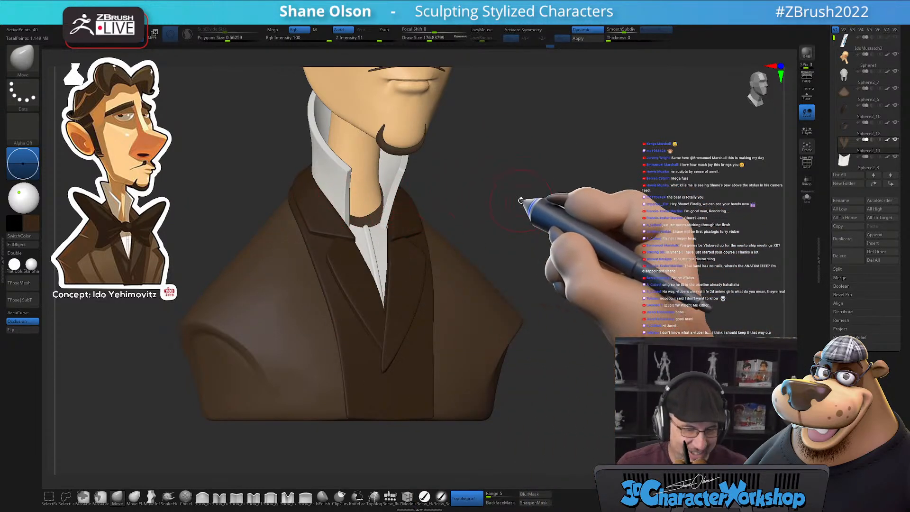
{"action": "left_click_drag", "start_coordinate": [528, 205], "coordinate": [534, 205]}
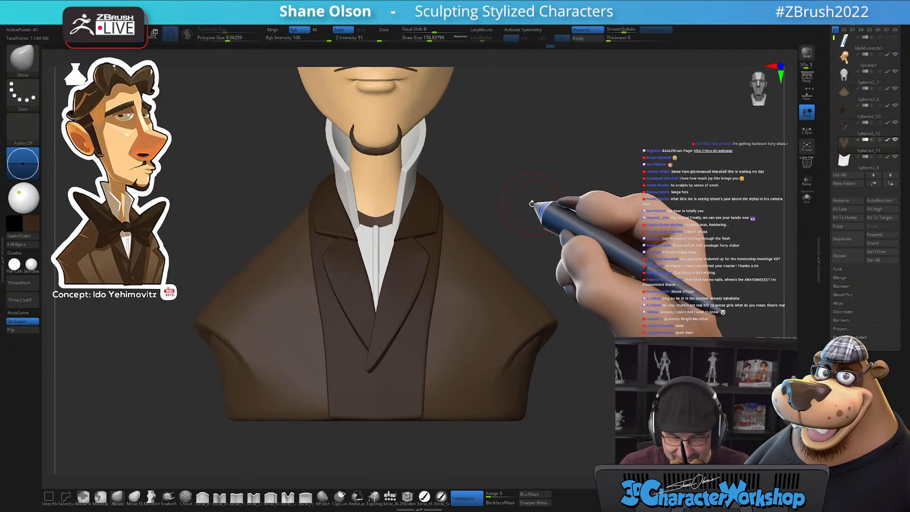
{"action": "left_click_drag", "start_coordinate": [540, 215], "coordinate": [545, 225], "text": "alt"}
{"action": "key", "text": "s"}
{"action": "left_click_drag", "start_coordinate": [552, 220], "coordinate": [540, 230], "text": "alt"}
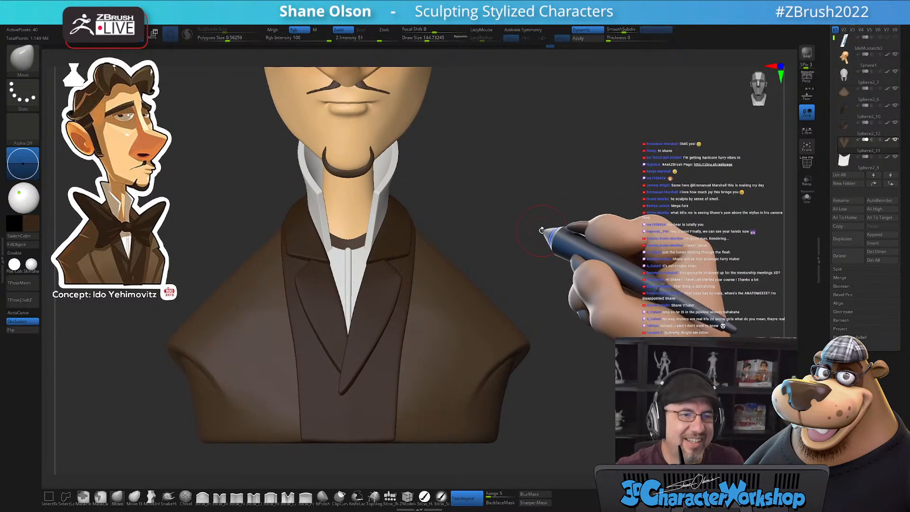
{"action": "left_click_drag", "start_coordinate": [575, 199], "coordinate": [575, 198]}
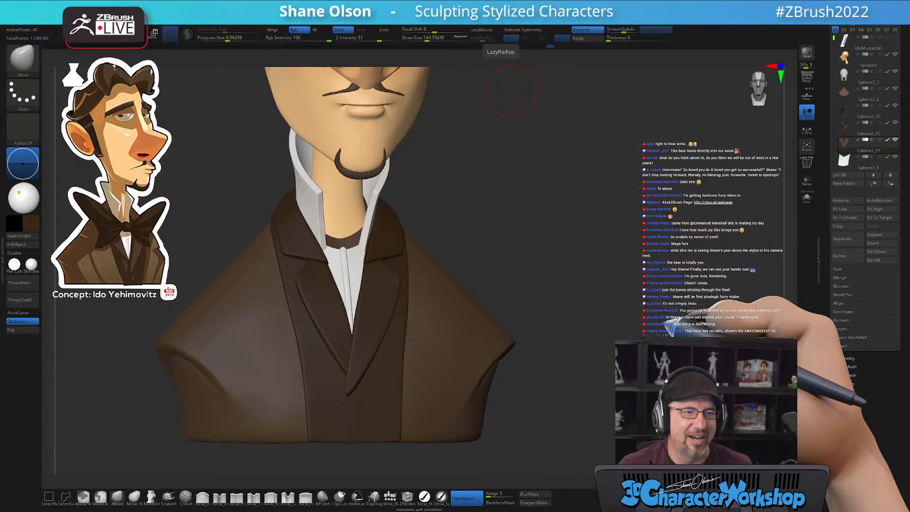
{"action": "left_click_drag", "start_coordinate": [624, 204], "coordinate": [606, 230], "text": "alt"}
{"action": "left_click_drag", "start_coordinate": [699, 217], "coordinate": [647, 219]}
{"action": "left_click_drag", "start_coordinate": [572, 231], "coordinate": [595, 232], "text": "alt"}
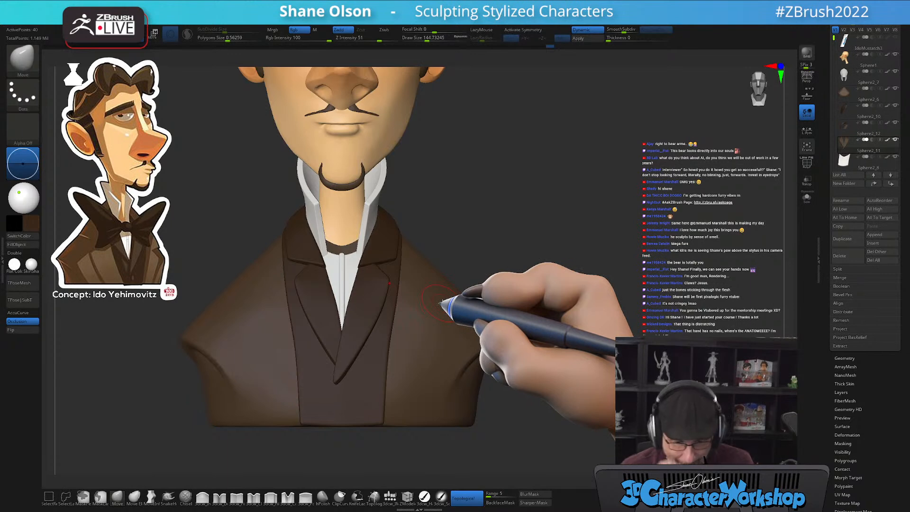
{"action": "mouse_move", "coordinate": [540, 260]}
{"action": "left_mouse_down"}
{"action": "mouse_move", "coordinate": [563, 242]}
{"action": "mouse_move", "coordinate": [535, 274]}
{"action": "mouse_move", "coordinate": [538, 291]}
{"action": "left_mouse_up"}
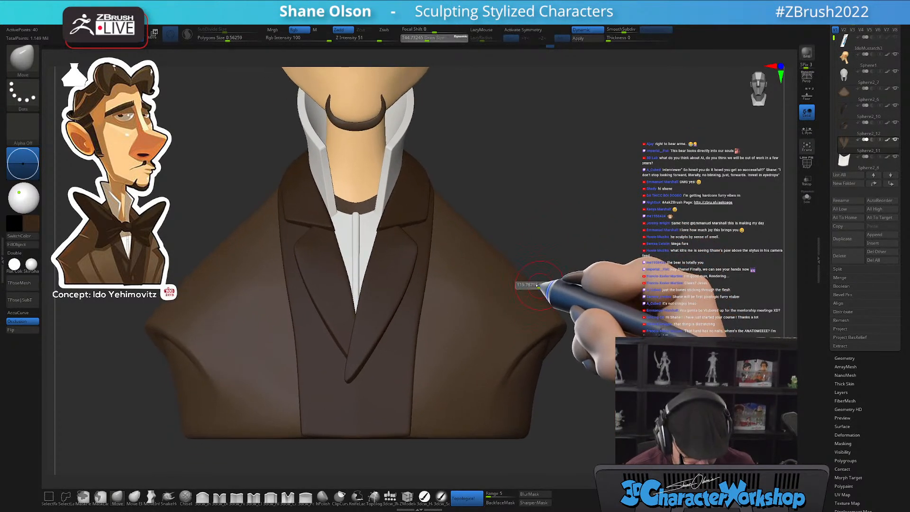
{"action": "mouse_move", "coordinate": [378, 383]}
{"action": "right_mouse_down", "text": "alt"}
{"action": "mouse_move", "coordinate": [379, 354]}
{"action": "mouse_move", "coordinate": [375, 385]}
{"action": "right_mouse_up", "text": "alt"}
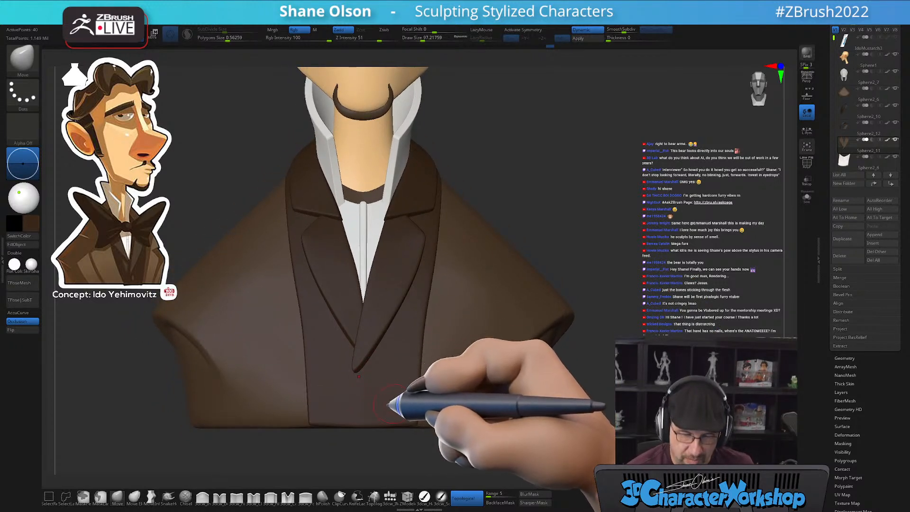
Select the jacket's front panel behind the lapels, set the draw size to about 83 and inspect the panel's polyframe
{"action": "left_click", "coordinate": [395, 398], "text": "alt"}
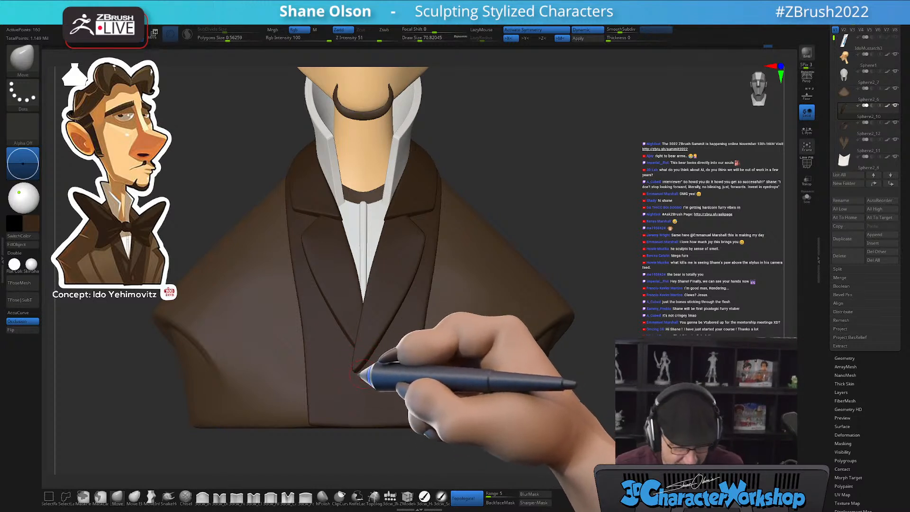
{"action": "key", "text": "s"}
{"action": "left_click_drag", "start_coordinate": [570, 225], "coordinate": [567, 224]}
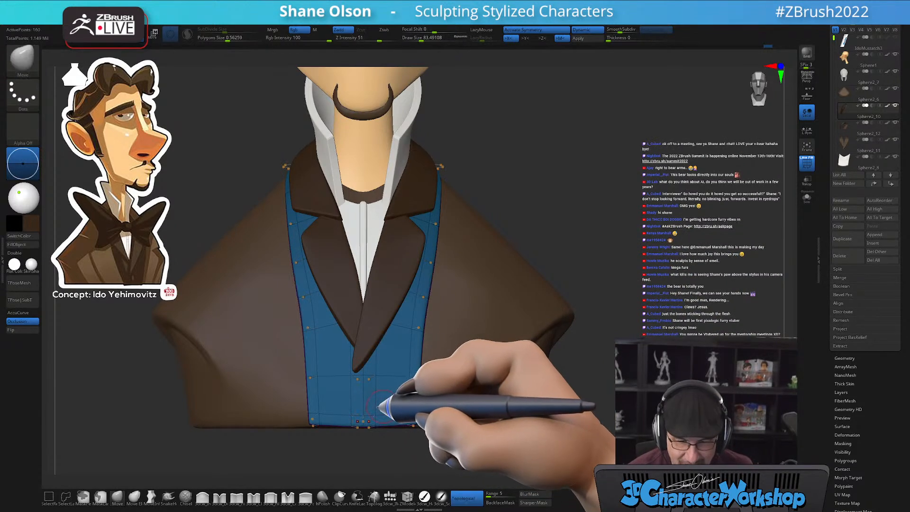
{"action": "right_click_drag", "start_coordinate": [376, 393], "coordinate": [370, 383], "text": "ctrl"}
{"action": "right_click_drag", "start_coordinate": [395, 348], "coordinate": [409, 317], "text": "alt"}
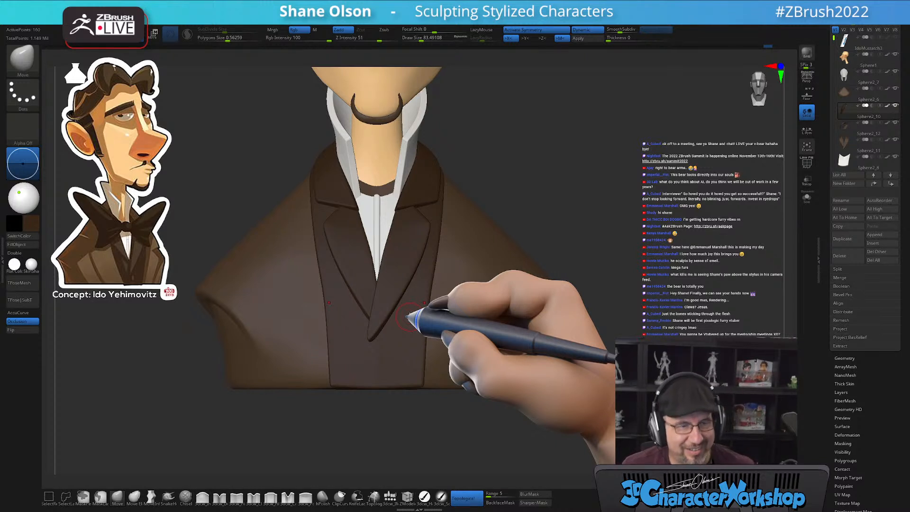
{"action": "left_click_drag", "start_coordinate": [615, 220], "coordinate": [608, 235], "text": "alt"}
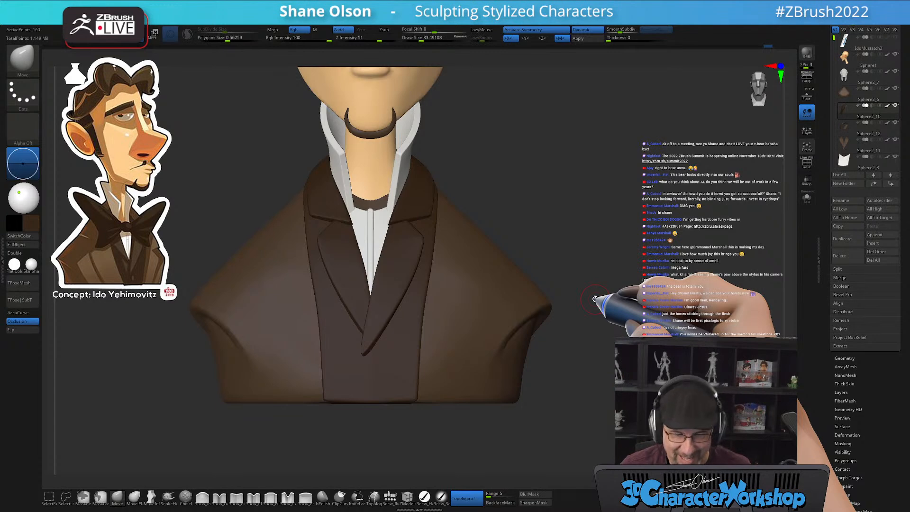
{"action": "left_click_drag", "start_coordinate": [616, 298], "coordinate": [609, 308], "text": "alt"}
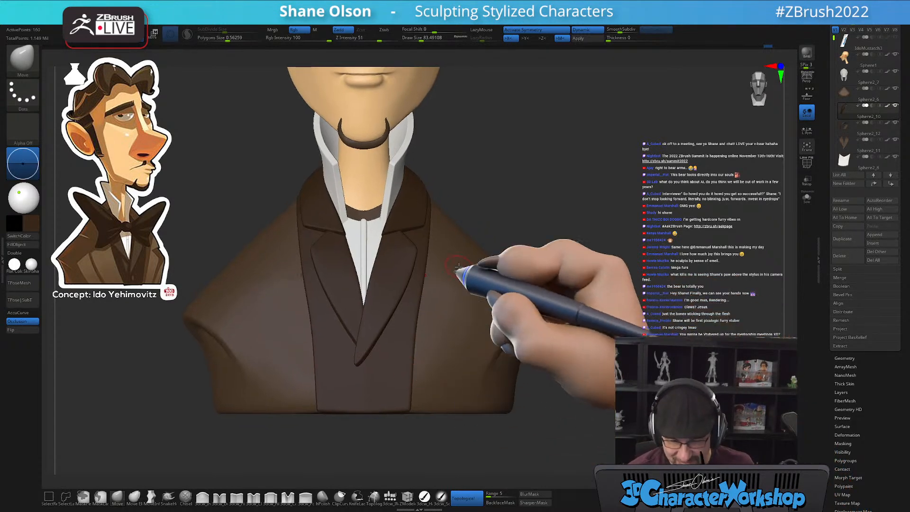
{"action": "mouse_move", "coordinate": [514, 199]}
{"action": "left_mouse_down", "text": "alt"}
{"action": "mouse_move", "coordinate": [508, 189]}
{"action": "mouse_move", "coordinate": [500, 209]}
{"action": "left_mouse_up", "text": "alt"}
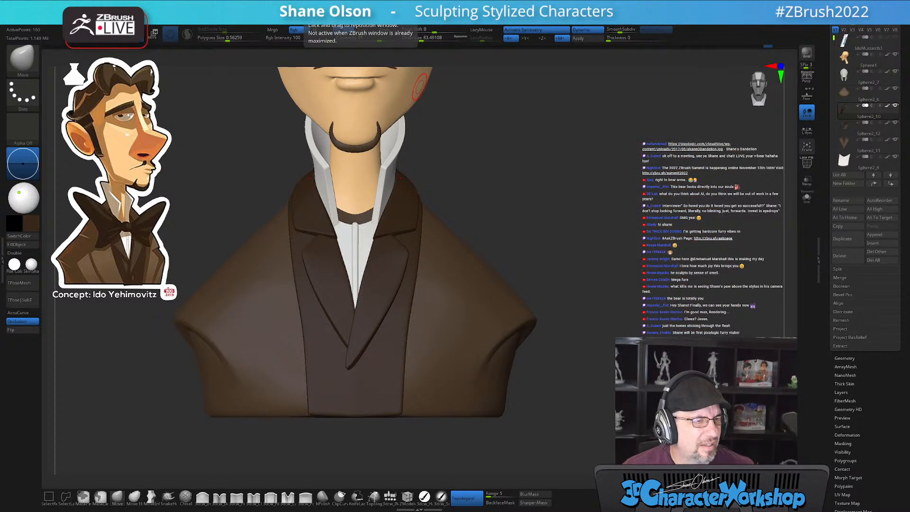
Switch to the web browser, view the dandelion character image at 125% zoom and close the browser window
{"action": "key", "text": "alt+Tab"}
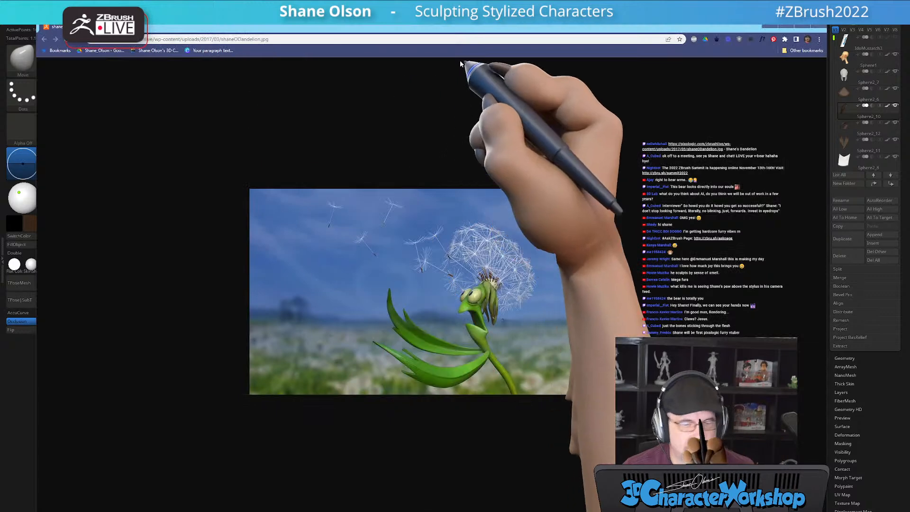
{"action": "left_click_drag", "start_coordinate": [446, 27], "coordinate": [446, 38]}
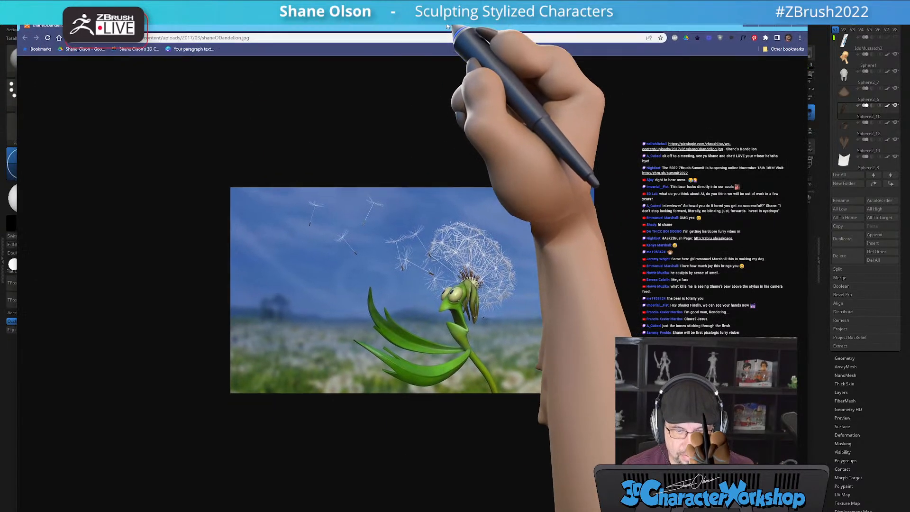
{"action": "key", "text": "alt+Tab"}
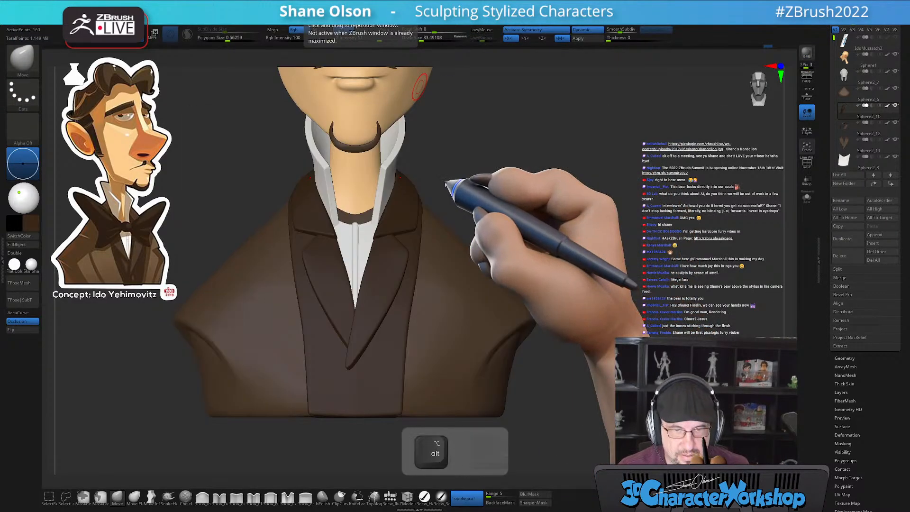
{"action": "key", "text": "alt+Tab"}
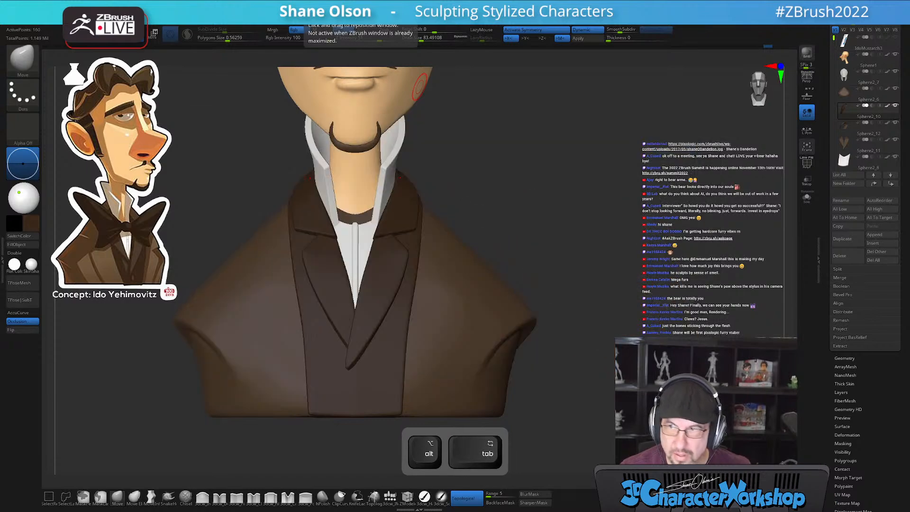
{"action": "key", "text": "alt+Tab"}
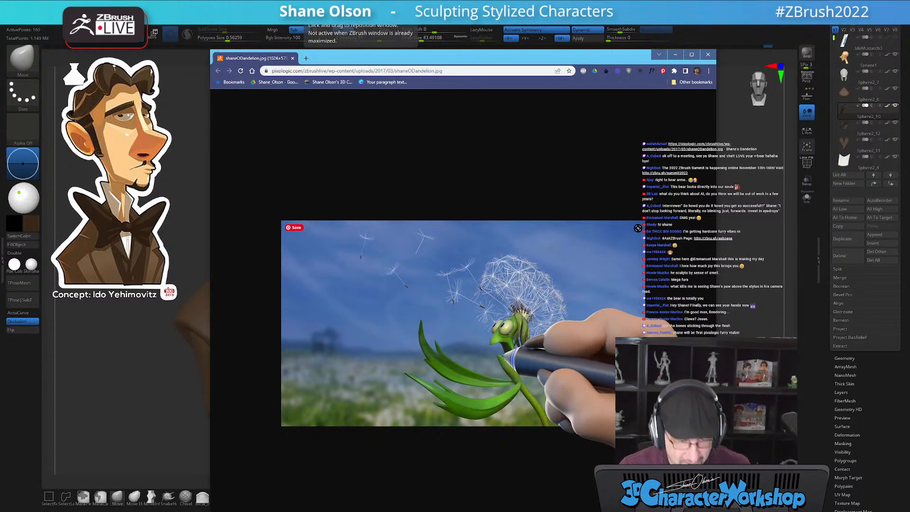
{"action": "scroll", "coordinate": [638, 228], "scroll_direction": "up", "scroll_amount": 2, "text": "ctrl"}
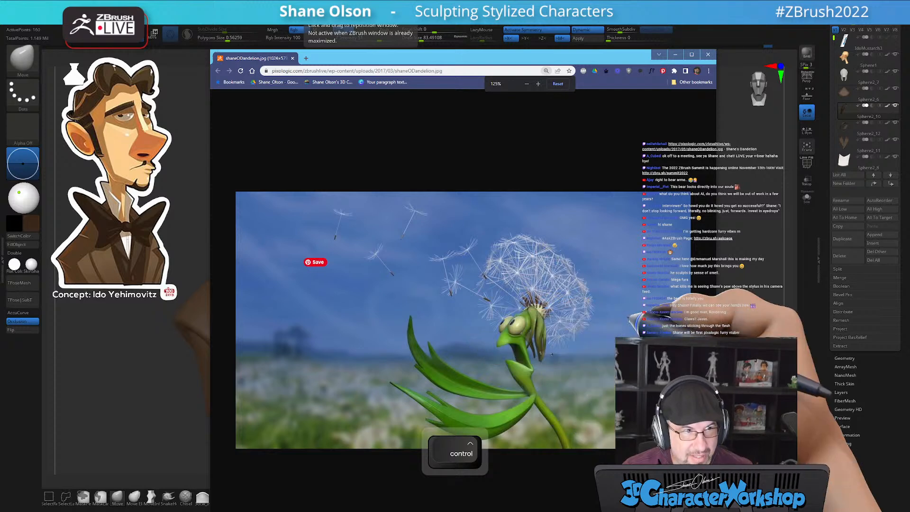
{"action": "left_click_drag", "start_coordinate": [611, 56], "coordinate": [556, 44]}
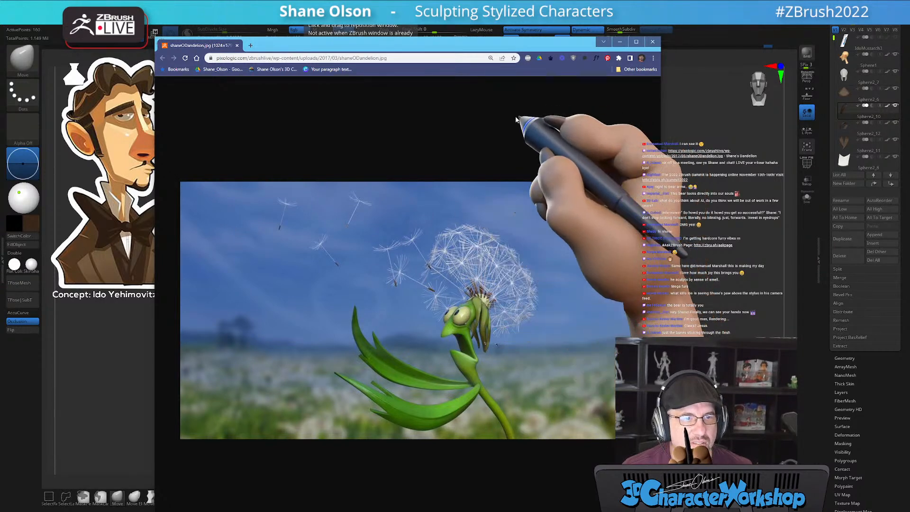
{"action": "left_click_drag", "start_coordinate": [551, 45], "coordinate": [477, 42]}
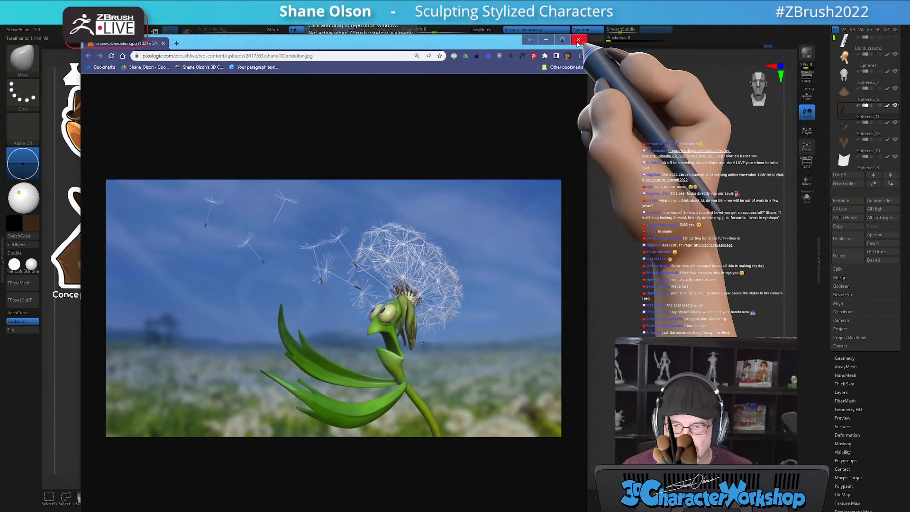
{"action": "left_click", "coordinate": [579, 40]}
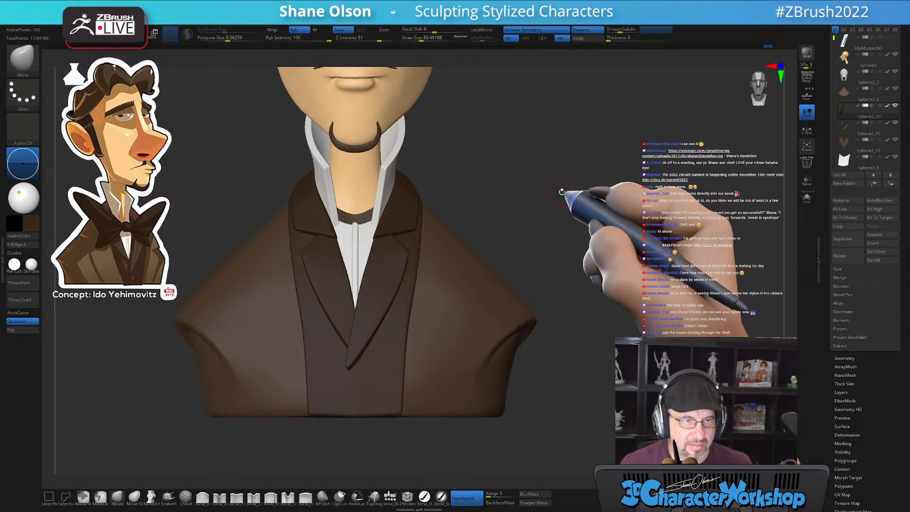
Turn on the polyframe display, isolate the vest band from the other subtools and frame it in front view
{"action": "left_click_drag", "start_coordinate": [584, 267], "coordinate": [575, 250]}
{"action": "key", "text": "shift"}
{"action": "key", "text": "shift+f"}
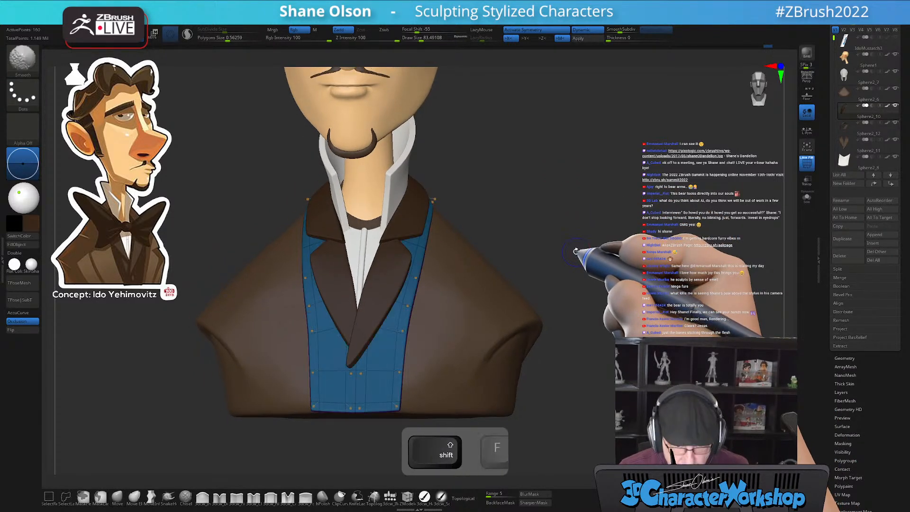
{"action": "left_click", "coordinate": [807, 196]}
{"action": "key", "text": "f"}
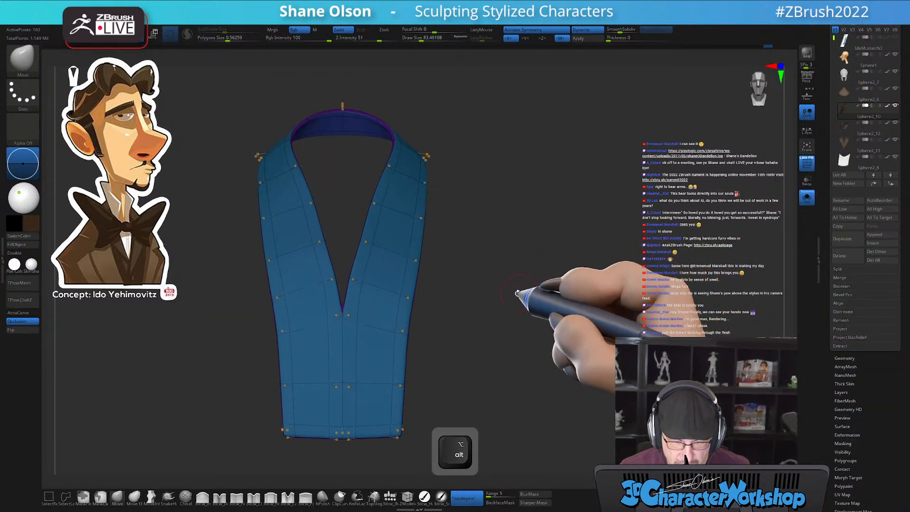
Using the Topology brush, draw two vertical curves crossed by three horizontal ones on the vest front below the V opening
{"action": "key", "text": "s"}
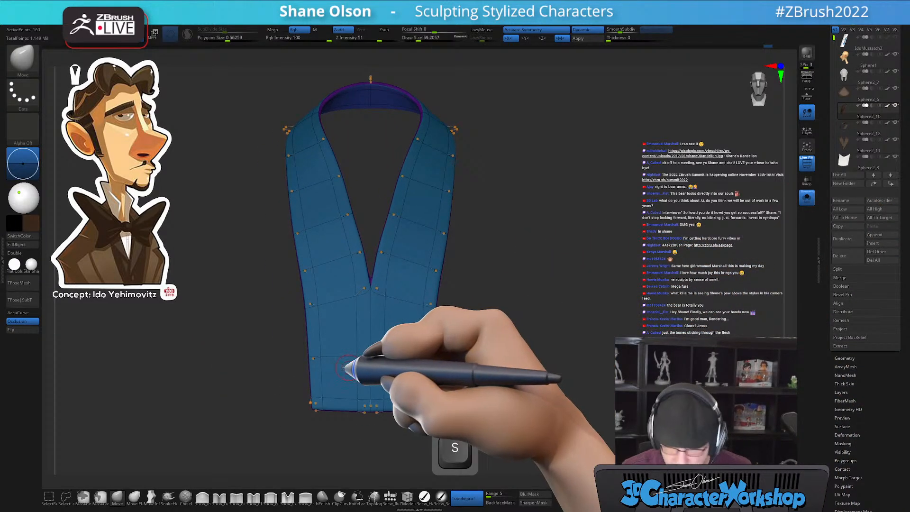
{"action": "left_click", "coordinate": [375, 495]}
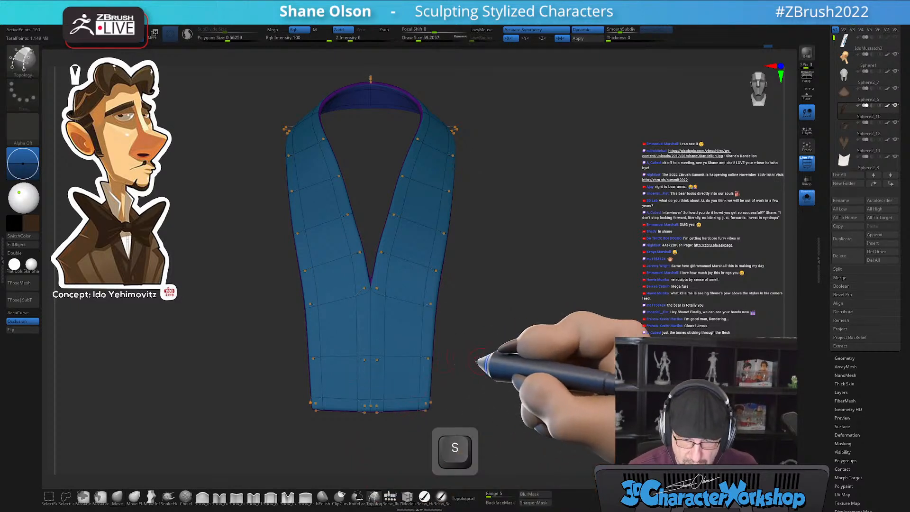
{"action": "left_click_drag", "start_coordinate": [367, 295], "coordinate": [365, 412]}
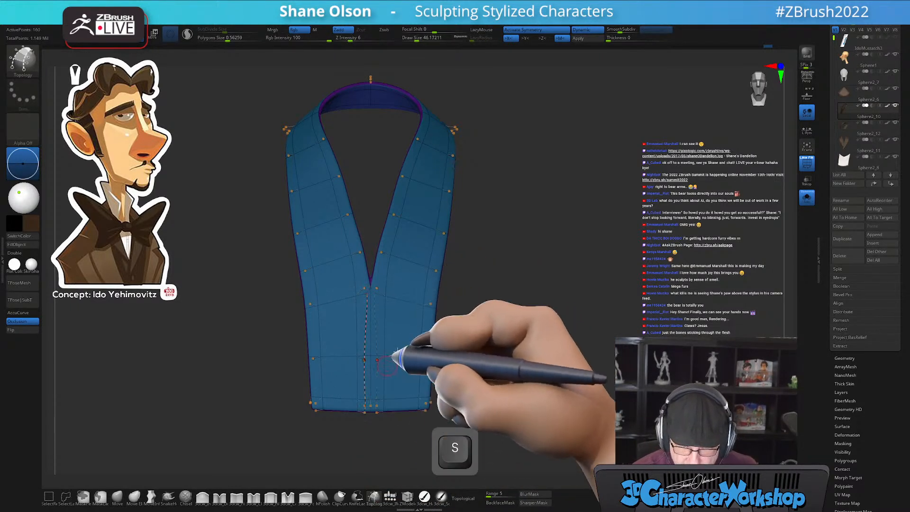
{"action": "left_click_drag", "start_coordinate": [403, 295], "coordinate": [401, 406]}
{"action": "left_click_drag", "start_coordinate": [344, 304], "coordinate": [430, 304]}
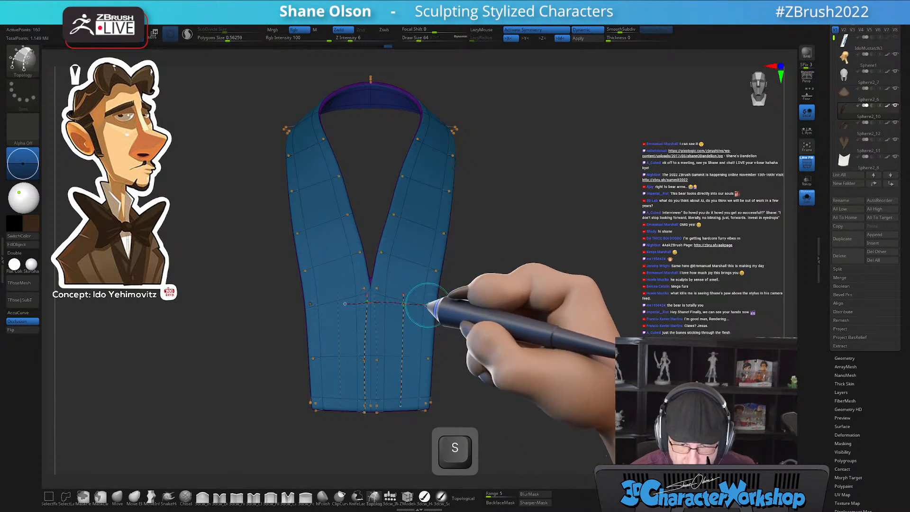
{"action": "left_click_drag", "start_coordinate": [361, 352], "coordinate": [416, 350]}
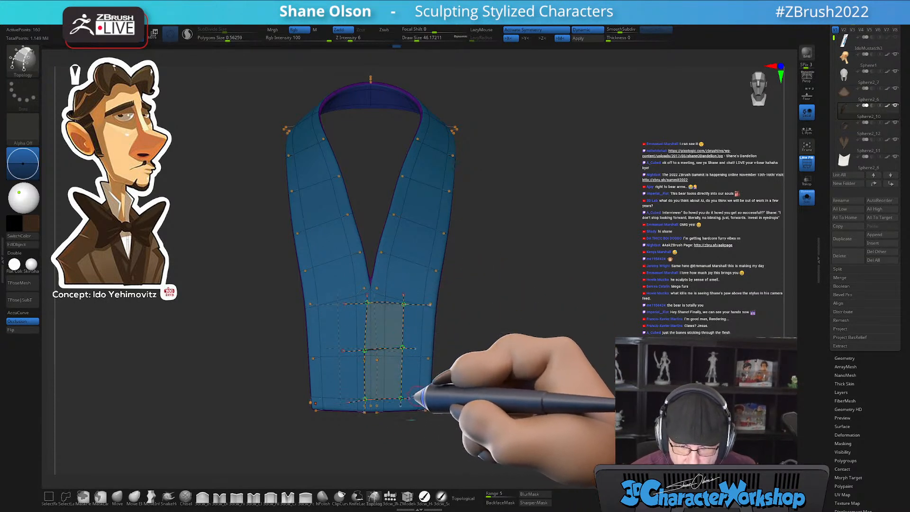
Generate strip geometry from the topology curves and split the unmasked points into a separate subtool
{"action": "left_click_drag", "start_coordinate": [513, 317], "coordinate": [518, 328], "text": "alt"}
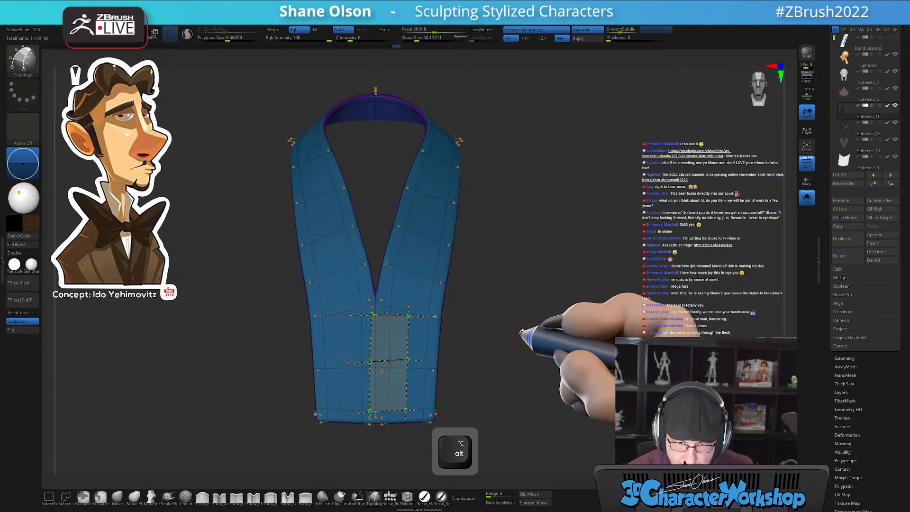
{"action": "left_click_drag", "start_coordinate": [512, 348], "coordinate": [508, 344]}
{"action": "left_click", "coordinate": [425, 327]}
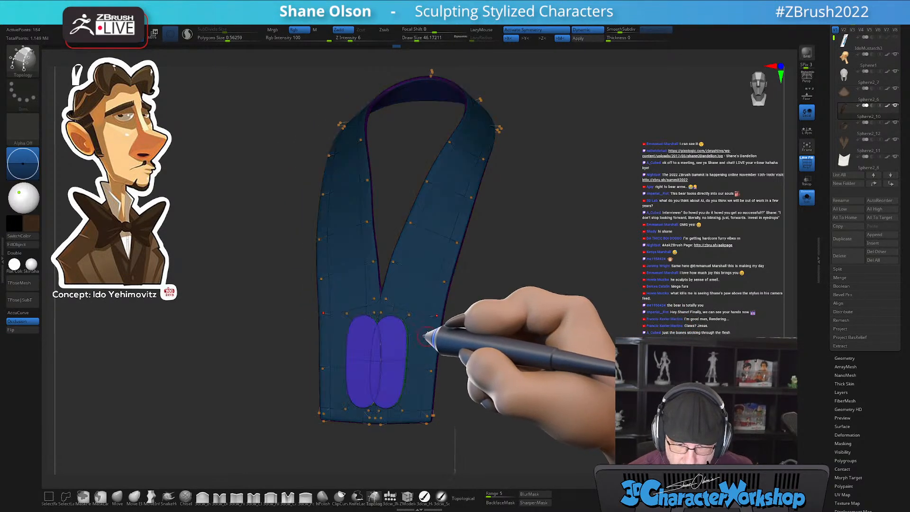
{"action": "key", "text": "2"}
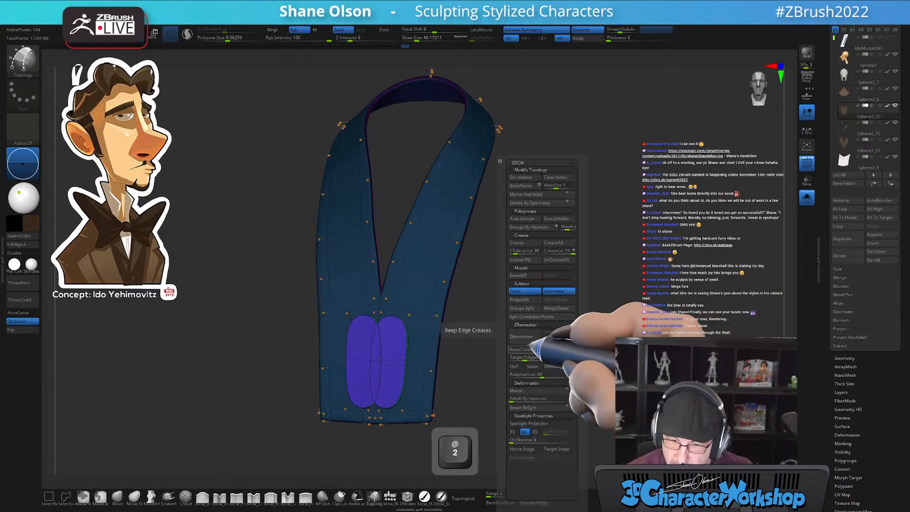
{"action": "left_click", "coordinate": [536, 316]}
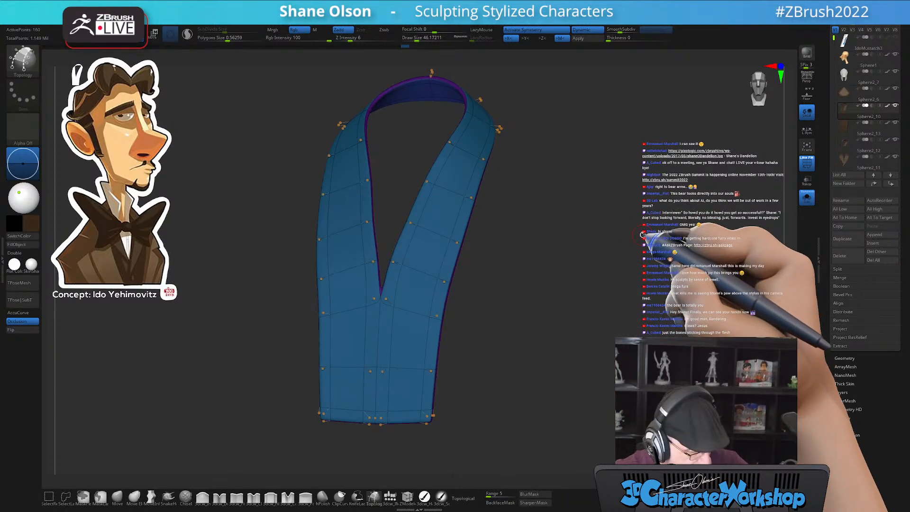
Select the new strip subtool, turn off symmetry and use Auto Groups to give its two overlapping halves separate polygroups
{"action": "key", "text": "Down"}
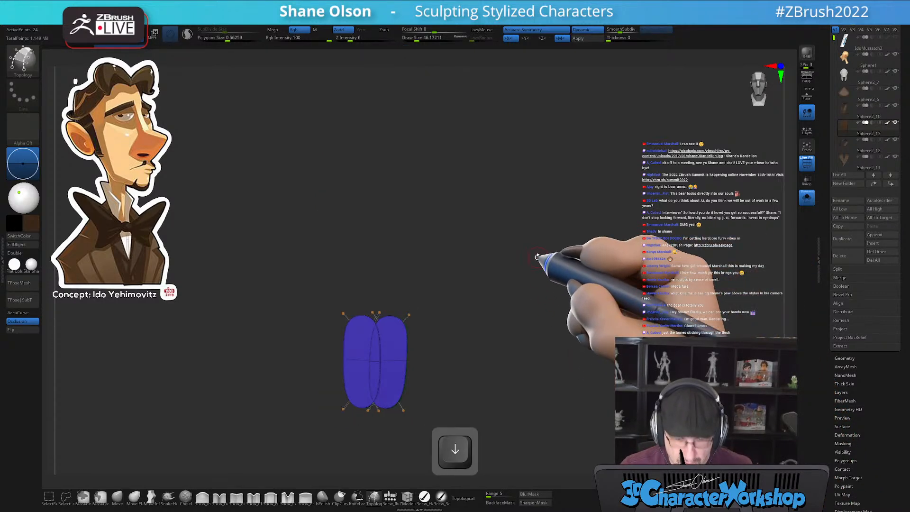
{"action": "left_click_drag", "start_coordinate": [463, 197], "coordinate": [511, 220], "text": "alt"}
{"action": "key", "text": "shift+f"}
{"action": "key", "text": "shift+f"}
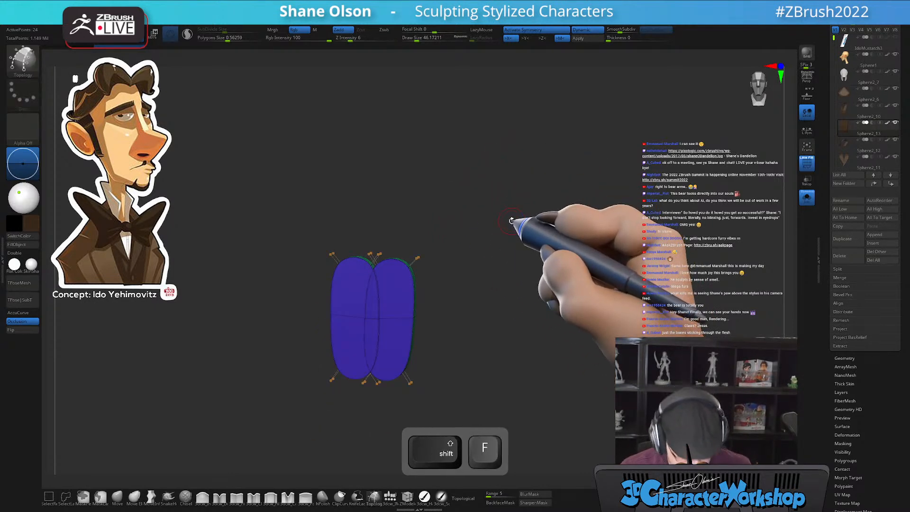
{"action": "key", "text": "x"}
{"action": "key", "text": "2"}
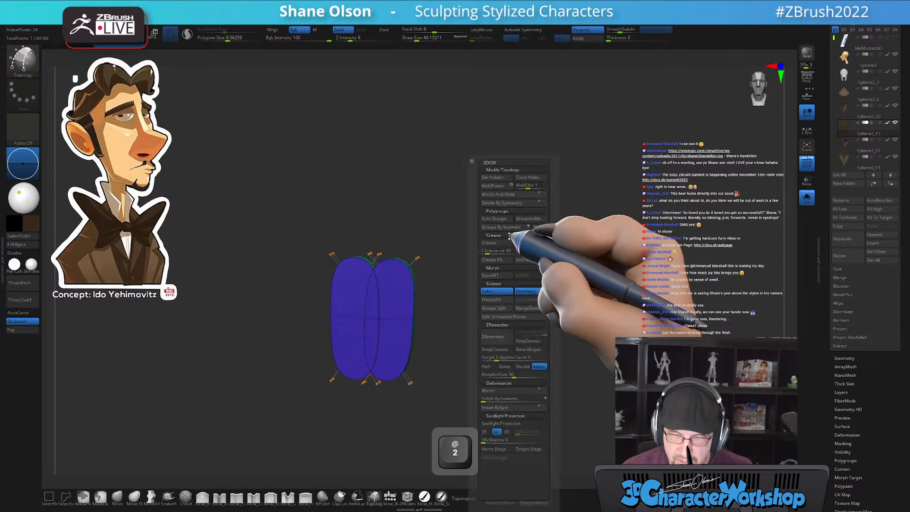
{"action": "left_click", "coordinate": [498, 217]}
{"action": "left_click_drag", "start_coordinate": [505, 227], "coordinate": [496, 249]}
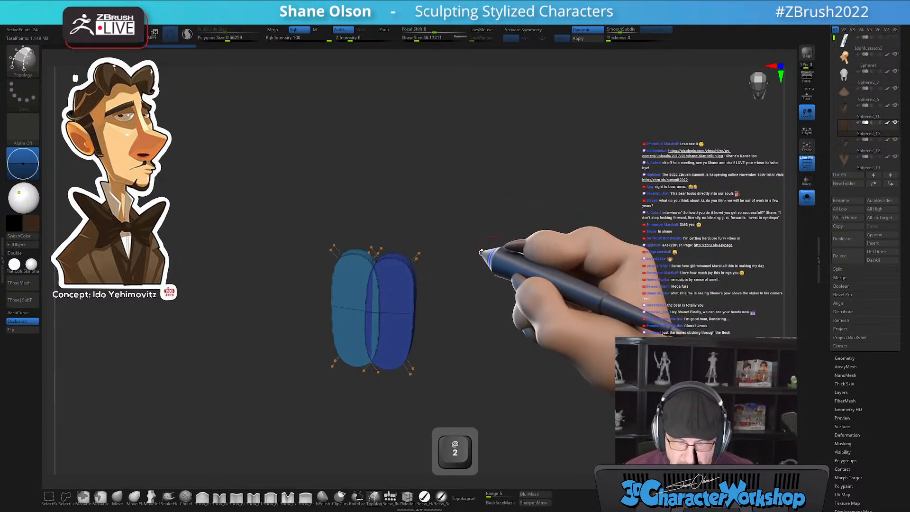
Isolate the strip half on the character's left side and delete the hidden half
{"action": "left_click", "coordinate": [370, 248], "text": "ctrl+shift"}
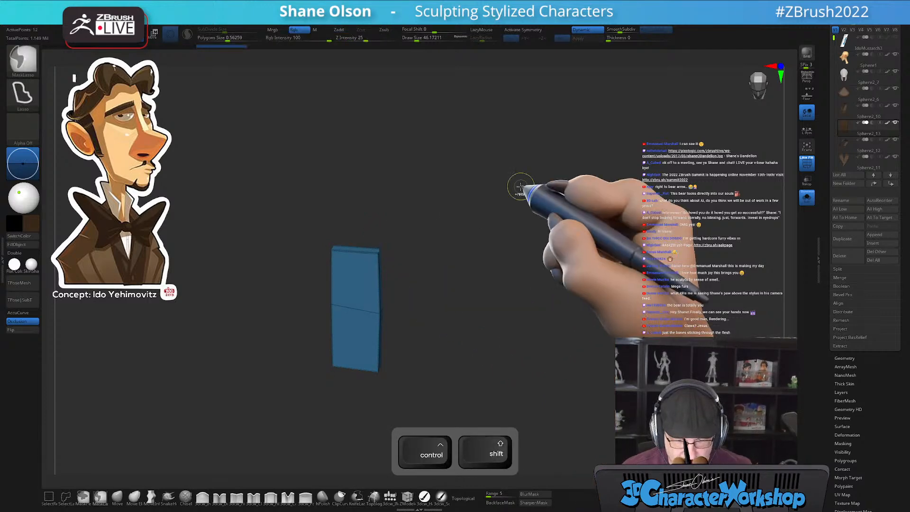
{"action": "left_click", "coordinate": [517, 194], "text": "ctrl+shift"}
{"action": "key", "text": "ctrl+shift+z"}
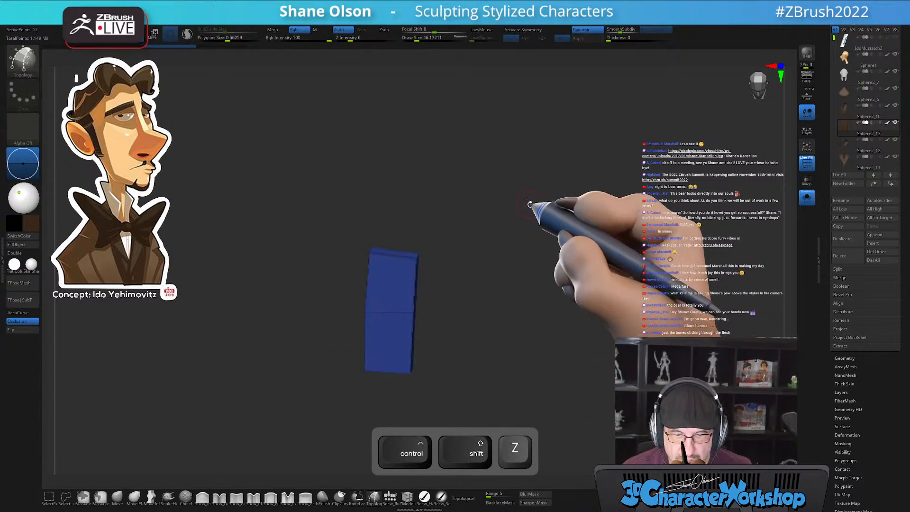
{"action": "key", "text": "2"}
{"action": "left_click", "coordinate": [525, 180]}
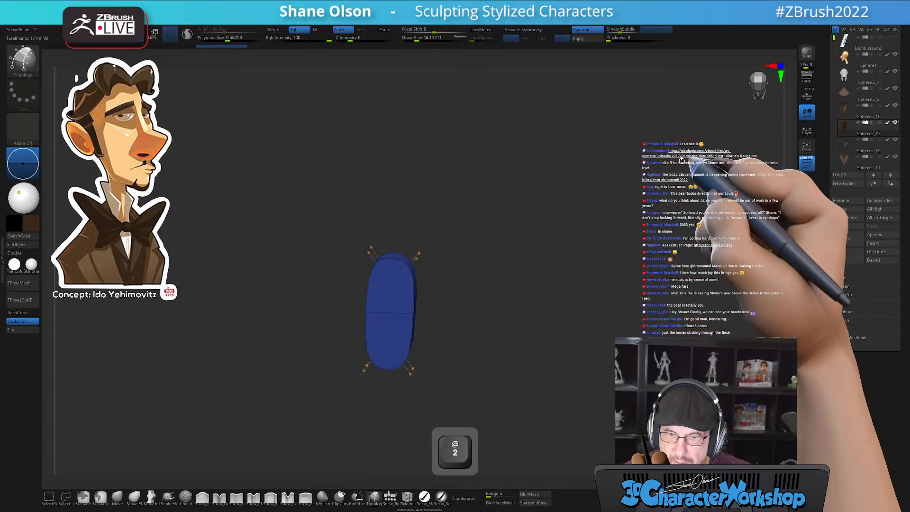
Regroup the remaining strip's faces with Groups By Normals and turn off its dynamic subdivision
{"action": "key", "text": "2"}
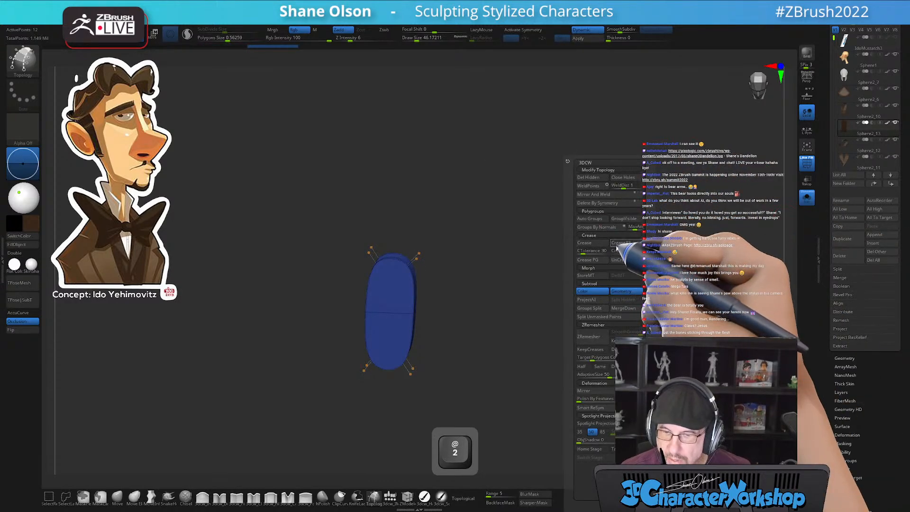
{"action": "left_click", "coordinate": [807, 197]}
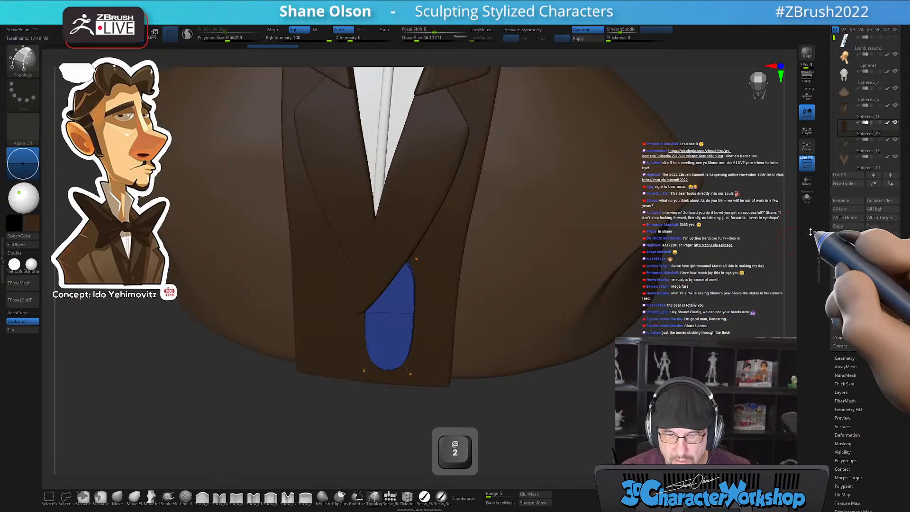
{"action": "left_click", "coordinate": [807, 197]}
{"action": "left_click_drag", "start_coordinate": [579, 303], "coordinate": [563, 258]}
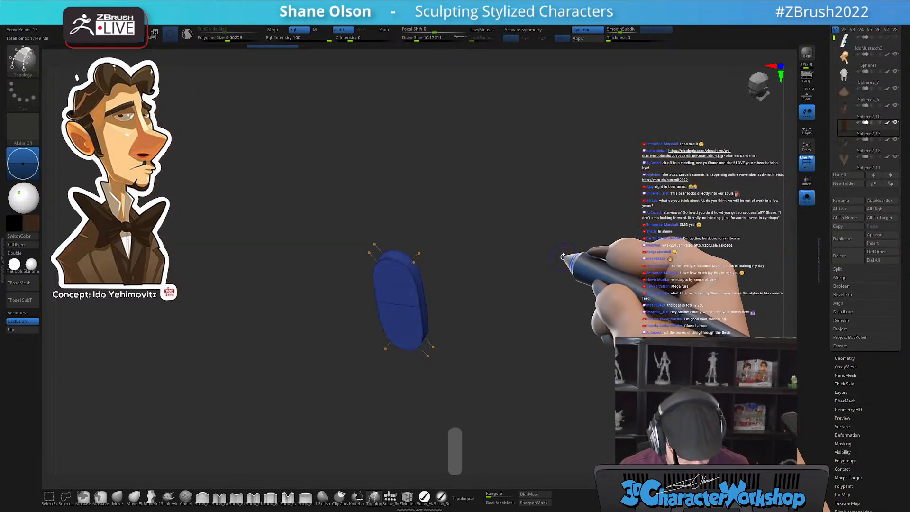
{"action": "left_click_drag", "start_coordinate": [519, 239], "coordinate": [483, 325], "text": "alt"}
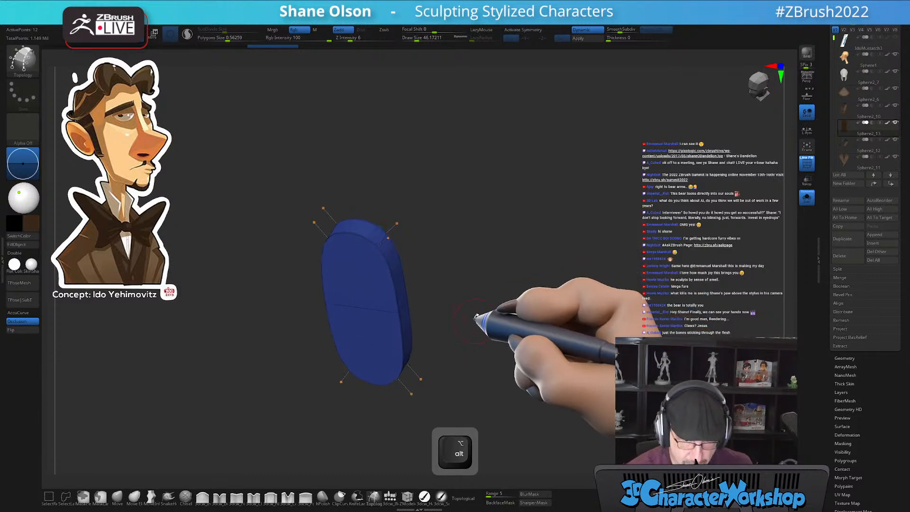
{"action": "key", "text": "2"}
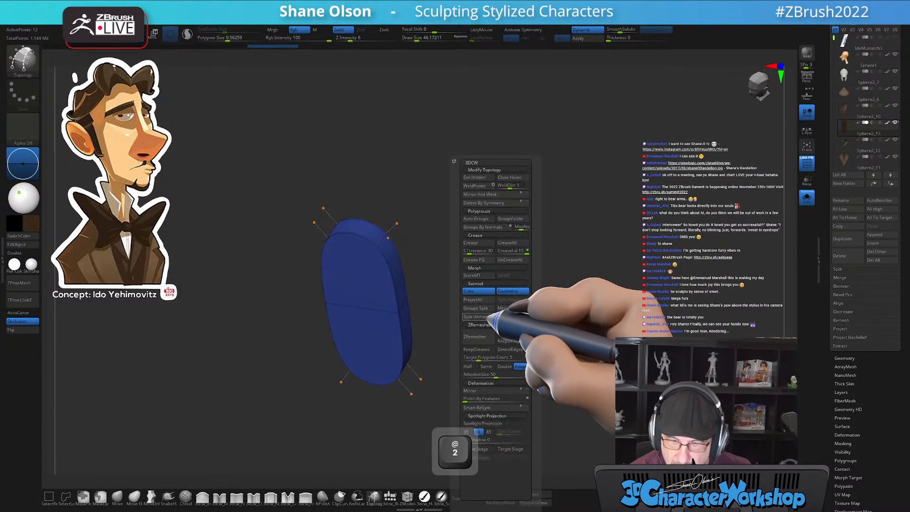
{"action": "left_click", "coordinate": [489, 219]}
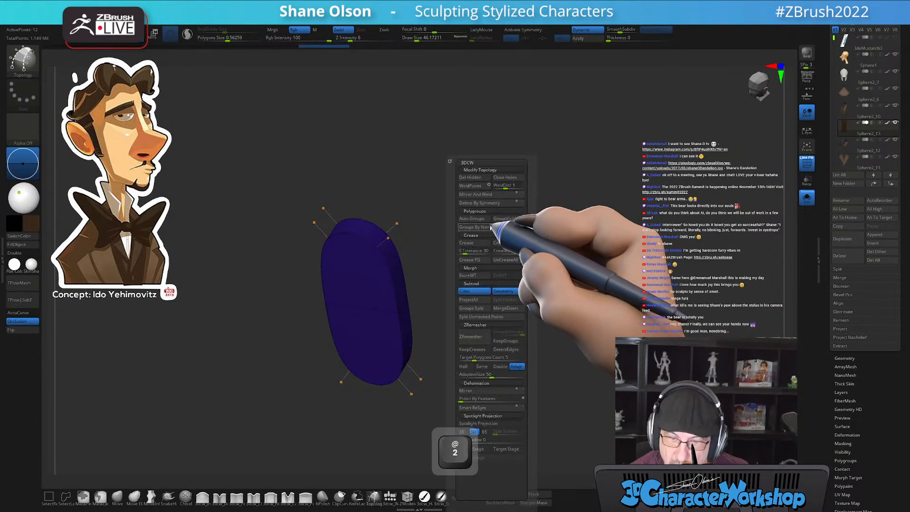
{"action": "left_click", "coordinate": [492, 227]}
{"action": "key", "text": "shift+d"}
Crease the strip along its polygroup borders and turn dynamic subdivision back on
{"action": "mouse_move", "coordinate": [495, 216]}
{"action": "left_mouse_down"}
{"action": "mouse_move", "coordinate": [480, 240]}
{"action": "mouse_move", "coordinate": [495, 202]}
{"action": "left_mouse_up"}
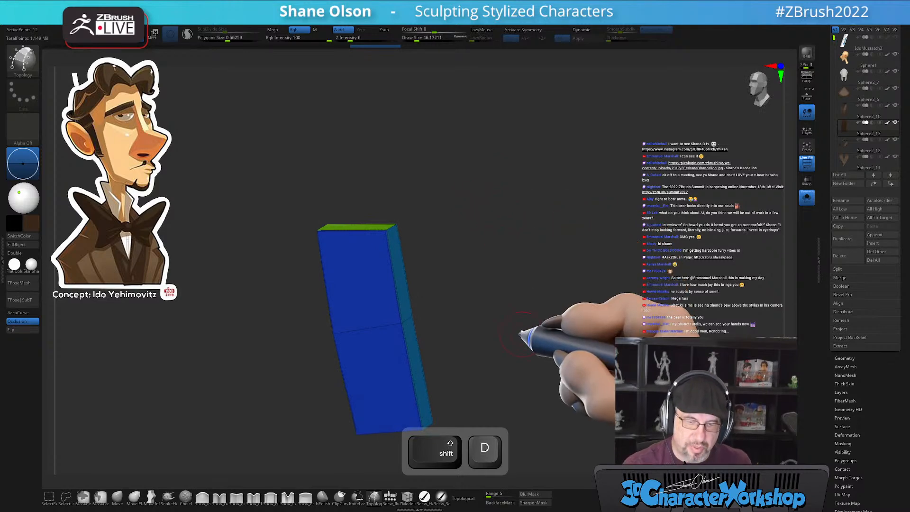
{"action": "mouse_move", "coordinate": [519, 339]}
{"action": "left_mouse_down"}
{"action": "mouse_move", "coordinate": [487, 386]}
{"action": "mouse_move", "coordinate": [529, 327]}
{"action": "left_mouse_up"}
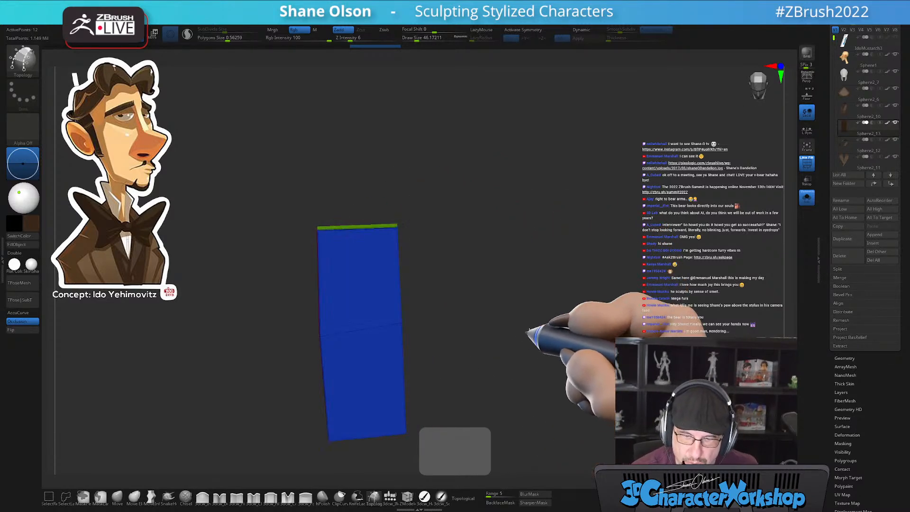
{"action": "key", "text": "2"}
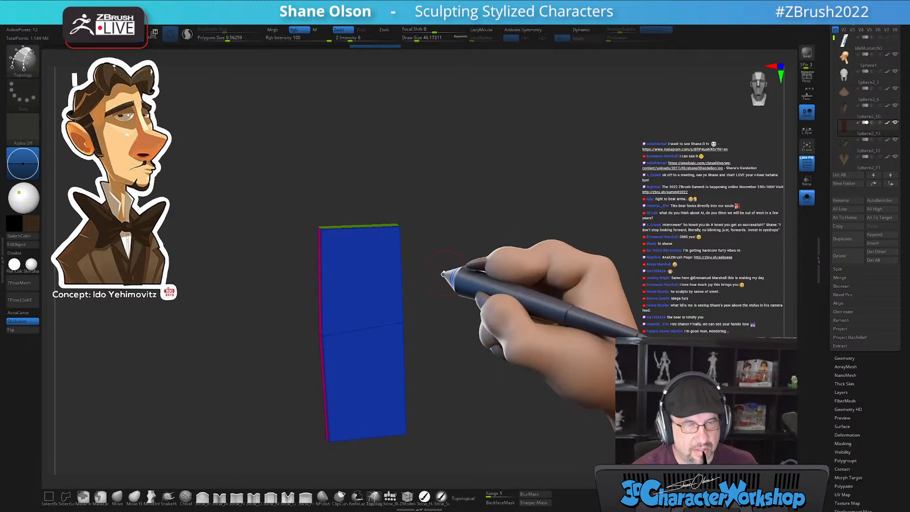
{"action": "left_click_drag", "start_coordinate": [434, 261], "coordinate": [466, 281]}
{"action": "key", "text": "2"}
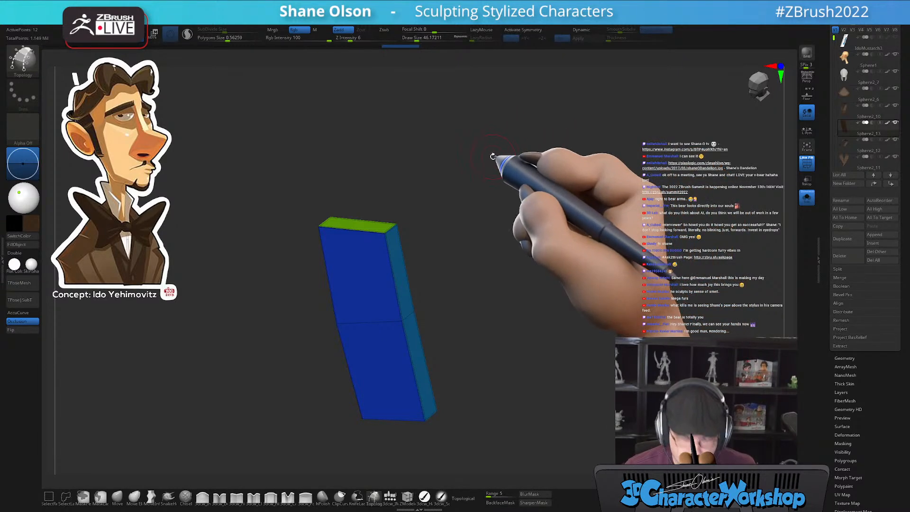
{"action": "key", "text": "d"}
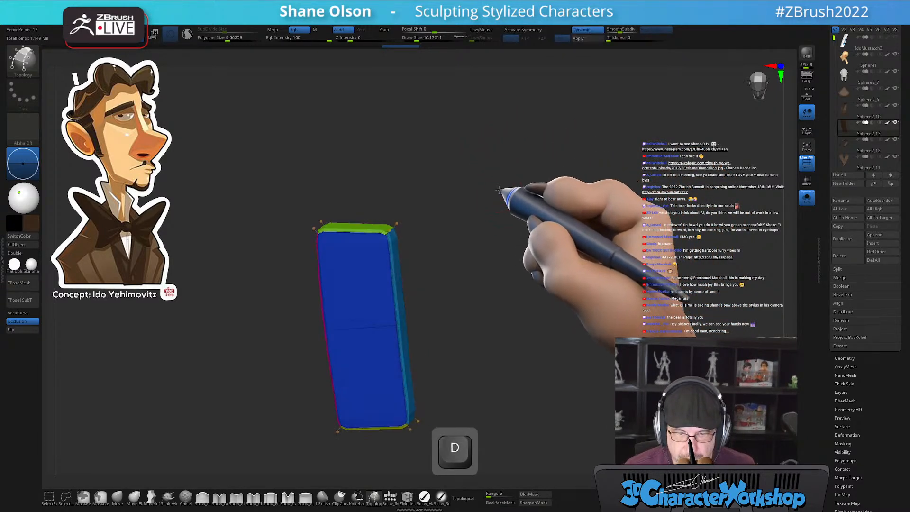
Hide the polyframe, show all subtools again and inspect how the strip sits on the vest under the lapels
{"action": "key", "text": "shift+f"}
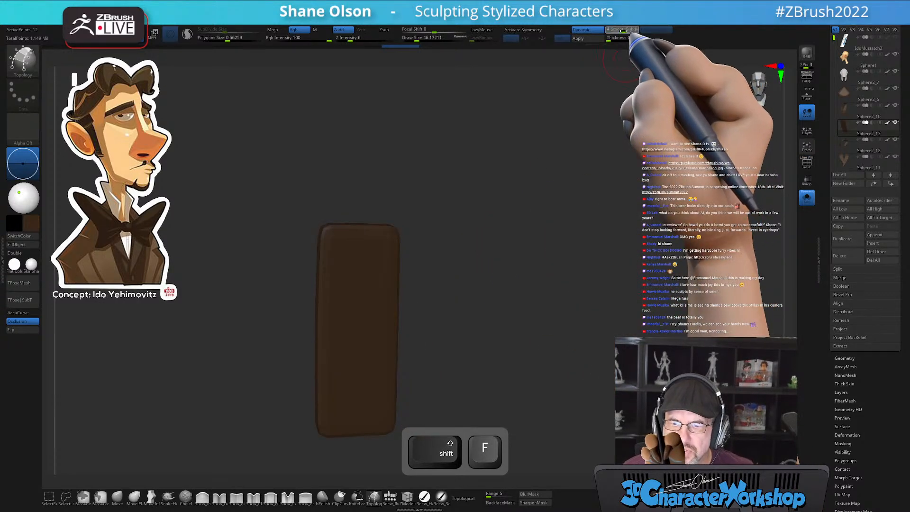
{"action": "left_click_drag", "start_coordinate": [556, 205], "coordinate": [538, 218]}
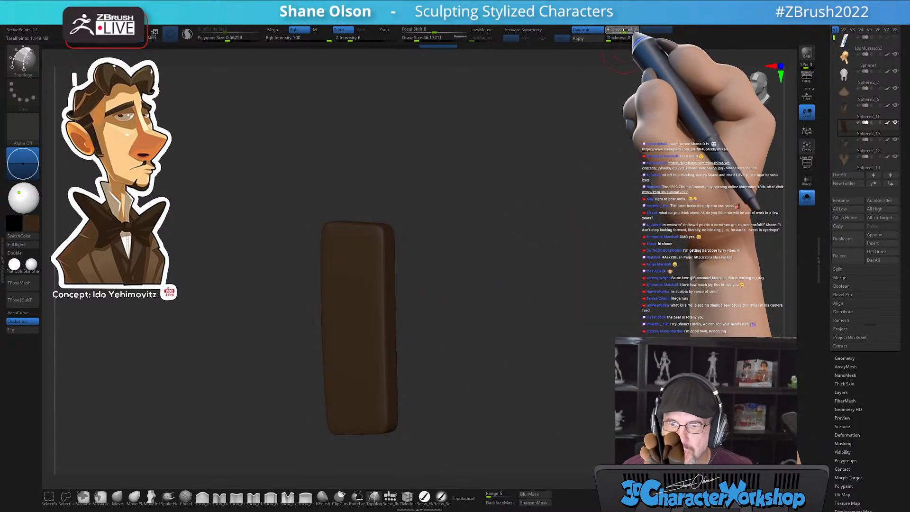
{"action": "left_click", "coordinate": [807, 197]}
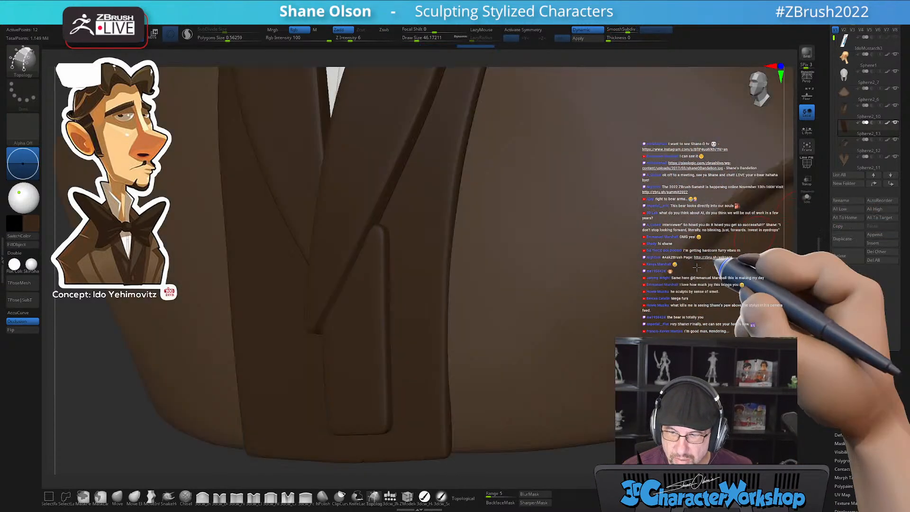
{"action": "left_click_drag", "start_coordinate": [613, 459], "coordinate": [631, 451]}
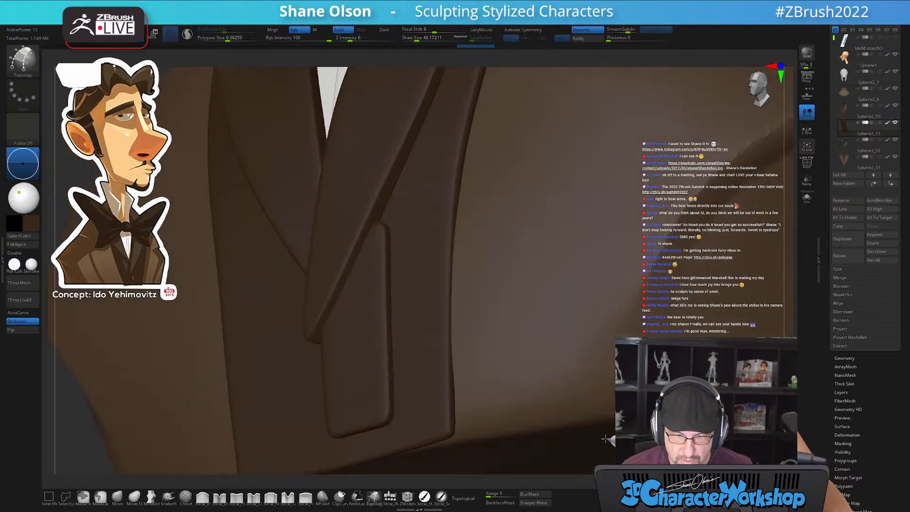
{"action": "left_click_drag", "start_coordinate": [768, 450], "coordinate": [658, 267], "text": "alt"}
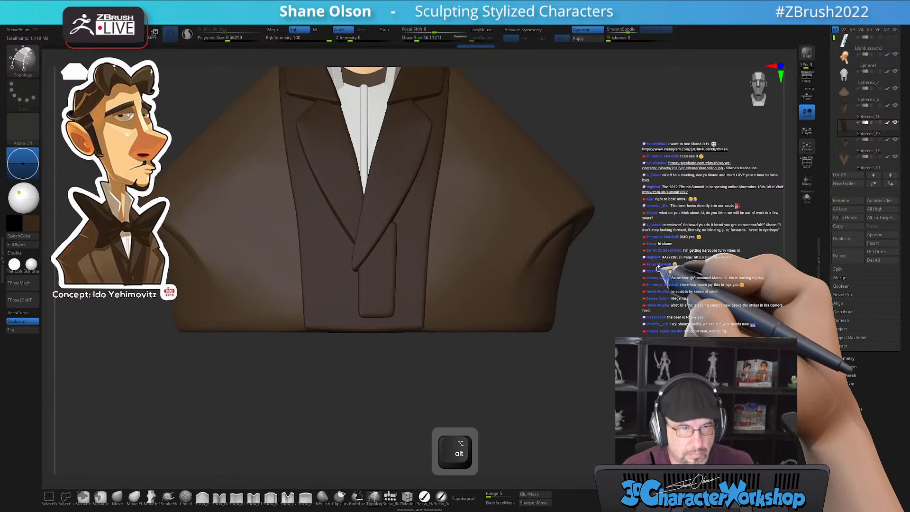
{"action": "left_click_drag", "start_coordinate": [538, 334], "coordinate": [543, 349], "text": "alt"}
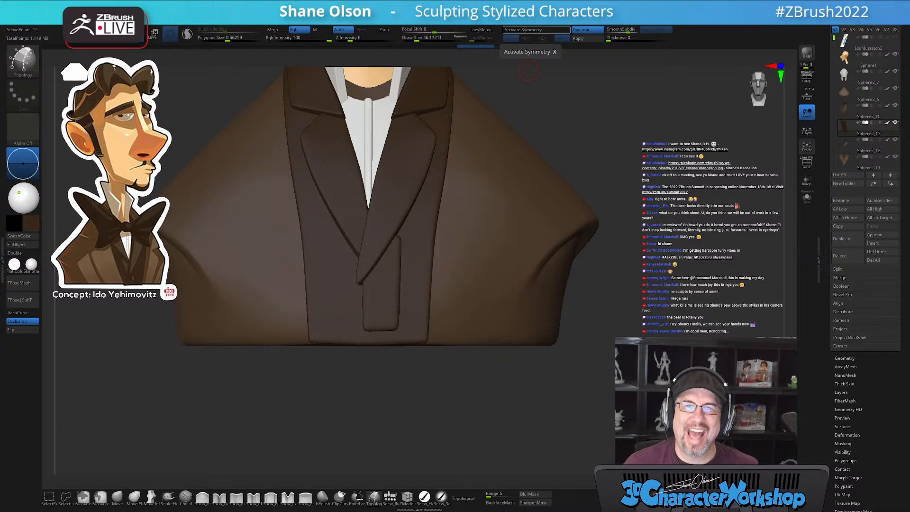
View the Shane-O TV logo post on Instagram in the browser and close that window
{"action": "left_click_drag", "start_coordinate": [429, 0], "coordinate": [455, 37]}
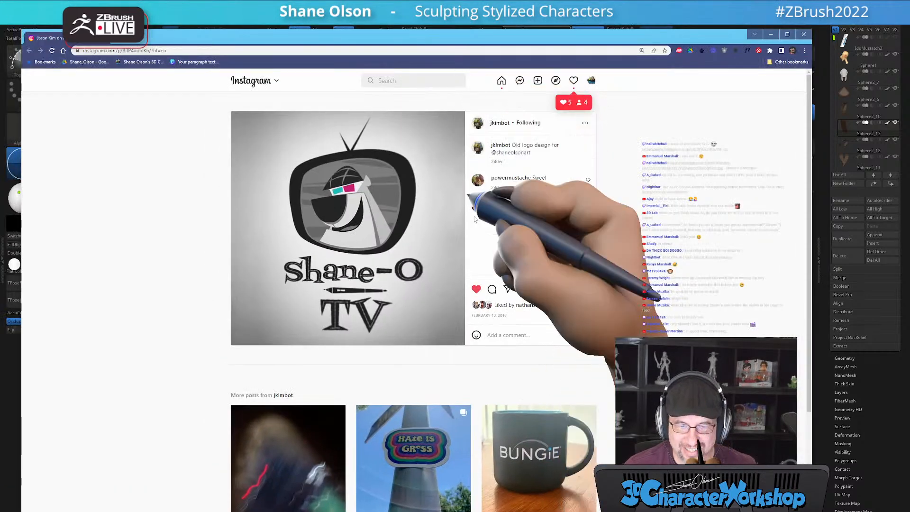
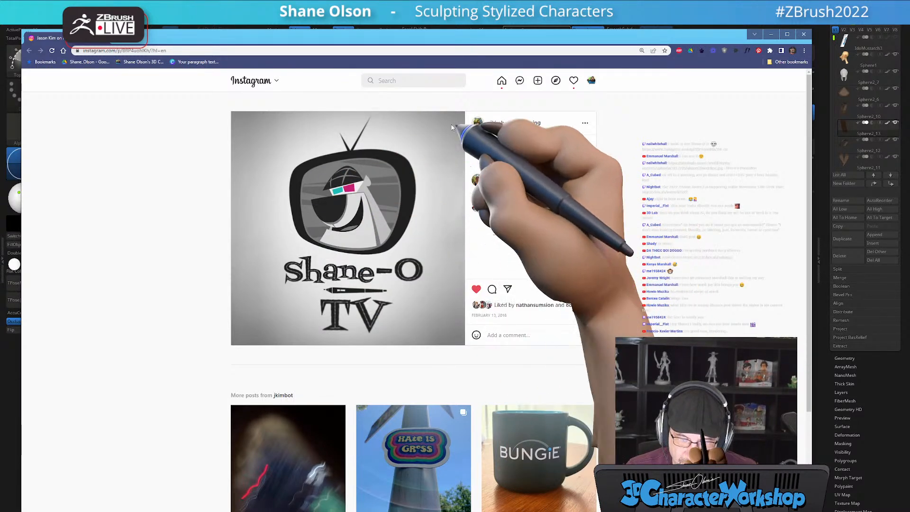
{"action": "left_click", "coordinate": [804, 34]}
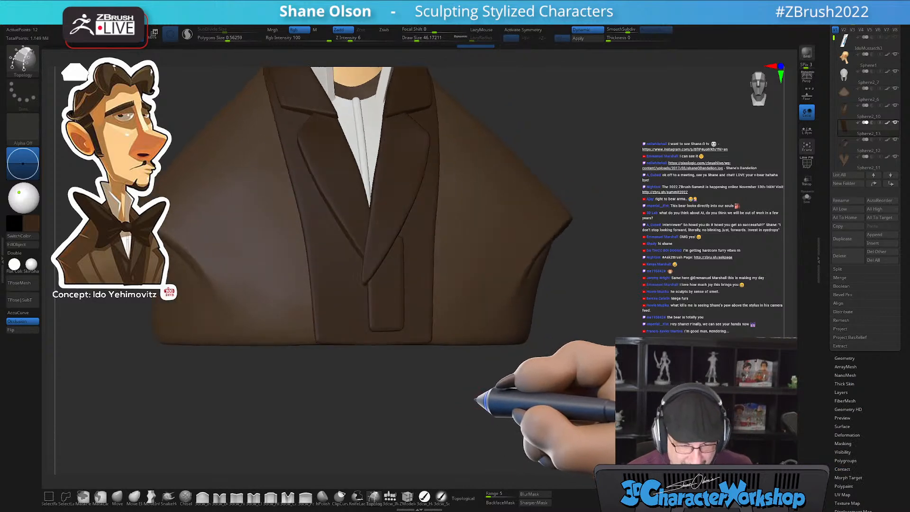
Use the Move brush to extend the placket strip down to the vest's hem and refine the lapel overlapping it
{"action": "left_click", "coordinate": [118, 495]}
{"action": "mouse_move", "coordinate": [387, 362]}
{"action": "left_mouse_down", "text": "alt"}
{"action": "mouse_move", "coordinate": [383, 401]}
{"action": "mouse_move", "coordinate": [406, 375]}
{"action": "left_mouse_up", "text": "alt"}
{"action": "key", "text": "s"}
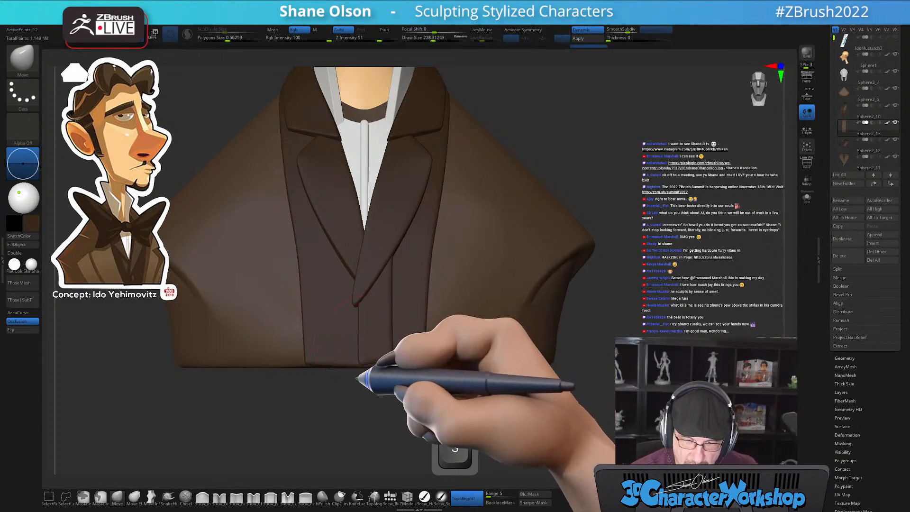
{"action": "right_click_drag", "start_coordinate": [396, 302], "coordinate": [402, 334]}
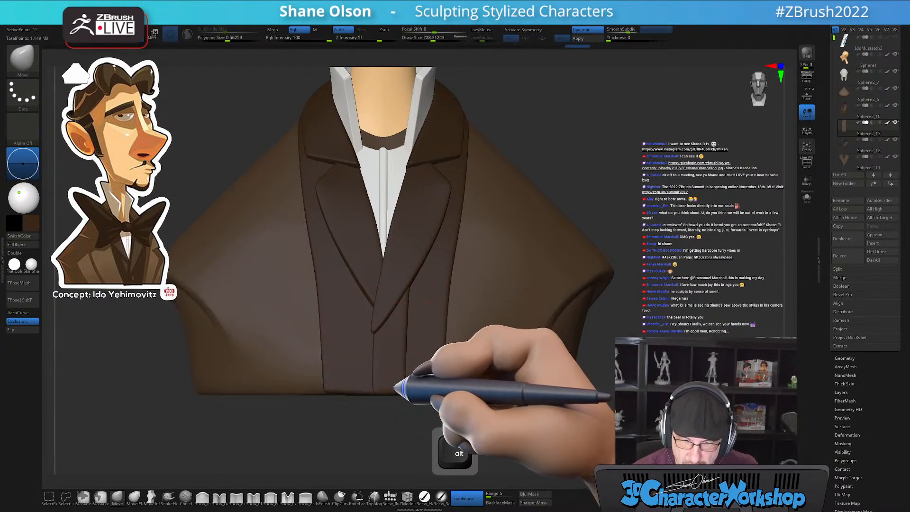
{"action": "right_click_drag", "start_coordinate": [420, 279], "coordinate": [416, 284], "text": "ctrl"}
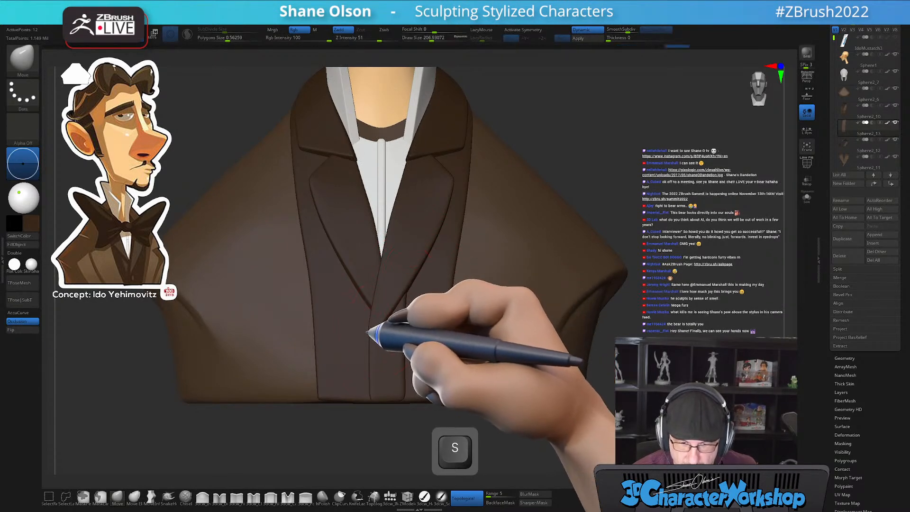
{"action": "mouse_move", "coordinate": [433, 313]}
{"action": "right_mouse_down", "text": "alt"}
{"action": "mouse_move", "coordinate": [427, 326]}
{"action": "mouse_move", "coordinate": [430, 264]}
{"action": "mouse_move", "coordinate": [437, 315]}
{"action": "mouse_move", "coordinate": [435, 281]}
{"action": "mouse_move", "coordinate": [397, 264]}
{"action": "mouse_move", "coordinate": [404, 248]}
{"action": "mouse_move", "coordinate": [434, 250]}
{"action": "mouse_move", "coordinate": [430, 302]}
{"action": "right_mouse_up", "text": "alt"}
{"action": "mouse_move", "coordinate": [525, 337]}
{"action": "right_mouse_down", "text": "alt"}
{"action": "mouse_move", "coordinate": [499, 345]}
{"action": "mouse_move", "coordinate": [499, 378]}
{"action": "right_mouse_up", "text": "alt"}
{"action": "key", "text": "s"}
{"action": "right_click_drag", "start_coordinate": [386, 341], "coordinate": [408, 366], "text": "alt"}
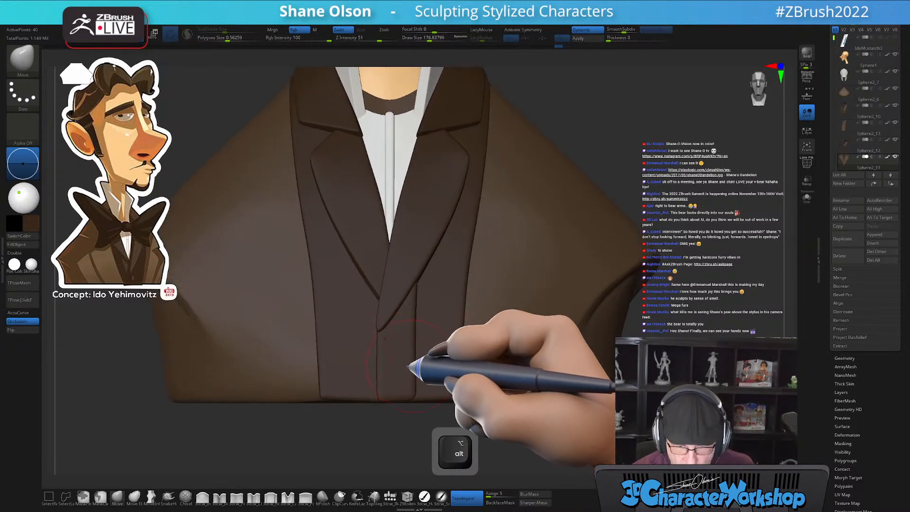
Select the placket strip and insert a small QuadSphere-2 sphere on it as a button just below the lapel tip
{"action": "key", "text": "shift+f"}
{"action": "left_click", "coordinate": [404, 366], "text": "alt"}
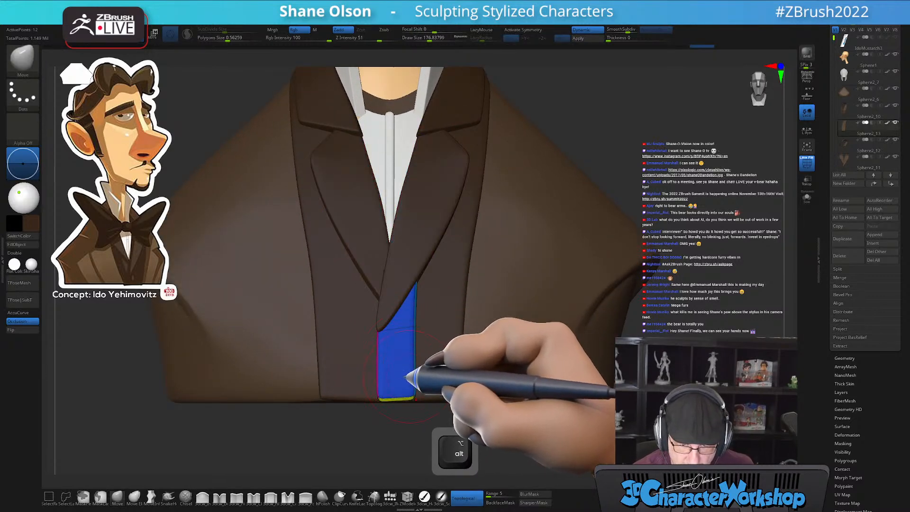
{"action": "left_click", "coordinate": [390, 496]}
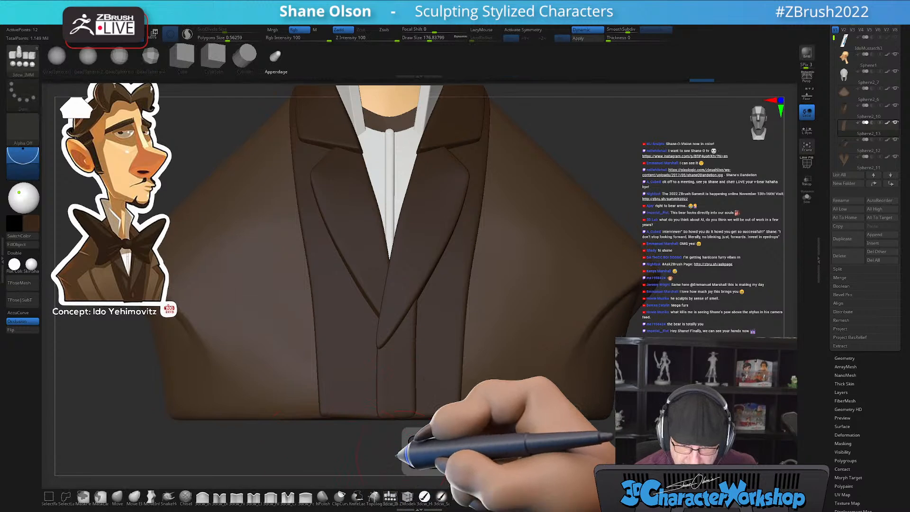
{"action": "key", "text": "shift+f"}
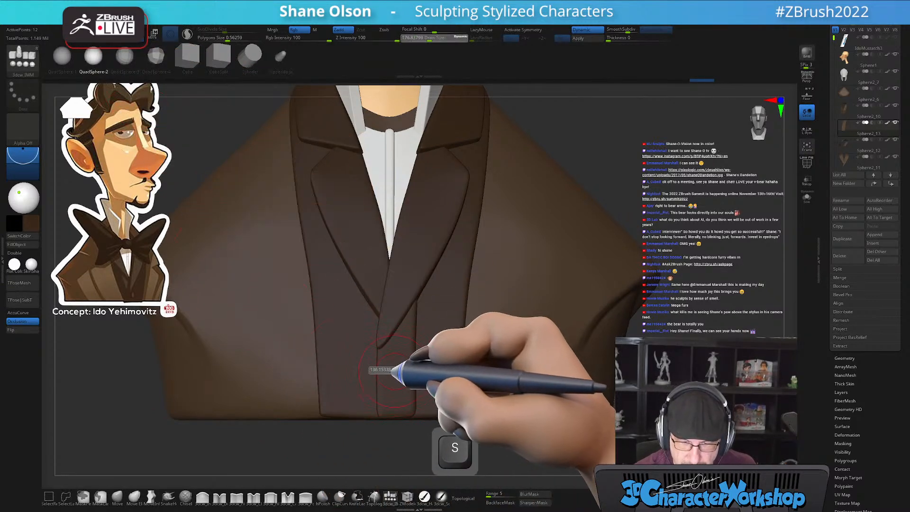
{"action": "left_click_drag", "start_coordinate": [390, 378], "coordinate": [394, 382], "text": "ctrl"}
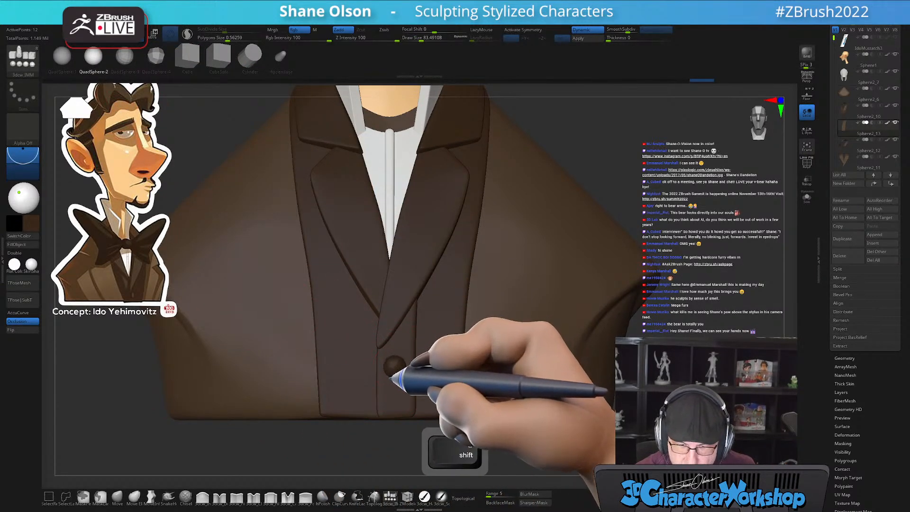
Move the button along its depth axis from the side view to seat it on the placket, and clear the mask
{"action": "key", "text": "w"}
{"action": "right_click_drag", "start_coordinate": [506, 362], "coordinate": [470, 359]}
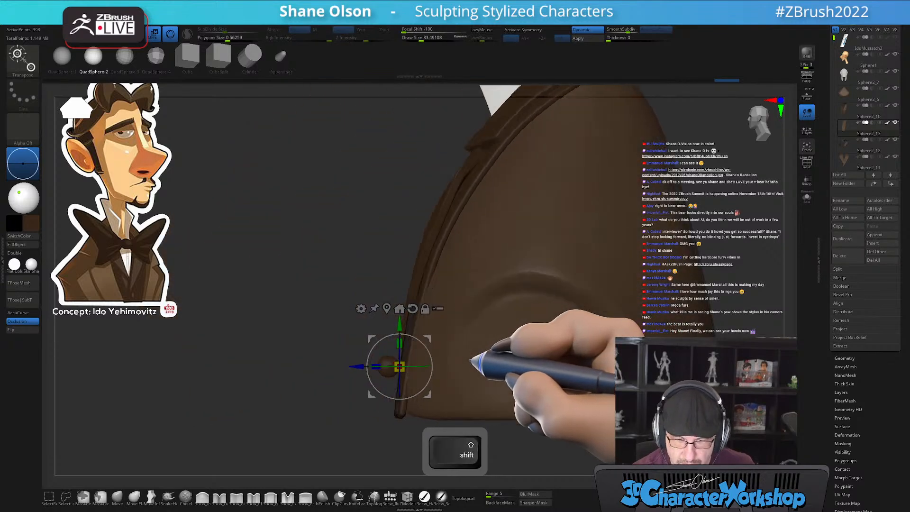
{"action": "right_click_drag", "start_coordinate": [415, 324], "coordinate": [417, 350], "text": "shift"}
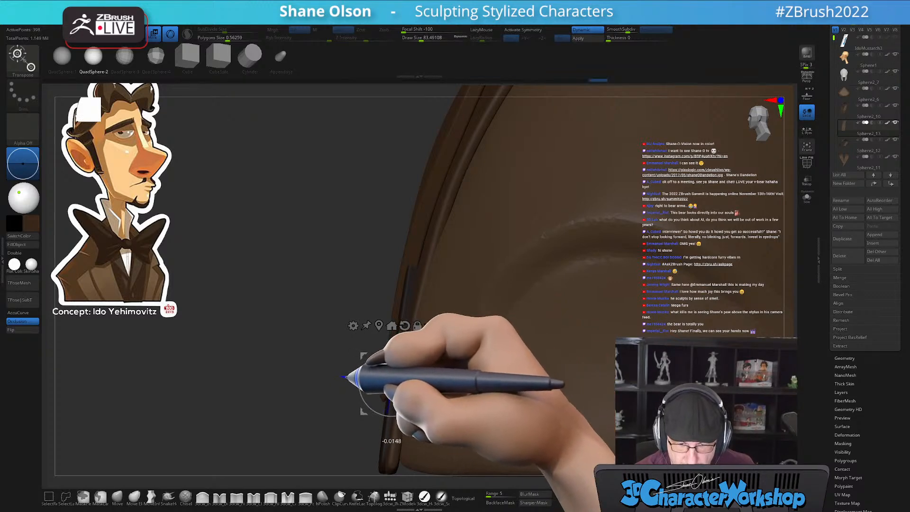
{"action": "left_click_drag", "start_coordinate": [343, 377], "coordinate": [346, 378]}
{"action": "key", "text": "q"}
{"action": "mouse_move", "coordinate": [452, 355]}
{"action": "right_mouse_down", "text": "shift"}
{"action": "mouse_move", "coordinate": [483, 350]}
{"action": "mouse_move", "coordinate": [466, 353]}
{"action": "mouse_move", "coordinate": [488, 303]}
{"action": "right_mouse_up", "text": "shift"}
{"action": "left_click_drag", "start_coordinate": [609, 357], "coordinate": [612, 346], "text": "ctrl"}
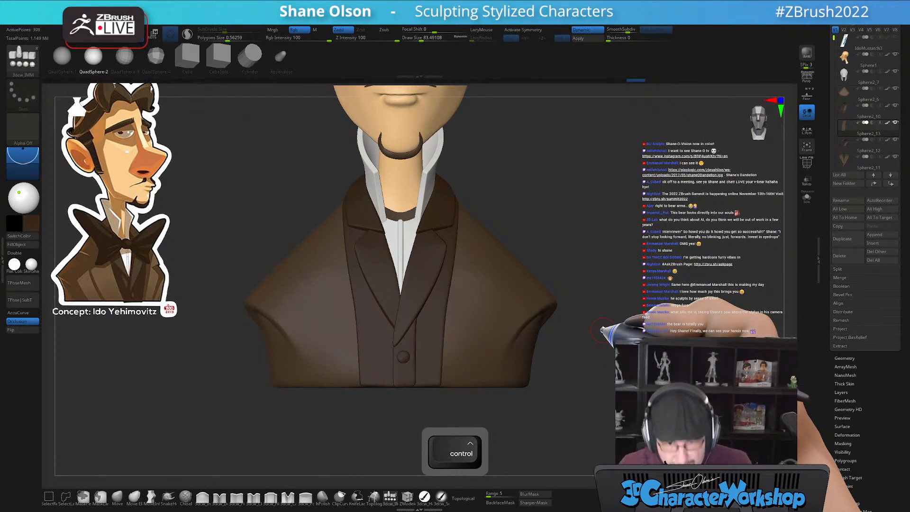
Examine the whole bust from front, side and three-quarter views and compare the clothing with the concept art
{"action": "right_click_drag", "start_coordinate": [609, 240], "coordinate": [602, 270], "text": "alt"}
{"action": "right_click_drag", "start_coordinate": [593, 237], "coordinate": [586, 224], "text": "alt"}
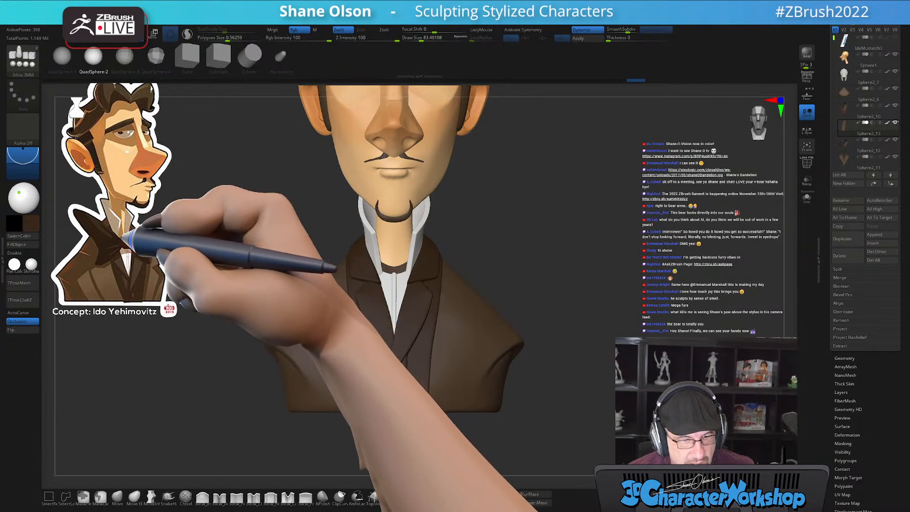
{"action": "left_click_drag", "start_coordinate": [309, 248], "coordinate": [291, 219], "text": "alt"}
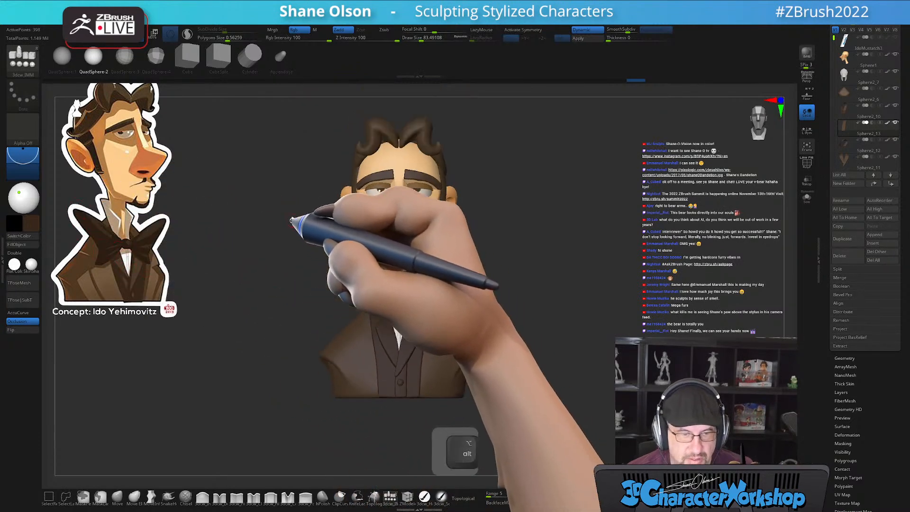
{"action": "left_click_drag", "start_coordinate": [524, 301], "coordinate": [369, 178]}
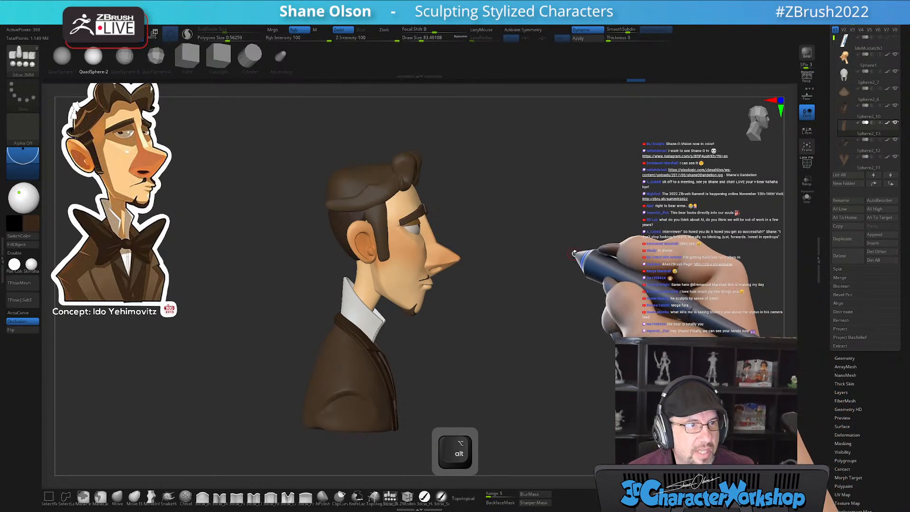
{"action": "left_click_drag", "start_coordinate": [572, 252], "coordinate": [583, 250]}
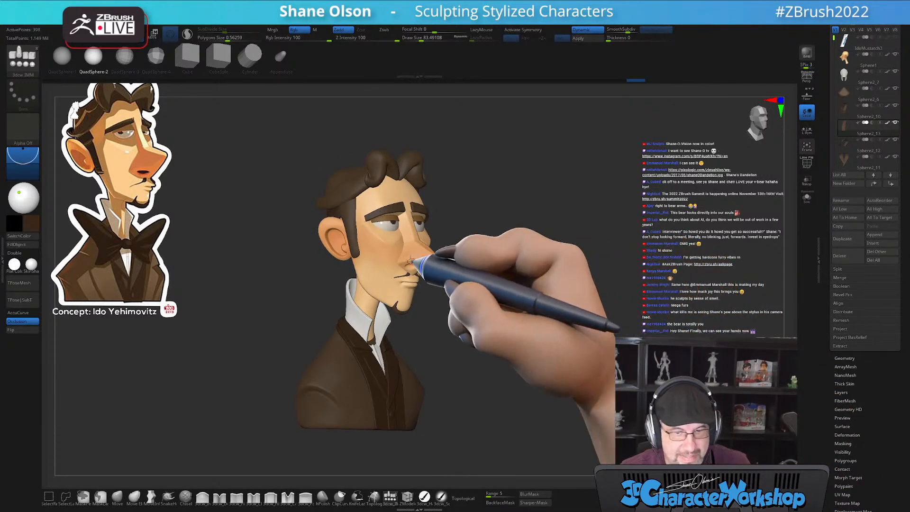
{"action": "left_click_drag", "start_coordinate": [536, 265], "coordinate": [520, 284]}
{"action": "left_click_drag", "start_coordinate": [539, 323], "coordinate": [549, 271], "text": "alt"}
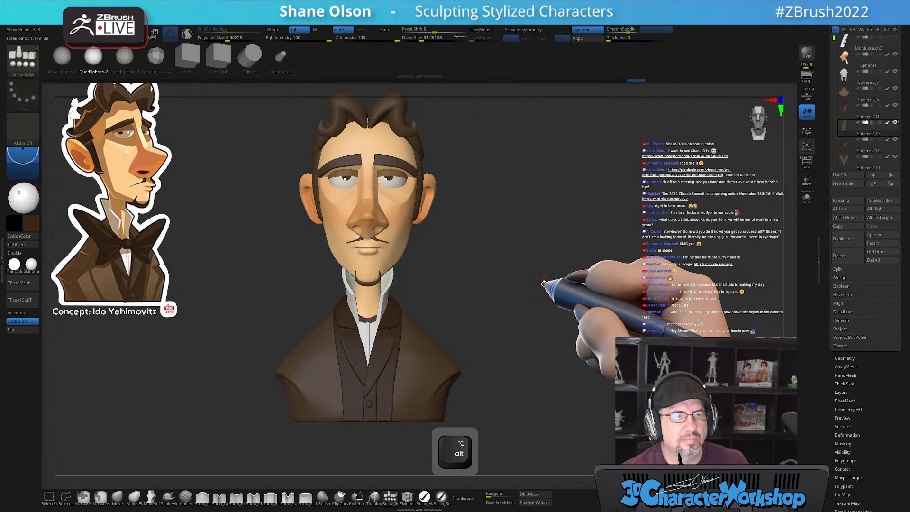
{"action": "left_click_drag", "start_coordinate": [483, 312], "coordinate": [532, 301], "text": "alt"}
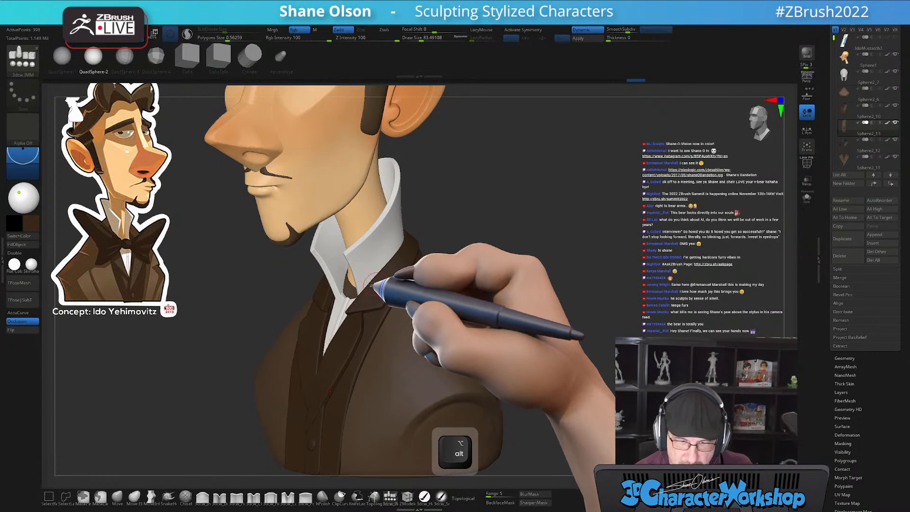
Select the jacket body, turn on X symmetry and choose the Topology brush for work on the shoulder
{"action": "left_click", "coordinate": [448, 354], "text": "alt"}
{"action": "key", "text": "x"}
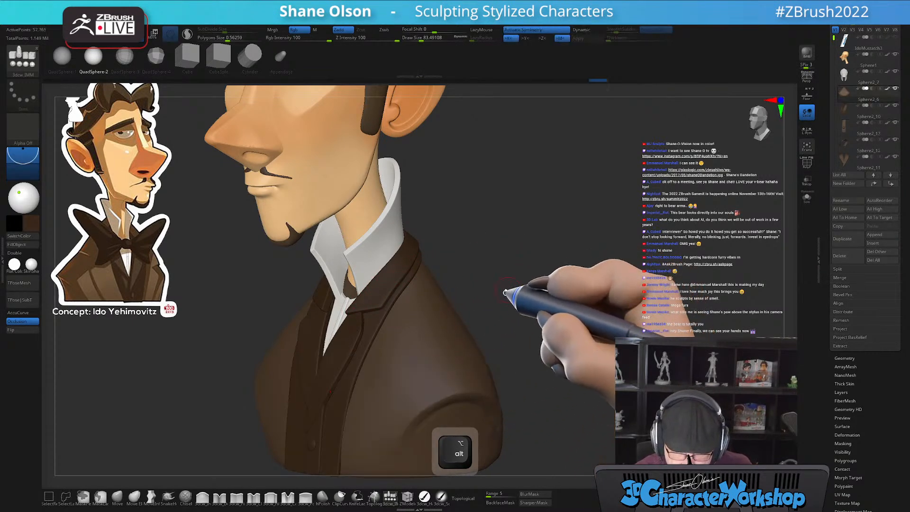
{"action": "left_click_drag", "start_coordinate": [519, 309], "coordinate": [508, 305], "text": "shift"}
{"action": "key", "text": "shift+f"}
{"action": "key", "text": "shift+f"}
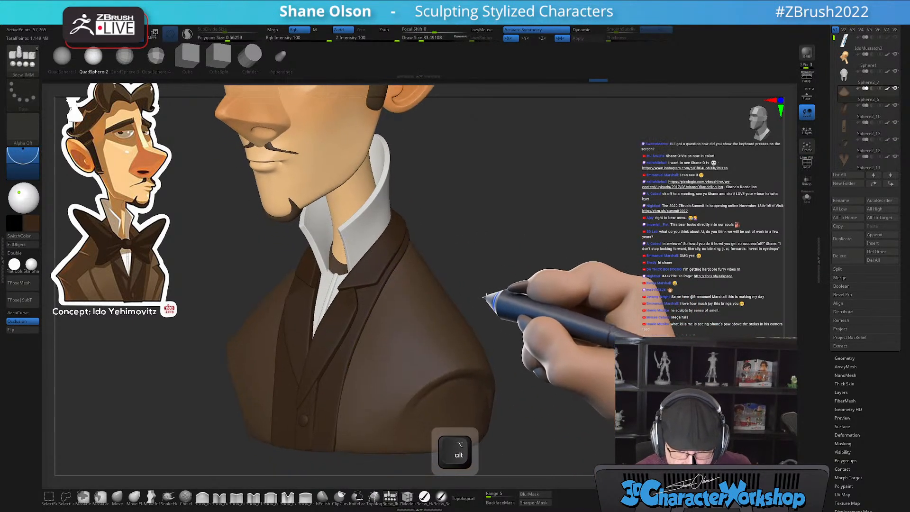
{"action": "left_click", "coordinate": [375, 496]}
{"action": "key", "text": "s"}
{"action": "mouse_move", "coordinate": [524, 307]}
{"action": "left_mouse_down"}
{"action": "mouse_move", "coordinate": [524, 294]}
{"action": "mouse_move", "coordinate": [586, 270]}
{"action": "mouse_move", "coordinate": [540, 237]}
{"action": "mouse_move", "coordinate": [532, 248]}
{"action": "mouse_move", "coordinate": [540, 197]}
{"action": "mouse_move", "coordinate": [545, 209]}
{"action": "mouse_move", "coordinate": [561, 179]}
{"action": "mouse_move", "coordinate": [543, 180]}
{"action": "left_mouse_up"}
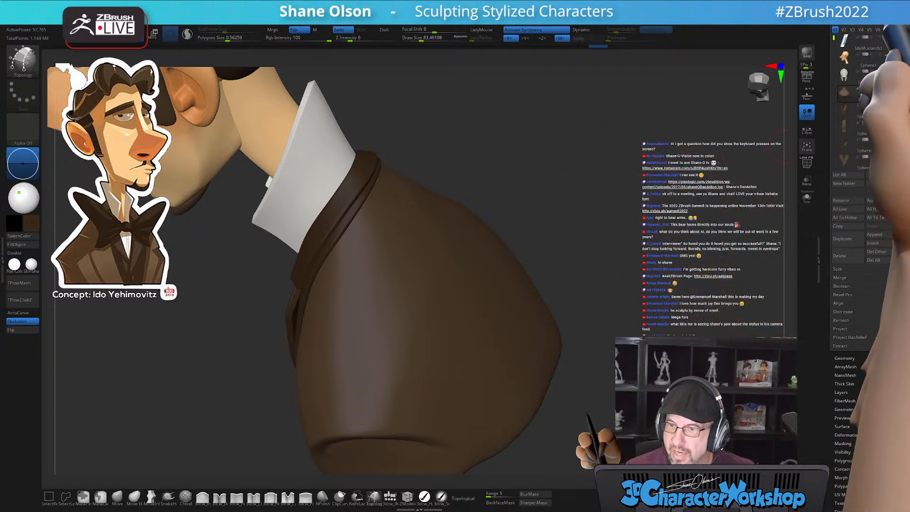
Bring up the Spud Tablet & Arm 1.1 folder on the desktop and return to ZBrush
{"action": "left_click", "coordinate": [884, 5]}
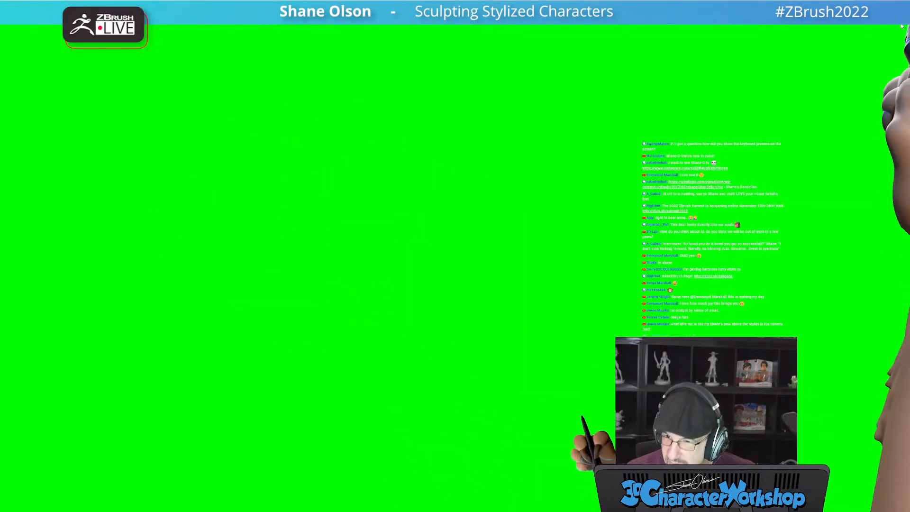
{"action": "left_click", "coordinate": [870, 6]}
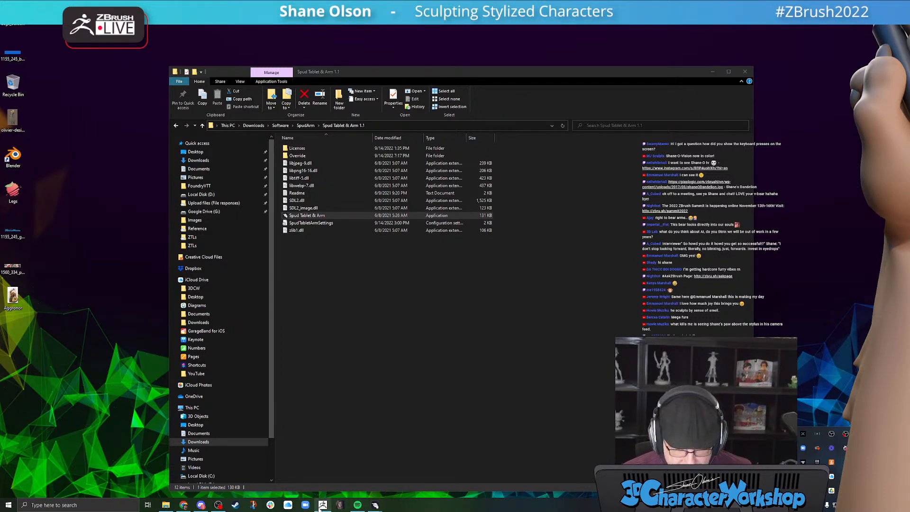
{"action": "left_click", "coordinate": [377, 491]}
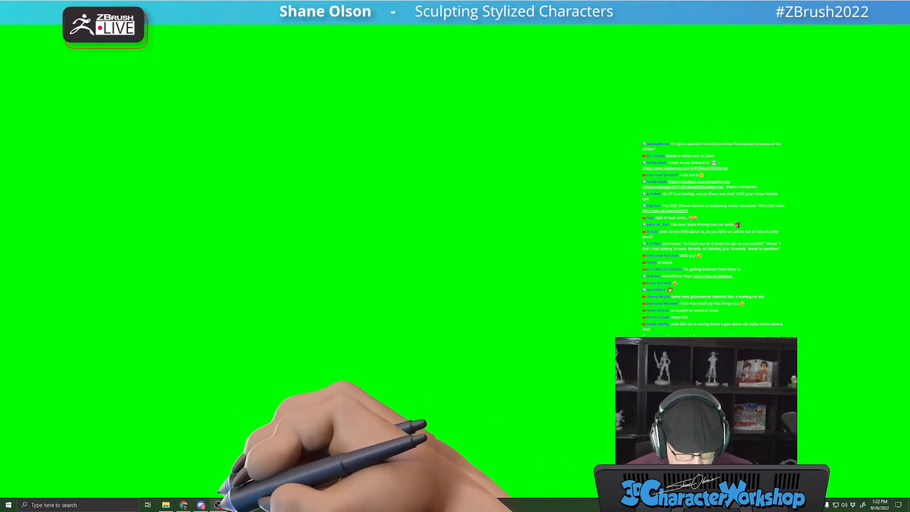
{"action": "key", "text": "alt+Tab"}
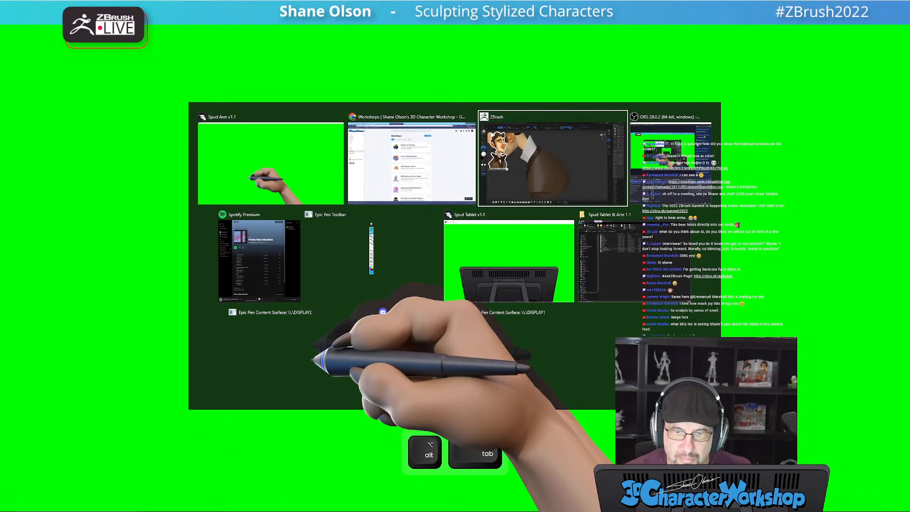
{"action": "key", "text": "alt+Tab"}
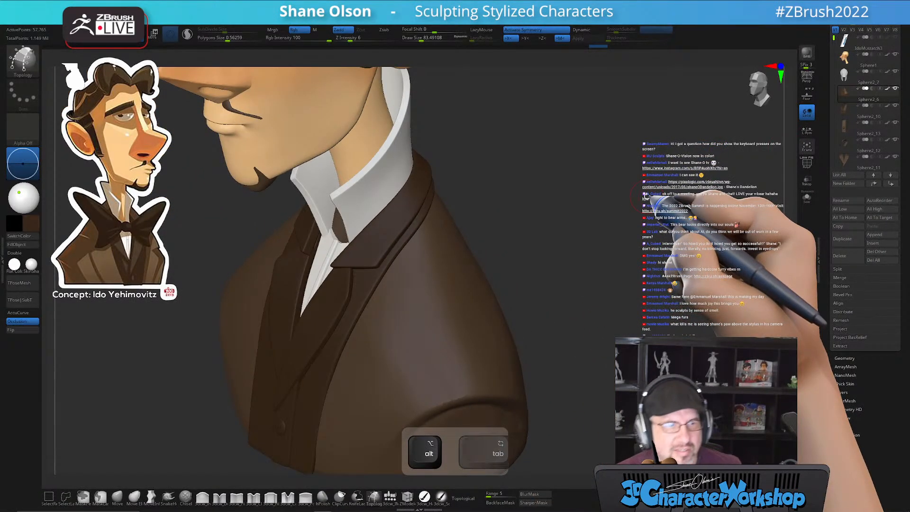
Reduce the Topology brush size and draw curves across the shoulder and down along the jacket collar's outer edge
{"action": "mouse_move", "coordinate": [587, 309]}
{"action": "left_mouse_down"}
{"action": "mouse_move", "coordinate": [607, 327]}
{"action": "mouse_move", "coordinate": [606, 276]}
{"action": "mouse_move", "coordinate": [591, 283]}
{"action": "mouse_move", "coordinate": [590, 256]}
{"action": "mouse_move", "coordinate": [596, 260]}
{"action": "mouse_move", "coordinate": [527, 330]}
{"action": "left_mouse_up"}
{"action": "mouse_move", "coordinate": [508, 286]}
{"action": "left_mouse_down"}
{"action": "mouse_move", "coordinate": [520, 300]}
{"action": "mouse_move", "coordinate": [571, 272]}
{"action": "mouse_move", "coordinate": [519, 260]}
{"action": "mouse_move", "coordinate": [517, 251]}
{"action": "mouse_move", "coordinate": [525, 264]}
{"action": "mouse_move", "coordinate": [589, 197]}
{"action": "mouse_move", "coordinate": [608, 145]}
{"action": "mouse_move", "coordinate": [463, 274]}
{"action": "mouse_move", "coordinate": [417, 301]}
{"action": "mouse_move", "coordinate": [366, 274]}
{"action": "mouse_move", "coordinate": [374, 235]}
{"action": "mouse_move", "coordinate": [398, 235]}
{"action": "mouse_move", "coordinate": [383, 238]}
{"action": "left_mouse_up"}
{"action": "key", "text": "s"}
{"action": "key", "text": "ctrl+z"}
{"action": "mouse_move", "coordinate": [412, 243]}
{"action": "right_mouse_down"}
{"action": "mouse_move", "coordinate": [441, 303]}
{"action": "mouse_move", "coordinate": [538, 321]}
{"action": "right_mouse_up"}
{"action": "mouse_move", "coordinate": [447, 212]}
{"action": "right_mouse_down"}
{"action": "mouse_move", "coordinate": [433, 225]}
{"action": "mouse_move", "coordinate": [446, 185]}
{"action": "right_mouse_up"}
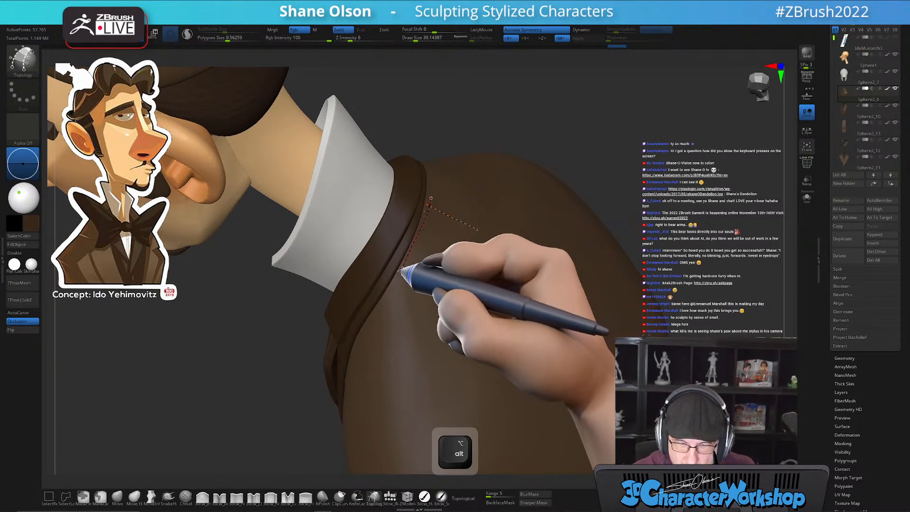
{"action": "left_click_drag", "start_coordinate": [377, 310], "coordinate": [359, 338]}
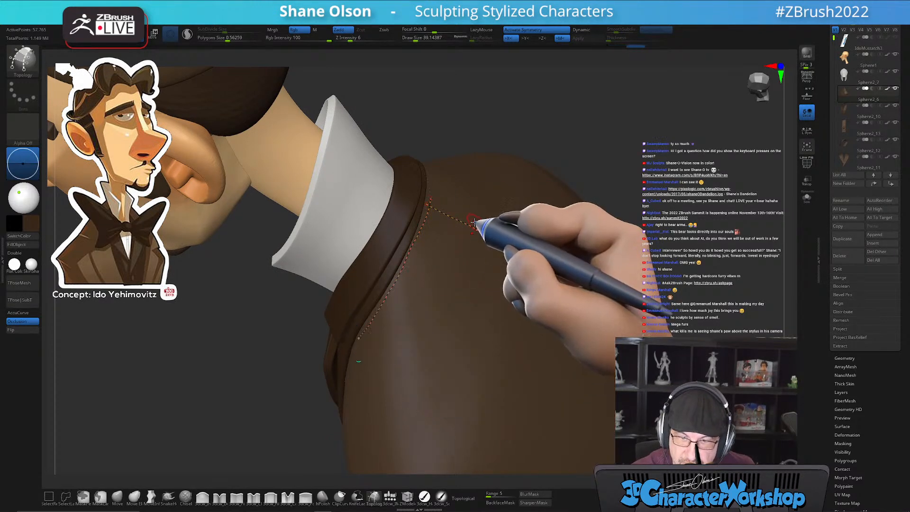
{"action": "left_click_drag", "start_coordinate": [407, 345], "coordinate": [393, 368]}
Draw the outer topology curve from the shoulder down the chest and connect it to the collar-side curve with a crossing line
{"action": "mouse_move", "coordinate": [473, 372]}
{"action": "right_mouse_down"}
{"action": "mouse_move", "coordinate": [526, 367]}
{"action": "mouse_move", "coordinate": [507, 354]}
{"action": "right_mouse_up"}
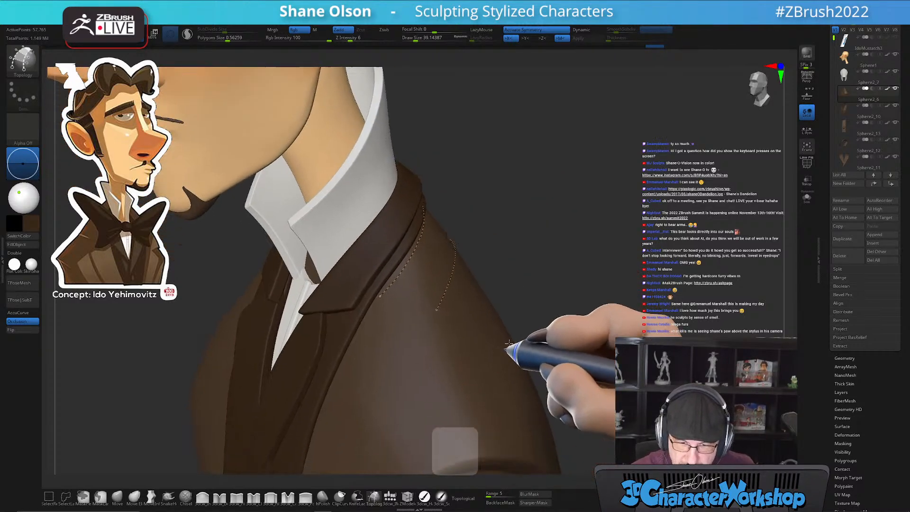
{"action": "right_click_drag", "start_coordinate": [456, 299], "coordinate": [456, 287], "text": "alt"}
{"action": "right_click_drag", "start_coordinate": [398, 281], "coordinate": [411, 272], "text": "alt"}
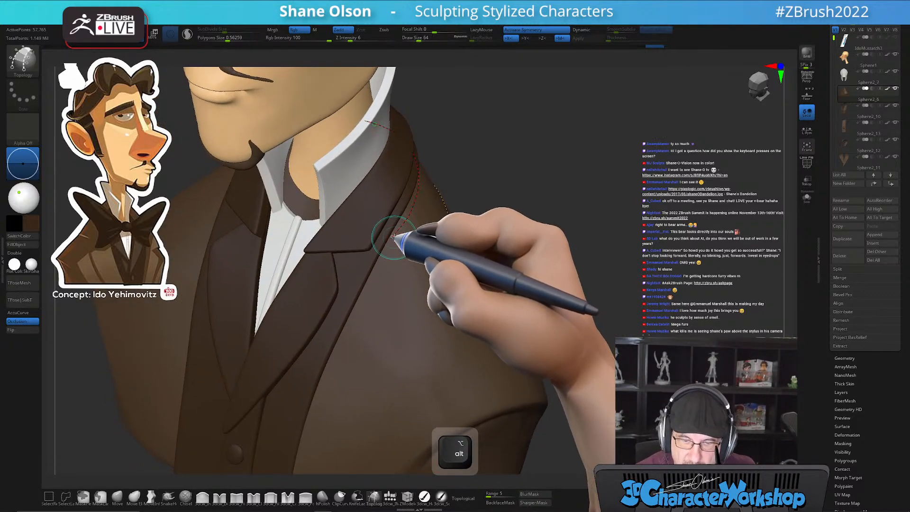
{"action": "mouse_move", "coordinate": [371, 315]}
{"action": "right_mouse_down"}
{"action": "mouse_move", "coordinate": [479, 332]}
{"action": "mouse_move", "coordinate": [467, 356]}
{"action": "mouse_move", "coordinate": [479, 311]}
{"action": "mouse_move", "coordinate": [464, 353]}
{"action": "right_mouse_up"}
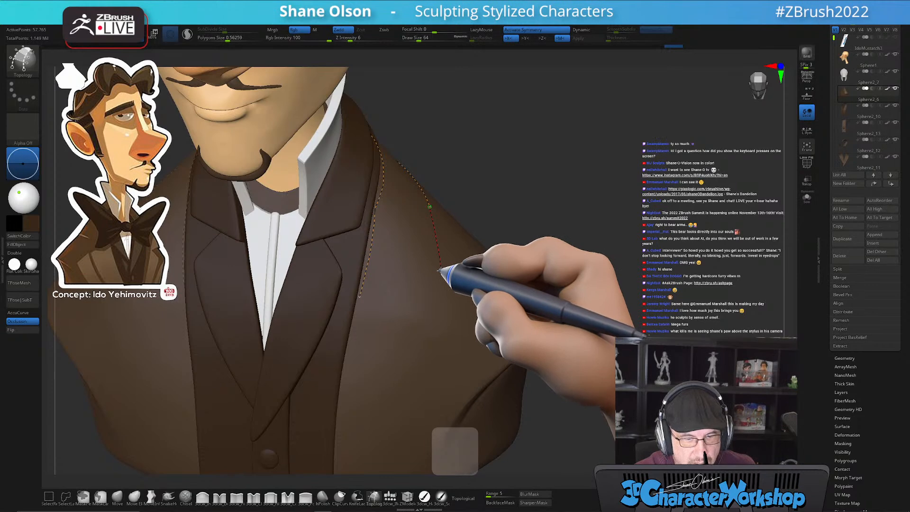
{"action": "right_click_drag", "start_coordinate": [468, 339], "coordinate": [466, 308]}
{"action": "left_click_drag", "start_coordinate": [461, 262], "coordinate": [334, 289]}
Draw crossing topology curves over the upper lapel strip and a lengthwise curve down its middle
{"action": "mouse_move", "coordinate": [511, 261]}
{"action": "right_mouse_down"}
{"action": "mouse_move", "coordinate": [483, 305]}
{"action": "mouse_move", "coordinate": [482, 350]}
{"action": "mouse_move", "coordinate": [437, 264]}
{"action": "mouse_move", "coordinate": [488, 309]}
{"action": "mouse_move", "coordinate": [367, 219]}
{"action": "right_mouse_up"}
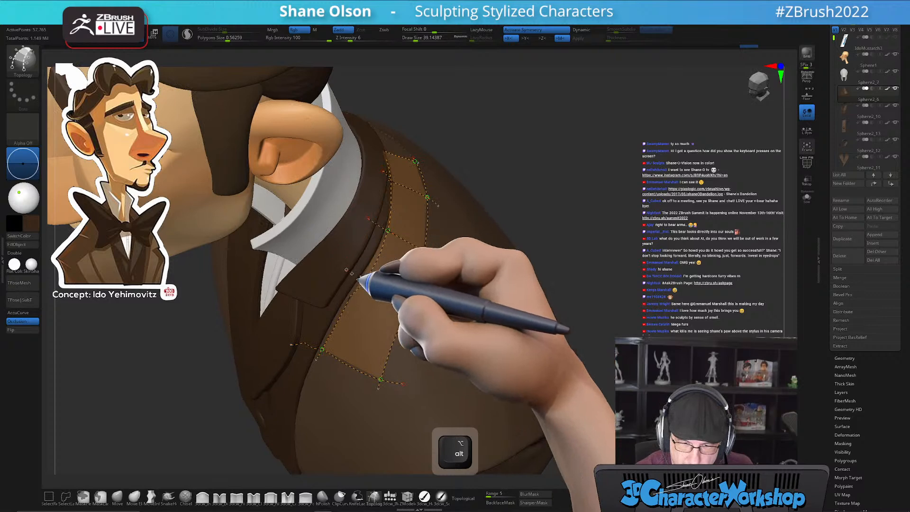
{"action": "left_click_drag", "start_coordinate": [348, 271], "coordinate": [440, 325]}
{"action": "left_click_drag", "start_coordinate": [327, 307], "coordinate": [391, 341]}
{"action": "right_click_drag", "start_coordinate": [475, 401], "coordinate": [476, 296]}
{"action": "left_click_drag", "start_coordinate": [330, 129], "coordinate": [354, 179]}
{"action": "mouse_move", "coordinate": [360, 275]}
{"action": "left_mouse_down"}
{"action": "mouse_move", "coordinate": [365, 326]}
{"action": "mouse_move", "coordinate": [348, 353]}
{"action": "left_mouse_up"}
{"action": "right_click_drag", "start_coordinate": [509, 355], "coordinate": [387, 237]}
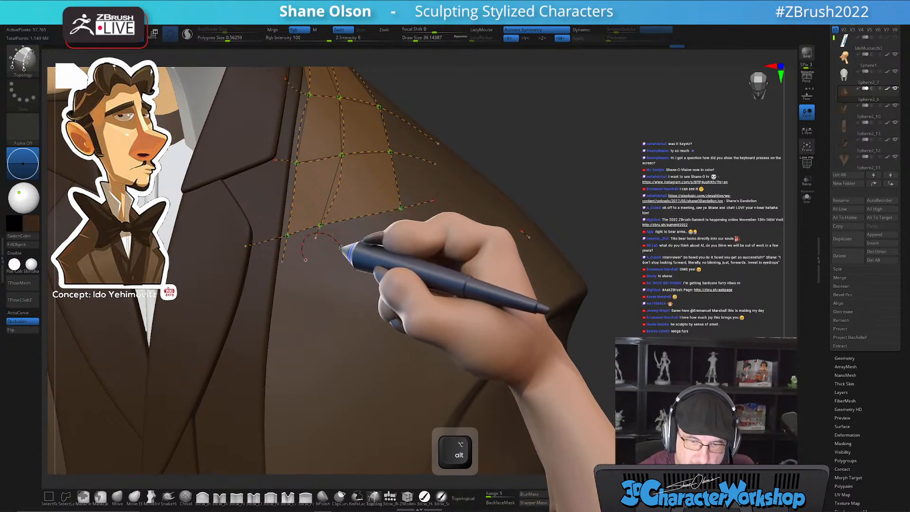
Draw the slanted lapel notch curve and the lower lapel's inner, middle and outer curves down to the jacket's hem
{"action": "left_click_drag", "start_coordinate": [325, 229], "coordinate": [433, 288]}
{"action": "mouse_move", "coordinate": [476, 299]}
{"action": "right_mouse_down", "text": "alt"}
{"action": "mouse_move", "coordinate": [471, 283]}
{"action": "mouse_move", "coordinate": [474, 303]}
{"action": "right_mouse_up", "text": "alt"}
{"action": "right_click_drag", "start_coordinate": [413, 215], "coordinate": [401, 236]}
{"action": "left_click_drag", "start_coordinate": [359, 241], "coordinate": [346, 420]}
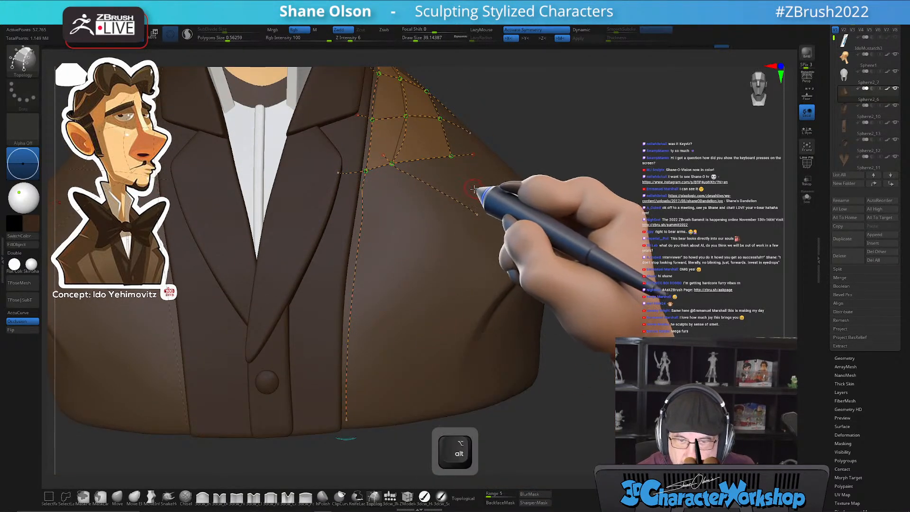
{"action": "left_click_drag", "start_coordinate": [476, 187], "coordinate": [368, 419]}
{"action": "left_click_drag", "start_coordinate": [393, 165], "coordinate": [357, 422]}
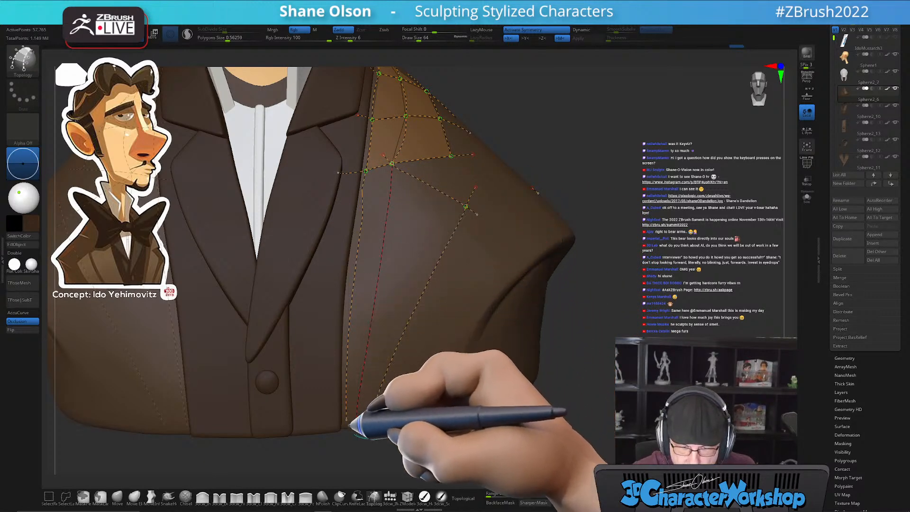
Draw six crossing topology curves down the lower lapel, from just below the notch to the hem
{"action": "left_click_drag", "start_coordinate": [352, 203], "coordinate": [480, 268]}
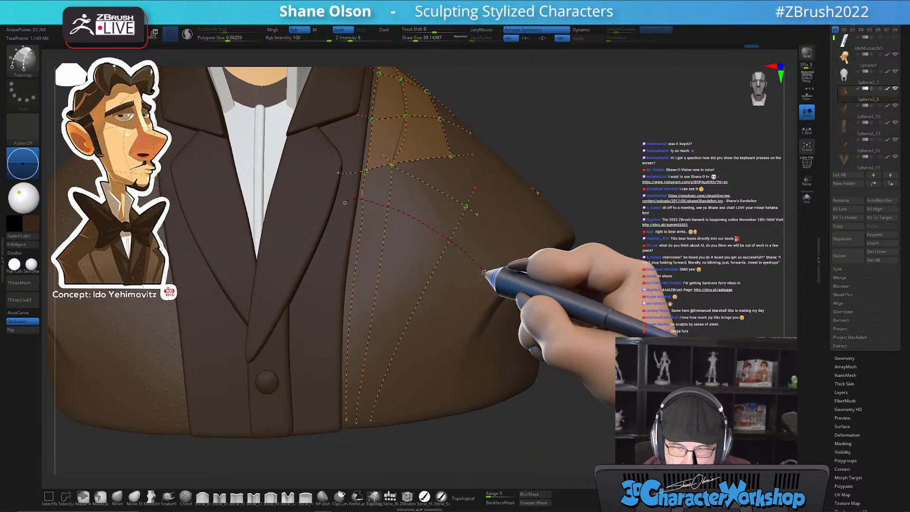
{"action": "right_click_drag", "start_coordinate": [446, 331], "coordinate": [463, 331]}
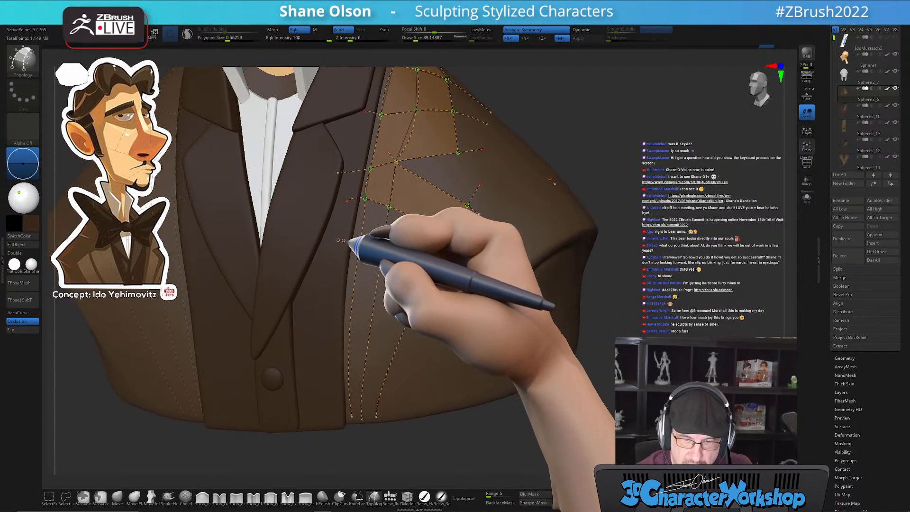
{"action": "left_click_drag", "start_coordinate": [338, 241], "coordinate": [464, 311]}
{"action": "left_click_drag", "start_coordinate": [331, 284], "coordinate": [448, 314]}
{"action": "left_click_drag", "start_coordinate": [325, 328], "coordinate": [429, 366]}
{"action": "left_click_drag", "start_coordinate": [325, 375], "coordinate": [427, 389]}
{"action": "left_click_drag", "start_coordinate": [328, 416], "coordinate": [393, 411]}
{"action": "key", "text": "alt"}
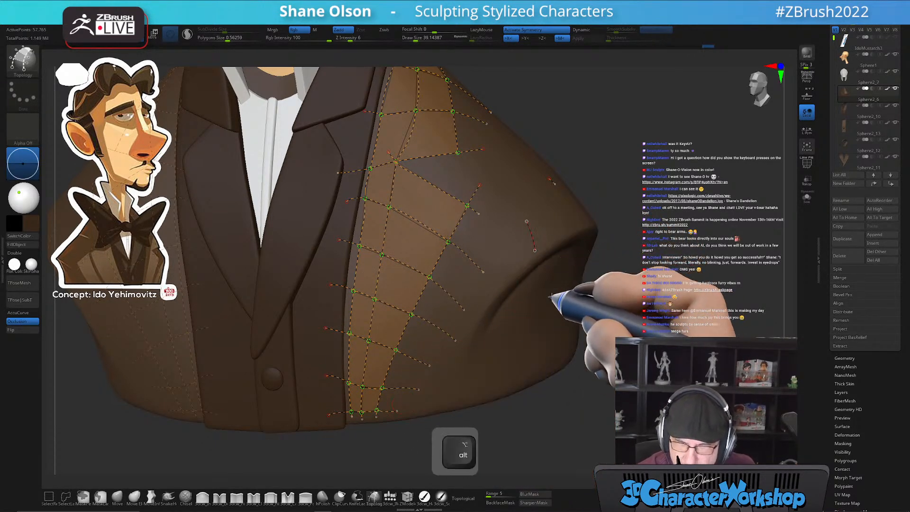
Set the Topology brush's draw size to 1, generate the lapel mesh from the curves and split it off as its own subtool
{"action": "right_click_drag", "start_coordinate": [558, 298], "coordinate": [541, 305]}
{"action": "right_click_drag", "start_coordinate": [521, 220], "coordinate": [486, 339], "text": "alt"}
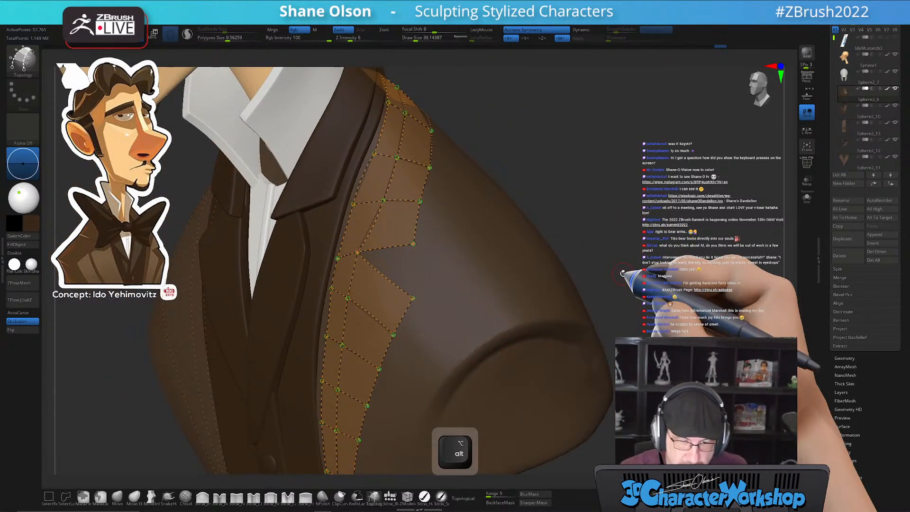
{"action": "right_click_drag", "start_coordinate": [595, 240], "coordinate": [585, 217]}
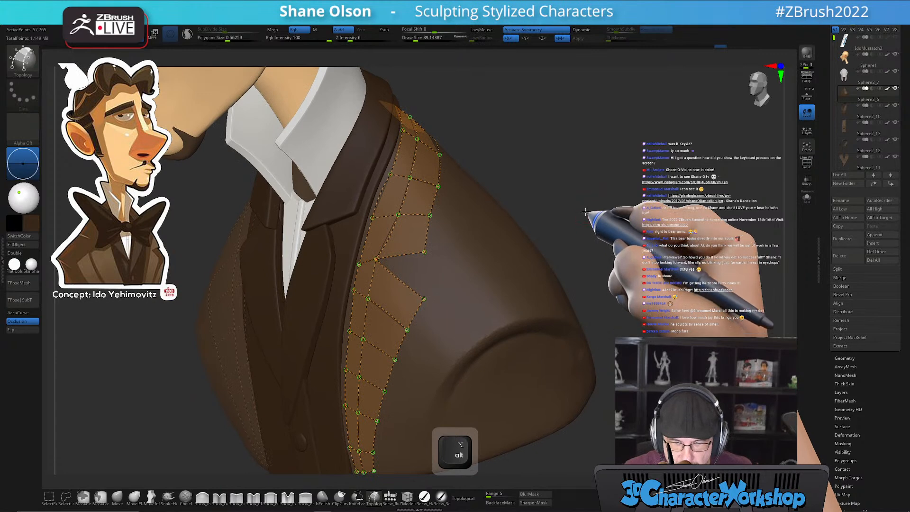
{"action": "type", "text": "s"}
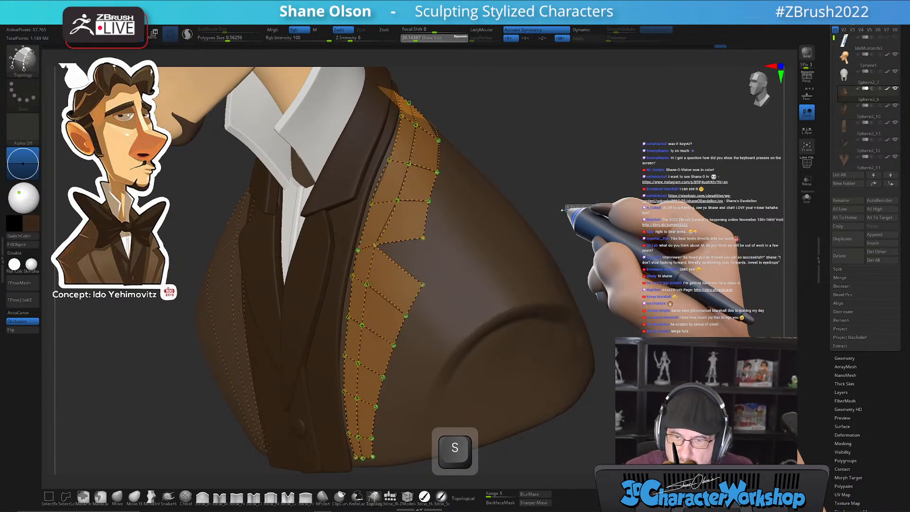
{"action": "type", "text": "1"}
{"action": "key", "text": "Return"}
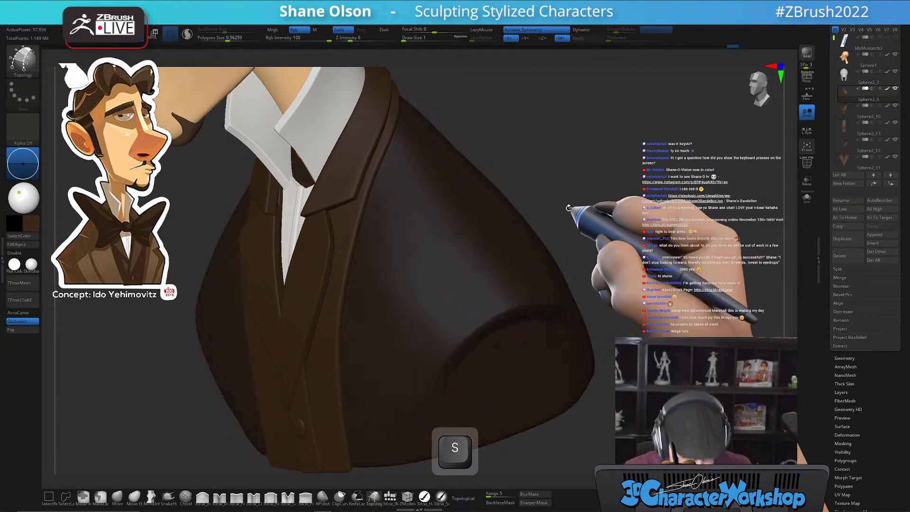
{"action": "key", "text": "2"}
{"action": "left_click", "coordinate": [555, 307]}
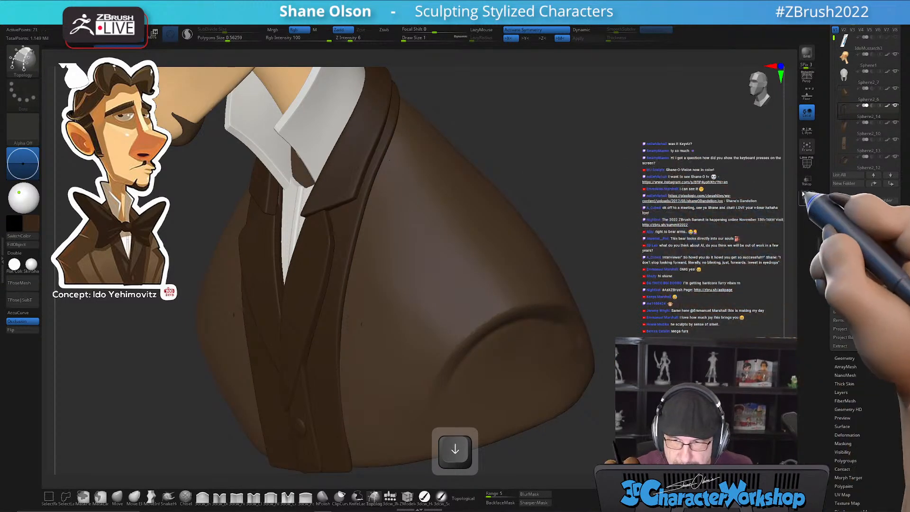
Turn on dynamic subdivision for the lapel with a thickness of 0.04696, and choose the hard paint brush
{"action": "left_click", "coordinate": [582, 30]}
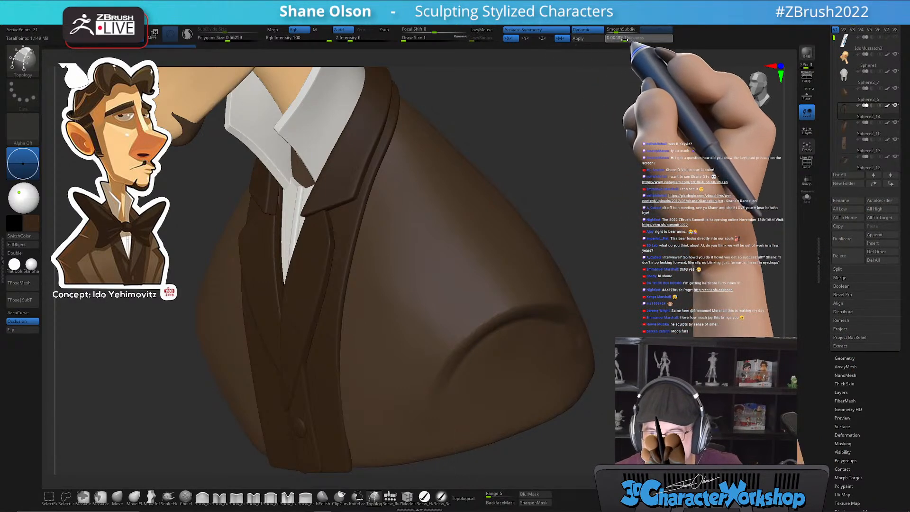
{"action": "left_click_drag", "start_coordinate": [625, 40], "coordinate": [637, 40]}
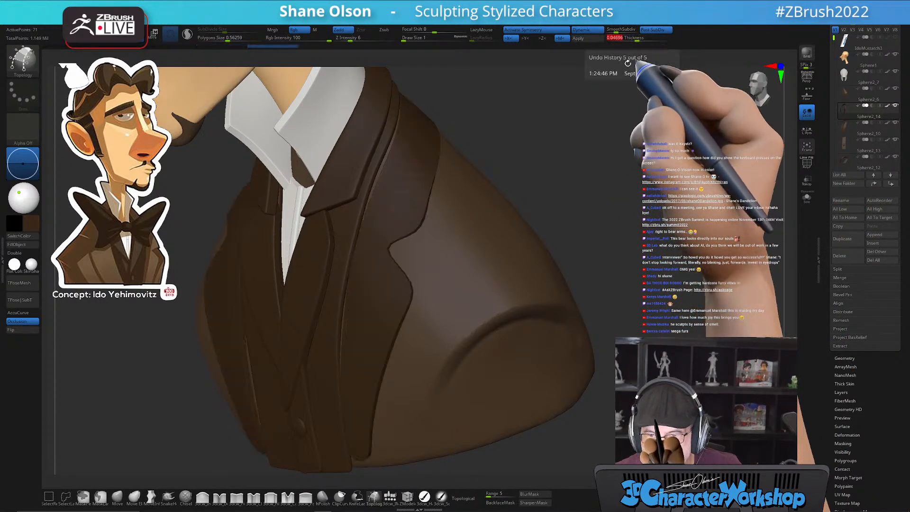
{"action": "left_click_drag", "start_coordinate": [622, 143], "coordinate": [509, 263], "text": "alt"}
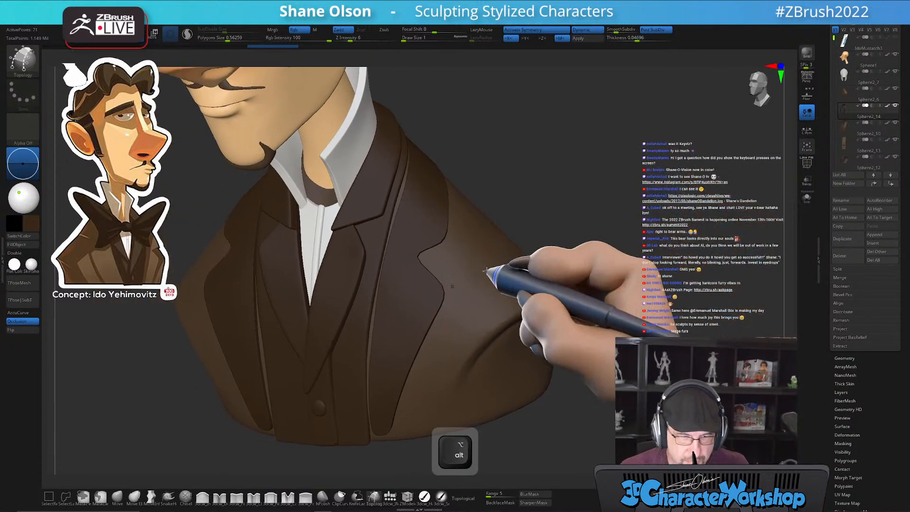
{"action": "left_click", "coordinate": [424, 496]}
{"action": "mouse_move", "coordinate": [508, 197]}
{"action": "left_mouse_down", "text": "alt"}
{"action": "mouse_move", "coordinate": [589, 183]}
{"action": "mouse_move", "coordinate": [565, 203]}
{"action": "mouse_move", "coordinate": [579, 189]}
{"action": "mouse_move", "coordinate": [584, 226]}
{"action": "mouse_move", "coordinate": [595, 230]}
{"action": "mouse_move", "coordinate": [541, 212]}
{"action": "mouse_move", "coordinate": [598, 184]}
{"action": "mouse_move", "coordinate": [545, 190]}
{"action": "left_mouse_up", "text": "alt"}
{"action": "key", "text": "s"}
{"action": "key", "text": "s"}
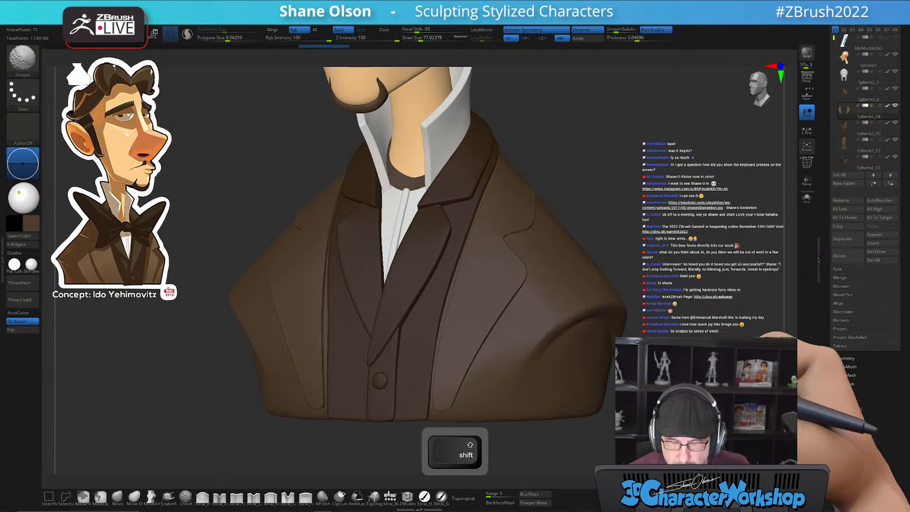
Isolate the lapel piece and display its polygroups and wireframe to inspect the thickened shape
{"action": "left_click", "coordinate": [808, 197]}
{"action": "left_click_drag", "start_coordinate": [780, 310], "coordinate": [566, 251]}
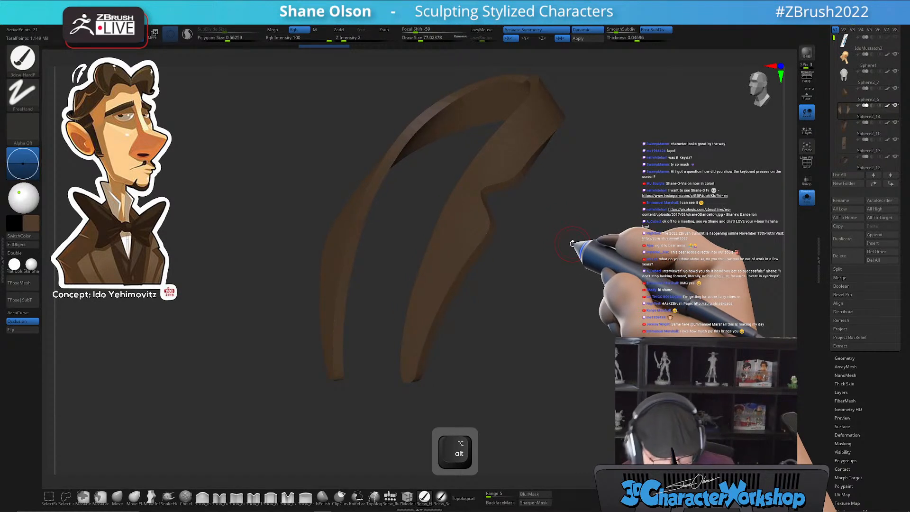
{"action": "left_click_drag", "start_coordinate": [572, 244], "coordinate": [518, 301], "text": "alt"}
{"action": "left_click_drag", "start_coordinate": [508, 338], "coordinate": [514, 350], "text": "alt"}
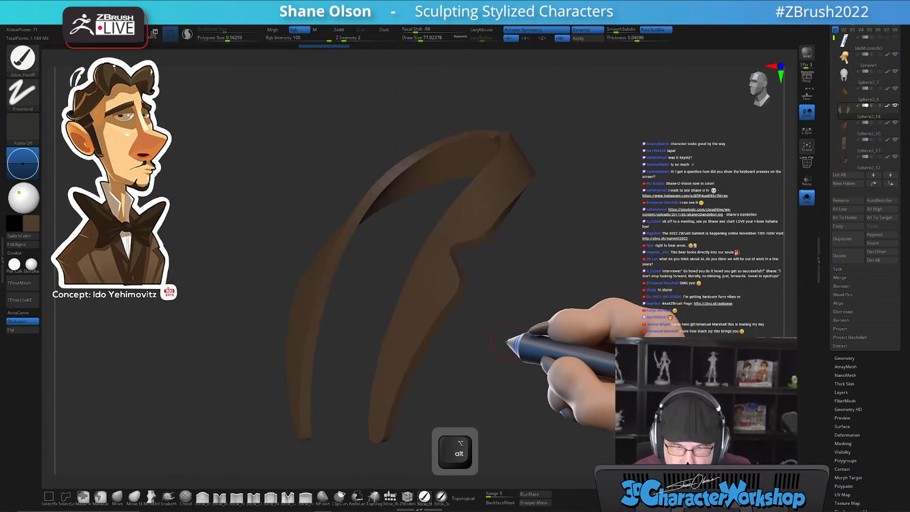
{"action": "key", "text": "2"}
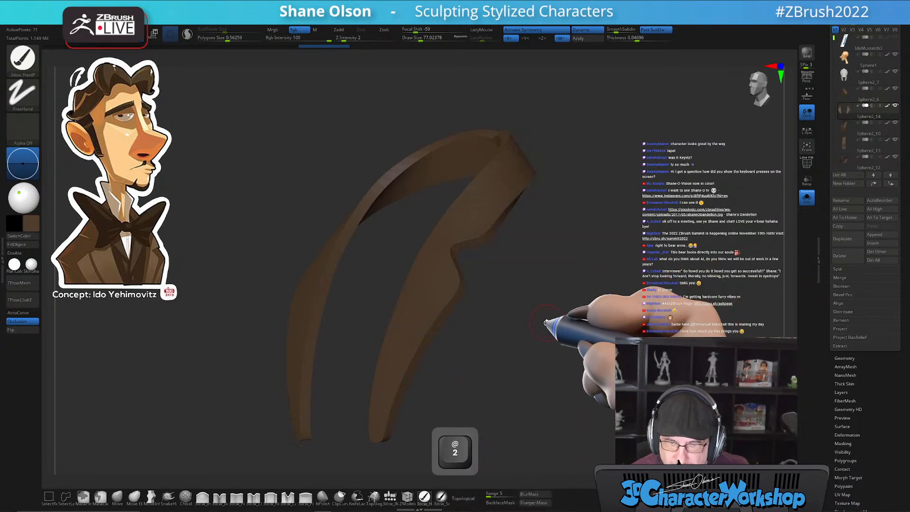
{"action": "key", "text": "shift+f"}
{"action": "left_click_drag", "start_coordinate": [543, 317], "coordinate": [590, 371], "text": "shift"}
{"action": "left_click_drag", "start_coordinate": [540, 321], "coordinate": [494, 264], "text": "alt"}
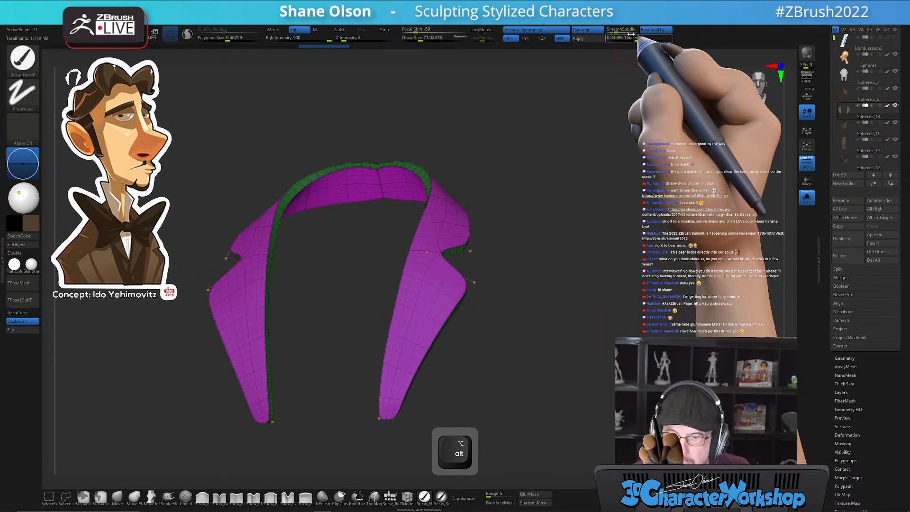
Lower the lapel's smooth subdivision to its minimum so only the base polygons and thickness are used
{"action": "left_click_drag", "start_coordinate": [605, 29], "coordinate": [603, 30]}
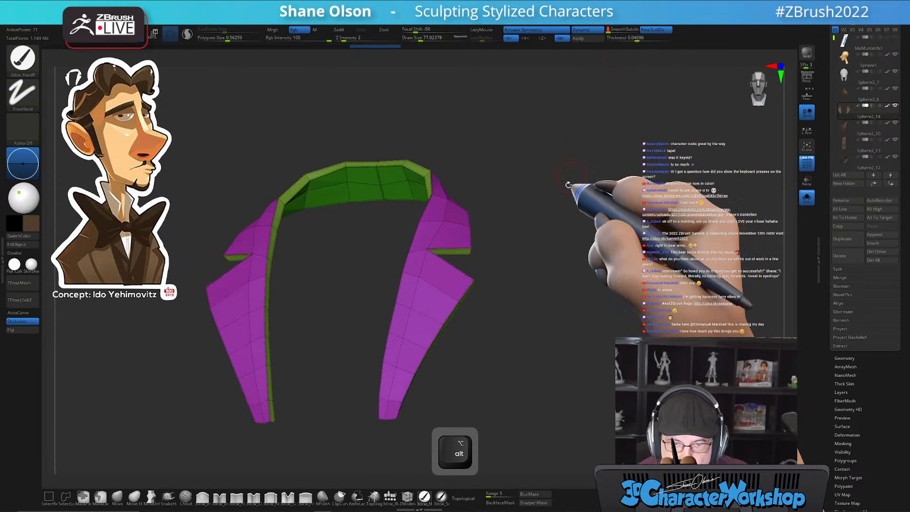
{"action": "key", "text": "3"}
{"action": "key", "text": "2"}
{"action": "left_click_drag", "start_coordinate": [570, 168], "coordinate": [576, 168]}
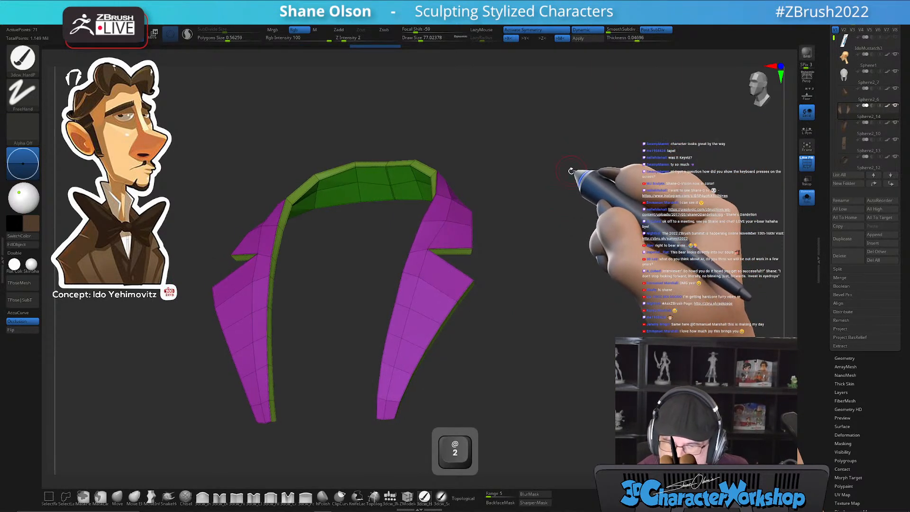
Remove all creases from the lapel and apply its dynamic thickness as real geometry
{"action": "key", "text": "2"}
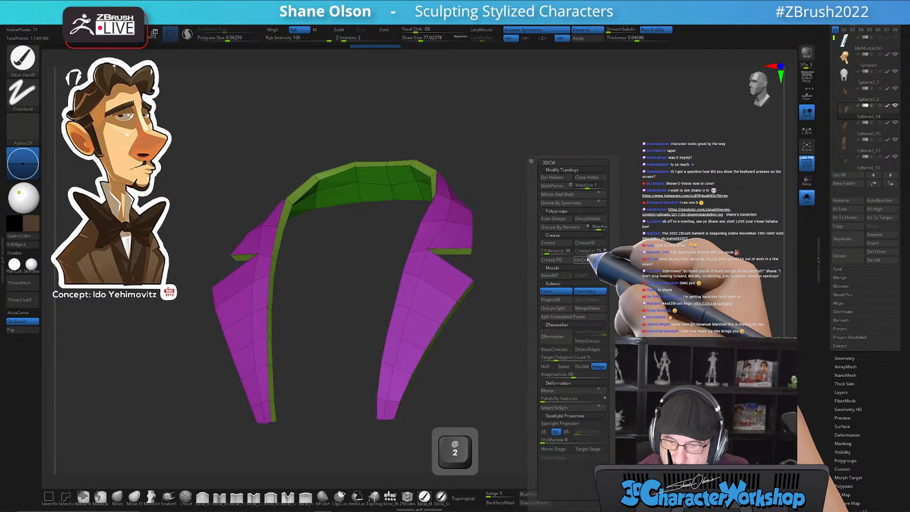
{"action": "left_click", "coordinate": [587, 259]}
{"action": "mouse_move", "coordinate": [592, 188]}
{"action": "left_mouse_down"}
{"action": "mouse_move", "coordinate": [587, 199]}
{"action": "mouse_move", "coordinate": [602, 156]}
{"action": "left_mouse_up"}
{"action": "left_click", "coordinate": [592, 40]}
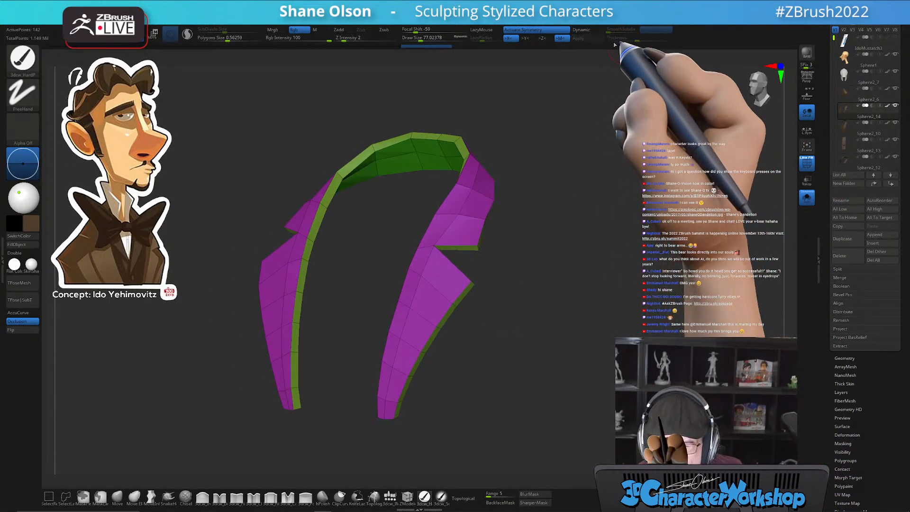
Regroup the lapel's polygons by normals and set the crease level to 2
{"action": "key", "text": "2"}
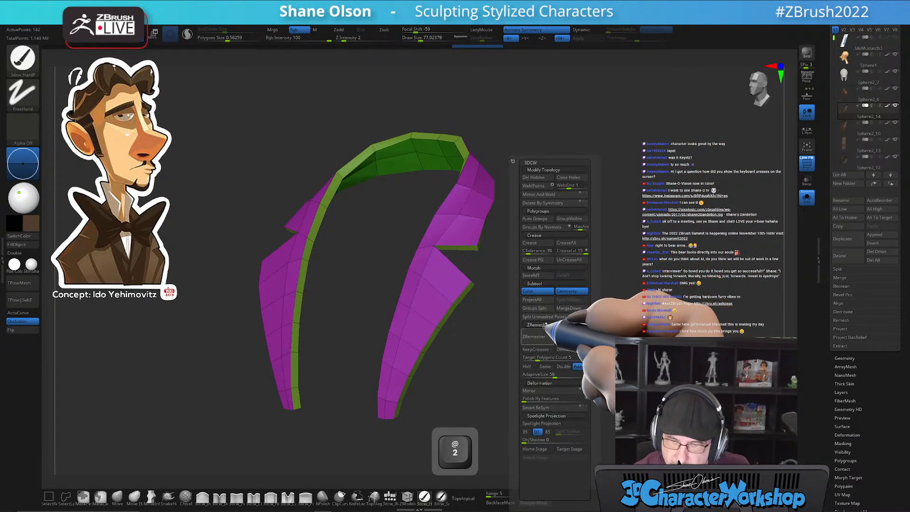
{"action": "left_click", "coordinate": [550, 227]}
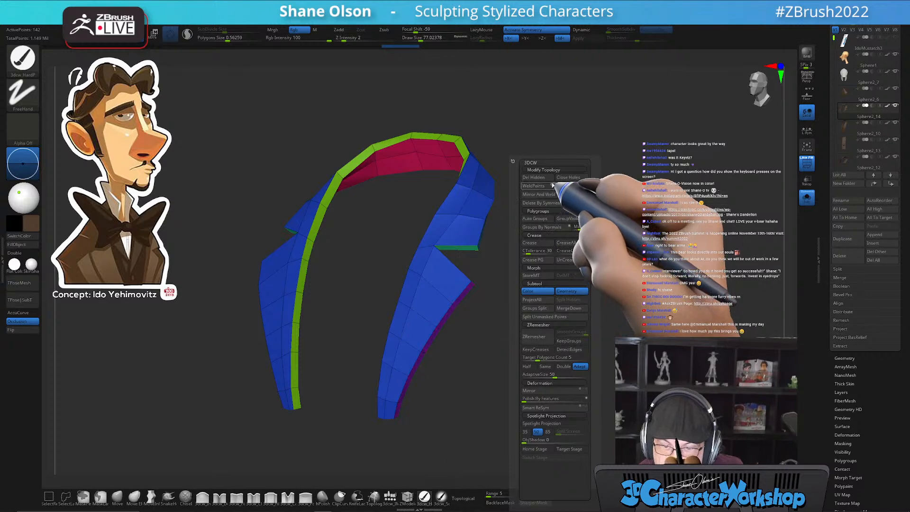
{"action": "mouse_move", "coordinate": [526, 322]}
{"action": "left_mouse_down"}
{"action": "mouse_move", "coordinate": [569, 362]}
{"action": "mouse_move", "coordinate": [548, 325]}
{"action": "mouse_move", "coordinate": [529, 330]}
{"action": "left_mouse_up"}
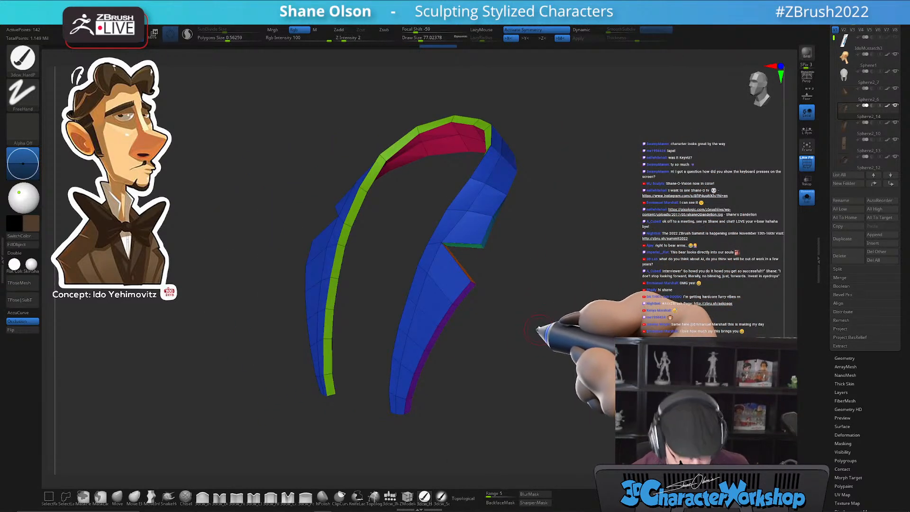
{"action": "key", "text": "shift+2"}
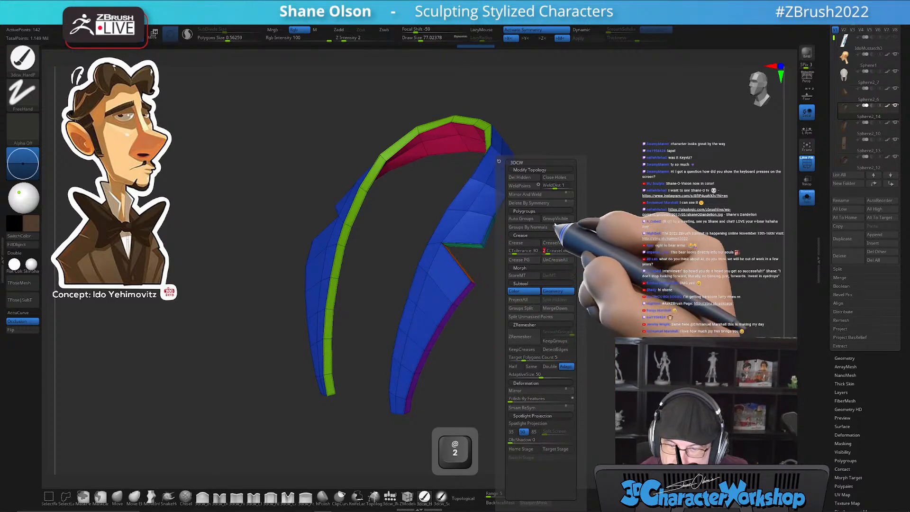
{"action": "left_click_drag", "start_coordinate": [612, 142], "coordinate": [612, 120]}
Turn dynamic subdivision back on with higher smooth subdivision, hide the wireframe and bring back the full bust
{"action": "key", "text": "d"}
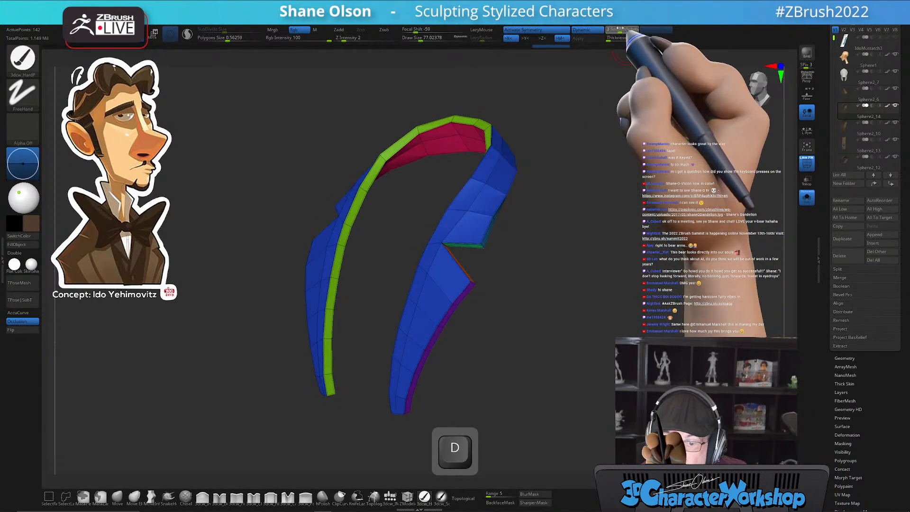
{"action": "left_click_drag", "start_coordinate": [620, 29], "coordinate": [631, 29]}
{"action": "left_click_drag", "start_coordinate": [593, 189], "coordinate": [579, 297]}
{"action": "key", "text": "shift+f"}
{"action": "mouse_move", "coordinate": [588, 467]}
{"action": "left_mouse_down"}
{"action": "mouse_move", "coordinate": [538, 435]}
{"action": "mouse_move", "coordinate": [605, 333]}
{"action": "mouse_move", "coordinate": [545, 335]}
{"action": "mouse_move", "coordinate": [559, 340]}
{"action": "left_mouse_up"}
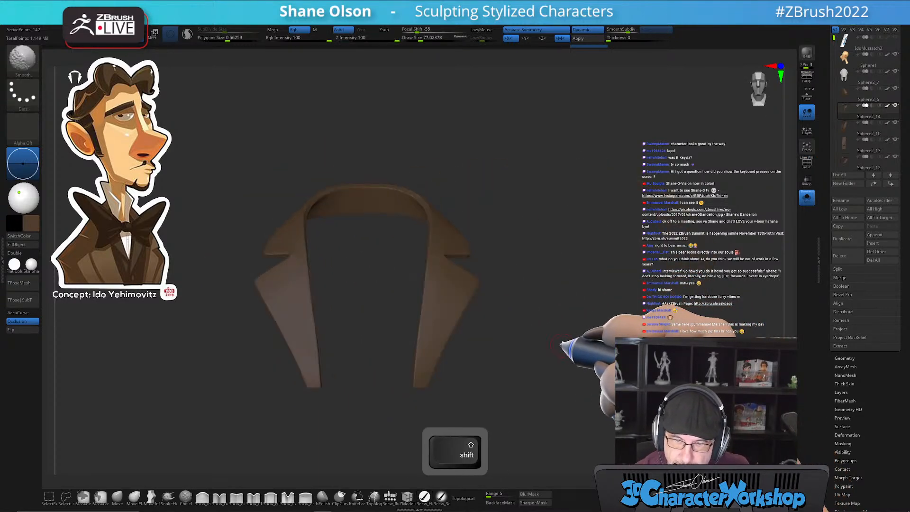
{"action": "left_click", "coordinate": [808, 198]}
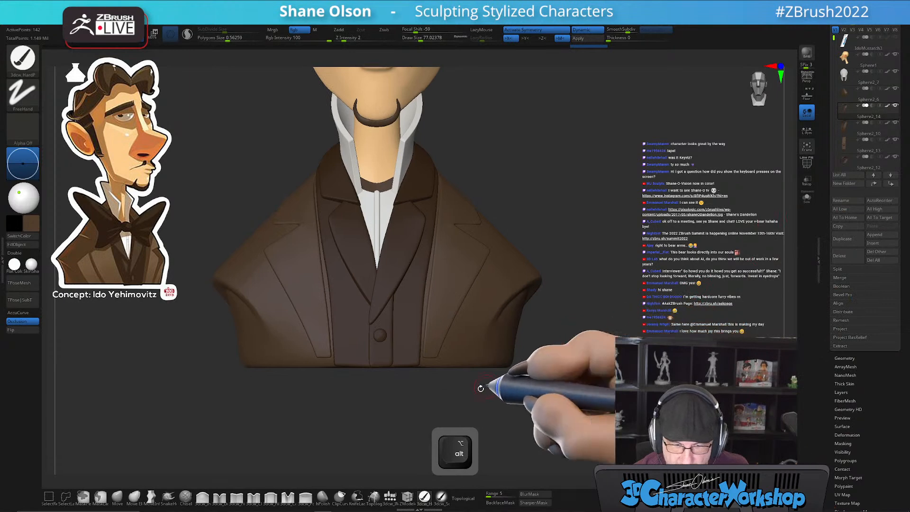
Choose the Move Infinite Depth brush and enlarge its draw size to about 250 for reshaping the lapel from the side
{"action": "left_click", "coordinate": [118, 496]}
{"action": "key", "text": "s"}
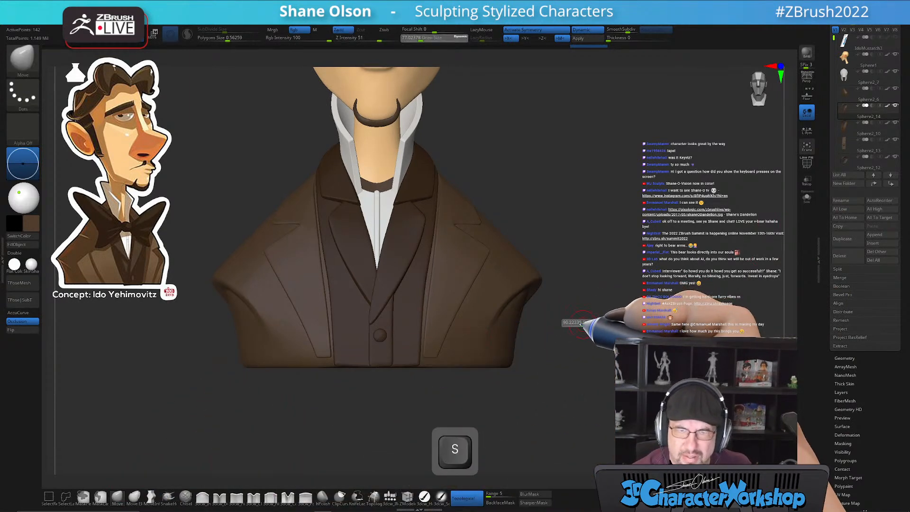
{"action": "left_click_drag", "start_coordinate": [586, 325], "coordinate": [587, 325]}
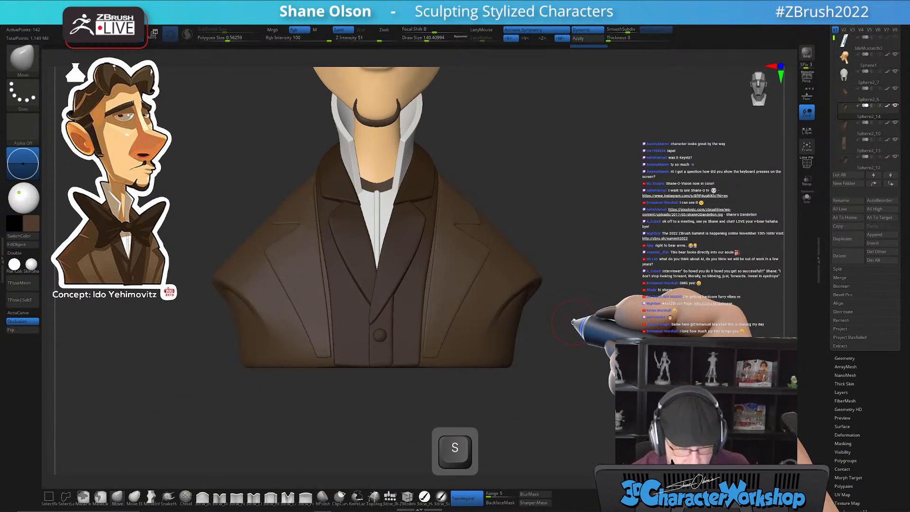
{"action": "left_click", "coordinate": [151, 496]}
{"action": "key", "text": "s"}
{"action": "mouse_move", "coordinate": [412, 389]}
{"action": "left_mouse_down"}
{"action": "mouse_move", "coordinate": [417, 362]}
{"action": "mouse_move", "coordinate": [425, 378]}
{"action": "left_mouse_up"}
{"action": "key", "text": "s"}
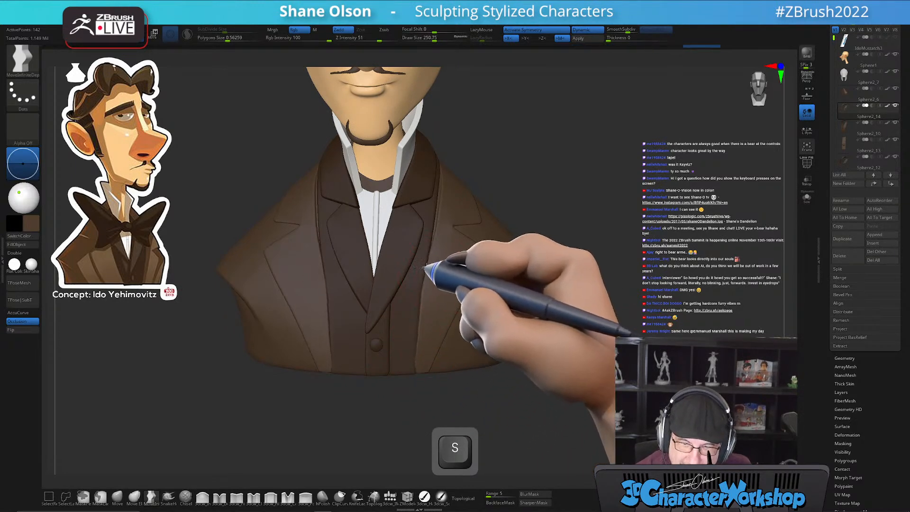
{"action": "mouse_move", "coordinate": [447, 311]}
{"action": "right_mouse_down"}
{"action": "mouse_move", "coordinate": [446, 275]}
{"action": "mouse_move", "coordinate": [450, 317]}
{"action": "mouse_move", "coordinate": [428, 323]}
{"action": "right_mouse_up"}
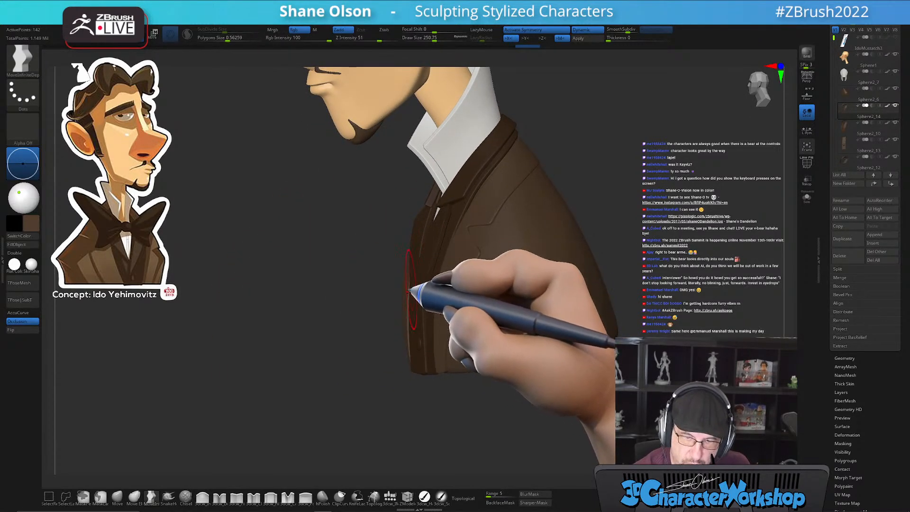
Reshape the lapel's front and lower sections against the jacket using the Move Infinite Depth brush from side and three-quarter angles
{"action": "mouse_move", "coordinate": [481, 390]}
{"action": "right_mouse_down"}
{"action": "mouse_move", "coordinate": [488, 384]}
{"action": "mouse_move", "coordinate": [486, 393]}
{"action": "right_mouse_up"}
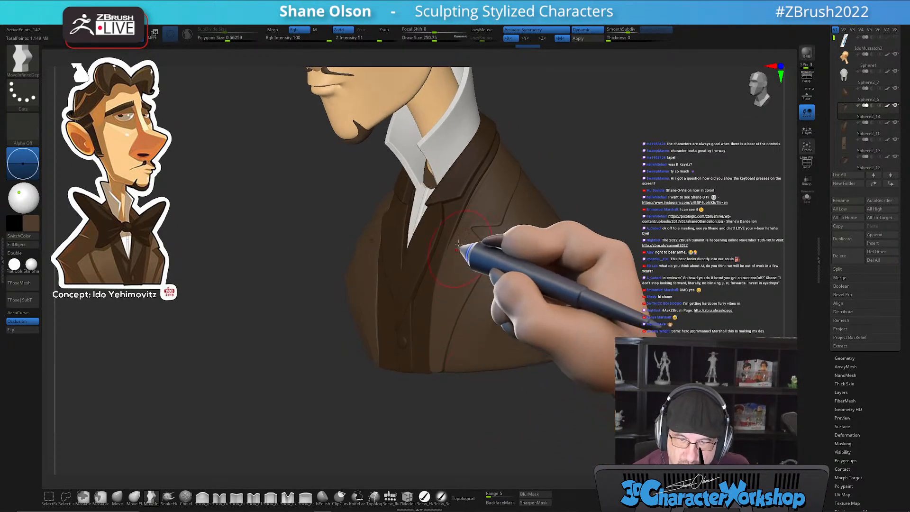
{"action": "mouse_move", "coordinate": [484, 243]}
{"action": "right_mouse_down"}
{"action": "mouse_move", "coordinate": [508, 223]}
{"action": "mouse_move", "coordinate": [455, 297]}
{"action": "mouse_move", "coordinate": [443, 289]}
{"action": "right_mouse_up"}
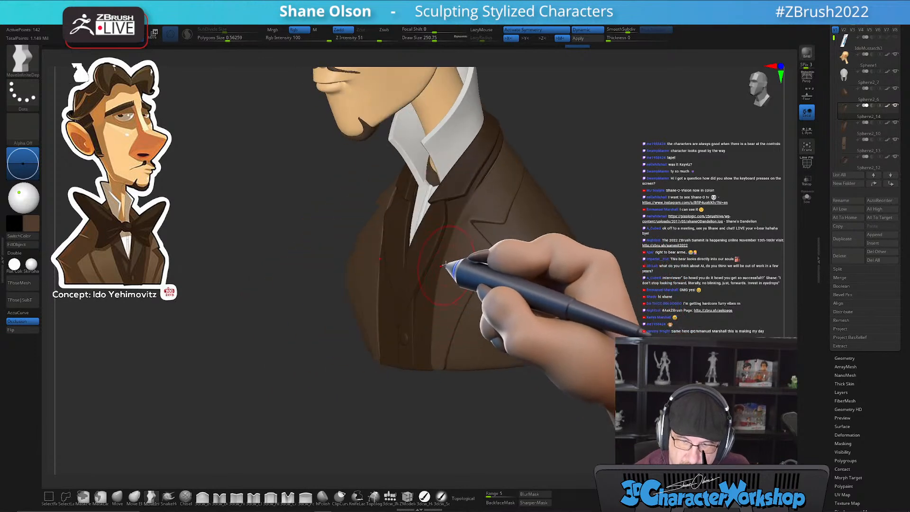
{"action": "right_click_drag", "start_coordinate": [455, 252], "coordinate": [445, 295]}
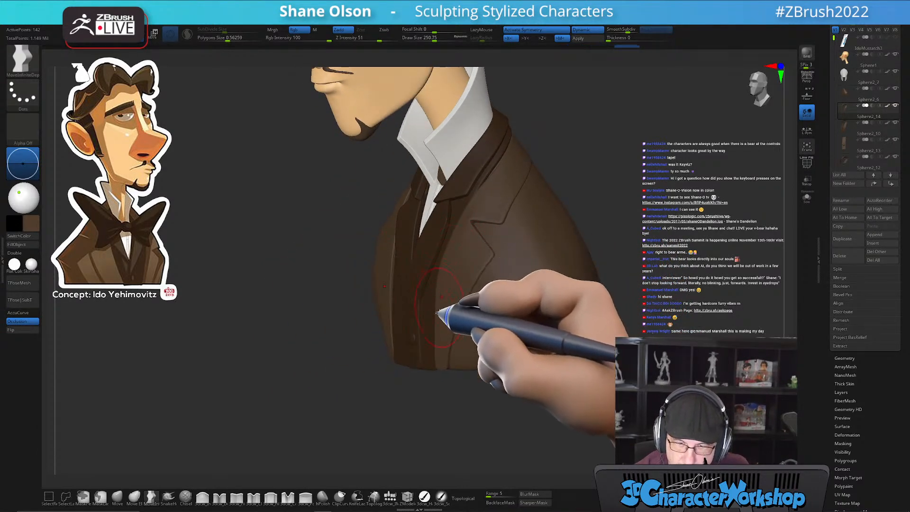
{"action": "mouse_move", "coordinate": [435, 365]}
{"action": "right_mouse_down"}
{"action": "mouse_move", "coordinate": [479, 297]}
{"action": "mouse_move", "coordinate": [473, 288]}
{"action": "right_mouse_up"}
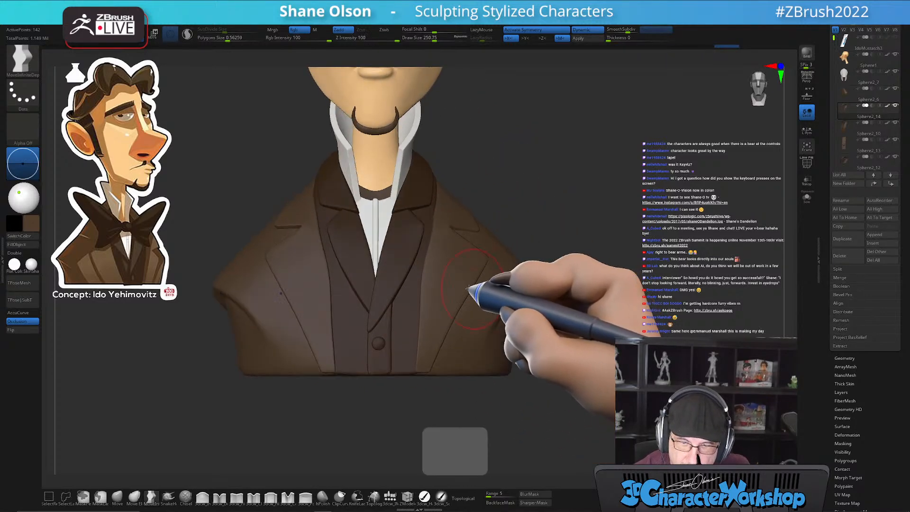
{"action": "mouse_move", "coordinate": [445, 233]}
{"action": "right_mouse_down"}
{"action": "mouse_move", "coordinate": [437, 227]}
{"action": "mouse_move", "coordinate": [463, 209]}
{"action": "mouse_move", "coordinate": [464, 193]}
{"action": "mouse_move", "coordinate": [449, 236]}
{"action": "mouse_move", "coordinate": [440, 224]}
{"action": "right_mouse_up"}
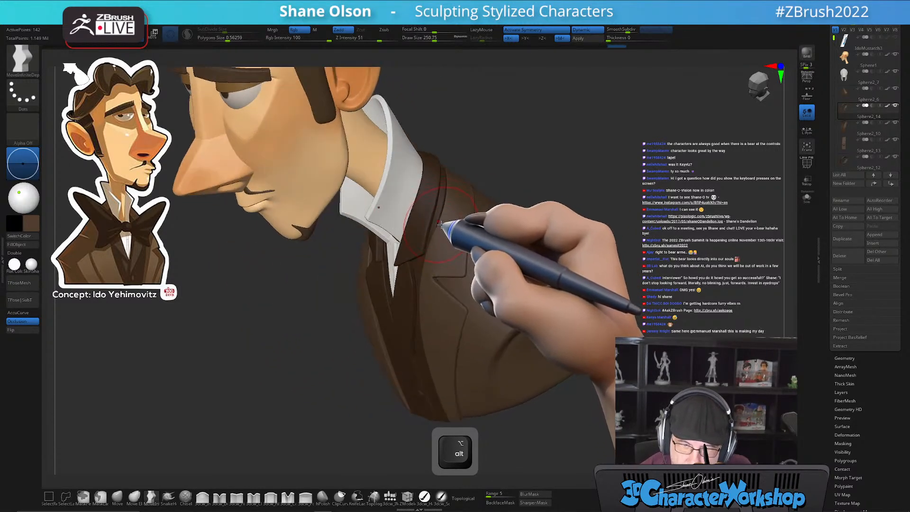
Isolate the lapel piece and reduce the draw size to about 212 for working on the collar behind the neck
{"action": "mouse_move", "coordinate": [474, 184]}
{"action": "right_mouse_down", "text": "alt"}
{"action": "mouse_move", "coordinate": [451, 260]}
{"action": "mouse_move", "coordinate": [436, 269]}
{"action": "mouse_move", "coordinate": [471, 219]}
{"action": "mouse_move", "coordinate": [425, 260]}
{"action": "mouse_move", "coordinate": [301, 328]}
{"action": "mouse_move", "coordinate": [583, 291]}
{"action": "mouse_move", "coordinate": [602, 361]}
{"action": "mouse_move", "coordinate": [589, 372]}
{"action": "mouse_move", "coordinate": [505, 280]}
{"action": "mouse_move", "coordinate": [512, 303]}
{"action": "mouse_move", "coordinate": [521, 302]}
{"action": "right_mouse_up", "text": "alt"}
{"action": "left_click", "coordinate": [806, 197]}
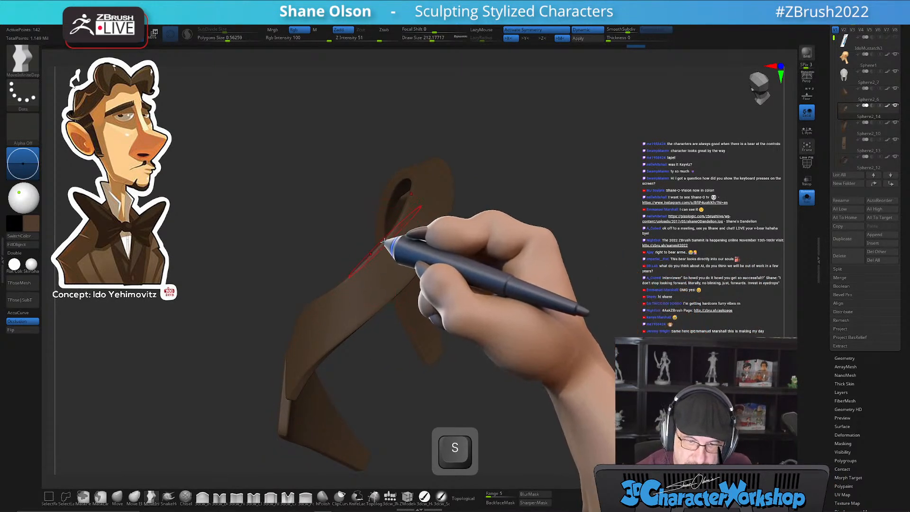
{"action": "right_click_drag", "start_coordinate": [379, 217], "coordinate": [504, 349]}
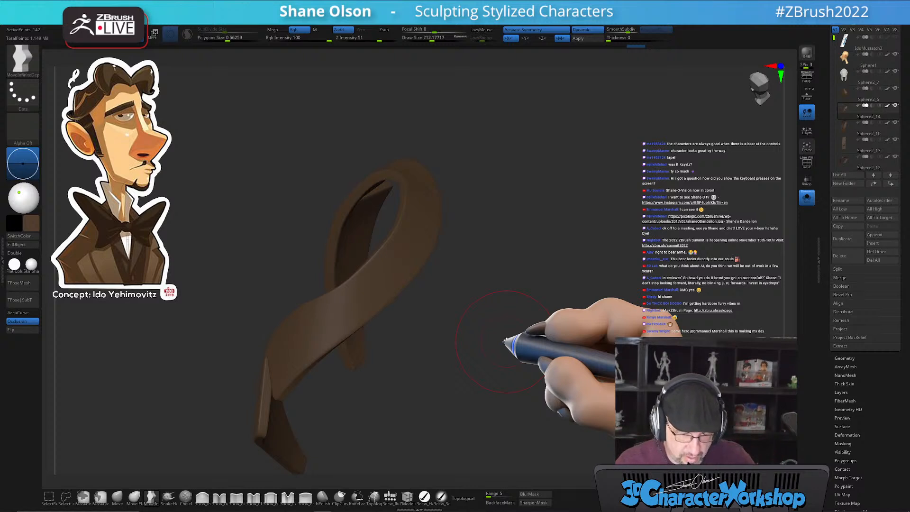
{"action": "right_click_drag", "start_coordinate": [463, 339], "coordinate": [457, 345]}
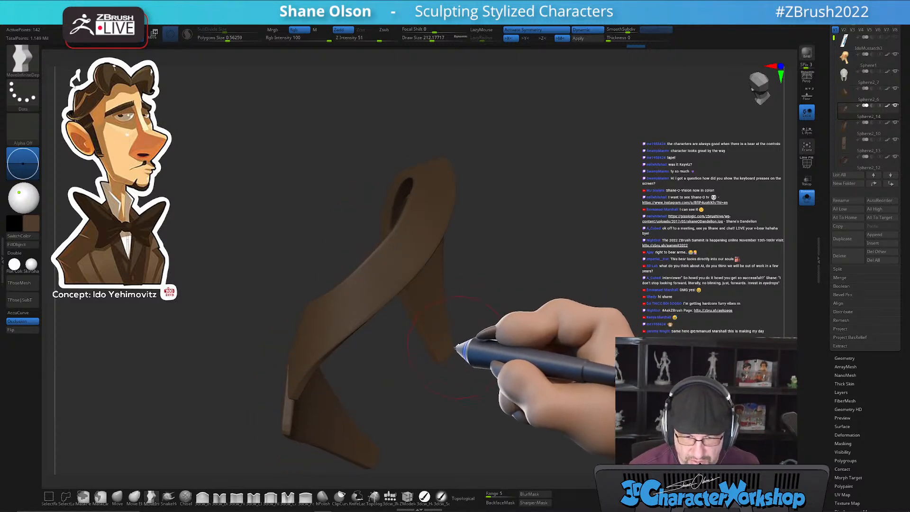
{"action": "right_click_drag", "start_coordinate": [433, 416], "coordinate": [237, 488]}
{"action": "right_click_drag", "start_coordinate": [379, 389], "coordinate": [428, 361]}
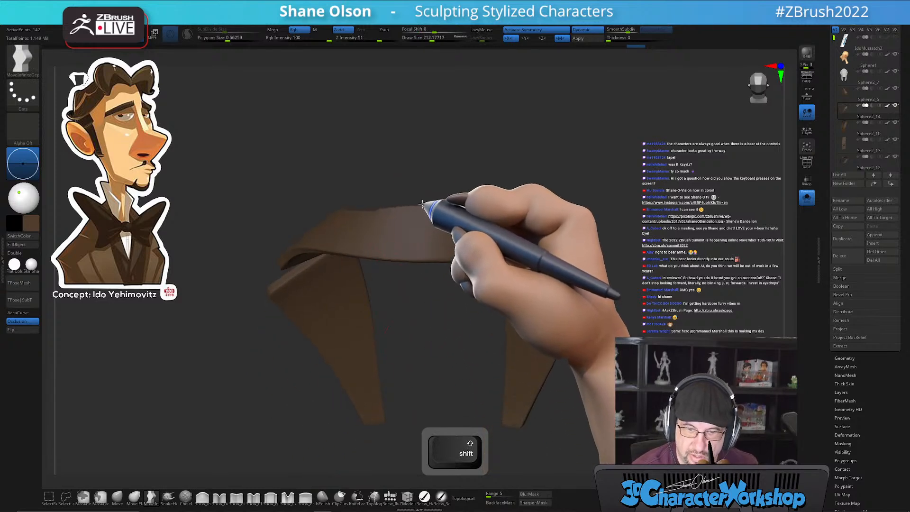
Adjust the collar's upper edge behind the neck, undo the last stroke, and bring back the full bust
{"action": "left_click_drag", "start_coordinate": [422, 205], "coordinate": [423, 198]}
{"action": "right_click_drag", "start_coordinate": [425, 175], "coordinate": [379, 205]}
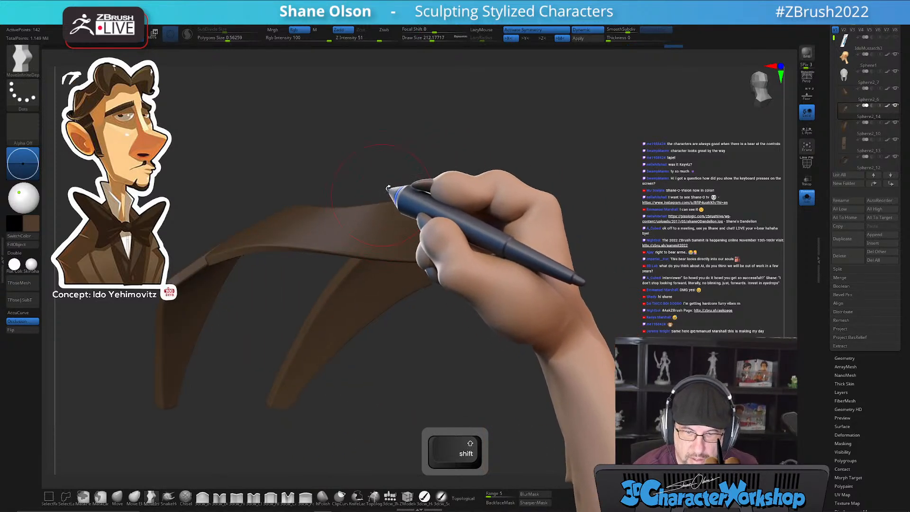
{"action": "key", "text": "ctrl+z"}
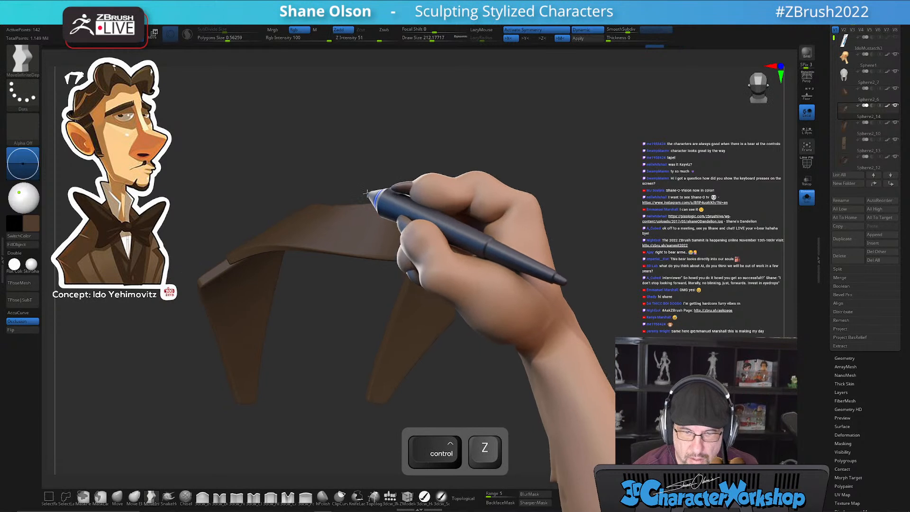
{"action": "mouse_move", "coordinate": [366, 176]}
{"action": "right_mouse_down"}
{"action": "mouse_move", "coordinate": [370, 189]}
{"action": "mouse_move", "coordinate": [356, 178]}
{"action": "mouse_move", "coordinate": [340, 130]}
{"action": "mouse_move", "coordinate": [326, 124]}
{"action": "mouse_move", "coordinate": [364, 199]}
{"action": "right_mouse_up"}
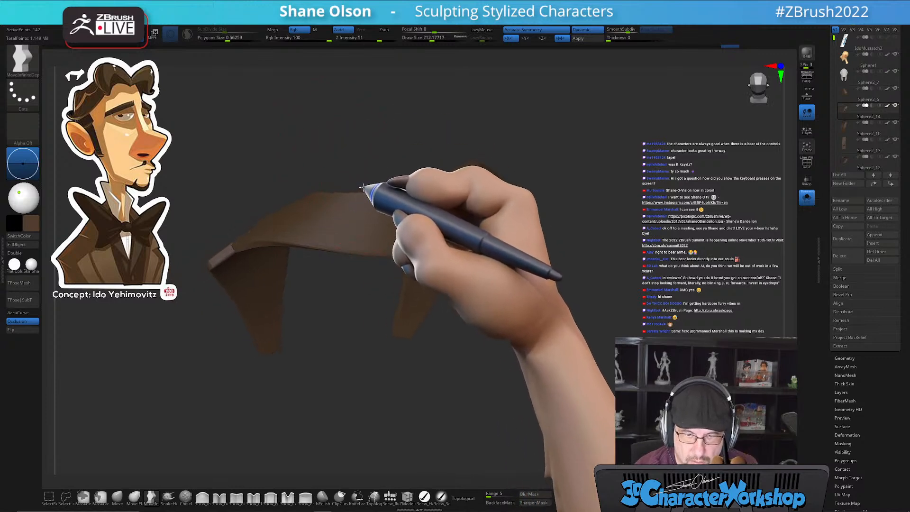
{"action": "right_click_drag", "start_coordinate": [339, 277], "coordinate": [424, 368]}
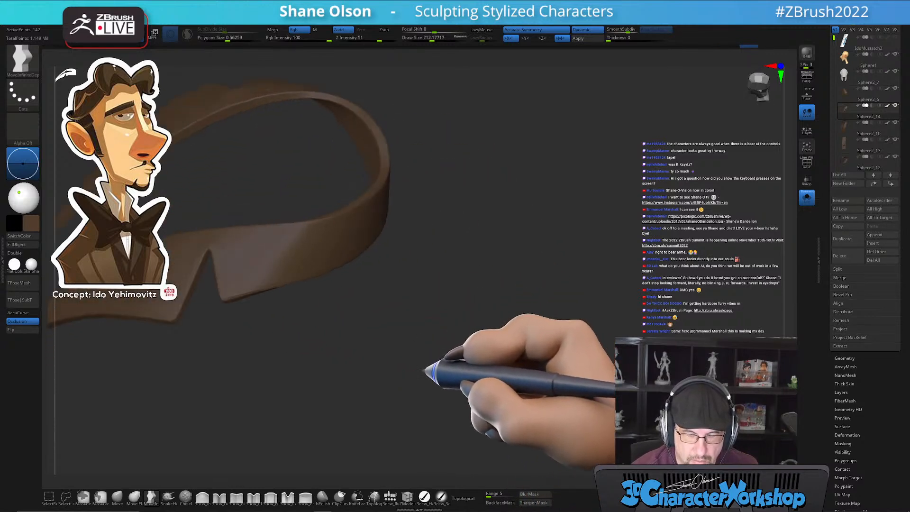
{"action": "right_click_drag", "start_coordinate": [335, 248], "coordinate": [436, 360]}
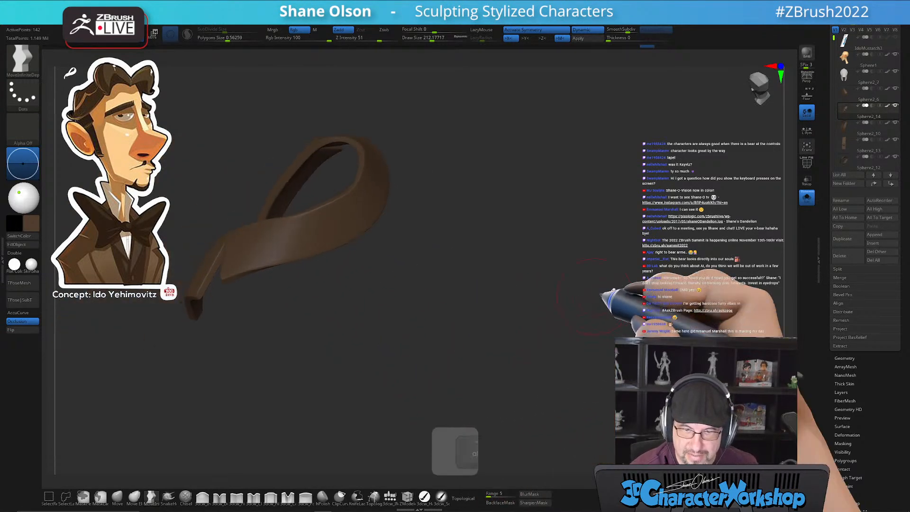
{"action": "left_click", "coordinate": [807, 197]}
Refine the collar's side profile from the back of the neck to the notch, using draw sizes of about 299 and 234
{"action": "left_click_drag", "start_coordinate": [545, 247], "coordinate": [500, 294]}
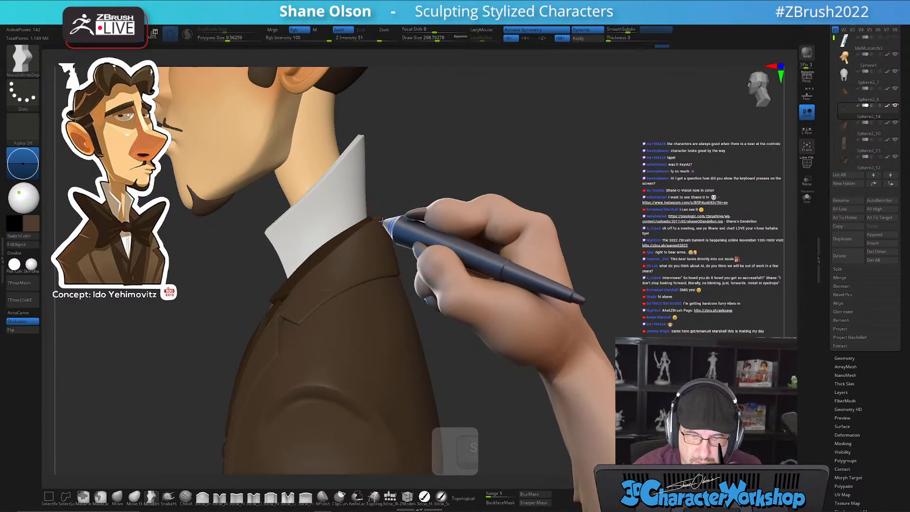
{"action": "left_click_drag", "start_coordinate": [437, 205], "coordinate": [474, 209]}
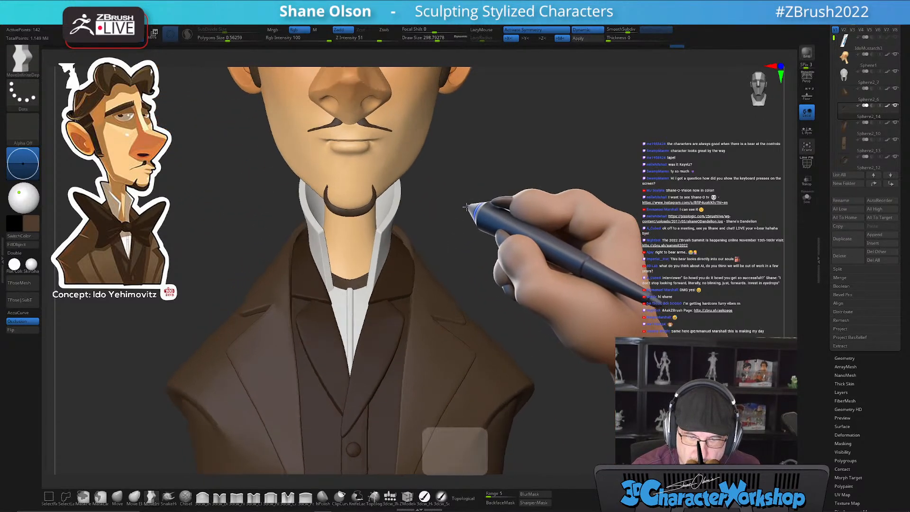
{"action": "left_click_drag", "start_coordinate": [455, 253], "coordinate": [350, 265]}
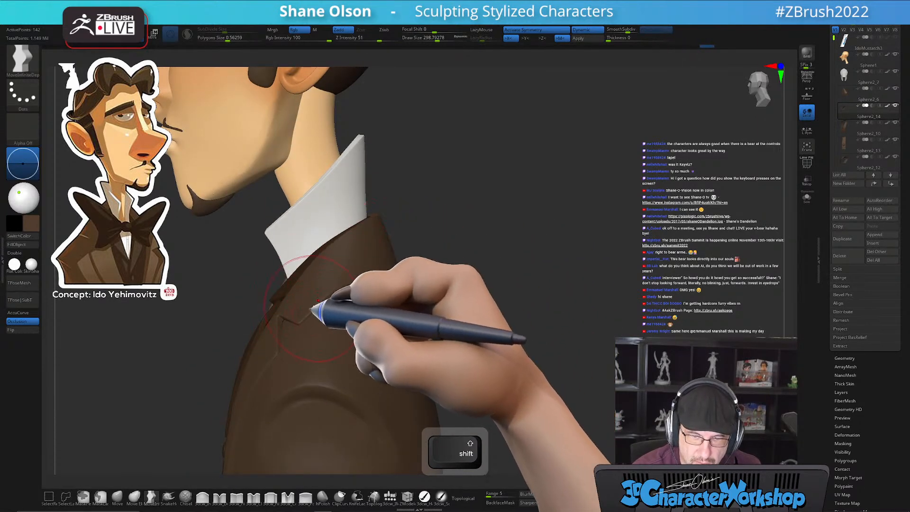
{"action": "mouse_move", "coordinate": [463, 265]}
{"action": "left_mouse_down"}
{"action": "mouse_move", "coordinate": [519, 264]}
{"action": "mouse_move", "coordinate": [472, 270]}
{"action": "left_mouse_up"}
{"action": "left_click_drag", "start_coordinate": [357, 303], "coordinate": [534, 261]}
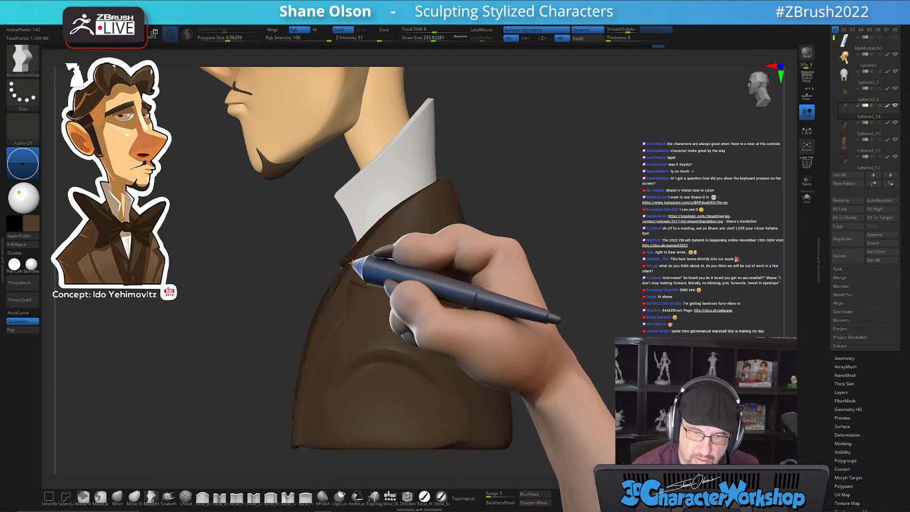
Select the jacket body and reshape its chest beneath the lapel notch with the draw size at about 217
{"action": "mouse_move", "coordinate": [383, 269]}
{"action": "right_mouse_down"}
{"action": "mouse_move", "coordinate": [428, 256]}
{"action": "mouse_move", "coordinate": [383, 272]}
{"action": "mouse_move", "coordinate": [383, 301]}
{"action": "right_mouse_up"}
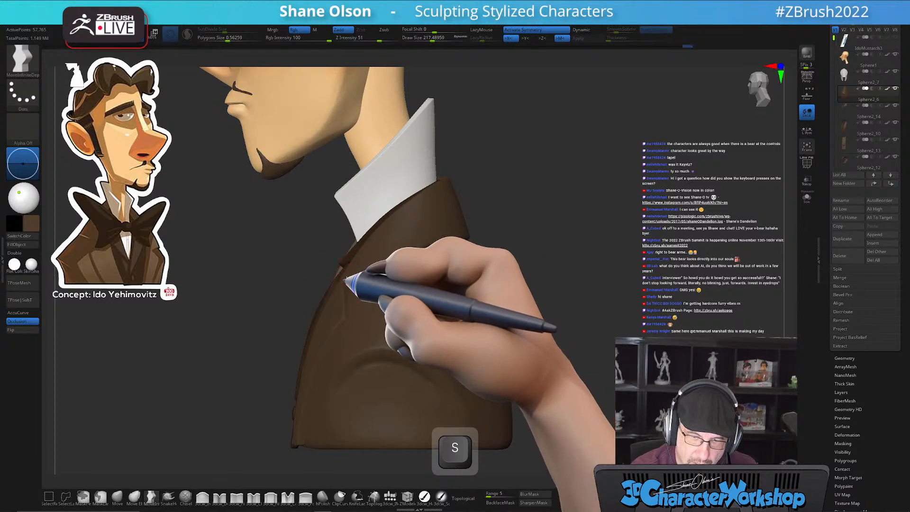
{"action": "left_click_drag", "start_coordinate": [373, 283], "coordinate": [368, 284]}
{"action": "mouse_move", "coordinate": [400, 304]}
{"action": "right_mouse_down"}
{"action": "mouse_move", "coordinate": [431, 305]}
{"action": "mouse_move", "coordinate": [406, 321]}
{"action": "mouse_move", "coordinate": [536, 294]}
{"action": "right_mouse_up"}
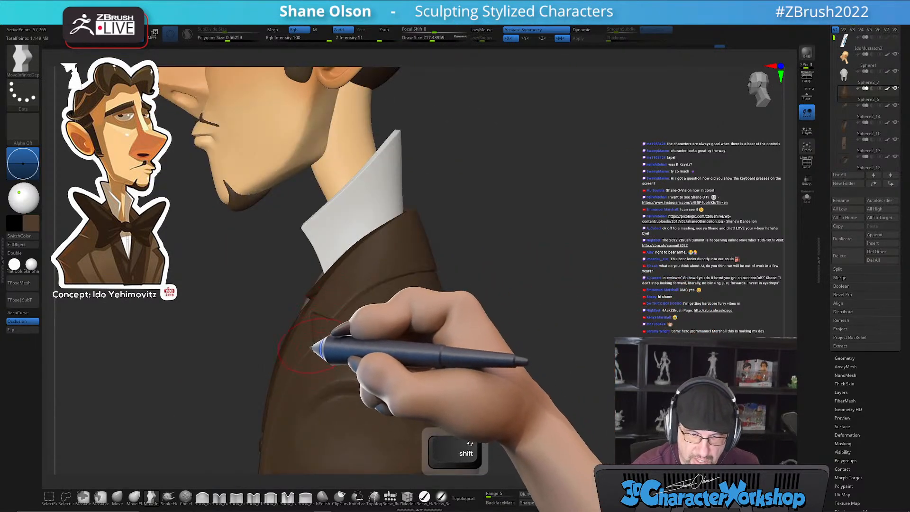
{"action": "right_click_drag", "start_coordinate": [309, 343], "coordinate": [375, 293], "text": "alt"}
{"action": "right_click_drag", "start_coordinate": [324, 356], "coordinate": [434, 267]}
{"action": "right_click_drag", "start_coordinate": [297, 270], "coordinate": [285, 275]}
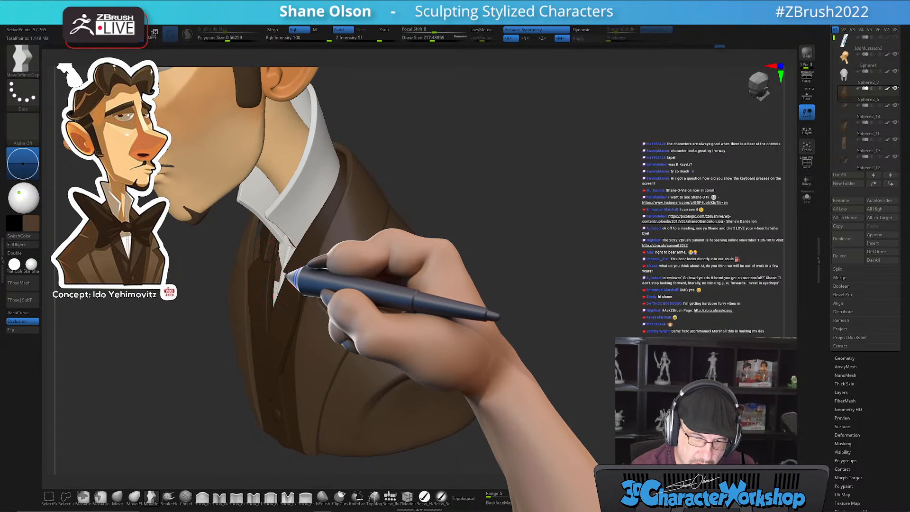
Switch to the Move brush and undo the latest strokes on the jacket body
{"action": "left_click", "coordinate": [118, 495]}
{"action": "key", "text": "ctrl+z"}
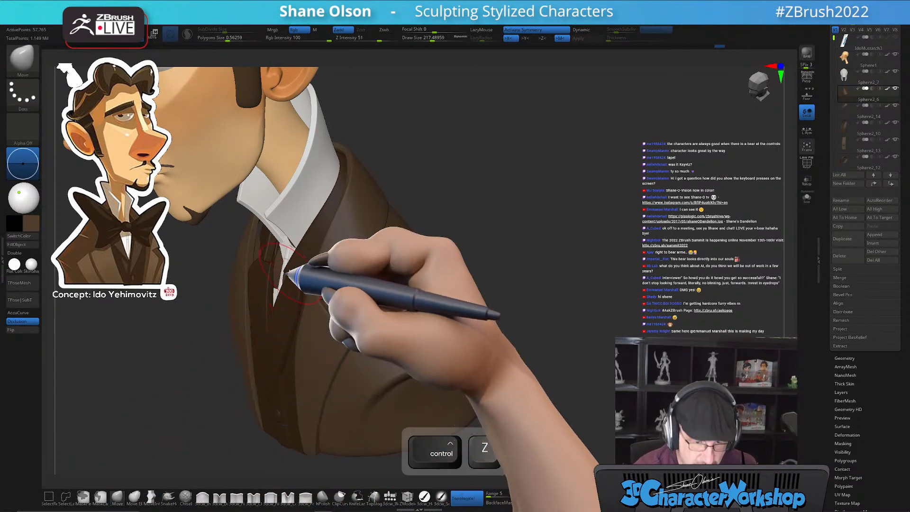
{"action": "key", "text": "ctrl+z"}
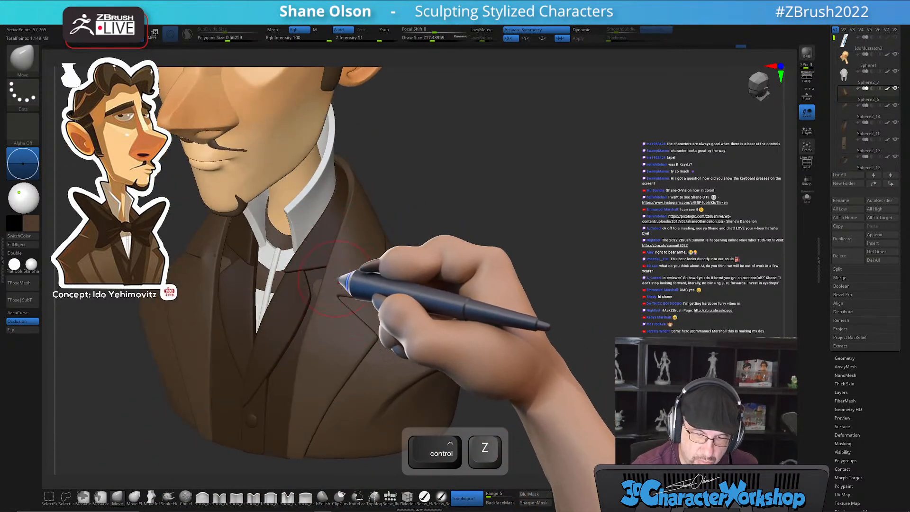
{"action": "key", "text": "ctrl+z"}
{"action": "key", "text": "ctrl+z"}
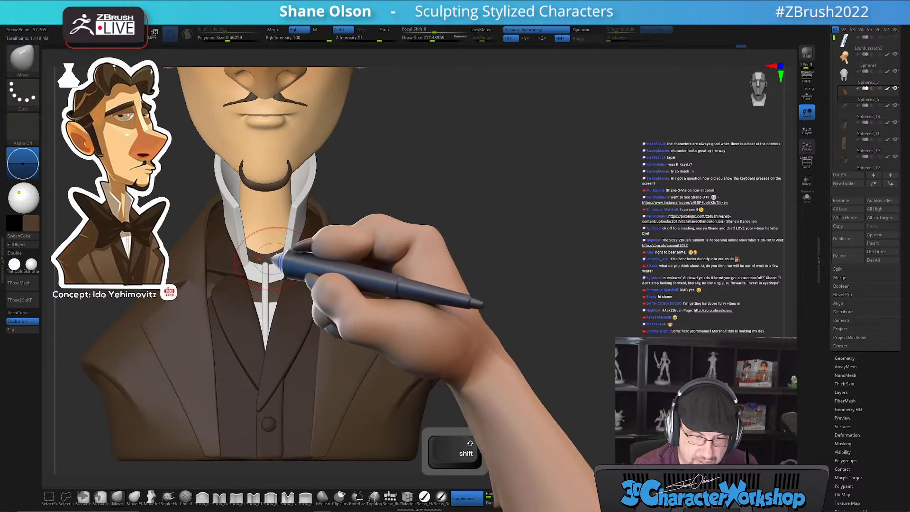
{"action": "left_click_drag", "start_coordinate": [502, 260], "coordinate": [488, 260]}
{"action": "key", "text": "ctrl"}
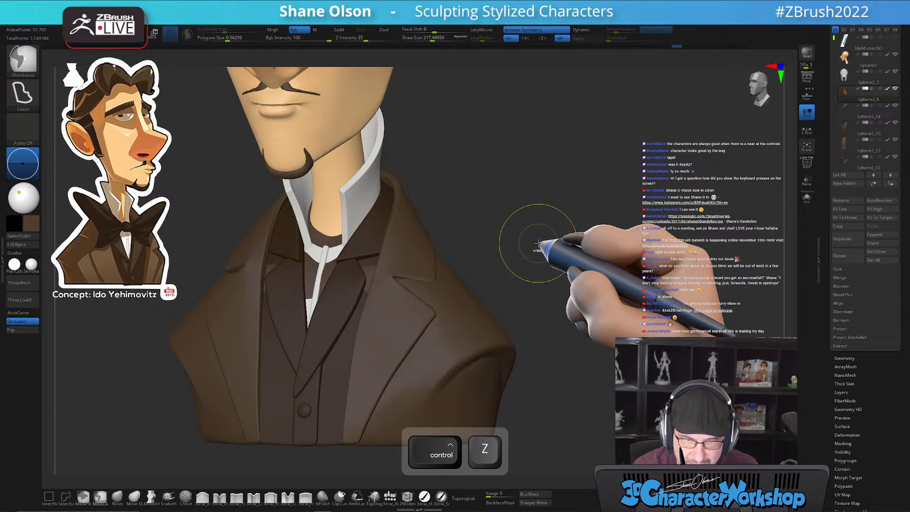
{"action": "key", "text": "ctrl+z"}
Reshape the jacket's chest around the lapel notch from the side with the Move brush at draw sizes of about 202 and 172
{"action": "left_click_drag", "start_coordinate": [539, 244], "coordinate": [503, 246]}
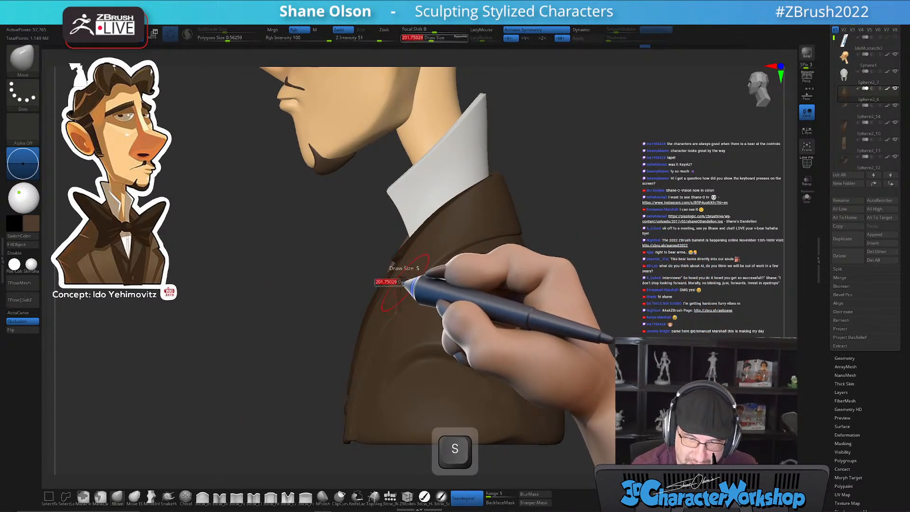
{"action": "left_click_drag", "start_coordinate": [400, 277], "coordinate": [405, 281]}
{"action": "mouse_move", "coordinate": [426, 290]}
{"action": "right_mouse_down"}
{"action": "mouse_move", "coordinate": [441, 275]}
{"action": "mouse_move", "coordinate": [405, 284]}
{"action": "mouse_move", "coordinate": [417, 311]}
{"action": "right_mouse_up"}
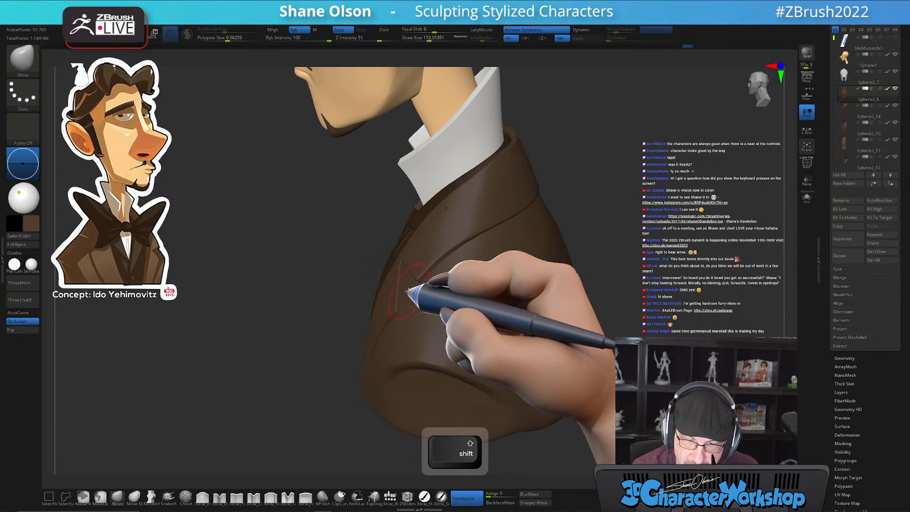
{"action": "right_click_drag", "start_coordinate": [621, 276], "coordinate": [616, 286], "text": "alt"}
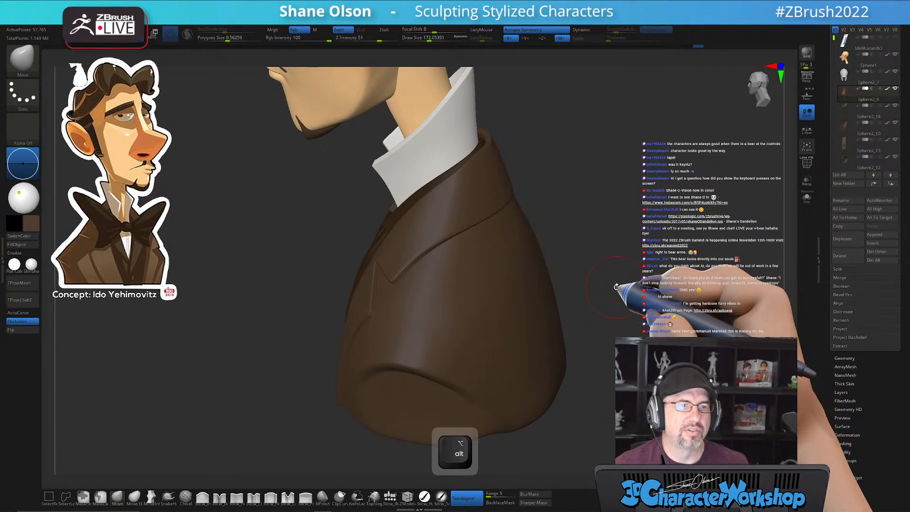
{"action": "mouse_move", "coordinate": [575, 235]}
{"action": "right_mouse_down"}
{"action": "mouse_move", "coordinate": [584, 208]}
{"action": "mouse_move", "coordinate": [549, 218]}
{"action": "mouse_move", "coordinate": [582, 197]}
{"action": "mouse_move", "coordinate": [530, 217]}
{"action": "right_mouse_up"}
{"action": "key", "text": "s"}
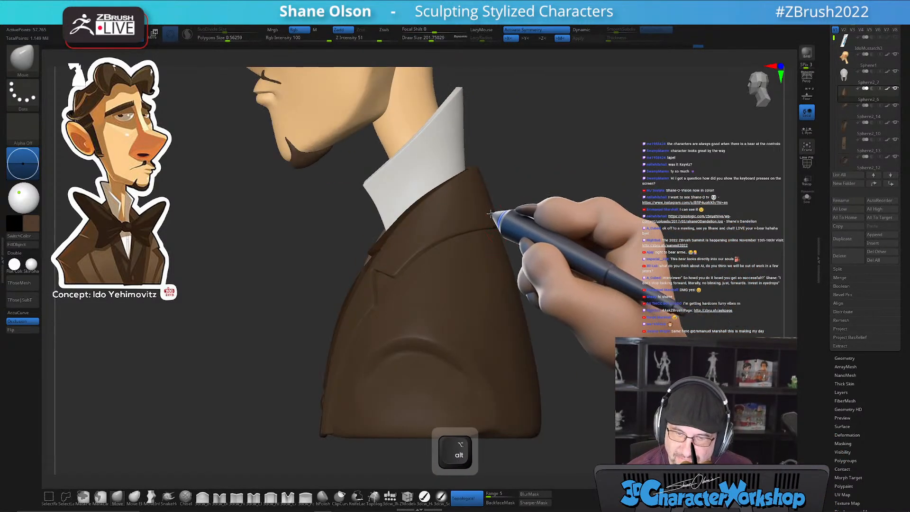
Show the wireframe, select the lapel, and adjust the collar's lower back edge with Move Infinite Depth at a draw size of about 386
{"action": "key", "text": "shift+f"}
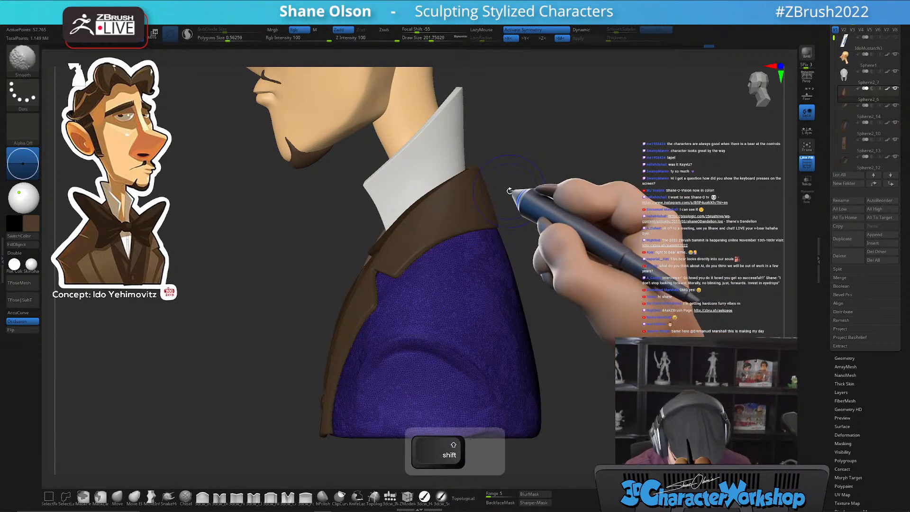
{"action": "key", "text": "alt"}
{"action": "left_click", "coordinate": [490, 208], "text": "alt"}
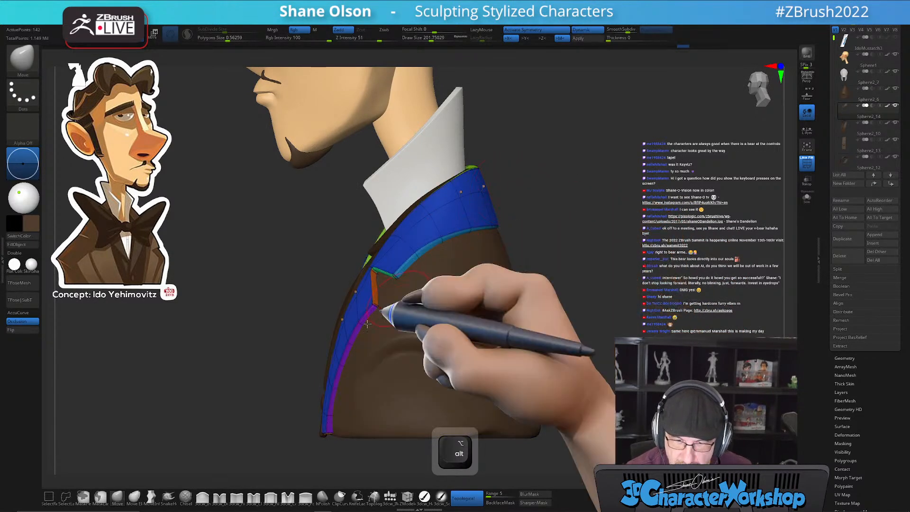
{"action": "left_click", "coordinate": [151, 496]}
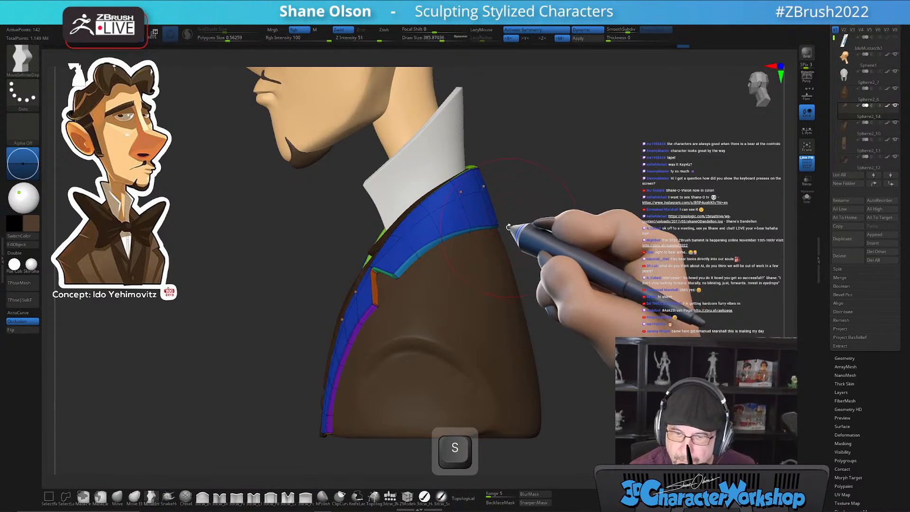
{"action": "left_click_drag", "start_coordinate": [498, 226], "coordinate": [500, 224]}
Switch back to the Move brush at a draw size of about 325 and refine the collar's fit over the shoulder
{"action": "mouse_move", "coordinate": [567, 249]}
{"action": "left_mouse_down"}
{"action": "mouse_move", "coordinate": [555, 214]}
{"action": "mouse_move", "coordinate": [603, 240]}
{"action": "mouse_move", "coordinate": [587, 264]}
{"action": "mouse_move", "coordinate": [484, 229]}
{"action": "mouse_move", "coordinate": [488, 240]}
{"action": "mouse_move", "coordinate": [470, 259]}
{"action": "left_mouse_up"}
{"action": "key", "text": "s"}
{"action": "key", "text": "s"}
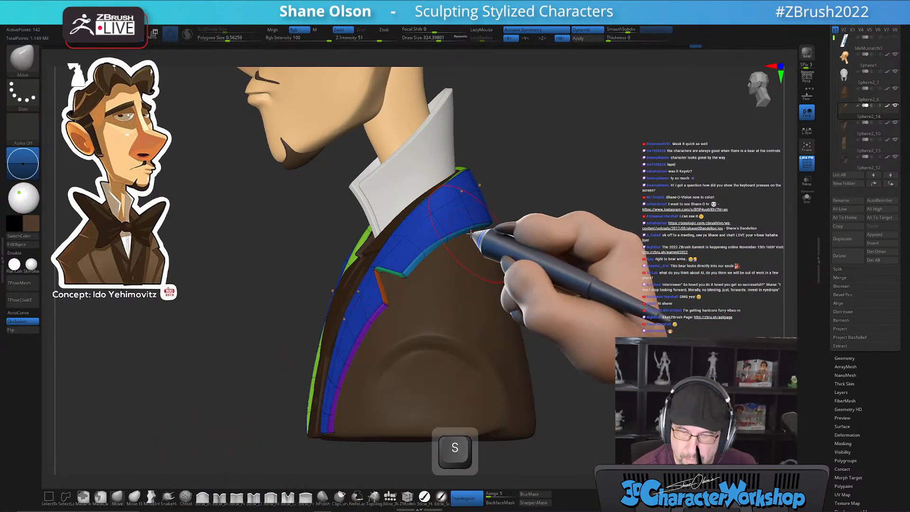
{"action": "left_click_drag", "start_coordinate": [571, 224], "coordinate": [579, 277]}
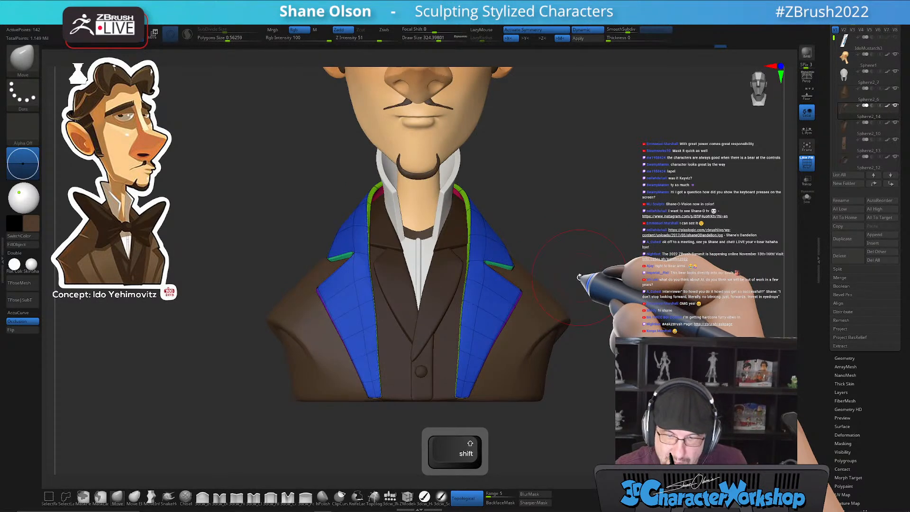
Hide the wireframe and reduce the draw size to about 286 with the whole bust in front view
{"action": "key", "text": "shift+f"}
{"action": "left_click_drag", "start_coordinate": [630, 240], "coordinate": [550, 285], "text": "alt"}
{"action": "key", "text": "2"}
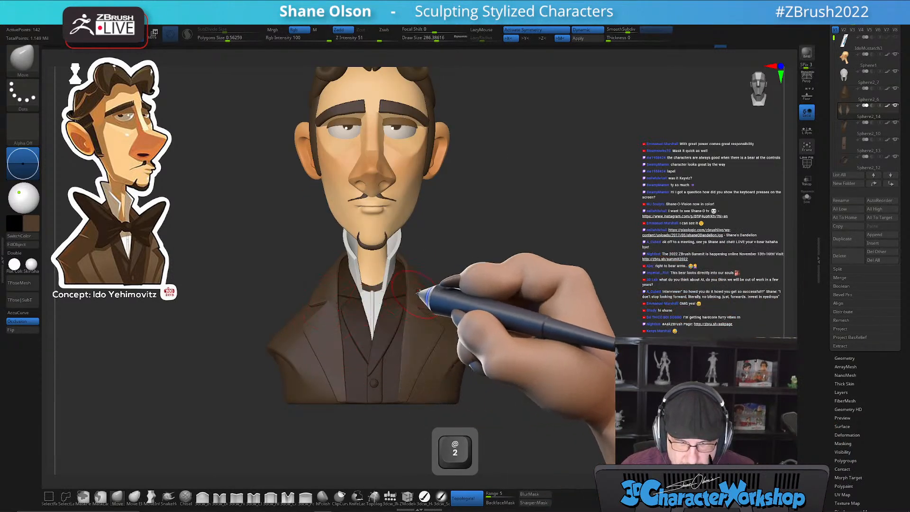
Mirror and weld the lapel and collar mesh, and bring the back of the collar into close view
{"action": "key", "text": "2"}
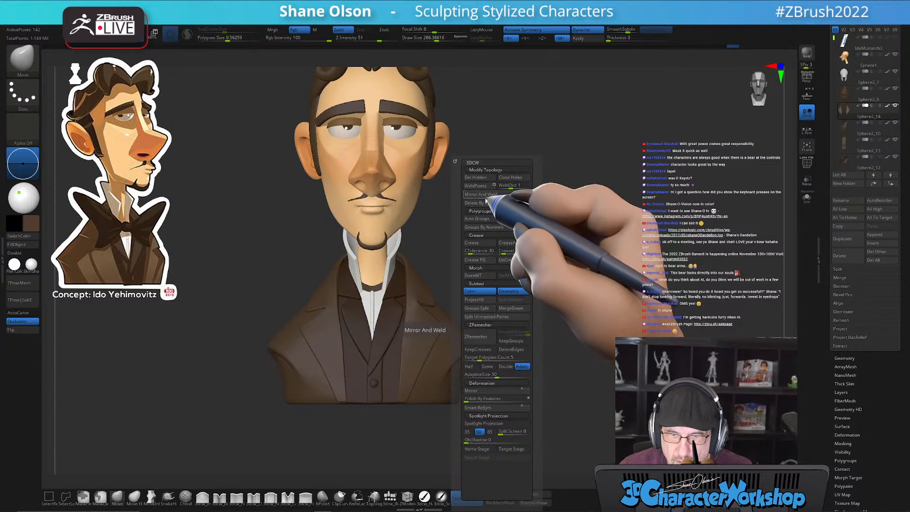
{"action": "left_click_drag", "start_coordinate": [498, 332], "coordinate": [633, 302]}
{"action": "left_click_drag", "start_coordinate": [585, 268], "coordinate": [659, 332], "text": "alt"}
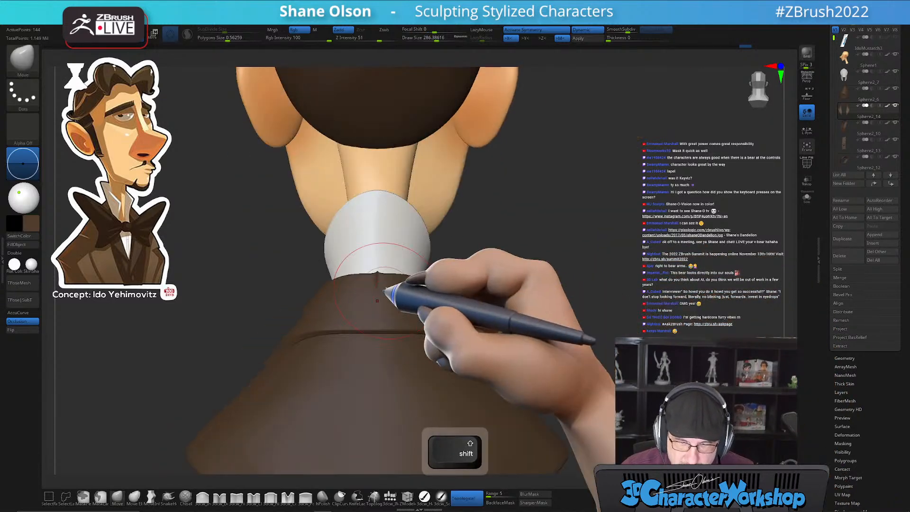
Isolate the lapel piece, show its wireframe, and adjust the collar's upper center edge with Move at draw size 112, symmetry off
{"action": "left_click", "coordinate": [805, 197]}
{"action": "key", "text": "f"}
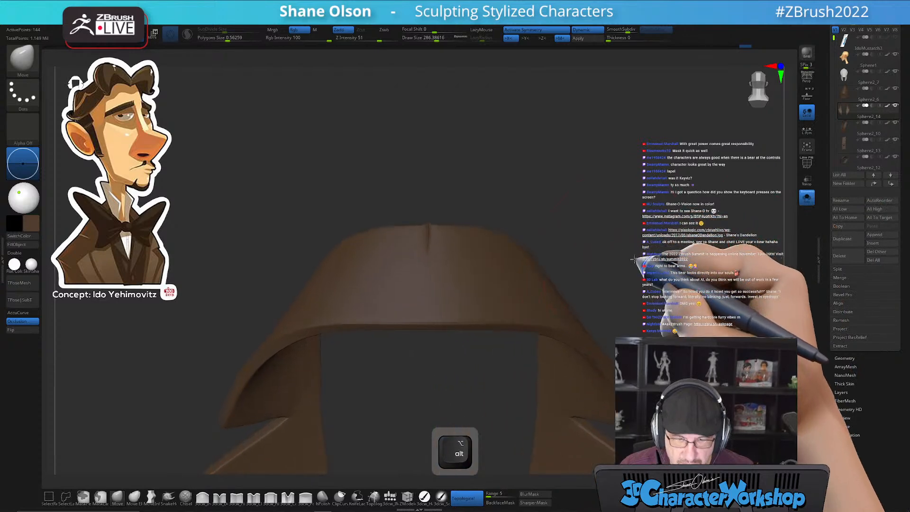
{"action": "key", "text": "shift+f"}
{"action": "mouse_move", "coordinate": [646, 260]}
{"action": "left_mouse_down", "text": "alt"}
{"action": "mouse_move", "coordinate": [591, 225]}
{"action": "mouse_move", "coordinate": [601, 240]}
{"action": "mouse_move", "coordinate": [585, 258]}
{"action": "mouse_move", "coordinate": [593, 213]}
{"action": "mouse_move", "coordinate": [549, 200]}
{"action": "mouse_move", "coordinate": [545, 244]}
{"action": "mouse_move", "coordinate": [659, 240]}
{"action": "mouse_move", "coordinate": [640, 243]}
{"action": "mouse_move", "coordinate": [610, 209]}
{"action": "mouse_move", "coordinate": [583, 236]}
{"action": "mouse_move", "coordinate": [609, 237]}
{"action": "left_mouse_up", "text": "alt"}
{"action": "key", "text": "s"}
{"action": "left_click_drag", "start_coordinate": [420, 314], "coordinate": [385, 327]}
{"action": "key", "text": "x"}
{"action": "key", "text": "x"}
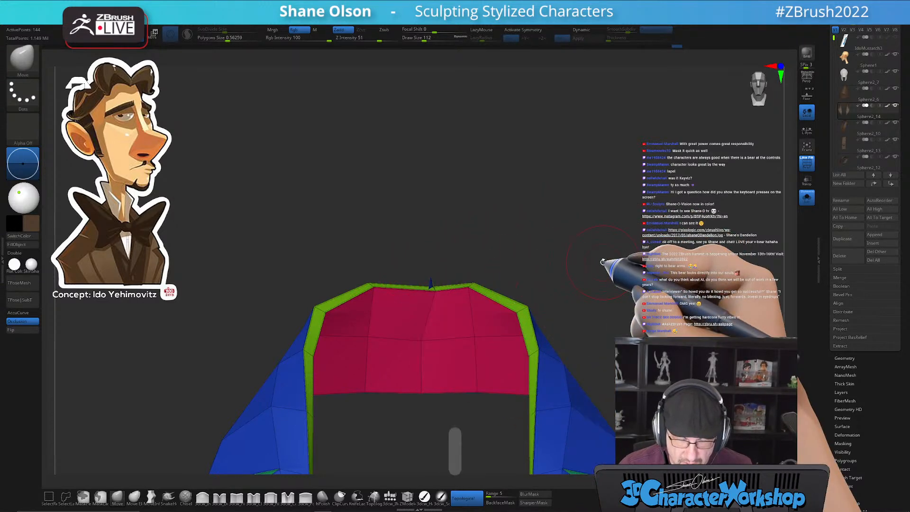
Mirror and weld the collar mesh again, and even out its upper center edge with Move at a draw size of about 153
{"action": "left_click_drag", "start_coordinate": [603, 262], "coordinate": [590, 205], "text": "alt"}
{"action": "key", "text": "2"}
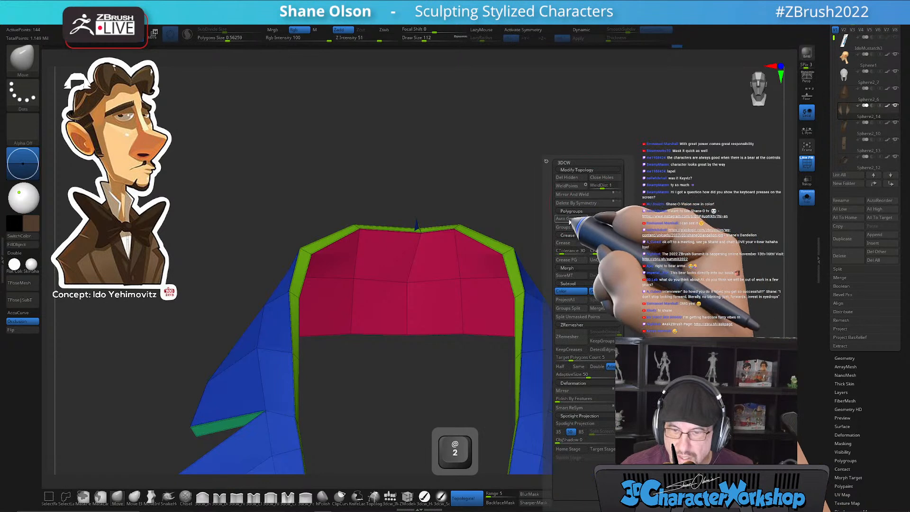
{"action": "left_click", "coordinate": [568, 195]}
{"action": "key", "text": "s"}
{"action": "left_click_drag", "start_coordinate": [411, 230], "coordinate": [409, 213]}
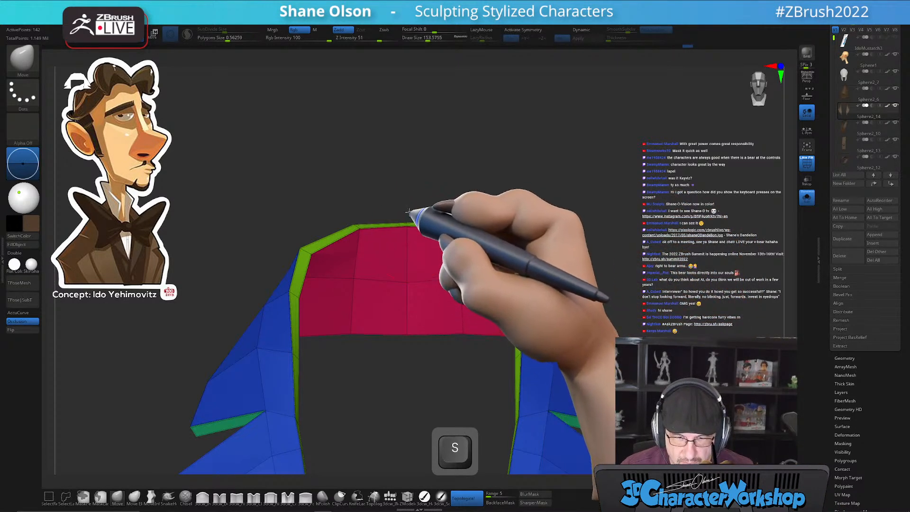
Turn the lapel's dynamic subdivision back on, hide the wireframe, and show the whole bust again
{"action": "key", "text": "d"}
{"action": "left_click_drag", "start_coordinate": [618, 240], "coordinate": [596, 183]}
{"action": "key", "text": "shift+f"}
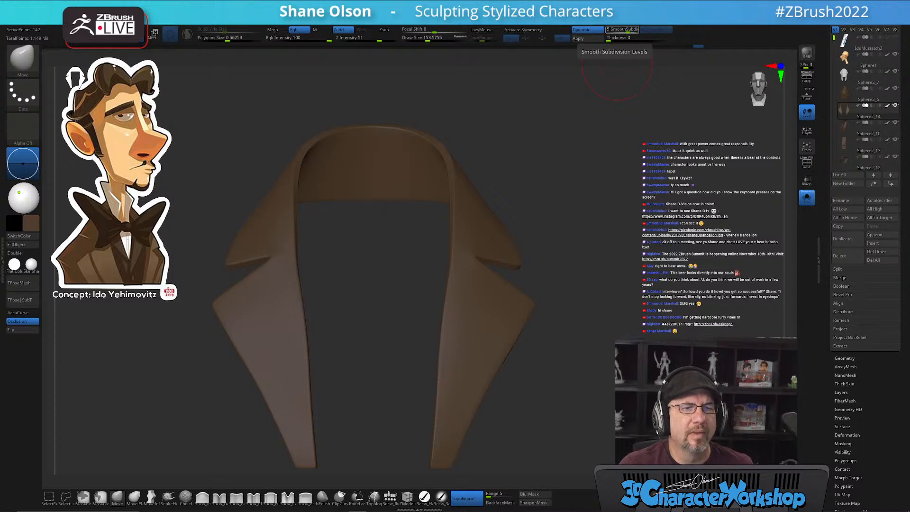
{"action": "left_click_drag", "start_coordinate": [624, 238], "coordinate": [607, 202], "text": "alt"}
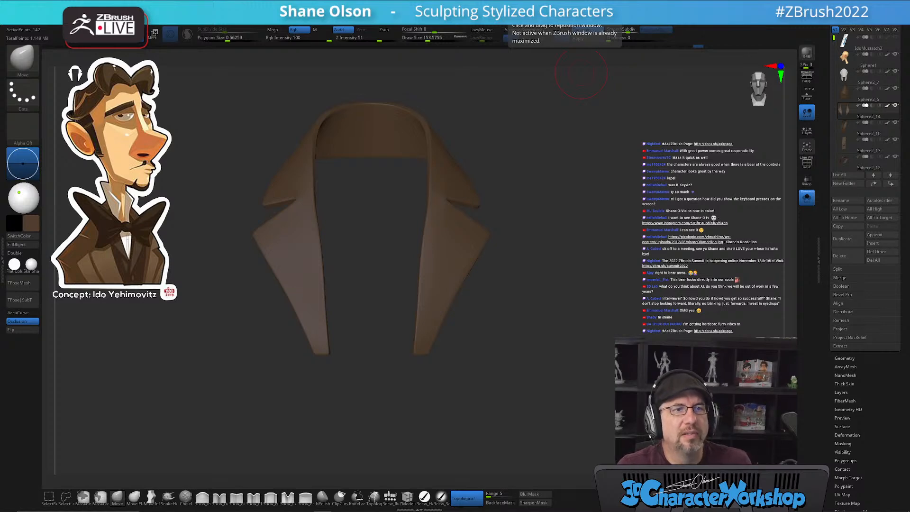
{"action": "left_click", "coordinate": [807, 196]}
Examine the whole bust from the front and set the draw size to about 245
{"action": "left_click_drag", "start_coordinate": [616, 313], "coordinate": [550, 420], "text": "alt"}
{"action": "mouse_move", "coordinate": [563, 311]}
{"action": "left_mouse_down"}
{"action": "mouse_move", "coordinate": [587, 311]}
{"action": "mouse_move", "coordinate": [596, 301]}
{"action": "mouse_move", "coordinate": [599, 264]}
{"action": "mouse_move", "coordinate": [582, 282]}
{"action": "mouse_move", "coordinate": [585, 294]}
{"action": "mouse_move", "coordinate": [545, 300]}
{"action": "mouse_move", "coordinate": [565, 291]}
{"action": "left_mouse_up"}
{"action": "key", "text": "s"}
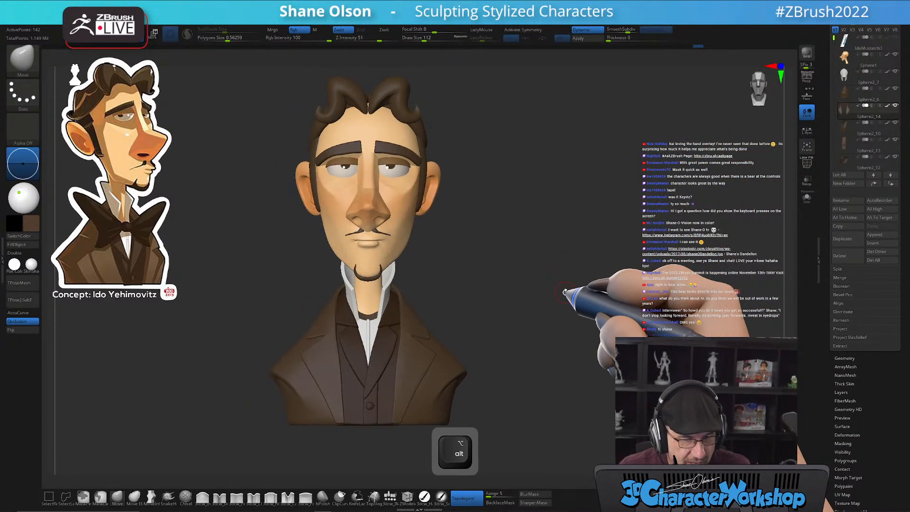
{"action": "key", "text": "s"}
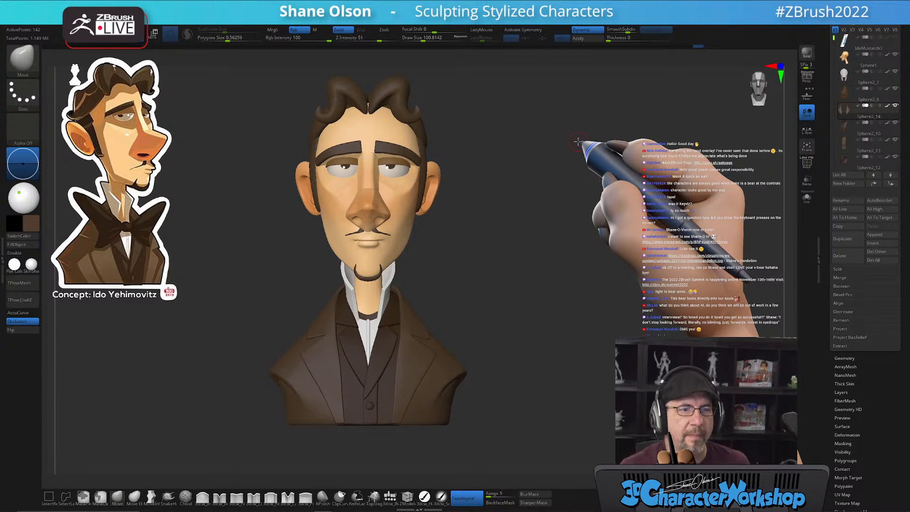
{"action": "left_click_drag", "start_coordinate": [538, 301], "coordinate": [519, 211], "text": "alt"}
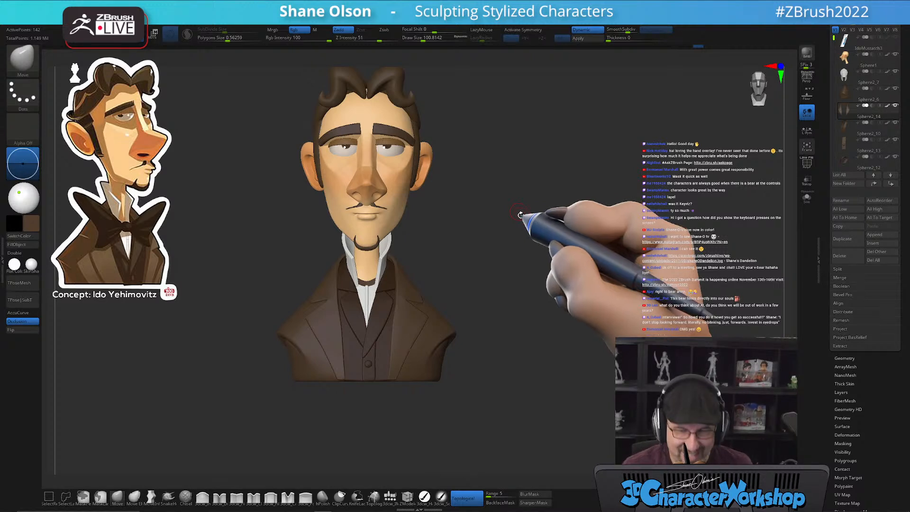
{"action": "mouse_move", "coordinate": [511, 189]}
{"action": "left_mouse_down", "text": "alt"}
{"action": "mouse_move", "coordinate": [503, 230]}
{"action": "mouse_move", "coordinate": [514, 234]}
{"action": "mouse_move", "coordinate": [494, 236]}
{"action": "left_mouse_up", "text": "alt"}
{"action": "key", "text": "s"}
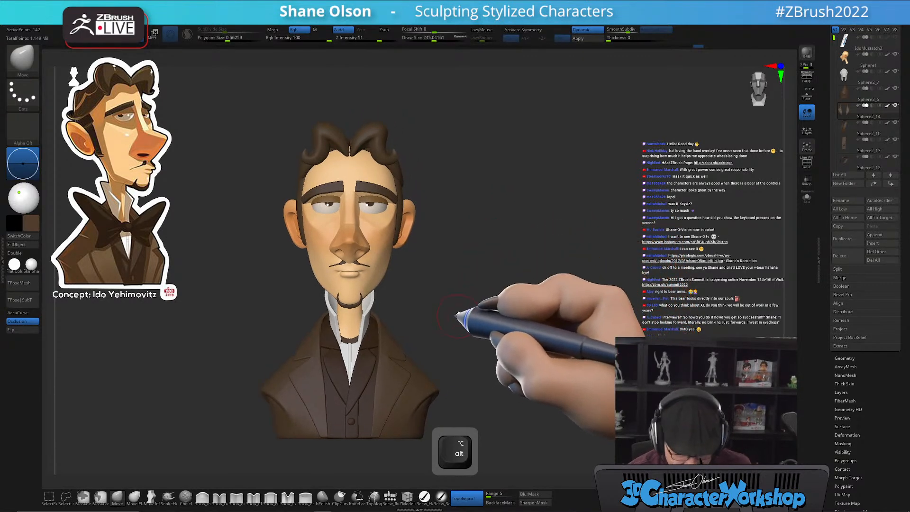
Select the jacket and adjust its lower hem below the sleeve from the side with Move at a draw size of about 182
{"action": "left_click_drag", "start_coordinate": [469, 316], "coordinate": [508, 372]}
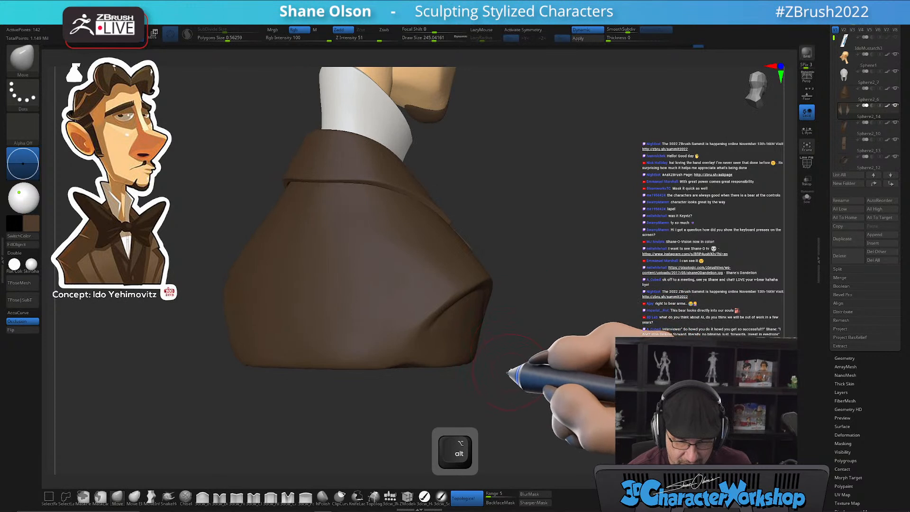
{"action": "left_click_drag", "start_coordinate": [372, 388], "coordinate": [363, 394], "text": "alt"}
{"action": "key", "text": "s"}
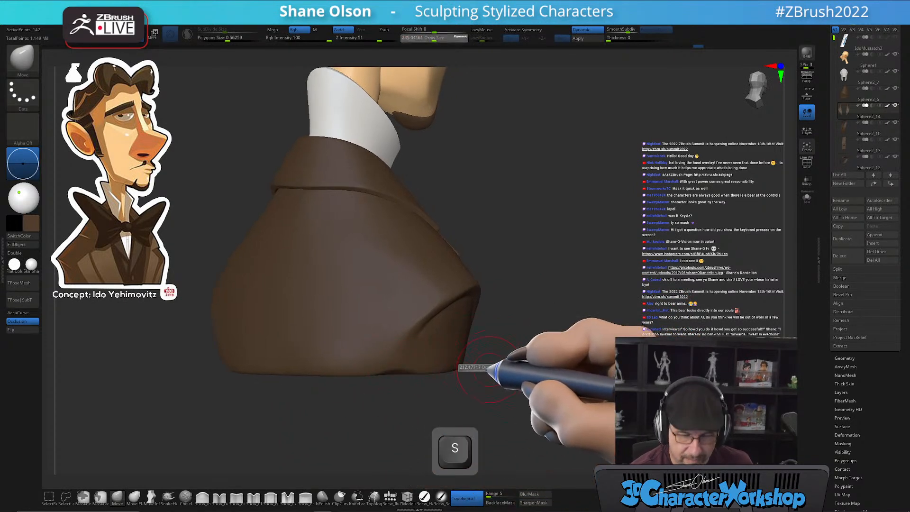
{"action": "left_click_drag", "start_coordinate": [418, 366], "coordinate": [390, 364]}
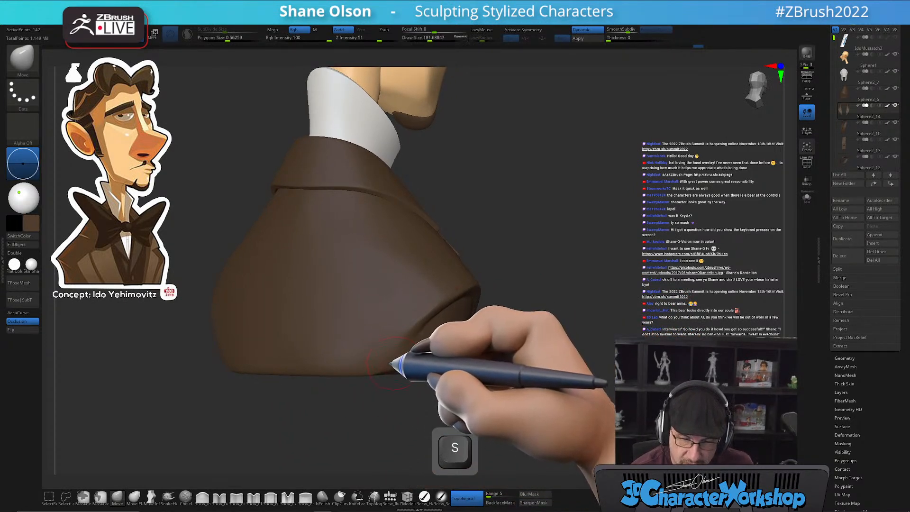
{"action": "left_click", "coordinate": [395, 356], "text": "alt"}
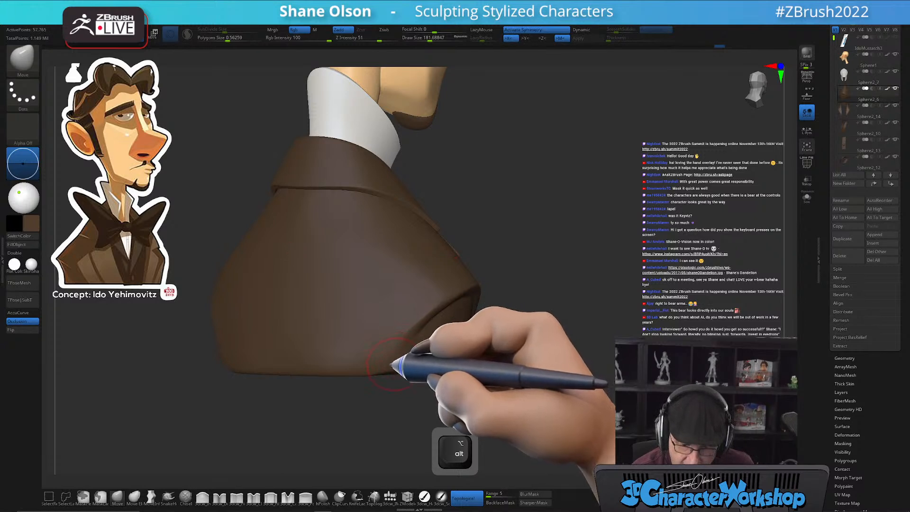
{"action": "left_click_drag", "start_coordinate": [557, 344], "coordinate": [538, 332]}
{"action": "mouse_move", "coordinate": [395, 346]}
{"action": "right_mouse_down"}
{"action": "mouse_move", "coordinate": [425, 299]}
{"action": "mouse_move", "coordinate": [430, 307]}
{"action": "right_mouse_up"}
Polish the rim of the jacket's underside with the hPolish brush at a draw size of about 202
{"action": "right_click_drag", "start_coordinate": [461, 346], "coordinate": [493, 264], "text": "alt"}
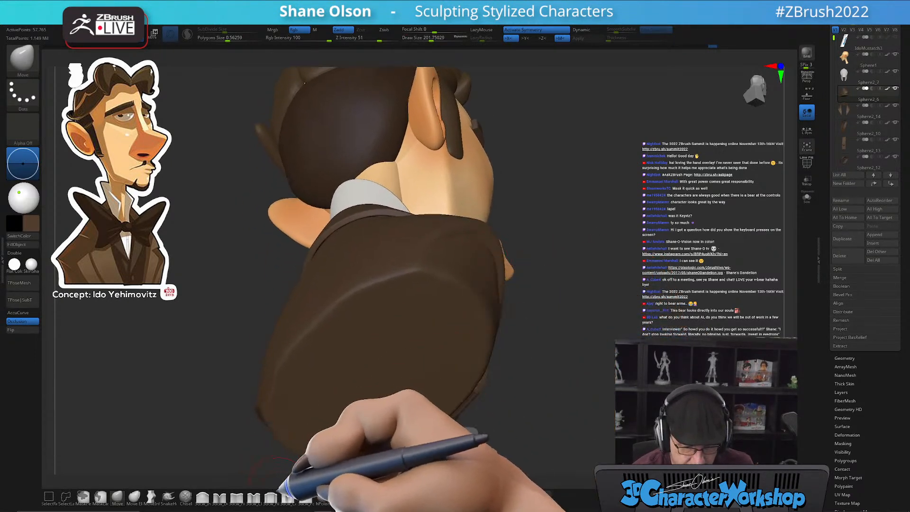
{"action": "left_click", "coordinate": [322, 496]}
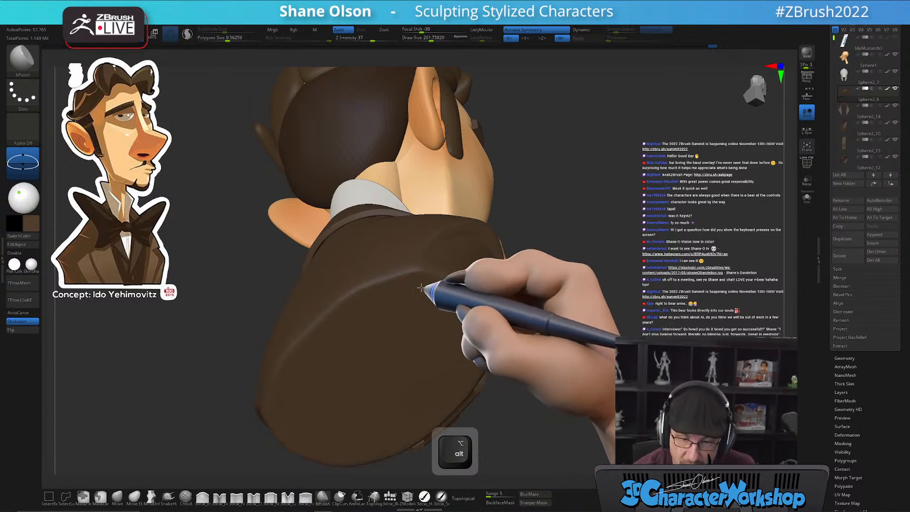
{"action": "right_click_drag", "start_coordinate": [412, 371], "coordinate": [471, 319]}
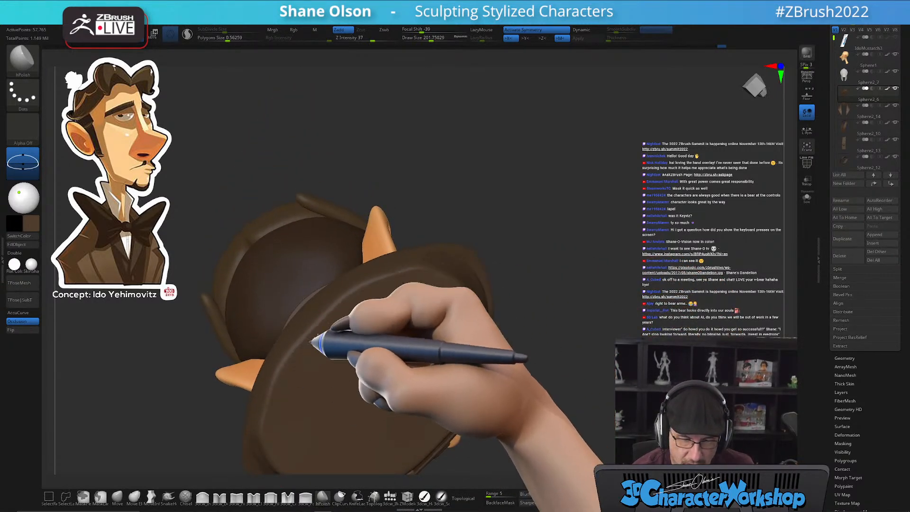
{"action": "right_click_drag", "start_coordinate": [583, 291], "coordinate": [561, 304]}
{"action": "right_click_drag", "start_coordinate": [559, 261], "coordinate": [547, 284], "text": "alt"}
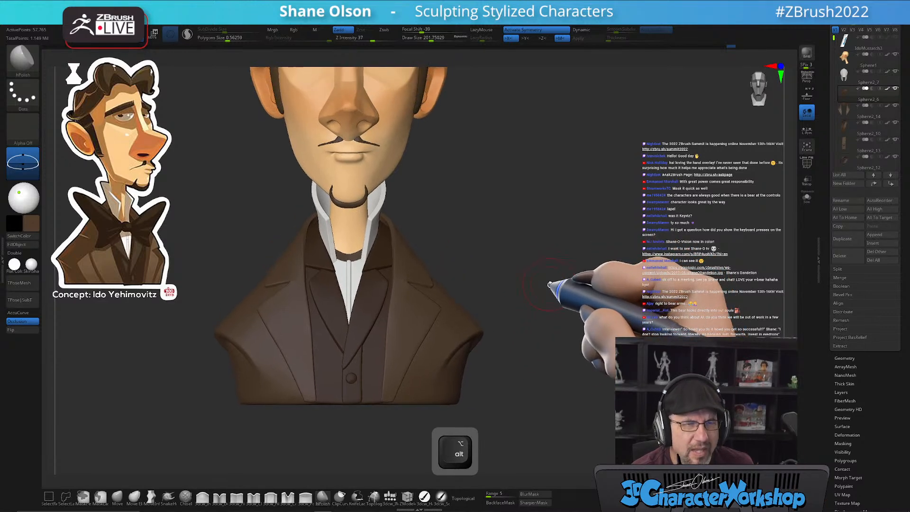
Turn on perspective and show the jacket's wireframe around the neck opening in front view
{"action": "mouse_move", "coordinate": [551, 283]}
{"action": "left_mouse_down", "text": "alt"}
{"action": "mouse_move", "coordinate": [540, 262]}
{"action": "mouse_move", "coordinate": [541, 278]}
{"action": "mouse_move", "coordinate": [557, 284]}
{"action": "left_mouse_up", "text": "alt"}
{"action": "key", "text": "shift+2"}
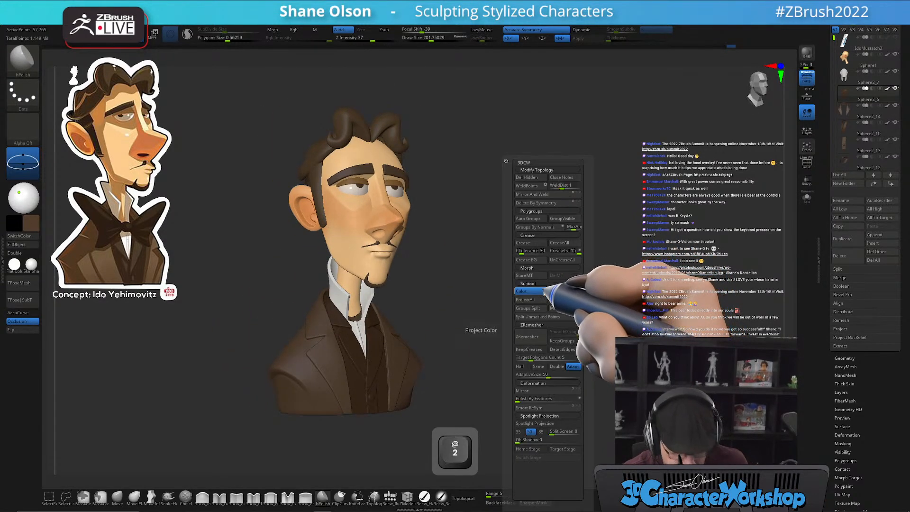
{"action": "left_click_drag", "start_coordinate": [787, 301], "coordinate": [610, 327]}
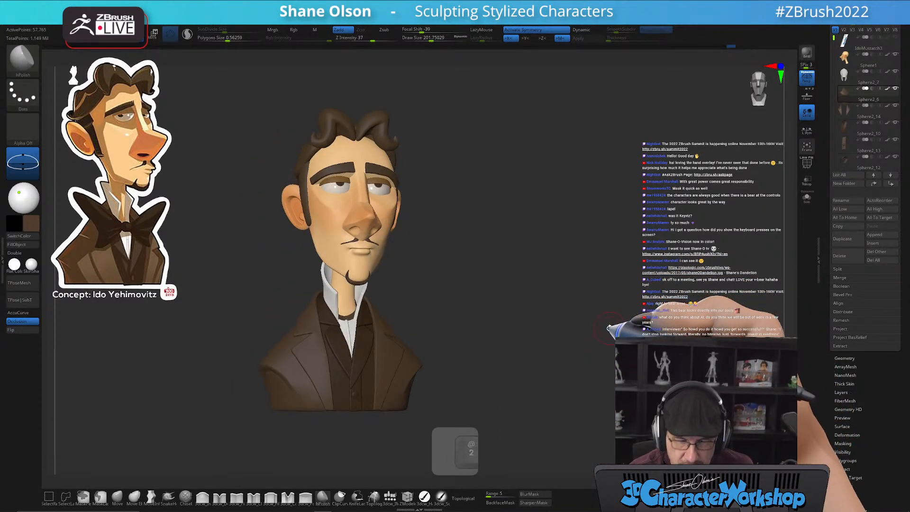
{"action": "left_click_drag", "start_coordinate": [406, 305], "coordinate": [374, 316], "text": "alt"}
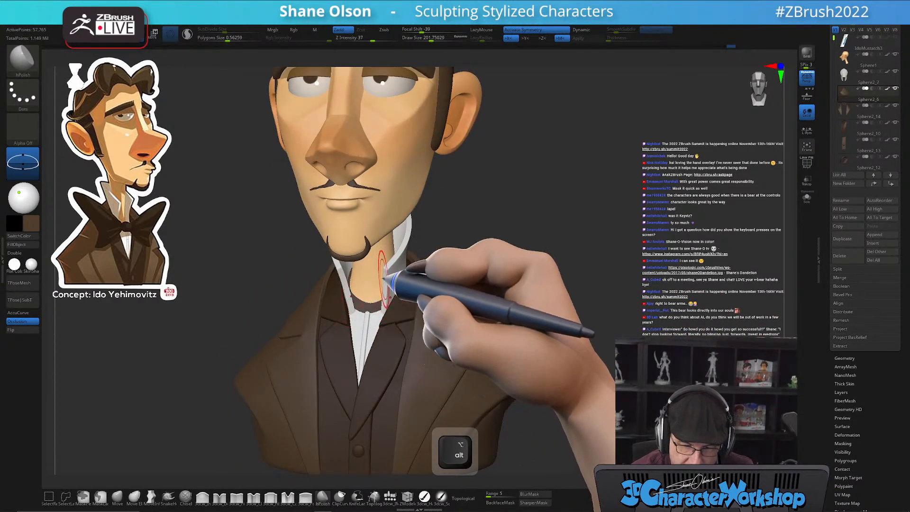
{"action": "key", "text": "shift+f"}
{"action": "left_click_drag", "start_coordinate": [388, 284], "coordinate": [379, 294], "text": "shift"}
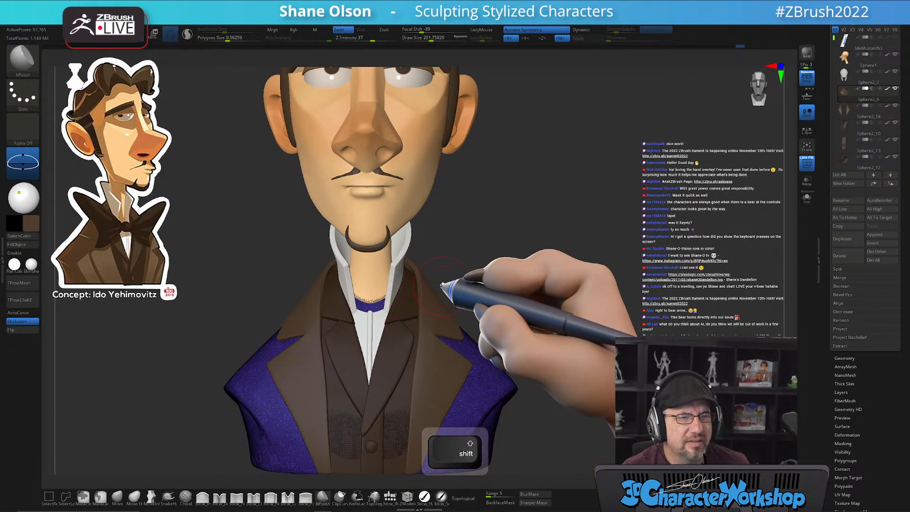
{"action": "left_click_drag", "start_coordinate": [532, 277], "coordinate": [538, 265], "text": "alt"}
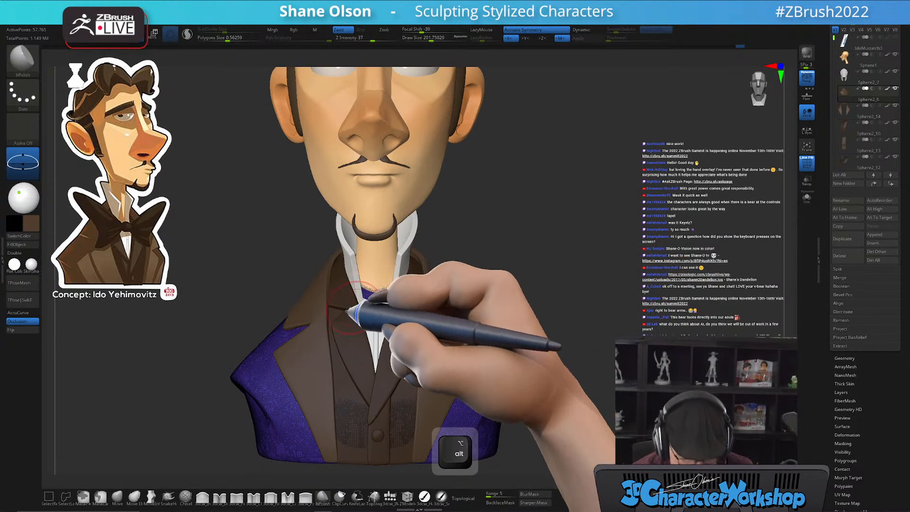
Push the jacket surface showing at the base of the neck out of sight with Move at a draw size of about 251
{"action": "left_click", "coordinate": [117, 497]}
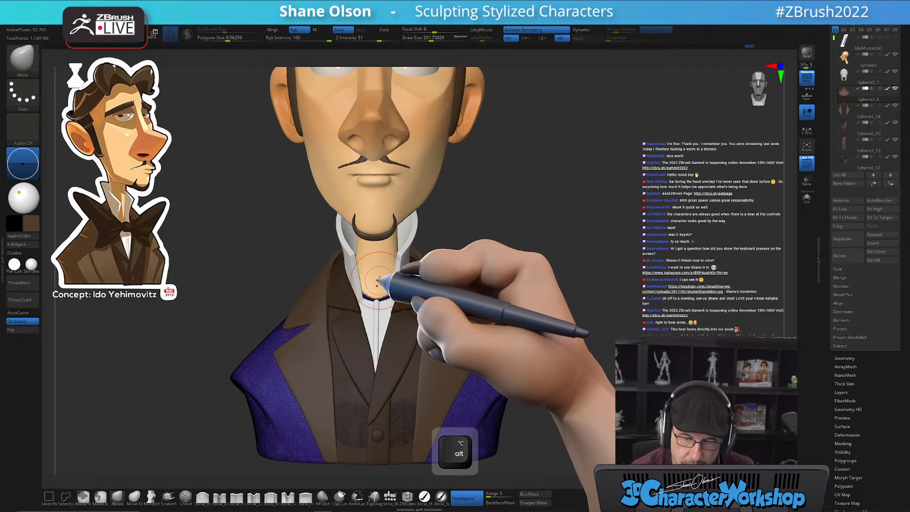
{"action": "mouse_move", "coordinate": [390, 261]}
{"action": "right_mouse_down"}
{"action": "mouse_move", "coordinate": [384, 274]}
{"action": "mouse_move", "coordinate": [361, 273]}
{"action": "mouse_move", "coordinate": [372, 266]}
{"action": "mouse_move", "coordinate": [360, 297]}
{"action": "mouse_move", "coordinate": [386, 264]}
{"action": "mouse_move", "coordinate": [296, 263]}
{"action": "mouse_move", "coordinate": [398, 274]}
{"action": "mouse_move", "coordinate": [407, 321]}
{"action": "mouse_move", "coordinate": [398, 266]}
{"action": "mouse_move", "coordinate": [375, 289]}
{"action": "mouse_move", "coordinate": [397, 282]}
{"action": "mouse_move", "coordinate": [383, 305]}
{"action": "mouse_move", "coordinate": [402, 308]}
{"action": "mouse_move", "coordinate": [377, 305]}
{"action": "mouse_move", "coordinate": [407, 305]}
{"action": "mouse_move", "coordinate": [402, 286]}
{"action": "mouse_move", "coordinate": [372, 290]}
{"action": "mouse_move", "coordinate": [353, 274]}
{"action": "right_mouse_up"}
{"action": "key", "text": "s"}
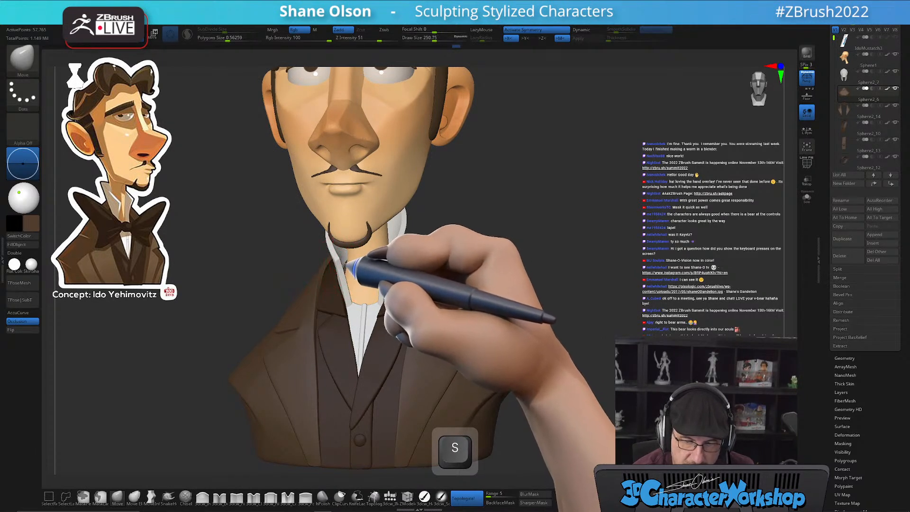
{"action": "key", "text": "shift"}
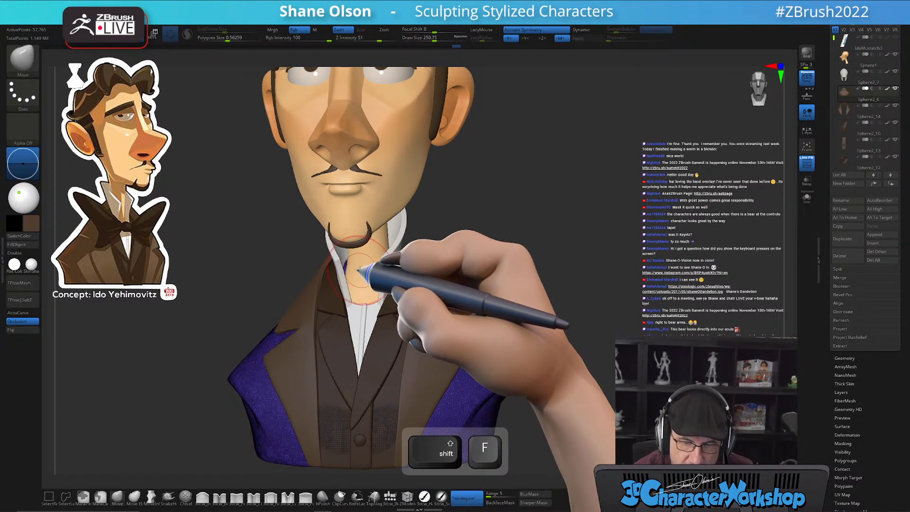
{"action": "key", "text": "alt"}
Select the head, hide the wireframe, and refine the neck's base inside the shirt collar
{"action": "left_click", "coordinate": [348, 247], "text": "alt"}
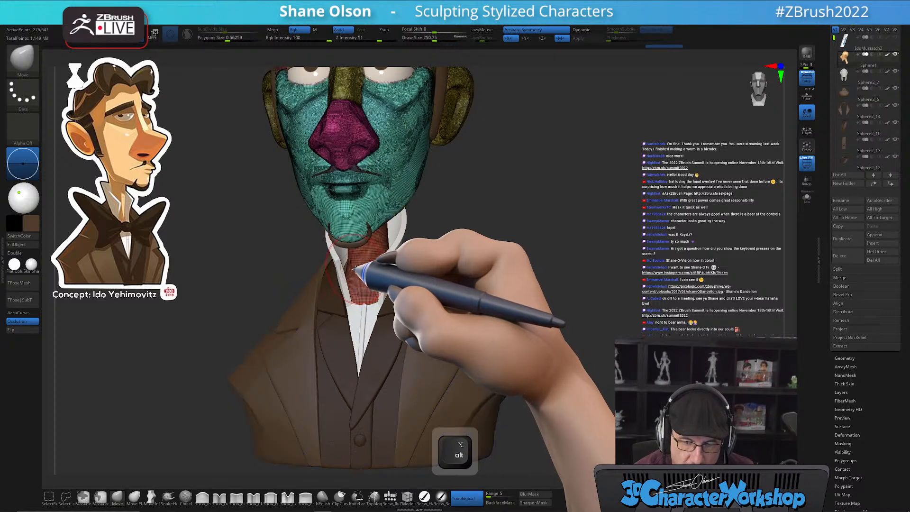
{"action": "key", "text": "shift+f"}
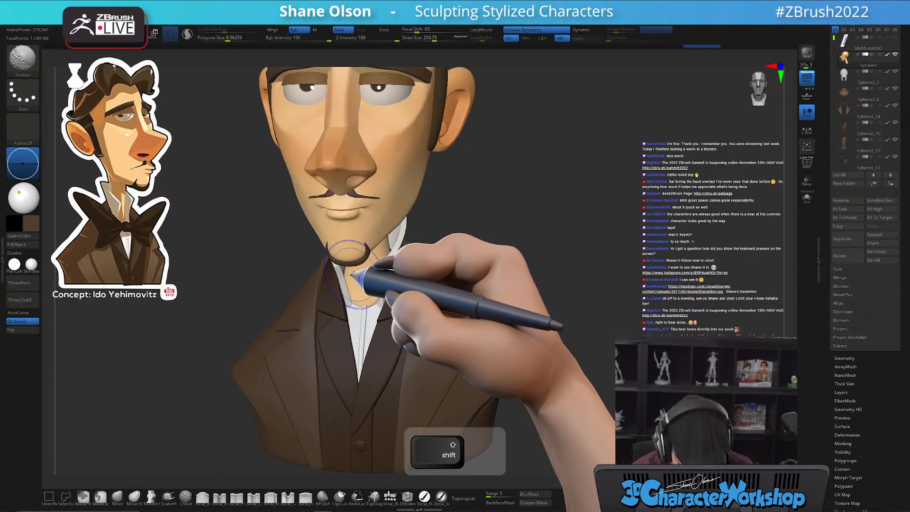
{"action": "right_click_drag", "start_coordinate": [345, 267], "coordinate": [488, 264]}
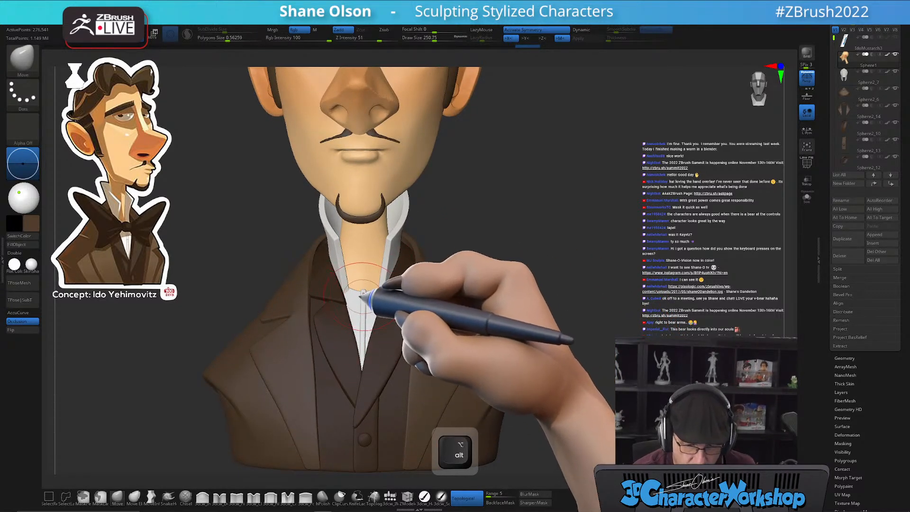
Select the shirt's center placket strip and adjust its upper end with Move at a draw size of about 212
{"action": "left_click", "coordinate": [364, 294], "text": "alt"}
{"action": "right_click_drag", "start_coordinate": [368, 292], "coordinate": [369, 303]}
{"action": "key", "text": "s"}
{"action": "left_click_drag", "start_coordinate": [369, 302], "coordinate": [367, 298]}
{"action": "right_click_drag", "start_coordinate": [367, 290], "coordinate": [364, 297]}
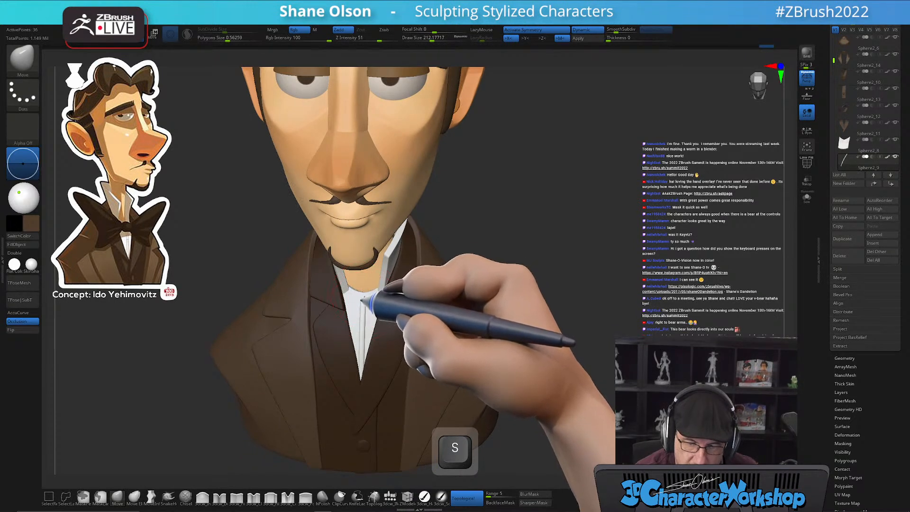
Select the white shirt front and adjust its top edge at the neck with Move at a draw size of about 163
{"action": "key", "text": "alt"}
{"action": "key", "text": "shift+f"}
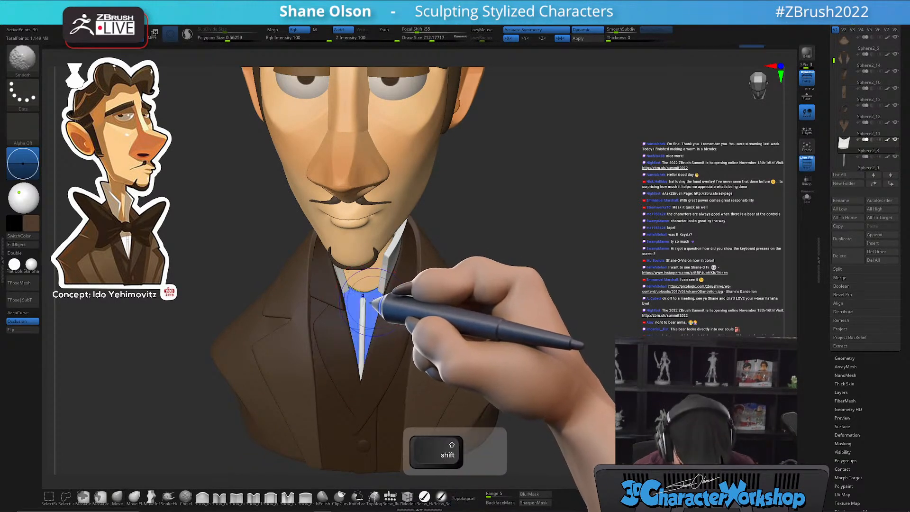
{"action": "key", "text": "s"}
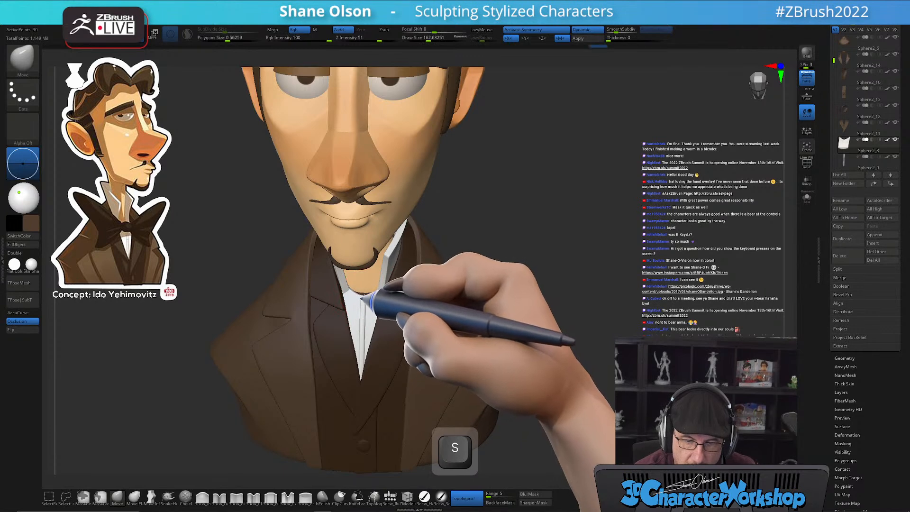
Select the jacket and insert a QuadSphere-2 at the base of the neck as the bow tie's knot
{"action": "left_click", "coordinate": [249, 349], "text": "alt"}
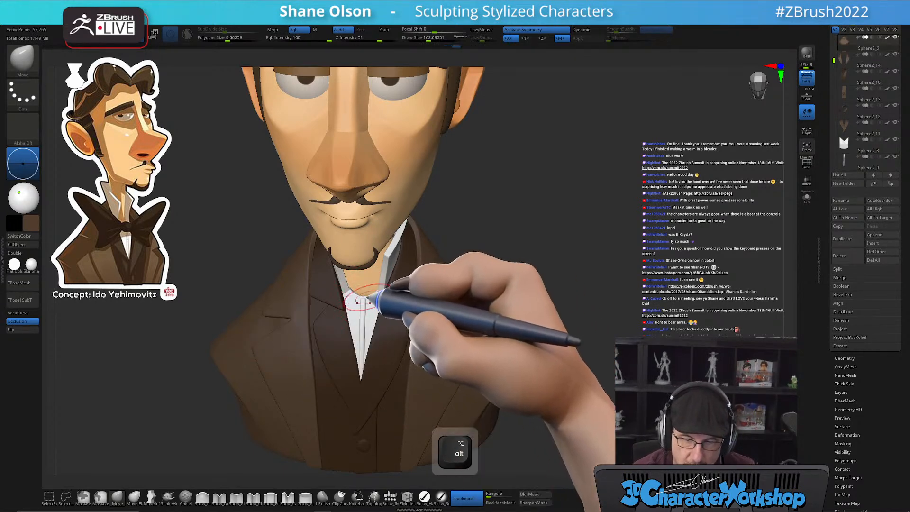
{"action": "left_click_drag", "start_coordinate": [782, 304], "coordinate": [521, 314]}
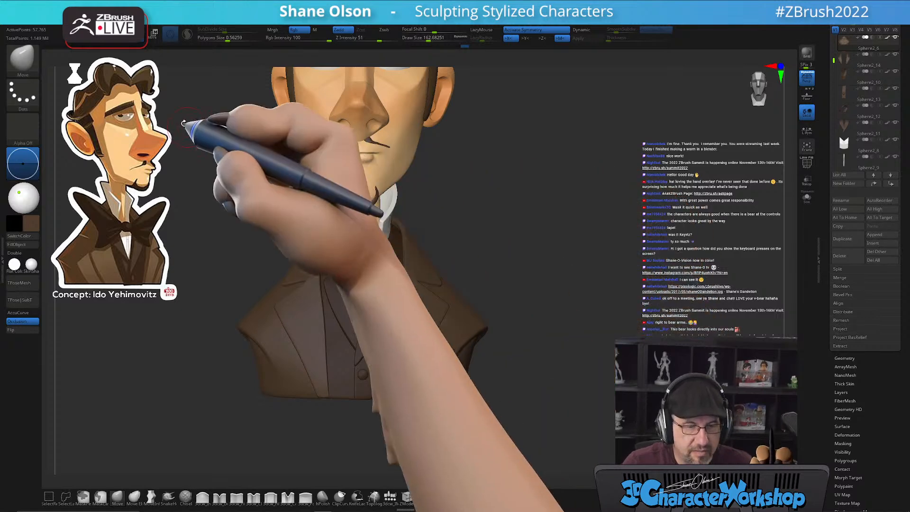
{"action": "left_click", "coordinate": [390, 495]}
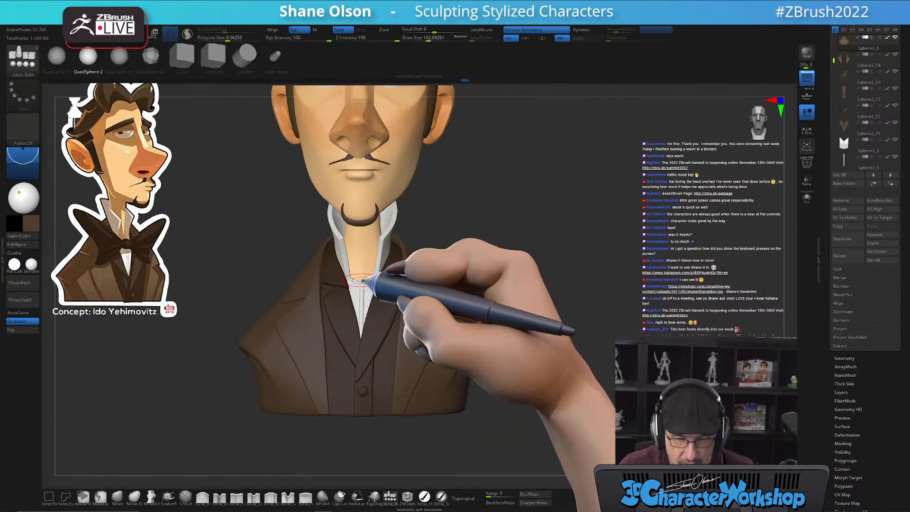
{"action": "left_click_drag", "start_coordinate": [483, 254], "coordinate": [497, 283], "text": "alt"}
{"action": "left_click_drag", "start_coordinate": [589, 248], "coordinate": [570, 190], "text": "alt"}
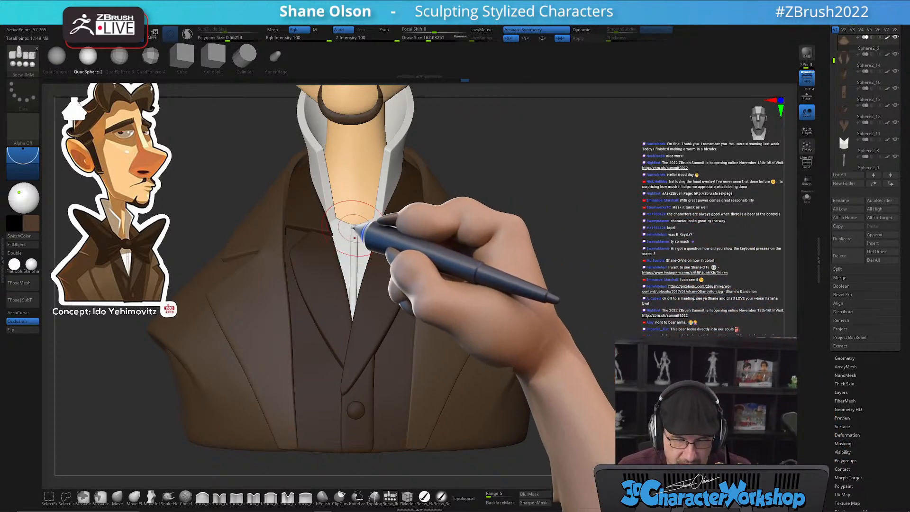
{"action": "left_click_drag", "start_coordinate": [354, 237], "coordinate": [357, 243]}
Split the inserted sphere off from the jacket into its own subtool
{"action": "key", "text": "shift"}
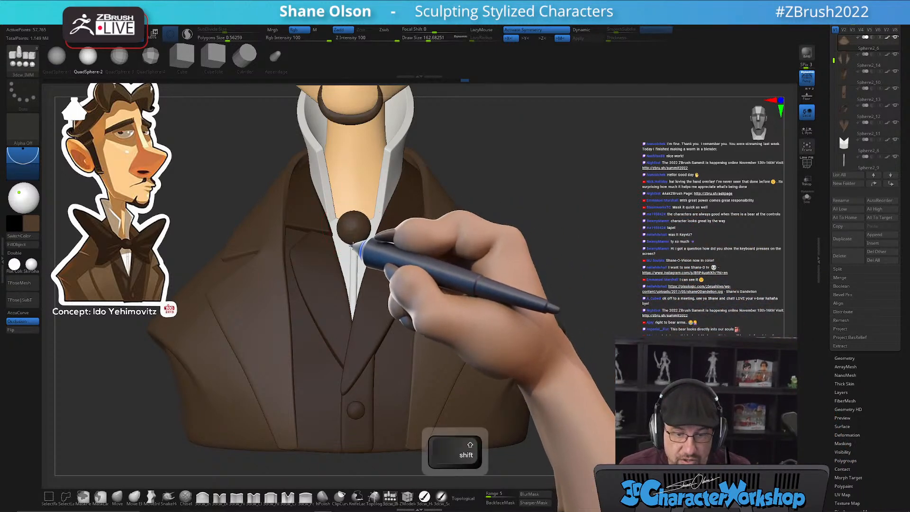
{"action": "left_click_drag", "start_coordinate": [681, 205], "coordinate": [649, 209], "text": "shift"}
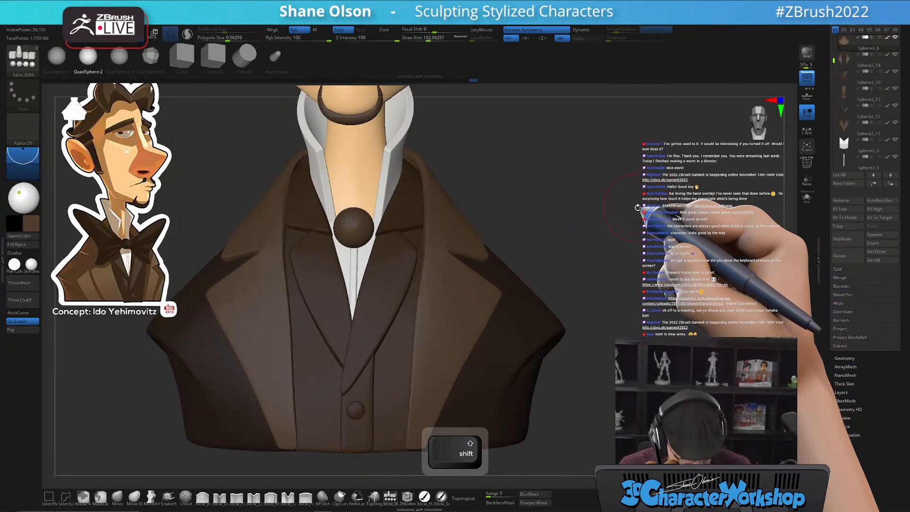
{"action": "key", "text": "2"}
{"action": "left_click", "coordinate": [629, 317]}
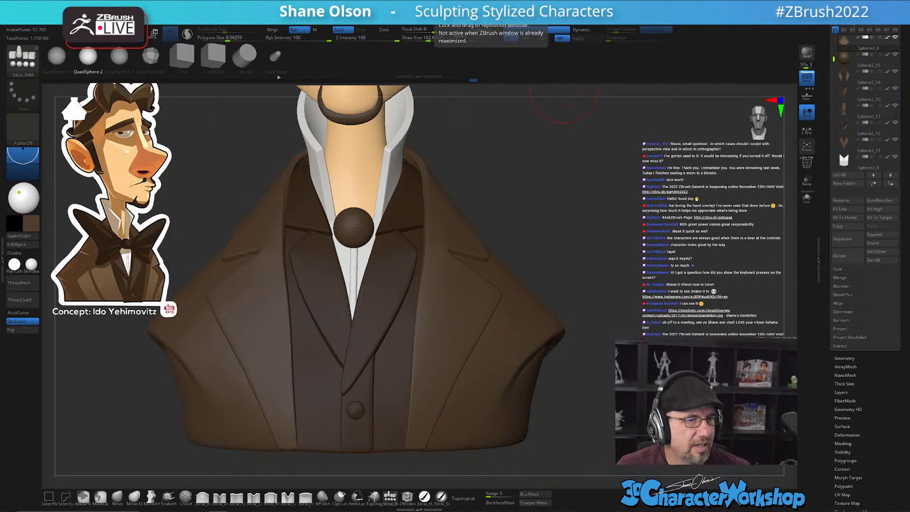
Select the knot sphere, then flatten it and tilt it about 37° in side view to follow the slope of the collar opening
{"action": "left_click_drag", "start_coordinate": [634, 191], "coordinate": [627, 190]}
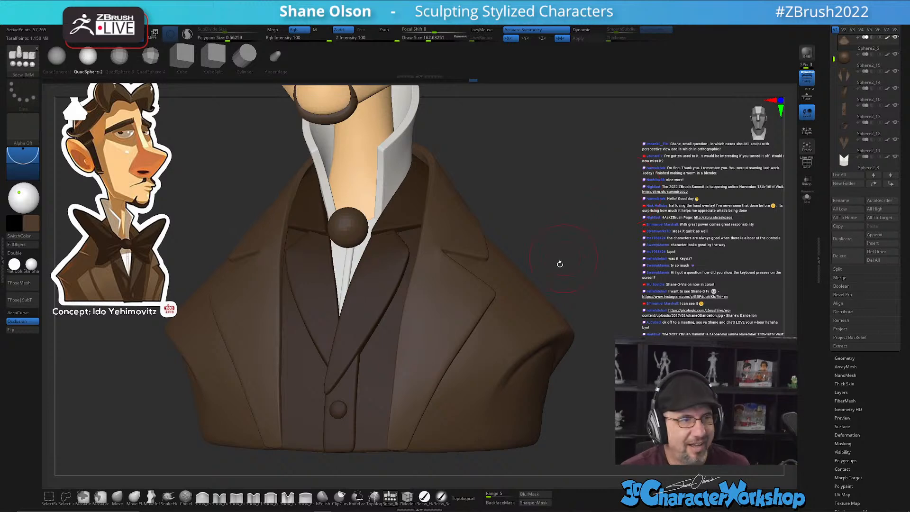
{"action": "left_click_drag", "start_coordinate": [575, 254], "coordinate": [598, 293]}
{"action": "left_click_drag", "start_coordinate": [587, 204], "coordinate": [587, 246], "text": "alt"}
{"action": "key", "text": "w"}
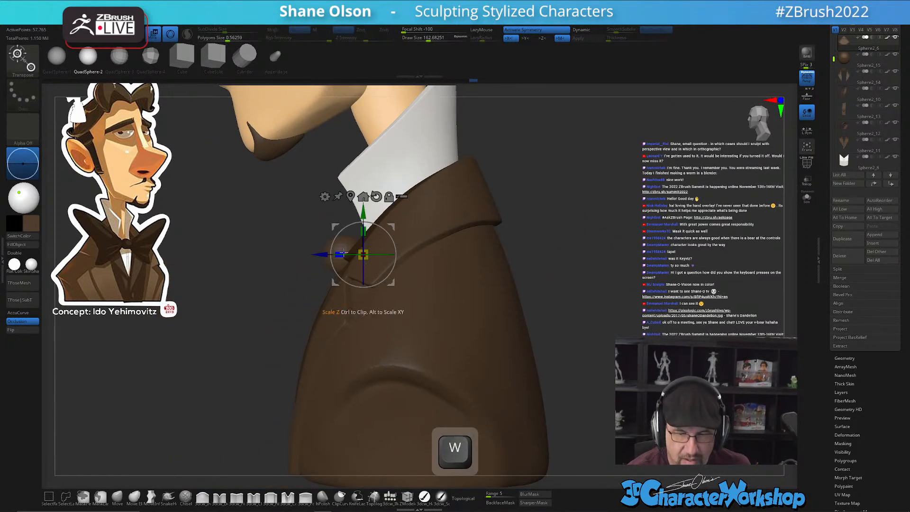
{"action": "left_click_drag", "start_coordinate": [342, 251], "coordinate": [273, 174], "text": "alt"}
{"action": "left_click", "coordinate": [335, 246], "text": "alt"}
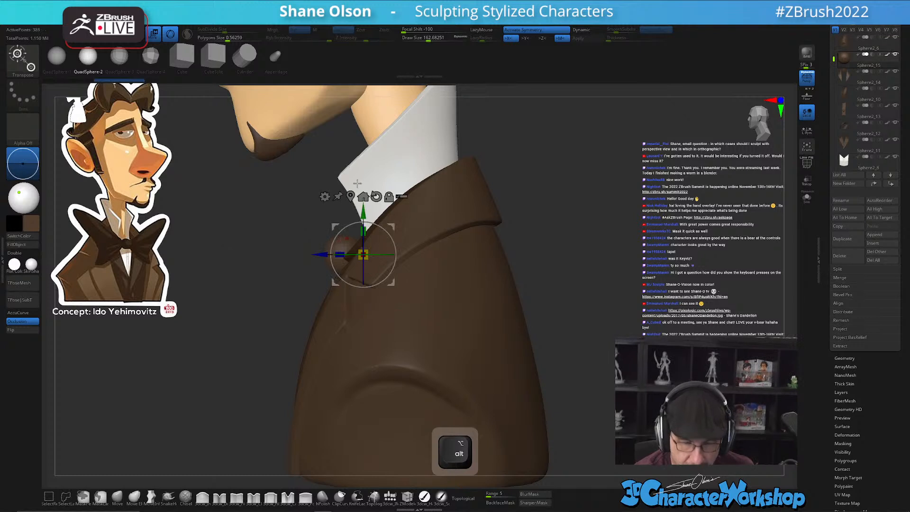
{"action": "key", "text": "shift+f"}
{"action": "key", "text": "shift+f"}
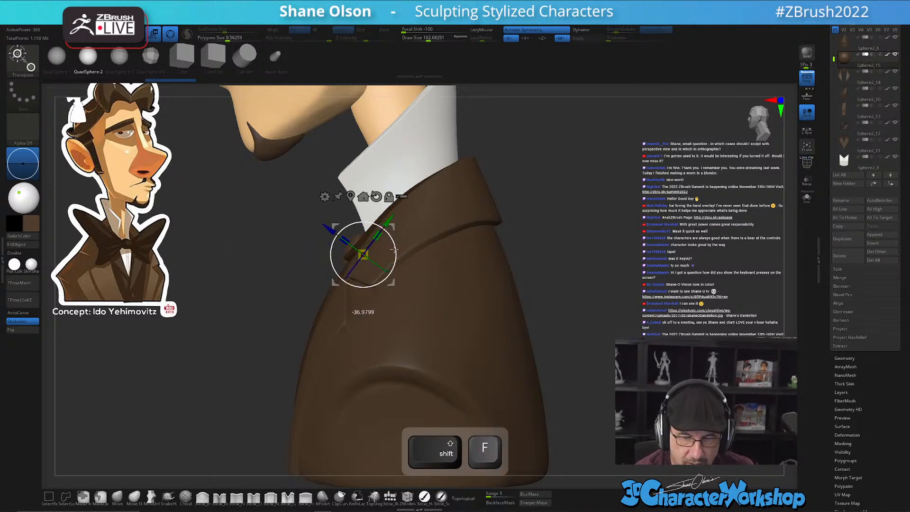
{"action": "mouse_move", "coordinate": [394, 249]}
{"action": "left_mouse_down"}
{"action": "mouse_move", "coordinate": [554, 247]}
{"action": "mouse_move", "coordinate": [560, 259]}
{"action": "mouse_move", "coordinate": [549, 280]}
{"action": "mouse_move", "coordinate": [571, 266]}
{"action": "mouse_move", "coordinate": [544, 273]}
{"action": "mouse_move", "coordinate": [575, 252]}
{"action": "left_mouse_up"}
{"action": "key", "text": "q"}
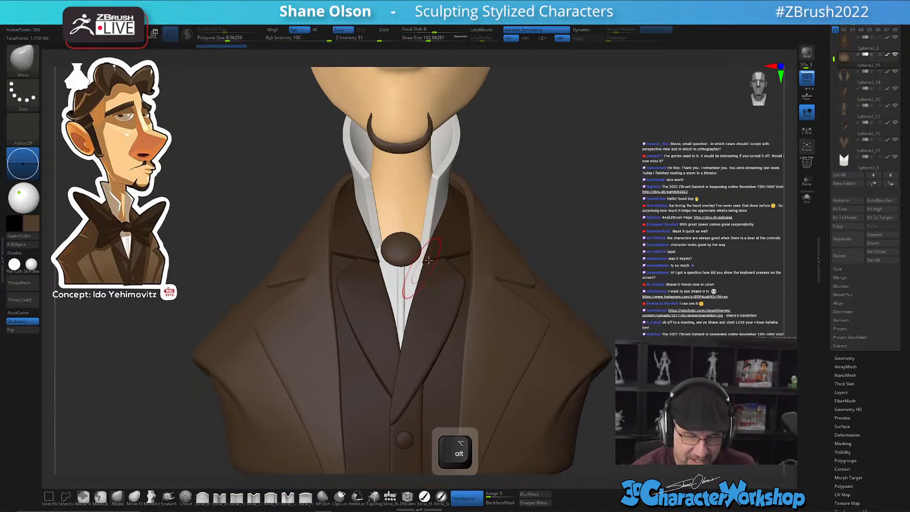
Shape the bow tie knot with Move at a draw size of about 116, working from the front and side
{"action": "left_click_drag", "start_coordinate": [434, 238], "coordinate": [426, 285], "text": "alt"}
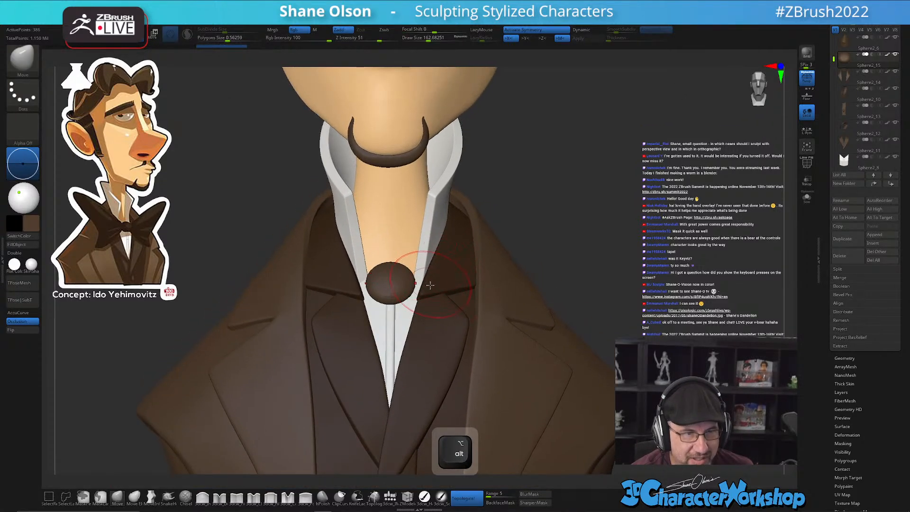
{"action": "key", "text": "s"}
{"action": "left_click_drag", "start_coordinate": [420, 245], "coordinate": [420, 278]}
{"action": "key", "text": "s"}
{"action": "mouse_move", "coordinate": [411, 266]}
{"action": "left_mouse_down"}
{"action": "mouse_move", "coordinate": [391, 289]}
{"action": "mouse_move", "coordinate": [372, 255]}
{"action": "left_mouse_up"}
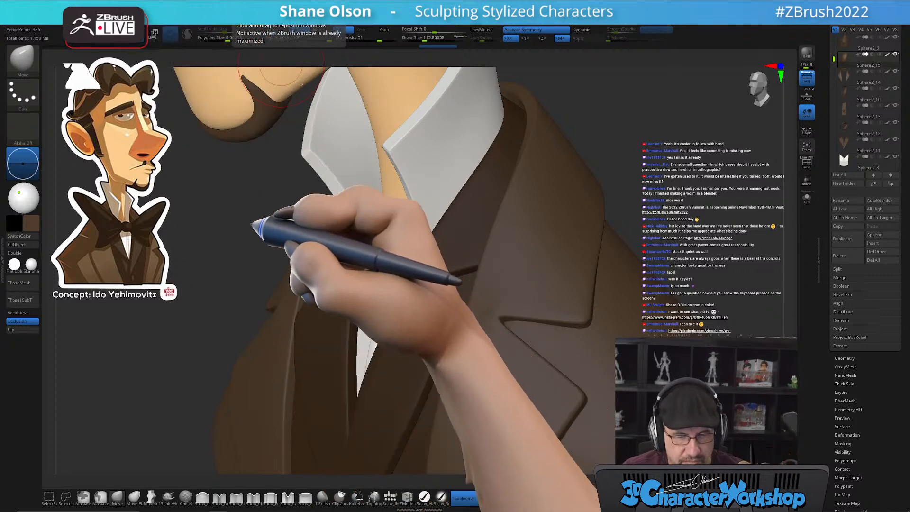
{"action": "mouse_move", "coordinate": [692, 138]}
{"action": "left_mouse_down"}
{"action": "mouse_move", "coordinate": [683, 141]}
{"action": "mouse_move", "coordinate": [689, 148]}
{"action": "left_mouse_up"}
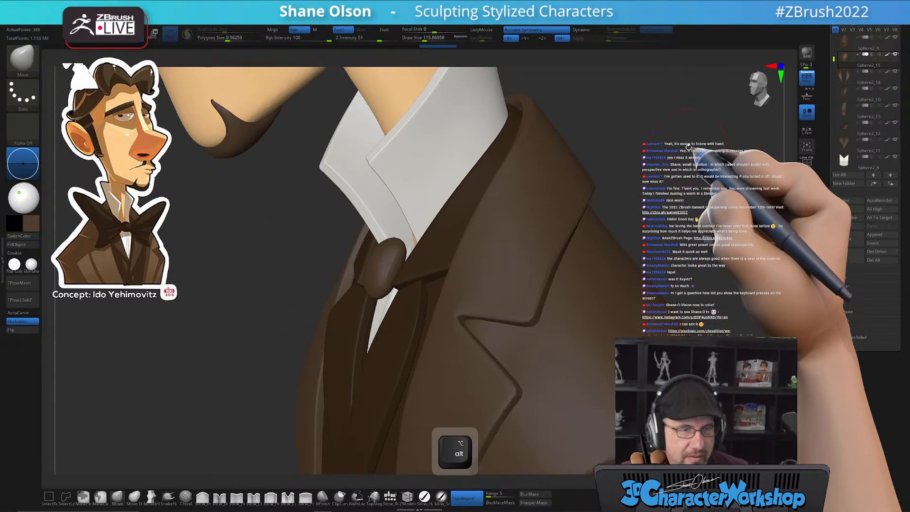
Square off the knot's rounded outline with Move at a draw size of about 145, checking it from below and in front
{"action": "mouse_move", "coordinate": [381, 269]}
{"action": "right_mouse_down"}
{"action": "mouse_move", "coordinate": [416, 258]}
{"action": "mouse_move", "coordinate": [424, 266]}
{"action": "mouse_move", "coordinate": [343, 270]}
{"action": "mouse_move", "coordinate": [400, 270]}
{"action": "mouse_move", "coordinate": [386, 285]}
{"action": "mouse_move", "coordinate": [398, 299]}
{"action": "mouse_move", "coordinate": [385, 303]}
{"action": "mouse_move", "coordinate": [378, 296]}
{"action": "mouse_move", "coordinate": [411, 251]}
{"action": "mouse_move", "coordinate": [441, 248]}
{"action": "mouse_move", "coordinate": [413, 298]}
{"action": "mouse_move", "coordinate": [421, 298]}
{"action": "mouse_move", "coordinate": [419, 265]}
{"action": "mouse_move", "coordinate": [420, 301]}
{"action": "mouse_move", "coordinate": [421, 250]}
{"action": "mouse_move", "coordinate": [415, 260]}
{"action": "mouse_move", "coordinate": [417, 305]}
{"action": "mouse_move", "coordinate": [411, 234]}
{"action": "right_mouse_up"}
{"action": "key", "text": "shift"}
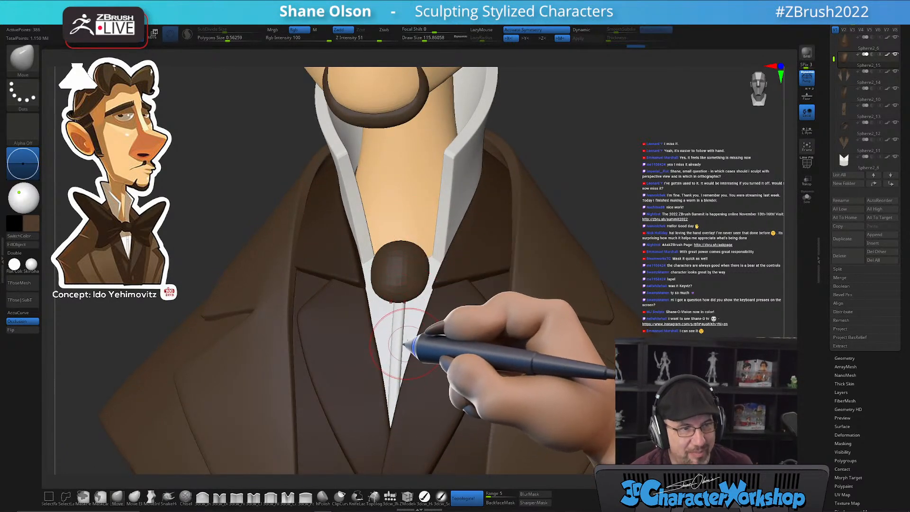
{"action": "mouse_move", "coordinate": [407, 349]}
{"action": "right_mouse_down"}
{"action": "mouse_move", "coordinate": [413, 329]}
{"action": "mouse_move", "coordinate": [456, 304]}
{"action": "mouse_move", "coordinate": [427, 309]}
{"action": "mouse_move", "coordinate": [422, 326]}
{"action": "mouse_move", "coordinate": [421, 301]}
{"action": "right_mouse_up"}
{"action": "key", "text": "s"}
{"action": "left_click_drag", "start_coordinate": [392, 268], "coordinate": [407, 270]}
{"action": "mouse_move", "coordinate": [422, 260]}
{"action": "right_mouse_down"}
{"action": "mouse_move", "coordinate": [417, 270]}
{"action": "mouse_move", "coordinate": [451, 264]}
{"action": "mouse_move", "coordinate": [424, 271]}
{"action": "mouse_move", "coordinate": [417, 260]}
{"action": "mouse_move", "coordinate": [431, 257]}
{"action": "mouse_move", "coordinate": [423, 241]}
{"action": "mouse_move", "coordinate": [423, 265]}
{"action": "mouse_move", "coordinate": [420, 249]}
{"action": "mouse_move", "coordinate": [407, 247]}
{"action": "mouse_move", "coordinate": [412, 218]}
{"action": "right_mouse_up"}
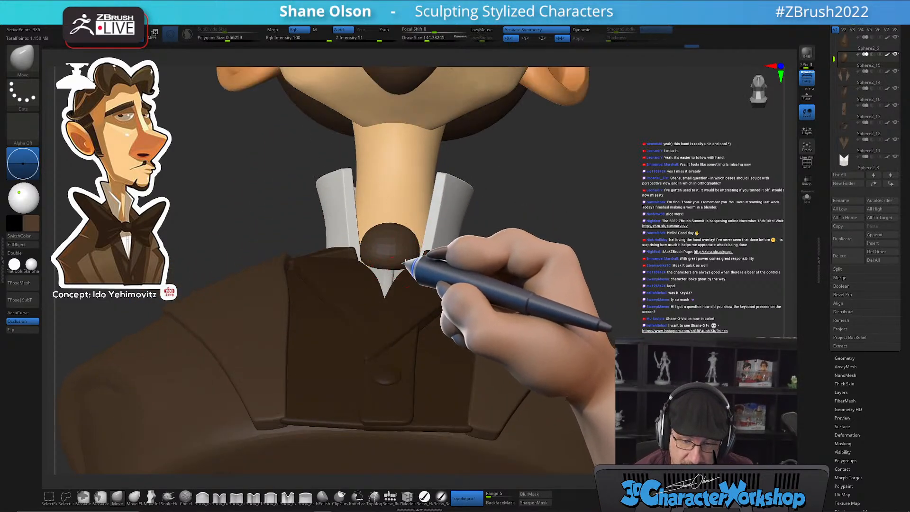
{"action": "mouse_move", "coordinate": [412, 251]}
{"action": "right_mouse_down"}
{"action": "mouse_move", "coordinate": [412, 300]}
{"action": "mouse_move", "coordinate": [423, 250]}
{"action": "mouse_move", "coordinate": [417, 260]}
{"action": "right_mouse_up"}
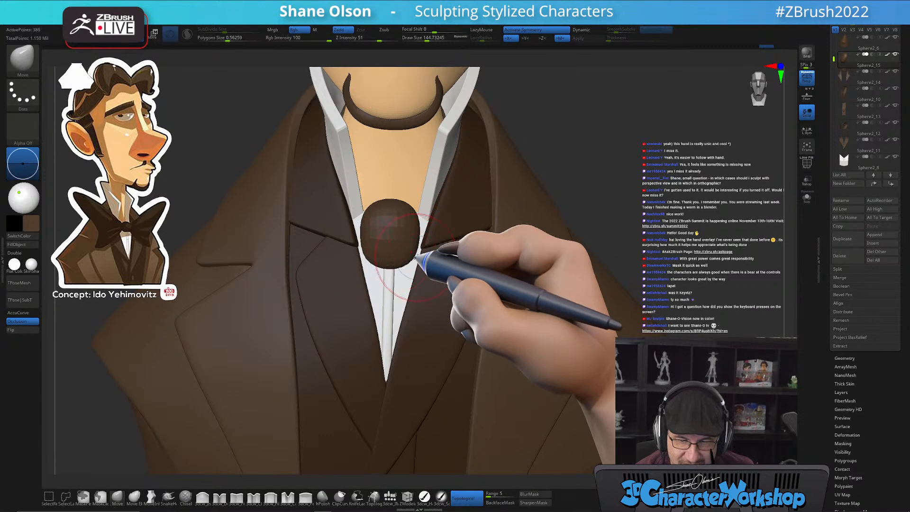
Insert a mirrored pair of QuadSphere-1 spheres beside the knot for the bow's loops, using a draw size of about 132
{"action": "right_click_drag", "start_coordinate": [539, 290], "coordinate": [533, 311], "text": "shift"}
{"action": "mouse_move", "coordinate": [630, 214]}
{"action": "right_mouse_down", "text": "alt"}
{"action": "mouse_move", "coordinate": [623, 198]}
{"action": "mouse_move", "coordinate": [585, 218]}
{"action": "right_mouse_up", "text": "alt"}
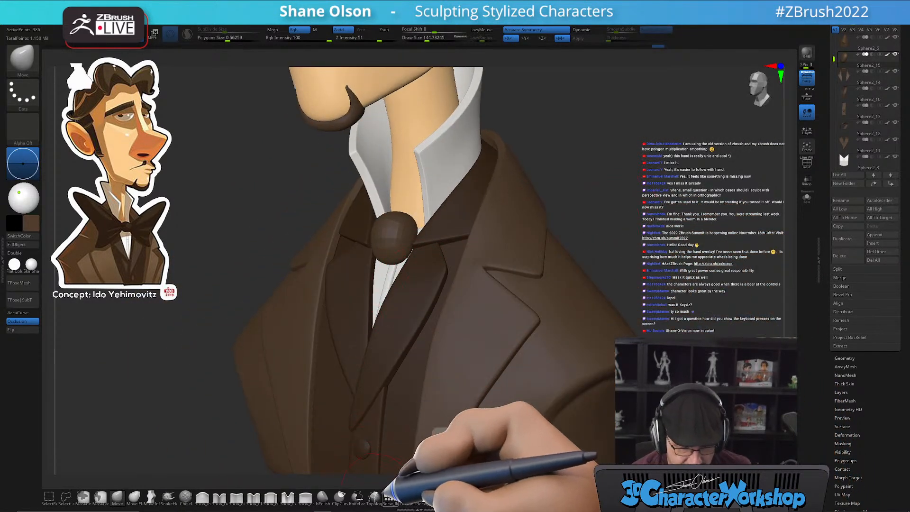
{"action": "left_click", "coordinate": [386, 495]}
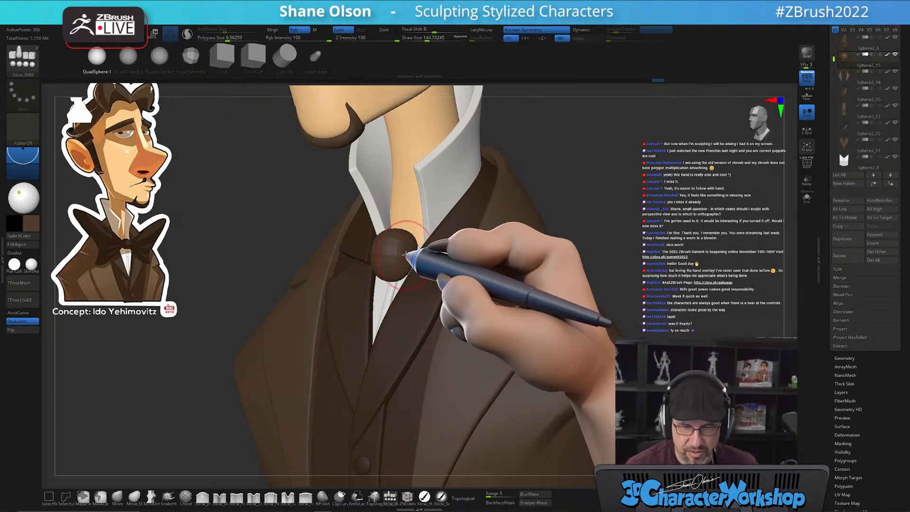
{"action": "right_click_drag", "start_coordinate": [403, 254], "coordinate": [406, 251]}
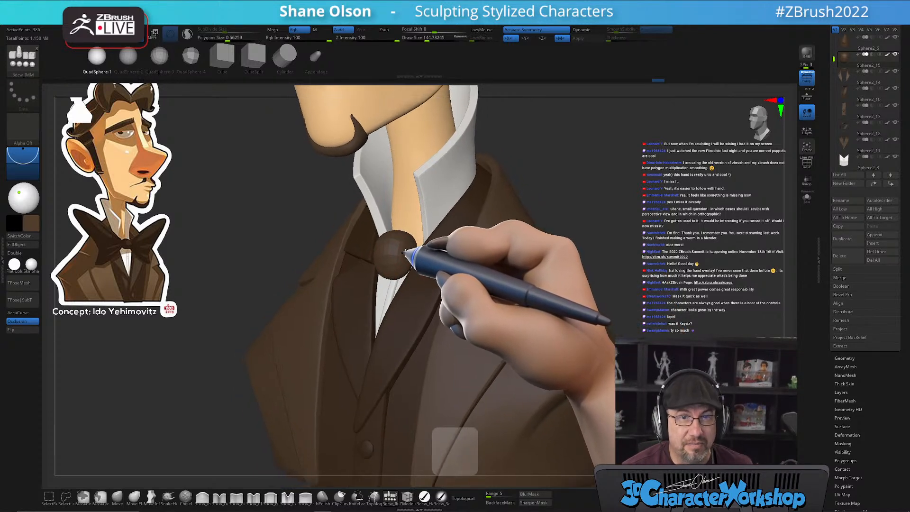
{"action": "key", "text": "s"}
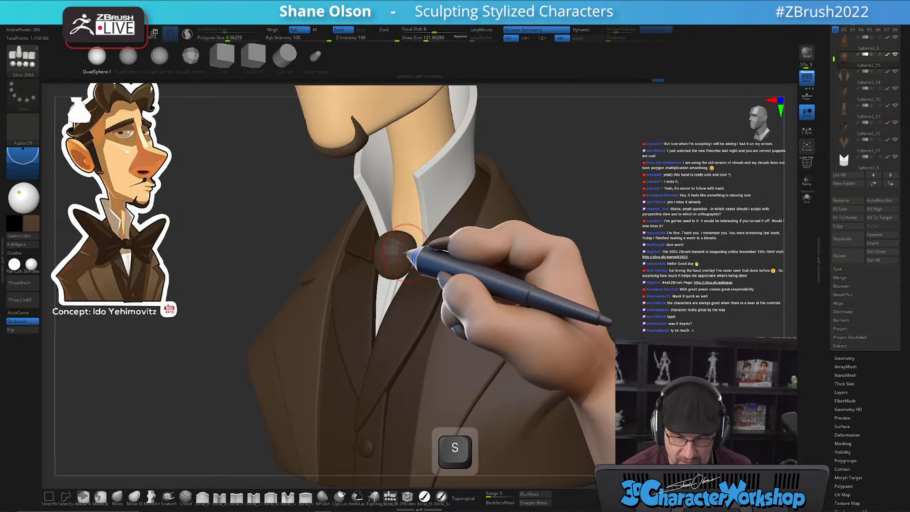
{"action": "left_click_drag", "start_coordinate": [417, 261], "coordinate": [401, 287]}
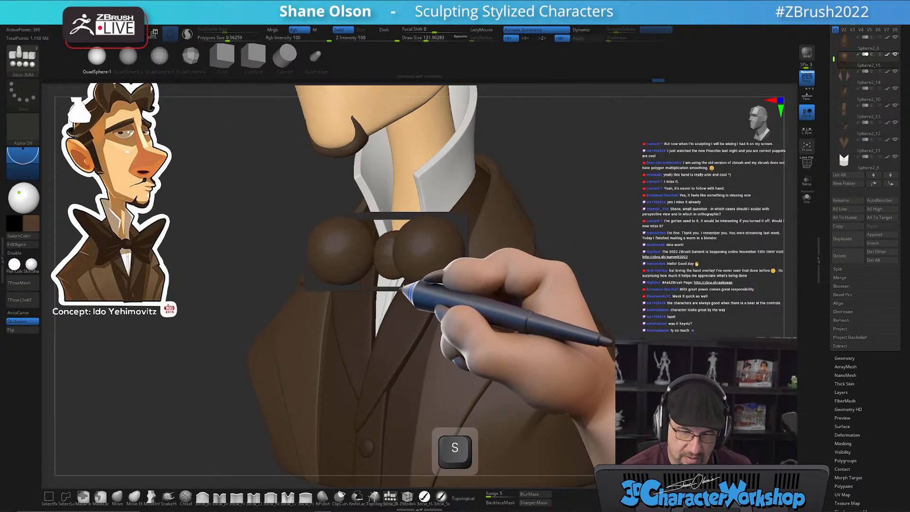
Flatten, tilt and position the paired loop spheres in side view so they sit beside the knot
{"action": "key", "text": "w"}
{"action": "right_click_drag", "start_coordinate": [451, 366], "coordinate": [426, 357]}
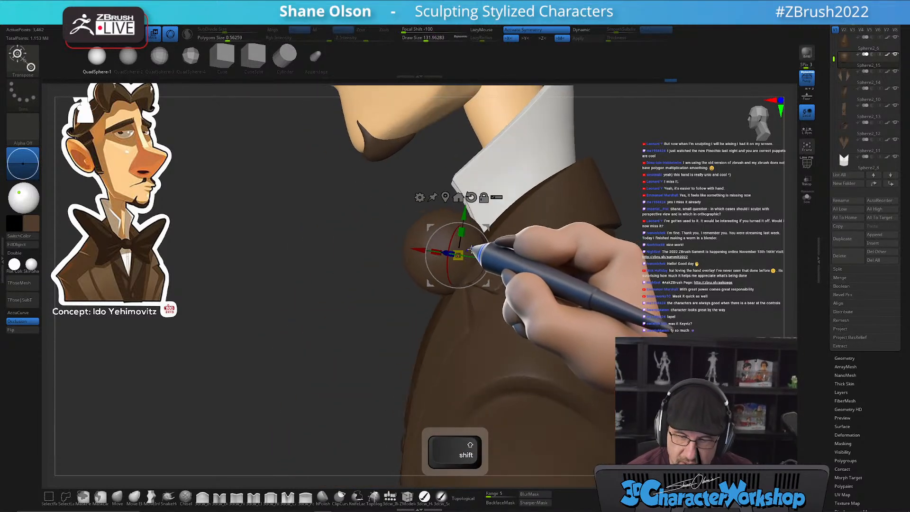
{"action": "right_click_drag", "start_coordinate": [469, 246], "coordinate": [466, 235], "text": "shift"}
{"action": "left_click_drag", "start_coordinate": [438, 228], "coordinate": [491, 240]}
{"action": "right_click_drag", "start_coordinate": [499, 326], "coordinate": [540, 300]}
{"action": "right_click_drag", "start_coordinate": [571, 242], "coordinate": [538, 258], "text": "alt"}
{"action": "left_click_drag", "start_coordinate": [422, 232], "coordinate": [431, 241]}
{"action": "right_click_drag", "start_coordinate": [431, 241], "coordinate": [635, 287]}
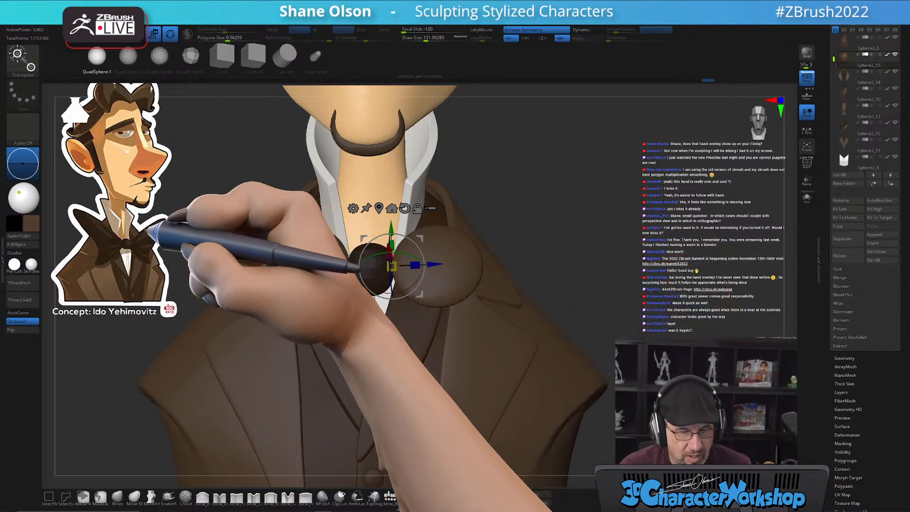
Sample the bow tie's dark brown from the concept art and fill the loops and knot with it, inverting the mask between them
{"action": "key", "text": "shift+z"}
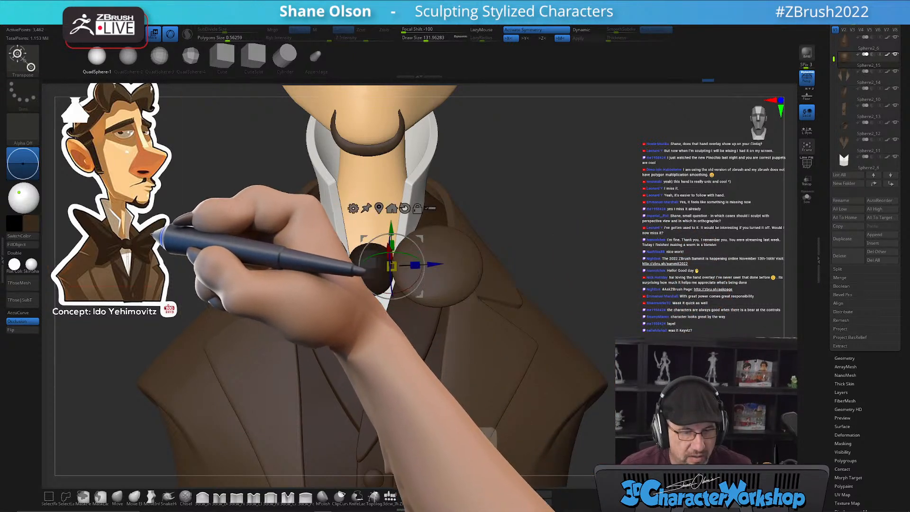
{"action": "key", "text": "c"}
{"action": "key", "text": "z"}
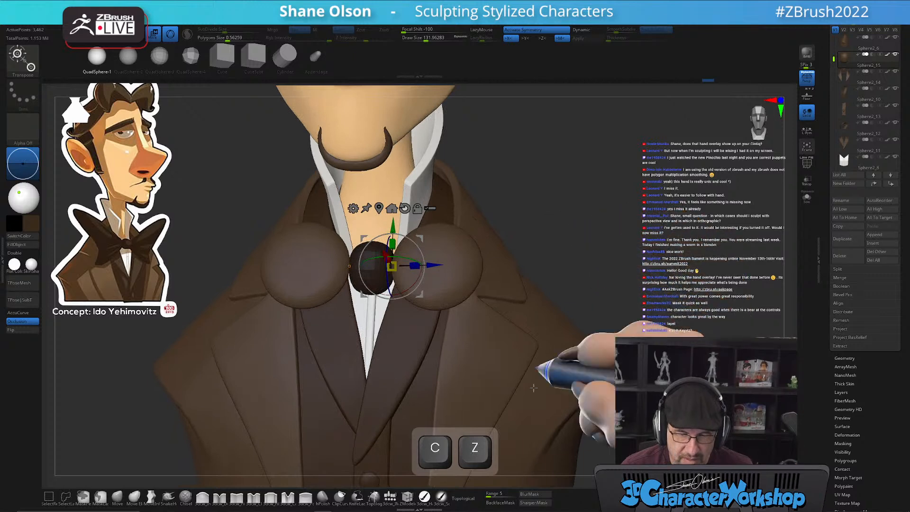
{"action": "left_click", "coordinate": [425, 496]}
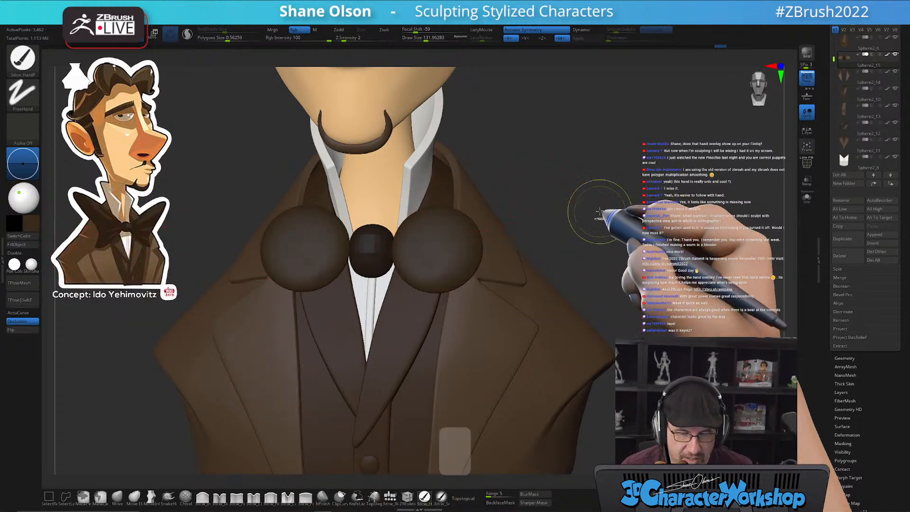
{"action": "left_click", "coordinate": [590, 211], "text": "ctrl"}
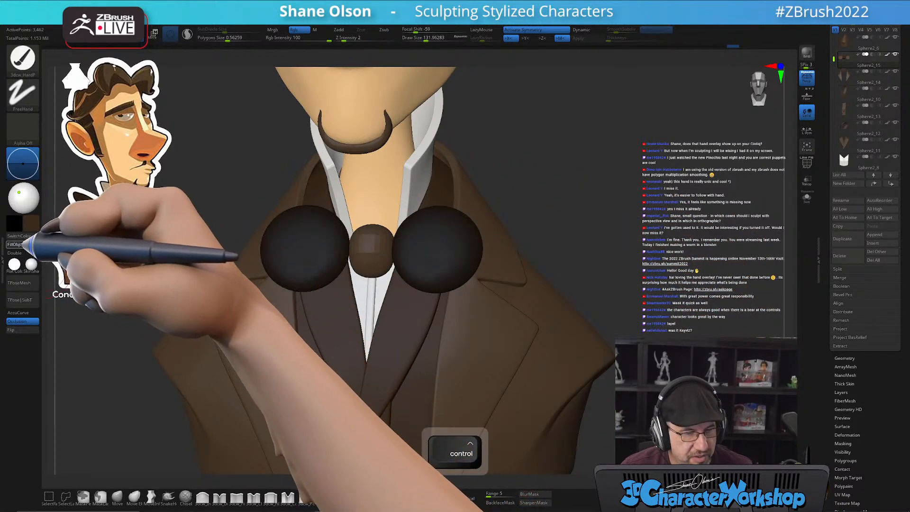
{"action": "mouse_move", "coordinate": [585, 156]}
{"action": "left_mouse_down", "text": "shift"}
{"action": "mouse_move", "coordinate": [609, 156]}
{"action": "mouse_move", "coordinate": [586, 191]}
{"action": "mouse_move", "coordinate": [580, 167]}
{"action": "left_mouse_up", "text": "shift"}
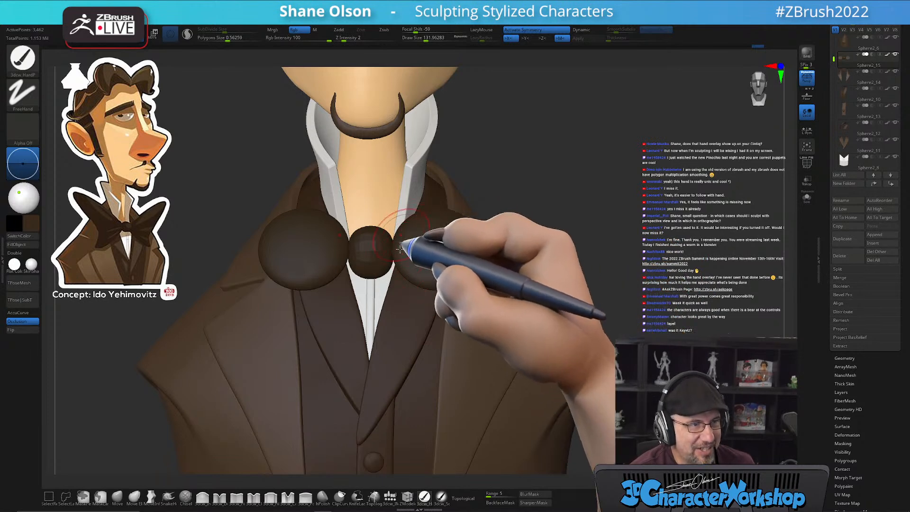
Show the wireframe, isolate the bow tie pieces in front view, and choose the SnakeHook brush
{"action": "mouse_move", "coordinate": [525, 214]}
{"action": "left_mouse_down", "text": "alt"}
{"action": "mouse_move", "coordinate": [524, 240]}
{"action": "mouse_move", "coordinate": [508, 244]}
{"action": "mouse_move", "coordinate": [517, 239]}
{"action": "left_mouse_up", "text": "alt"}
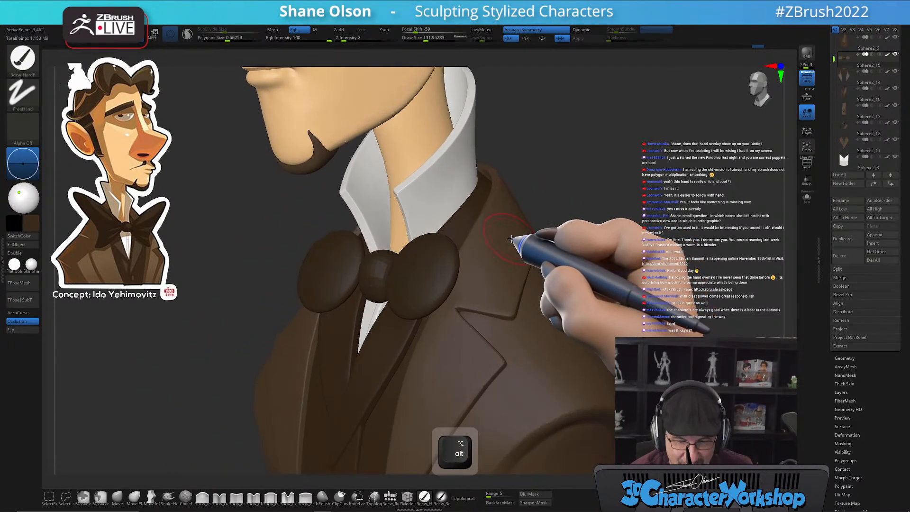
{"action": "key", "text": "shift+f"}
{"action": "left_click_drag", "start_coordinate": [610, 213], "coordinate": [579, 203], "text": "shift"}
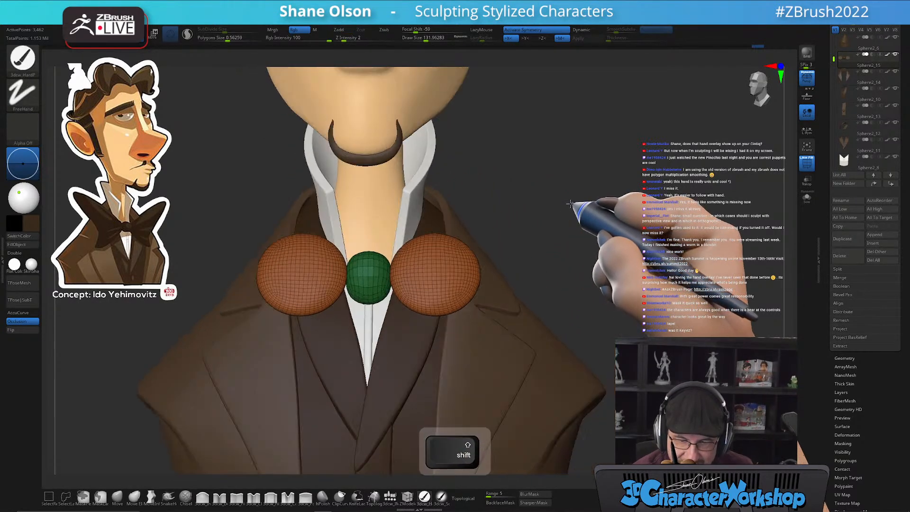
{"action": "mouse_move", "coordinate": [570, 279]}
{"action": "left_mouse_down", "text": "alt"}
{"action": "mouse_move", "coordinate": [589, 294]}
{"action": "mouse_move", "coordinate": [574, 251]}
{"action": "mouse_move", "coordinate": [566, 284]}
{"action": "left_mouse_up", "text": "alt"}
{"action": "left_click", "coordinate": [807, 197]}
{"action": "left_click", "coordinate": [163, 495]}
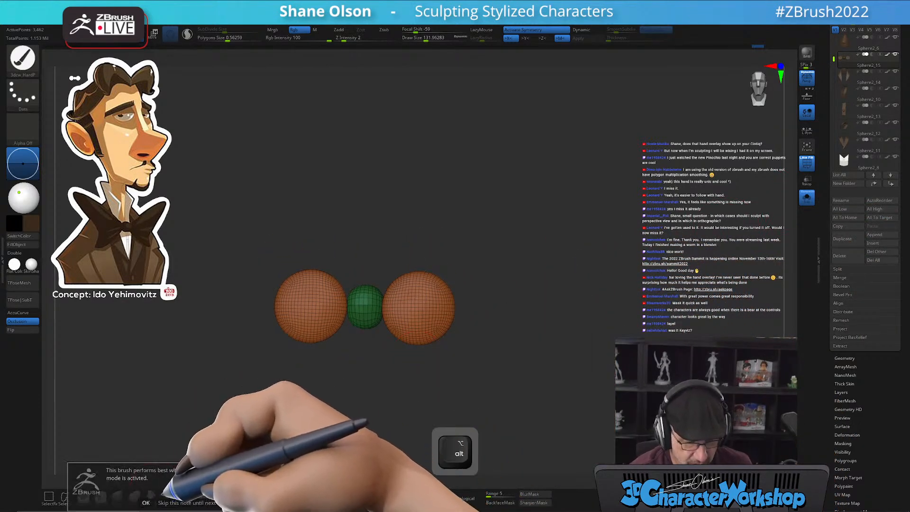
Set the polygon size to 0.37429 and taper the loops' inner ends toward the knot with the Move brush at draw size about 262
{"action": "left_click_drag", "start_coordinate": [509, 318], "coordinate": [502, 331], "text": "alt"}
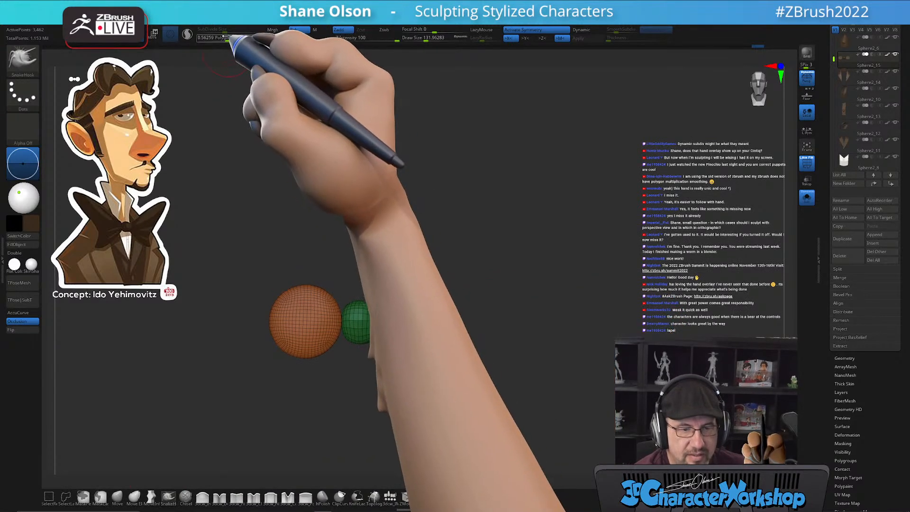
{"action": "left_click_drag", "start_coordinate": [238, 41], "coordinate": [232, 41]}
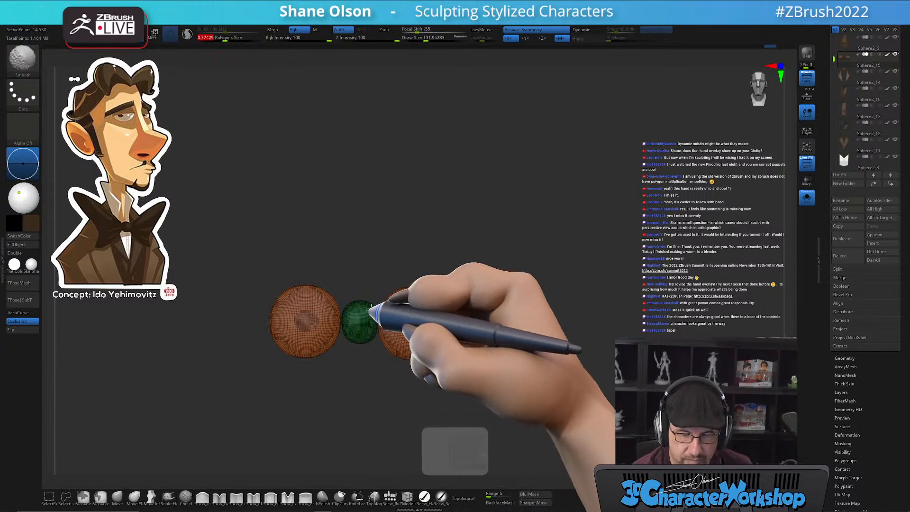
{"action": "left_click_drag", "start_coordinate": [477, 317], "coordinate": [513, 311], "text": "shift"}
{"action": "left_click", "coordinate": [134, 496]}
{"action": "left_click", "coordinate": [117, 497]}
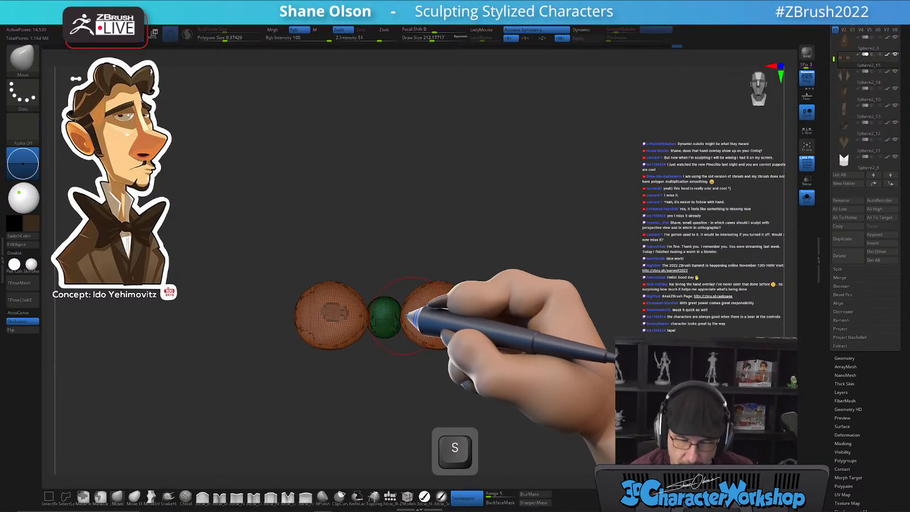
{"action": "mouse_move", "coordinate": [441, 270]}
{"action": "left_mouse_down"}
{"action": "mouse_move", "coordinate": [464, 252]}
{"action": "mouse_move", "coordinate": [406, 305]}
{"action": "left_mouse_up"}
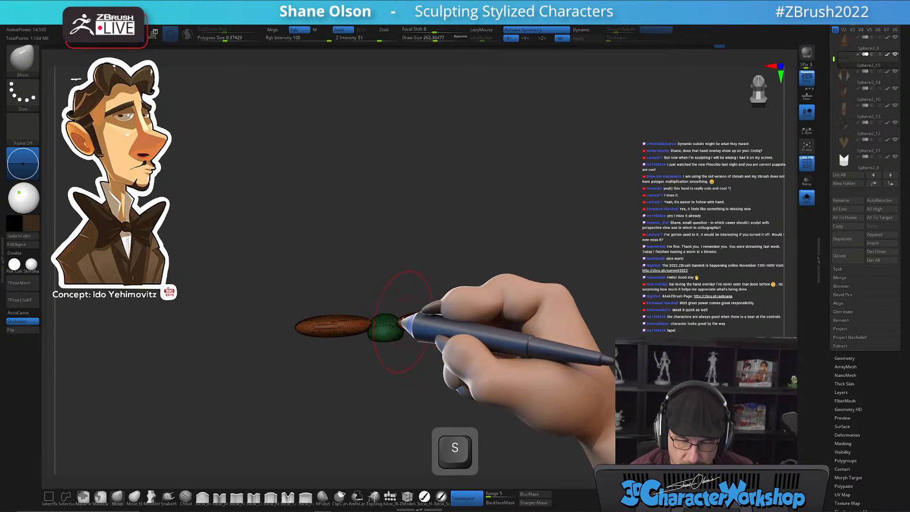
Use the gizmo to realign and enlarge the paired loops so they sit tightly against both sides of the knot
{"action": "key", "text": "w"}
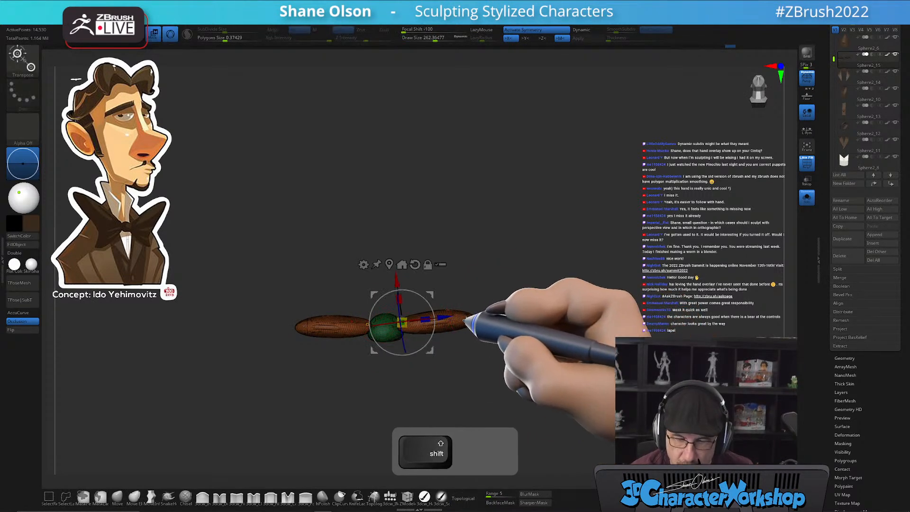
{"action": "left_click", "coordinate": [467, 319], "text": "alt"}
{"action": "left_click", "coordinate": [480, 261], "text": "alt"}
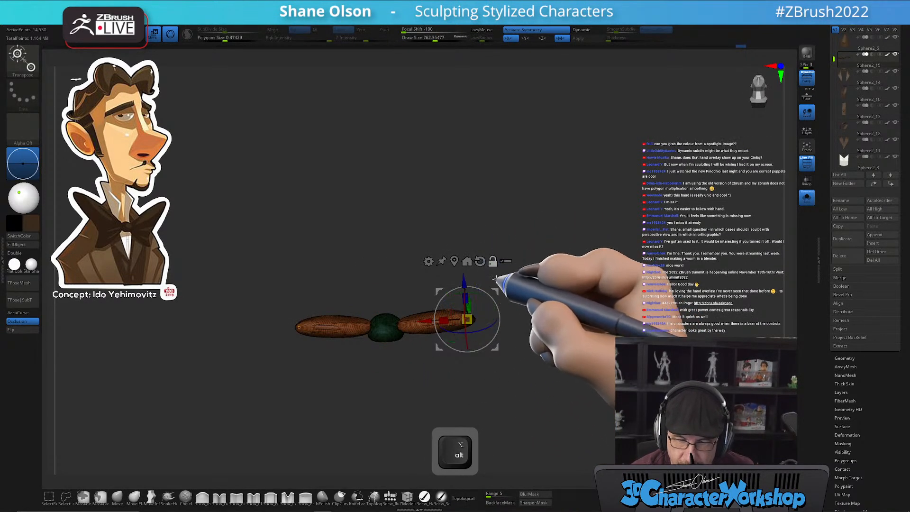
{"action": "left_click_drag", "start_coordinate": [449, 292], "coordinate": [430, 298], "text": "alt"}
{"action": "mouse_move", "coordinate": [468, 209]}
{"action": "left_mouse_down", "text": "alt"}
{"action": "mouse_move", "coordinate": [451, 184]}
{"action": "mouse_move", "coordinate": [471, 195]}
{"action": "mouse_move", "coordinate": [467, 203]}
{"action": "left_mouse_up", "text": "alt"}
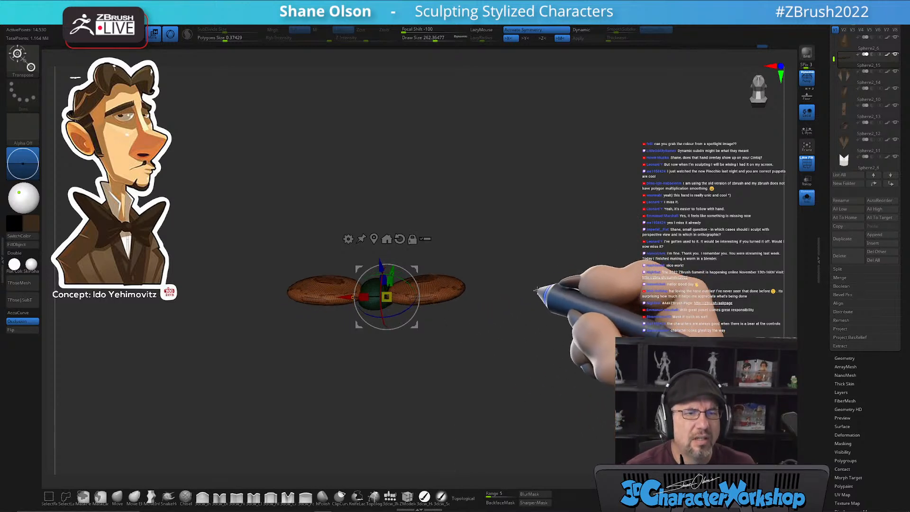
{"action": "left_click_drag", "start_coordinate": [538, 312], "coordinate": [530, 307], "text": "shift"}
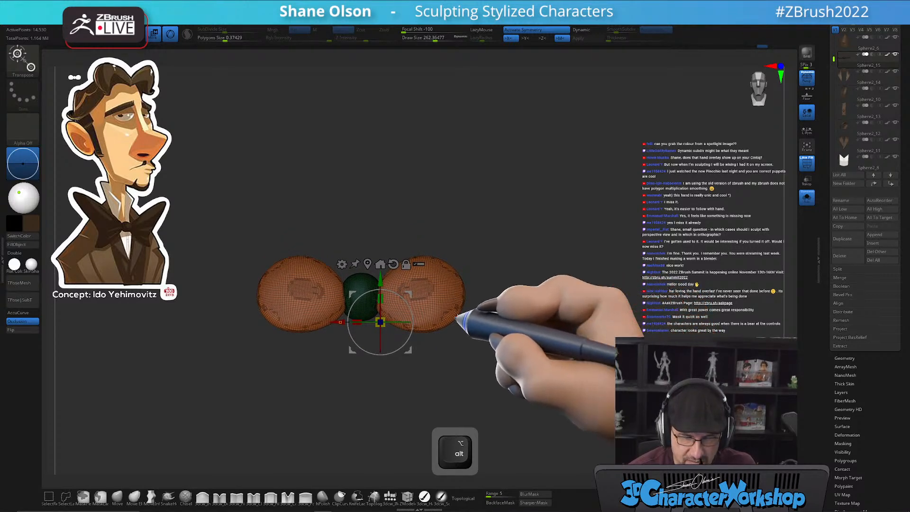
{"action": "left_click_drag", "start_coordinate": [471, 264], "coordinate": [489, 251]}
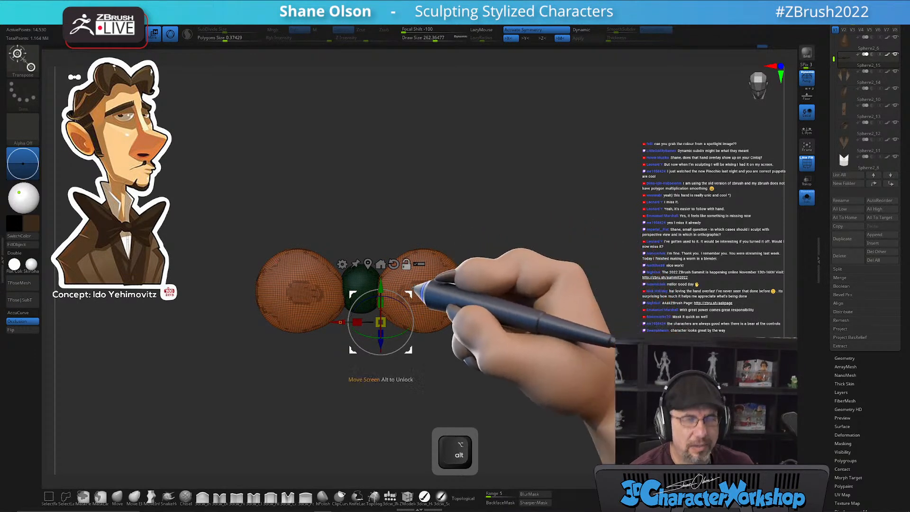
{"action": "left_click", "coordinate": [374, 283], "text": "alt"}
{"action": "left_click_drag", "start_coordinate": [378, 283], "coordinate": [395, 248], "text": "alt"}
{"action": "mouse_move", "coordinate": [545, 319]}
{"action": "left_mouse_down"}
{"action": "mouse_move", "coordinate": [532, 326]}
{"action": "mouse_move", "coordinate": [556, 307]}
{"action": "left_mouse_up"}
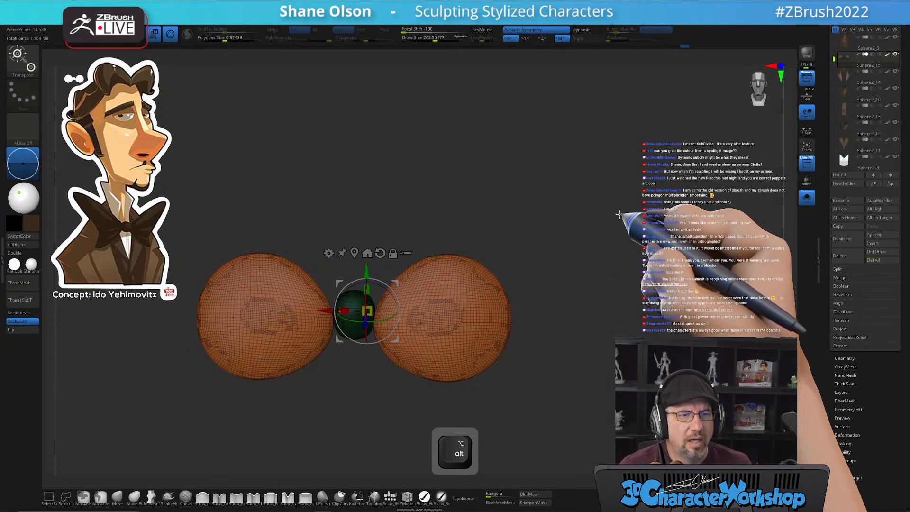
{"action": "left_click_drag", "start_coordinate": [585, 223], "coordinate": [638, 222], "text": "alt"}
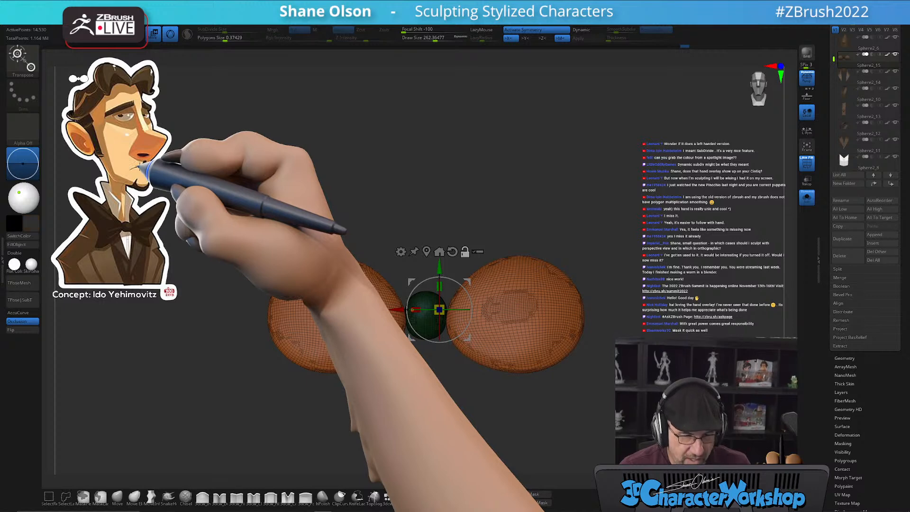
Try sampling colours from the concept art and the canvas while Spotlight editing is off
{"action": "key", "text": "c"}
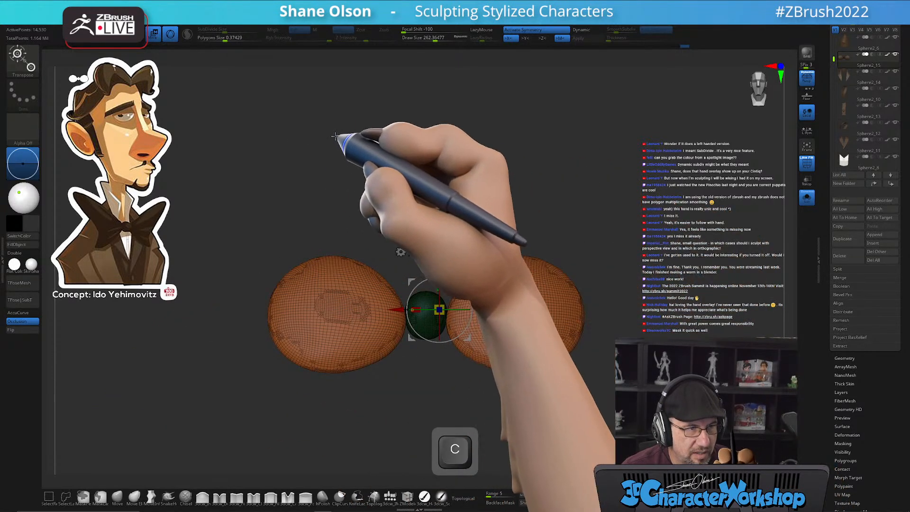
{"action": "key", "text": "c"}
{"action": "key", "text": "c"}
{"action": "key", "text": "c"}
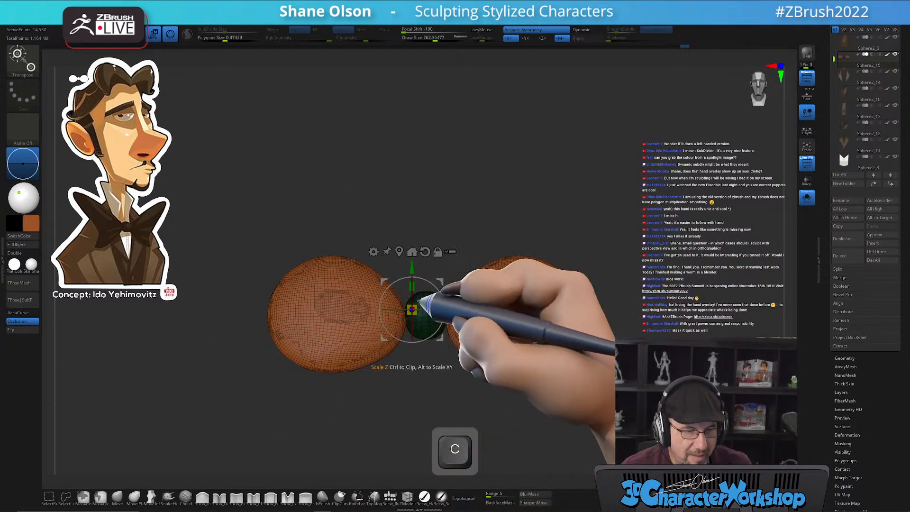
{"action": "key", "text": "c"}
{"action": "key", "text": "c"}
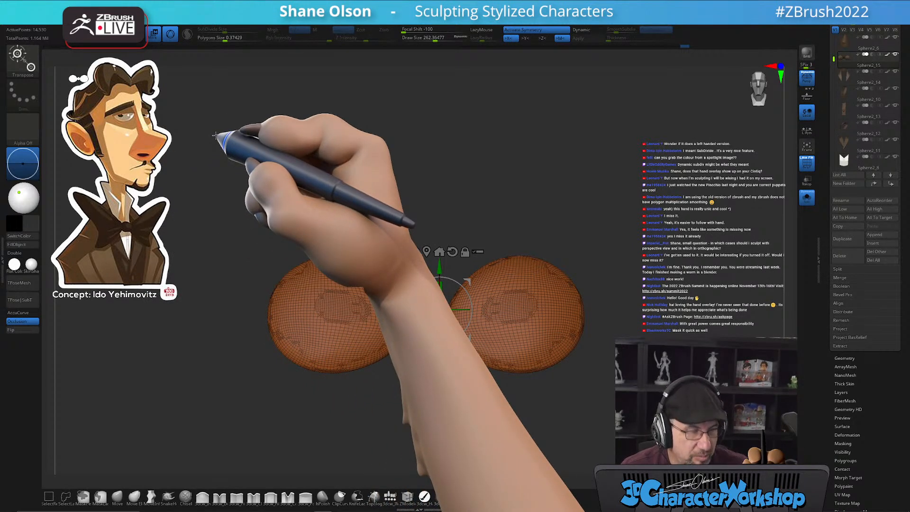
Activate Spotlight editing, sample the nose's orange and the jacket's dark brown from the concept art, and leave Spotlight editing
{"action": "key", "text": "z"}
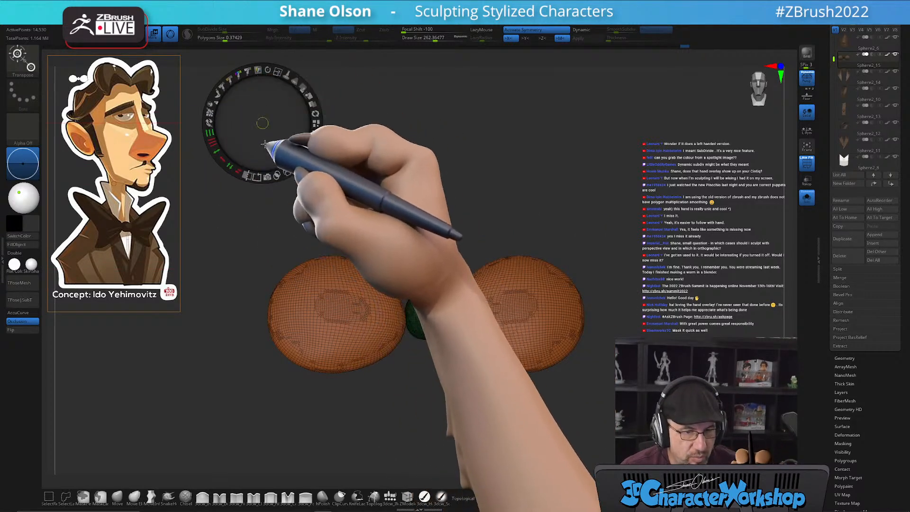
{"action": "key", "text": "c"}
{"action": "key", "text": "c"}
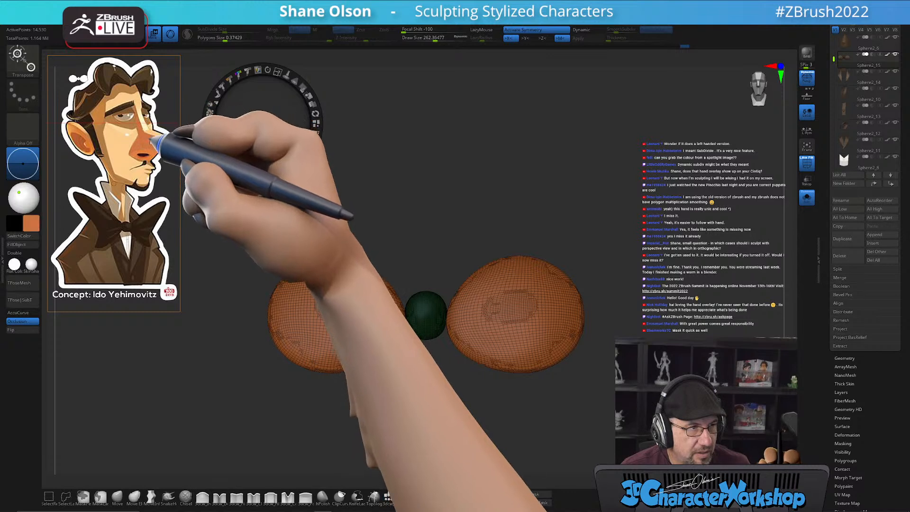
{"action": "key", "text": "c"}
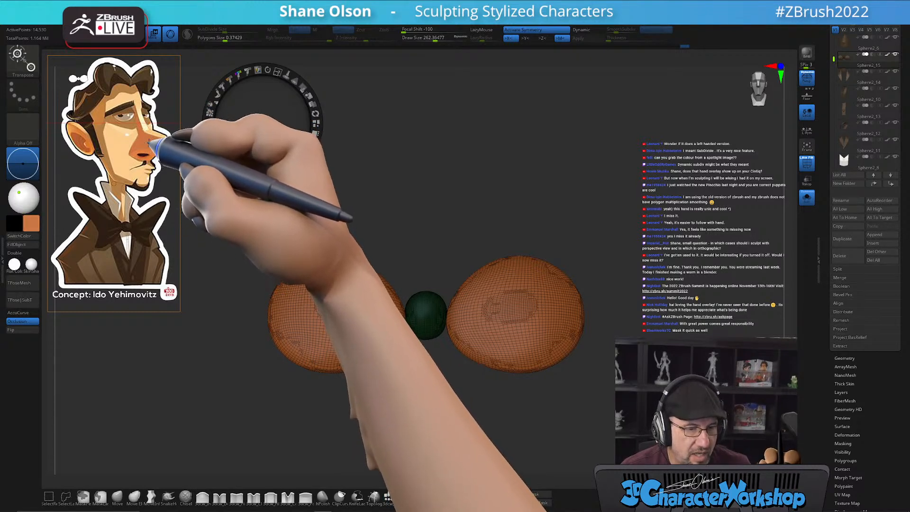
{"action": "key", "text": "c"}
{"action": "key", "text": "c"}
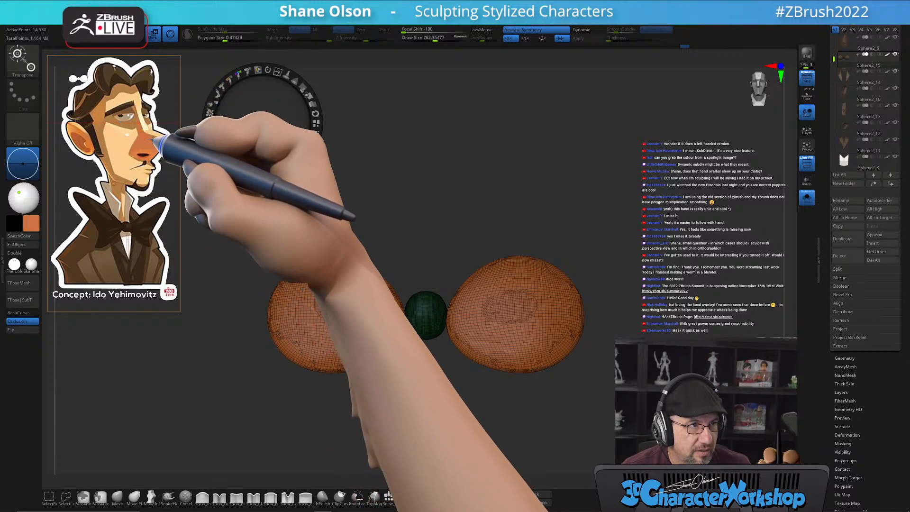
{"action": "key", "text": "c"}
{"action": "key", "text": "c"}
{"action": "key", "text": "c"}
{"action": "key", "text": "c"}
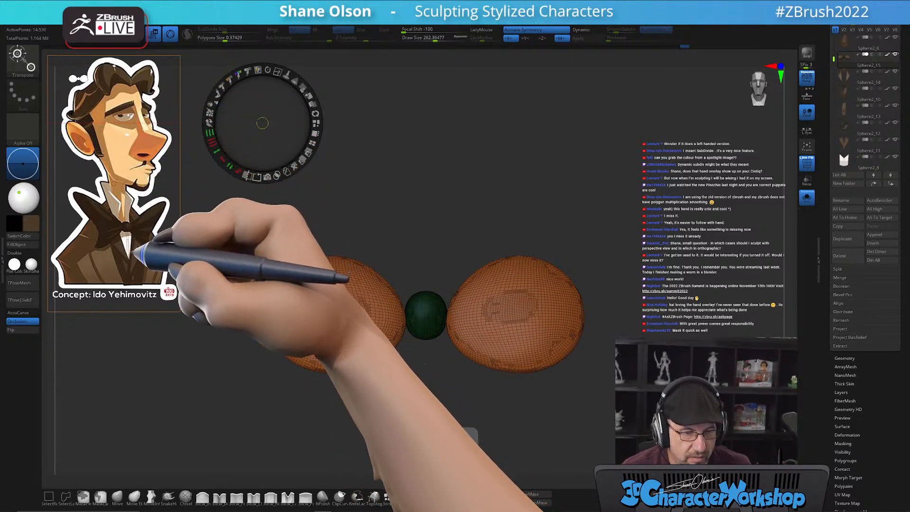
{"action": "key", "text": "z"}
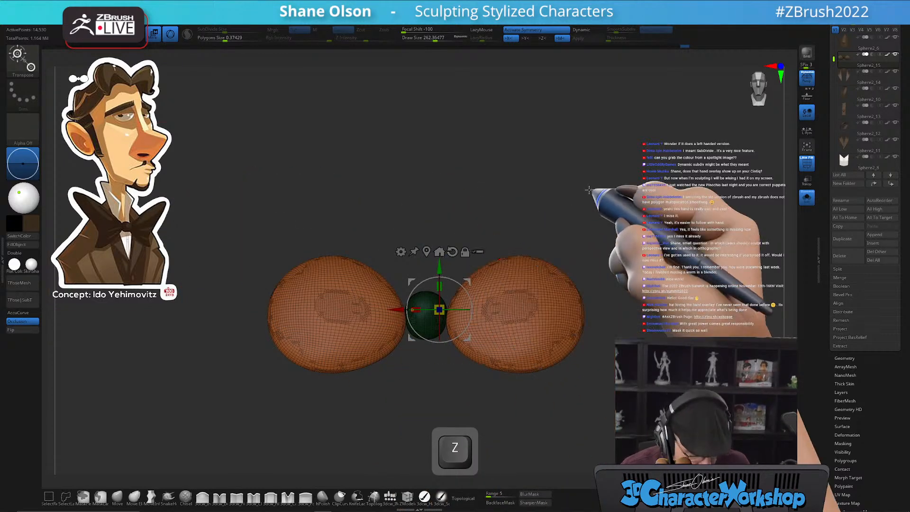
Return to Draw mode, hide the wireframe, and choose the SnakeHook brush with Sculptris Pro enabled
{"action": "key", "text": "q"}
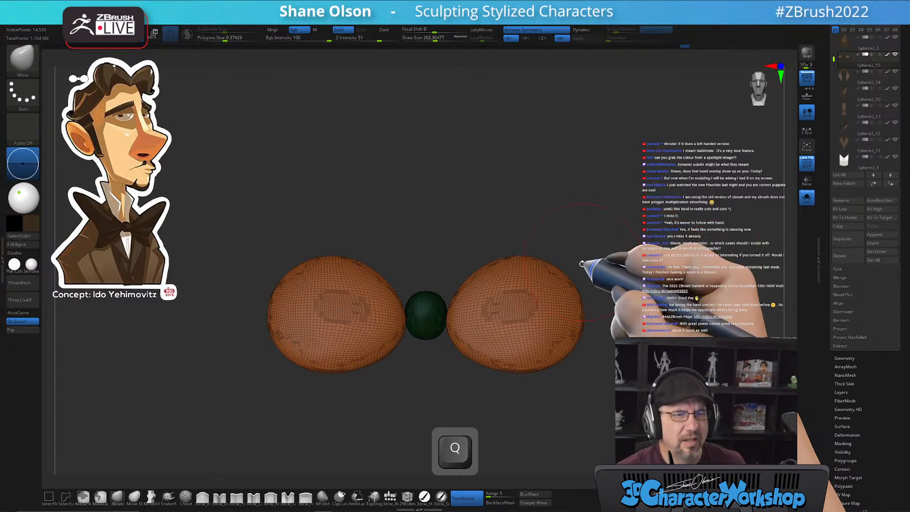
{"action": "mouse_move", "coordinate": [598, 229]}
{"action": "left_mouse_down"}
{"action": "mouse_move", "coordinate": [586, 228]}
{"action": "mouse_move", "coordinate": [596, 220]}
{"action": "mouse_move", "coordinate": [585, 223]}
{"action": "left_mouse_up"}
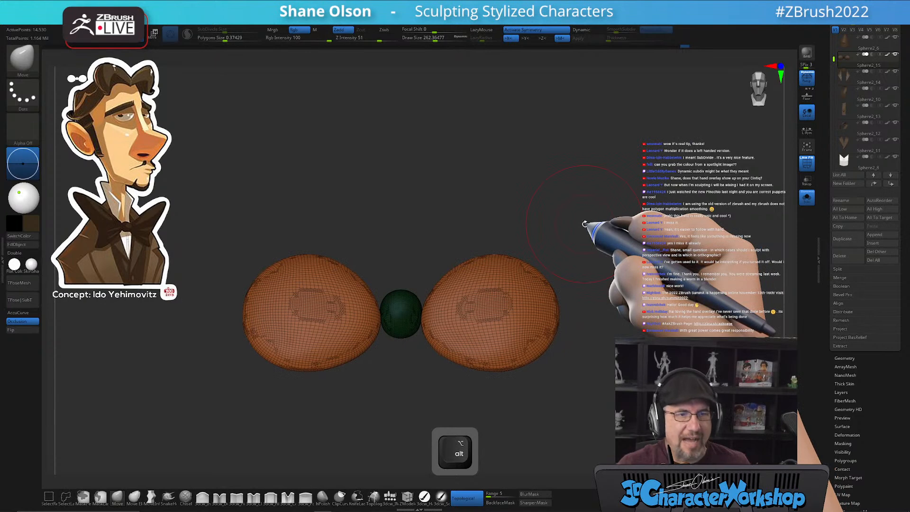
{"action": "key", "text": "shift+f"}
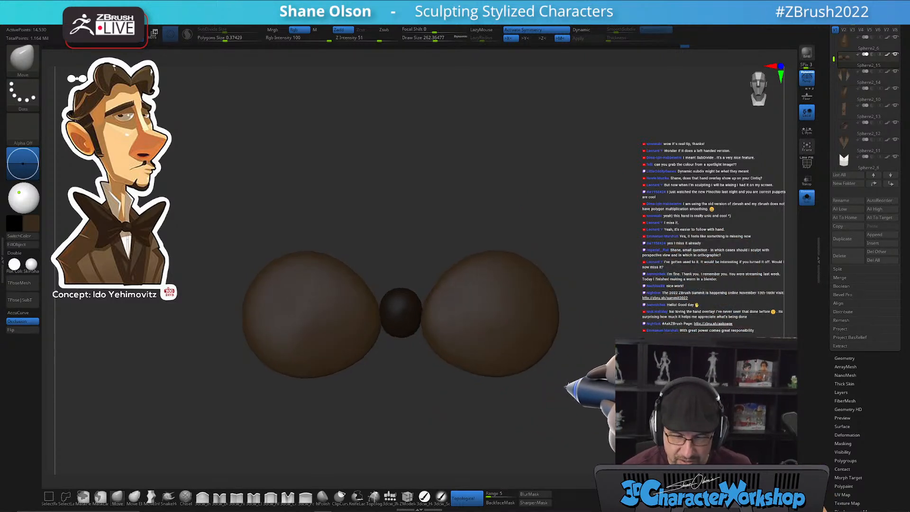
{"action": "left_click_drag", "start_coordinate": [545, 403], "coordinate": [500, 415], "text": "alt"}
{"action": "left_click", "coordinate": [169, 497]}
{"action": "left_click", "coordinate": [187, 33]}
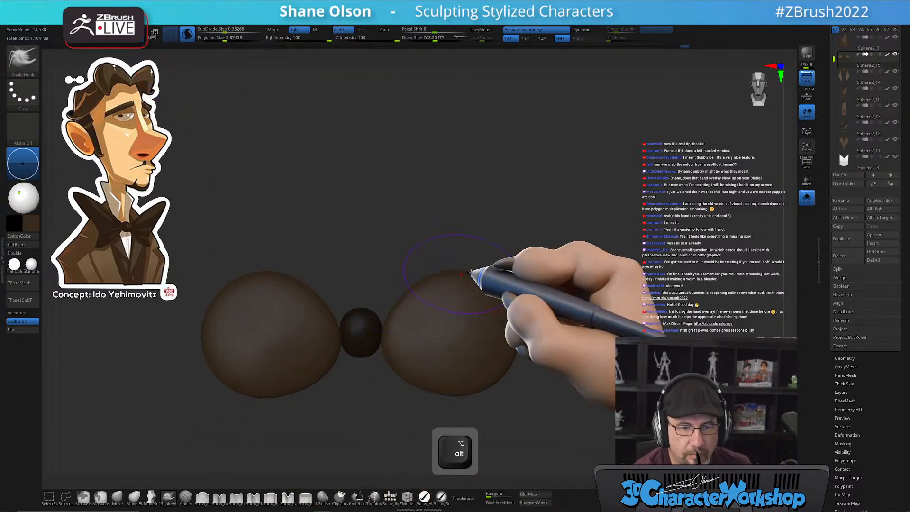
Pull the loops' outer upper and lower corners into flared bow tie wings with SnakeHook at draw size about 245
{"action": "key", "text": "shift+f"}
{"action": "mouse_move", "coordinate": [503, 284]}
{"action": "left_mouse_down"}
{"action": "mouse_move", "coordinate": [527, 272]}
{"action": "mouse_move", "coordinate": [569, 286]}
{"action": "left_mouse_up"}
{"action": "key", "text": "shift+f"}
{"action": "key", "text": "s"}
{"action": "left_click_drag", "start_coordinate": [480, 271], "coordinate": [544, 246]}
{"action": "left_click_drag", "start_coordinate": [550, 351], "coordinate": [529, 335], "text": "alt"}
{"action": "left_click_drag", "start_coordinate": [466, 366], "coordinate": [478, 376]}
{"action": "mouse_move", "coordinate": [497, 339]}
{"action": "left_mouse_down"}
{"action": "mouse_move", "coordinate": [481, 353]}
{"action": "mouse_move", "coordinate": [524, 349]}
{"action": "mouse_move", "coordinate": [516, 341]}
{"action": "mouse_move", "coordinate": [456, 389]}
{"action": "left_mouse_up"}
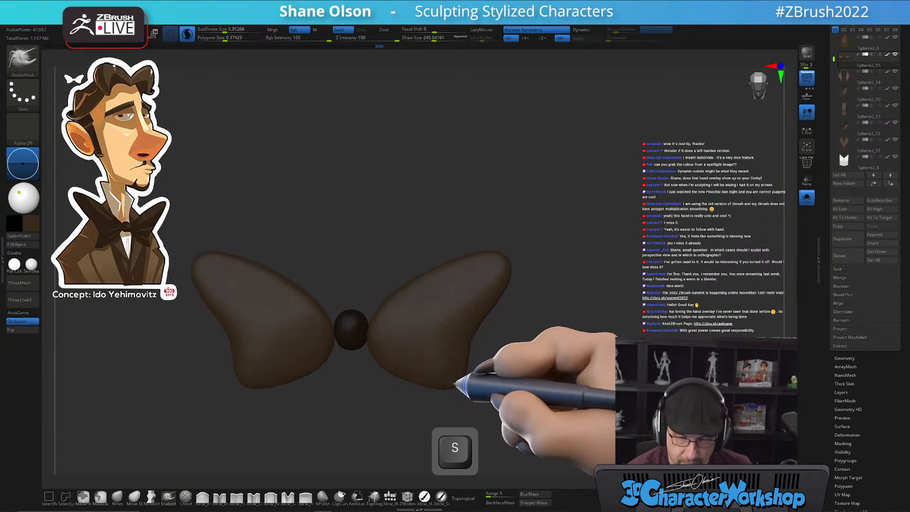
Push in the loops' outer edges between the corners and narrow their inner ends beside the knot
{"action": "left_click_drag", "start_coordinate": [504, 317], "coordinate": [450, 359]}
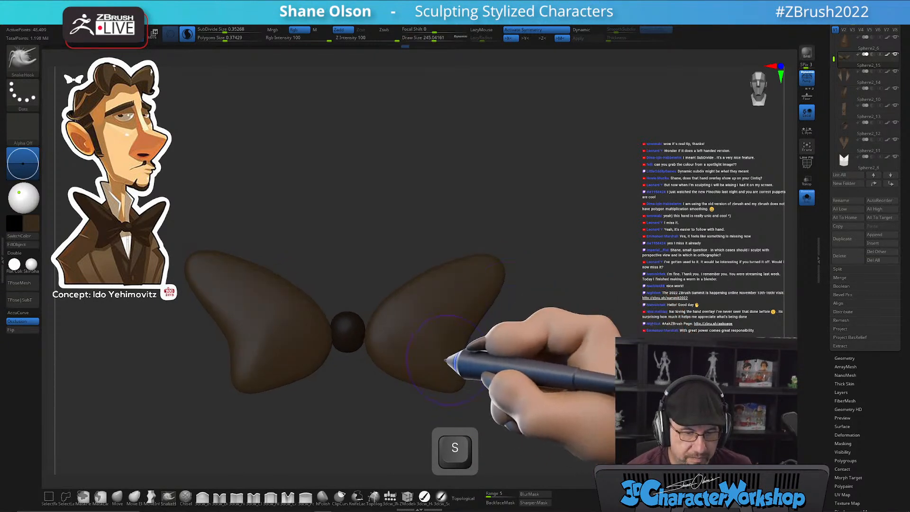
{"action": "left_click_drag", "start_coordinate": [365, 331], "coordinate": [386, 338]}
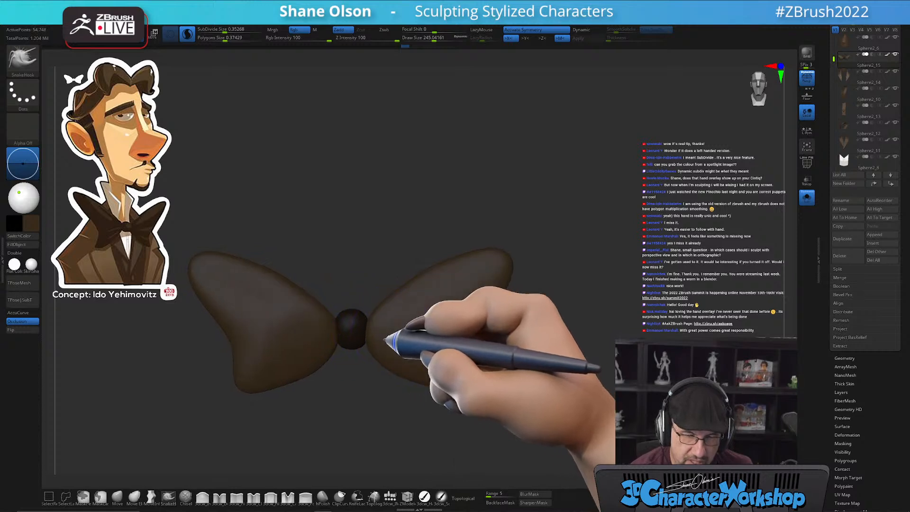
{"action": "left_click_drag", "start_coordinate": [532, 362], "coordinate": [539, 369]}
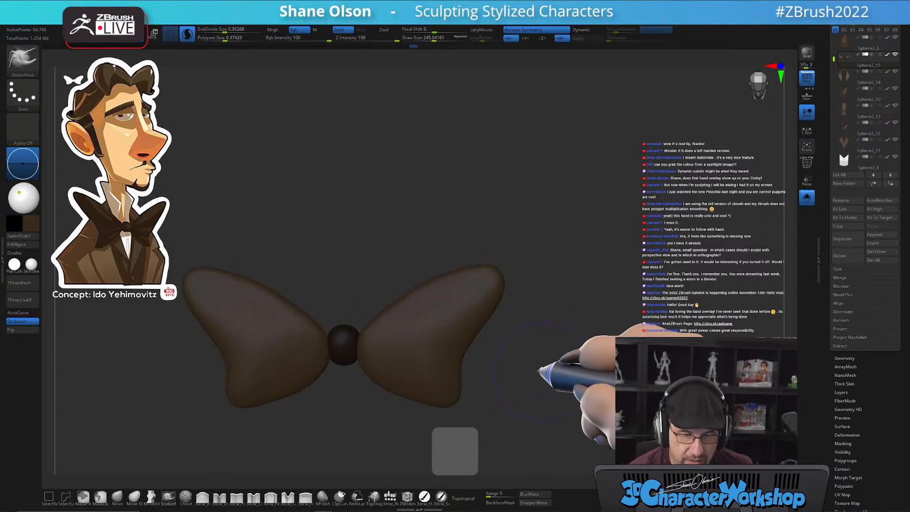
Invert the mask to protect the loops and stretch the knot taller with SnakeHook
{"action": "left_click", "coordinate": [544, 382], "text": "ctrl"}
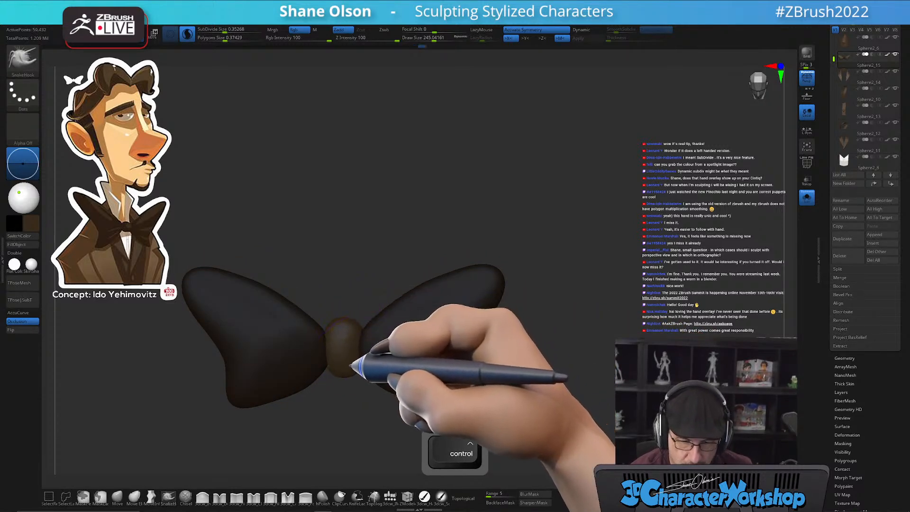
{"action": "right_click_drag", "start_coordinate": [383, 351], "coordinate": [369, 332]}
{"action": "left_click_drag", "start_coordinate": [356, 358], "coordinate": [350, 361]}
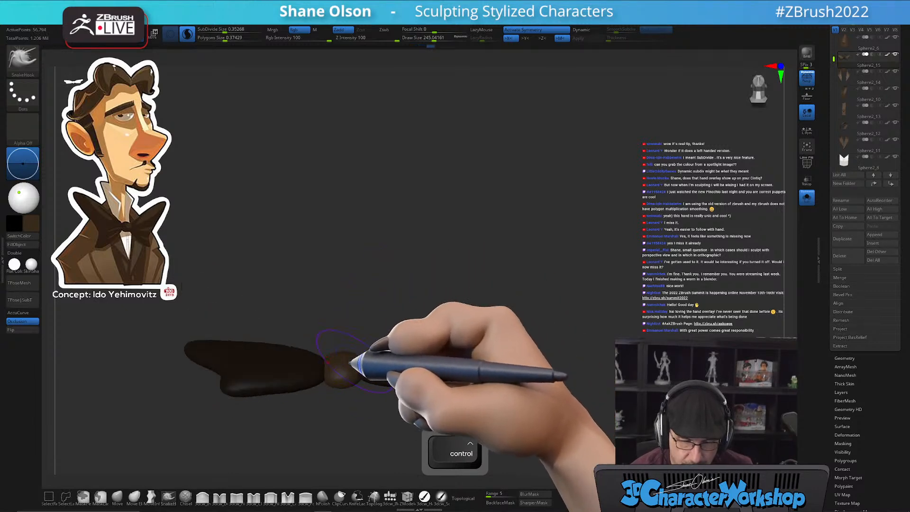
Invert the mask to free the loops and draw their upper corner tips to sharper points with SnakeHook at draw size about 145
{"action": "mouse_move", "coordinate": [530, 292]}
{"action": "left_mouse_down"}
{"action": "mouse_move", "coordinate": [521, 345]}
{"action": "mouse_move", "coordinate": [558, 331]}
{"action": "mouse_move", "coordinate": [533, 271]}
{"action": "mouse_move", "coordinate": [533, 319]}
{"action": "mouse_move", "coordinate": [393, 197]}
{"action": "mouse_move", "coordinate": [444, 178]}
{"action": "left_mouse_up"}
{"action": "left_click_drag", "start_coordinate": [444, 178], "coordinate": [436, 229], "text": "alt"}
{"action": "key", "text": "s"}
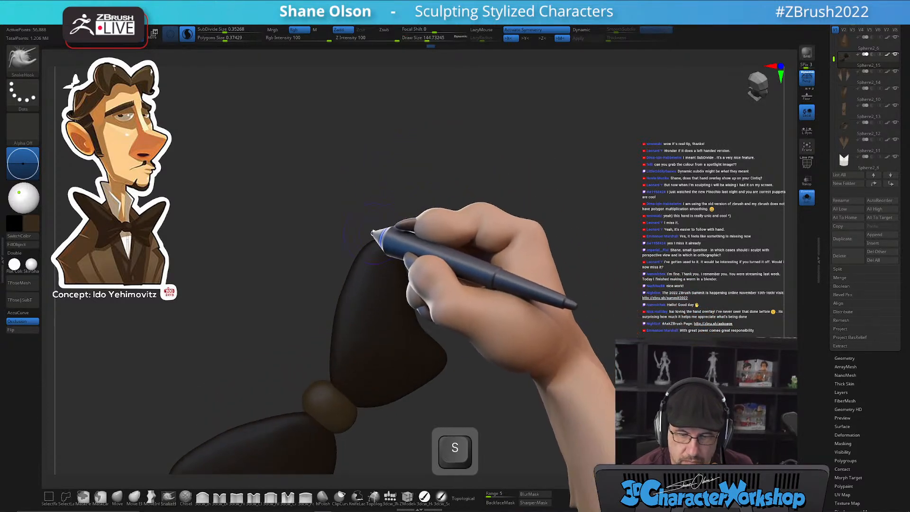
{"action": "left_click", "coordinate": [421, 235], "text": "ctrl"}
{"action": "left_click_drag", "start_coordinate": [421, 196], "coordinate": [462, 206], "text": "alt"}
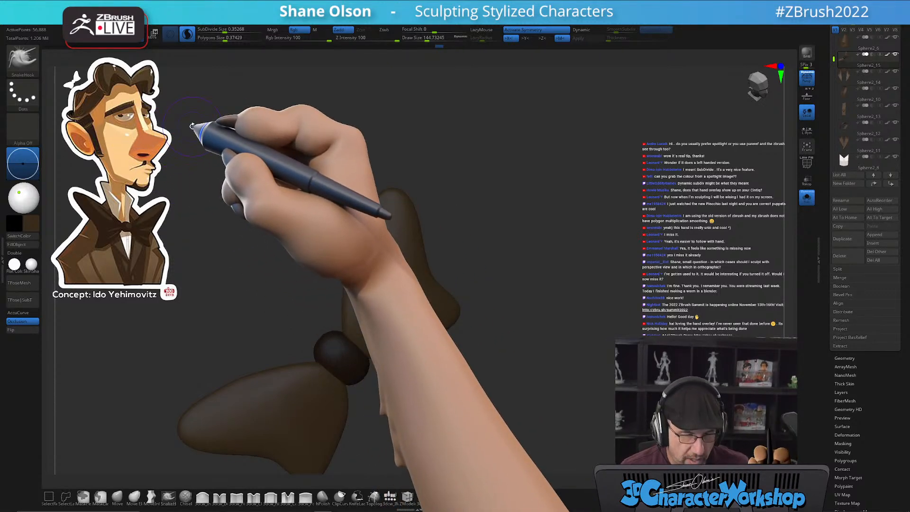
{"action": "key", "text": "z"}
{"action": "left_click_drag", "start_coordinate": [305, 90], "coordinate": [279, 102]}
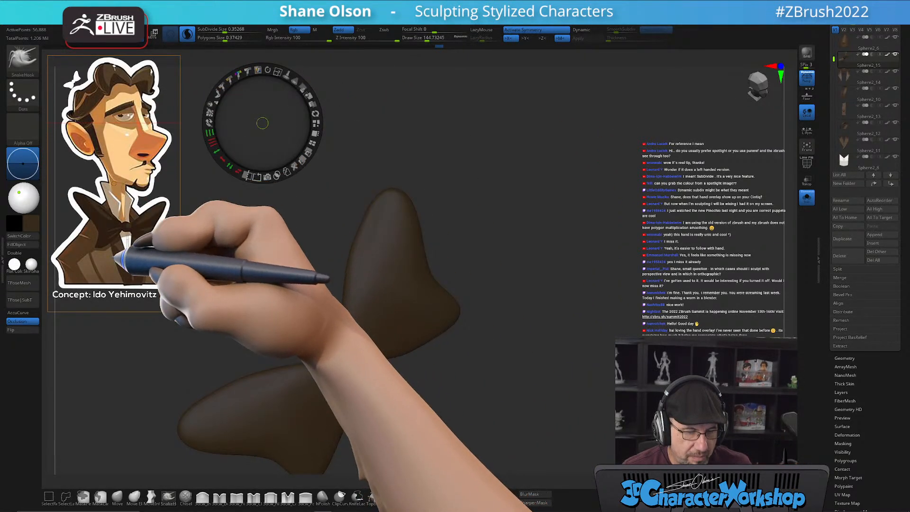
{"action": "key", "text": "z"}
{"action": "left_click_drag", "start_coordinate": [517, 207], "coordinate": [480, 240]}
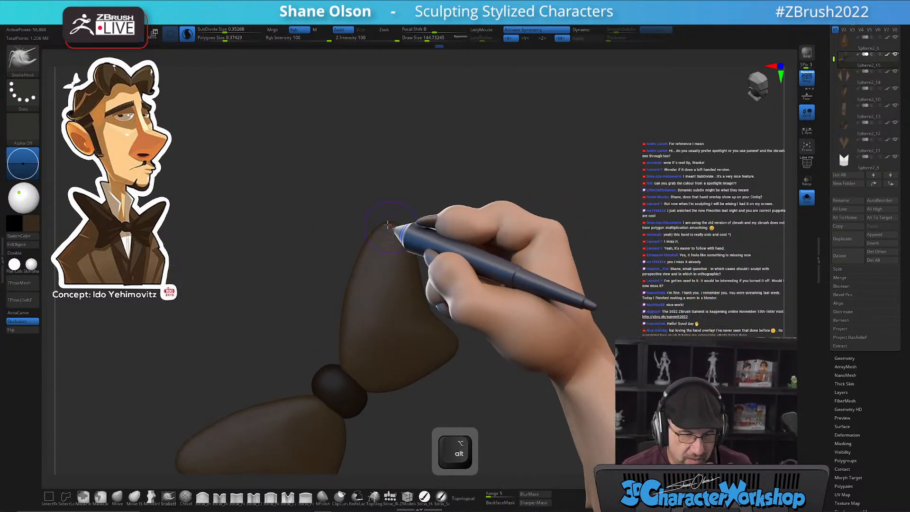
{"action": "left_click_drag", "start_coordinate": [364, 210], "coordinate": [394, 240]}
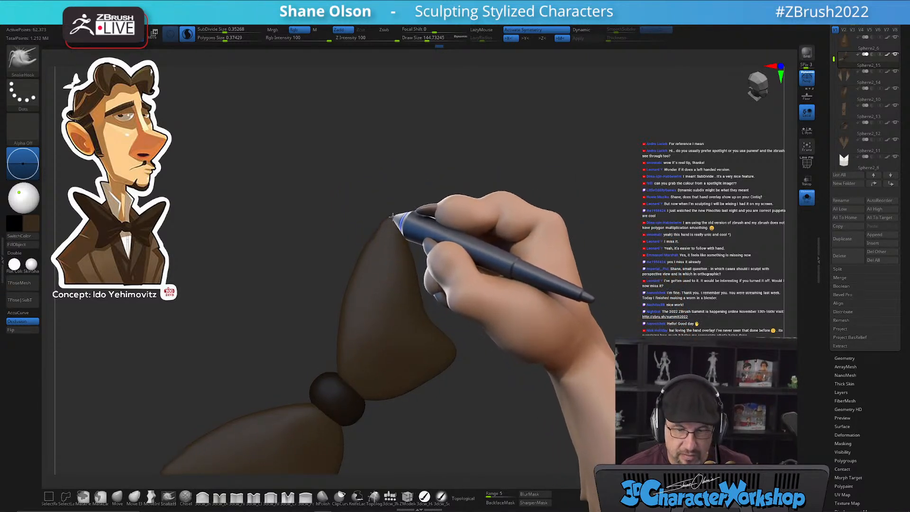
Refine the bow tie loops' pointed upper corners with SnakeHook at draw size about 145 and smooth their edges
{"action": "left_click_drag", "start_coordinate": [421, 211], "coordinate": [465, 213]}
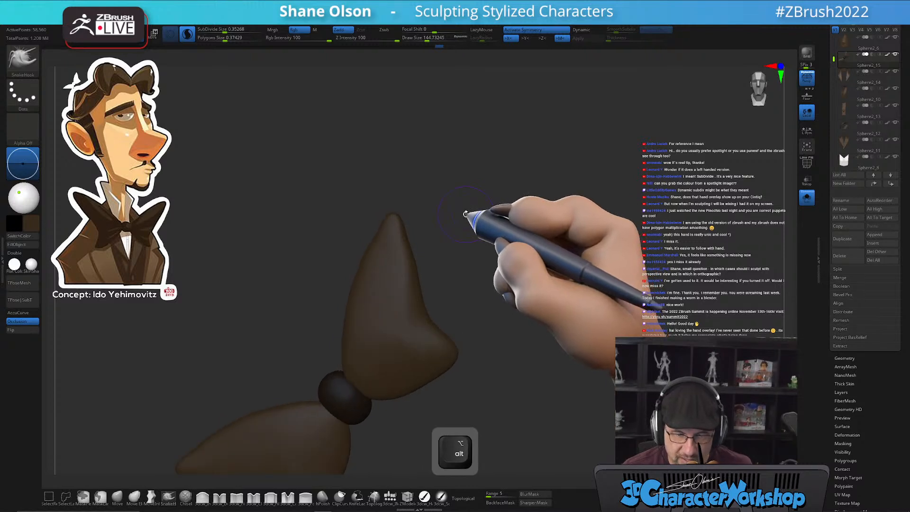
{"action": "left_click_drag", "start_coordinate": [478, 261], "coordinate": [386, 240]}
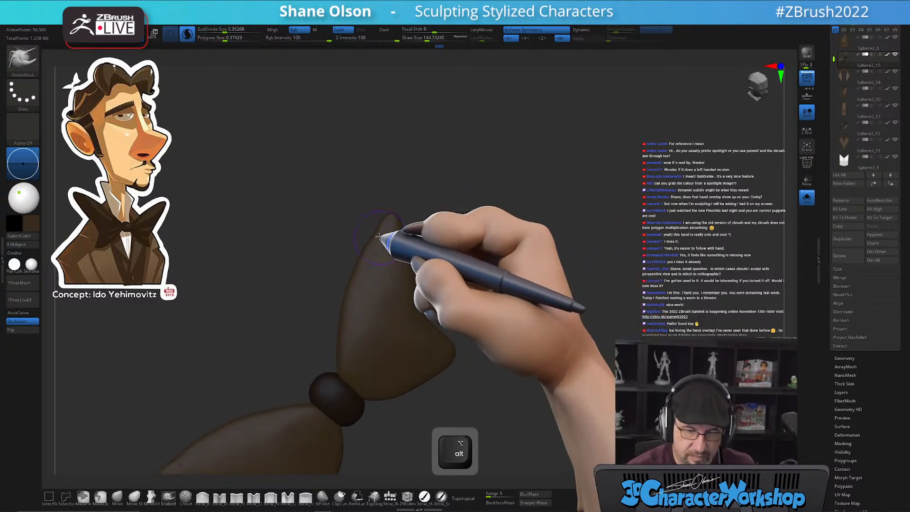
{"action": "left_click_drag", "start_coordinate": [445, 222], "coordinate": [458, 219], "text": "shift"}
{"action": "mouse_move", "coordinate": [400, 248]}
{"action": "left_mouse_down", "text": "shift"}
{"action": "mouse_move", "coordinate": [380, 261]}
{"action": "mouse_move", "coordinate": [415, 197]}
{"action": "left_mouse_up", "text": "shift"}
{"action": "mouse_move", "coordinate": [474, 246]}
{"action": "left_mouse_down"}
{"action": "mouse_move", "coordinate": [425, 259]}
{"action": "mouse_move", "coordinate": [471, 246]}
{"action": "mouse_move", "coordinate": [477, 260]}
{"action": "mouse_move", "coordinate": [498, 252]}
{"action": "left_mouse_up"}
{"action": "left_click_drag", "start_coordinate": [437, 362], "coordinate": [431, 372], "text": "alt"}
Try carving a soft fold into each loop beside the knot with the cloth brush at draw size about 140
{"action": "left_click", "coordinate": [255, 496]}
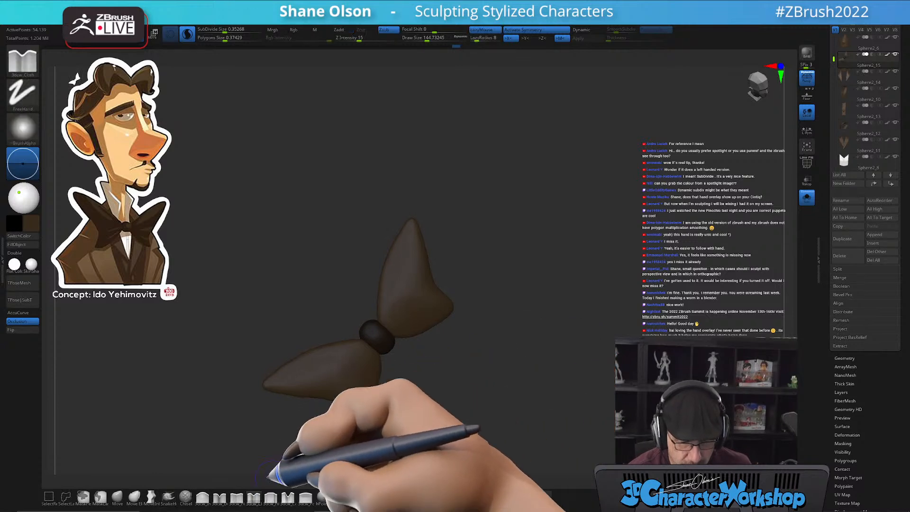
{"action": "mouse_move", "coordinate": [463, 315]}
{"action": "left_mouse_down", "text": "alt"}
{"action": "mouse_move", "coordinate": [460, 359]}
{"action": "mouse_move", "coordinate": [484, 325]}
{"action": "left_mouse_up", "text": "alt"}
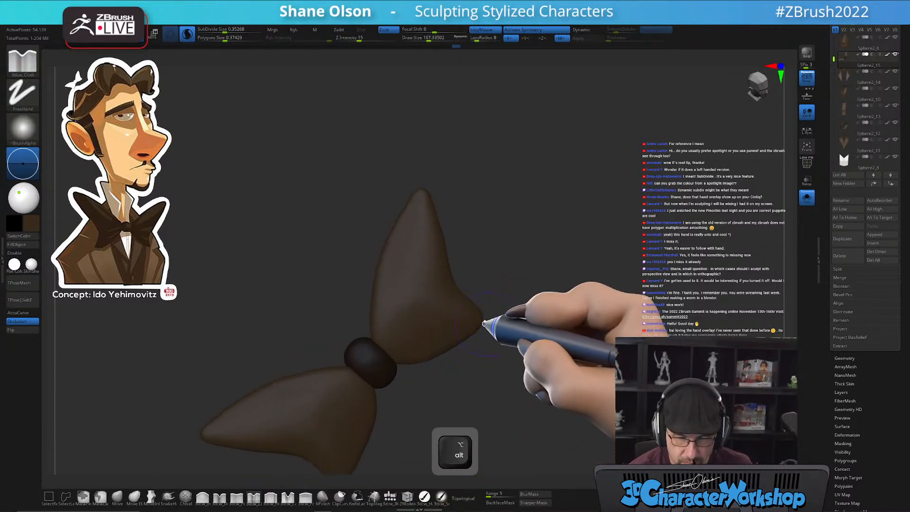
{"action": "left_click_drag", "start_coordinate": [479, 200], "coordinate": [489, 201], "text": "alt"}
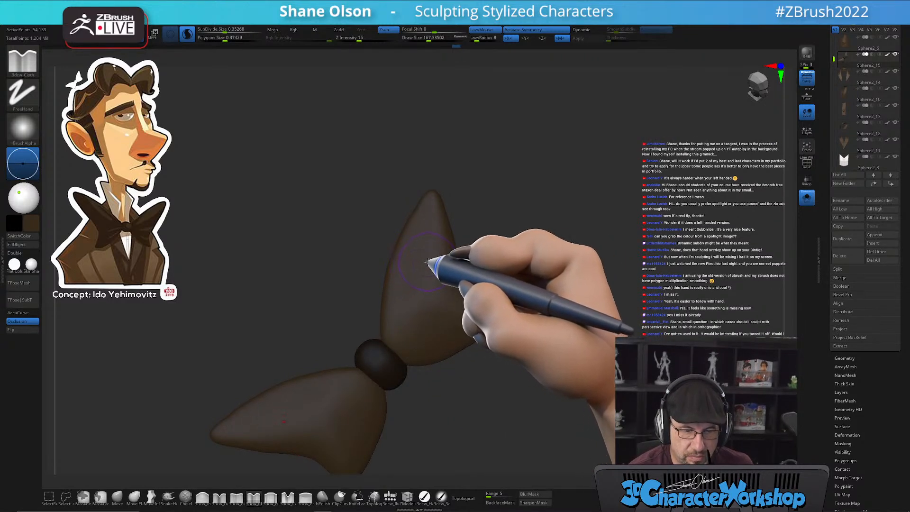
{"action": "right_click_drag", "start_coordinate": [435, 245], "coordinate": [442, 232], "text": "alt"}
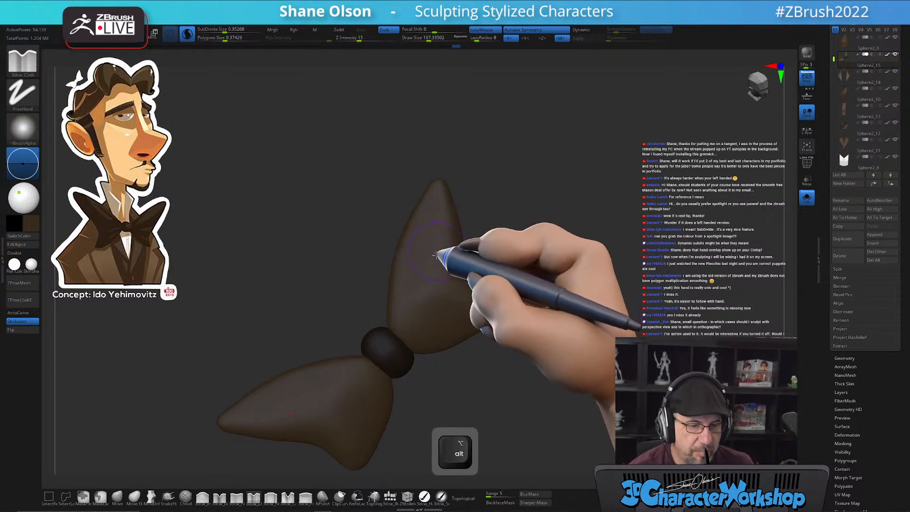
{"action": "key", "text": "s"}
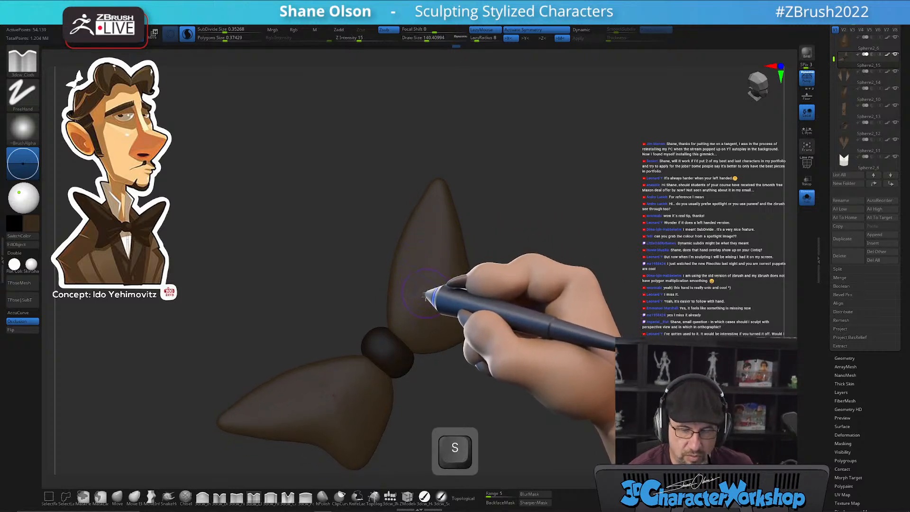
{"action": "right_click_drag", "start_coordinate": [424, 268], "coordinate": [428, 259], "text": "alt"}
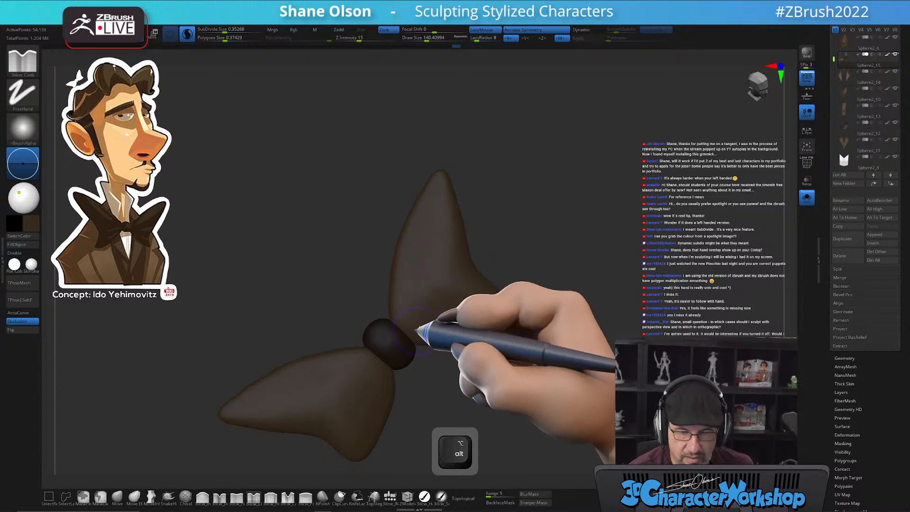
{"action": "left_click_drag", "start_coordinate": [438, 317], "coordinate": [448, 323], "text": "alt"}
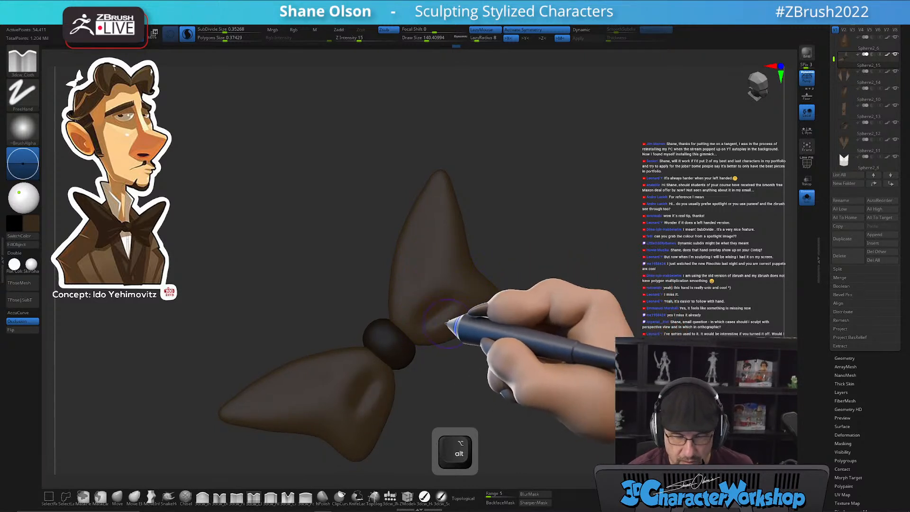
{"action": "key", "text": "ctrl+z"}
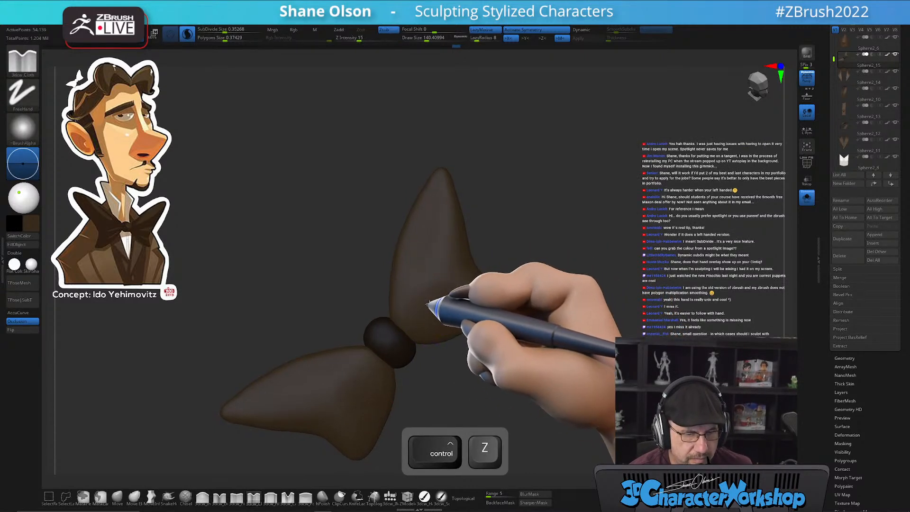
Try finer creases running outward from the knot on the loops with the cloth brush at draw size about 116
{"action": "key", "text": "s"}
{"action": "left_click_drag", "start_coordinate": [416, 256], "coordinate": [417, 263]}
{"action": "left_click_drag", "start_coordinate": [406, 309], "coordinate": [417, 313]}
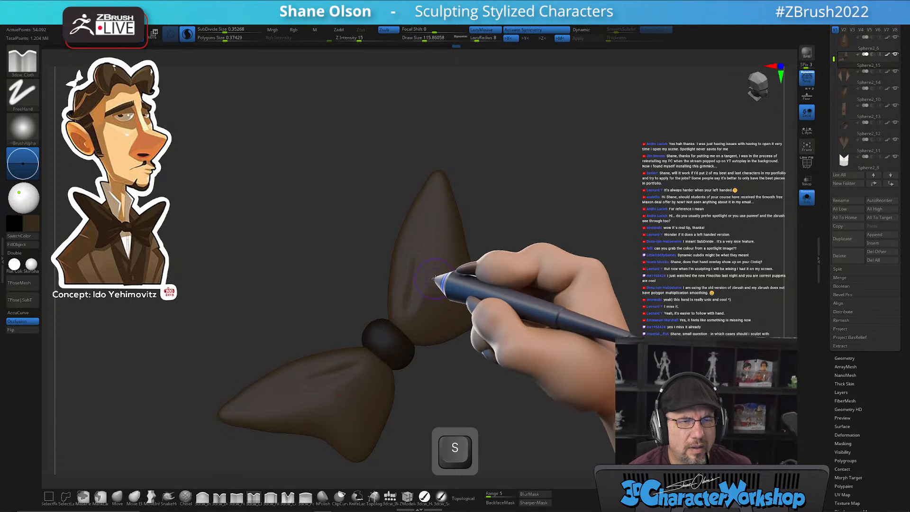
{"action": "right_click_drag", "start_coordinate": [443, 273], "coordinate": [463, 240]}
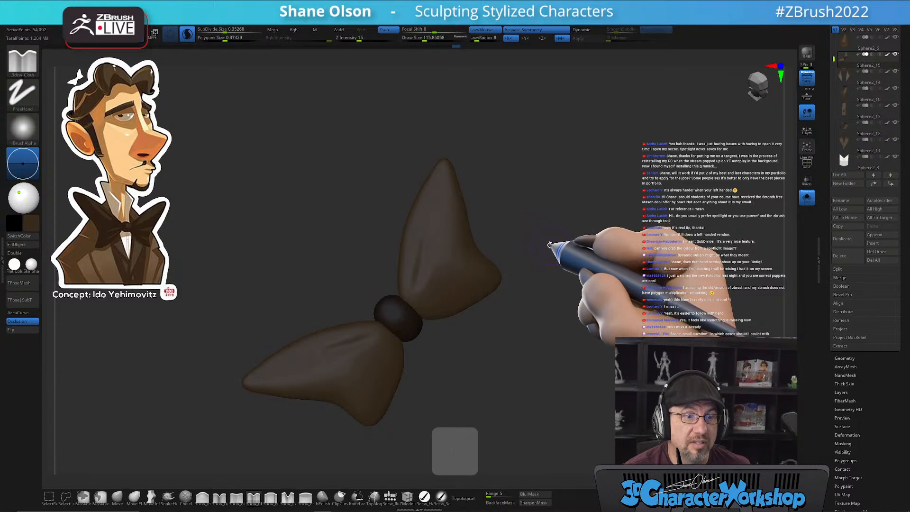
{"action": "key", "text": "ctrl+z"}
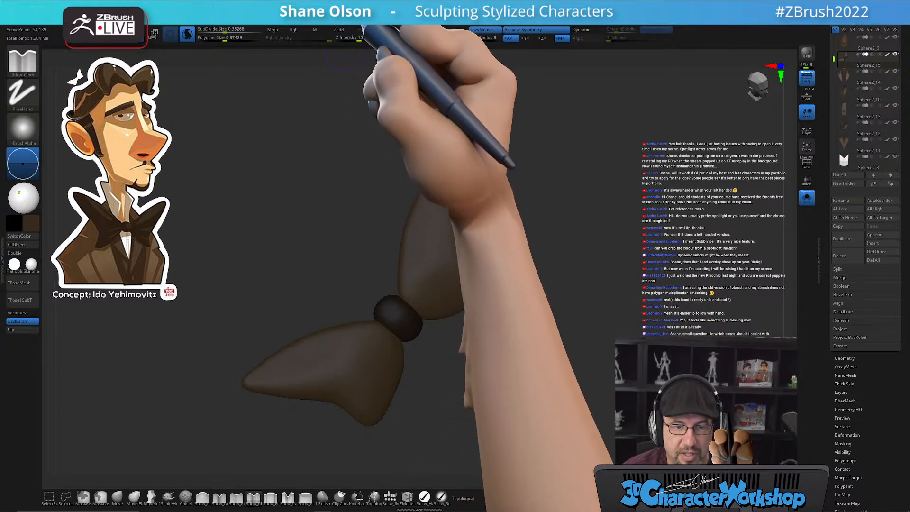
{"action": "left_click", "coordinate": [384, 29]}
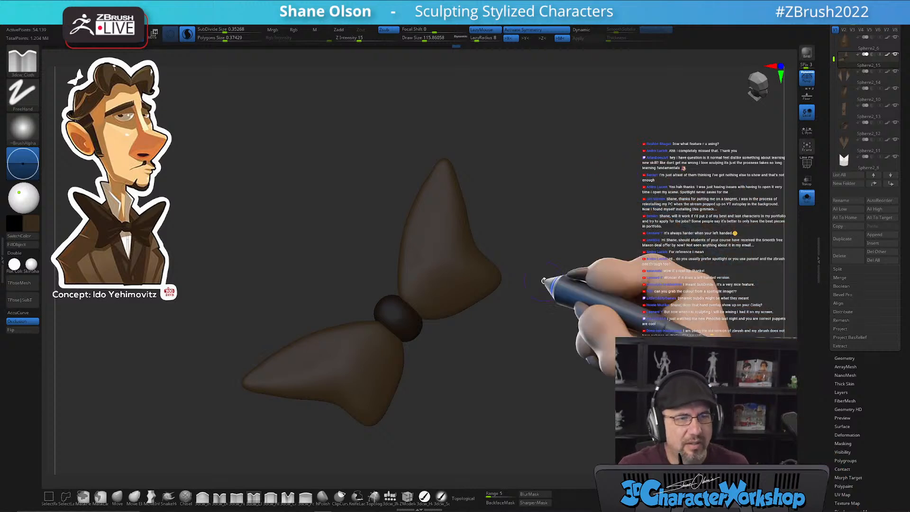
Try short cloth brush folds across the middle of the loops at draw size about 90
{"action": "mouse_move", "coordinate": [537, 182]}
{"action": "left_mouse_down", "text": "alt"}
{"action": "mouse_move", "coordinate": [535, 200]}
{"action": "mouse_move", "coordinate": [553, 189]}
{"action": "mouse_move", "coordinate": [545, 182]}
{"action": "mouse_move", "coordinate": [559, 187]}
{"action": "left_mouse_up", "text": "alt"}
{"action": "key", "text": "s"}
{"action": "left_click", "coordinate": [545, 195]}
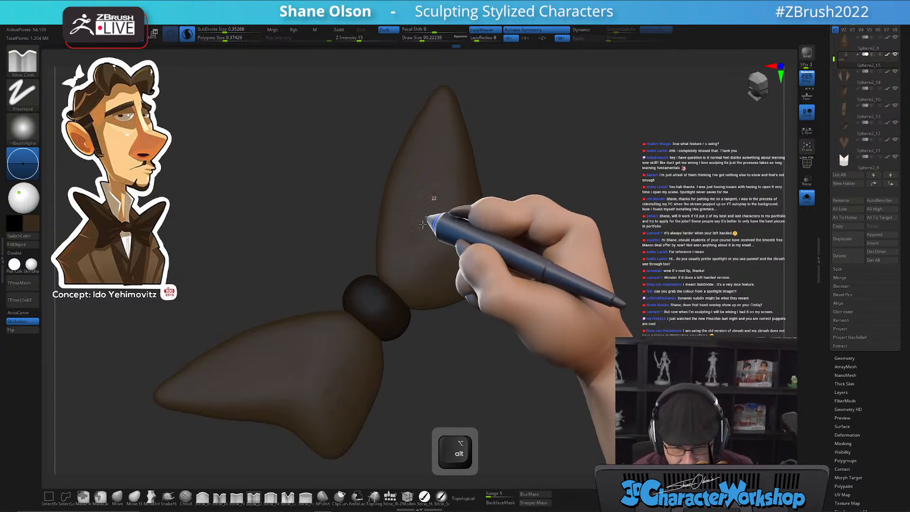
{"action": "key", "text": "ctrl"}
{"action": "key", "text": "ctrl+z"}
{"action": "key", "text": "ctrl+z"}
{"action": "key", "text": "ctrl+z"}
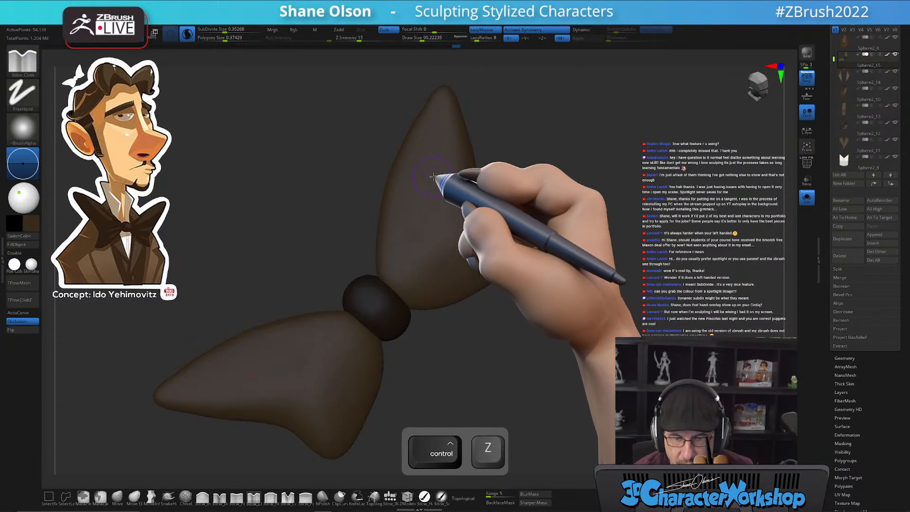
{"action": "key", "text": "ctrl+z"}
{"action": "key", "text": "ctrl+z"}
{"action": "key", "text": "ctrl+z"}
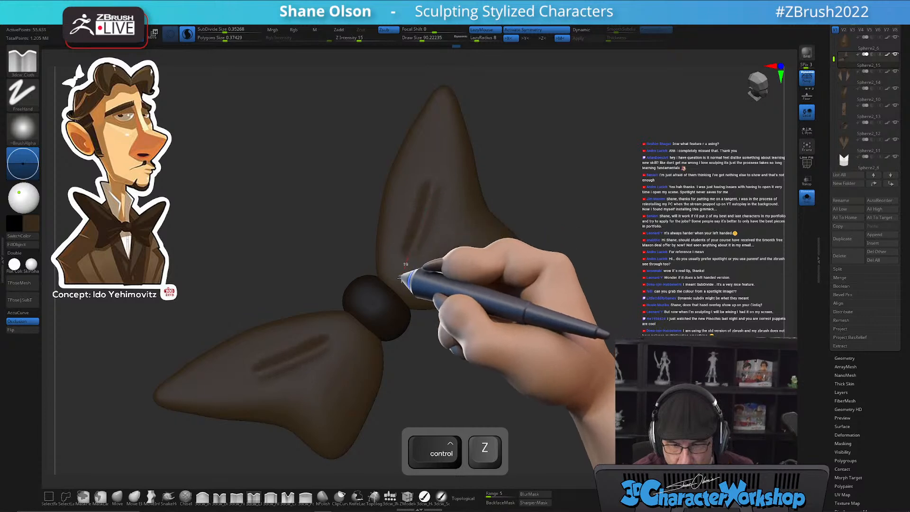
{"action": "key", "text": "ctrl+z"}
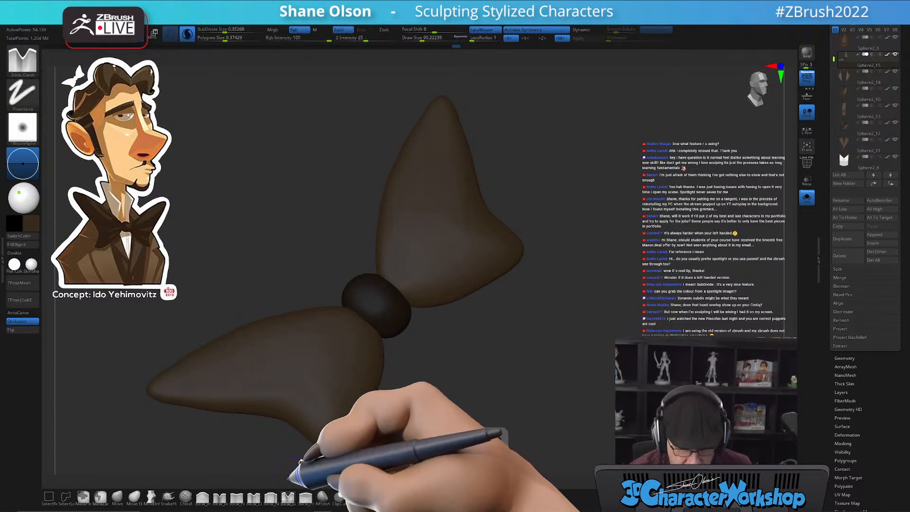
Carve long folds along the loops toward their upper corners at Z Intensity 25 and draw size about 197
{"action": "key", "text": "ctrl+z"}
{"action": "key", "text": "ctrl+z"}
{"action": "key", "text": "ctrl+z"}
{"action": "key", "text": "ctrl+z"}
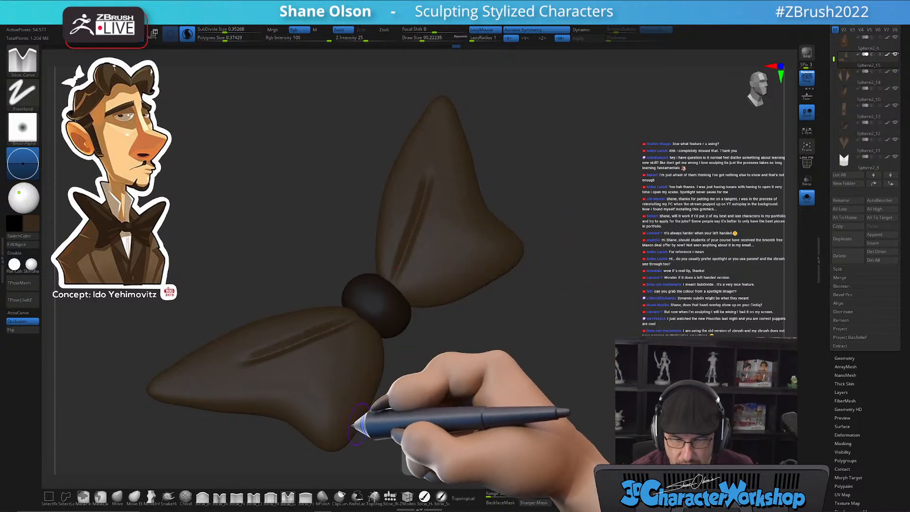
{"action": "left_click_drag", "start_coordinate": [480, 365], "coordinate": [489, 362]}
{"action": "mouse_move", "coordinate": [502, 327]}
{"action": "left_mouse_down", "text": "alt"}
{"action": "mouse_move", "coordinate": [542, 346]}
{"action": "mouse_move", "coordinate": [534, 349]}
{"action": "mouse_move", "coordinate": [539, 329]}
{"action": "mouse_move", "coordinate": [508, 178]}
{"action": "mouse_move", "coordinate": [478, 209]}
{"action": "mouse_move", "coordinate": [469, 245]}
{"action": "left_mouse_up", "text": "alt"}
{"action": "key", "text": "s"}
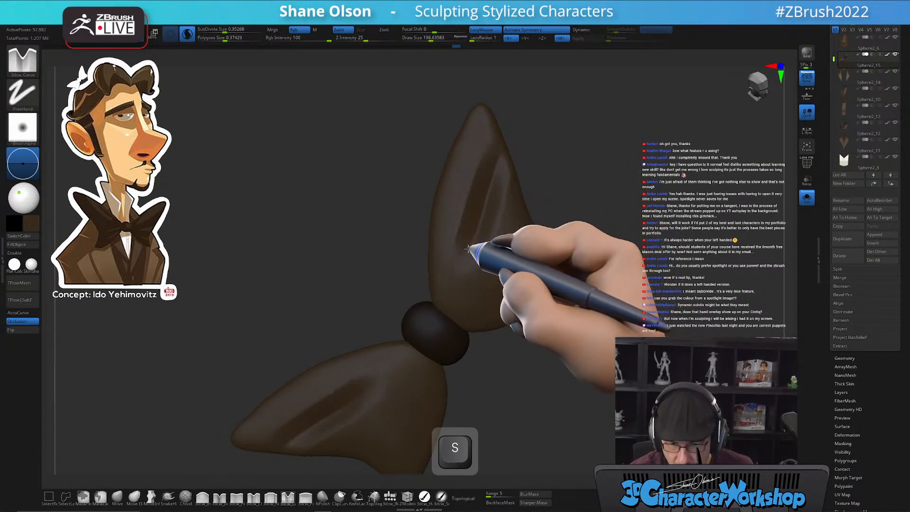
{"action": "key", "text": "ctrl+z"}
{"action": "mouse_move", "coordinate": [497, 165]}
{"action": "left_mouse_down"}
{"action": "mouse_move", "coordinate": [493, 203]}
{"action": "mouse_move", "coordinate": [414, 254]}
{"action": "left_mouse_up"}
{"action": "left_click_drag", "start_coordinate": [519, 375], "coordinate": [547, 284]}
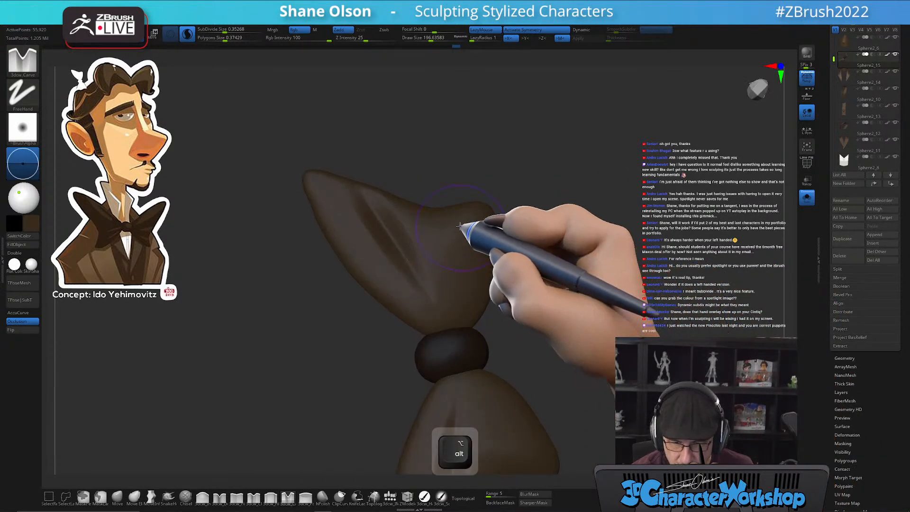
Carve additional folds through the lower part of the loops, fanning outward from the knot
{"action": "left_click_drag", "start_coordinate": [455, 252], "coordinate": [451, 331], "text": "alt"}
{"action": "mouse_move", "coordinate": [567, 340]}
{"action": "left_mouse_down"}
{"action": "mouse_move", "coordinate": [553, 301]}
{"action": "mouse_move", "coordinate": [590, 304]}
{"action": "mouse_move", "coordinate": [524, 372]}
{"action": "mouse_move", "coordinate": [575, 360]}
{"action": "mouse_move", "coordinate": [569, 349]}
{"action": "left_mouse_up"}
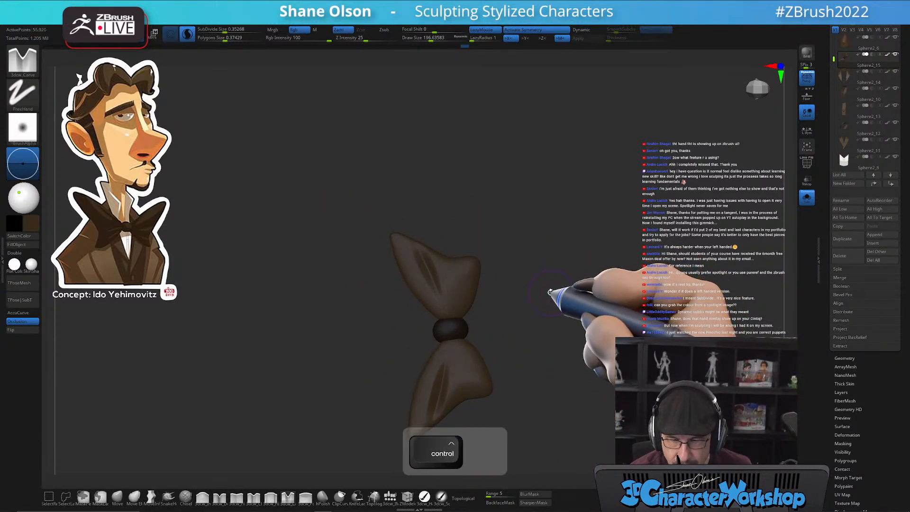
{"action": "left_click_drag", "start_coordinate": [546, 301], "coordinate": [433, 199], "text": "alt"}
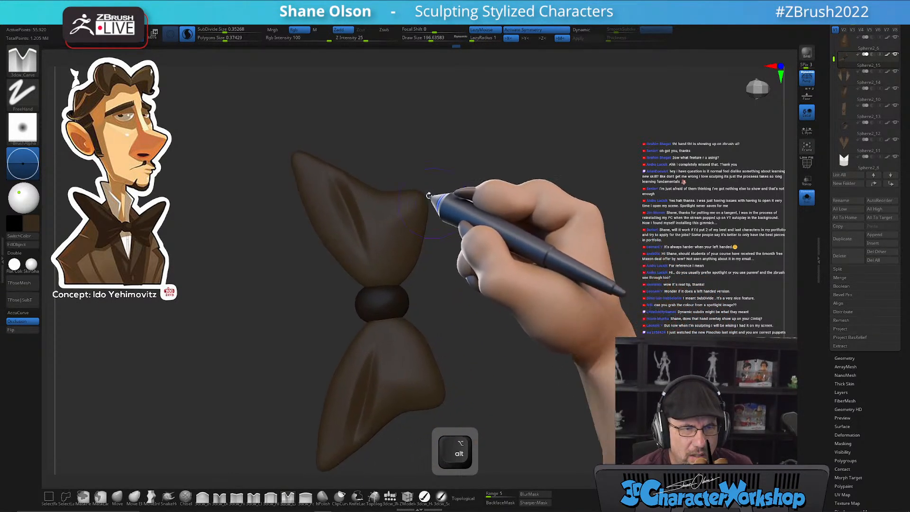
{"action": "left_click_drag", "start_coordinate": [422, 149], "coordinate": [427, 187]}
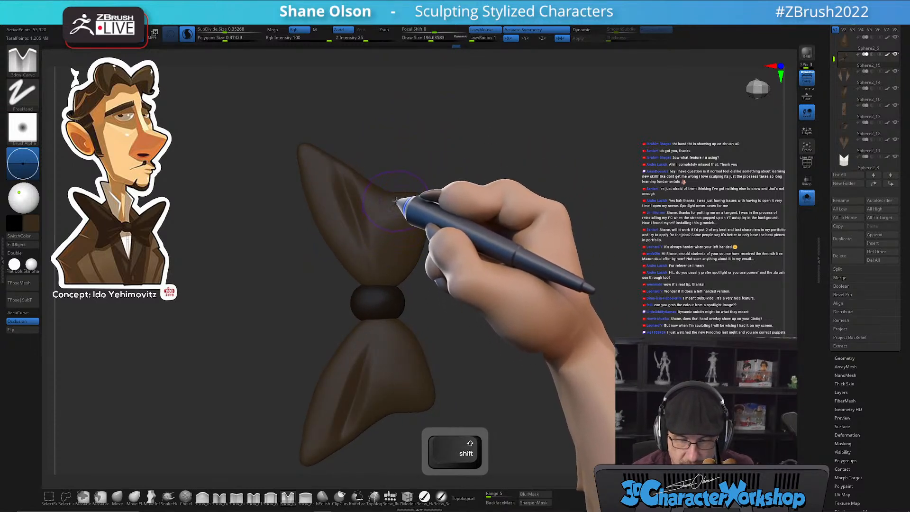
{"action": "left_click_drag", "start_coordinate": [399, 202], "coordinate": [396, 190], "text": "alt"}
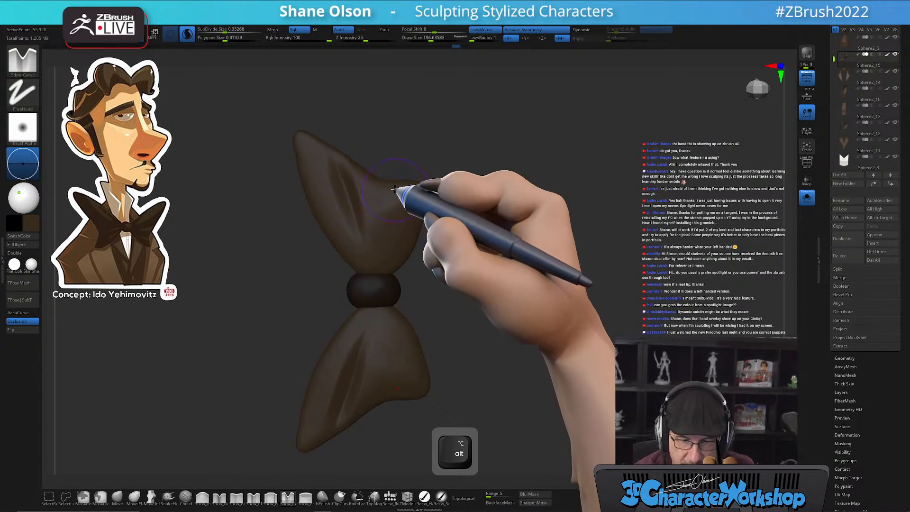
{"action": "left_click_drag", "start_coordinate": [406, 209], "coordinate": [378, 274]}
{"action": "left_click_drag", "start_coordinate": [471, 270], "coordinate": [530, 378], "text": "alt"}
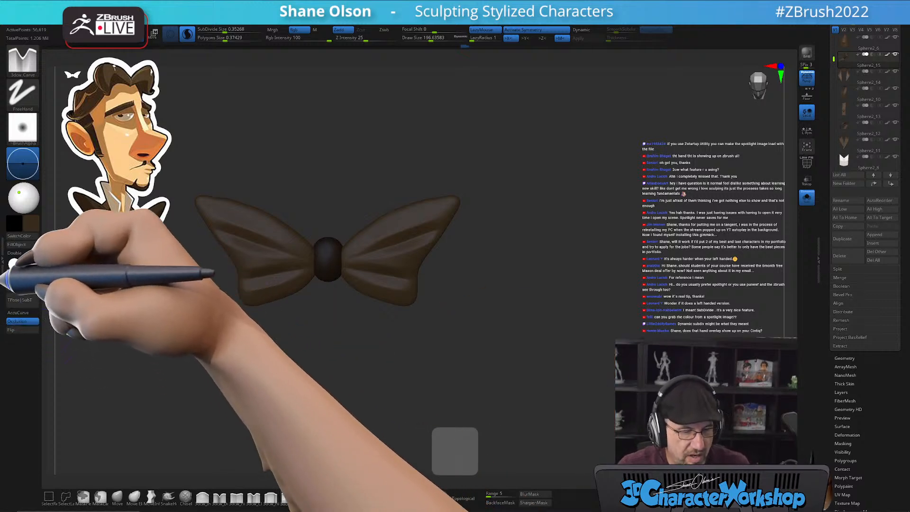
Show the ZStartup Utility plugin's options
{"action": "left_click", "coordinate": [3, 262]}
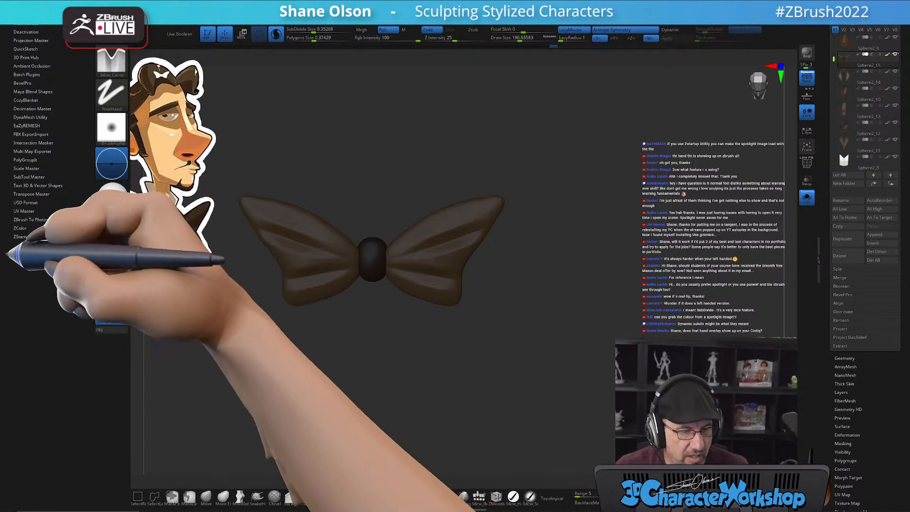
{"action": "left_click", "coordinate": [28, 236]}
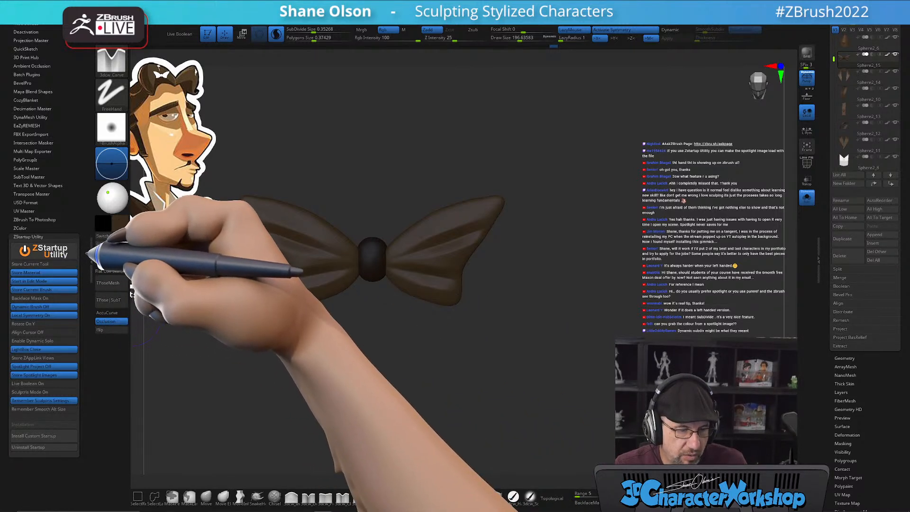
{"action": "left_click", "coordinate": [90, 255]}
{"action": "left_click_drag", "start_coordinate": [575, 281], "coordinate": [585, 271], "text": "alt"}
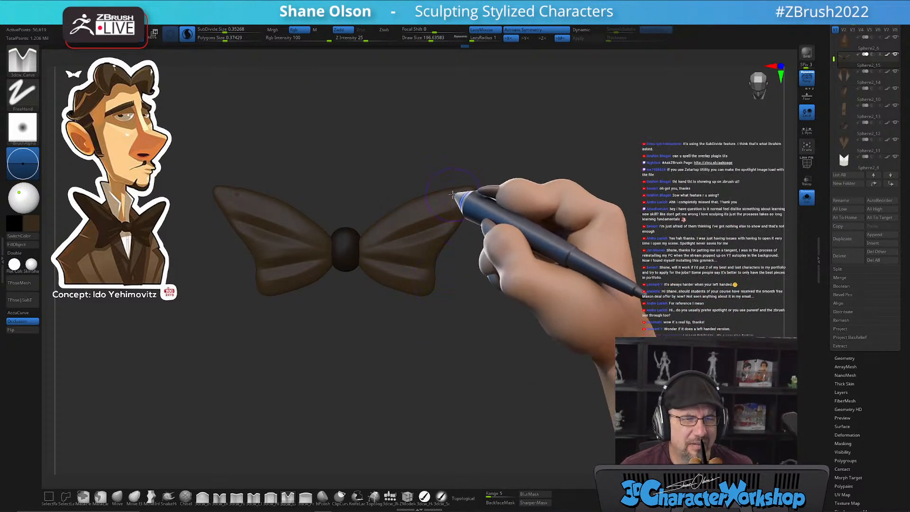
{"action": "key", "text": "space"}
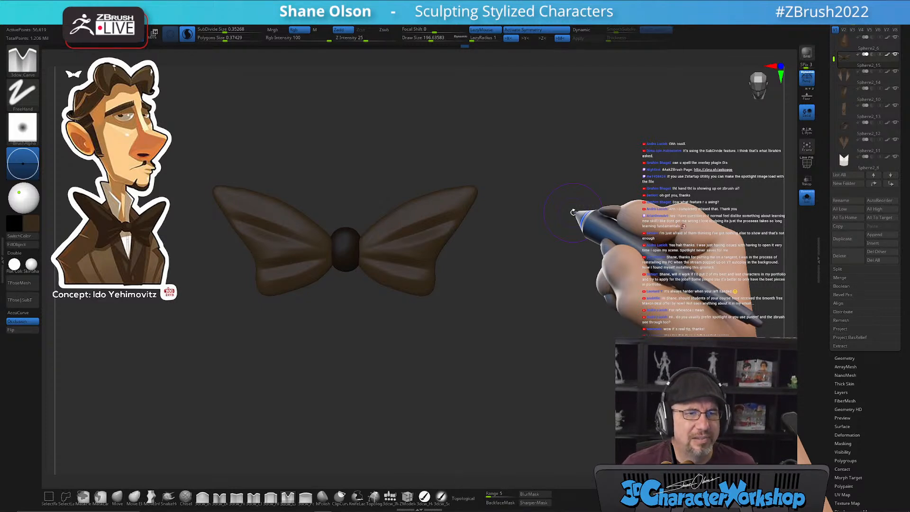
Turn off symmetry and carve a diagonal fold down the central knot at draw size about 80
{"action": "mouse_move", "coordinate": [525, 270]}
{"action": "left_mouse_down", "text": "alt"}
{"action": "mouse_move", "coordinate": [496, 271]}
{"action": "mouse_move", "coordinate": [512, 301]}
{"action": "mouse_move", "coordinate": [470, 303]}
{"action": "mouse_move", "coordinate": [498, 295]}
{"action": "mouse_move", "coordinate": [525, 329]}
{"action": "mouse_move", "coordinate": [479, 326]}
{"action": "mouse_move", "coordinate": [491, 329]}
{"action": "left_mouse_up", "text": "alt"}
{"action": "key", "text": "ctrl"}
{"action": "key", "text": "s"}
{"action": "left_click_drag", "start_coordinate": [491, 329], "coordinate": [563, 345], "text": "alt"}
{"action": "key", "text": "x"}
{"action": "mouse_move", "coordinate": [397, 285]}
{"action": "right_mouse_down"}
{"action": "mouse_move", "coordinate": [406, 270]}
{"action": "mouse_move", "coordinate": [400, 299]}
{"action": "mouse_move", "coordinate": [402, 275]}
{"action": "right_mouse_up"}
{"action": "mouse_move", "coordinate": [402, 274]}
{"action": "left_mouse_down", "text": "alt"}
{"action": "mouse_move", "coordinate": [394, 334]}
{"action": "mouse_move", "coordinate": [397, 304]}
{"action": "left_mouse_up", "text": "alt"}
{"action": "mouse_move", "coordinate": [397, 304]}
{"action": "right_mouse_down"}
{"action": "mouse_move", "coordinate": [421, 291]}
{"action": "mouse_move", "coordinate": [368, 309]}
{"action": "right_mouse_up"}
{"action": "left_click_drag", "start_coordinate": [367, 253], "coordinate": [367, 356], "text": "alt"}
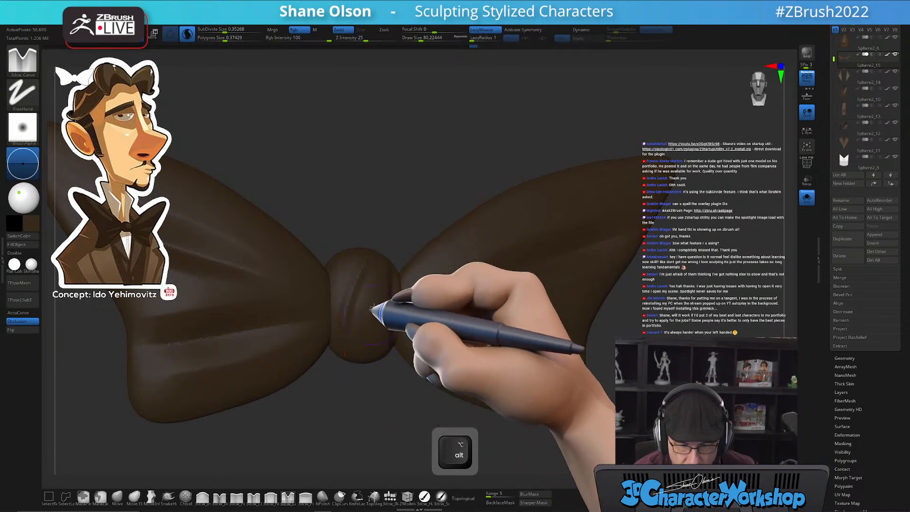
Carve more curved folds across the knot from several angles and smooth the creases on its side
{"action": "right_click_drag", "start_coordinate": [368, 313], "coordinate": [384, 278]}
{"action": "left_click_drag", "start_coordinate": [358, 272], "coordinate": [344, 340], "text": "alt"}
{"action": "right_click_drag", "start_coordinate": [394, 335], "coordinate": [403, 263]}
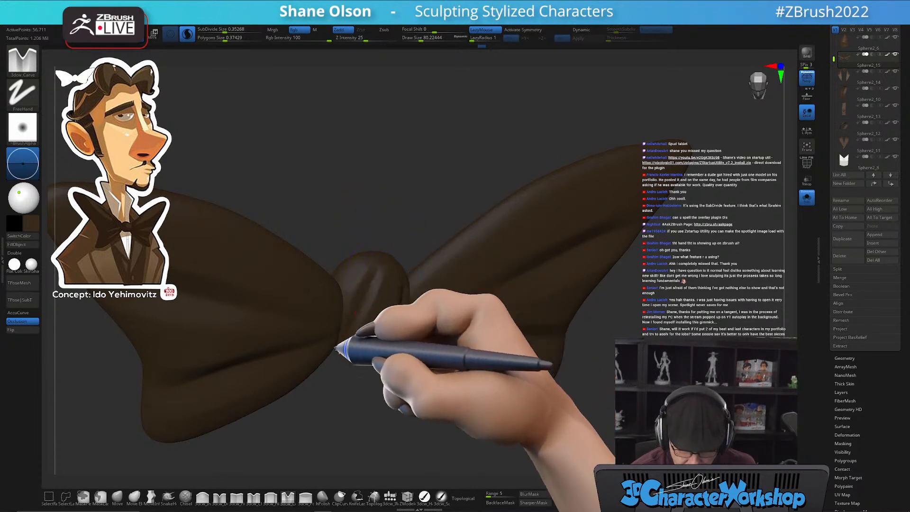
{"action": "right_click_drag", "start_coordinate": [395, 290], "coordinate": [374, 356]}
{"action": "right_click_drag", "start_coordinate": [410, 383], "coordinate": [417, 365]}
{"action": "key", "text": "alt"}
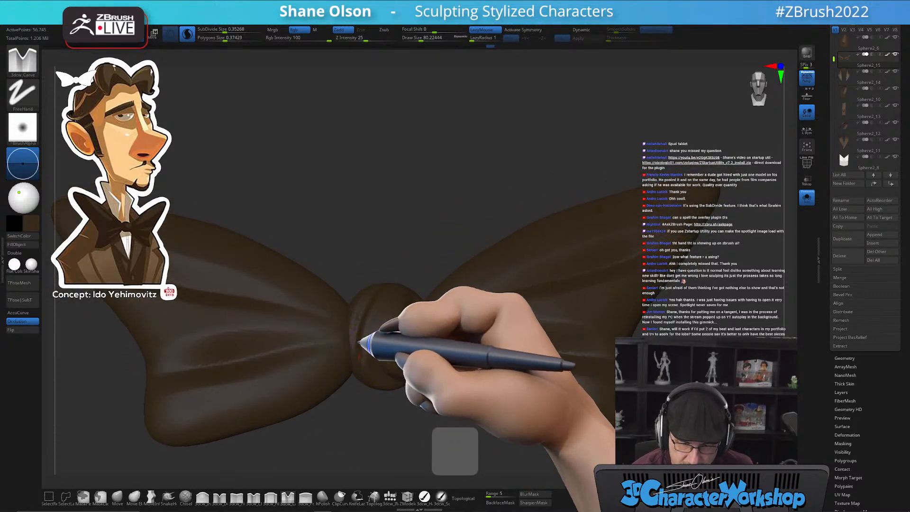
{"action": "right_click_drag", "start_coordinate": [425, 309], "coordinate": [391, 346], "text": "alt"}
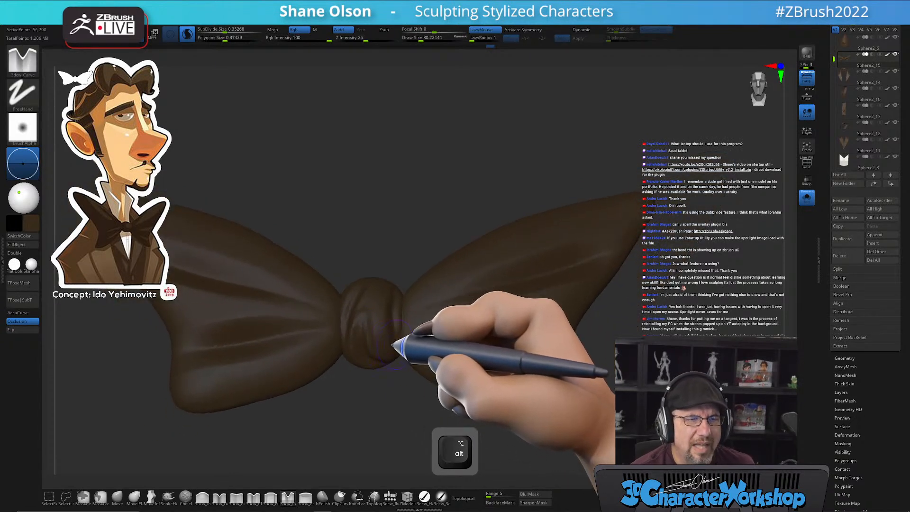
{"action": "key", "text": "shift"}
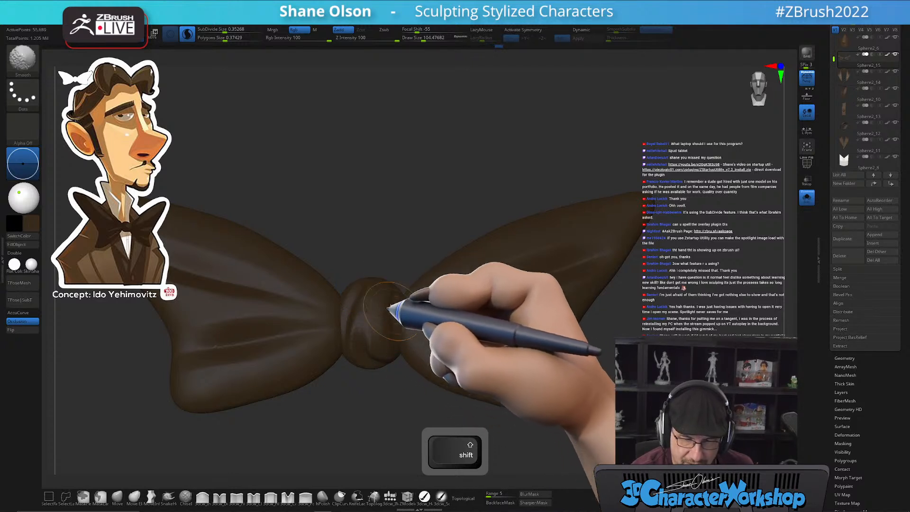
Carve another crease on the side of the knot at draw size about 74 and smooth it
{"action": "left_click_drag", "start_coordinate": [380, 321], "coordinate": [363, 346]}
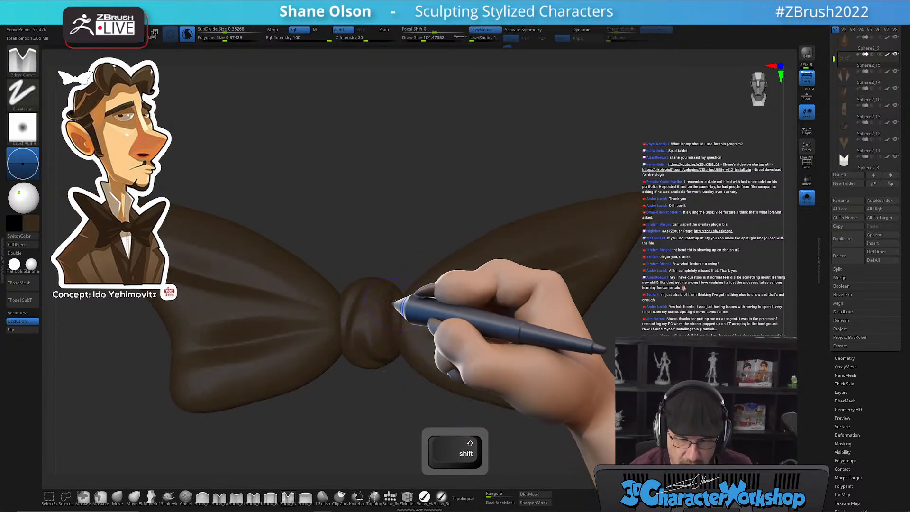
{"action": "key", "text": "s"}
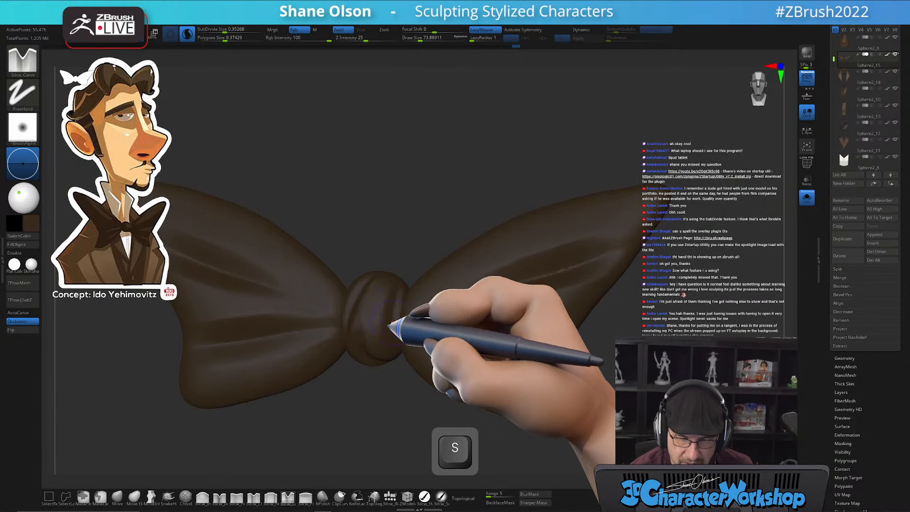
{"action": "key", "text": "ctrl+z"}
{"action": "mouse_move", "coordinate": [416, 301]}
{"action": "left_mouse_down", "text": "shift"}
{"action": "mouse_move", "coordinate": [407, 315]}
{"action": "mouse_move", "coordinate": [400, 296]}
{"action": "left_mouse_up", "text": "shift"}
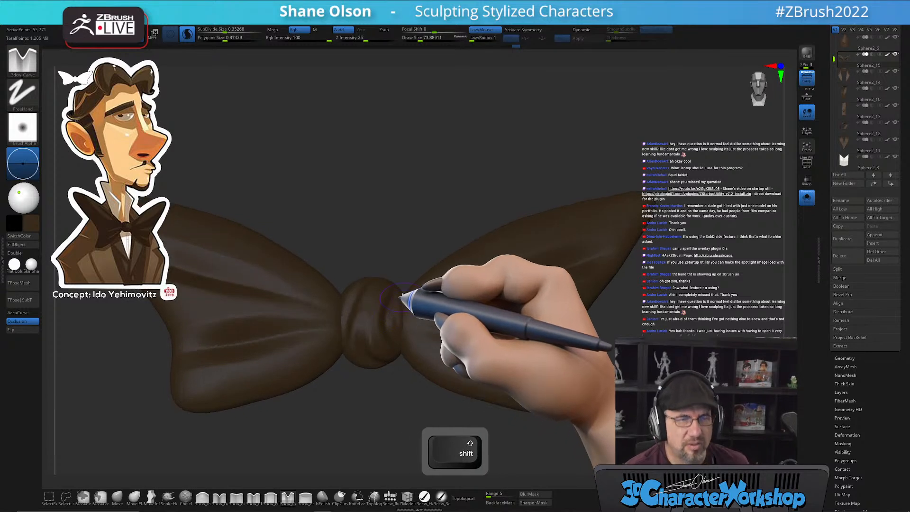
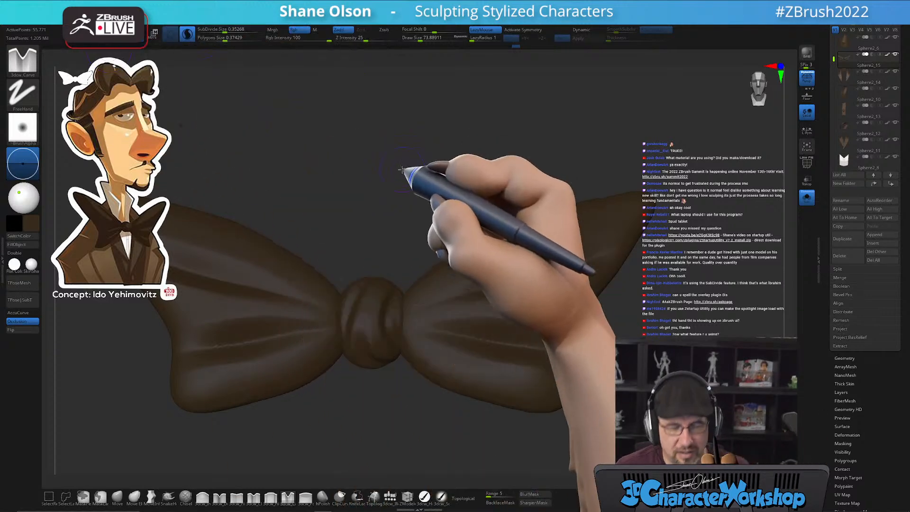
{"action": "left_click_drag", "start_coordinate": [450, 183], "coordinate": [425, 161]}
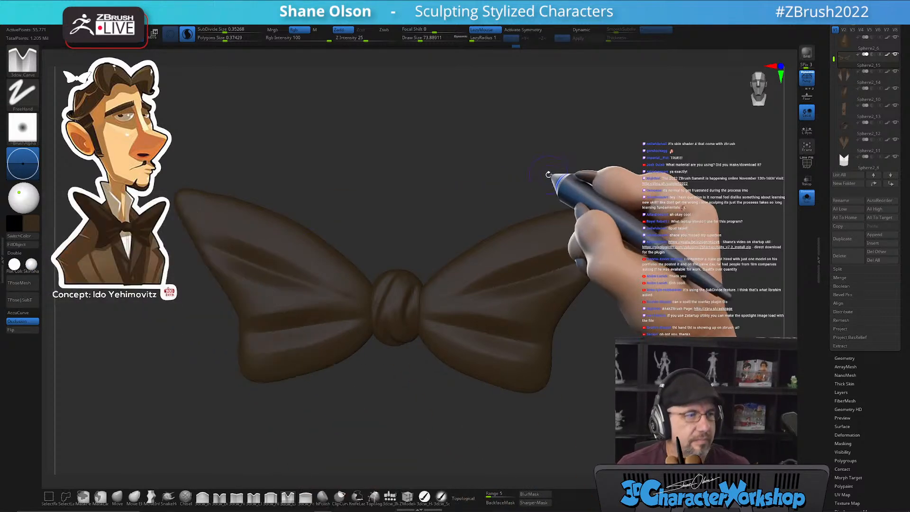
{"action": "left_click_drag", "start_coordinate": [595, 354], "coordinate": [599, 327]}
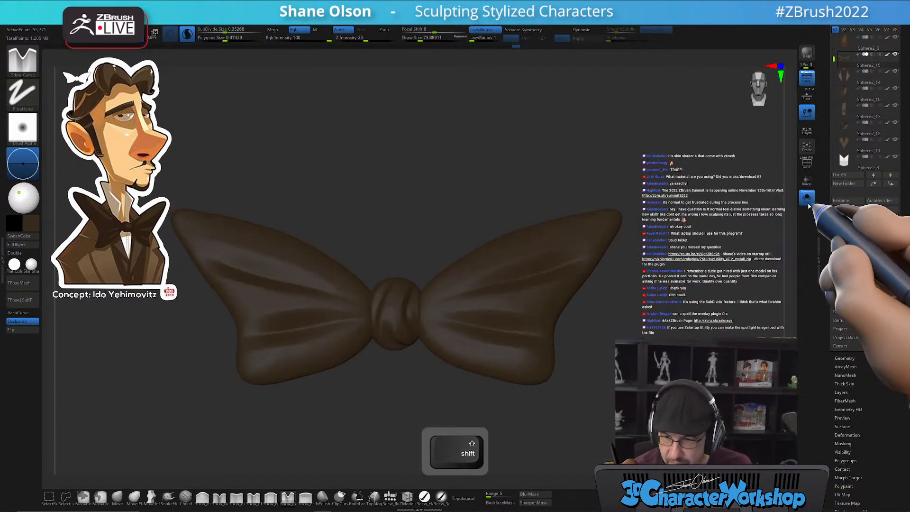
Show the whole bust again and pull in the bow tie's upper corners with Move Elastic, symmetry on, draw size about 500
{"action": "left_click", "coordinate": [807, 198]}
{"action": "mouse_move", "coordinate": [813, 305]}
{"action": "left_mouse_down", "text": "alt"}
{"action": "mouse_move", "coordinate": [803, 376]}
{"action": "mouse_move", "coordinate": [630, 334]}
{"action": "mouse_move", "coordinate": [702, 306]}
{"action": "mouse_move", "coordinate": [399, 407]}
{"action": "left_mouse_up", "text": "alt"}
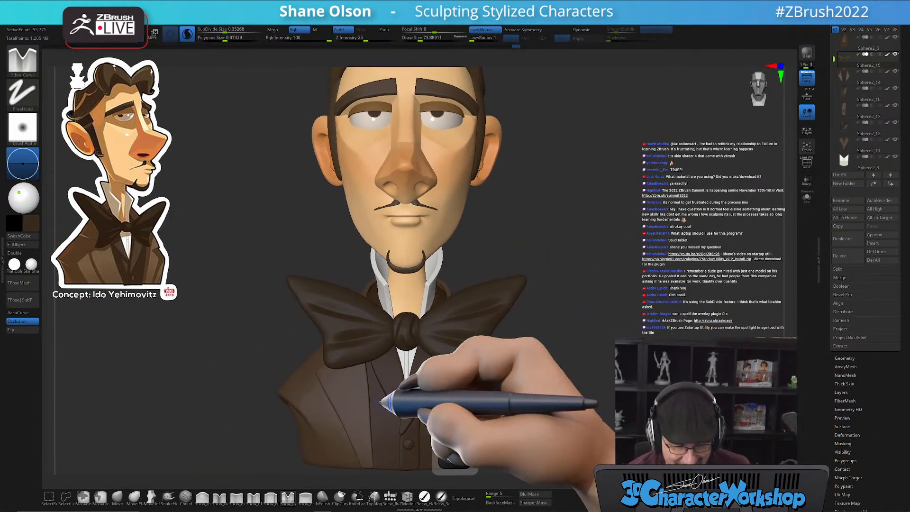
{"action": "left_click", "coordinate": [117, 497]}
{"action": "key", "text": "s"}
{"action": "left_click_drag", "start_coordinate": [302, 267], "coordinate": [324, 266]}
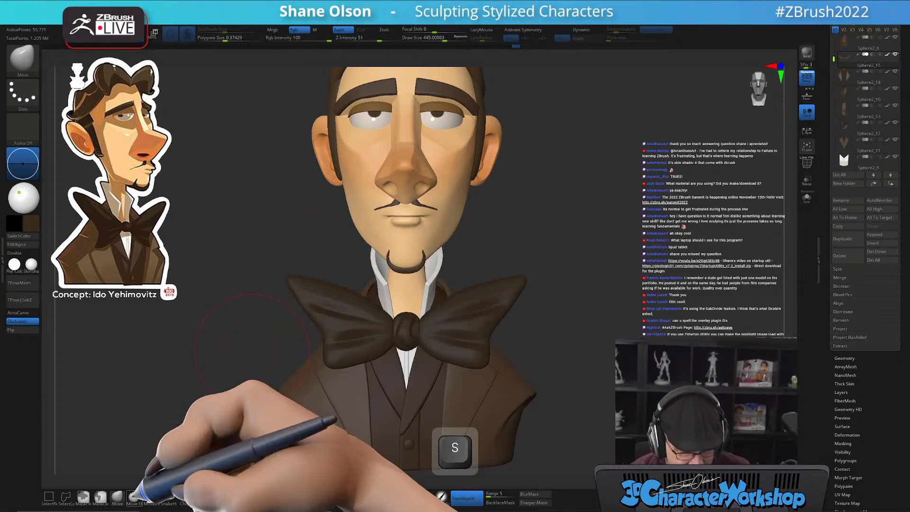
{"action": "left_click", "coordinate": [134, 496]}
{"action": "key", "text": "s"}
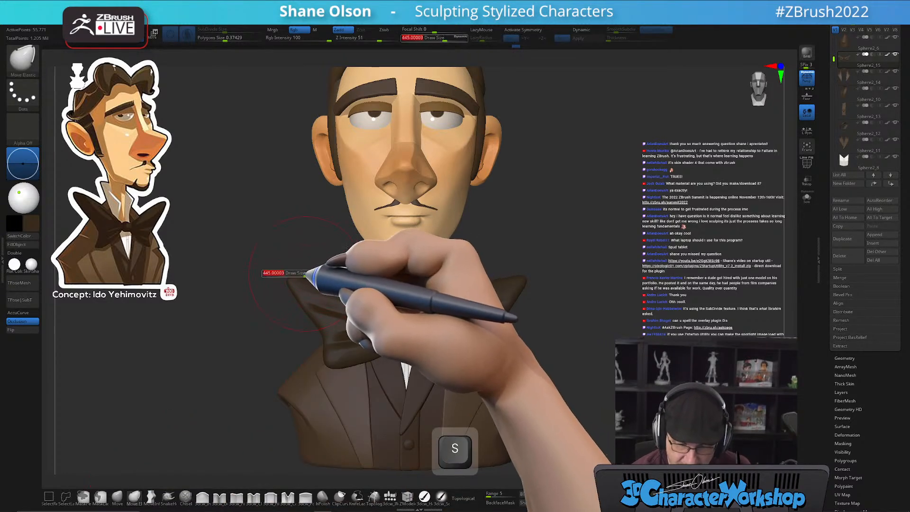
{"action": "left_click_drag", "start_coordinate": [302, 272], "coordinate": [306, 272]}
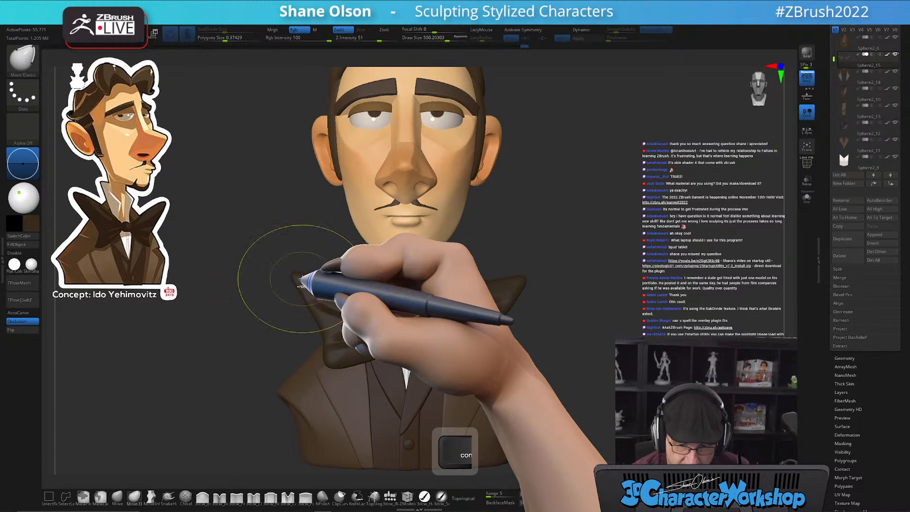
{"action": "key", "text": "x"}
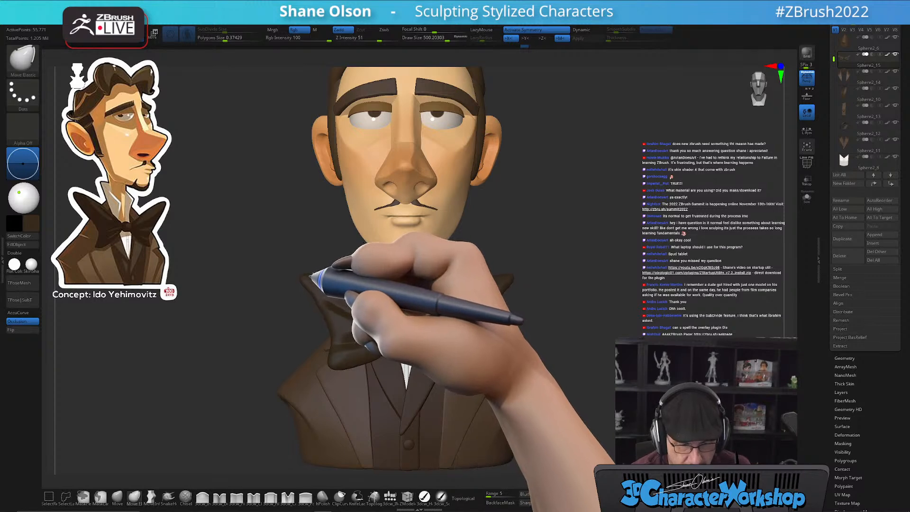
{"action": "mouse_move", "coordinate": [335, 246]}
{"action": "left_mouse_down", "text": "alt"}
{"action": "mouse_move", "coordinate": [357, 244]}
{"action": "mouse_move", "coordinate": [340, 237]}
{"action": "mouse_move", "coordinate": [344, 248]}
{"action": "left_mouse_up", "text": "alt"}
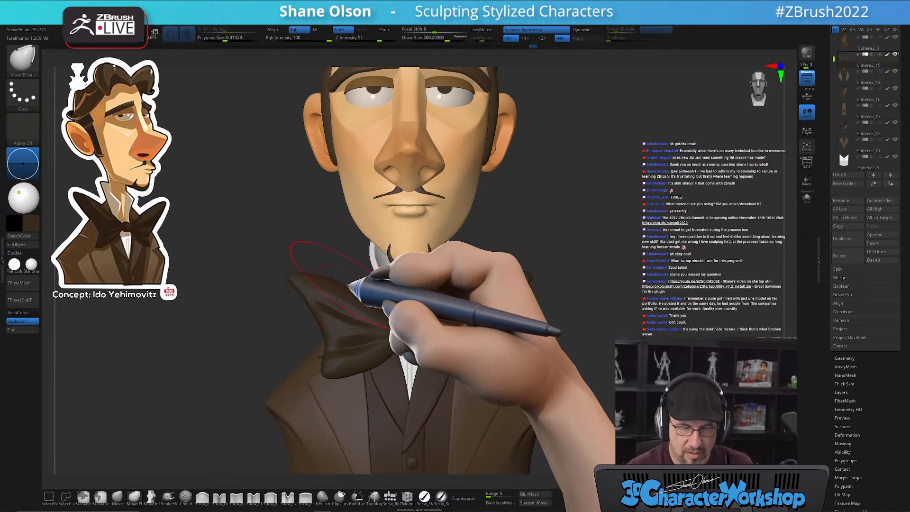
Refine the loops beside the knot and along their lower edges using Move Elastic at progressively smaller draw sizes
{"action": "key", "text": "s"}
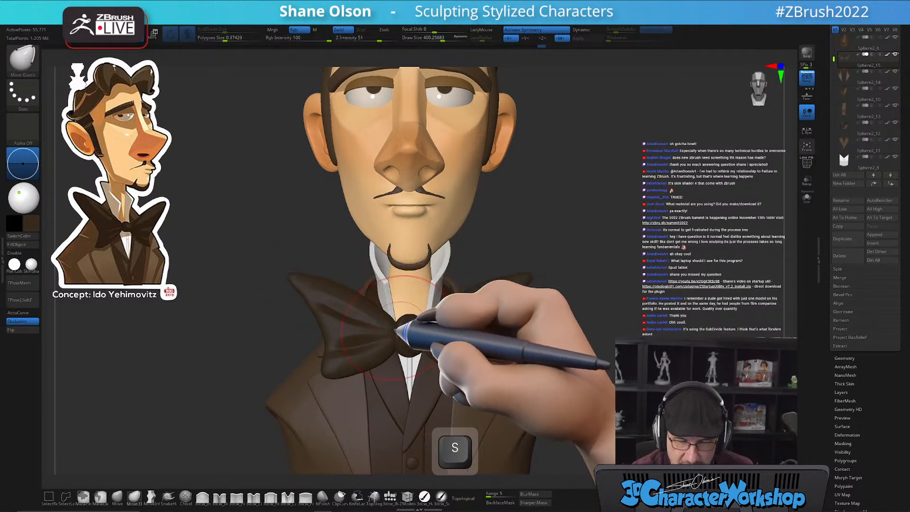
{"action": "mouse_move", "coordinate": [527, 346]}
{"action": "left_mouse_down"}
{"action": "mouse_move", "coordinate": [489, 349]}
{"action": "mouse_move", "coordinate": [524, 329]}
{"action": "mouse_move", "coordinate": [508, 346]}
{"action": "mouse_move", "coordinate": [510, 331]}
{"action": "mouse_move", "coordinate": [524, 345]}
{"action": "mouse_move", "coordinate": [507, 325]}
{"action": "mouse_move", "coordinate": [588, 320]}
{"action": "mouse_move", "coordinate": [515, 346]}
{"action": "left_mouse_up"}
{"action": "key", "text": "s"}
{"action": "key", "text": "s"}
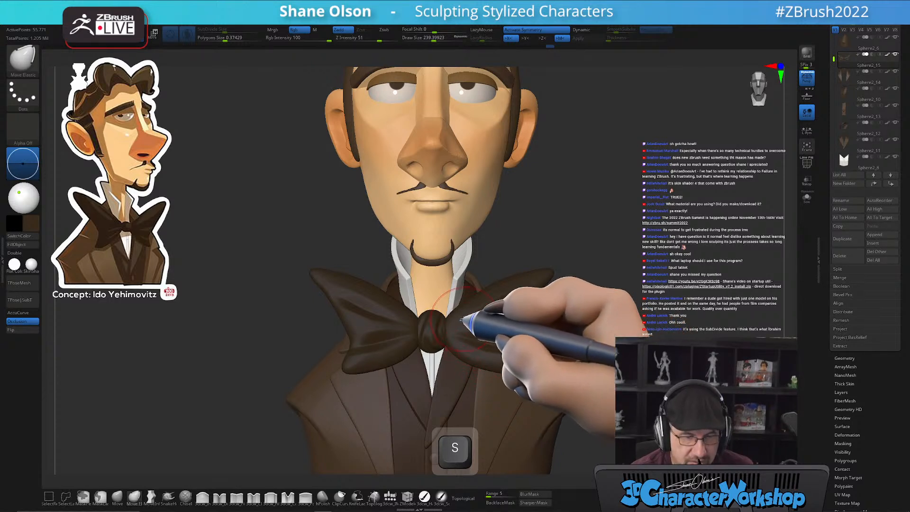
{"action": "key", "text": "s"}
{"action": "left_click_drag", "start_coordinate": [452, 348], "coordinate": [456, 349]}
{"action": "key", "text": "s"}
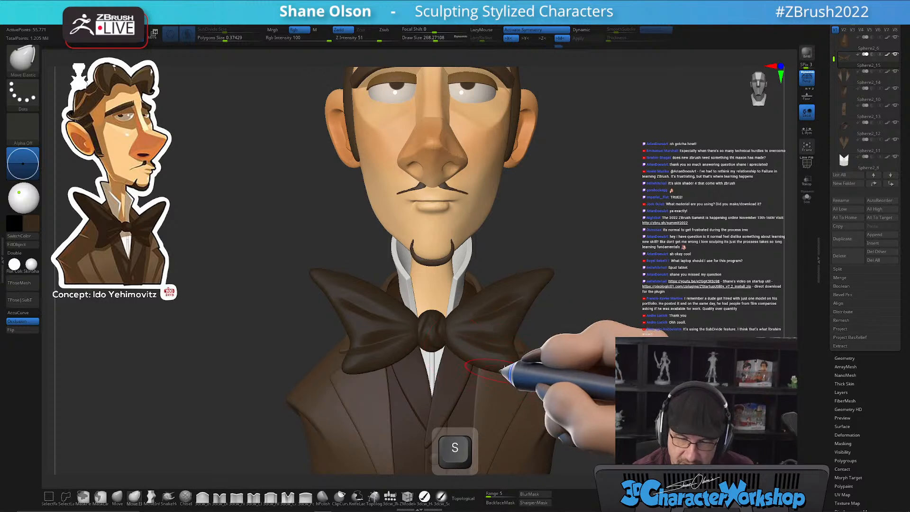
{"action": "left_click", "coordinate": [75, 505]}
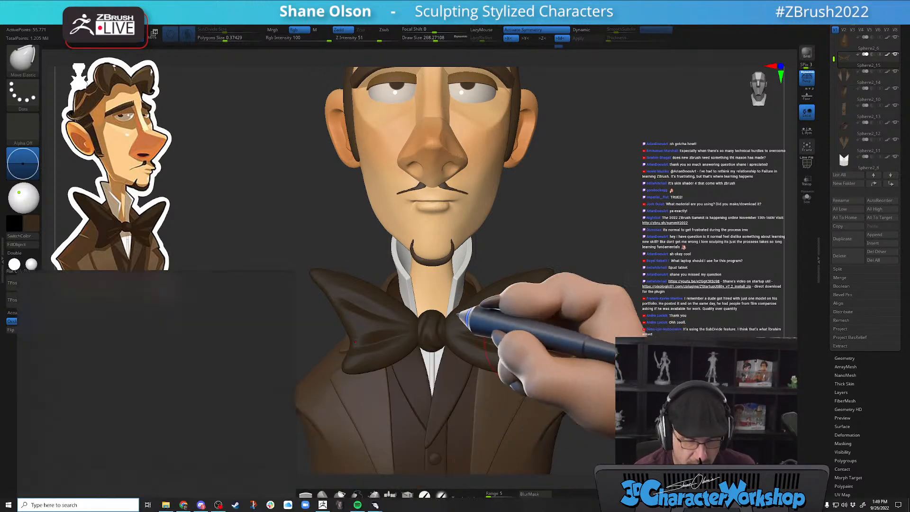
{"action": "left_click", "coordinate": [657, 155]}
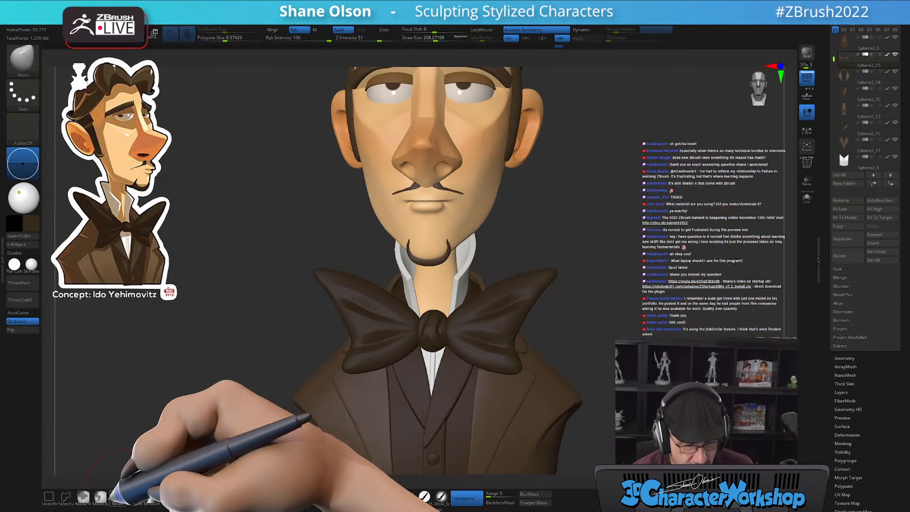
Adjust the loops' upper edges and pointed corners with the Move brush at draw size about 318
{"action": "key", "text": "s"}
{"action": "mouse_move", "coordinate": [502, 283]}
{"action": "right_mouse_down"}
{"action": "mouse_move", "coordinate": [498, 296]}
{"action": "mouse_move", "coordinate": [487, 292]}
{"action": "right_mouse_up"}
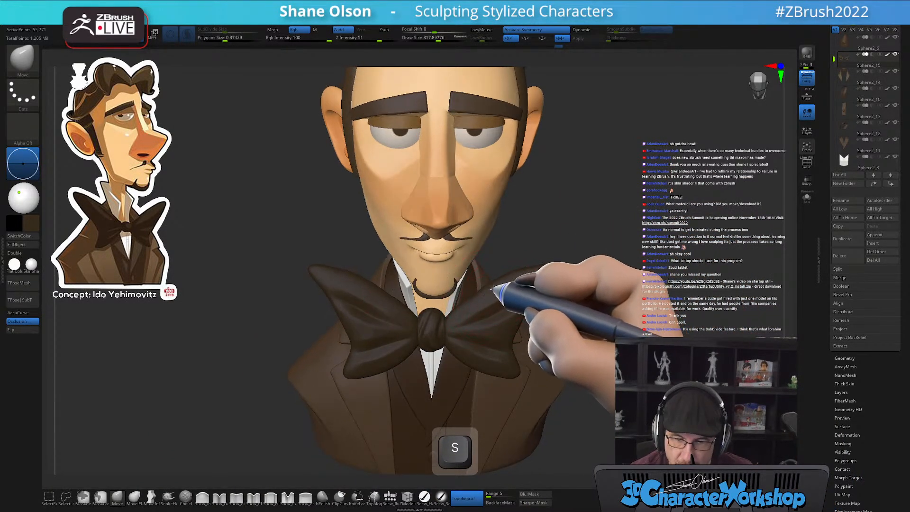
{"action": "right_click_drag", "start_coordinate": [590, 239], "coordinate": [587, 215]}
{"action": "key", "text": "s"}
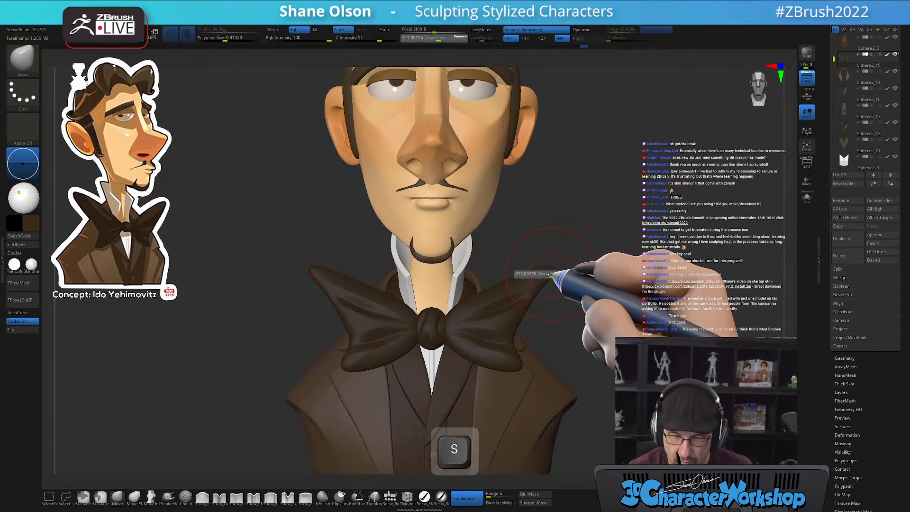
{"action": "right_click_drag", "start_coordinate": [549, 278], "coordinate": [582, 262]}
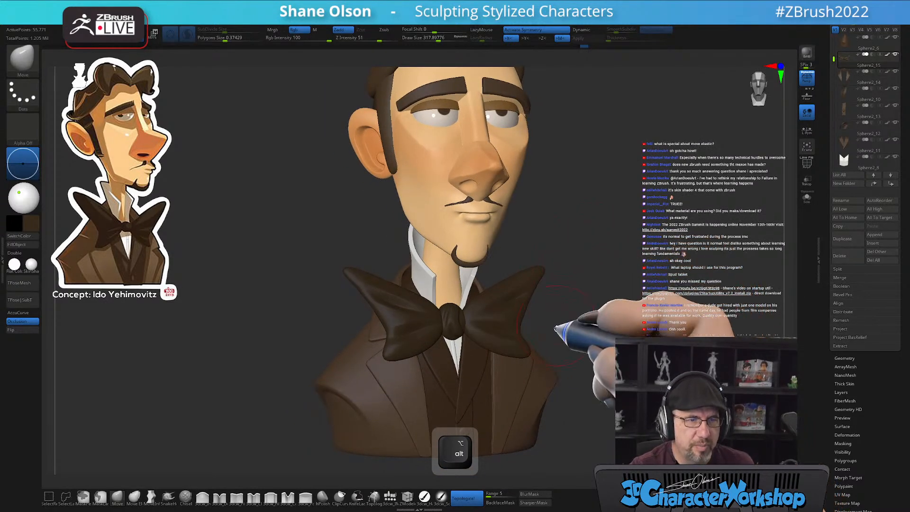
Adjust the loops' outer silhouette from three-quarter and front views with the Move brush at draw size about 351
{"action": "key", "text": "s"}
{"action": "left_click_drag", "start_coordinate": [386, 334], "coordinate": [393, 327]}
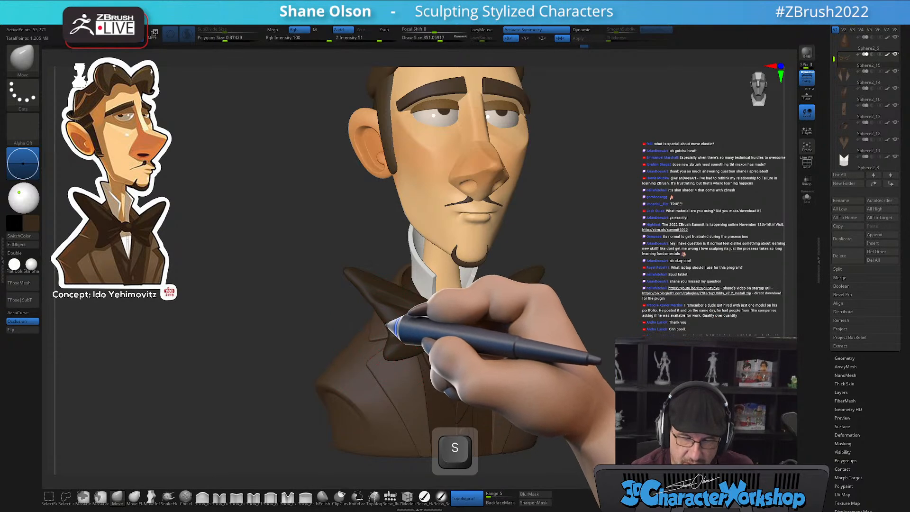
{"action": "right_click_drag", "start_coordinate": [548, 356], "coordinate": [565, 337], "text": "shift"}
{"action": "key", "text": "alt"}
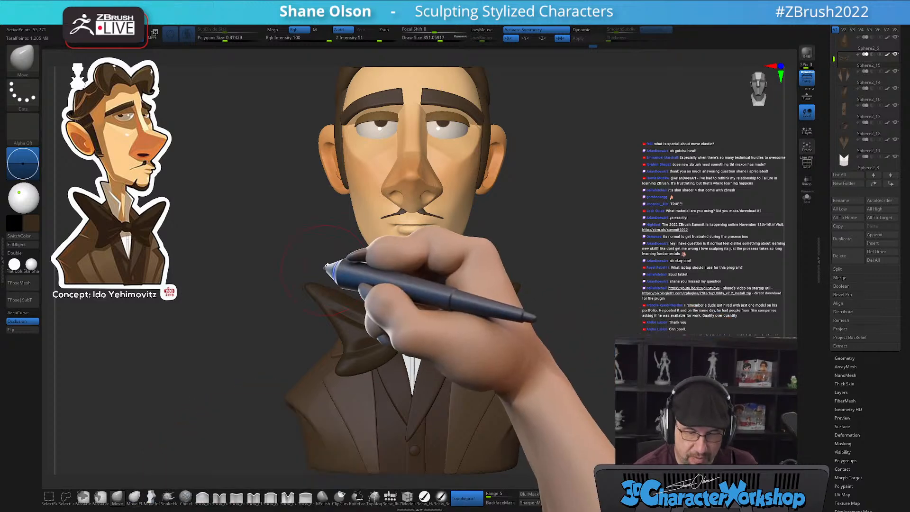
{"action": "mouse_move", "coordinate": [488, 304]}
{"action": "left_mouse_down"}
{"action": "mouse_move", "coordinate": [475, 325]}
{"action": "mouse_move", "coordinate": [421, 350]}
{"action": "left_mouse_up"}
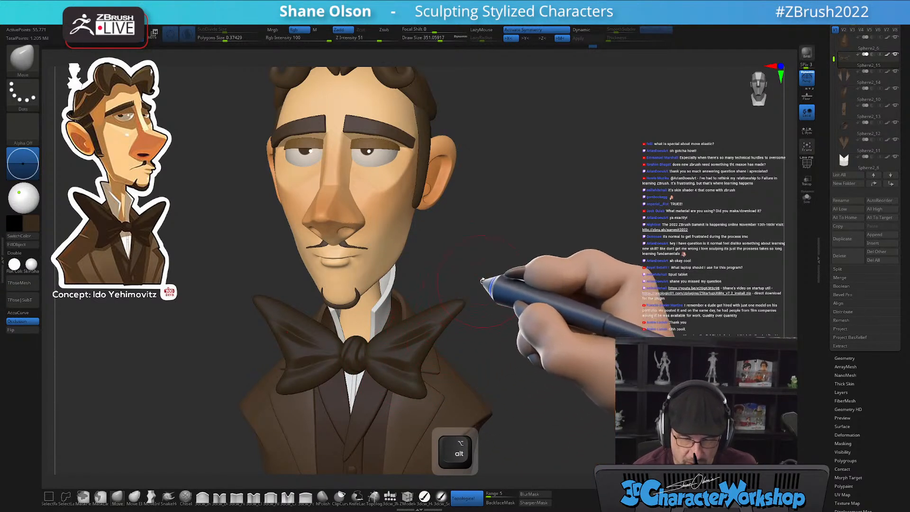
{"action": "left_click_drag", "start_coordinate": [534, 250], "coordinate": [521, 249], "text": "alt"}
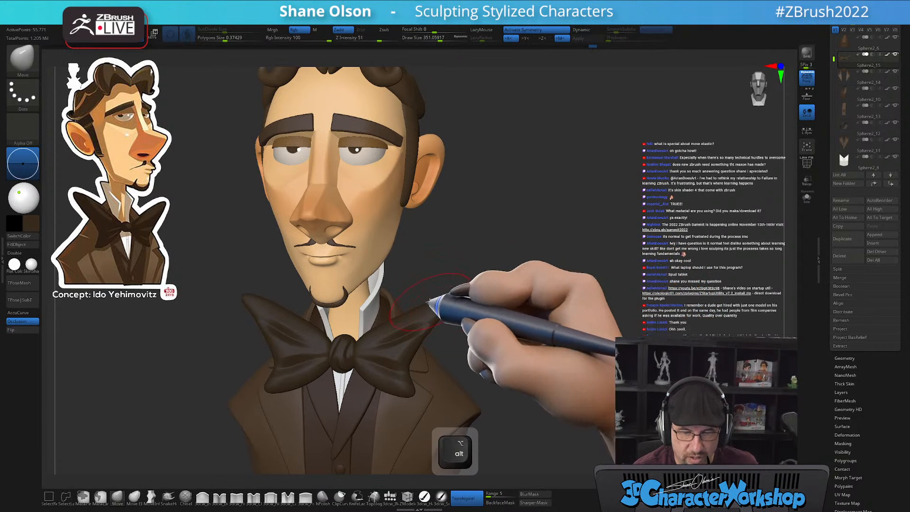
Try bending the bow tie's pointed tips downward with the Move brush at draw size about 437, and undo it
{"action": "key", "text": "s"}
{"action": "left_click_drag", "start_coordinate": [467, 302], "coordinate": [472, 304]}
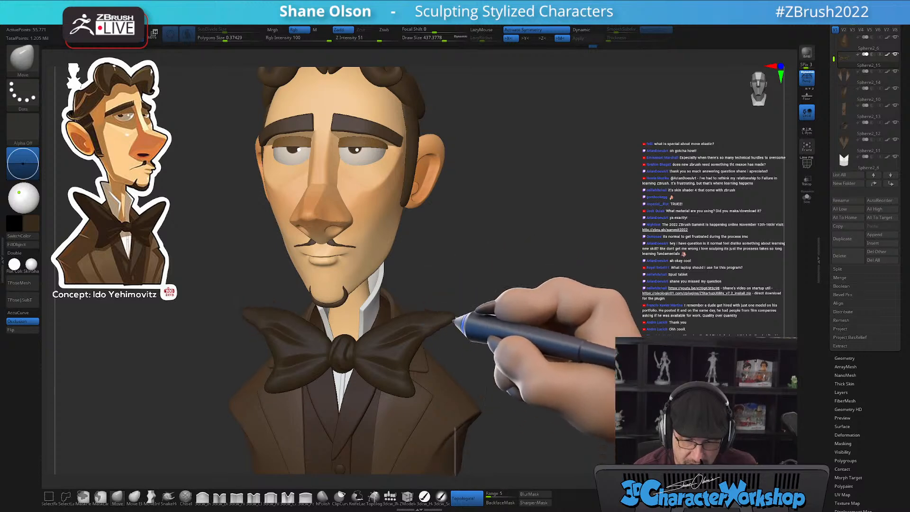
{"action": "key", "text": "ctrl+z"}
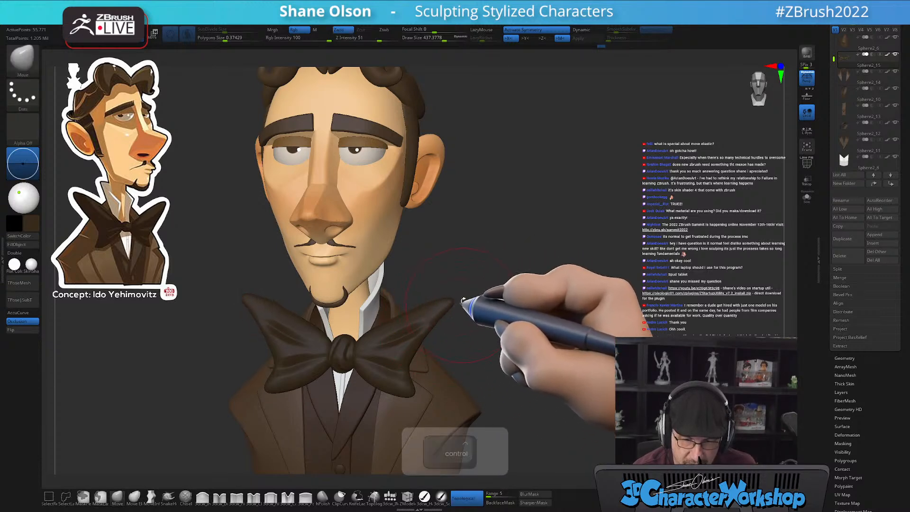
Try bending the same tips with Move Elastic, enlarging the draw size to about 620, and undo the changes
{"action": "left_click", "coordinate": [134, 497]}
{"action": "key", "text": "ctrl+z"}
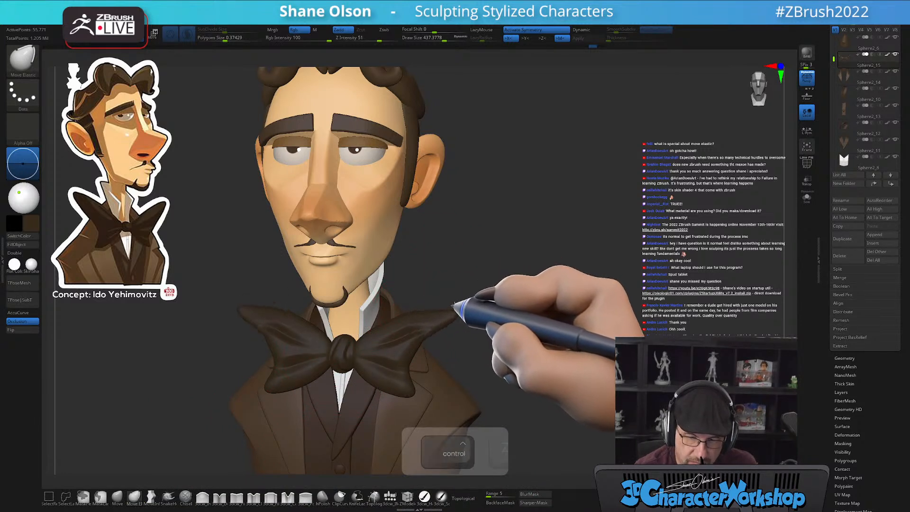
{"action": "key", "text": "s"}
{"action": "left_click_drag", "start_coordinate": [456, 291], "coordinate": [429, 290]}
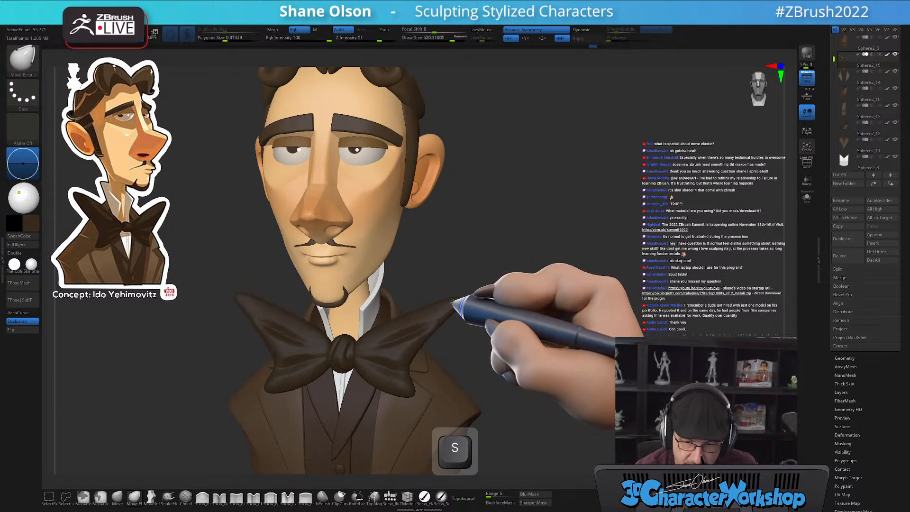
{"action": "left_click_drag", "start_coordinate": [445, 296], "coordinate": [448, 300]}
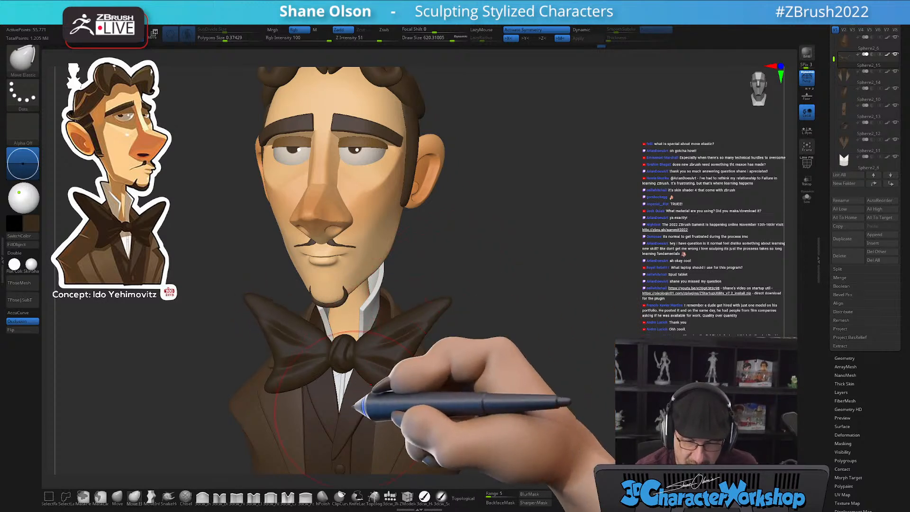
Examine the bow tie's shape and proportions on the full bust from the side, the front and farther away
{"action": "mouse_move", "coordinate": [560, 350]}
{"action": "left_mouse_down"}
{"action": "mouse_move", "coordinate": [476, 327]}
{"action": "mouse_move", "coordinate": [459, 311]}
{"action": "left_mouse_up"}
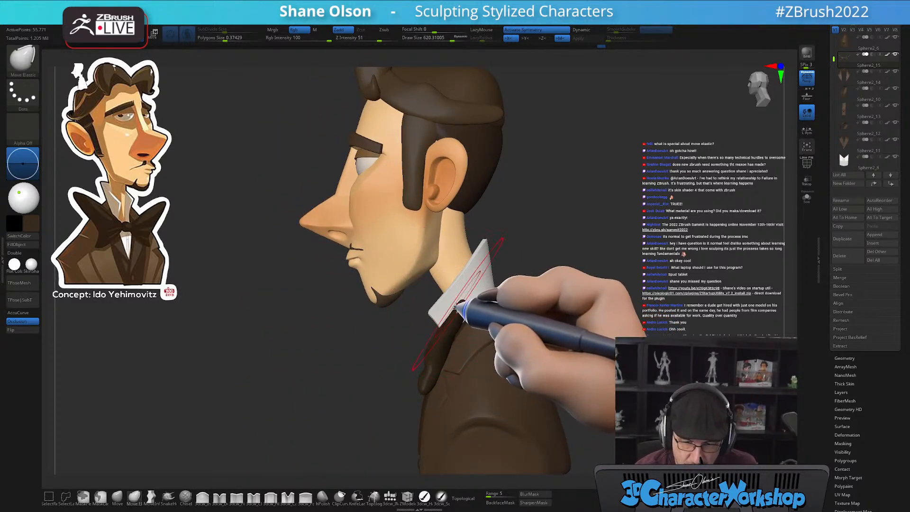
{"action": "left_click_drag", "start_coordinate": [439, 345], "coordinate": [457, 380]}
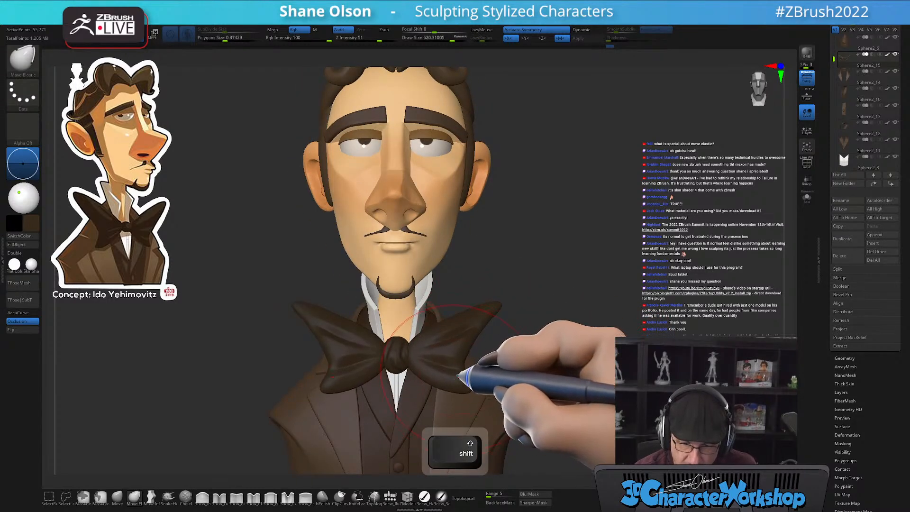
{"action": "left_click_drag", "start_coordinate": [579, 376], "coordinate": [549, 295], "text": "alt"}
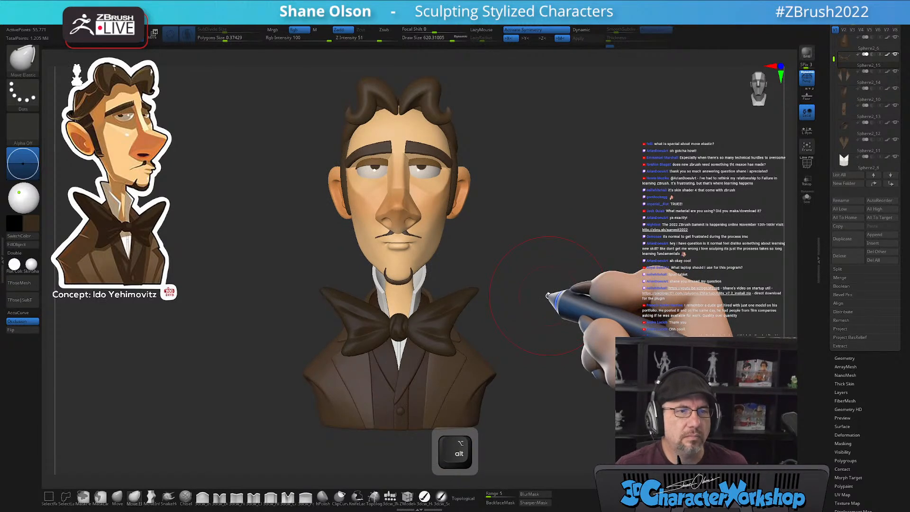
{"action": "mouse_move", "coordinate": [628, 250]}
{"action": "left_mouse_down", "text": "alt"}
{"action": "mouse_move", "coordinate": [556, 209]}
{"action": "mouse_move", "coordinate": [585, 146]}
{"action": "left_mouse_up", "text": "alt"}
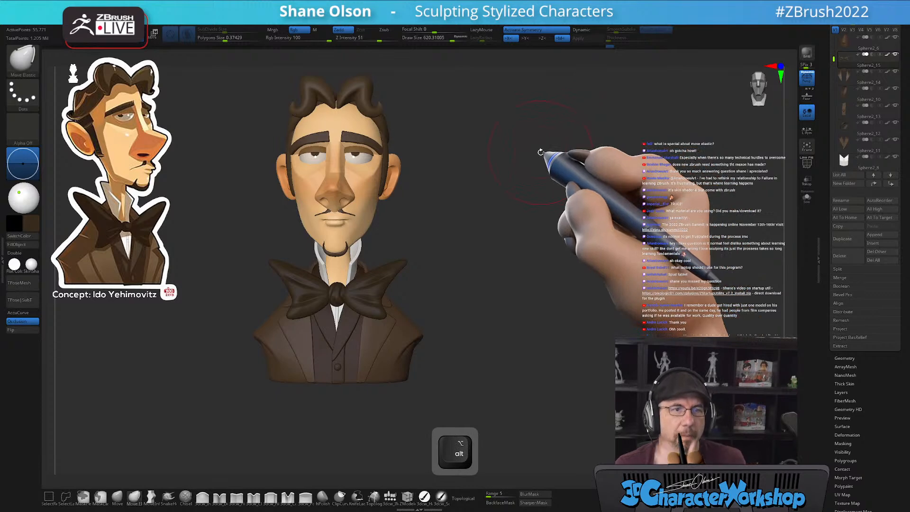
{"action": "left_click_drag", "start_coordinate": [539, 155], "coordinate": [537, 138]}
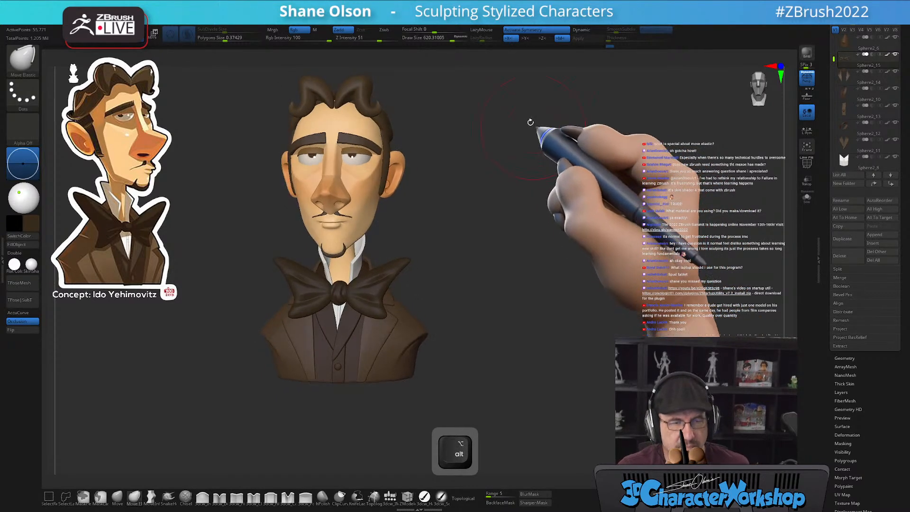
{"action": "left_click_drag", "start_coordinate": [559, 296], "coordinate": [515, 226]}
{"action": "mouse_move", "coordinate": [541, 228]}
{"action": "left_mouse_down"}
{"action": "mouse_move", "coordinate": [603, 237]}
{"action": "mouse_move", "coordinate": [589, 258]}
{"action": "mouse_move", "coordinate": [566, 239]}
{"action": "left_mouse_up"}
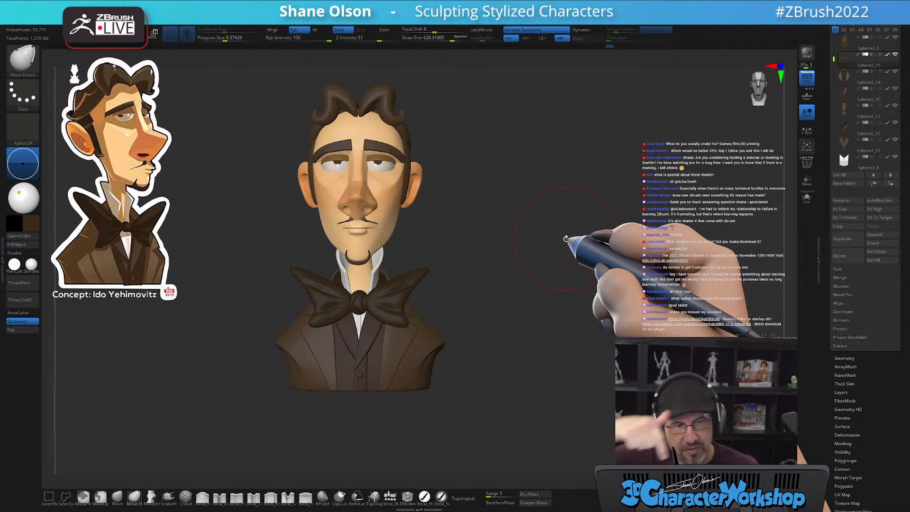
Examine the full bust from the front and three-quarter views, reducing the brush draw size to about 379
{"action": "left_click_drag", "start_coordinate": [550, 213], "coordinate": [474, 95]}
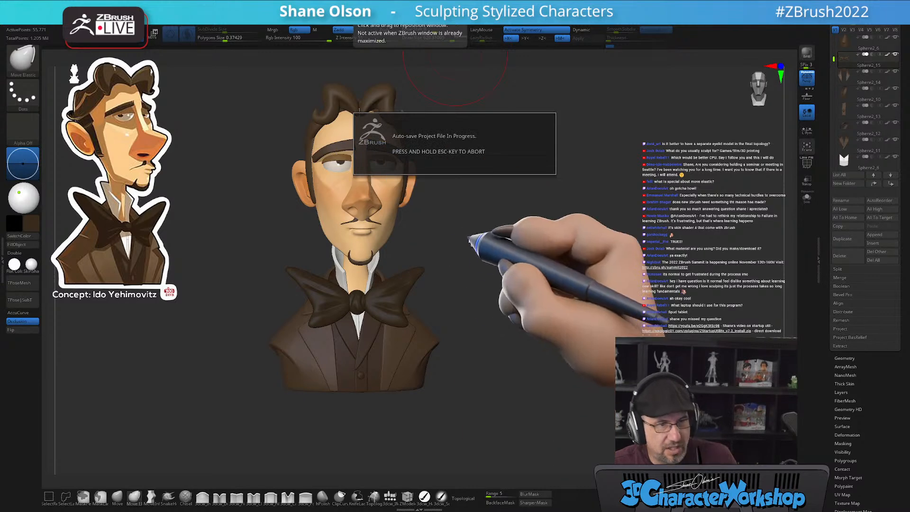
{"action": "mouse_move", "coordinate": [619, 274]}
{"action": "left_mouse_down"}
{"action": "mouse_move", "coordinate": [593, 261]}
{"action": "mouse_move", "coordinate": [579, 196]}
{"action": "mouse_move", "coordinate": [583, 219]}
{"action": "mouse_move", "coordinate": [466, 252]}
{"action": "left_mouse_up"}
{"action": "key", "text": "s"}
{"action": "left_click_drag", "start_coordinate": [519, 208], "coordinate": [507, 208]}
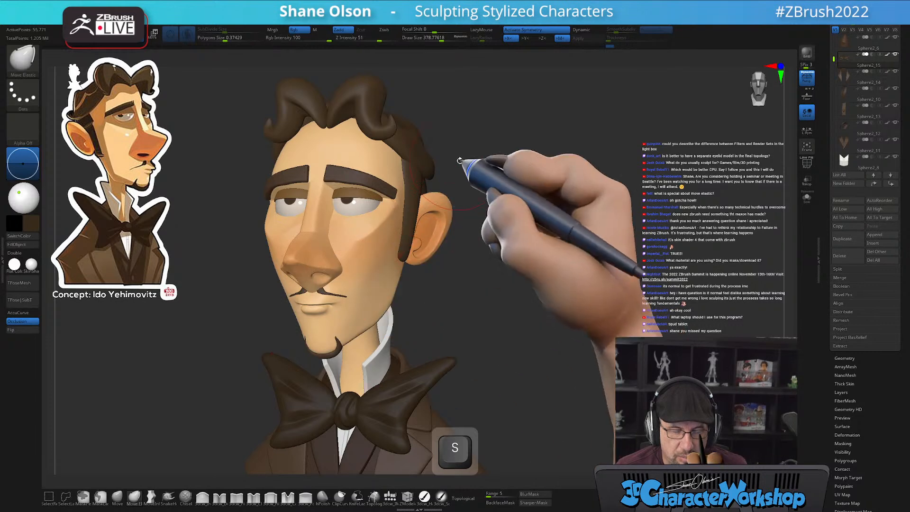
{"action": "mouse_move", "coordinate": [526, 299]}
{"action": "left_mouse_down"}
{"action": "mouse_move", "coordinate": [532, 304]}
{"action": "mouse_move", "coordinate": [506, 265]}
{"action": "mouse_move", "coordinate": [493, 264]}
{"action": "mouse_move", "coordinate": [554, 275]}
{"action": "mouse_move", "coordinate": [508, 258]}
{"action": "mouse_move", "coordinate": [467, 258]}
{"action": "mouse_move", "coordinate": [477, 258]}
{"action": "left_mouse_up"}
Make the eyeballs the active subtool, turn on the polyframe display and check them from the front
{"action": "left_click", "coordinate": [317, 170], "text": "alt"}
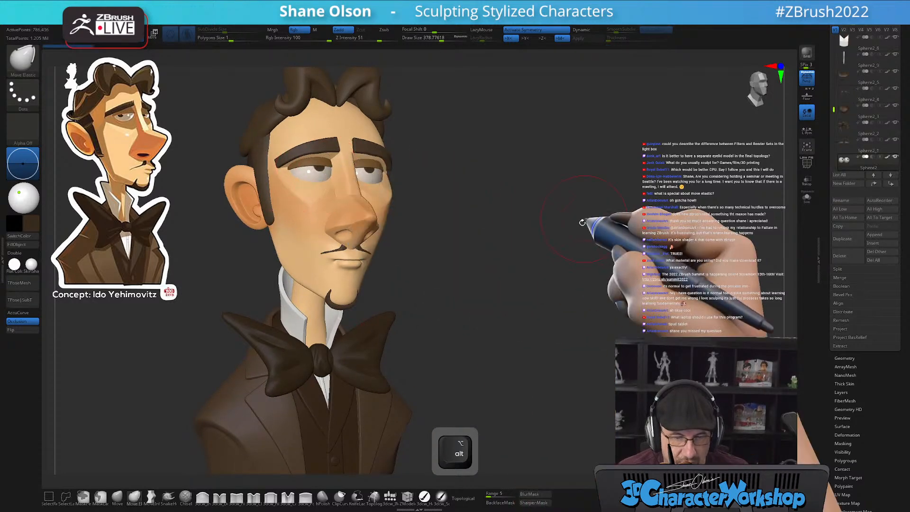
{"action": "key", "text": "shift+f"}
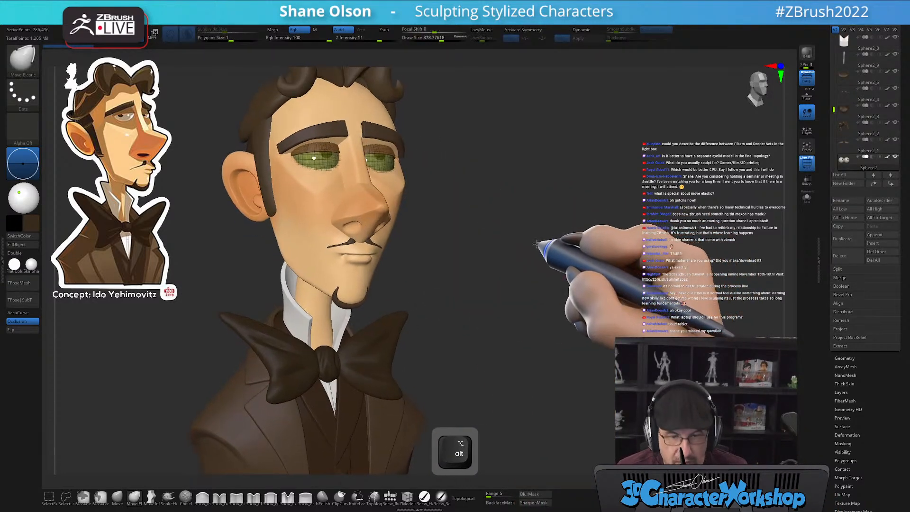
{"action": "left_click_drag", "start_coordinate": [534, 254], "coordinate": [568, 244], "text": "shift"}
{"action": "key", "text": "2"}
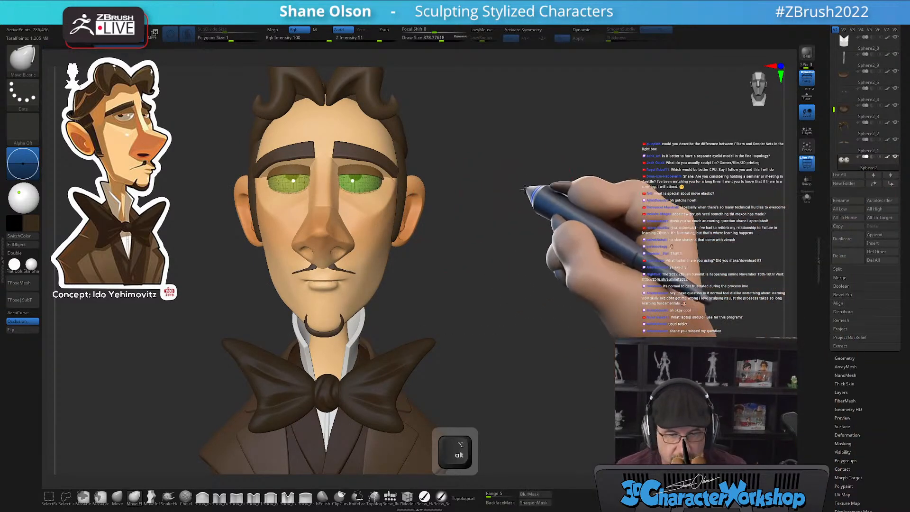
{"action": "left_click_drag", "start_coordinate": [524, 189], "coordinate": [533, 216], "text": "alt"}
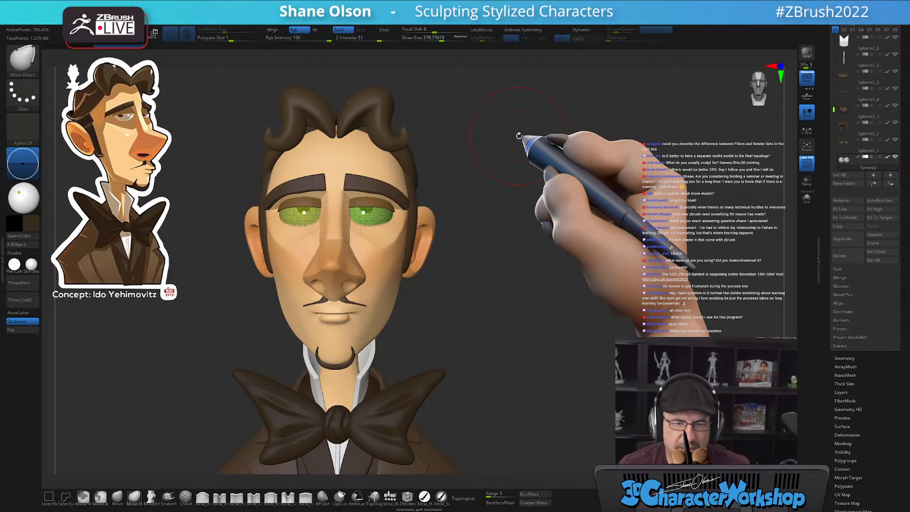
{"action": "left_click", "coordinate": [351, 21]}
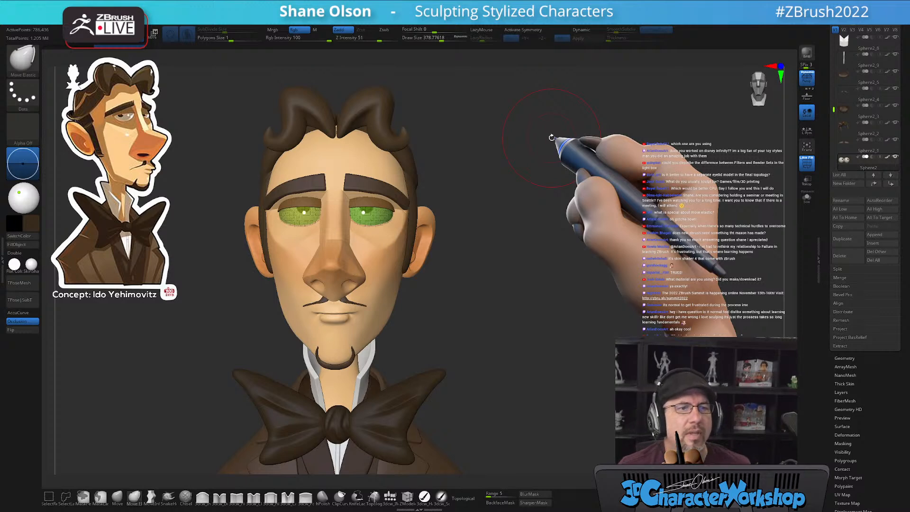
{"action": "mouse_move", "coordinate": [474, 315]}
{"action": "left_mouse_down"}
{"action": "mouse_move", "coordinate": [479, 325]}
{"action": "mouse_move", "coordinate": [471, 319]}
{"action": "mouse_move", "coordinate": [494, 277]}
{"action": "left_mouse_up"}
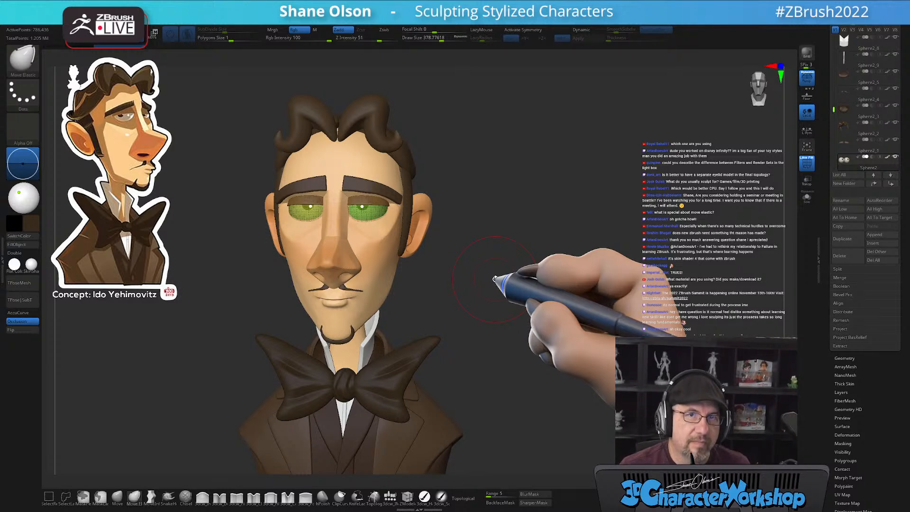
{"action": "left_click_drag", "start_coordinate": [496, 278], "coordinate": [510, 274], "text": "alt"}
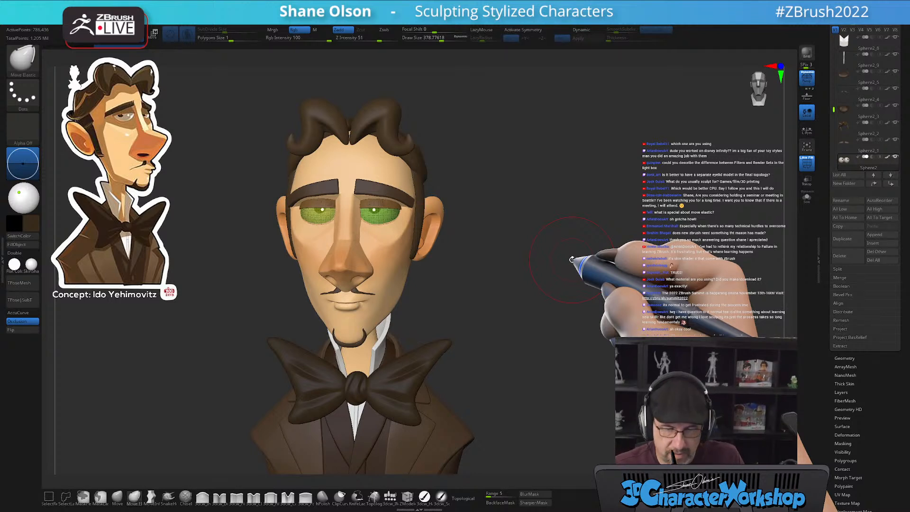
Mask all but the character's left eyeball, rotate it about 22 degrees with the gizmo, and hide the polyframe
{"action": "key", "text": "w"}
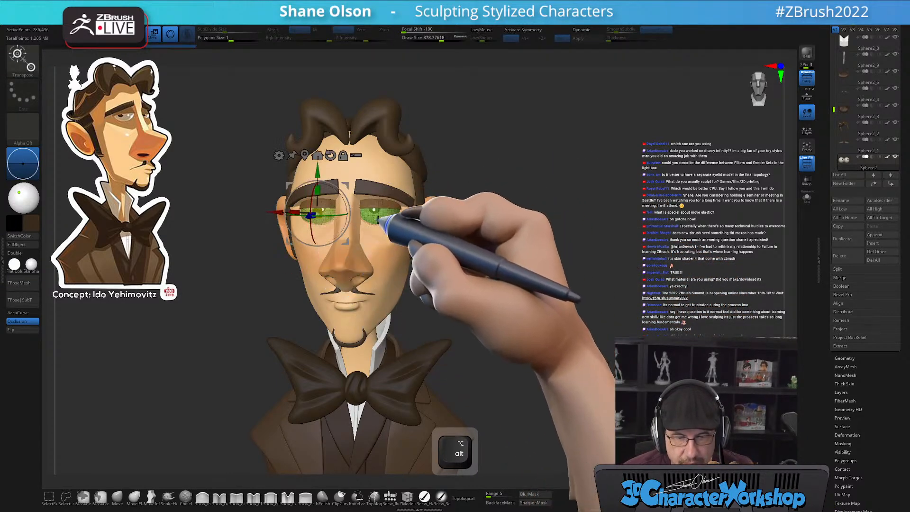
{"action": "left_click", "coordinate": [382, 218], "text": "ctrl"}
{"action": "left_click", "coordinate": [366, 161], "text": "alt"}
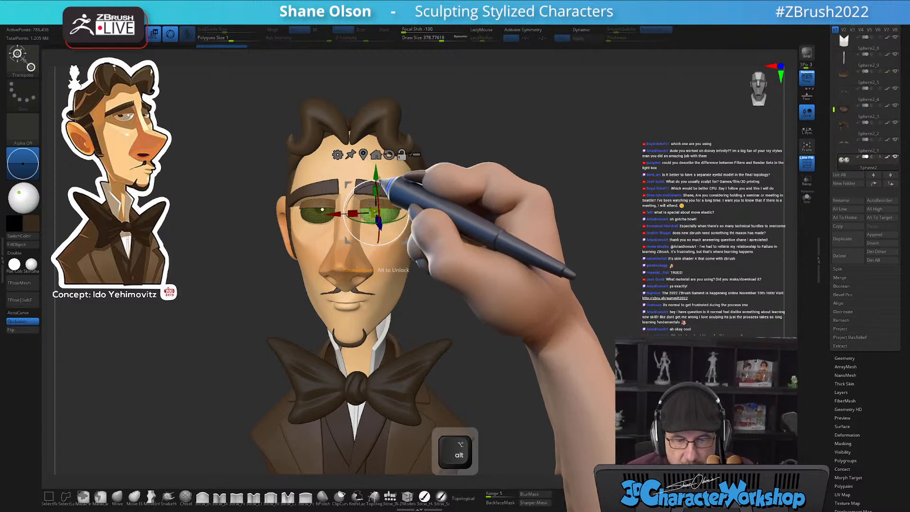
{"action": "left_click_drag", "start_coordinate": [544, 217], "coordinate": [484, 248]}
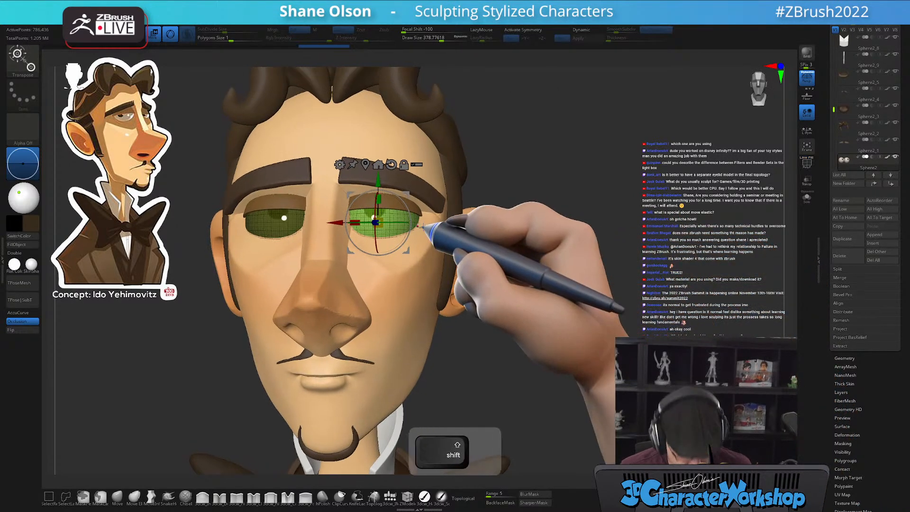
{"action": "key", "text": "shift+f"}
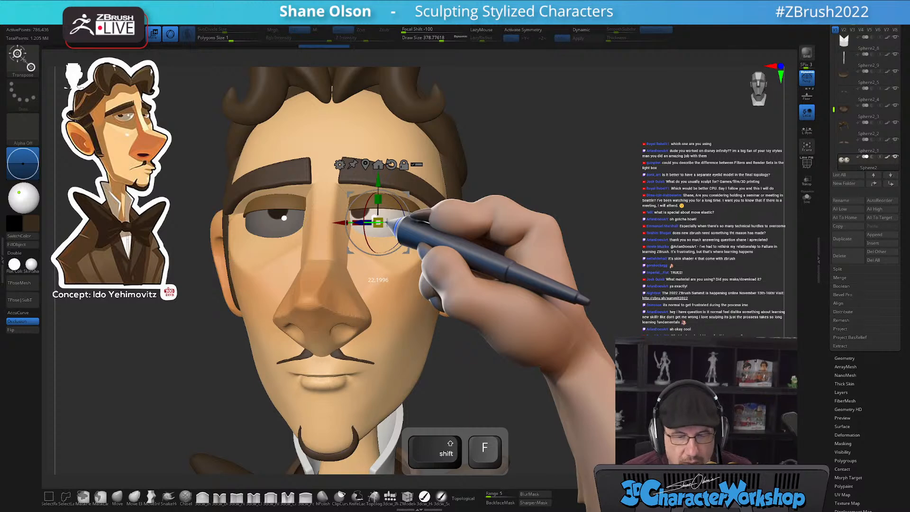
Isolate the character's right eyeball with a mask and adjust its rotation with the gizmo
{"action": "left_click", "coordinate": [591, 195], "text": "ctrl"}
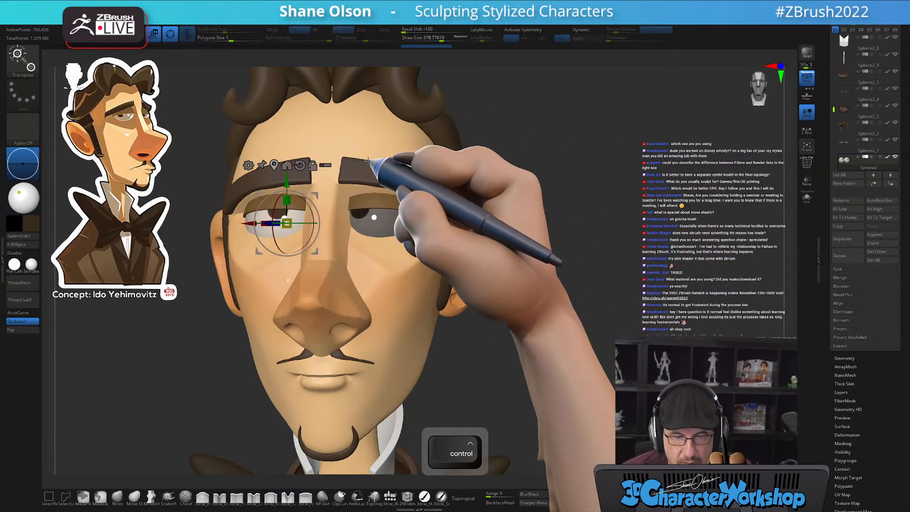
{"action": "left_click", "coordinate": [289, 223], "text": "ctrl"}
{"action": "left_click_drag", "start_coordinate": [307, 222], "coordinate": [287, 222]}
{"action": "left_click_drag", "start_coordinate": [611, 214], "coordinate": [634, 212]}
{"action": "left_click_drag", "start_coordinate": [304, 222], "coordinate": [303, 222]}
Return to sculpting mode, select the jacket body and choose the Move brush at draw size about 476
{"action": "left_click_drag", "start_coordinate": [608, 293], "coordinate": [626, 227], "text": "alt"}
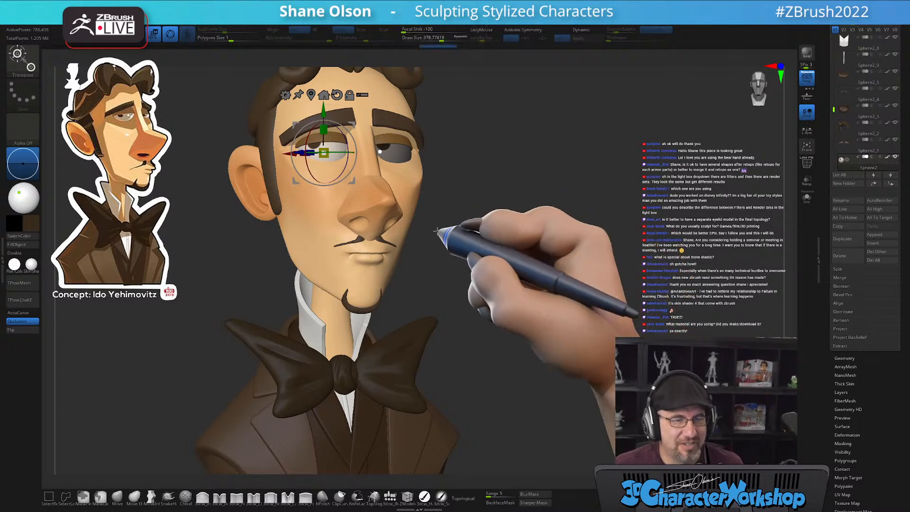
{"action": "left_click_drag", "start_coordinate": [540, 221], "coordinate": [554, 188], "text": "alt"}
{"action": "mouse_move", "coordinate": [640, 207]}
{"action": "left_mouse_down", "text": "alt"}
{"action": "mouse_move", "coordinate": [579, 260]}
{"action": "mouse_move", "coordinate": [534, 244]}
{"action": "mouse_move", "coordinate": [530, 211]}
{"action": "left_mouse_up", "text": "alt"}
{"action": "key", "text": "q"}
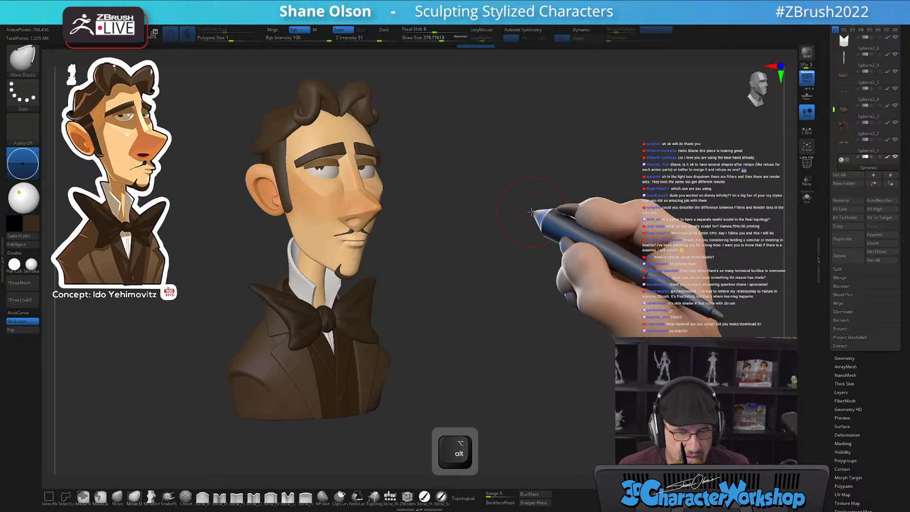
{"action": "left_click", "coordinate": [285, 354], "text": "alt"}
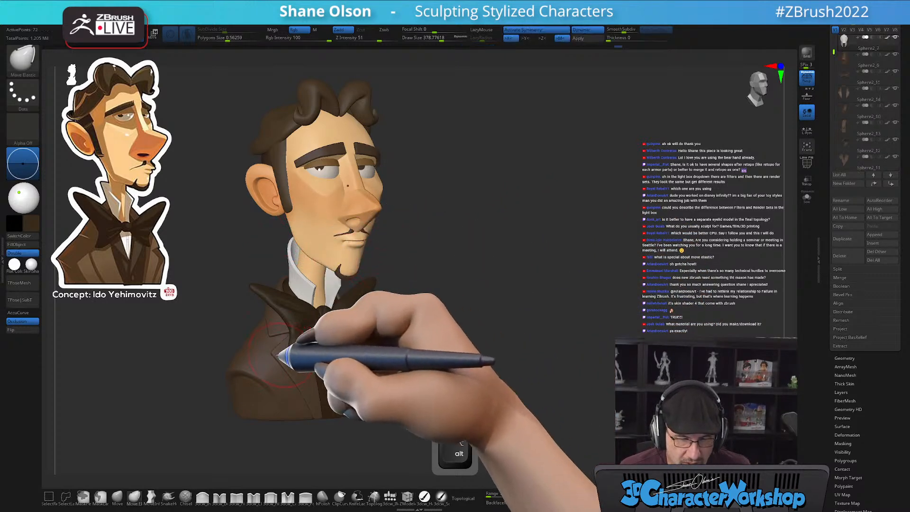
{"action": "left_click", "coordinate": [117, 497]}
{"action": "key", "text": "s"}
{"action": "left_click_drag", "start_coordinate": [511, 270], "coordinate": [514, 268]}
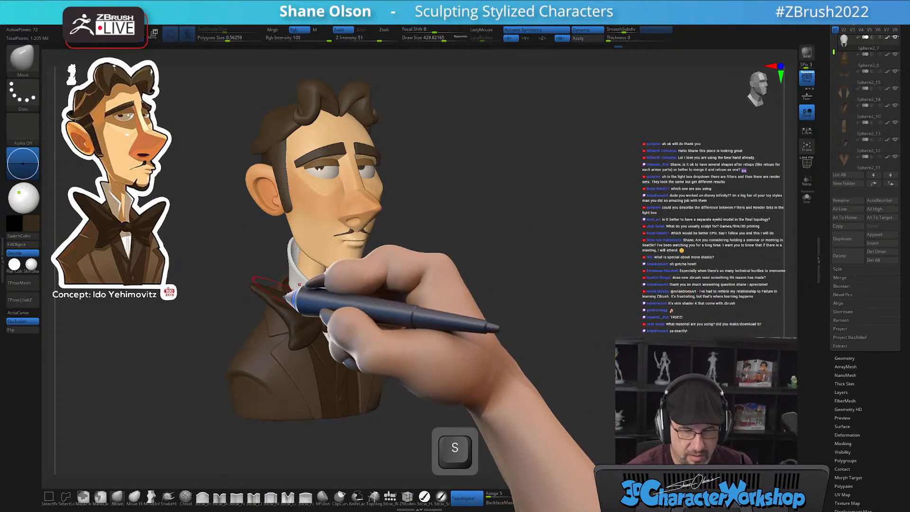
{"action": "left_click_drag", "start_coordinate": [291, 240], "coordinate": [300, 240]}
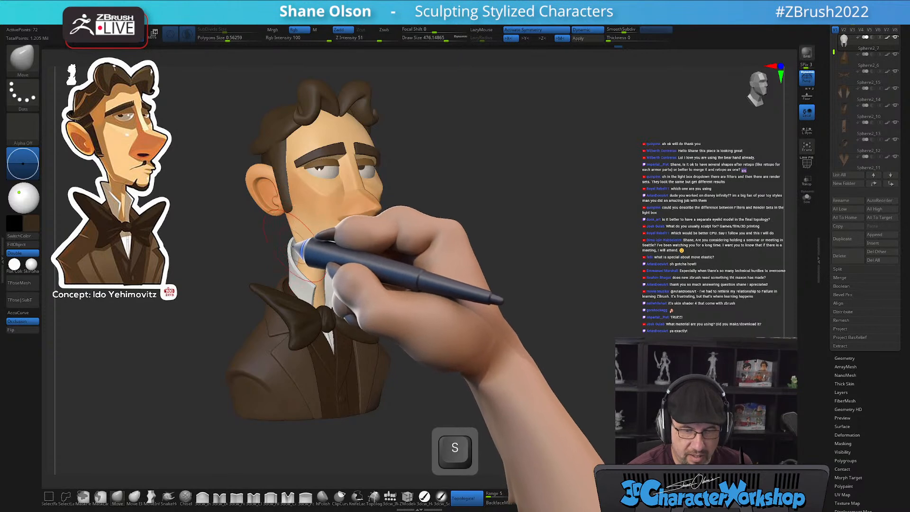
View the bust from the front, then load the SO_20CM_Ruler tool and hide its head mesh
{"action": "key", "text": "shift+f"}
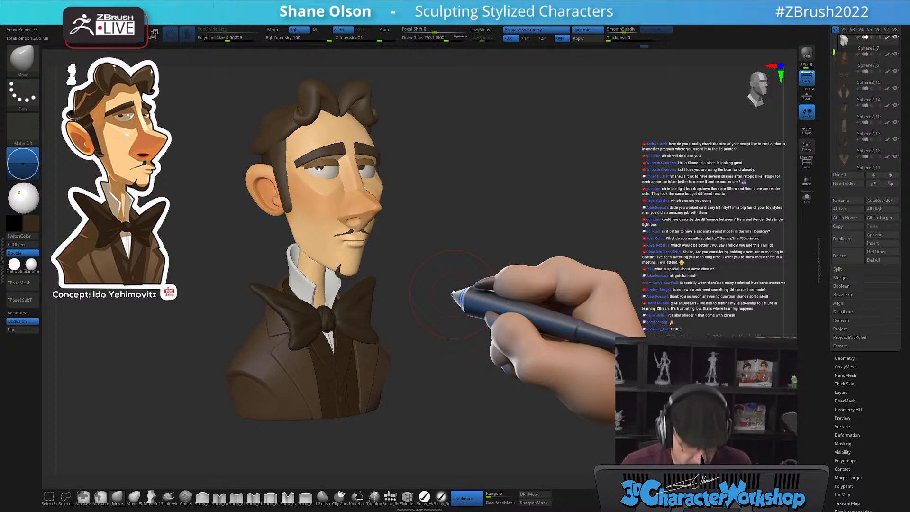
{"action": "left_click_drag", "start_coordinate": [480, 258], "coordinate": [525, 270], "text": "shift"}
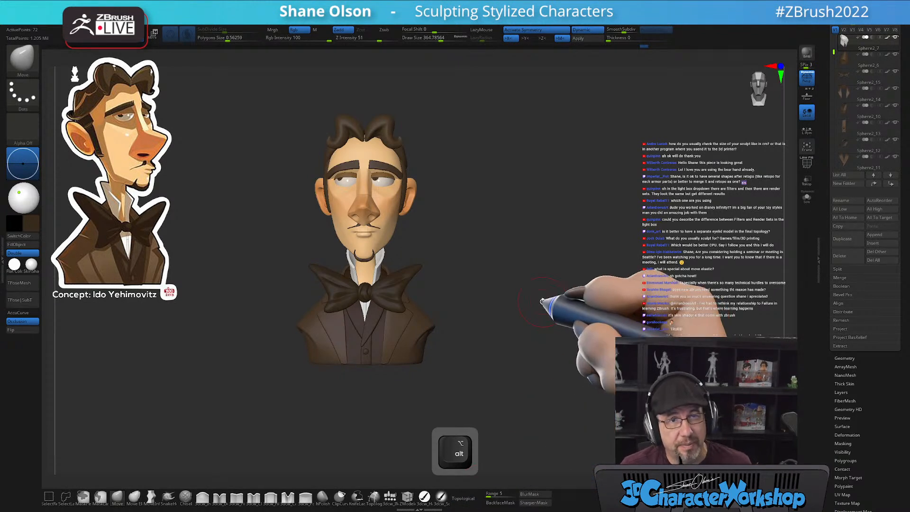
{"action": "key", "text": "s"}
{"action": "left_click_drag", "start_coordinate": [524, 246], "coordinate": [519, 245]}
{"action": "left_click_drag", "start_coordinate": [841, 29], "coordinate": [849, 137]}
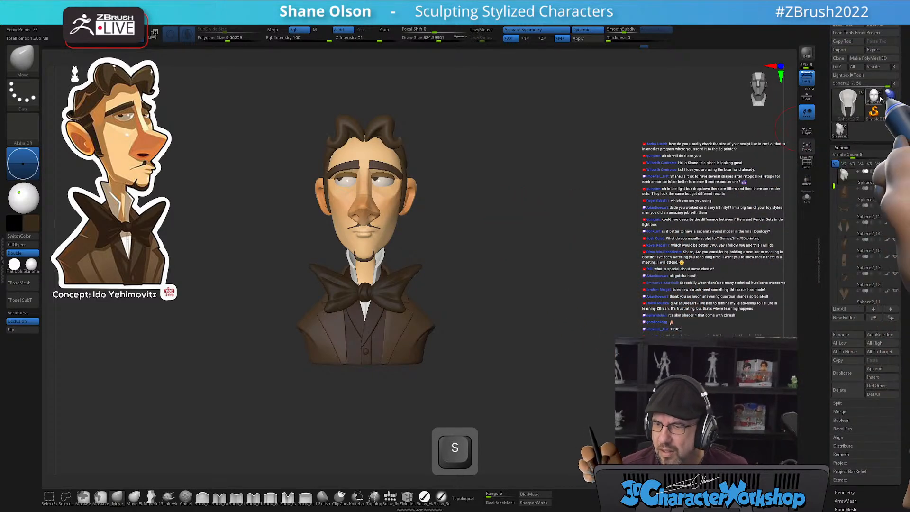
{"action": "left_click", "coordinate": [842, 131]}
{"action": "left_click", "coordinate": [853, 176]}
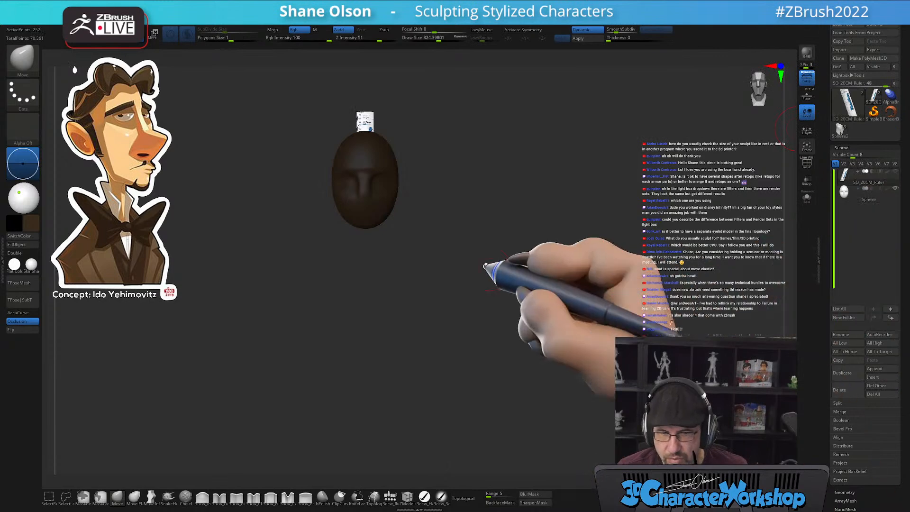
{"action": "left_click", "coordinate": [895, 189]}
Examine the 20 cm ruler's scale and average height markings up close, reducing the draw size to about 59
{"action": "left_click_drag", "start_coordinate": [582, 185], "coordinate": [588, 222], "text": "alt"}
{"action": "mouse_move", "coordinate": [505, 135]}
{"action": "left_mouse_down", "text": "alt"}
{"action": "mouse_move", "coordinate": [486, 269]}
{"action": "mouse_move", "coordinate": [497, 254]}
{"action": "mouse_move", "coordinate": [536, 277]}
{"action": "left_mouse_up", "text": "alt"}
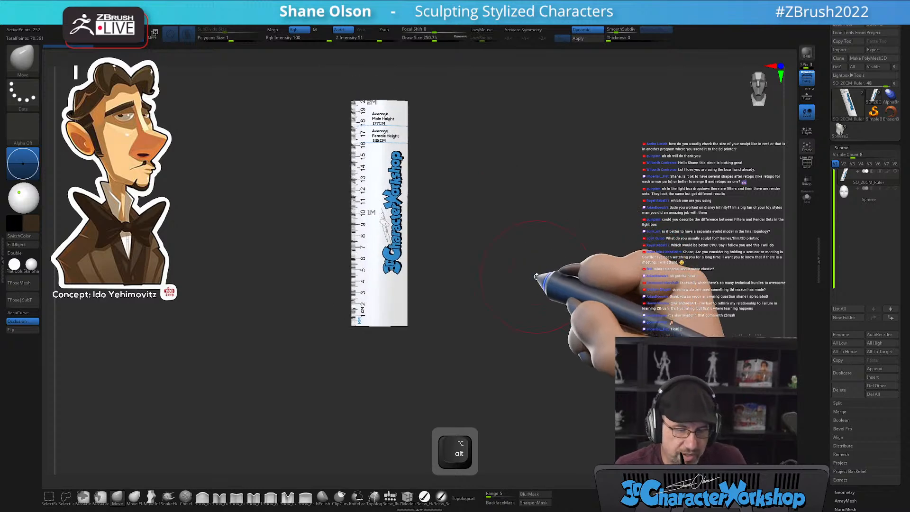
{"action": "left_click_drag", "start_coordinate": [567, 235], "coordinate": [569, 440], "text": "alt"}
{"action": "left_click_drag", "start_coordinate": [585, 313], "coordinate": [597, 254], "text": "alt"}
{"action": "key", "text": "s"}
{"action": "left_click_drag", "start_coordinate": [585, 286], "coordinate": [576, 286]}
{"action": "left_click_drag", "start_coordinate": [482, 358], "coordinate": [398, 423], "text": "alt"}
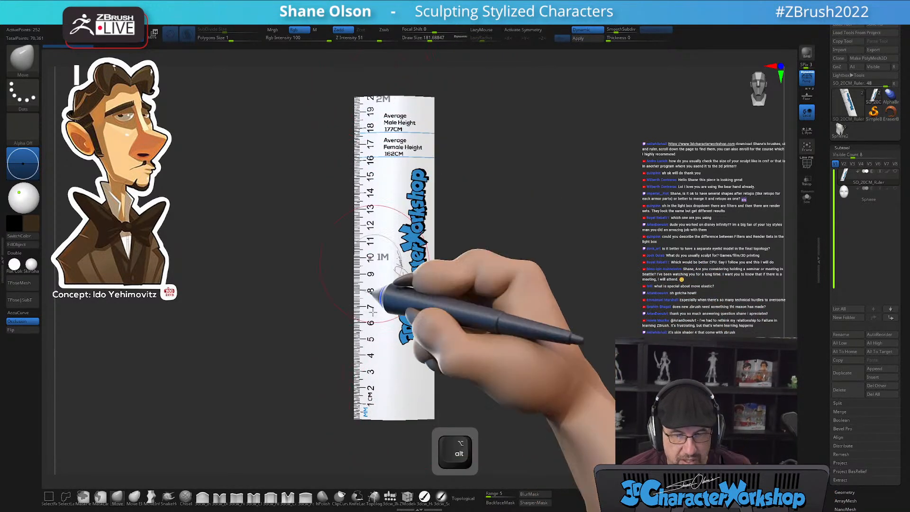
{"action": "left_click_drag", "start_coordinate": [533, 288], "coordinate": [527, 288]}
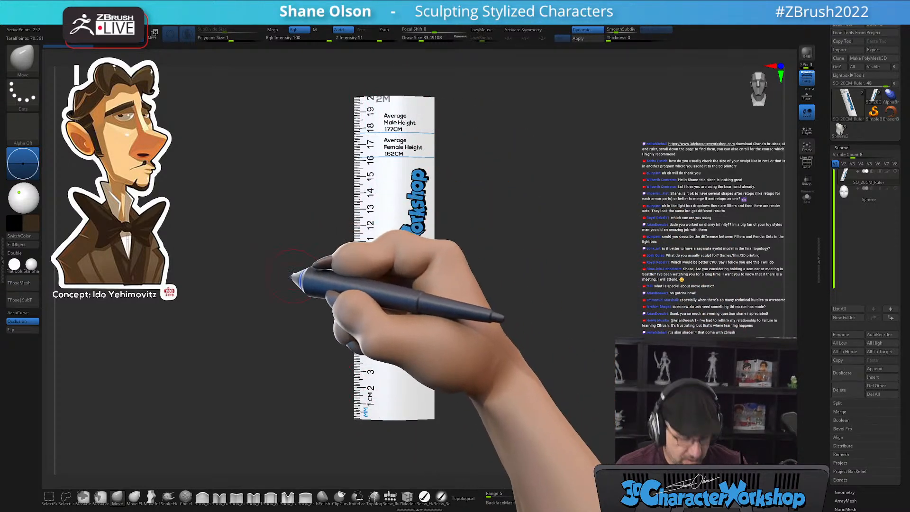
{"action": "key", "text": "s"}
{"action": "left_click_drag", "start_coordinate": [290, 273], "coordinate": [285, 273]}
{"action": "key", "text": "s"}
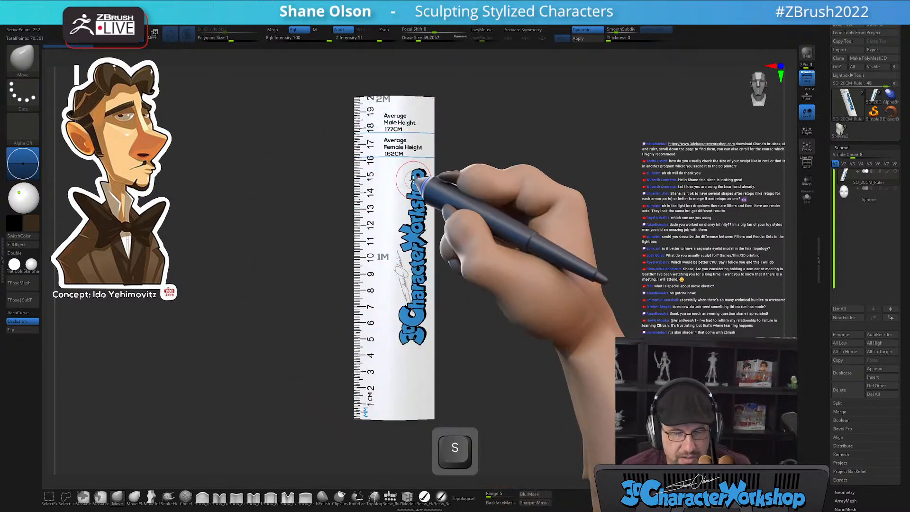
{"action": "key", "text": "s"}
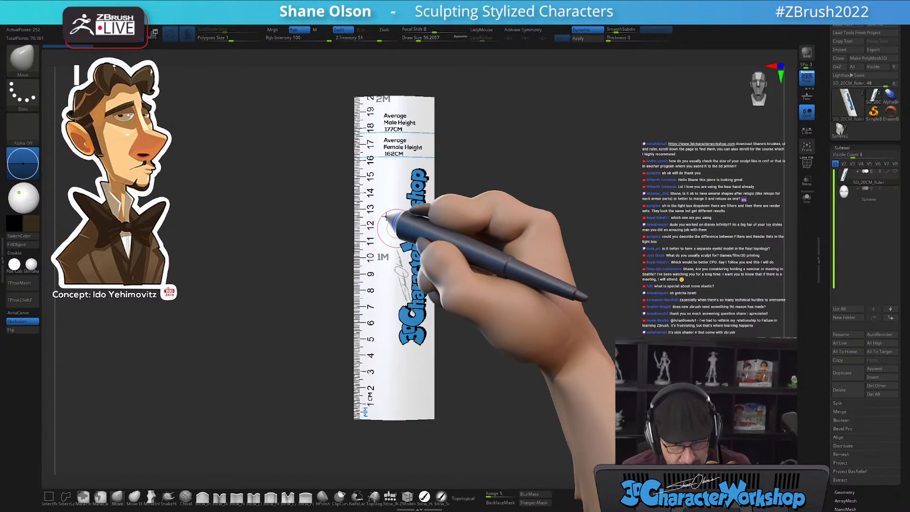
Open the 3D Print Hub plugin and set the ruler's X size to 200 mm
{"action": "left_click", "coordinate": [4, 156]}
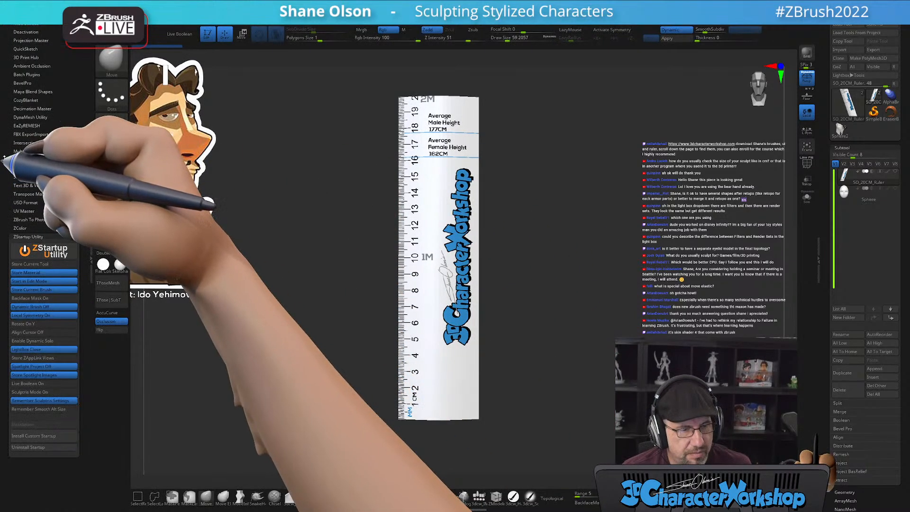
{"action": "left_click", "coordinate": [23, 57]}
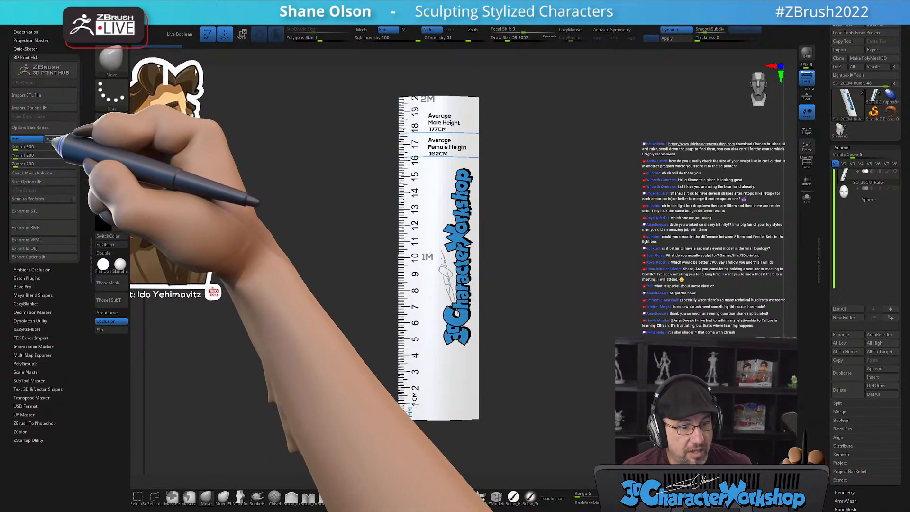
{"action": "left_click", "coordinate": [19, 147]}
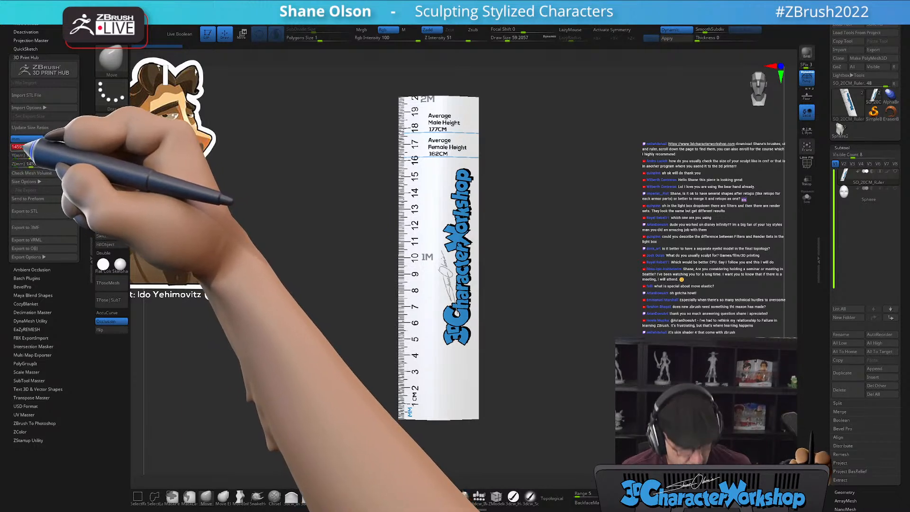
{"action": "type", "text": "200"}
{"action": "key", "text": "Return"}
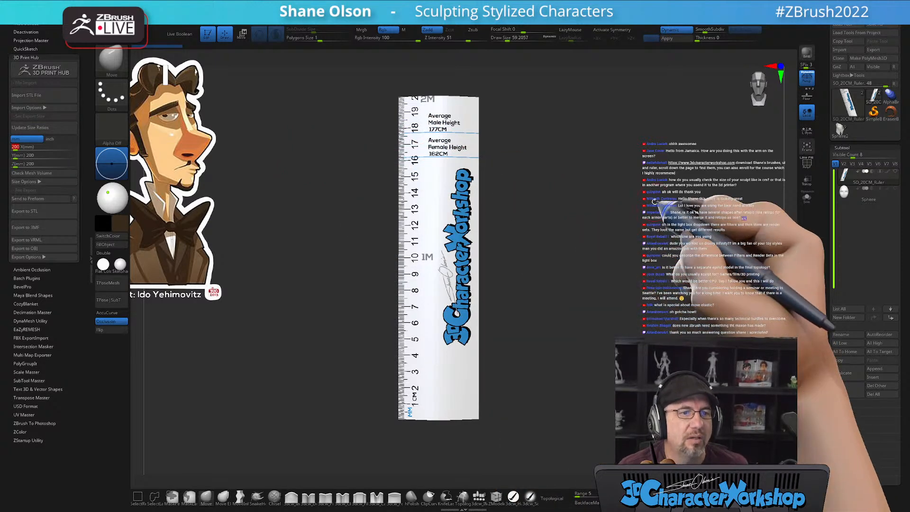
Set the draw size to about 80, close the plugin tray and switch back to the character bust tool
{"action": "left_click_drag", "start_coordinate": [646, 234], "coordinate": [313, 200], "text": "alt"}
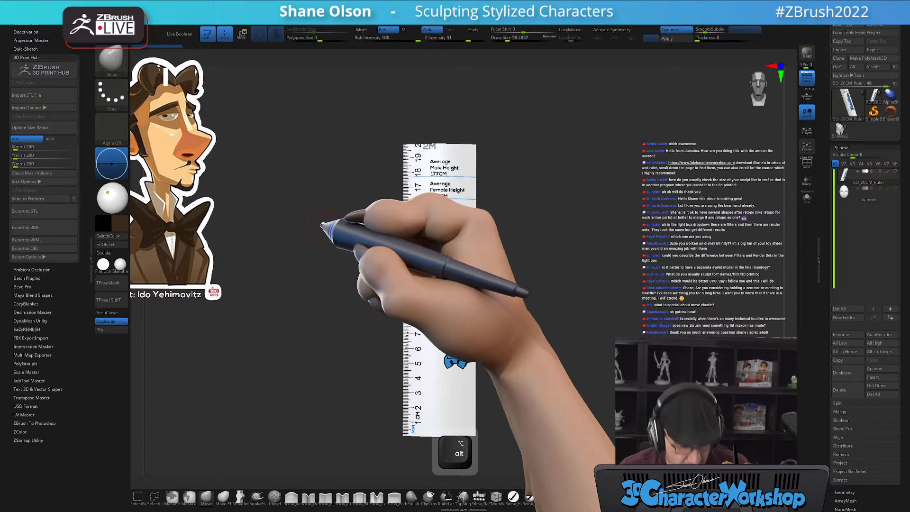
{"action": "key", "text": "s"}
{"action": "left_click_drag", "start_coordinate": [323, 222], "coordinate": [326, 198]}
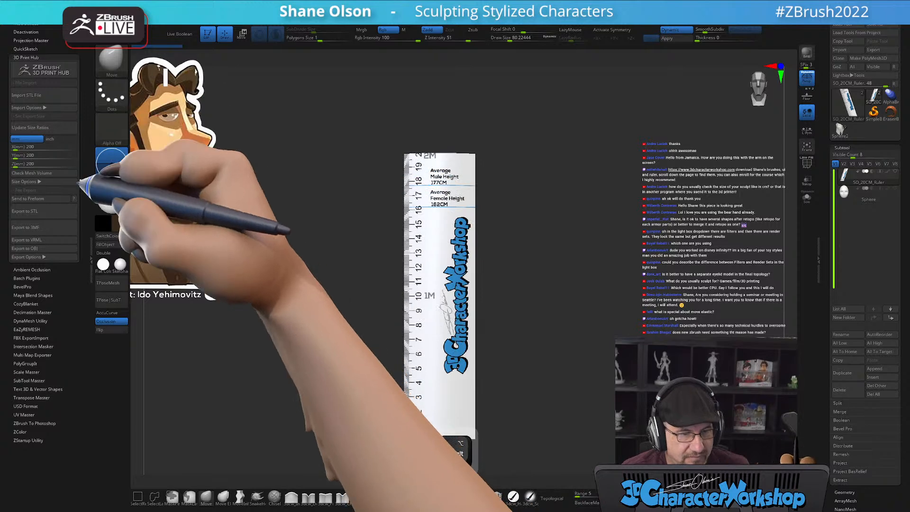
{"action": "left_click", "coordinate": [91, 246]}
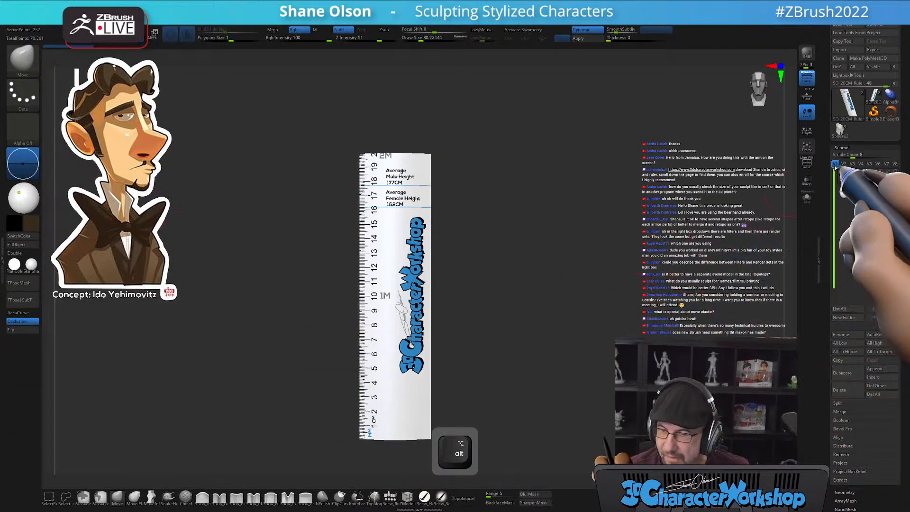
{"action": "left_click", "coordinate": [840, 130]}
Examine the bust against the concept art from three-quarter views, enlarging the draw size to about 145
{"action": "mouse_move", "coordinate": [620, 260]}
{"action": "left_mouse_down", "text": "alt"}
{"action": "mouse_move", "coordinate": [620, 244]}
{"action": "mouse_move", "coordinate": [583, 198]}
{"action": "mouse_move", "coordinate": [598, 259]}
{"action": "mouse_move", "coordinate": [582, 260]}
{"action": "mouse_move", "coordinate": [620, 243]}
{"action": "mouse_move", "coordinate": [647, 264]}
{"action": "mouse_move", "coordinate": [606, 266]}
{"action": "mouse_move", "coordinate": [648, 274]}
{"action": "mouse_move", "coordinate": [622, 269]}
{"action": "mouse_move", "coordinate": [615, 244]}
{"action": "left_mouse_up", "text": "alt"}
{"action": "left_click_drag", "start_coordinate": [557, 261], "coordinate": [335, 319]}
{"action": "left_click_drag", "start_coordinate": [502, 300], "coordinate": [433, 315]}
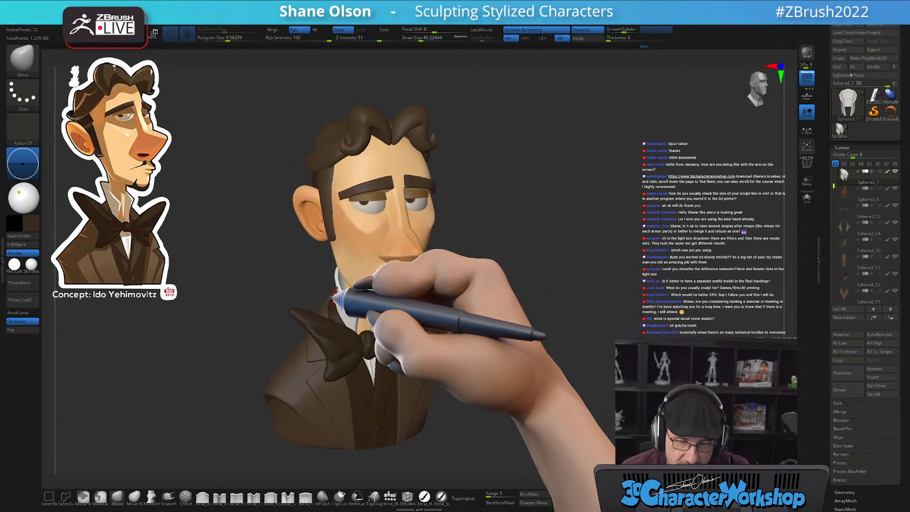
{"action": "mouse_move", "coordinate": [559, 301]}
{"action": "left_mouse_down"}
{"action": "mouse_move", "coordinate": [628, 291]}
{"action": "mouse_move", "coordinate": [548, 301]}
{"action": "mouse_move", "coordinate": [559, 298]}
{"action": "left_mouse_up"}
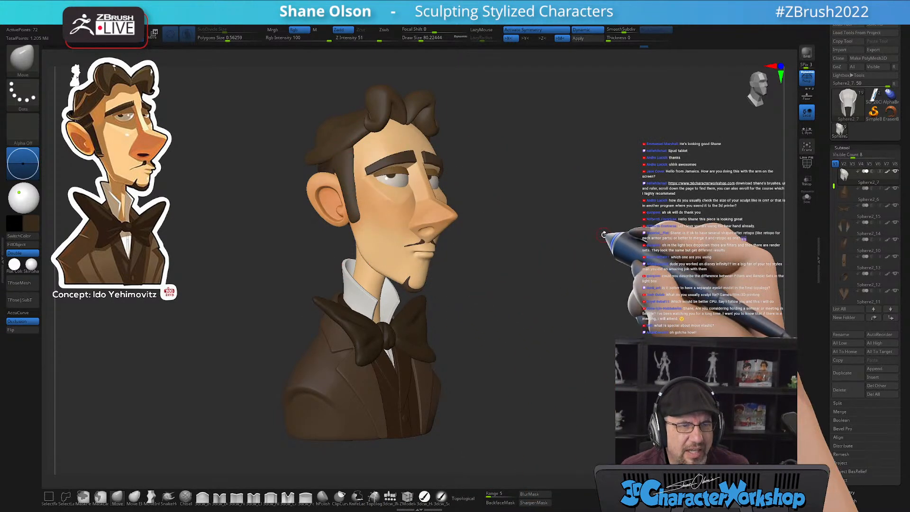
{"action": "key", "text": "s"}
{"action": "mouse_move", "coordinate": [583, 240]}
{"action": "left_mouse_down"}
{"action": "mouse_move", "coordinate": [572, 218]}
{"action": "mouse_move", "coordinate": [586, 215]}
{"action": "mouse_move", "coordinate": [533, 214]}
{"action": "mouse_move", "coordinate": [607, 212]}
{"action": "left_mouse_up"}
{"action": "mouse_move", "coordinate": [552, 219]}
{"action": "left_mouse_down", "text": "alt"}
{"action": "mouse_move", "coordinate": [553, 240]}
{"action": "mouse_move", "coordinate": [543, 221]}
{"action": "left_mouse_up", "text": "alt"}
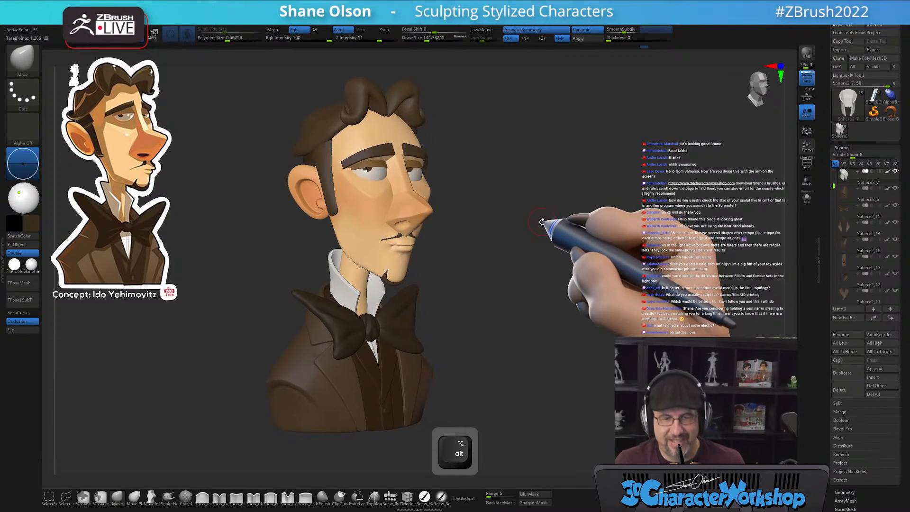